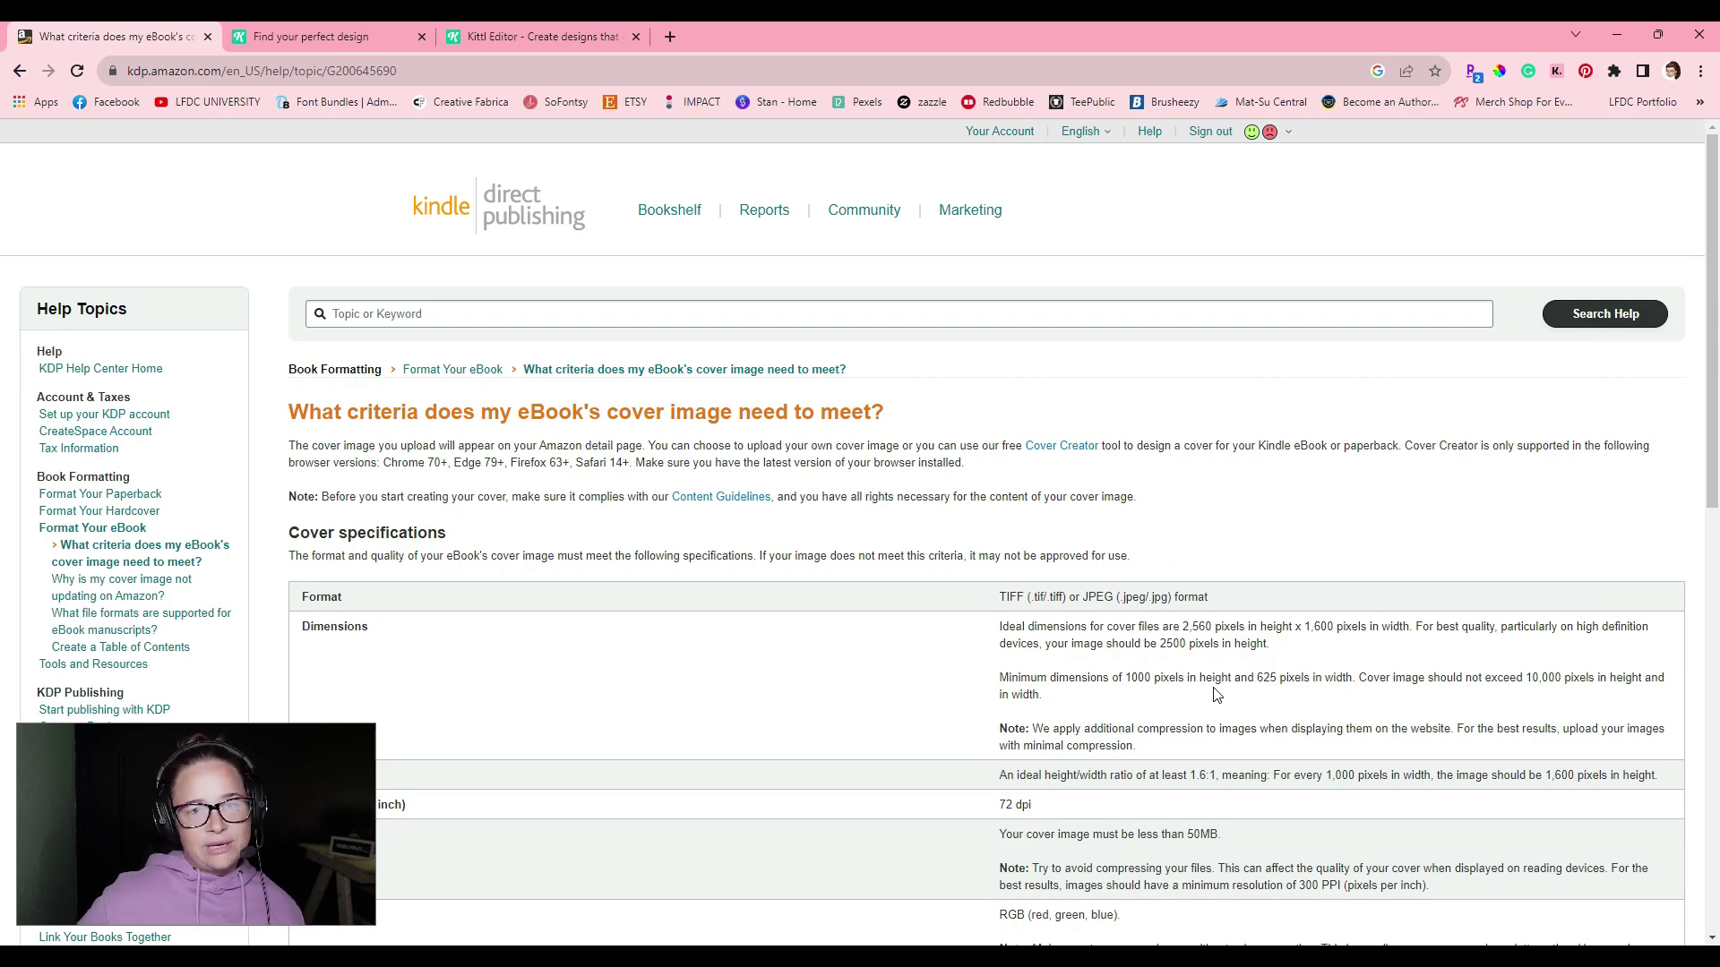
Check KDP's ideal eBook cover dimensions and create a portrait Kittl artboard 1600 pixels wide by 2560 pixels high.
left_click(524, 37)
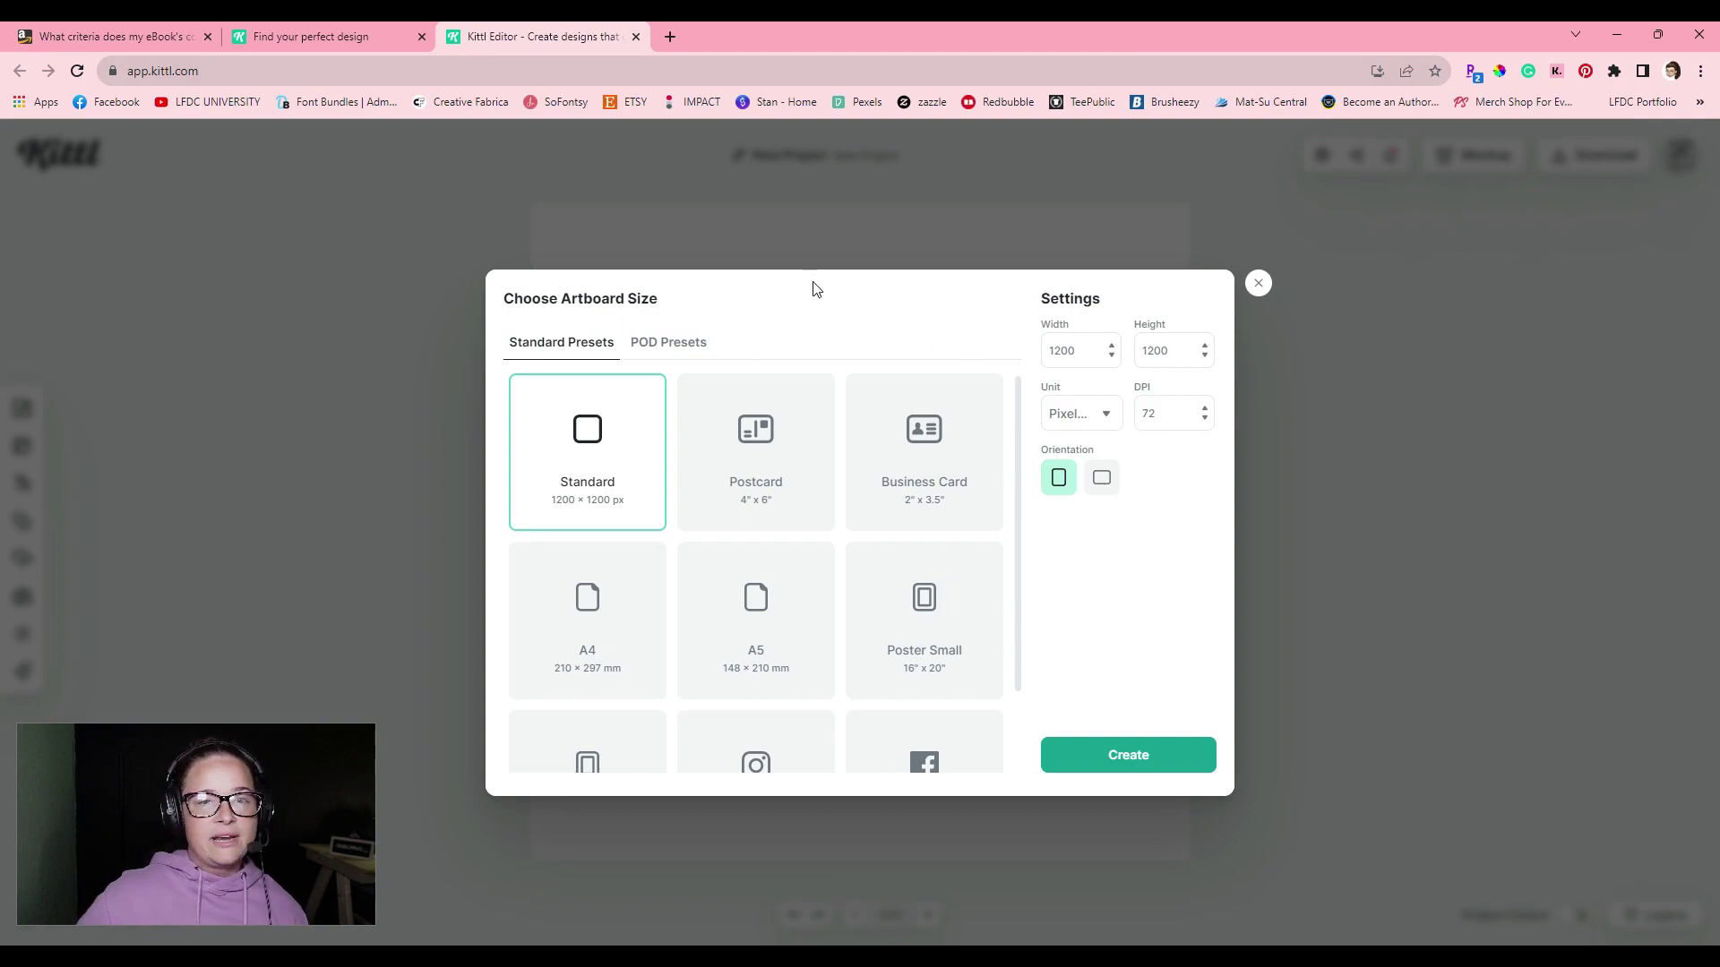
left_click(134, 37)
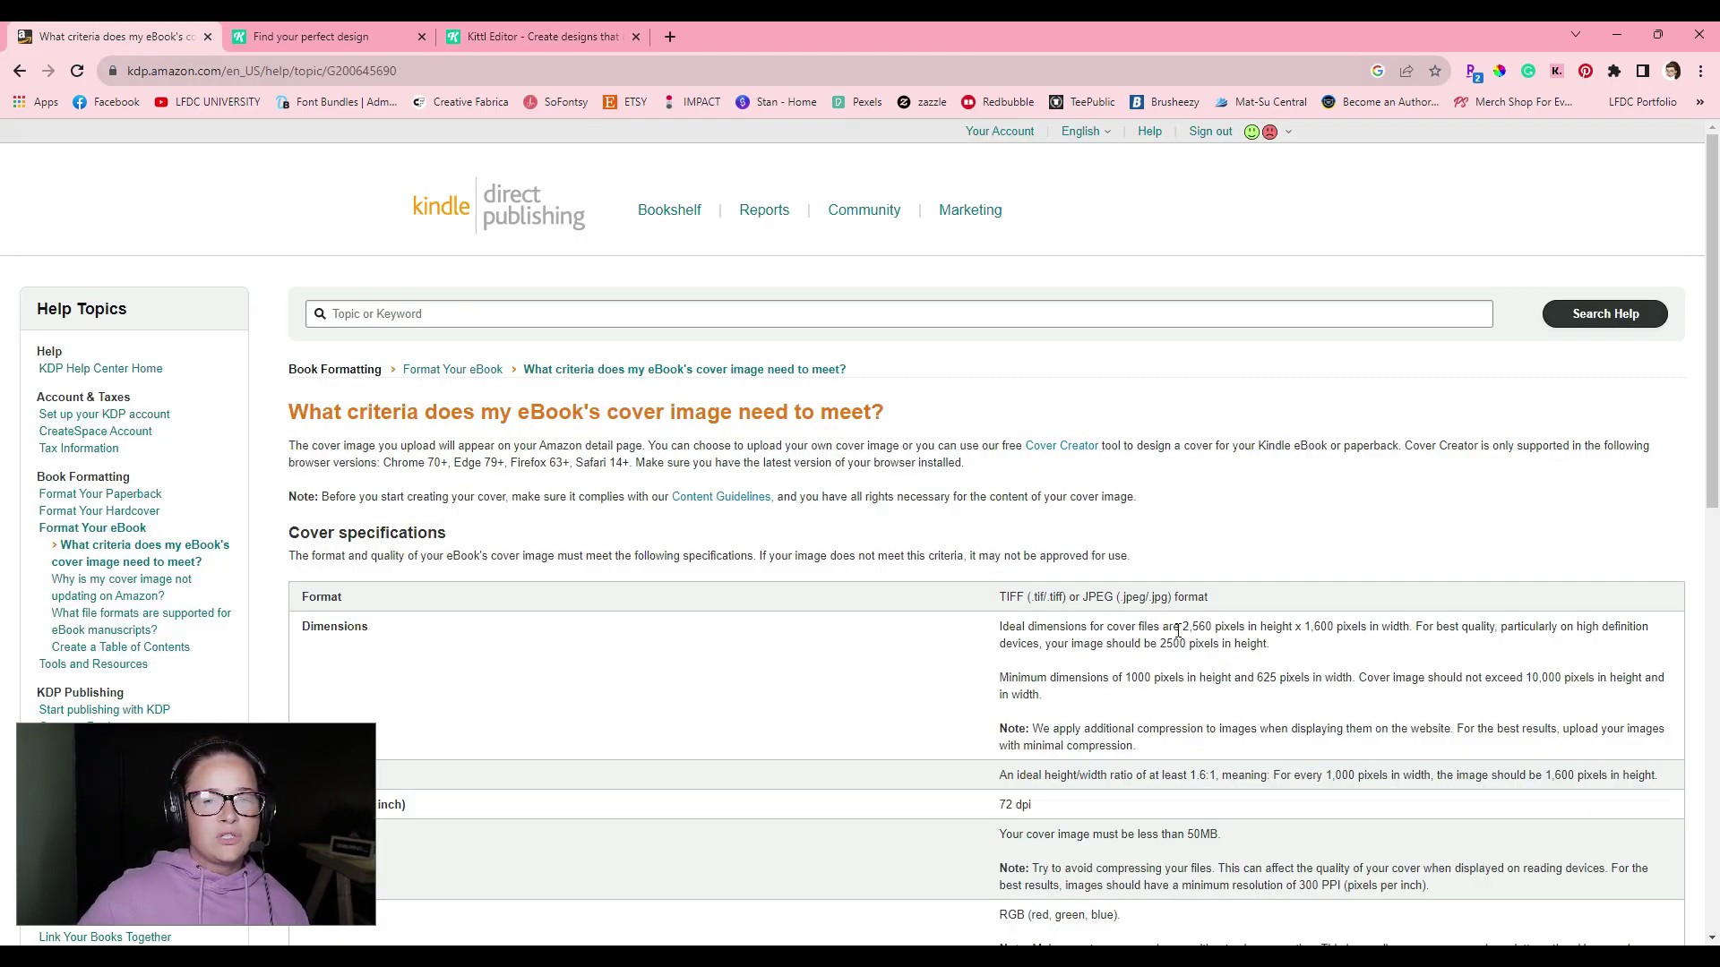
left_click(534, 36)
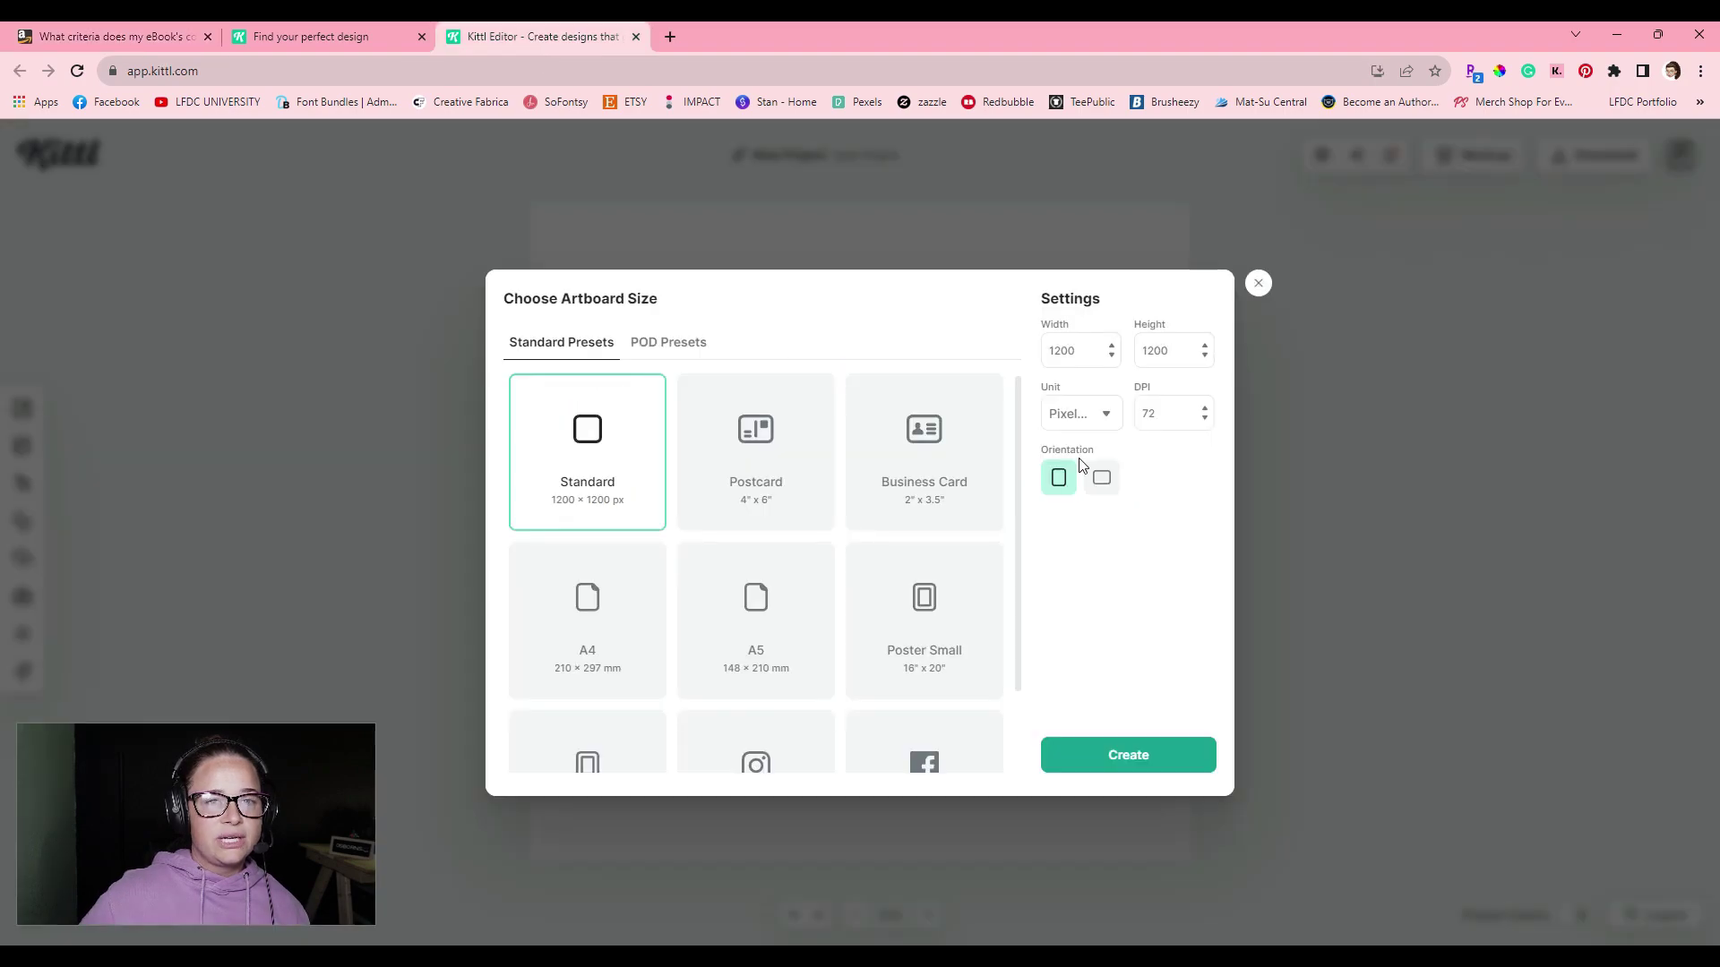
left_click(1110, 762)
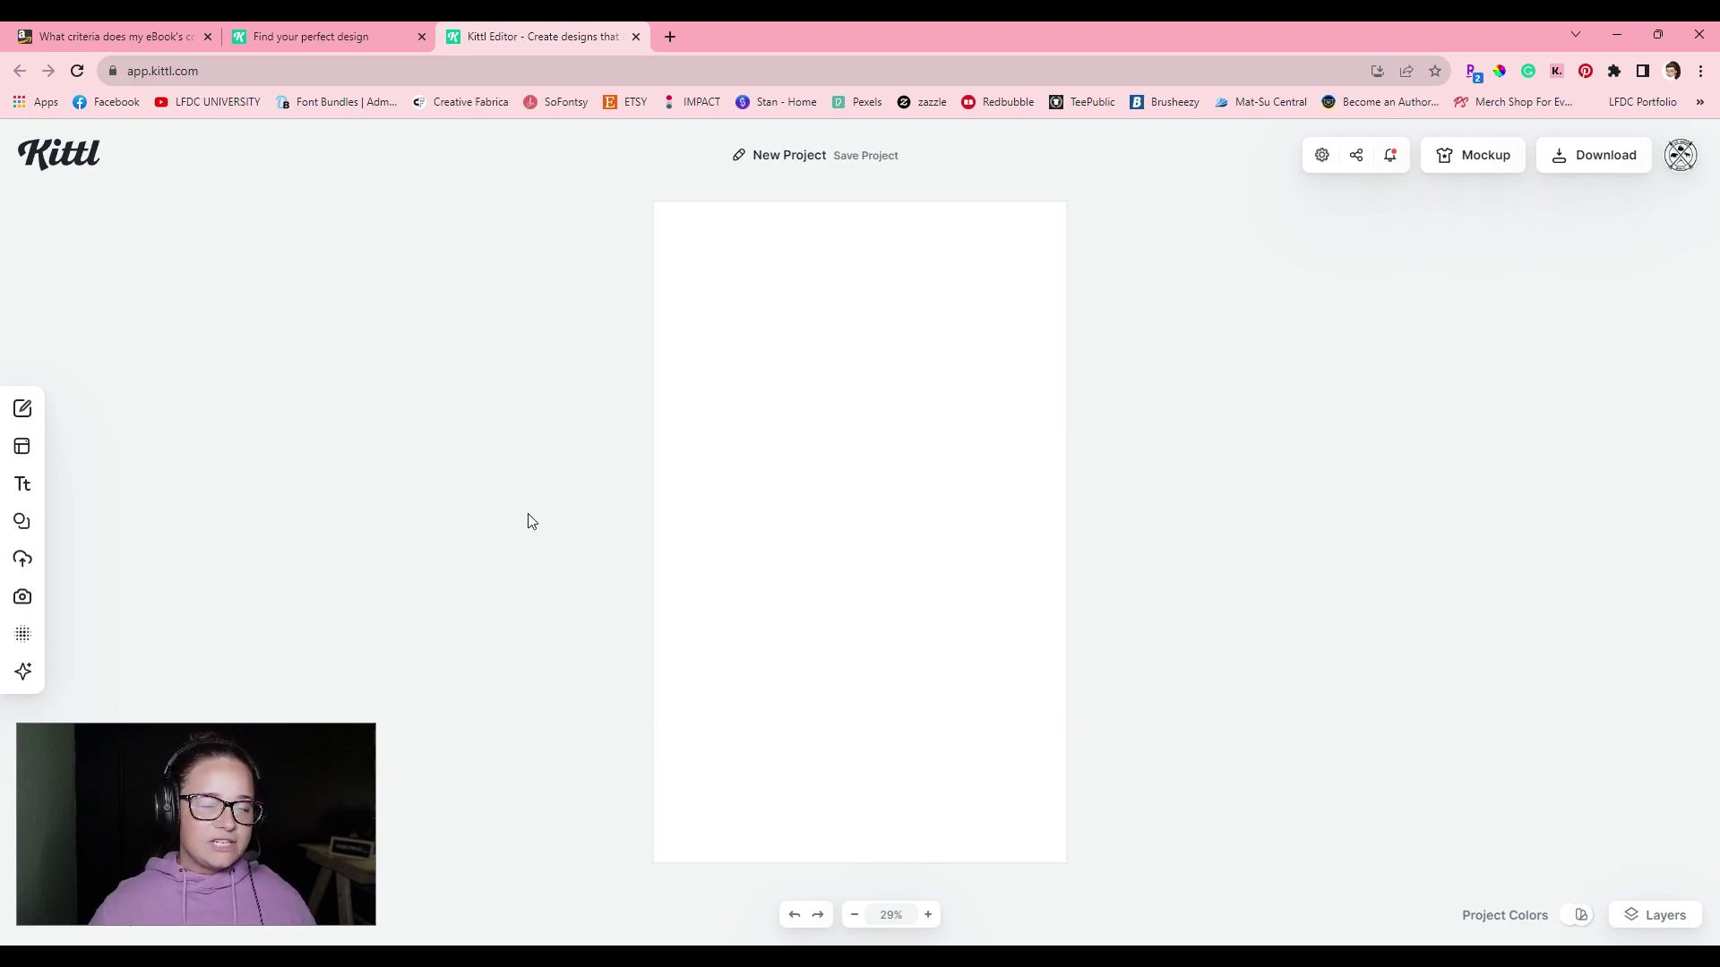
Show the layer list and add a headline reading "Dreams to Reality: A Blueprint for Manifesting Success".
key("l")
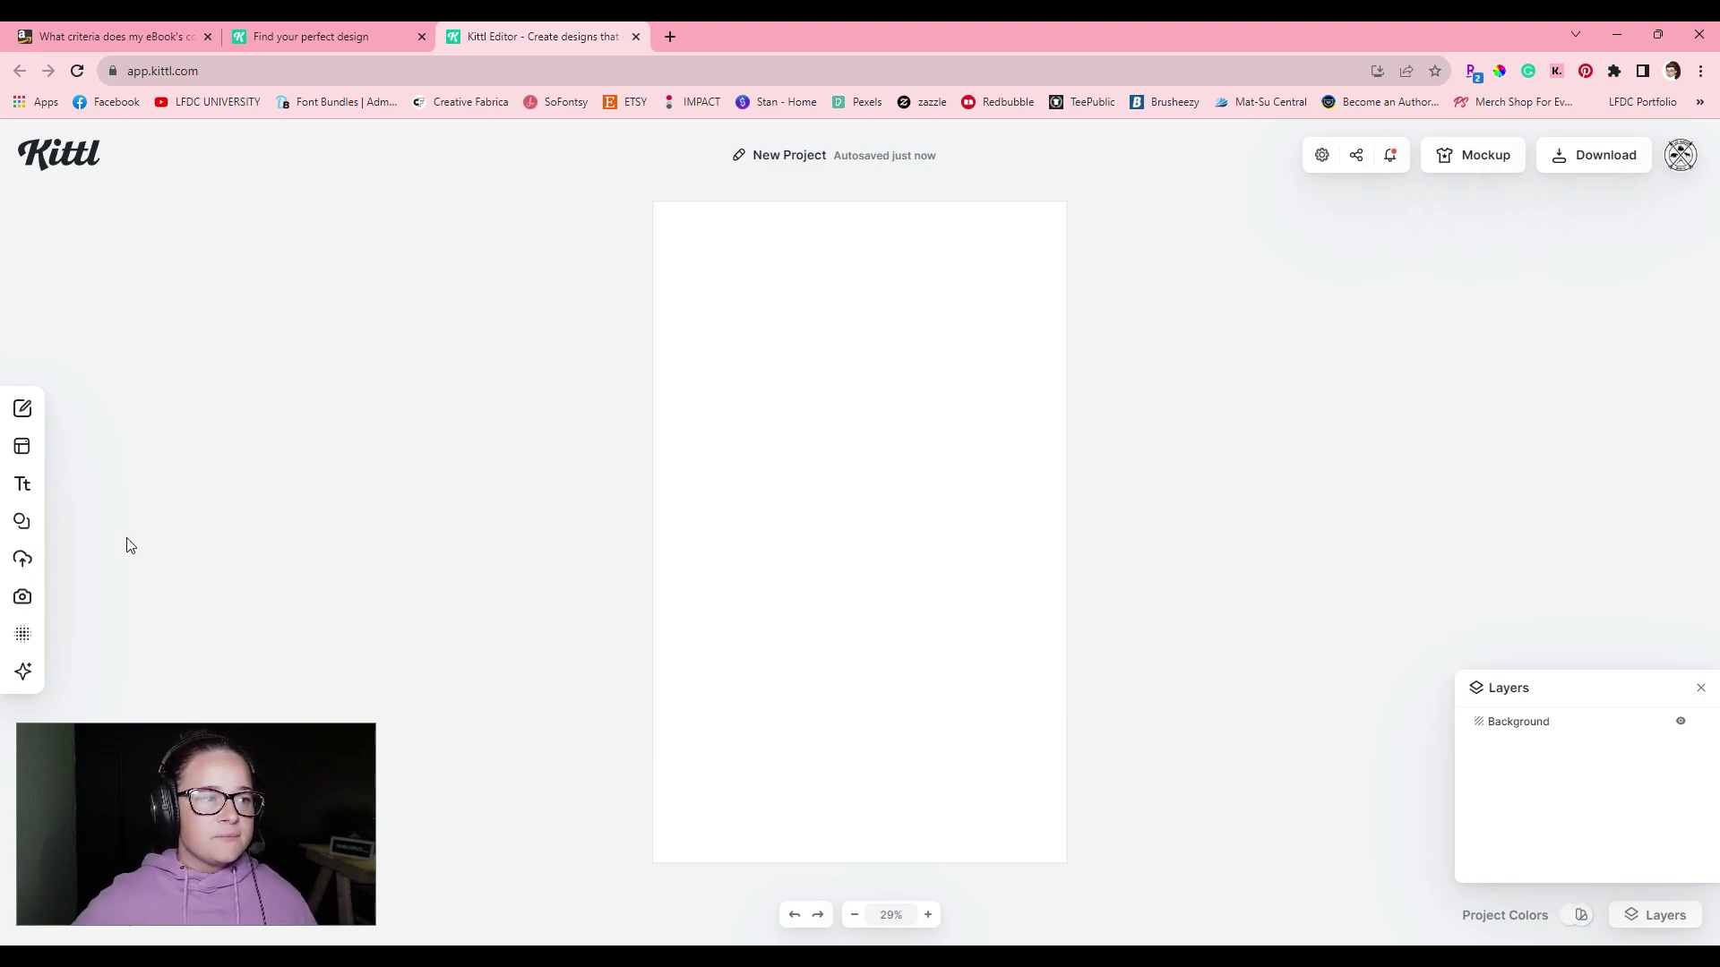
mouse_move(20, 446)
left_click(20, 488)
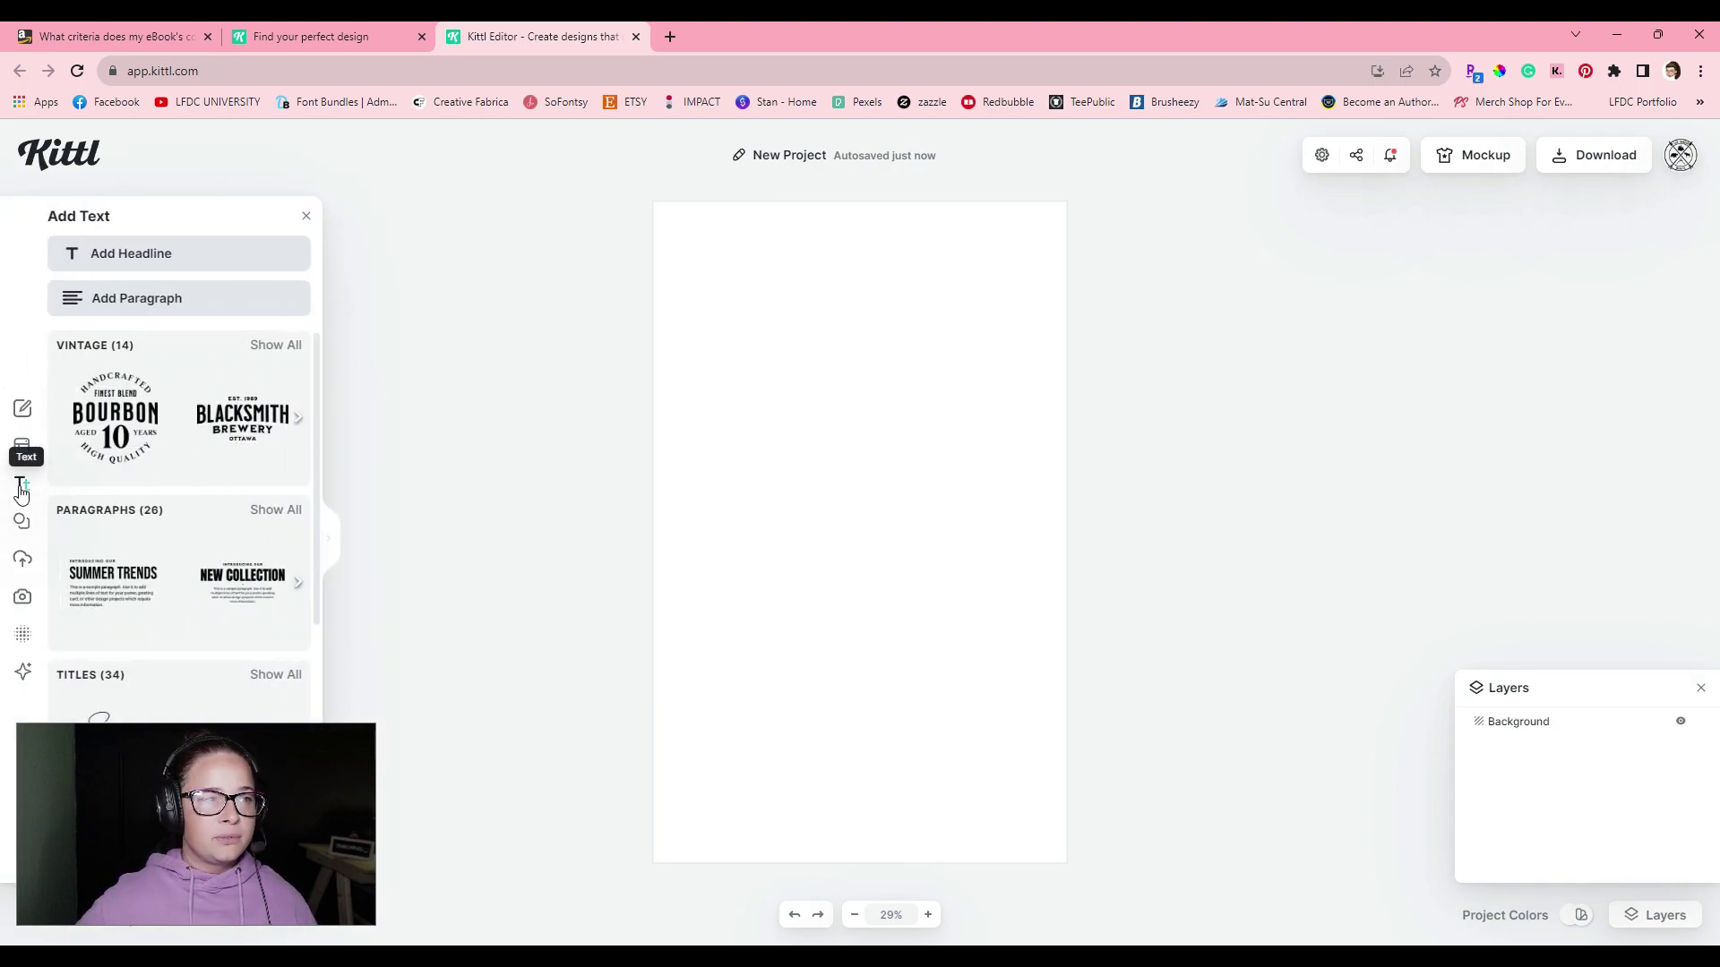
left_click(194, 263)
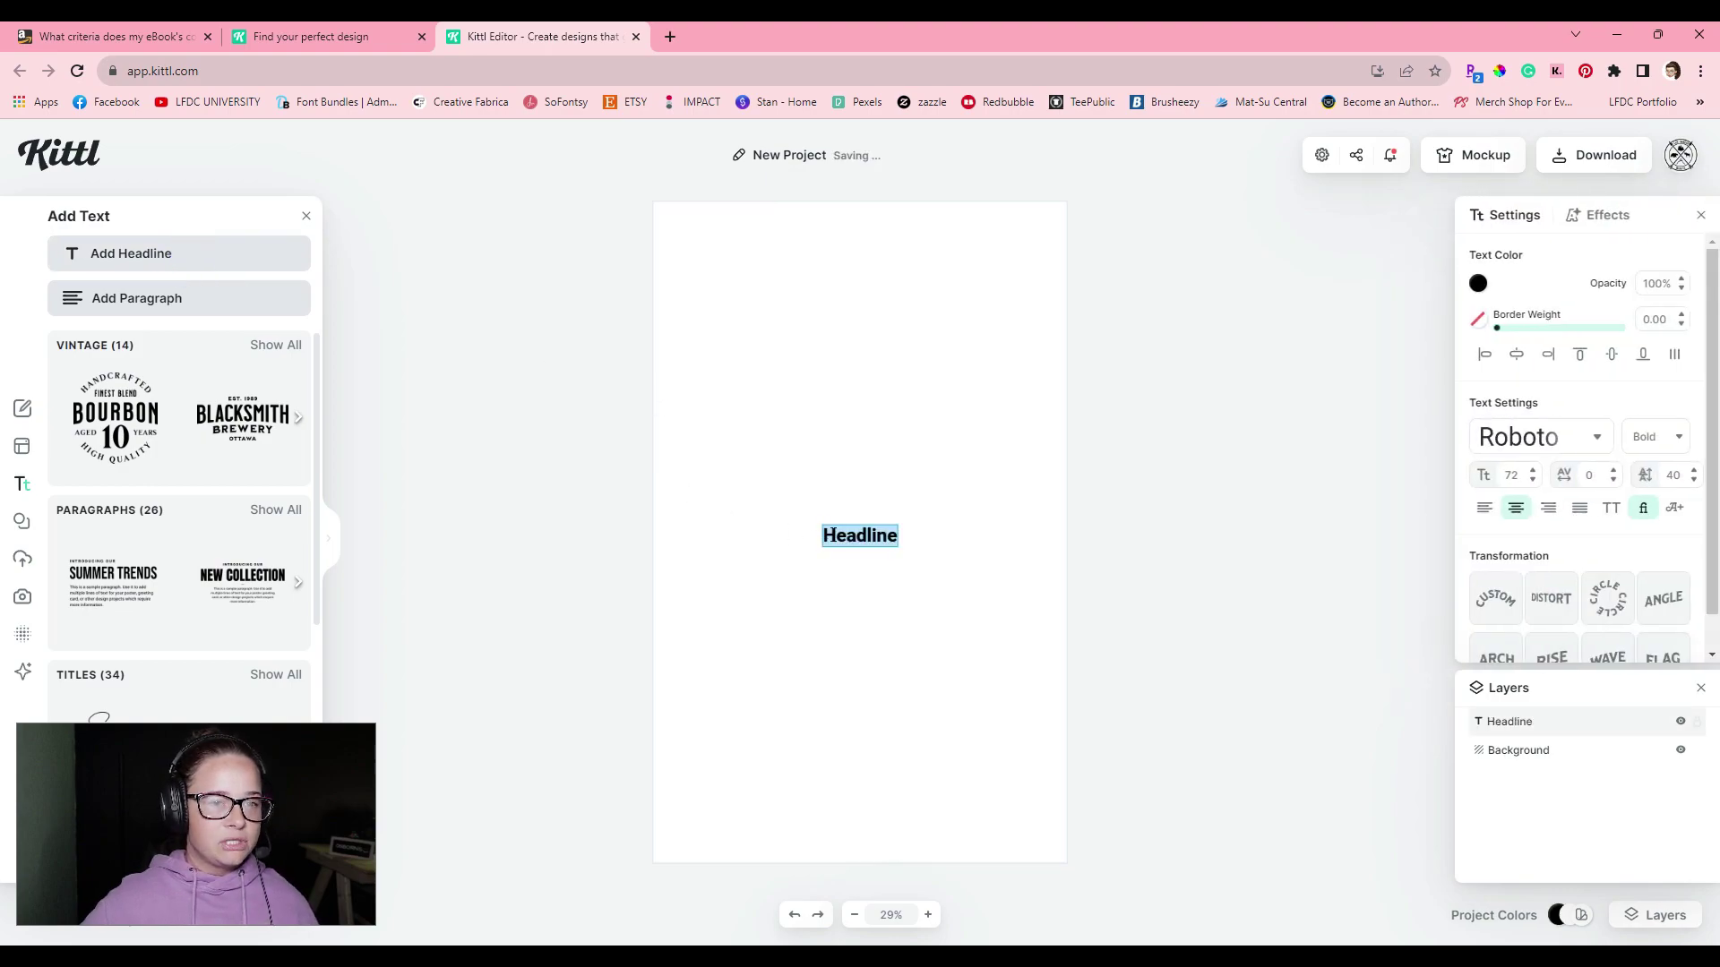
left_click(847, 537)
double_click(846, 537)
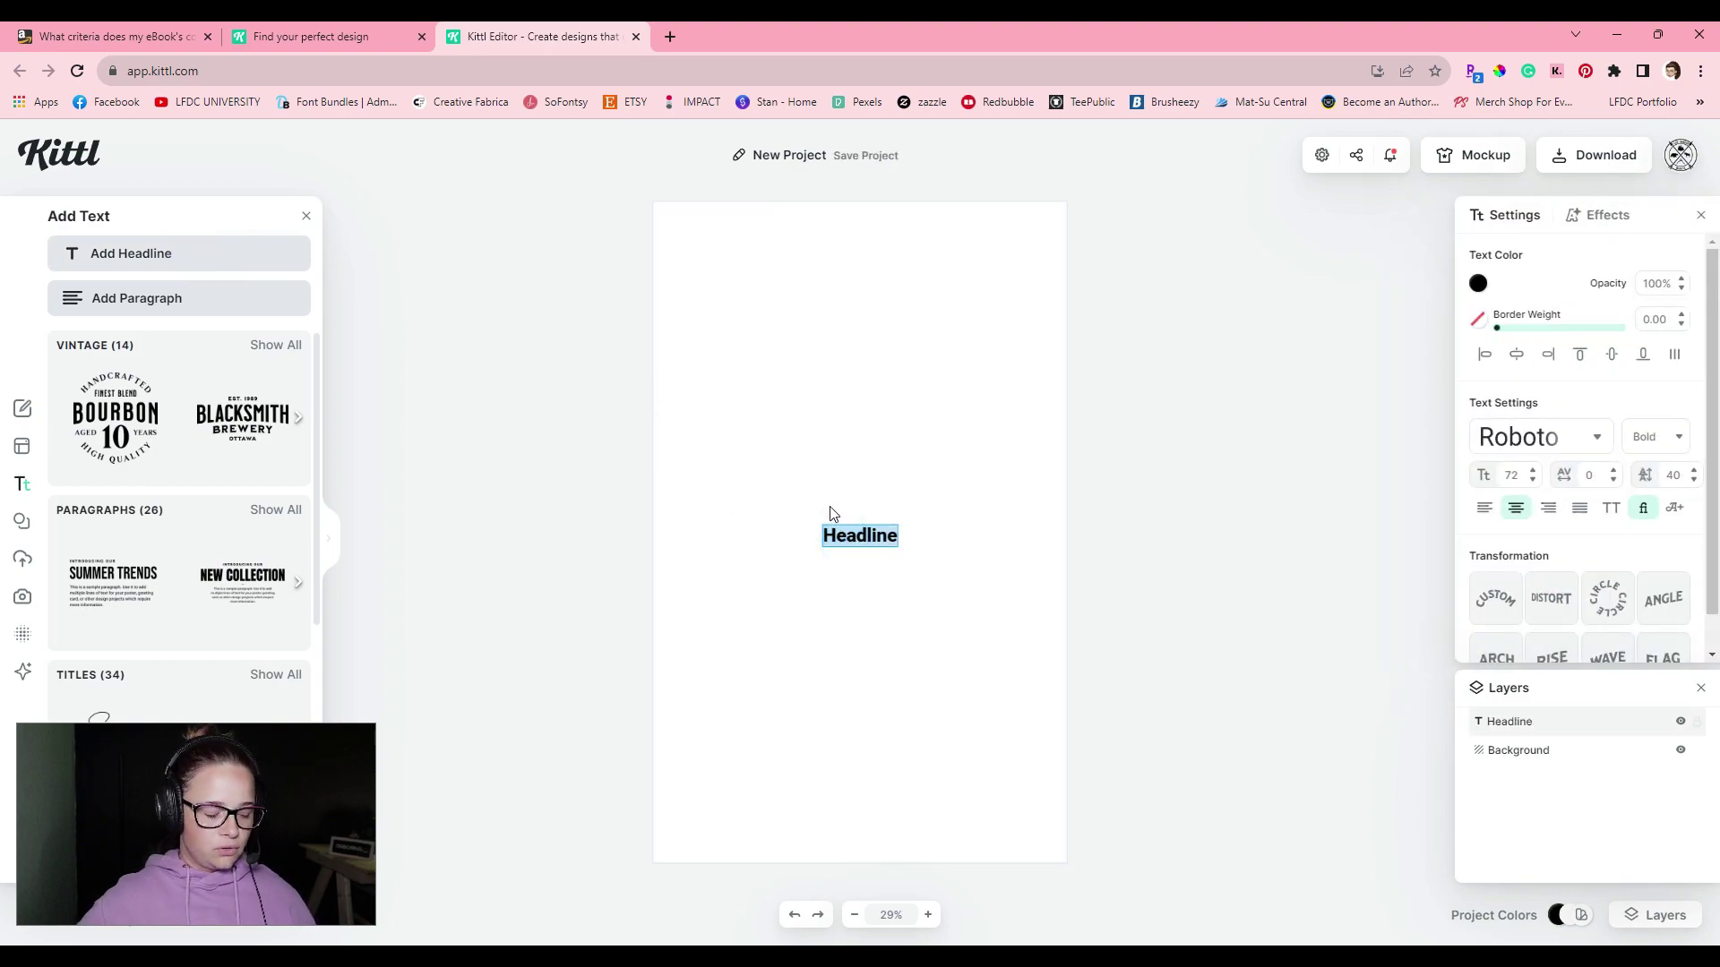
type("Dreams to Reality: A Blueprint for Manifesting Success")
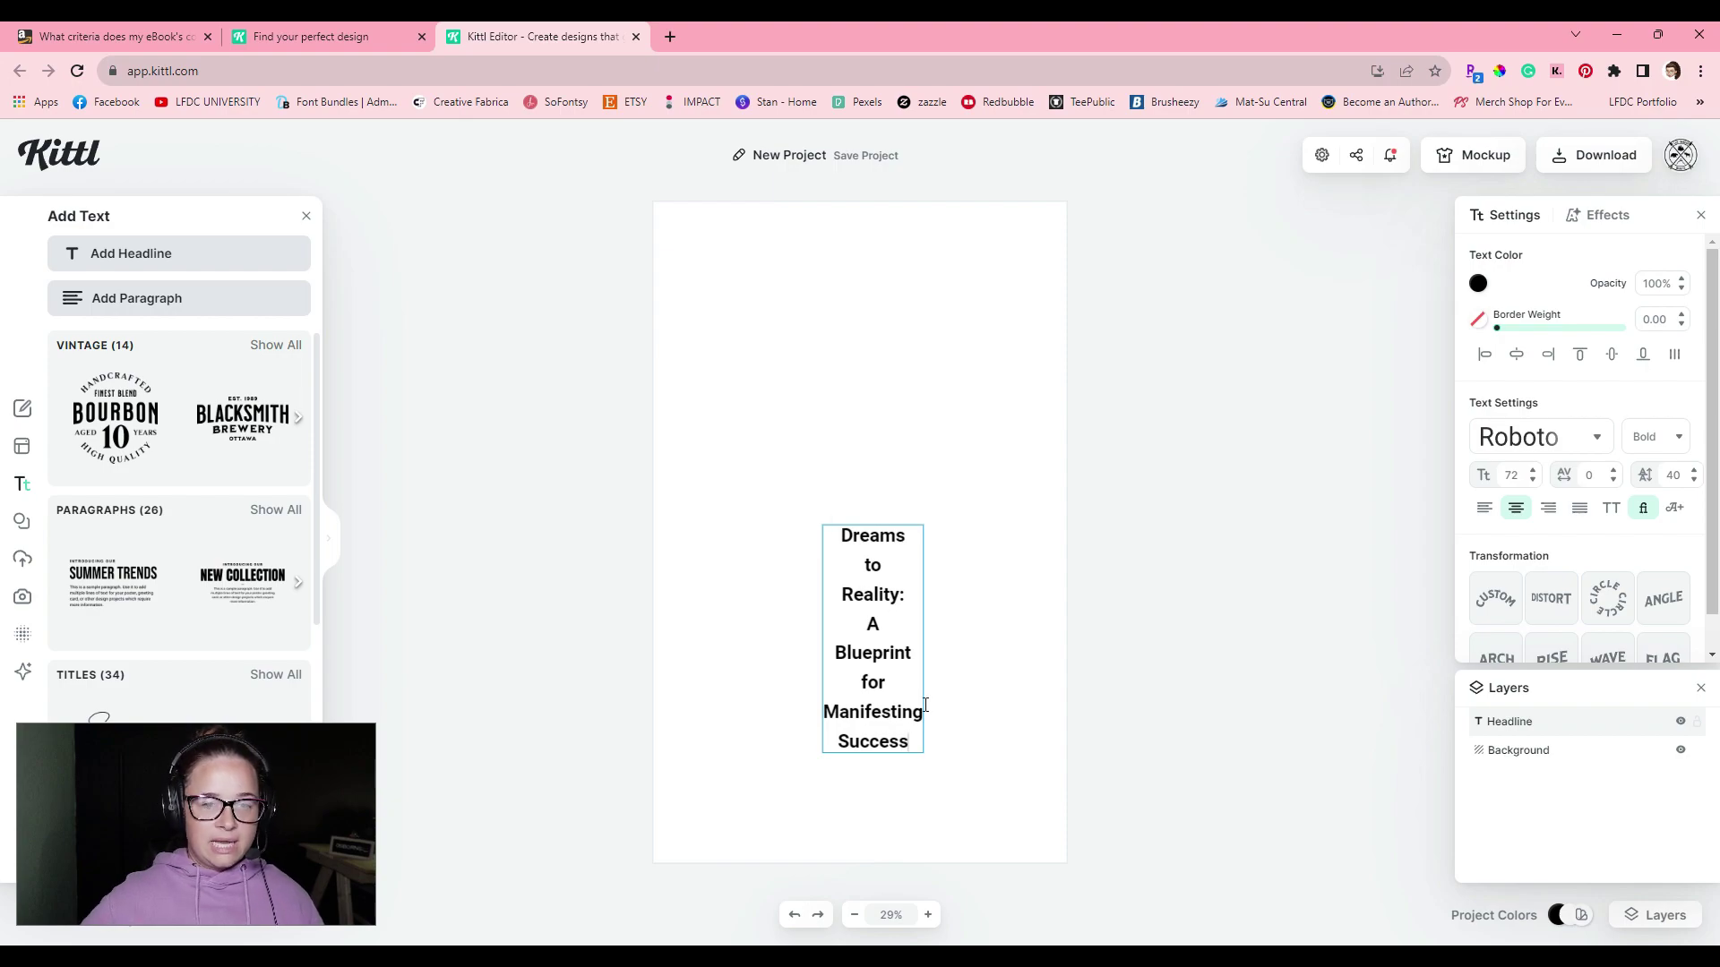
Widen the title's text box, enlarge its text to size 114 and place it centred near the cover's upper edge.
left_click(823, 648)
left_click_drag(823, 649, 661, 610)
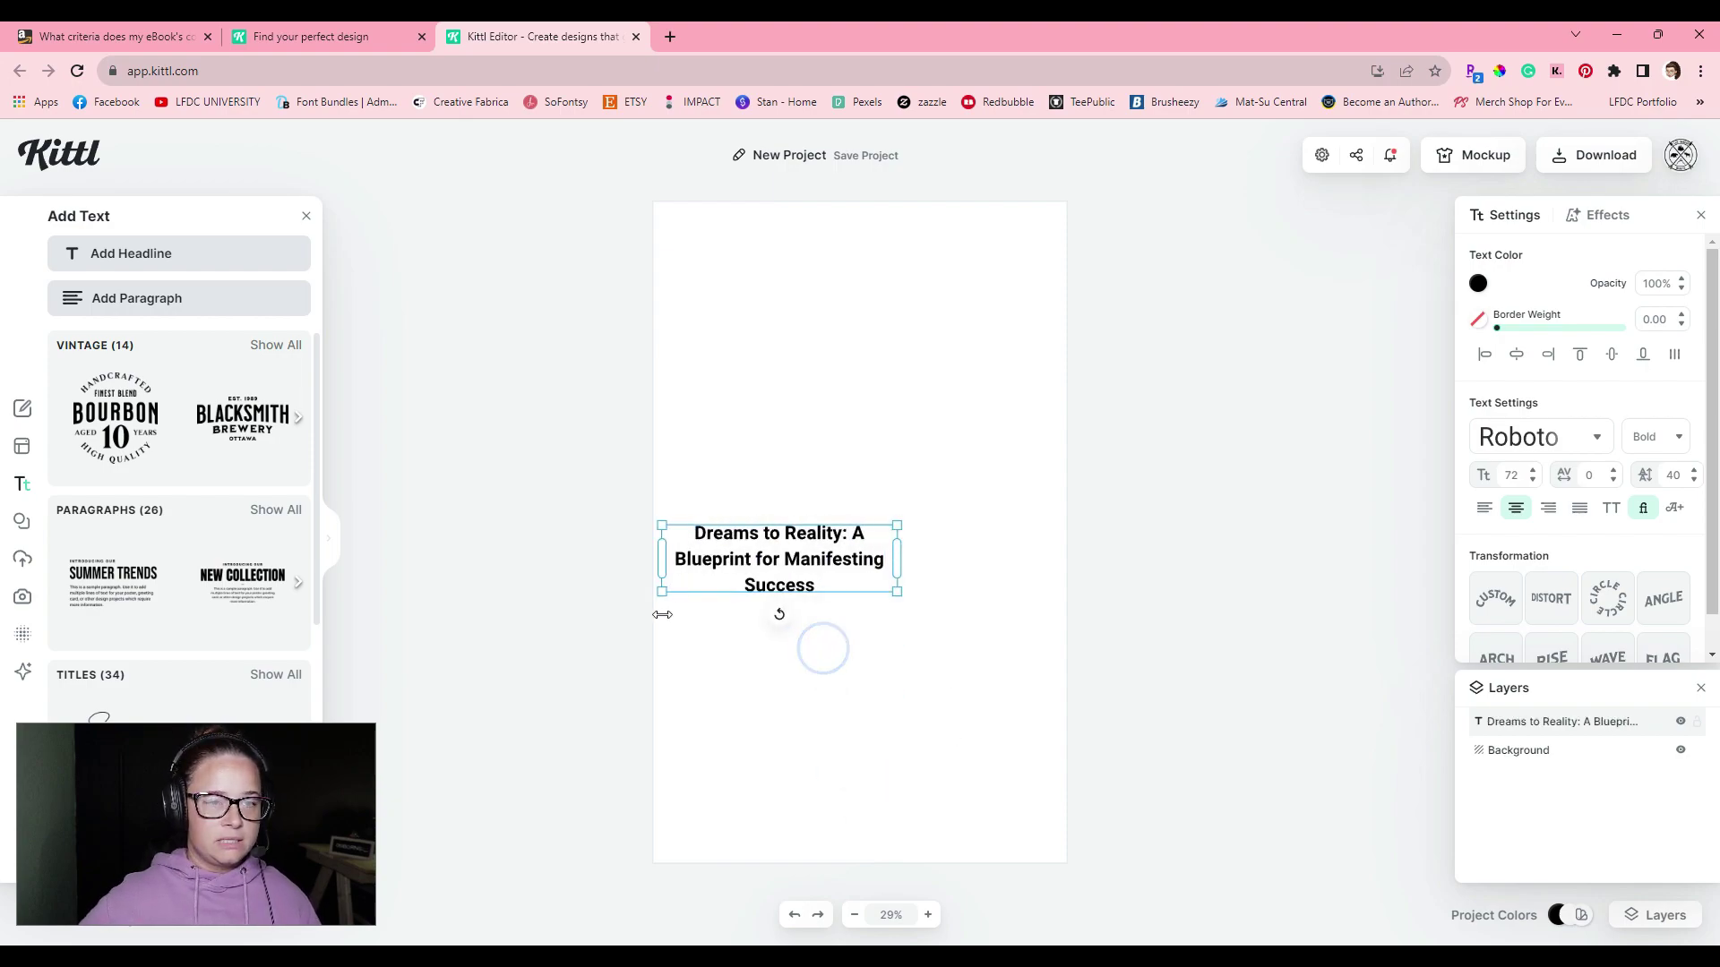
left_click_drag(831, 581, 1018, 492)
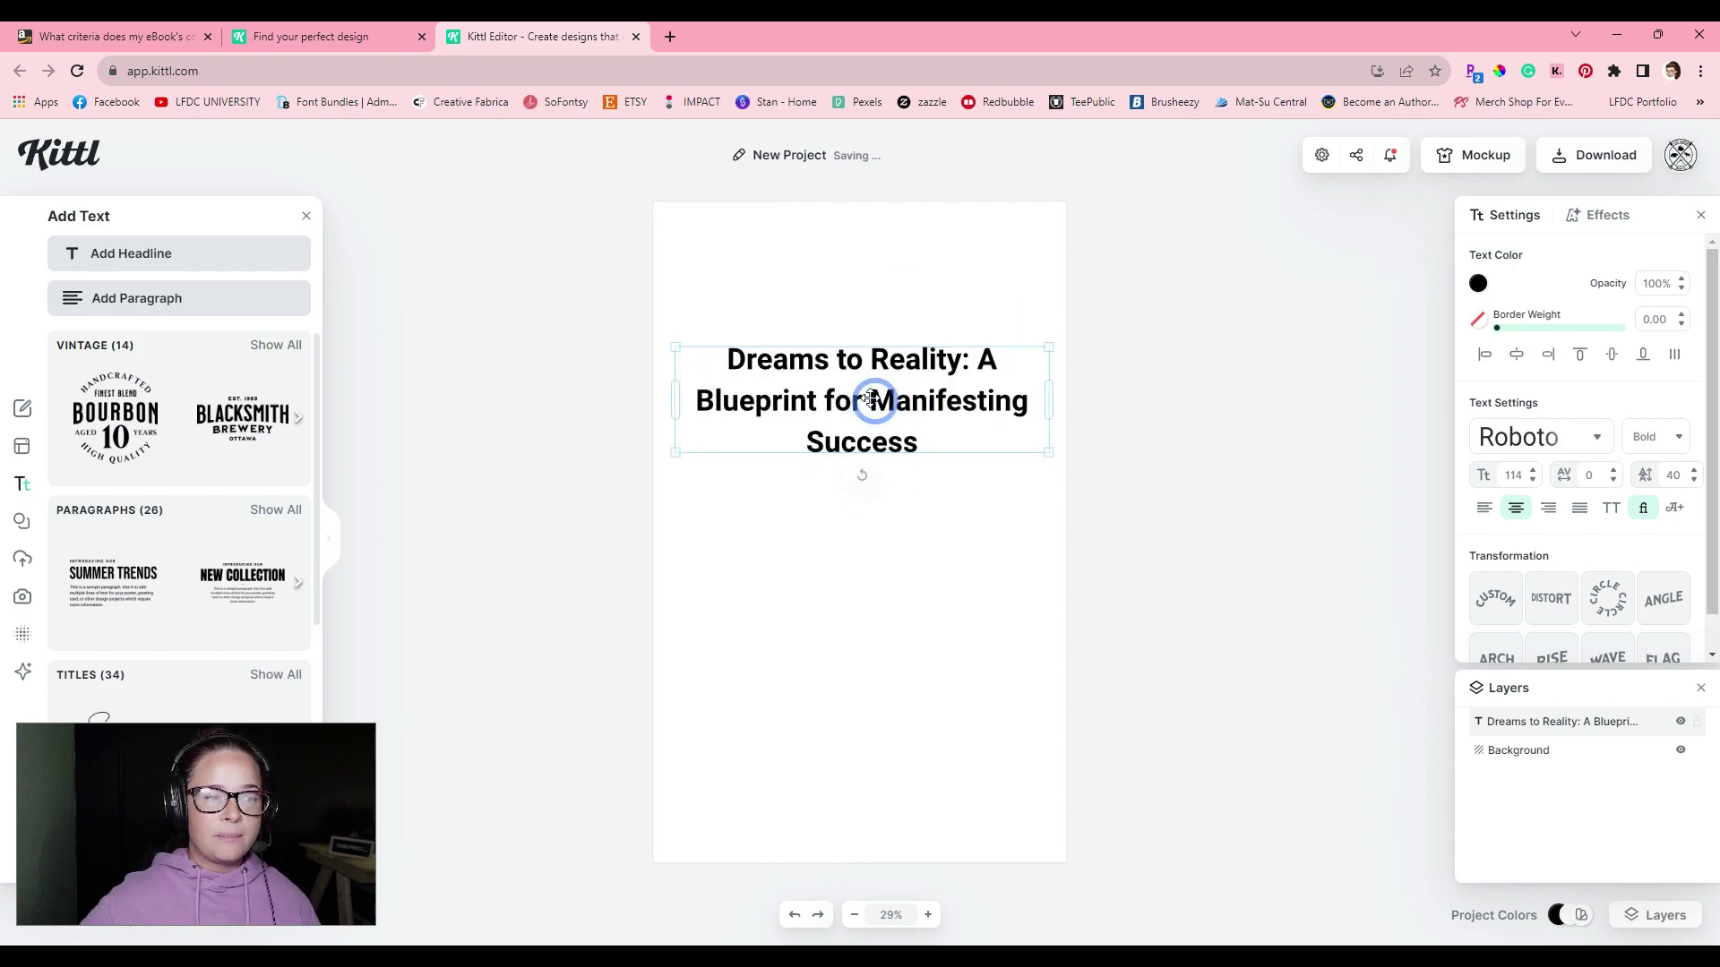
left_click_drag(879, 396, 872, 420)
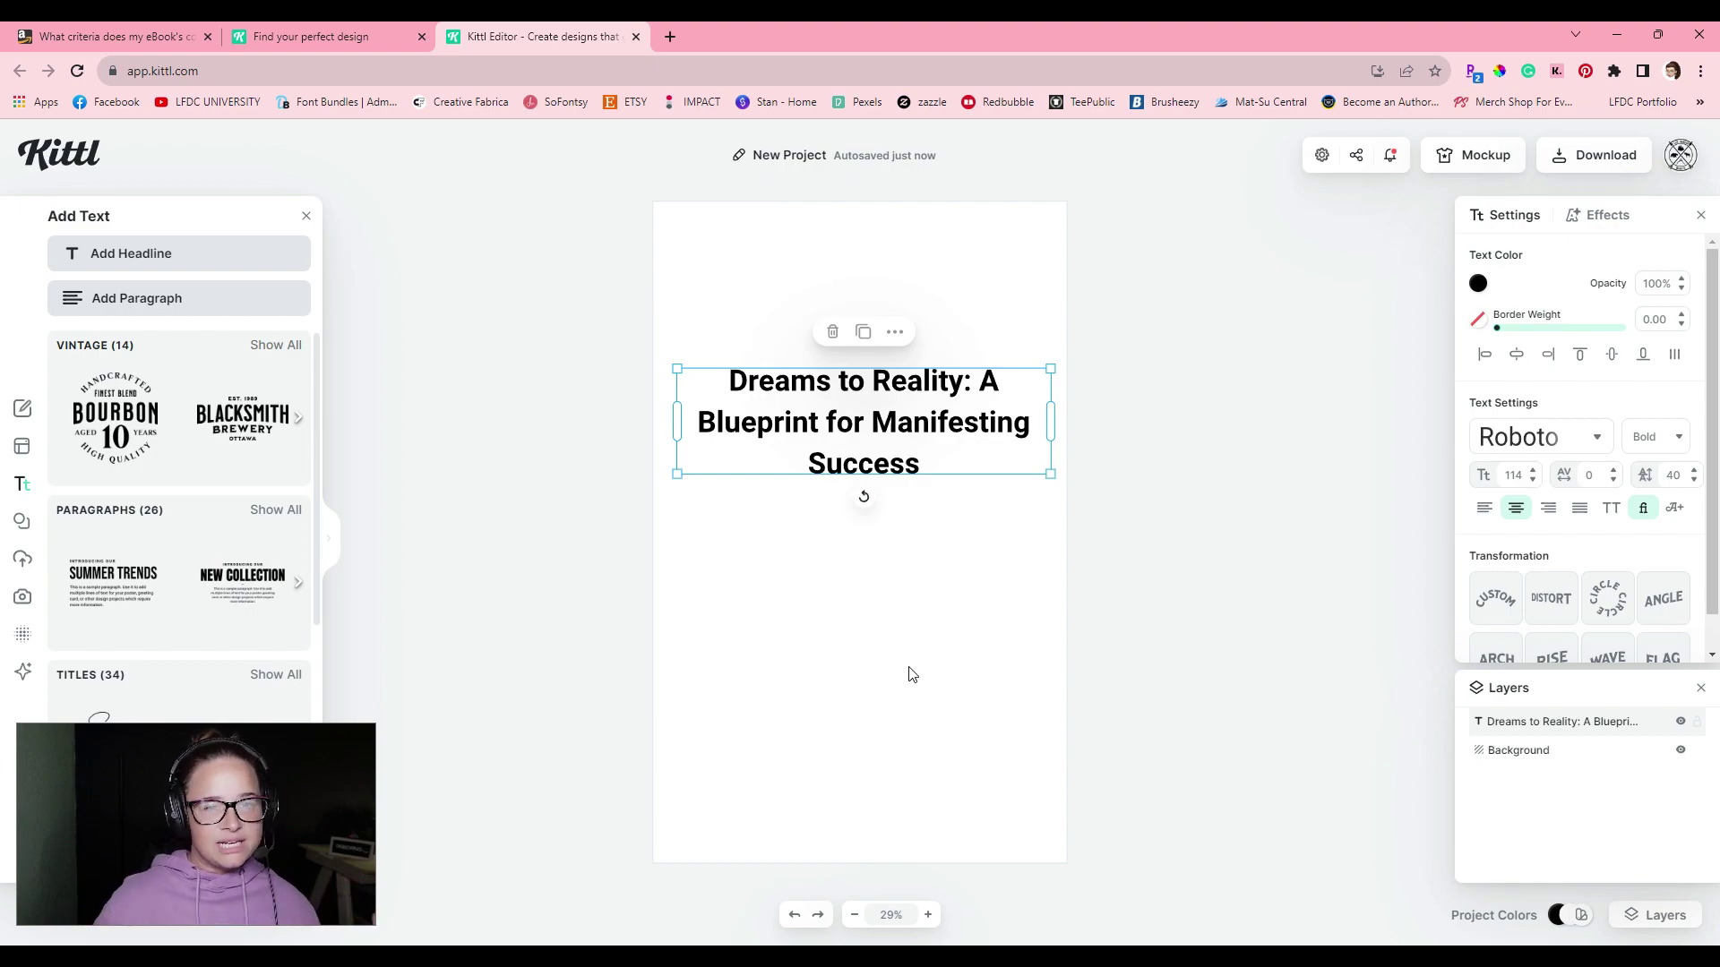
key("ctrl+z")
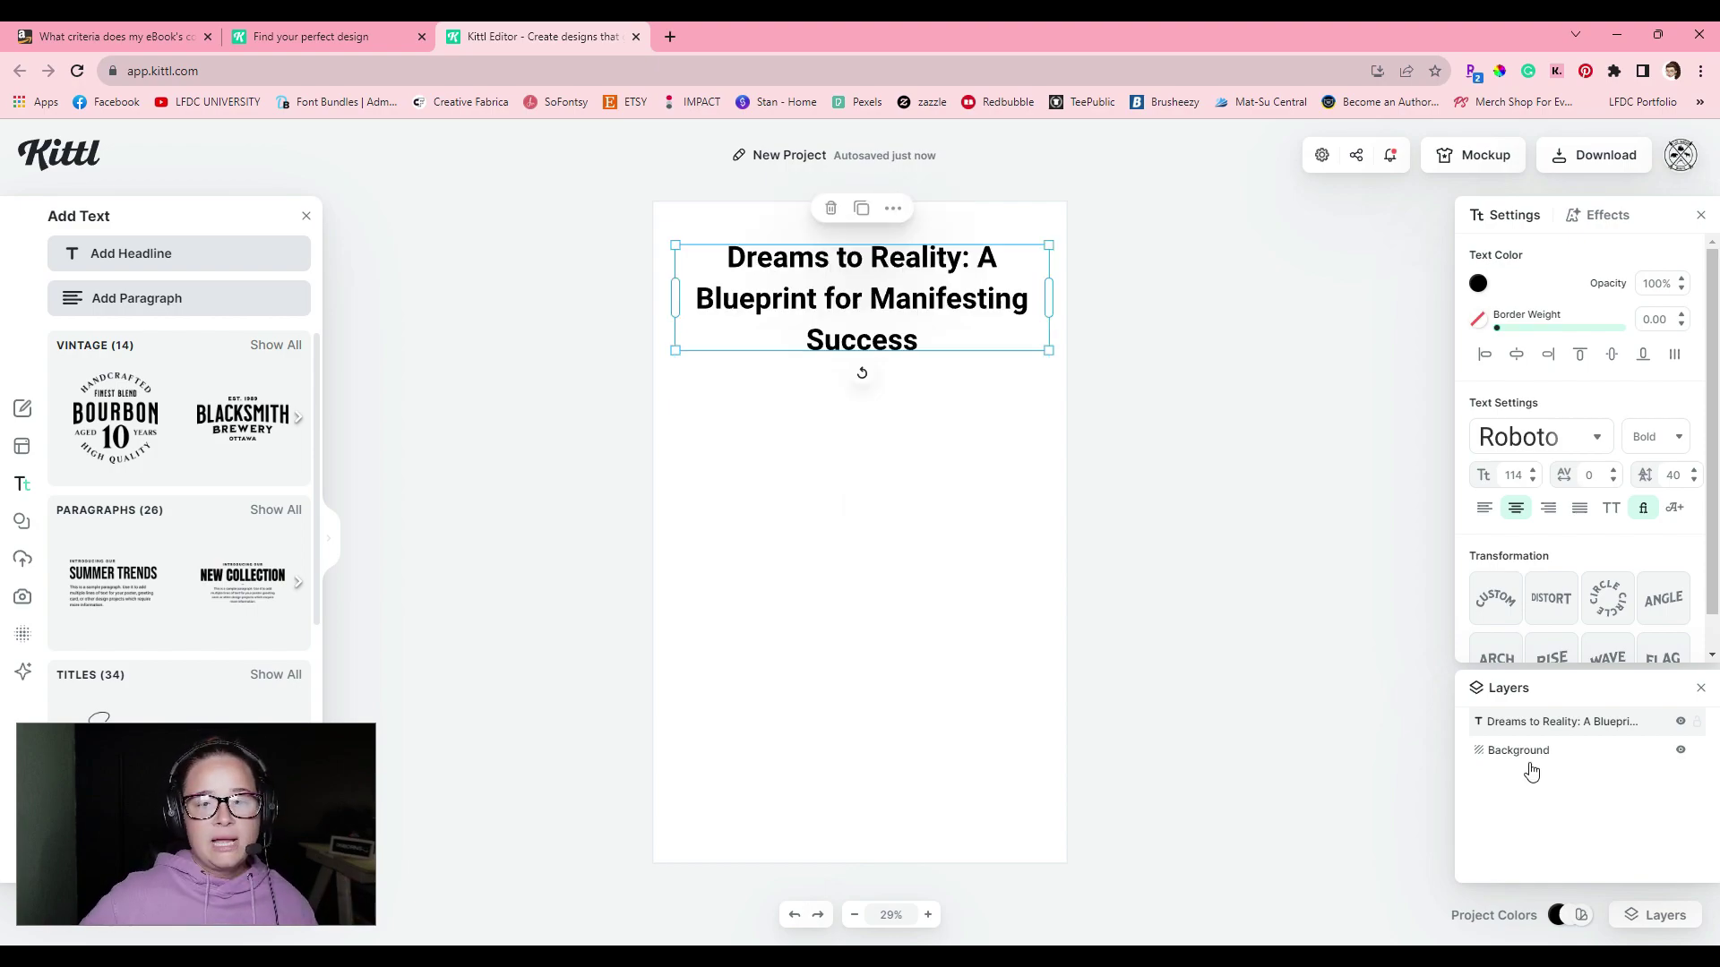
Try out the title layer's visibility and lock settings, switching each on and off again.
left_click(1681, 723)
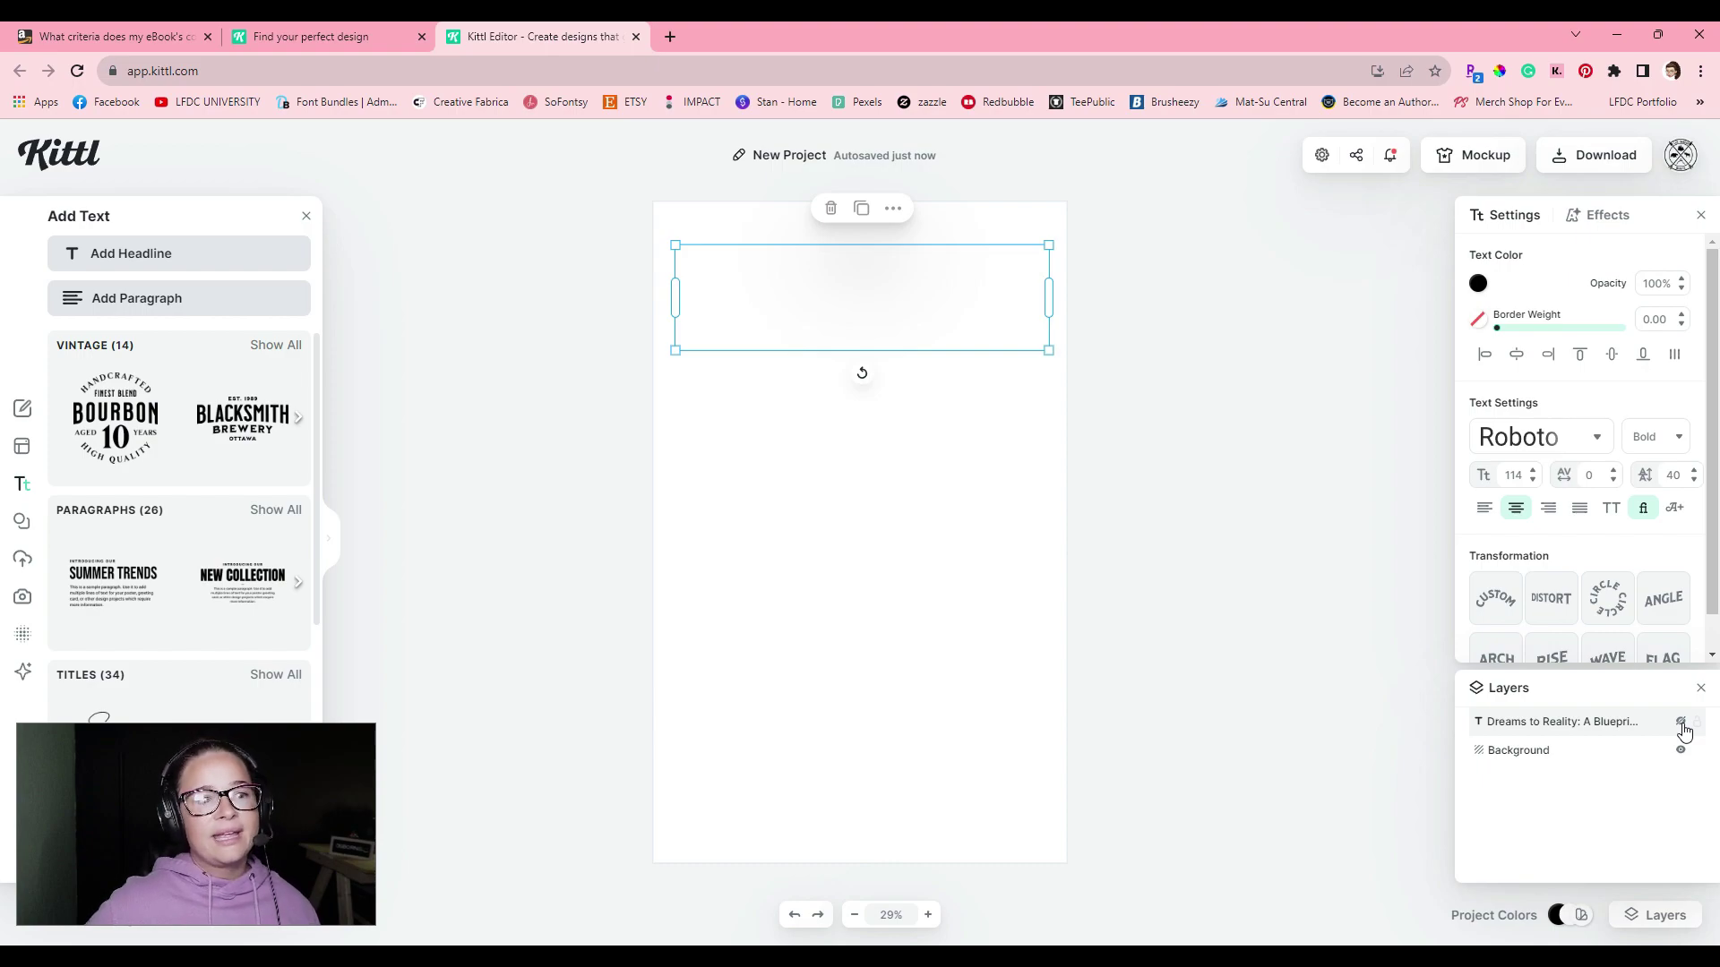
left_click(1681, 724)
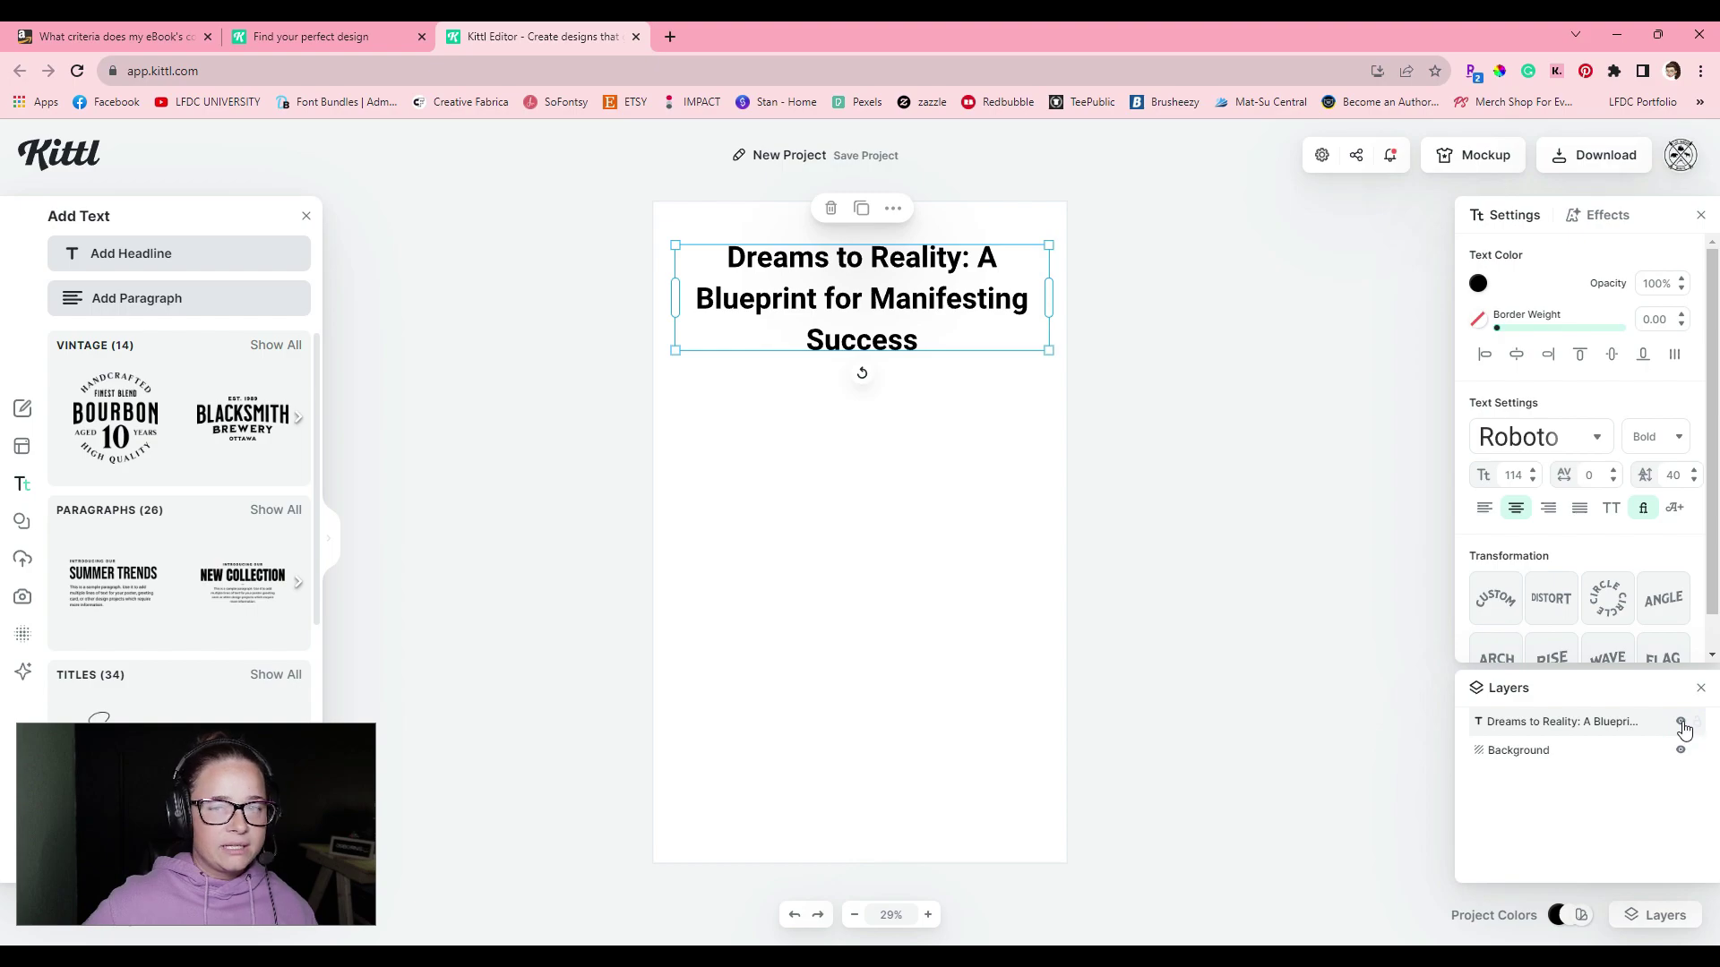
left_click(1695, 723)
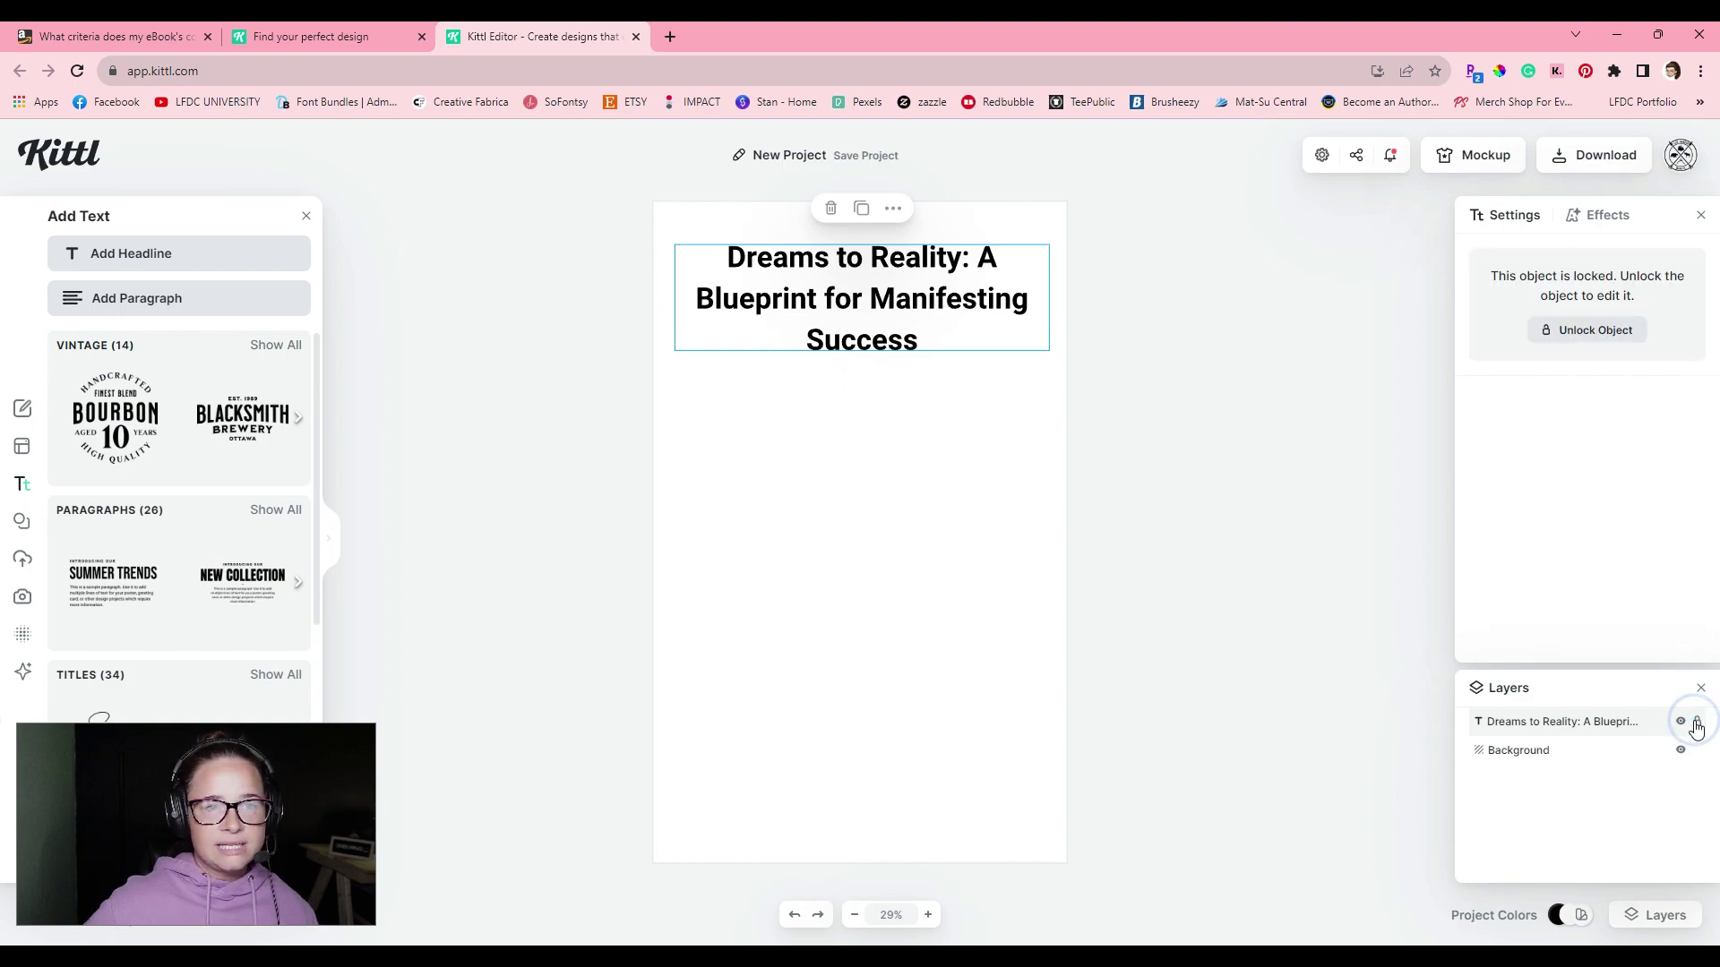
left_click(1695, 723)
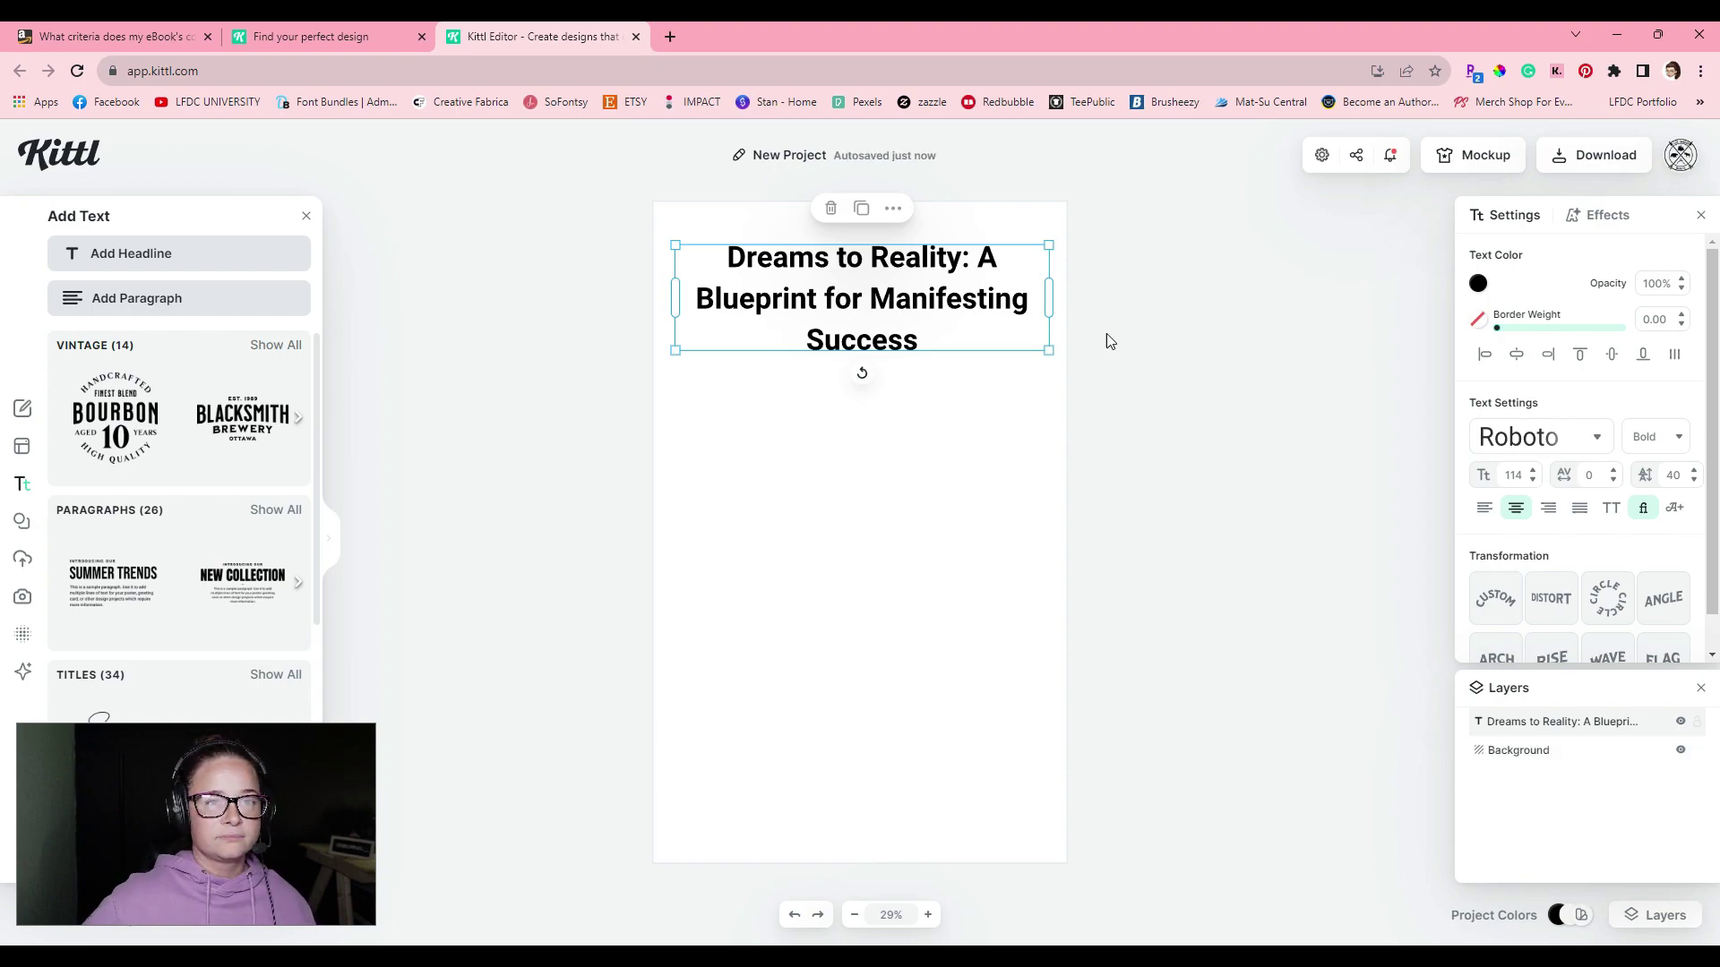
Hide the title layer and deselect it.
left_click(1680, 724)
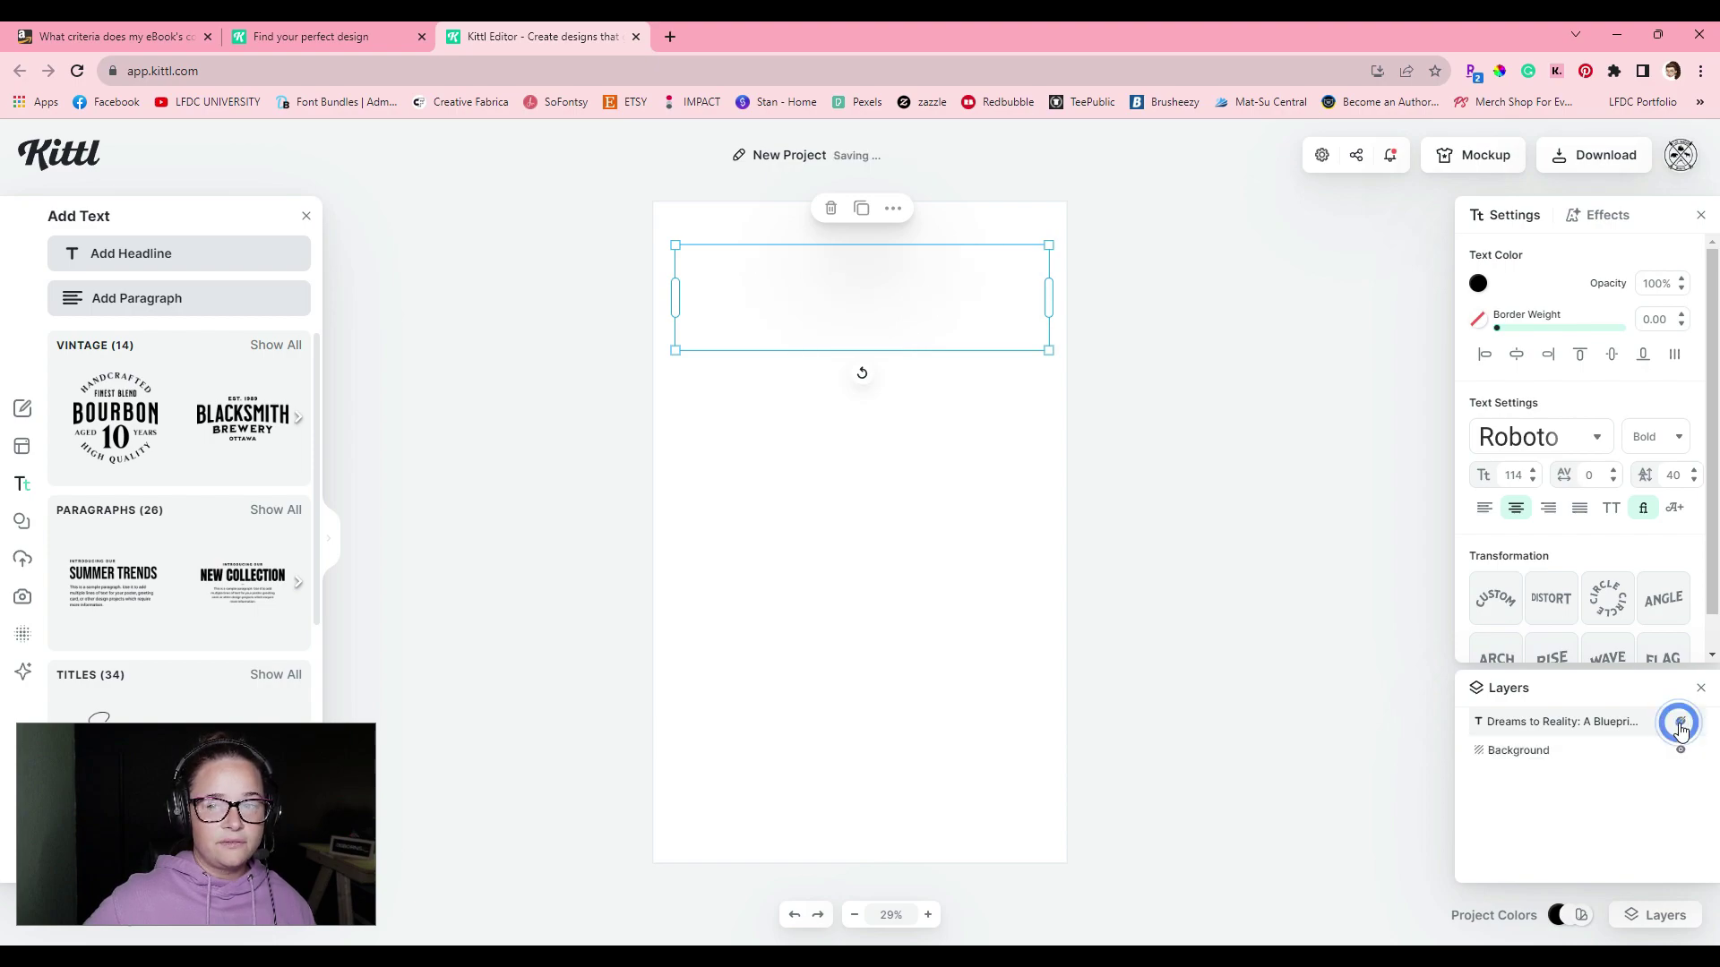
left_click(825, 563)
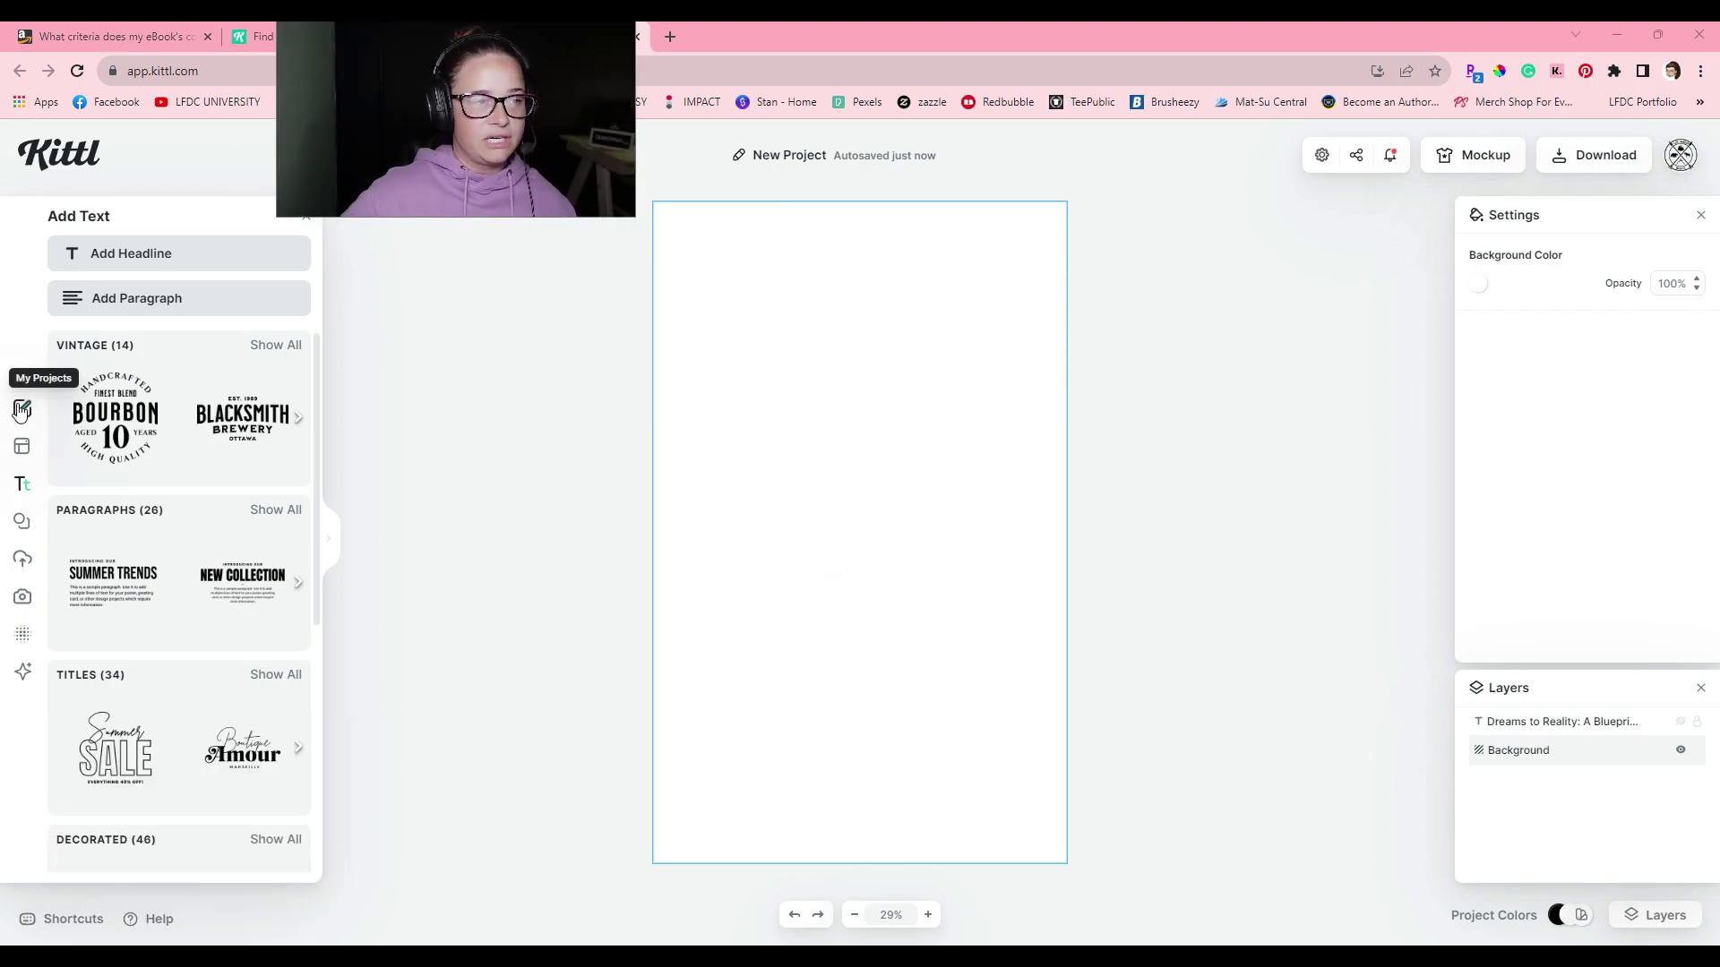
left_click(22, 523)
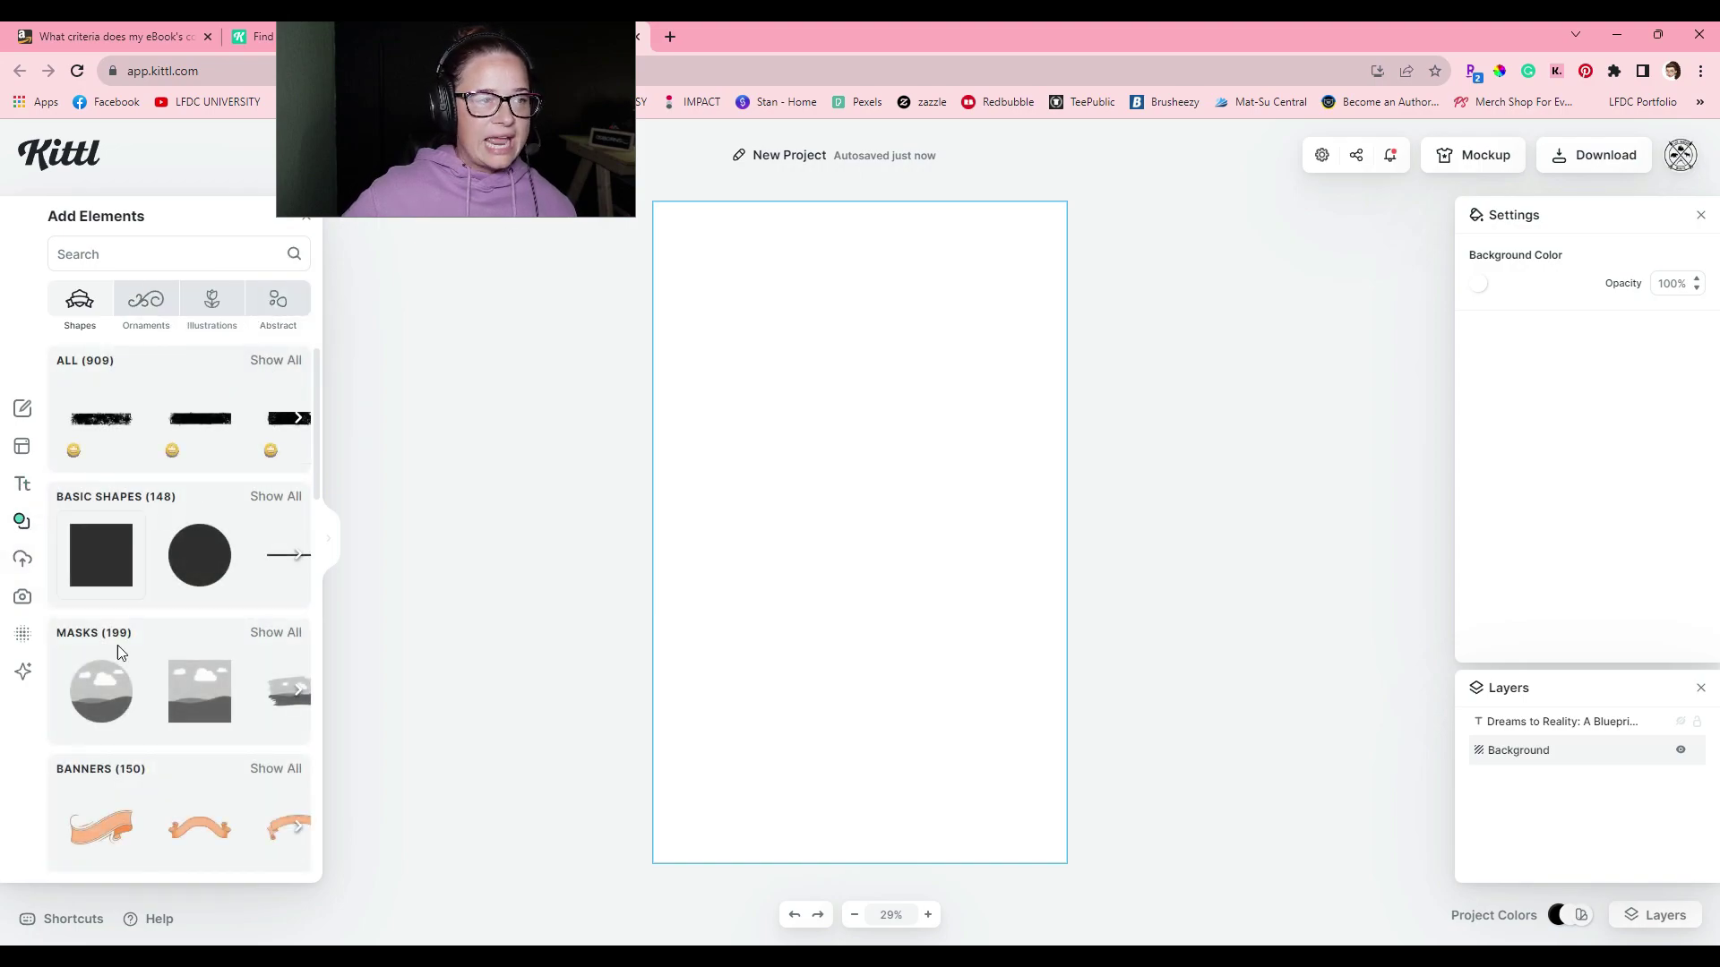
left_click(20, 563)
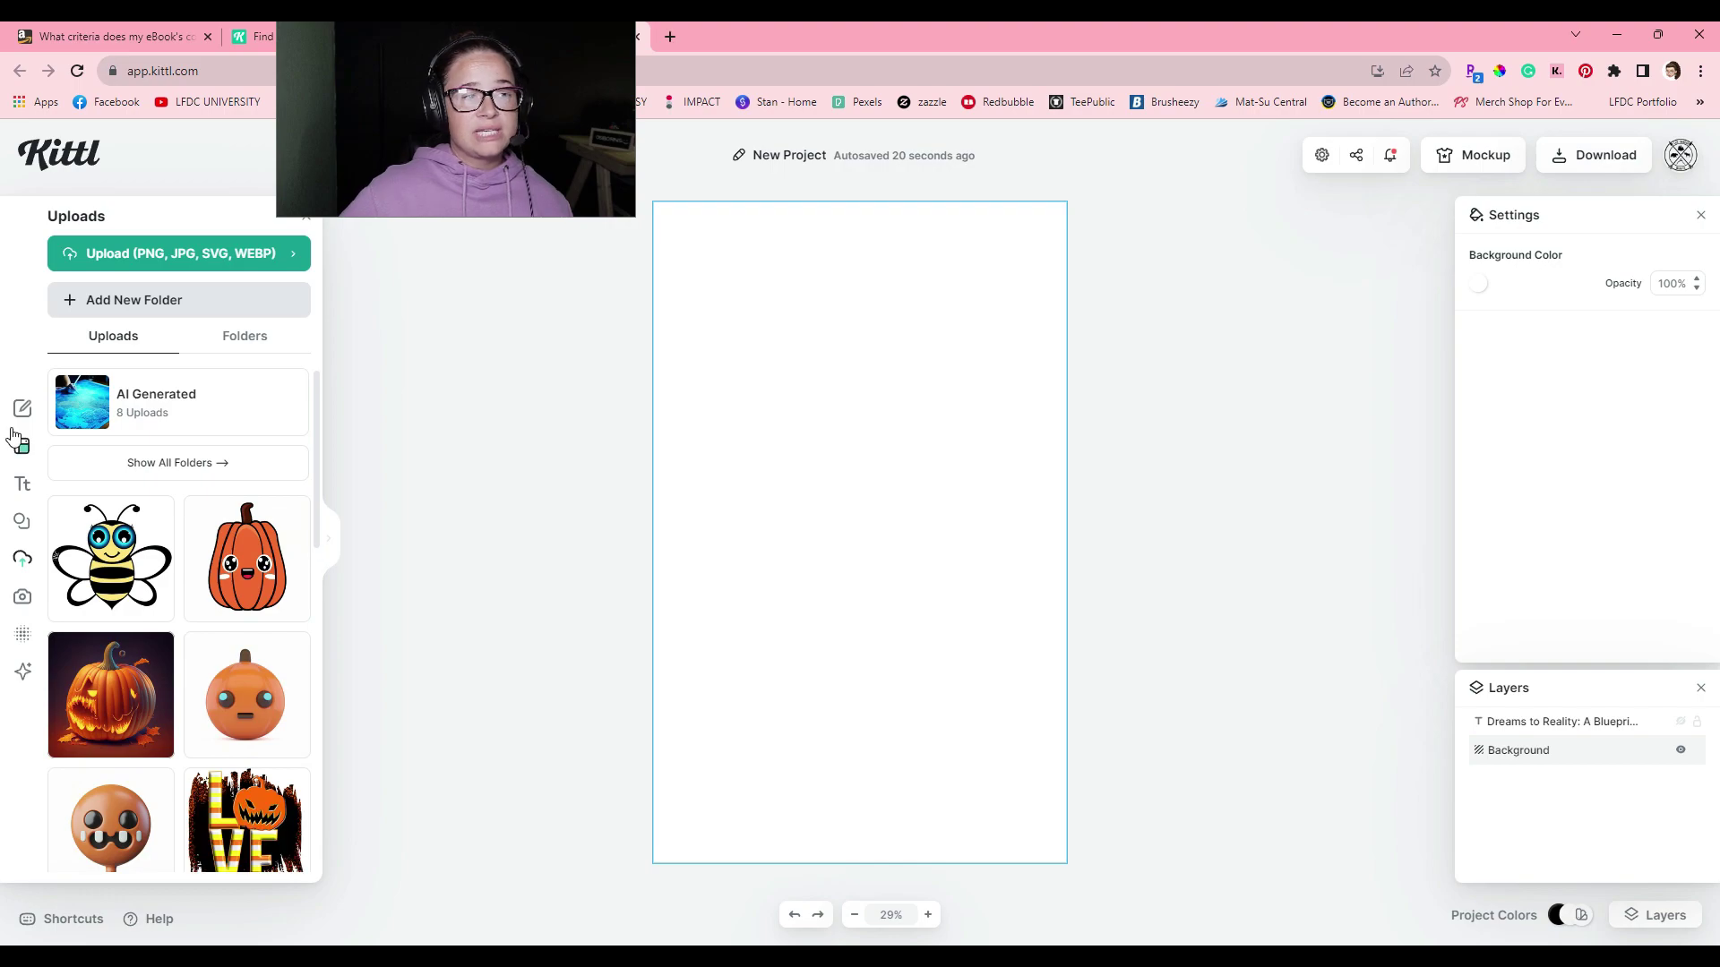
left_click(23, 597)
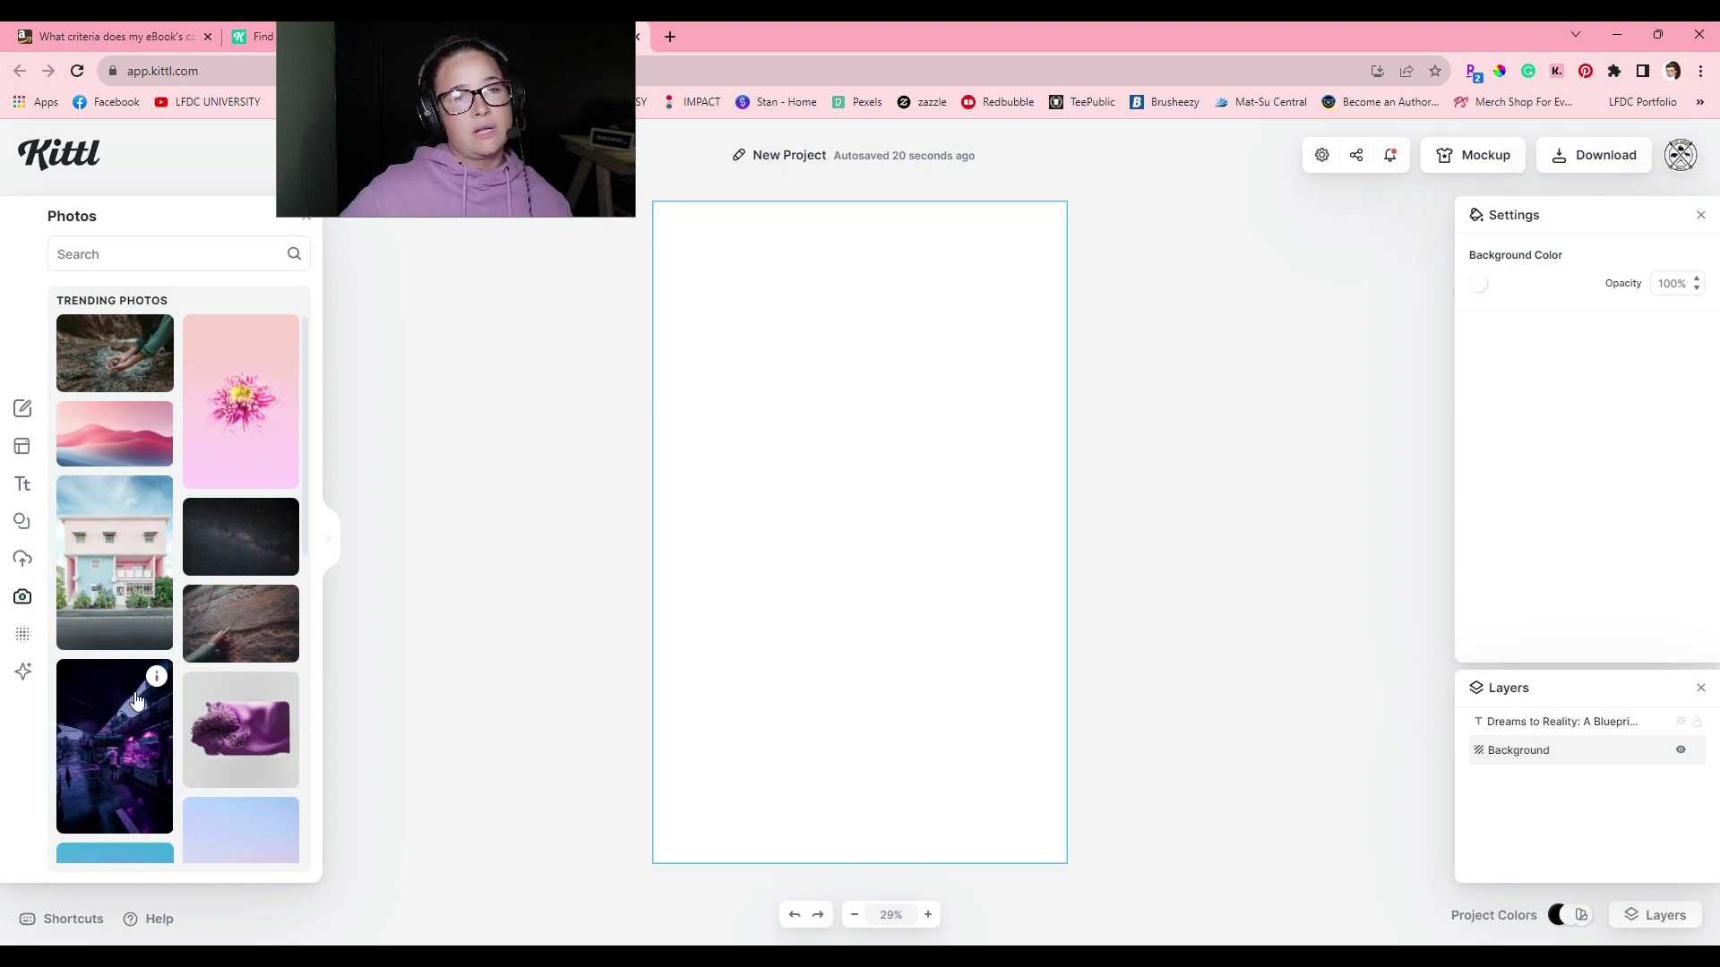
left_click(27, 638)
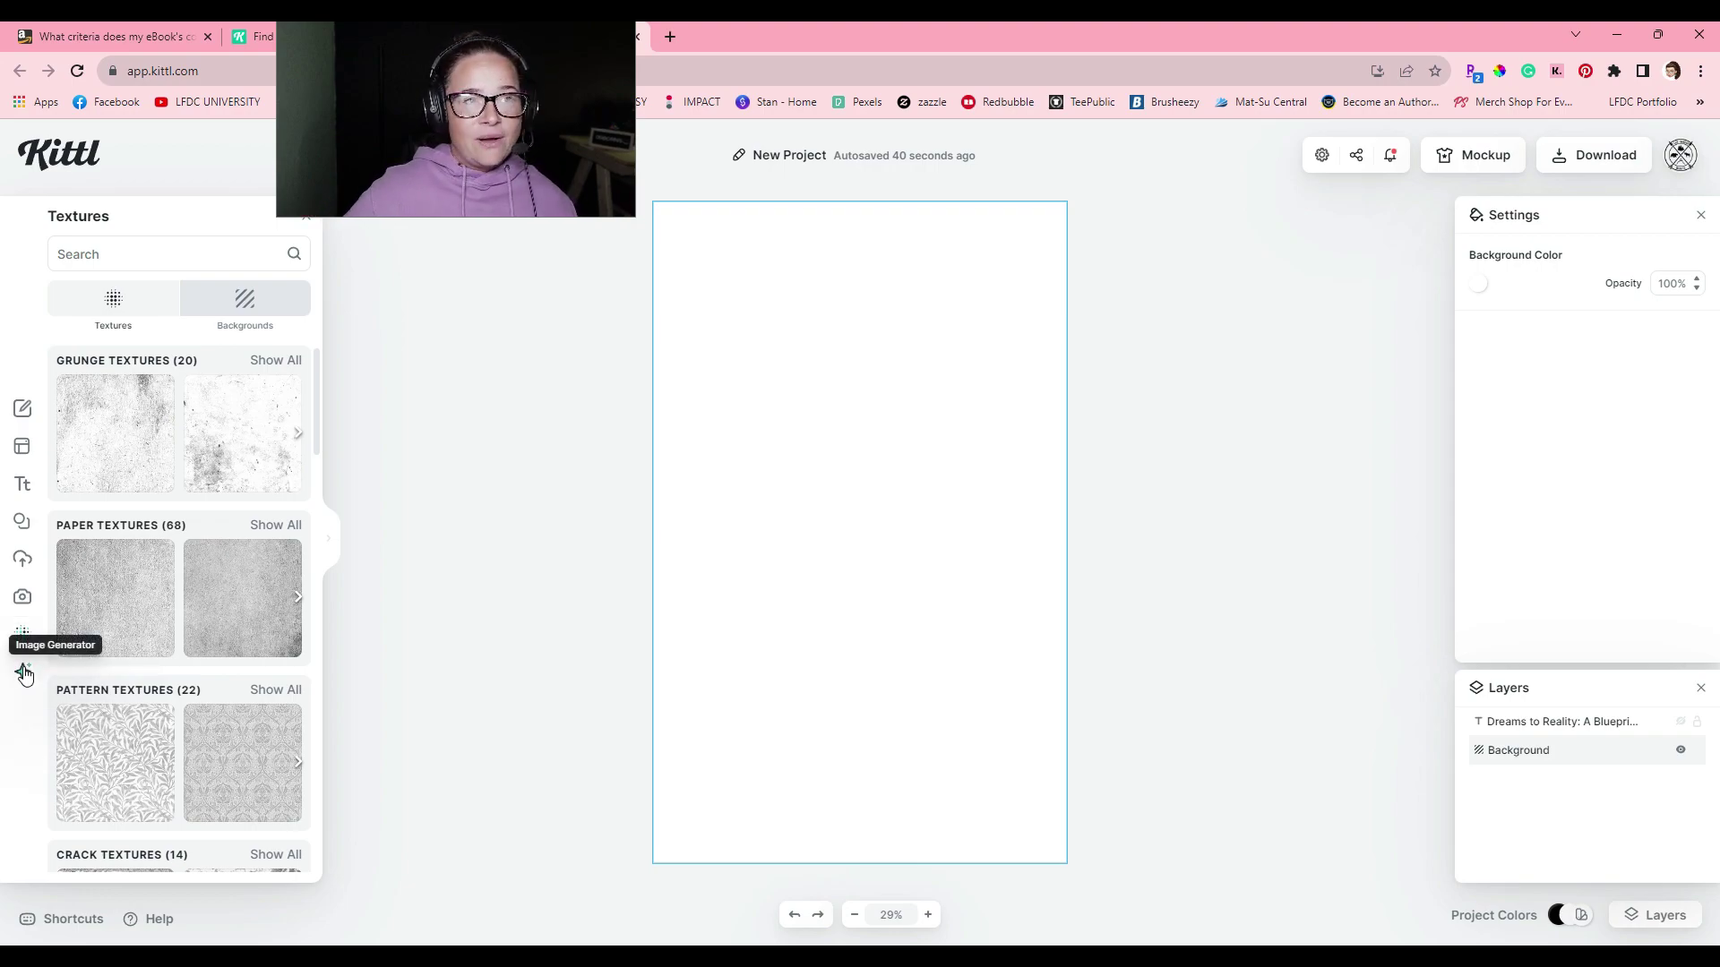
Generate an AI image from the prompt "Dreamy mystical starry sky".
left_click(23, 673)
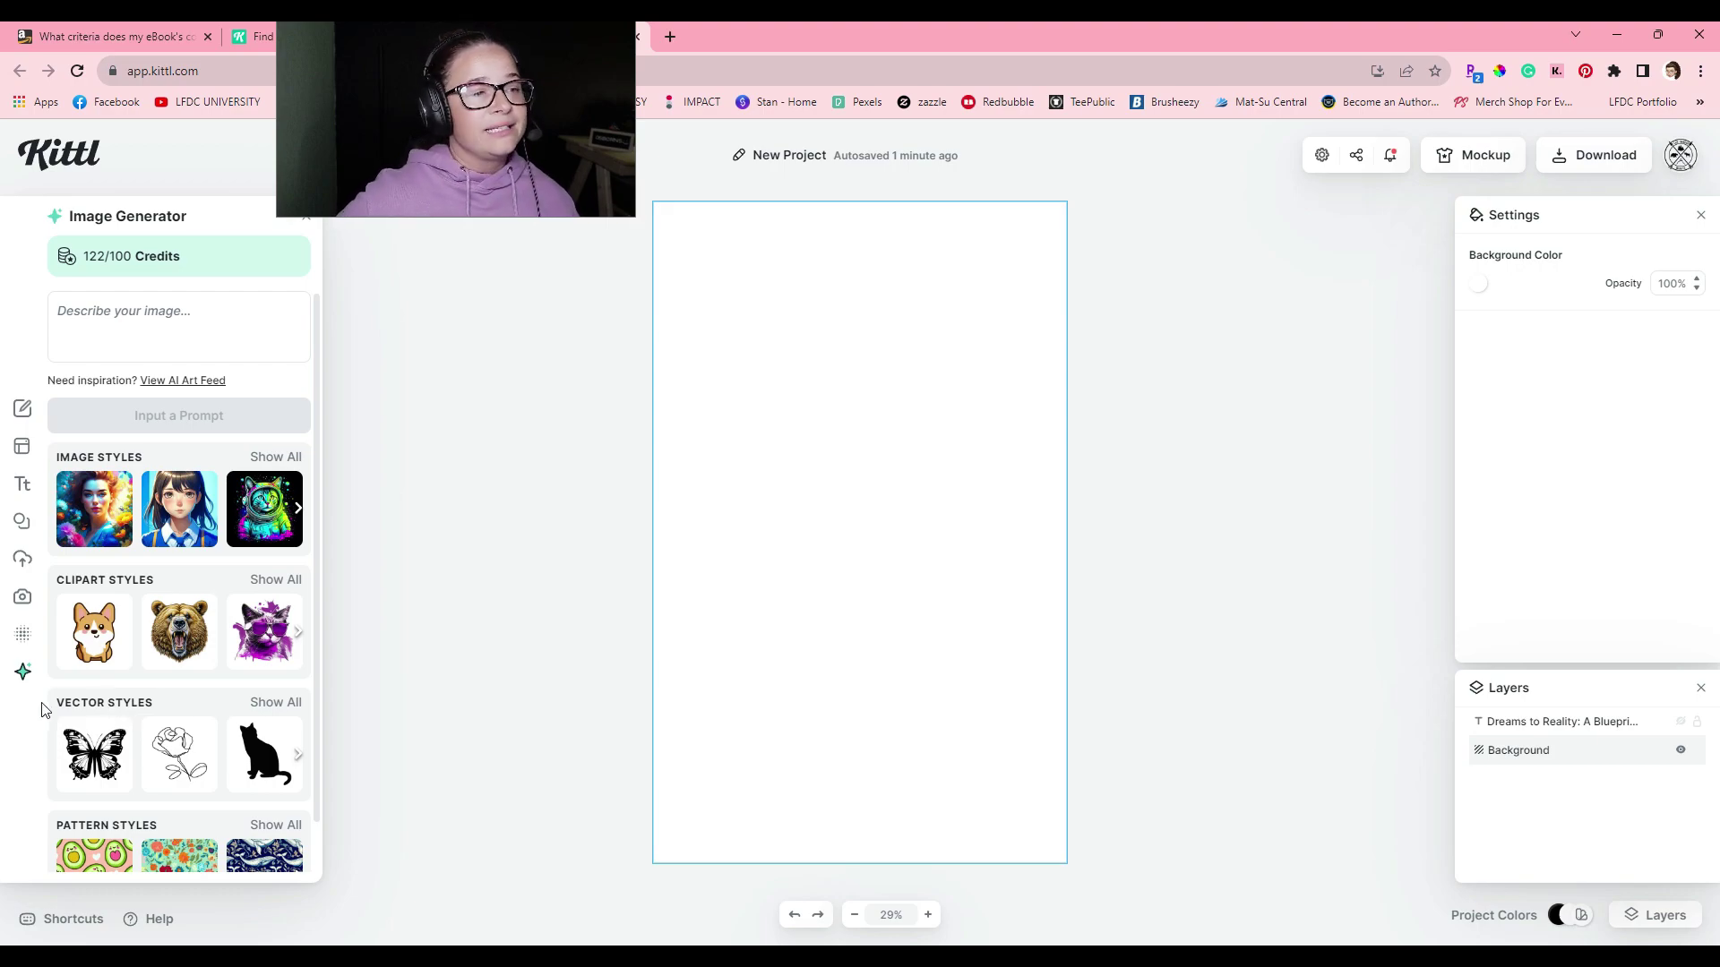
left_click(121, 327)
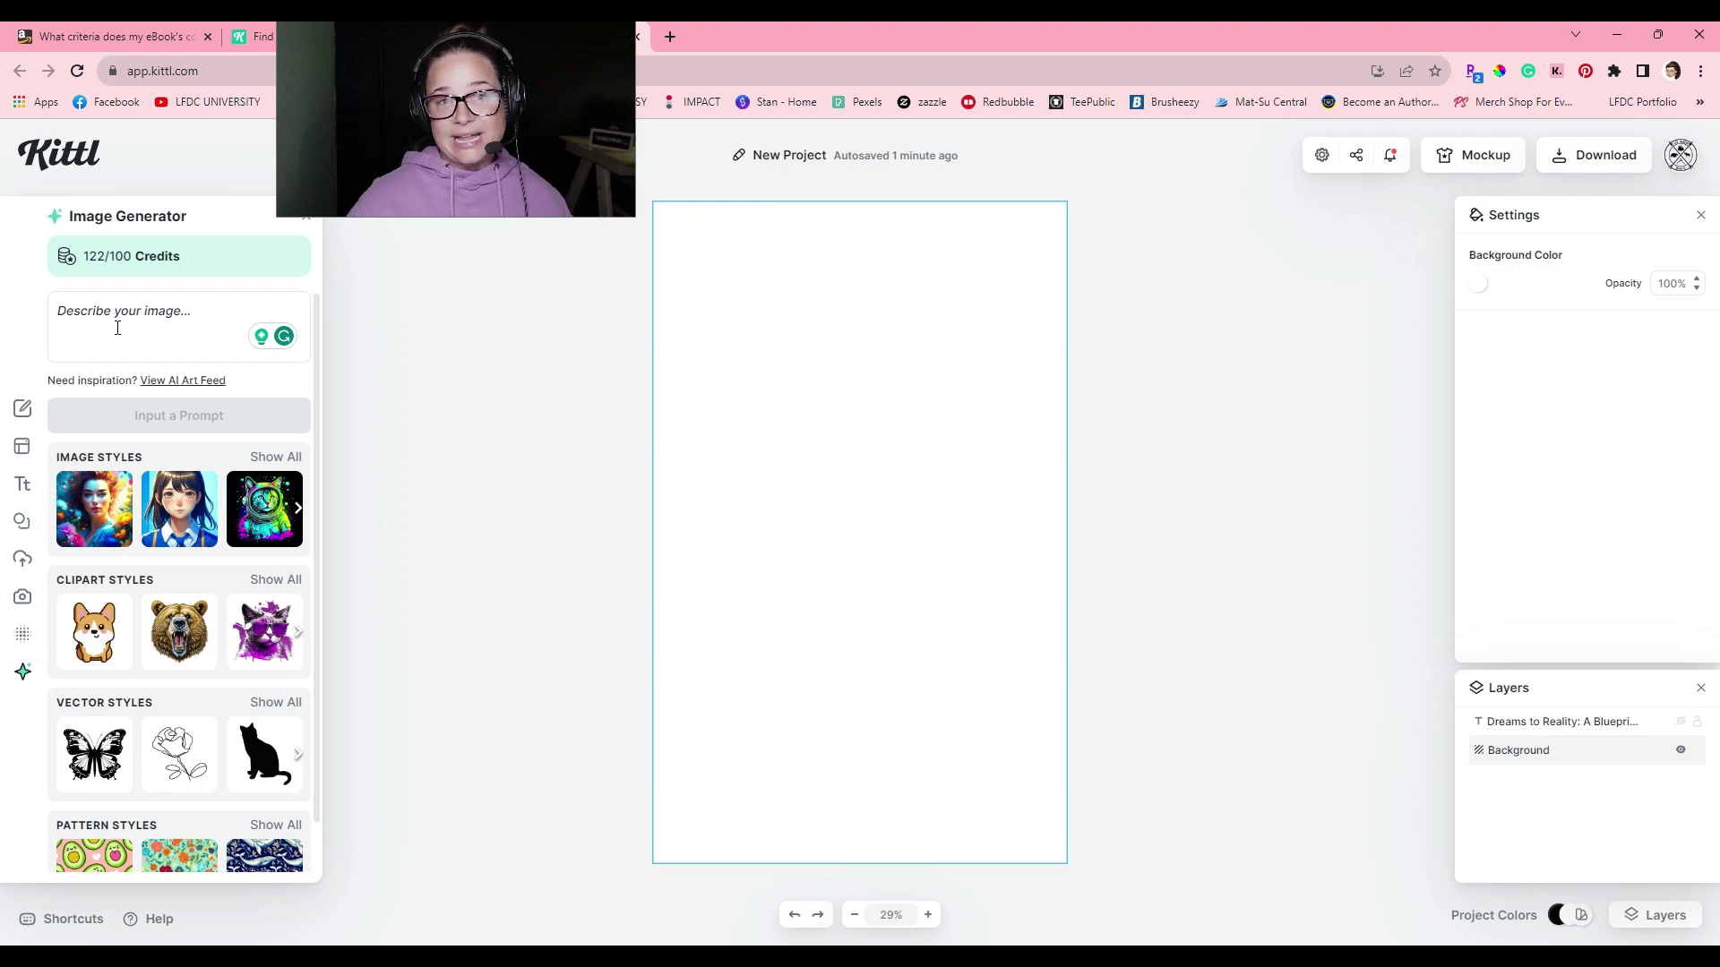
type("Dream")
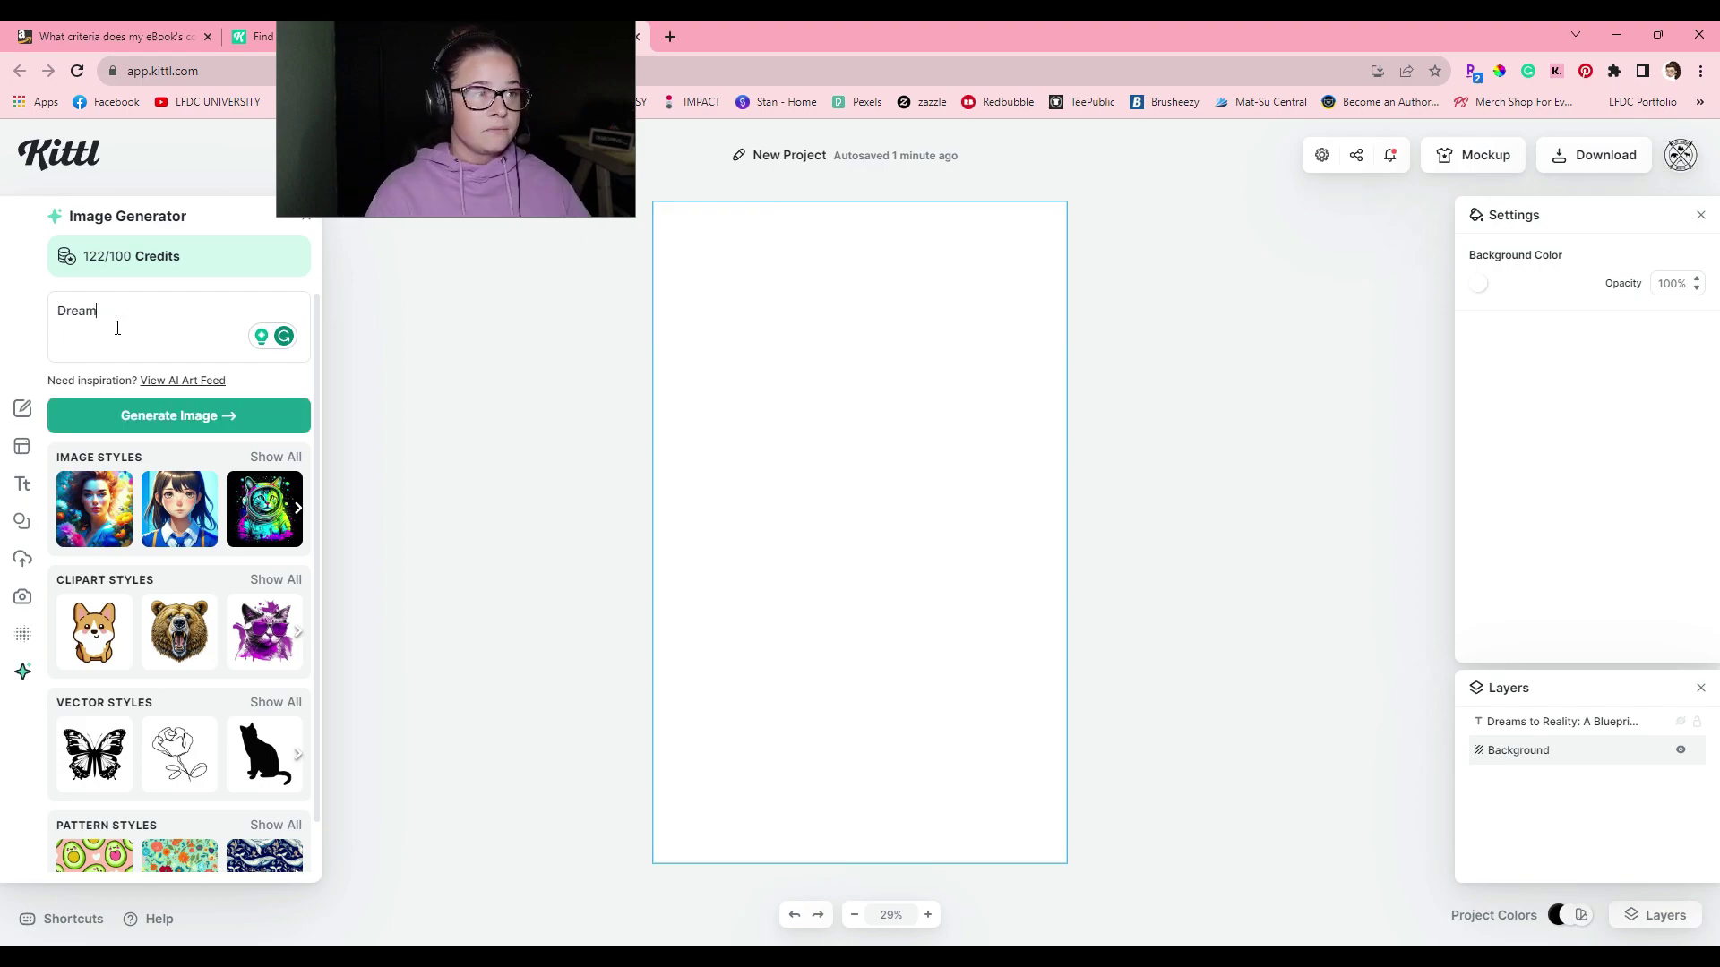
type("y s")
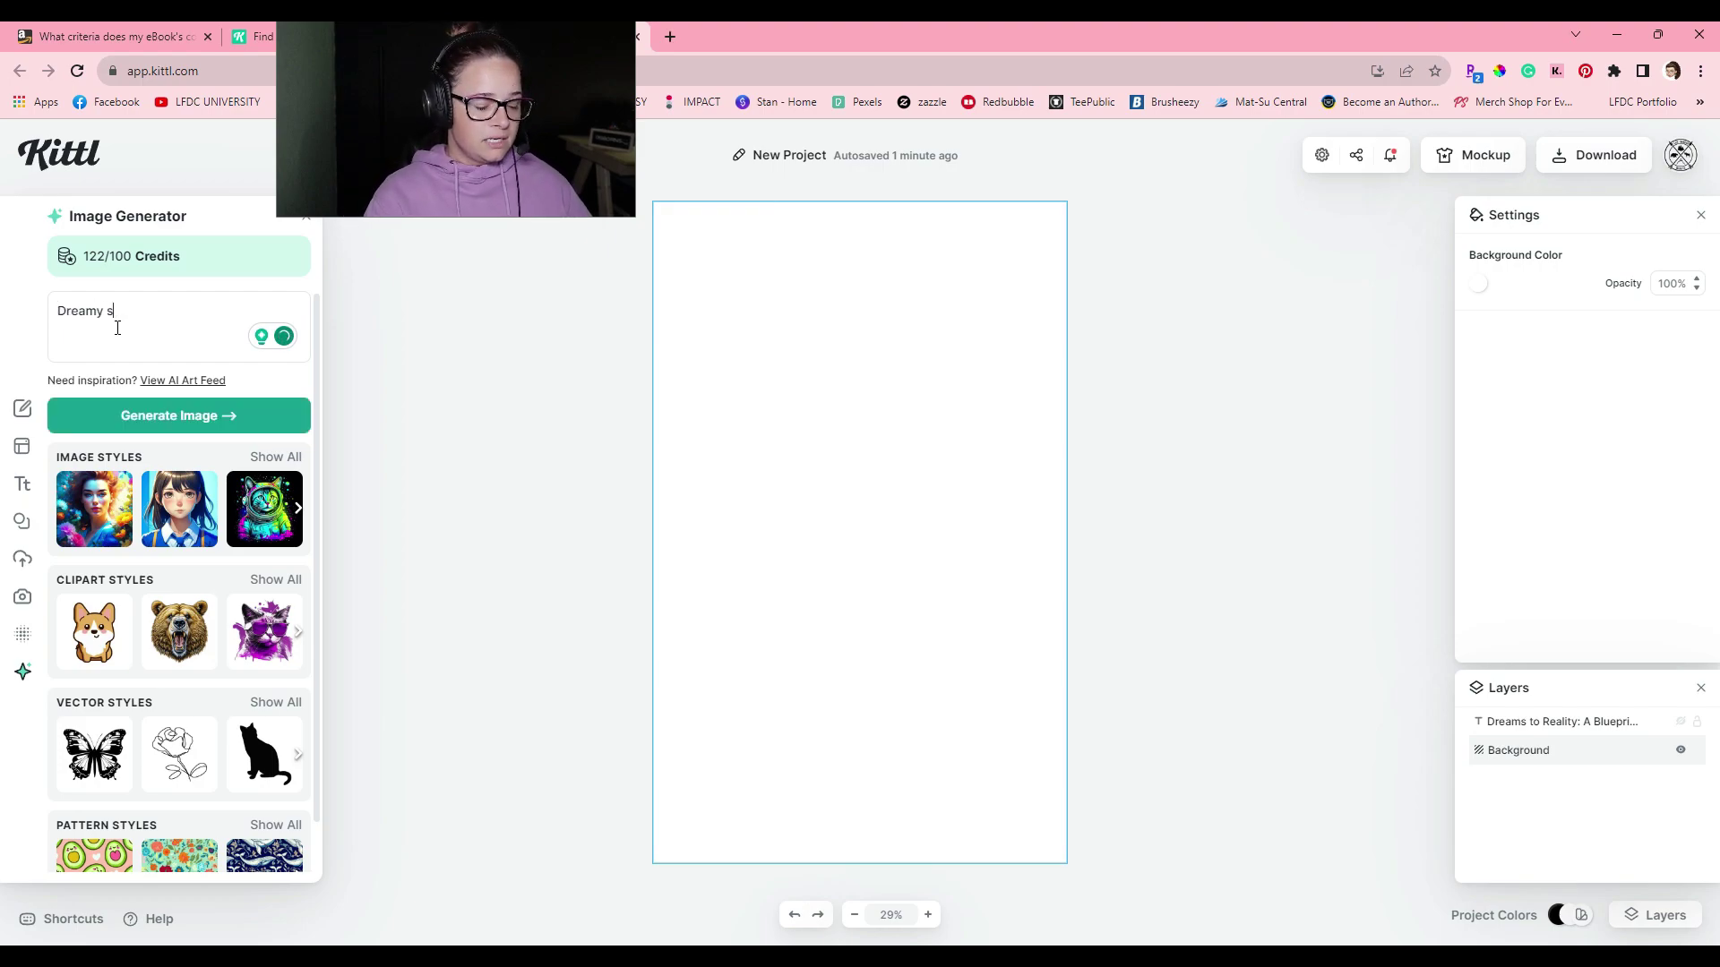
type("tarry sky")
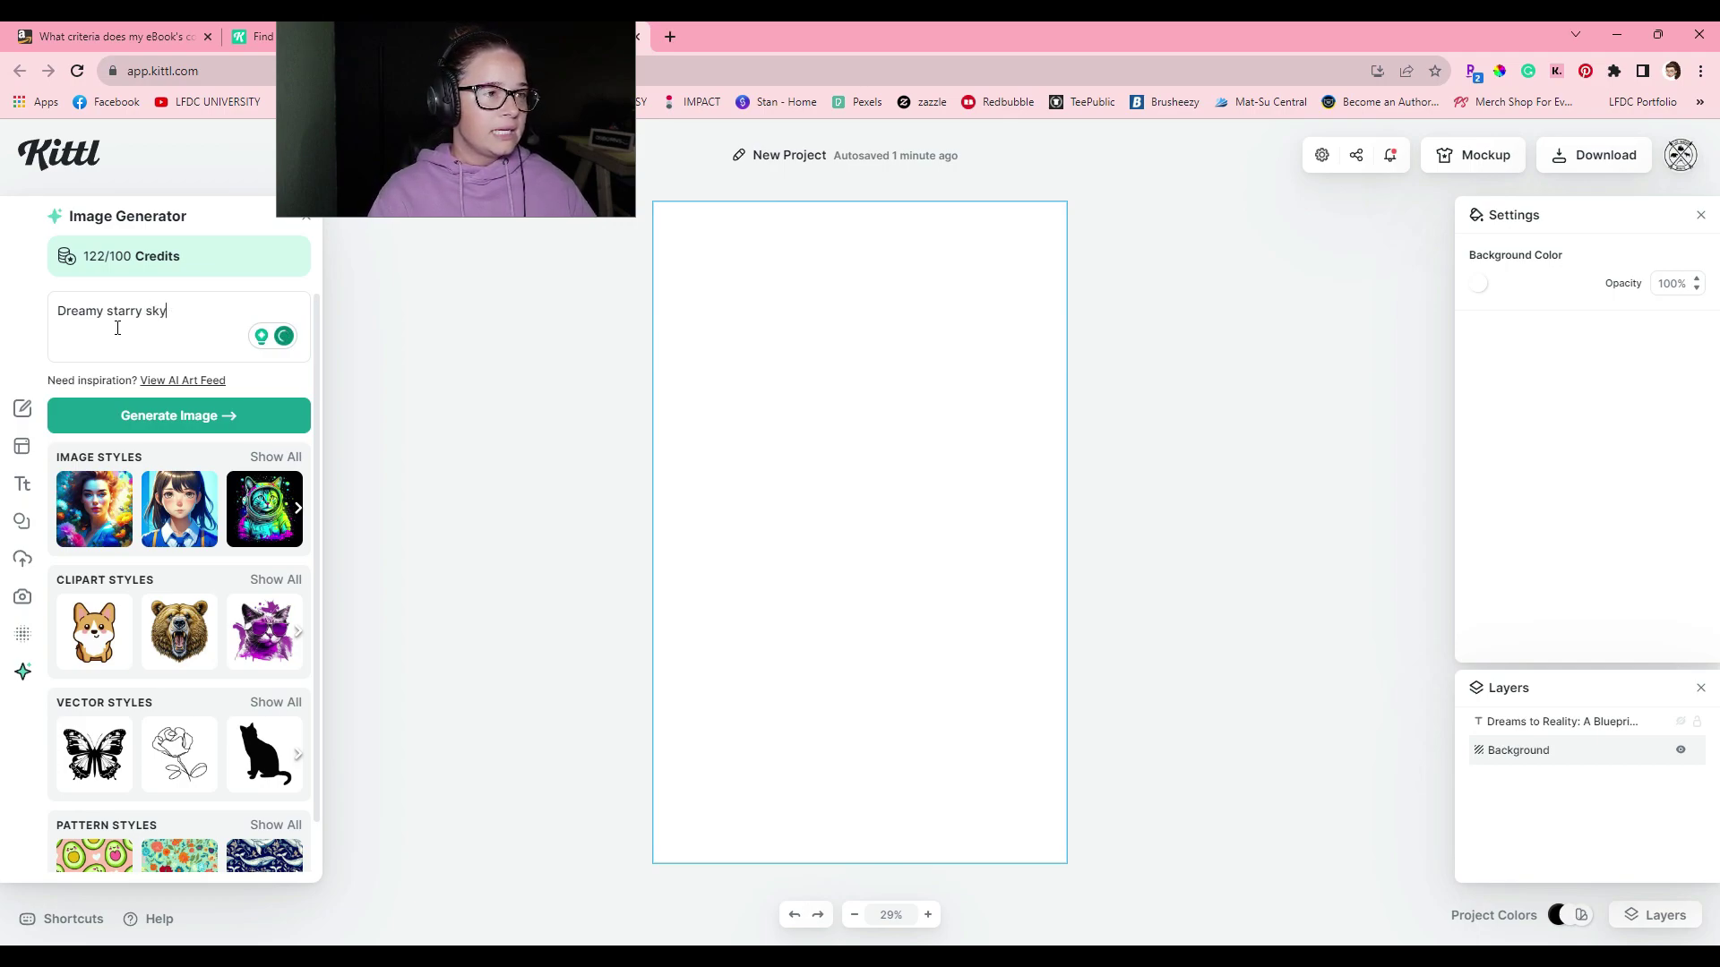
key("BackSpace")
key("BackSpace")
key("BackSpace")
key("BackSpace")
key("BackSpace")
key("BackSpace")
key("BackSpace")
key("BackSpace")
key("BackSpace")
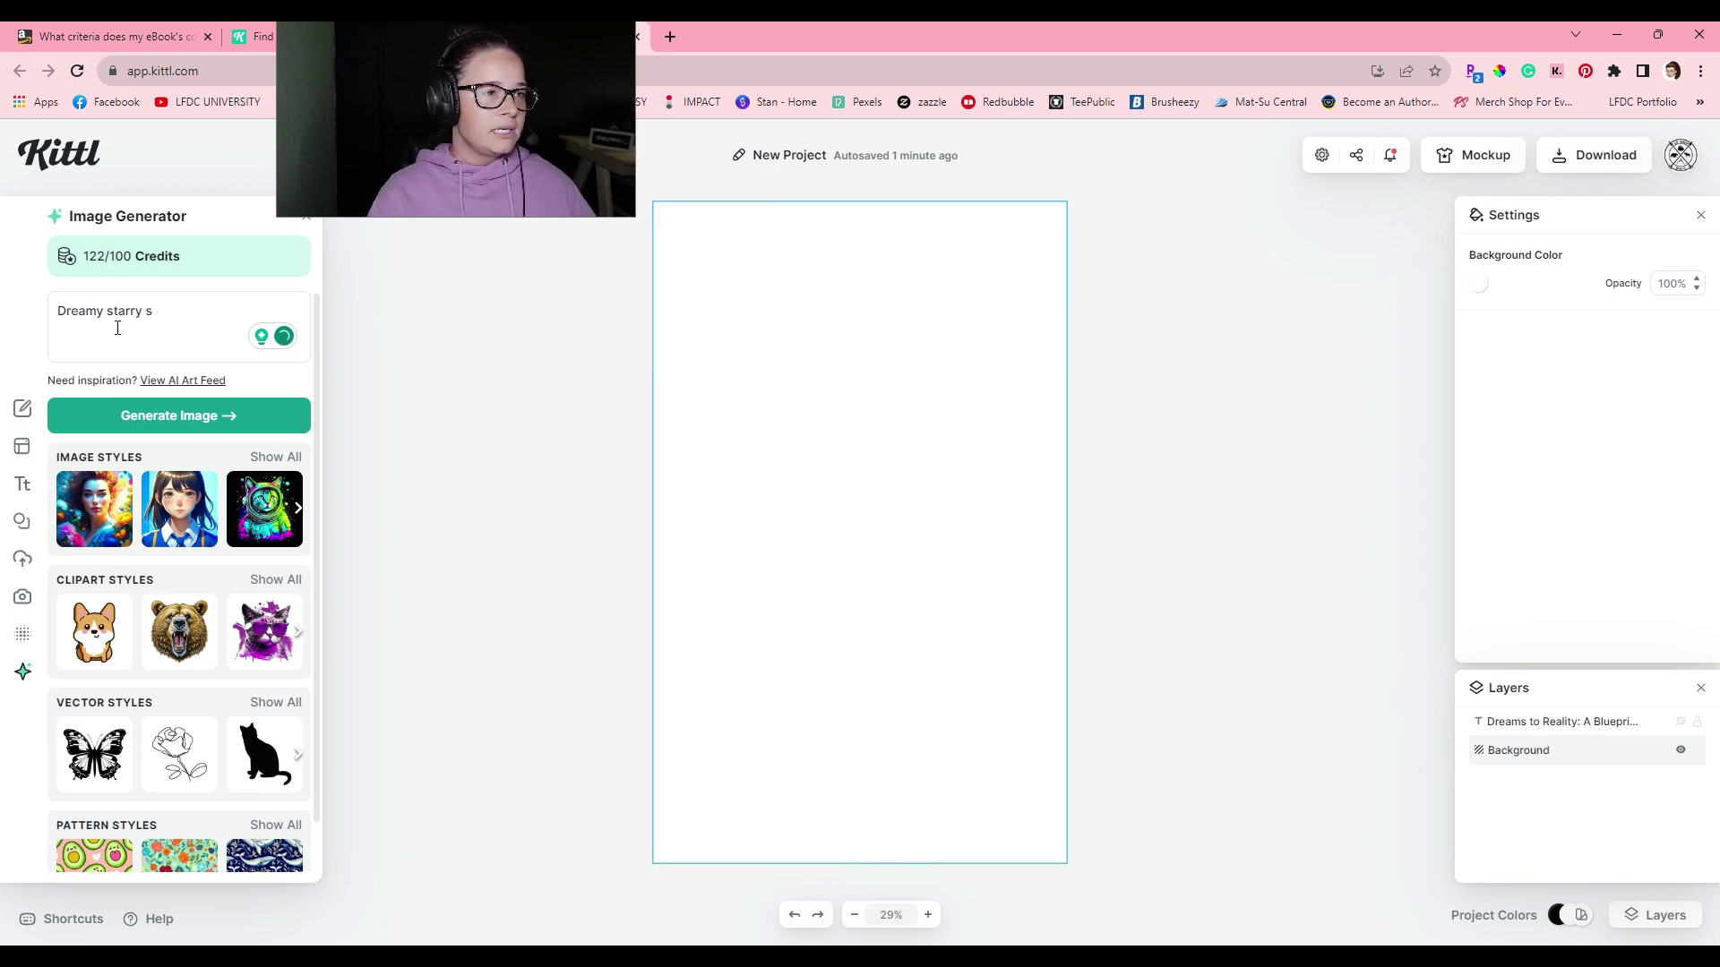
key("BackSpace")
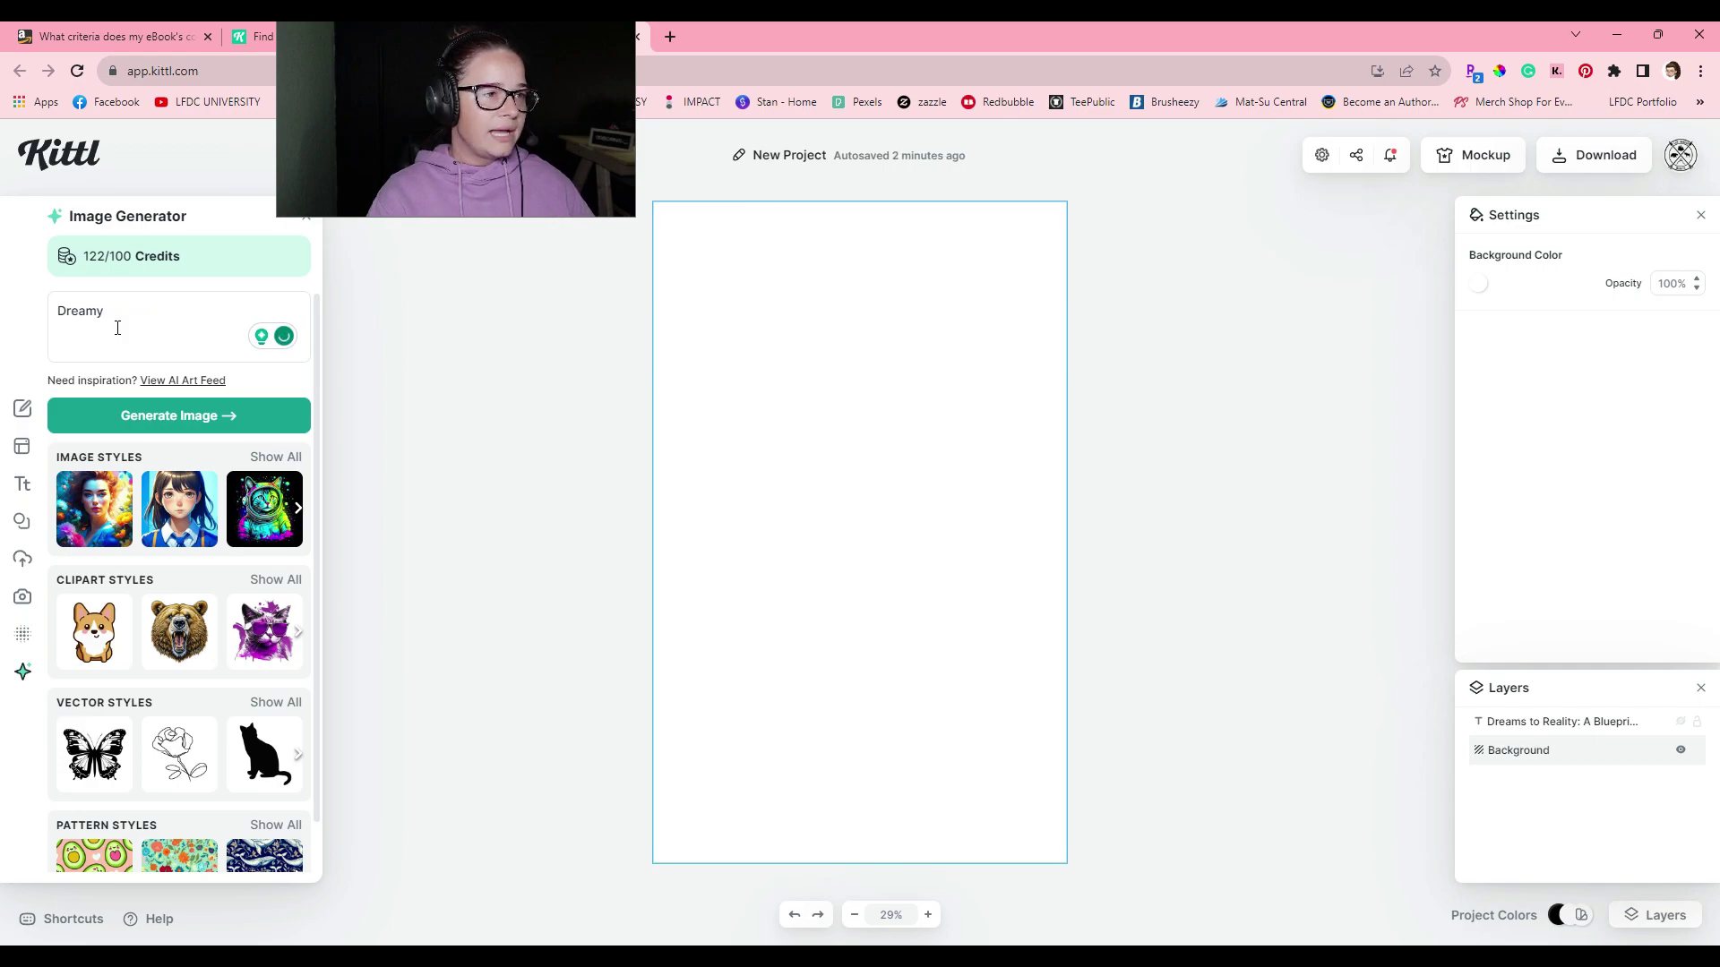
type("mysti")
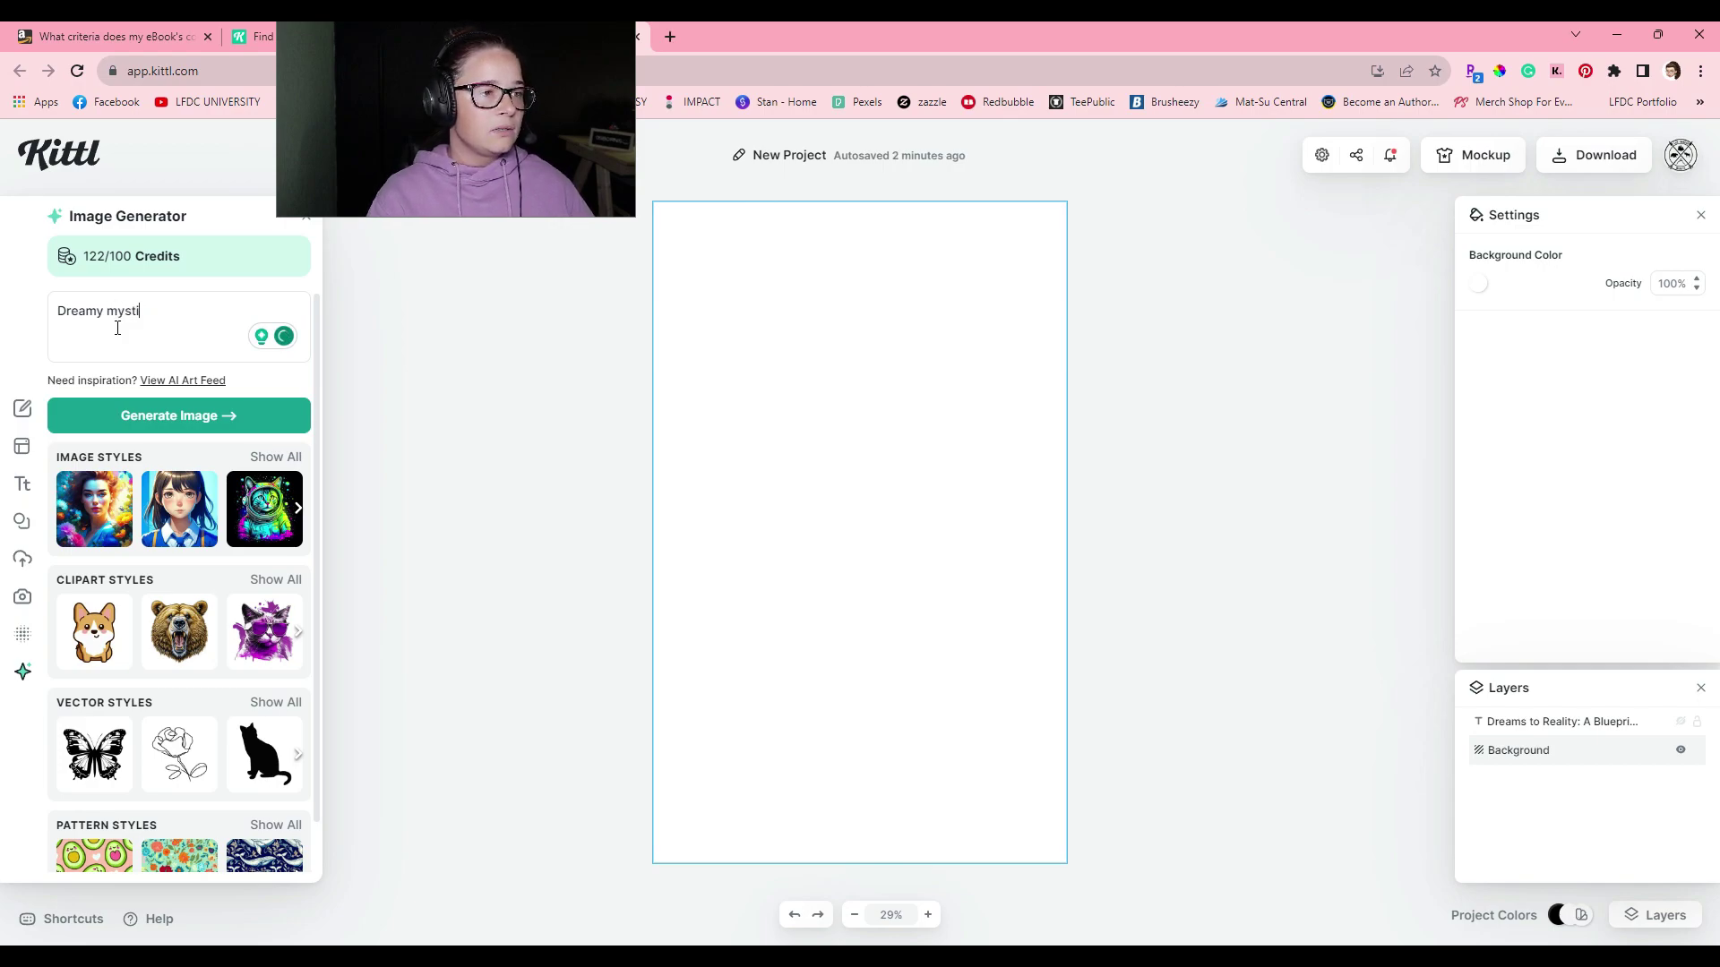
type("cal starry")
type("sky")
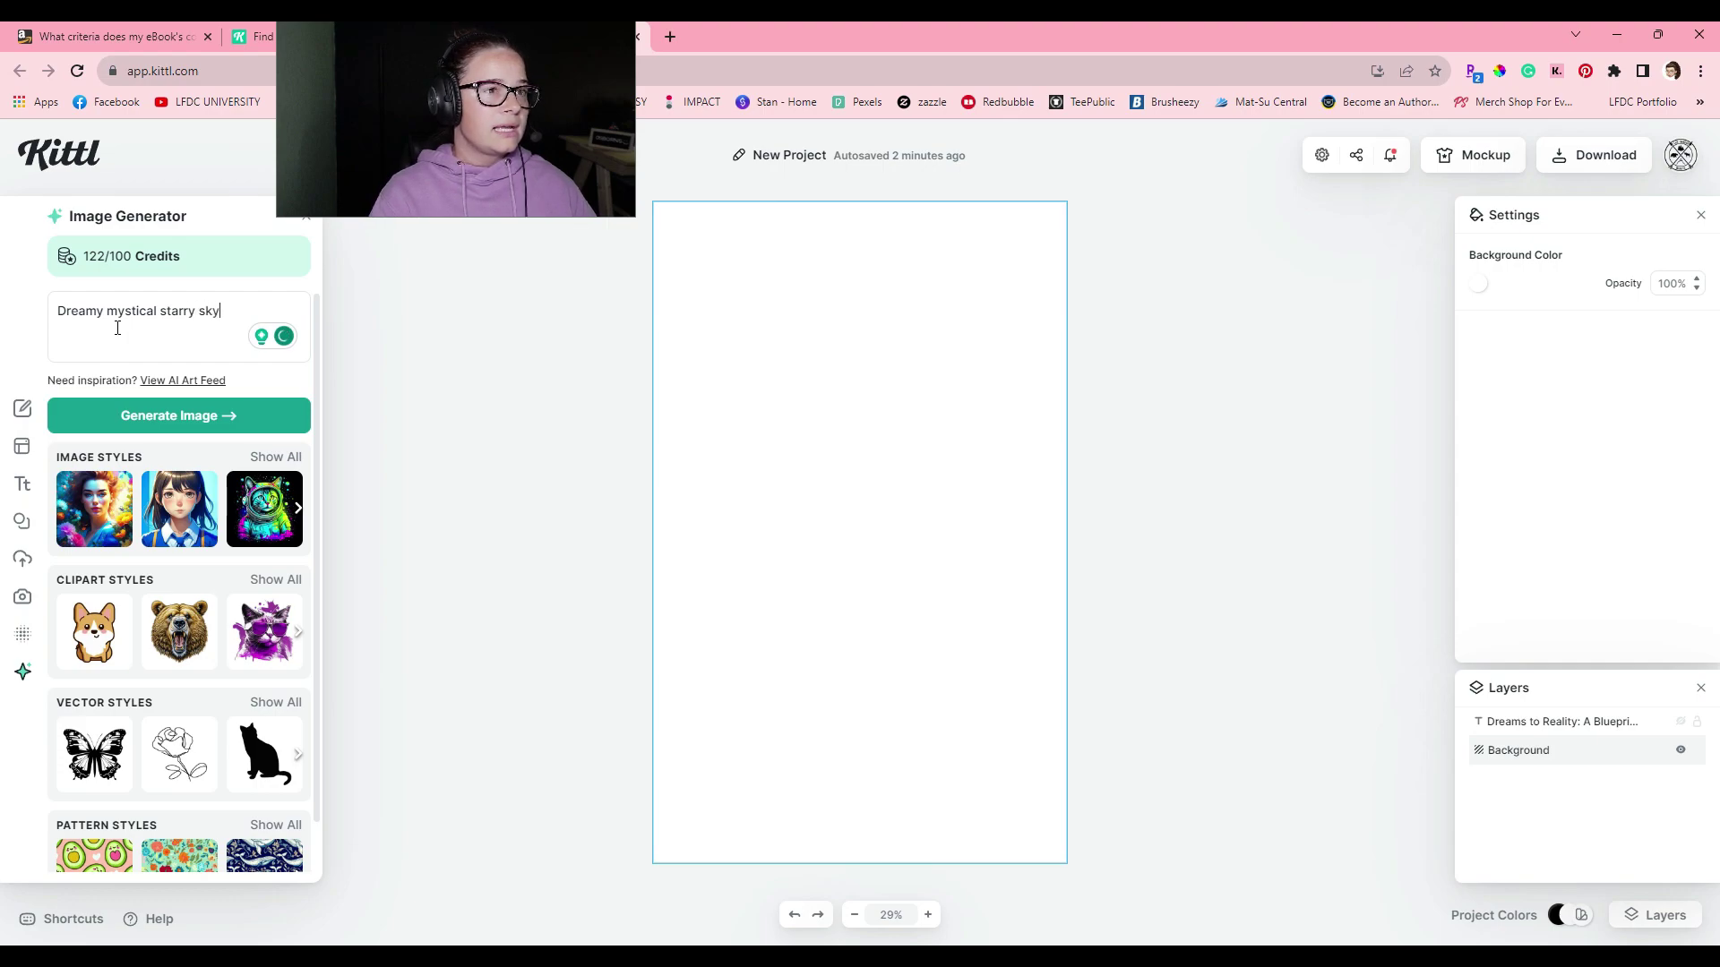
key("Return")
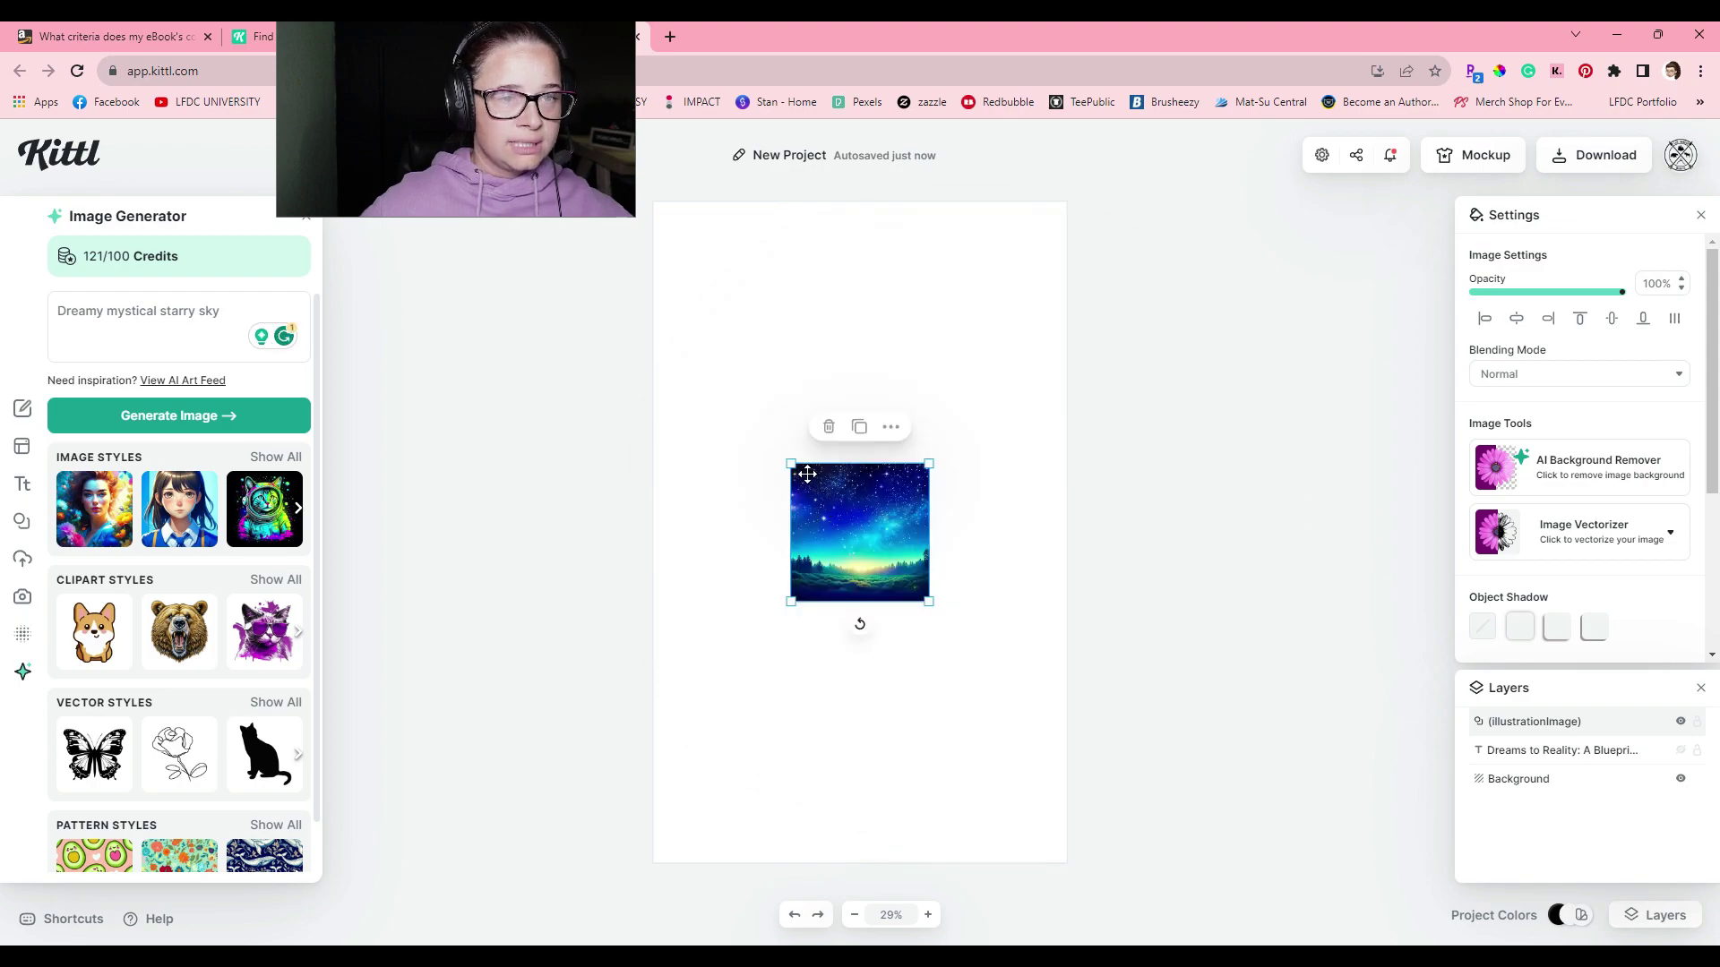
Enlarge the generated starry sky image to nearly the full artboard width and centre it horizontally in the cover's upper part.
left_click_drag(788, 461, 625, 190)
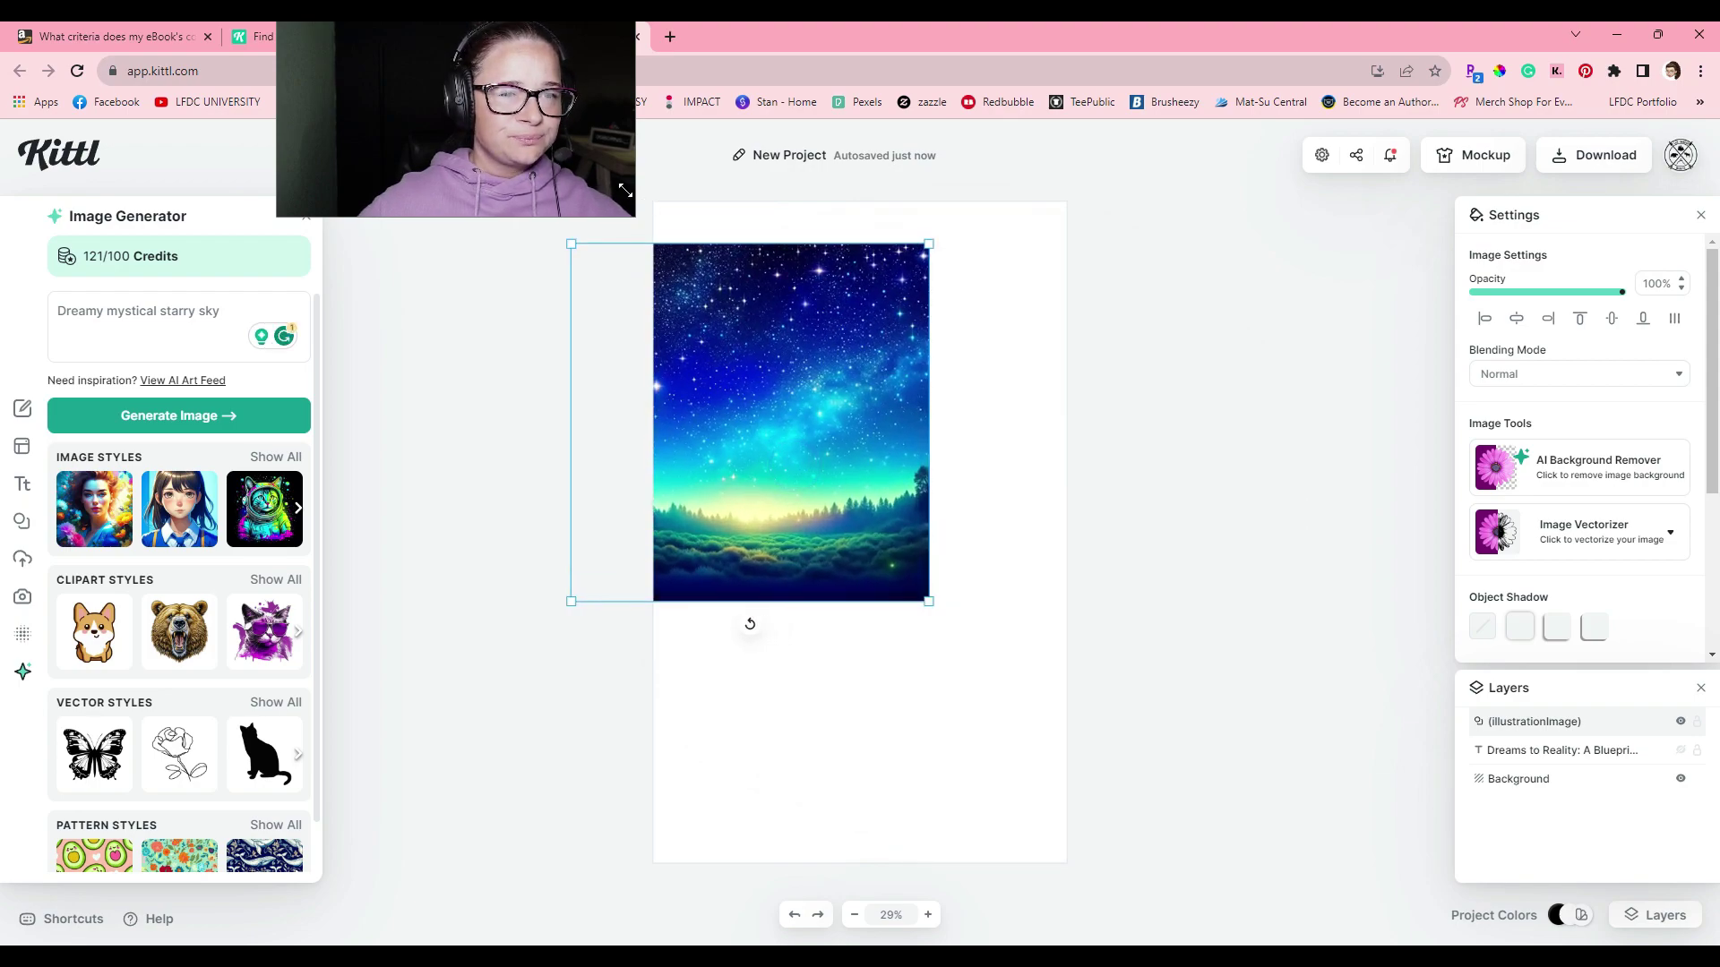
left_click_drag(761, 352, 893, 408)
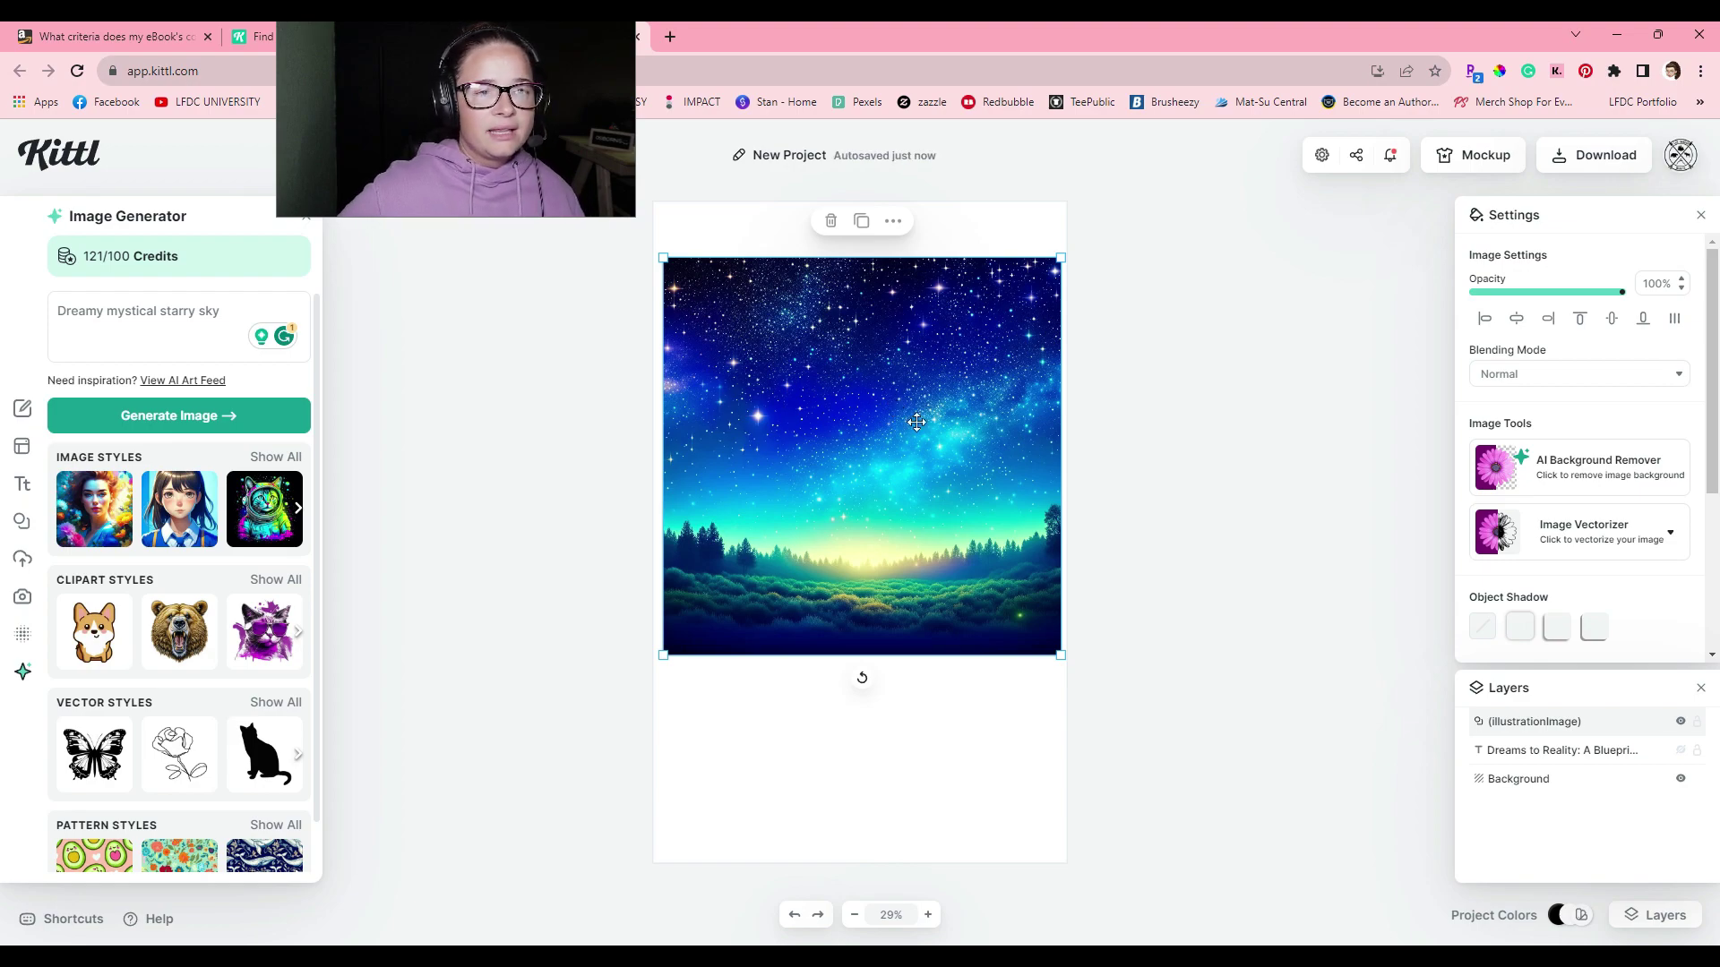
Enlarge the starry sky image to the full artboard height and align its left edge with the cover's, then deselect it.
left_click_drag(1059, 663, 1279, 849)
left_click_drag(913, 661, 787, 604)
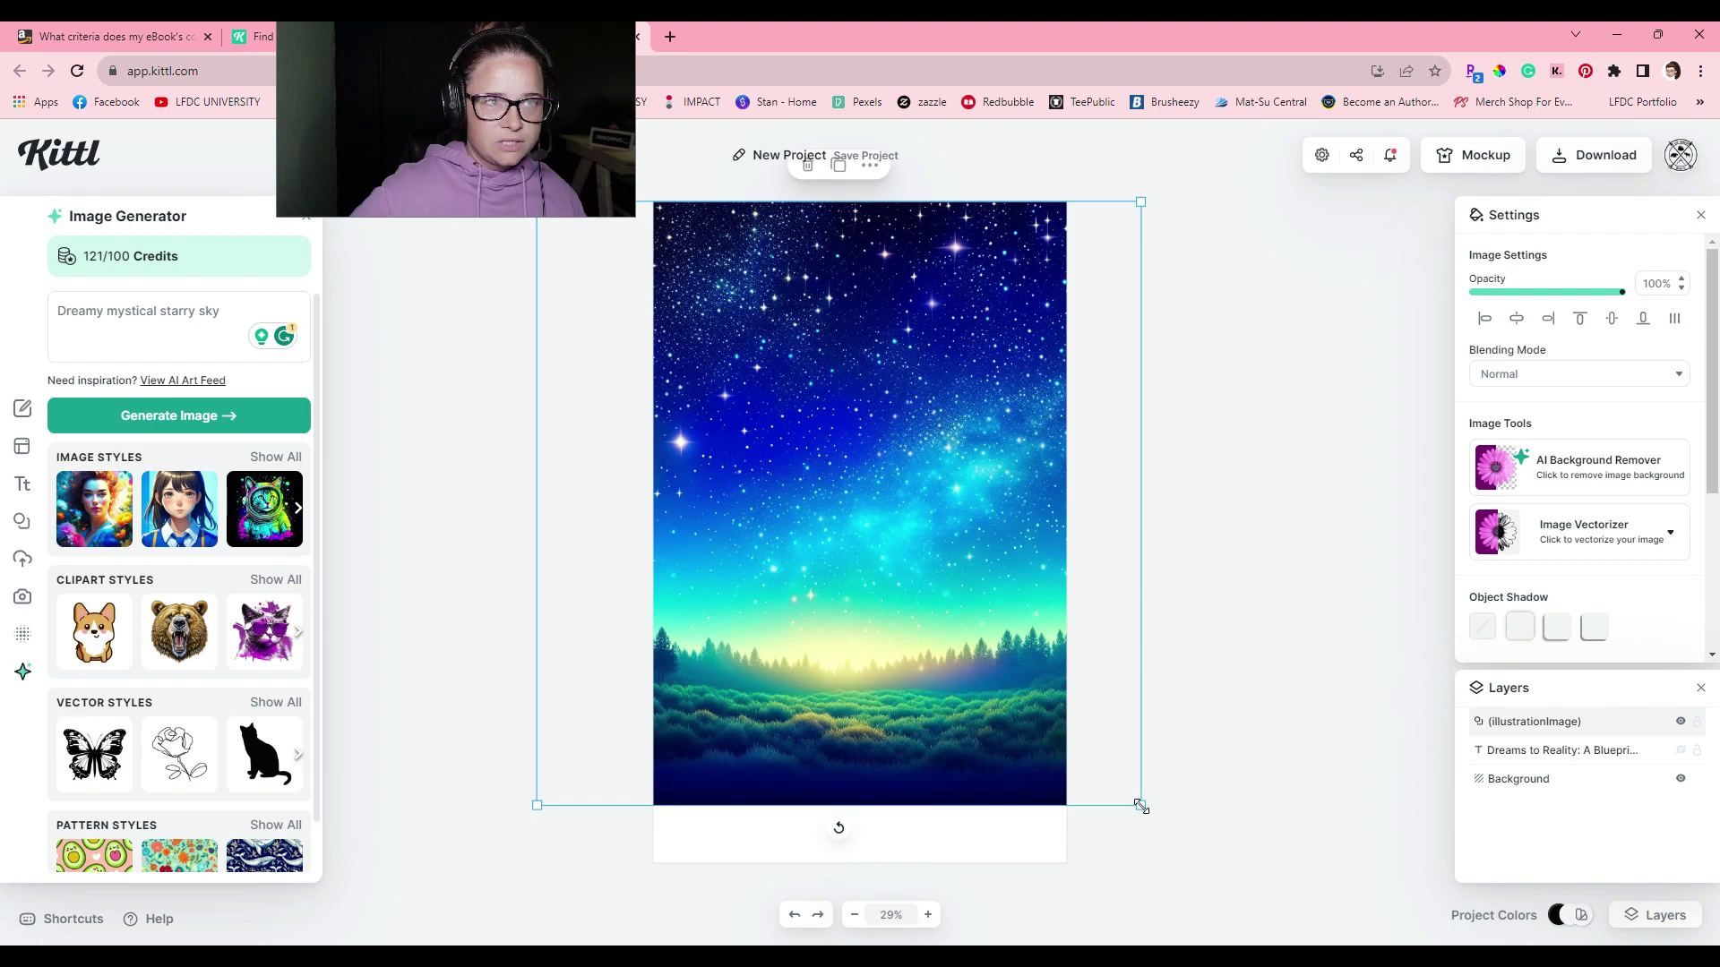
left_click_drag(1140, 805, 1180, 885)
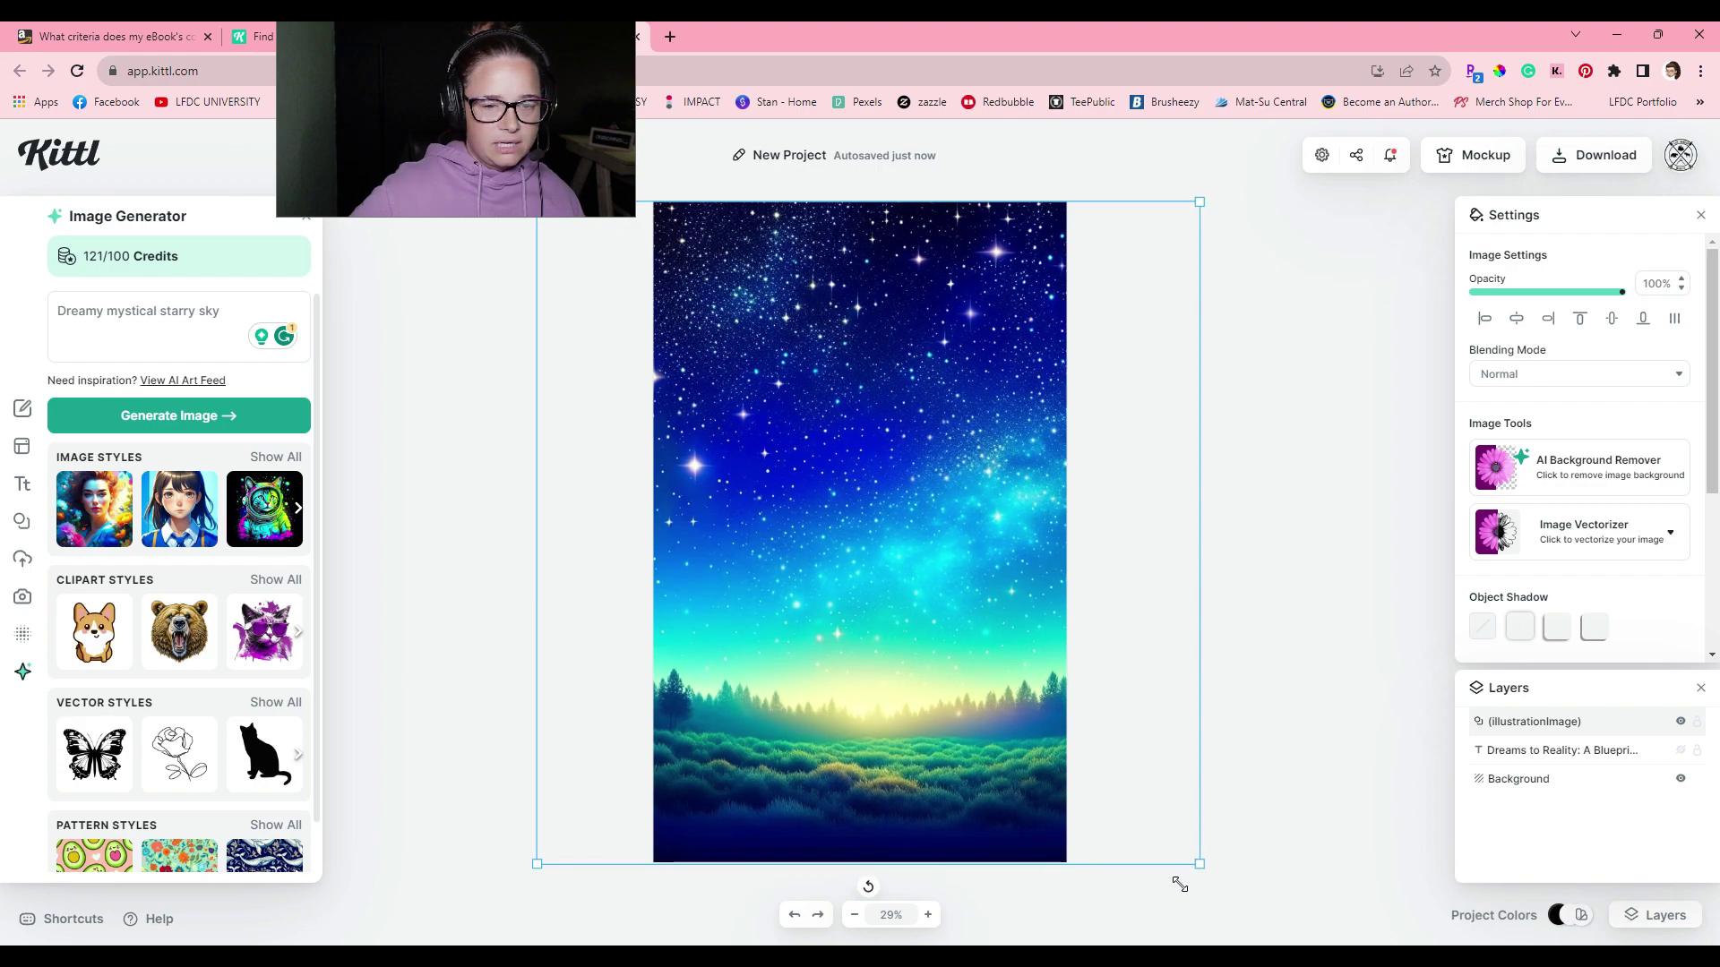
left_click_drag(883, 706, 999, 706)
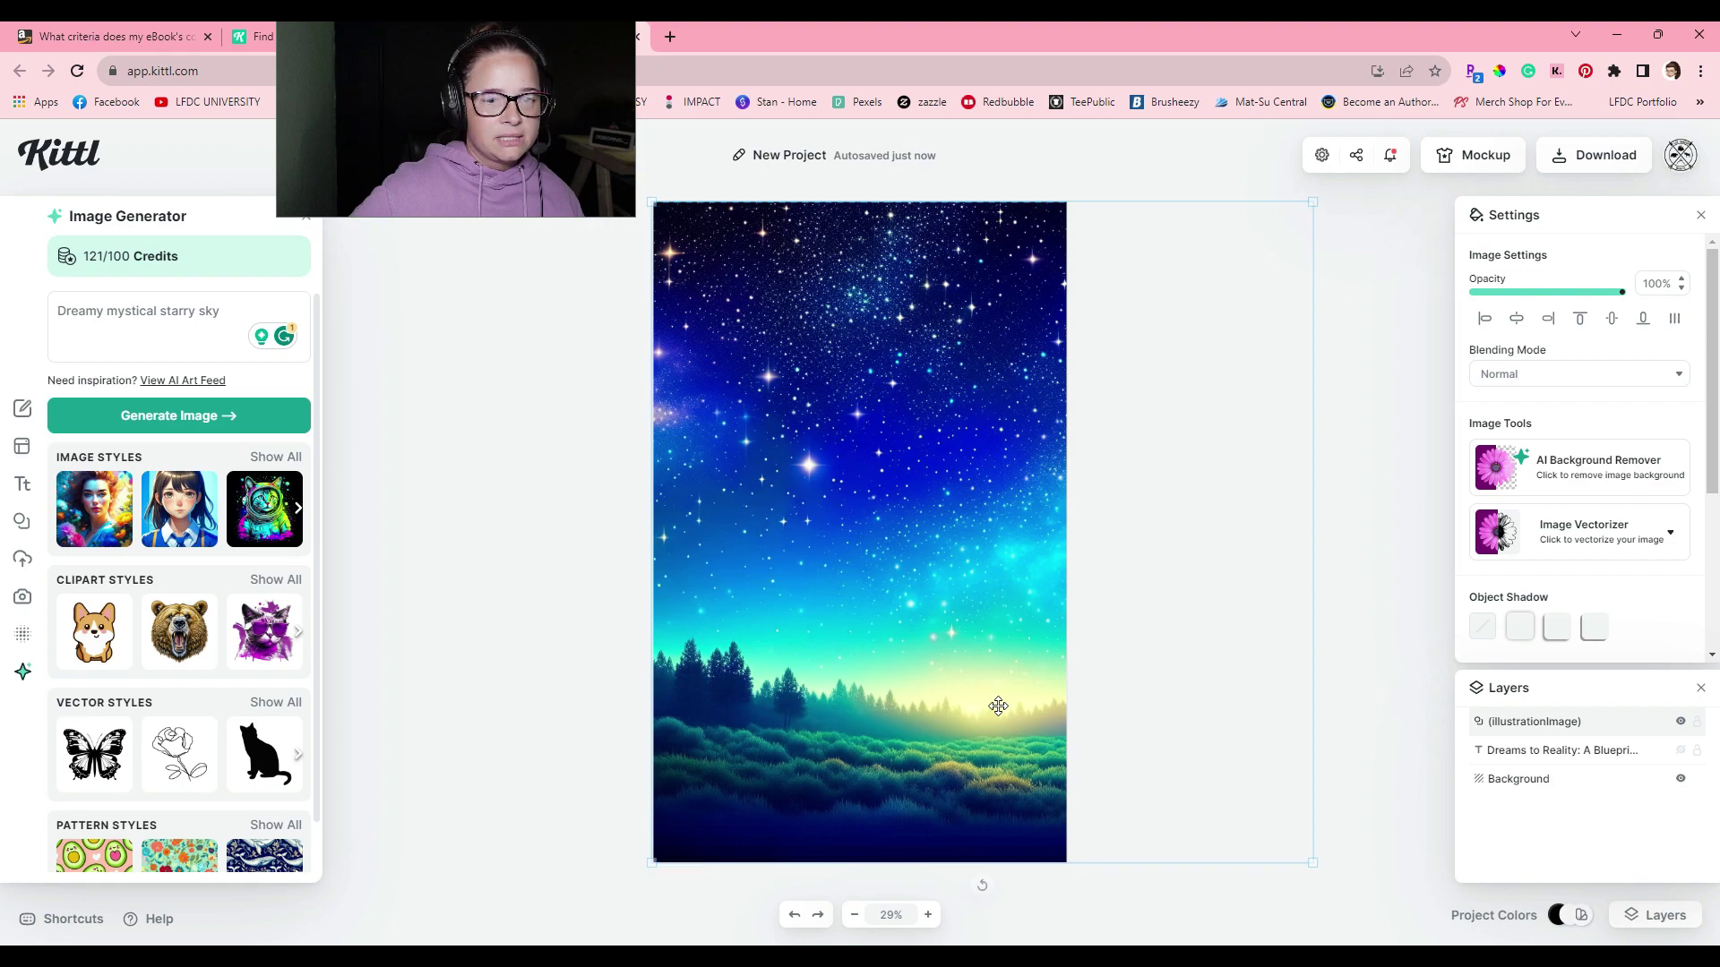
left_click(504, 637)
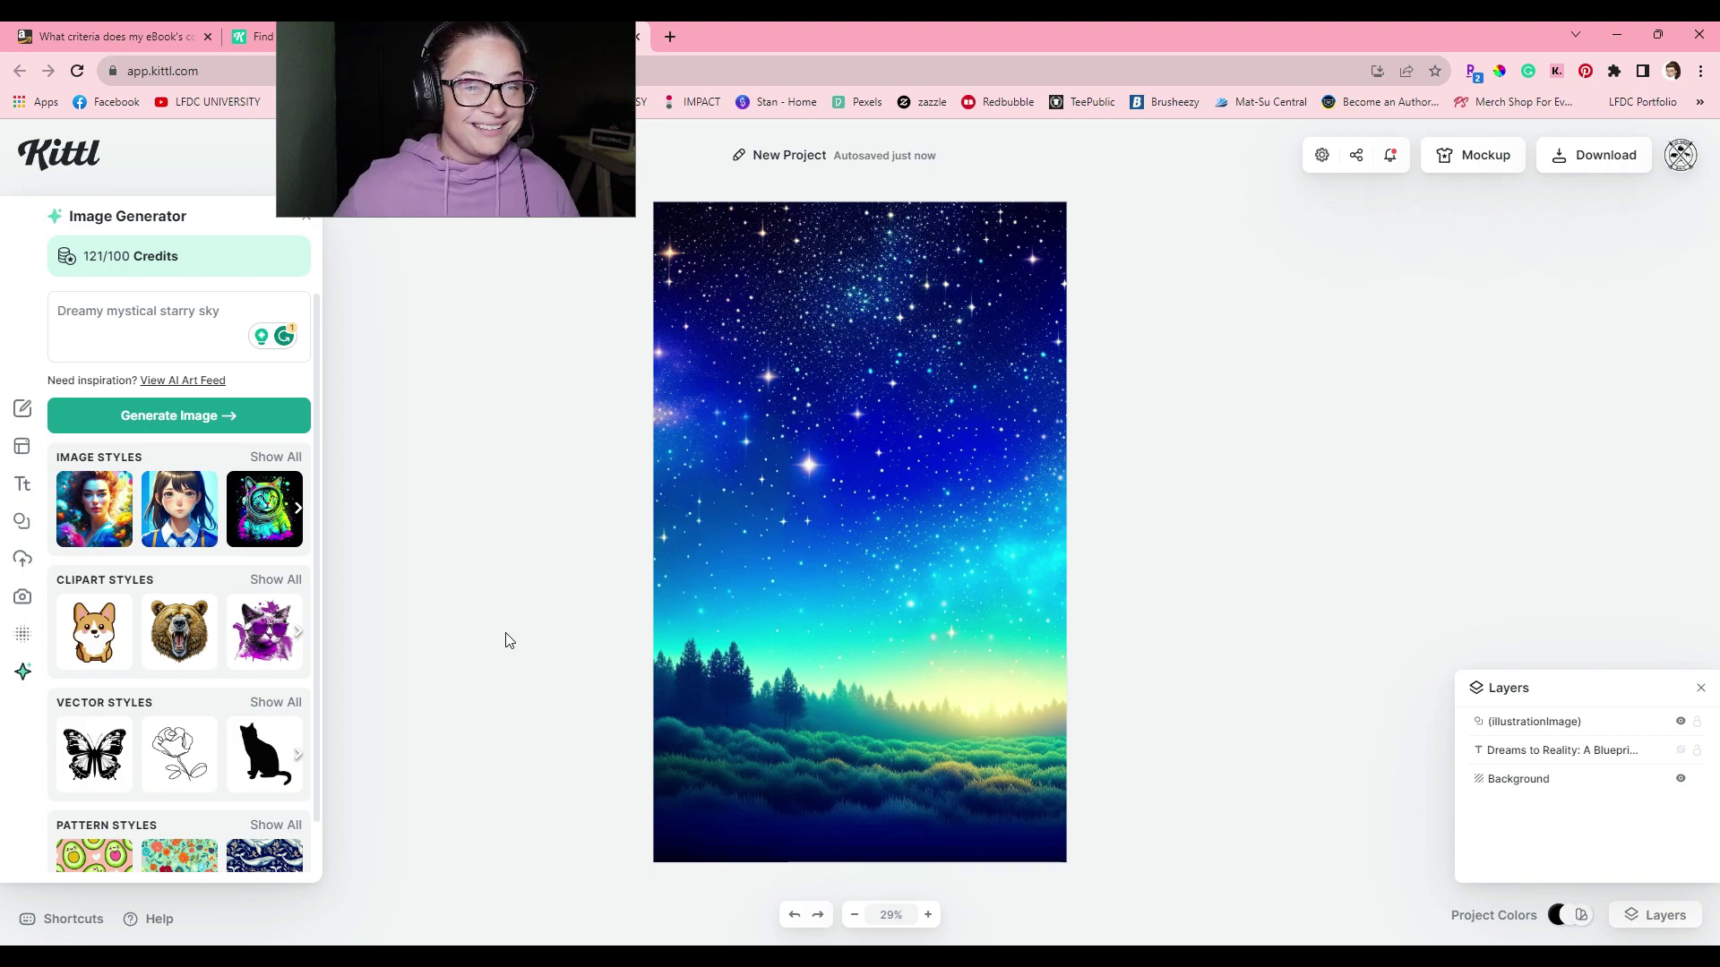
Browse the element library's masks and add the woman's head profile mask to the cover.
left_click(22, 522)
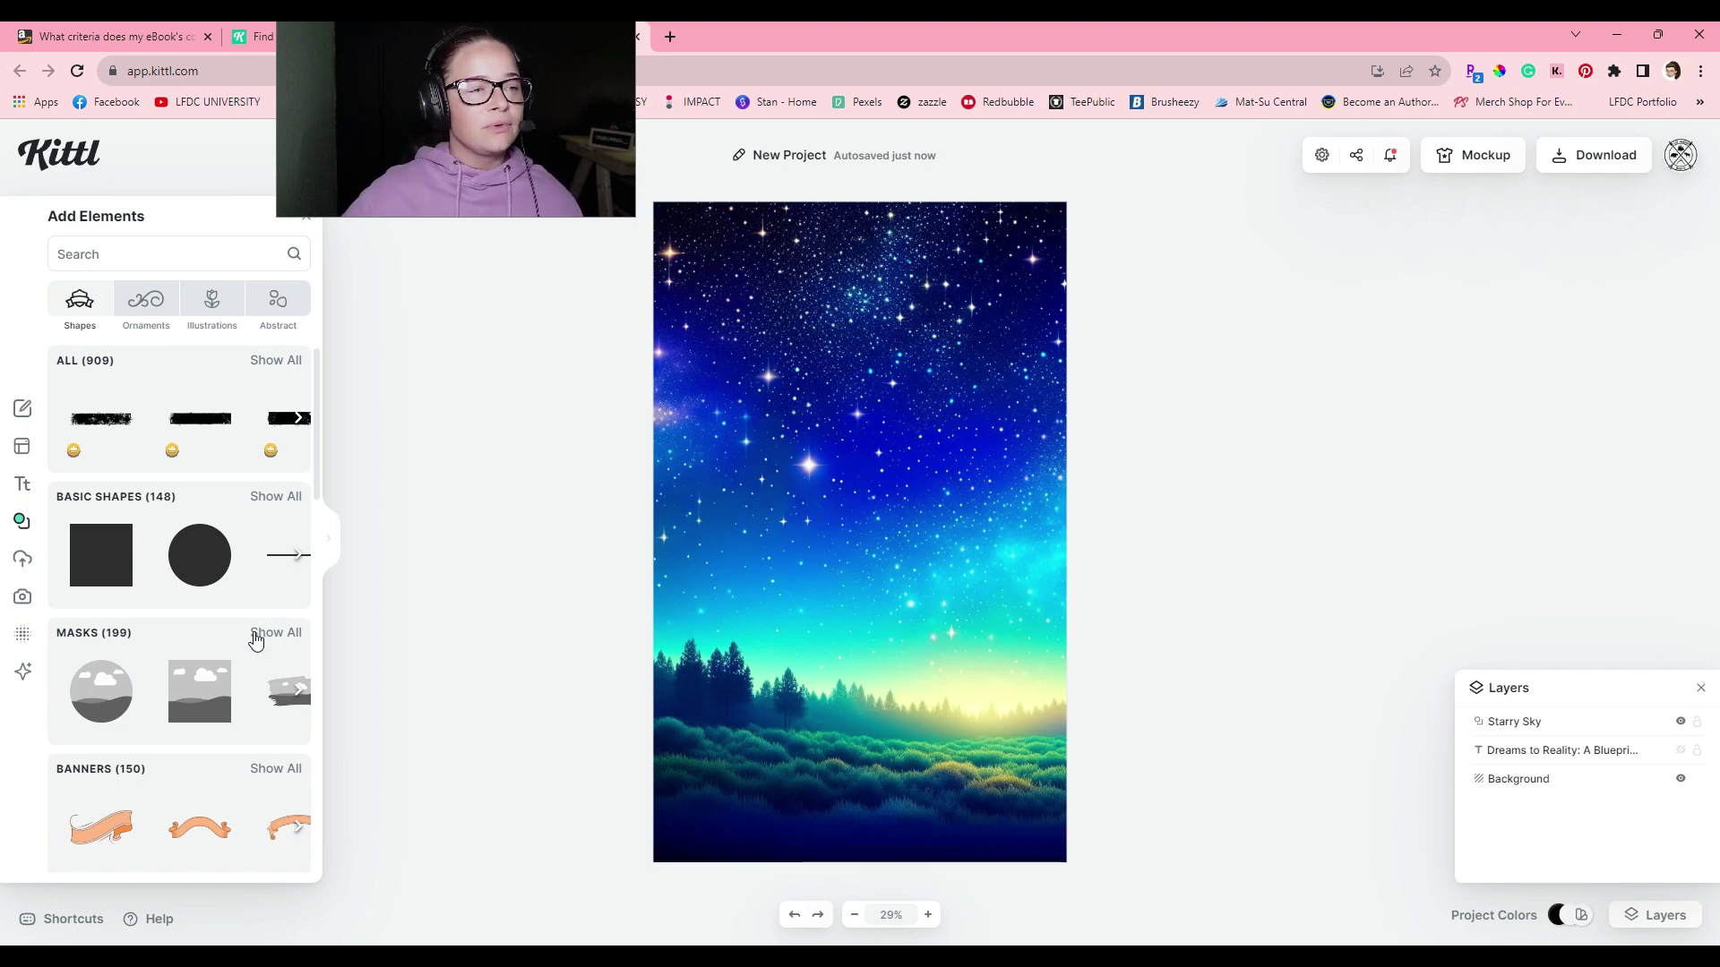
left_click(194, 638)
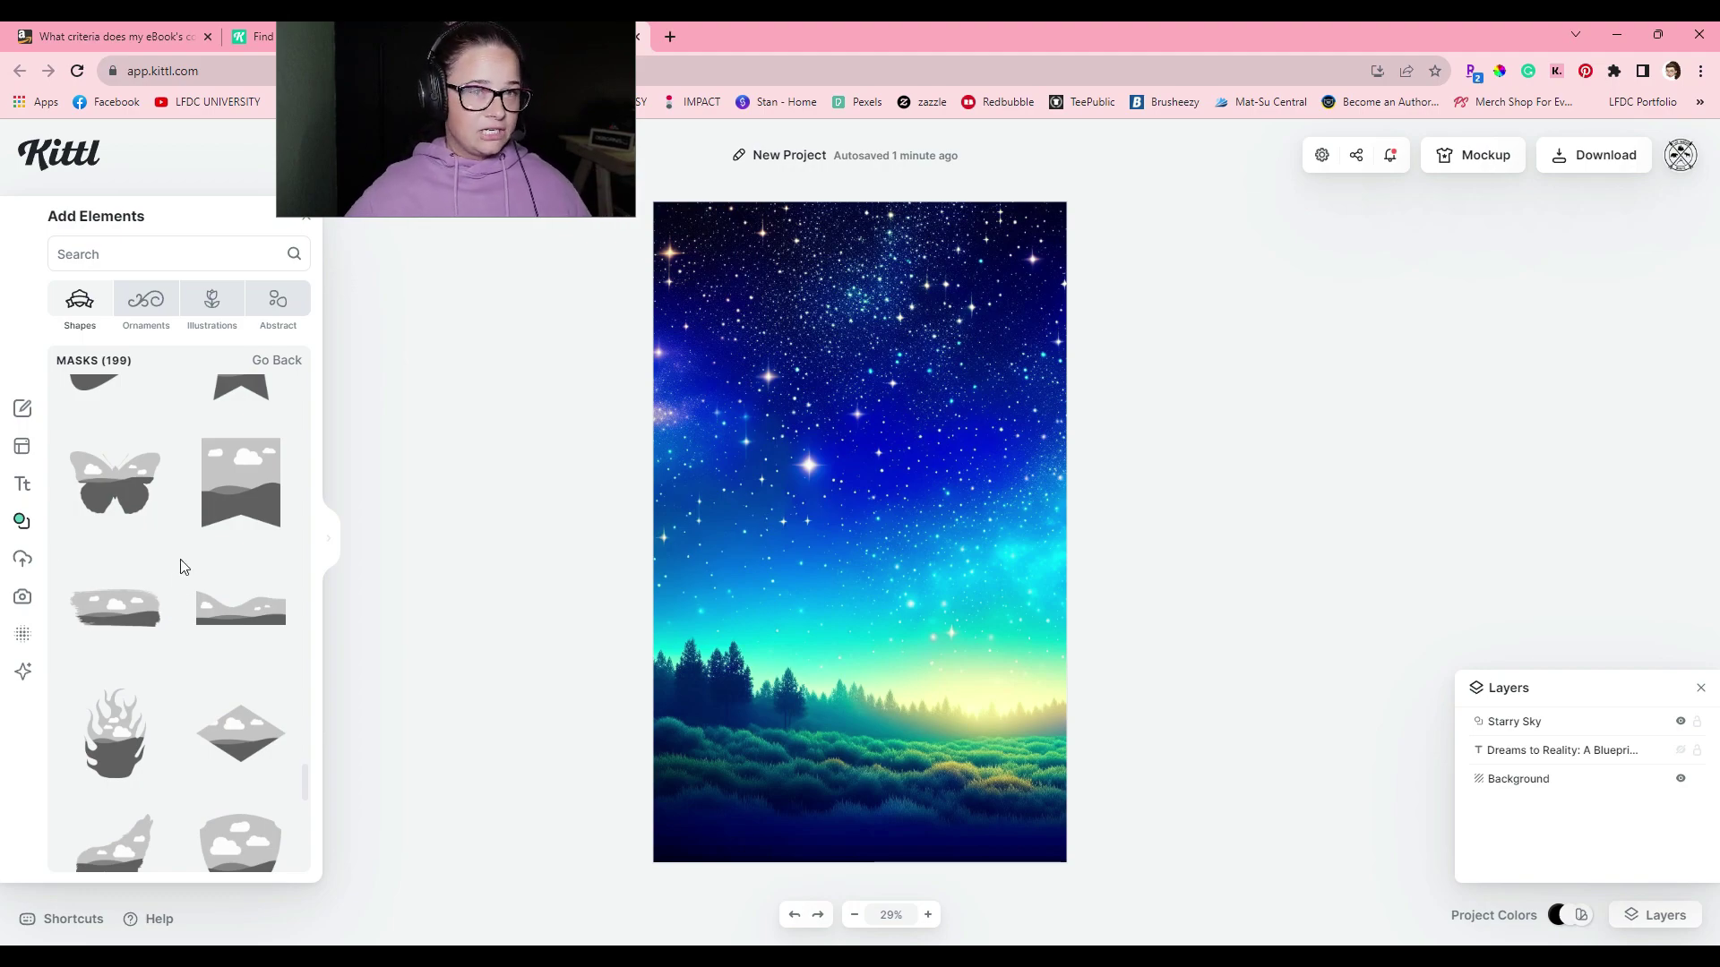
scroll(179, 573, "down", 4)
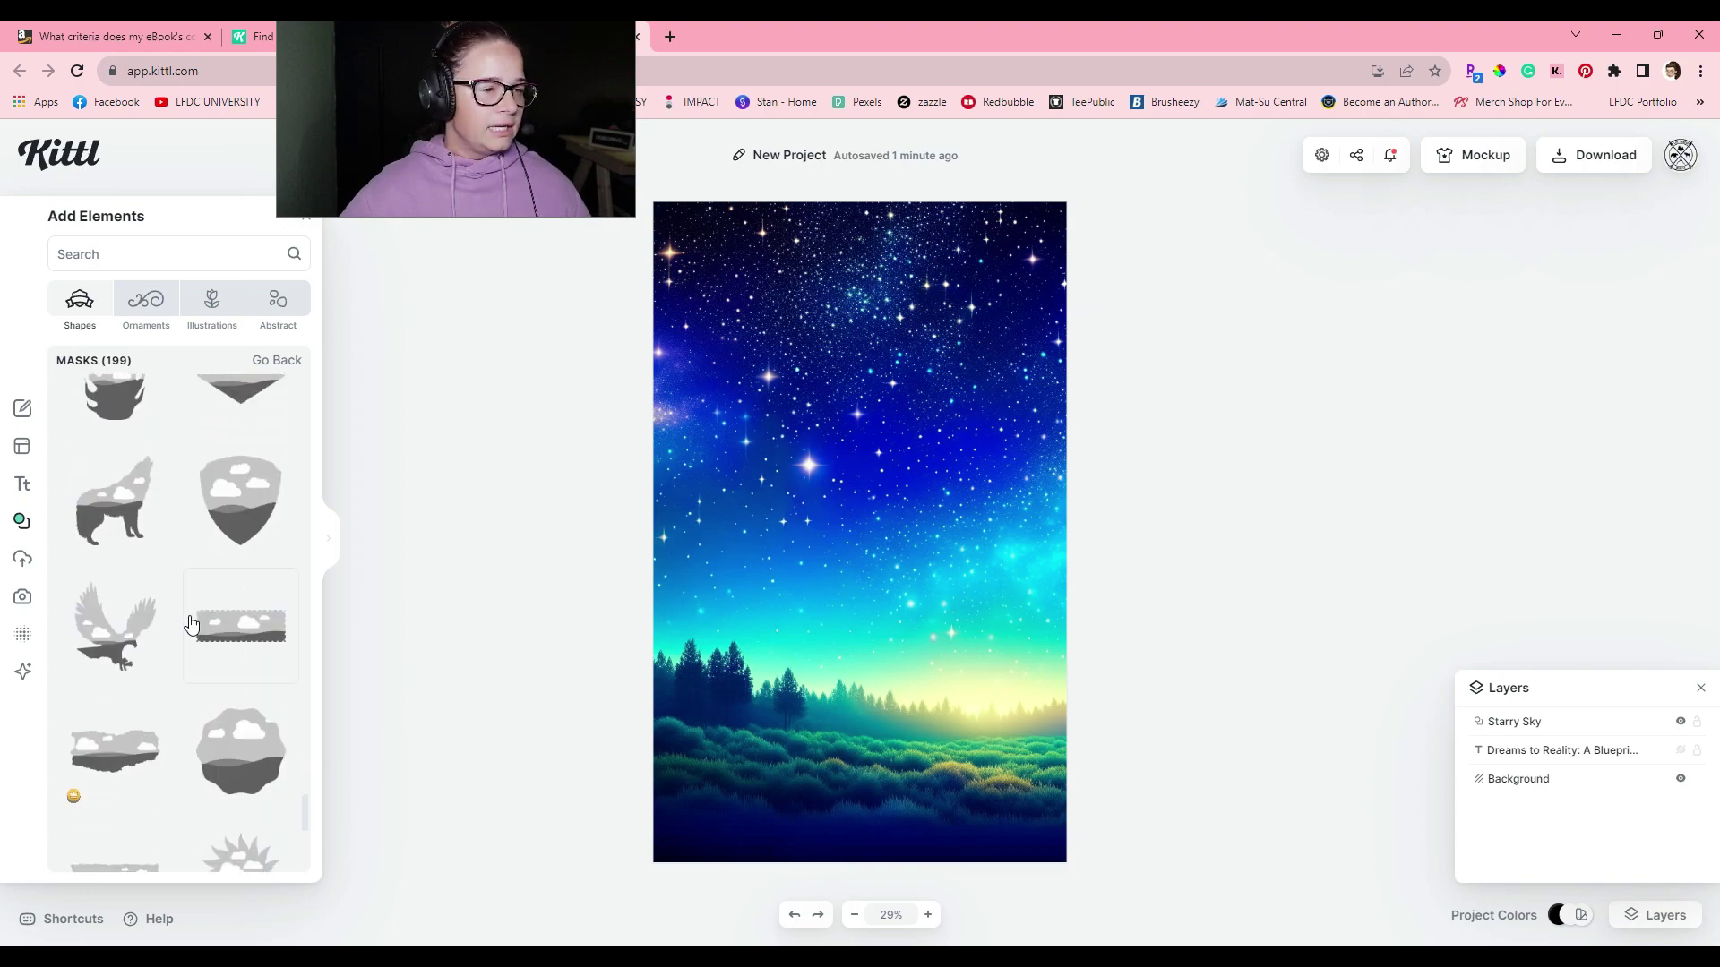
scroll(190, 624, "down", 3)
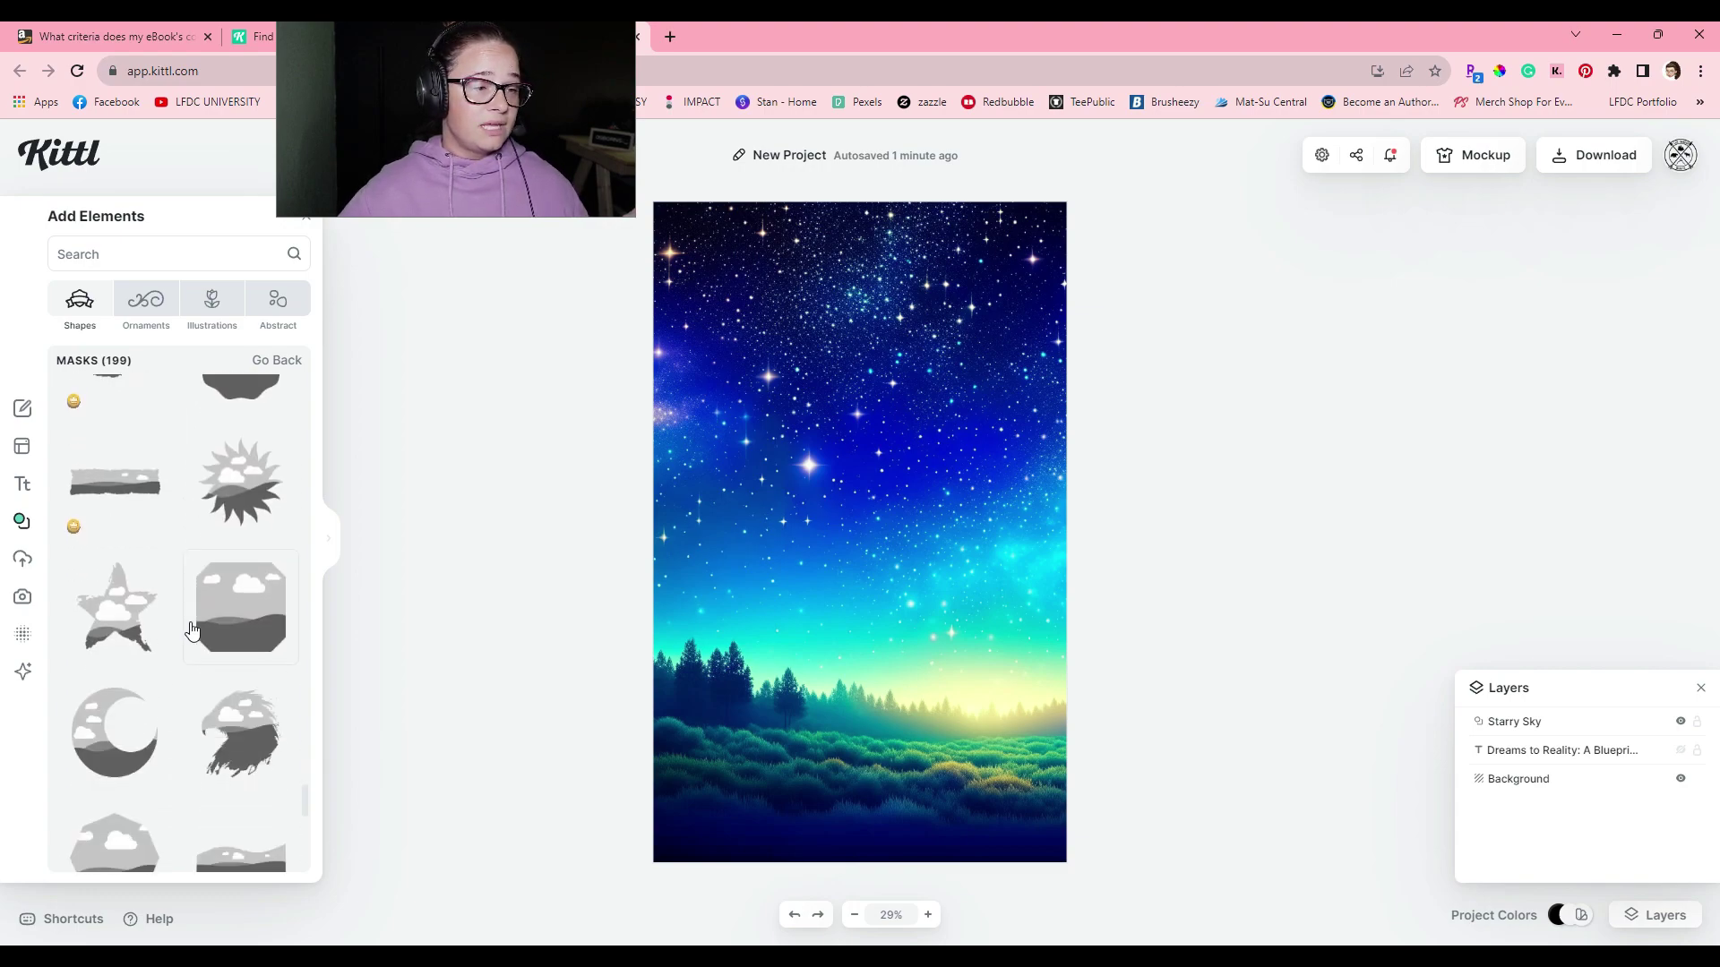
scroll(191, 630, "down", 2)
scroll(191, 630, "down", 4)
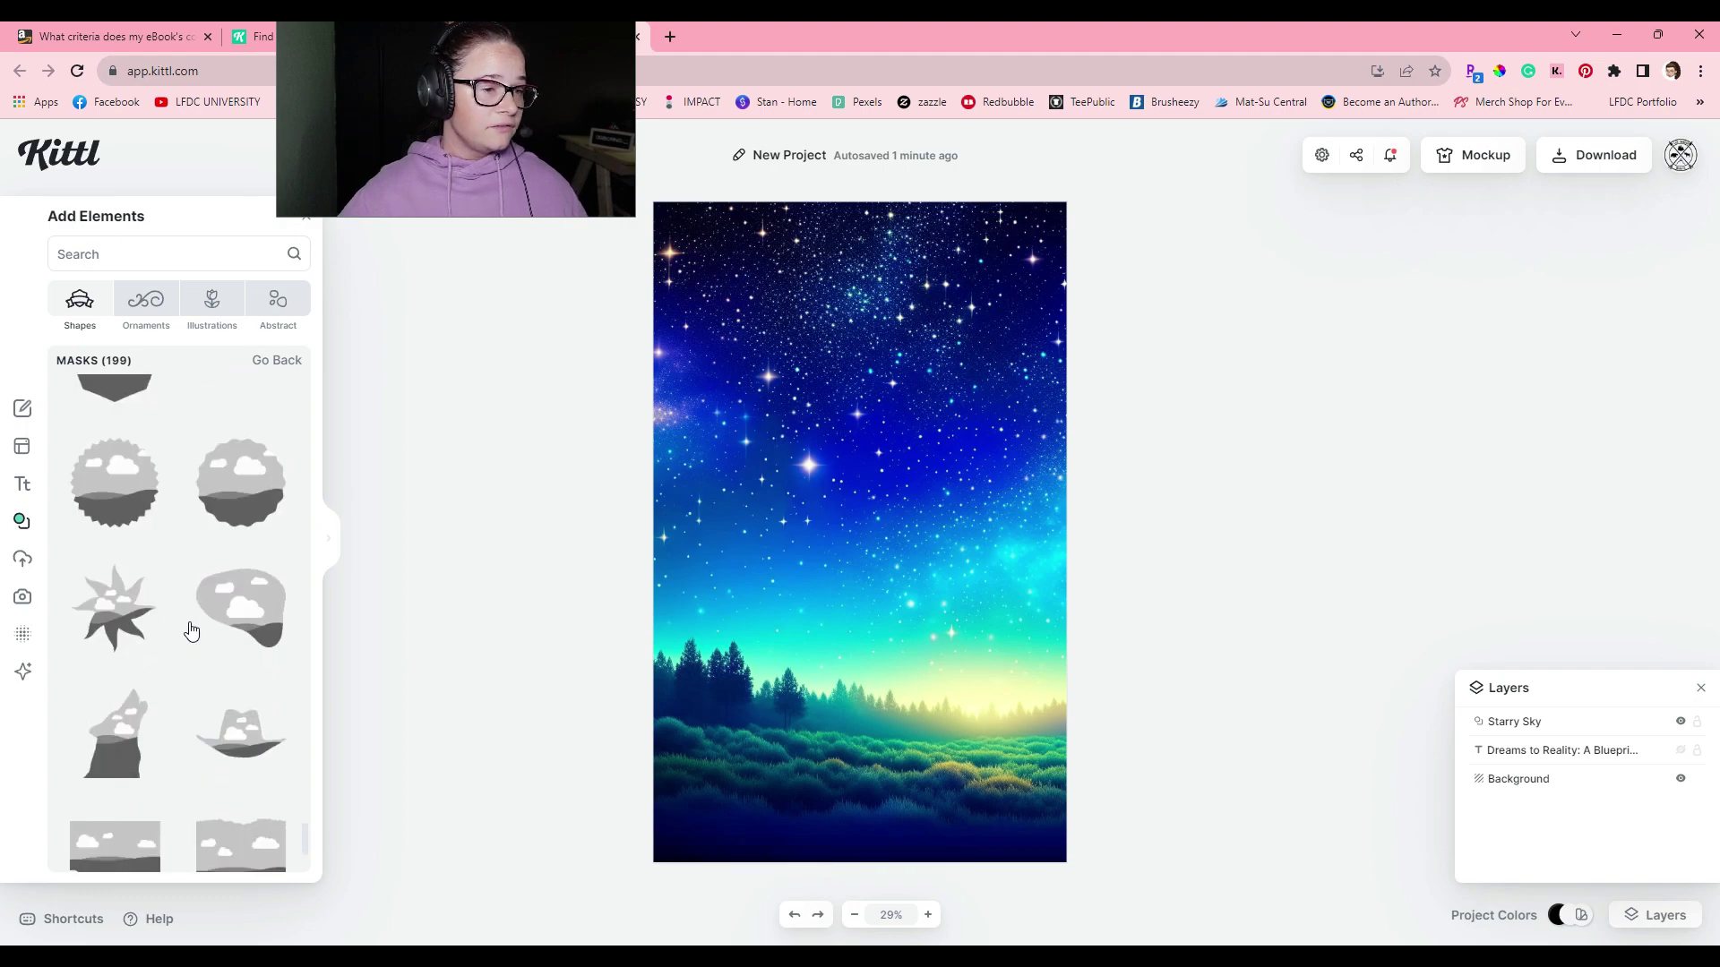
scroll(190, 630, "down", 2)
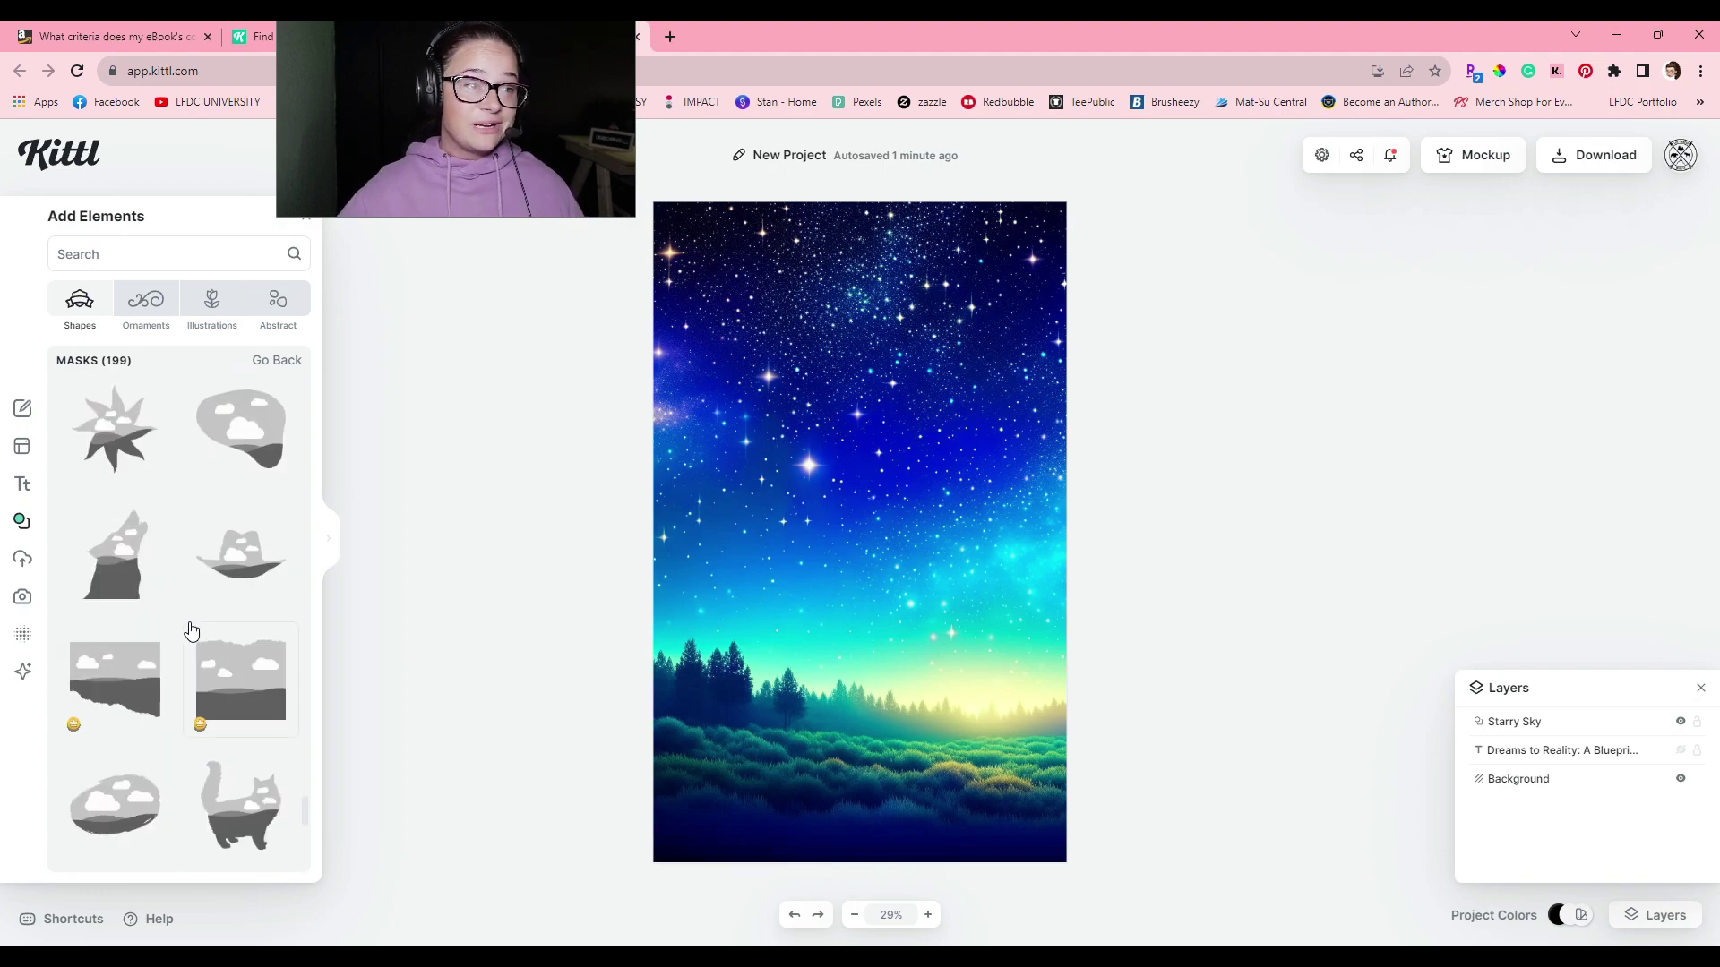
scroll(191, 630, "down", 6)
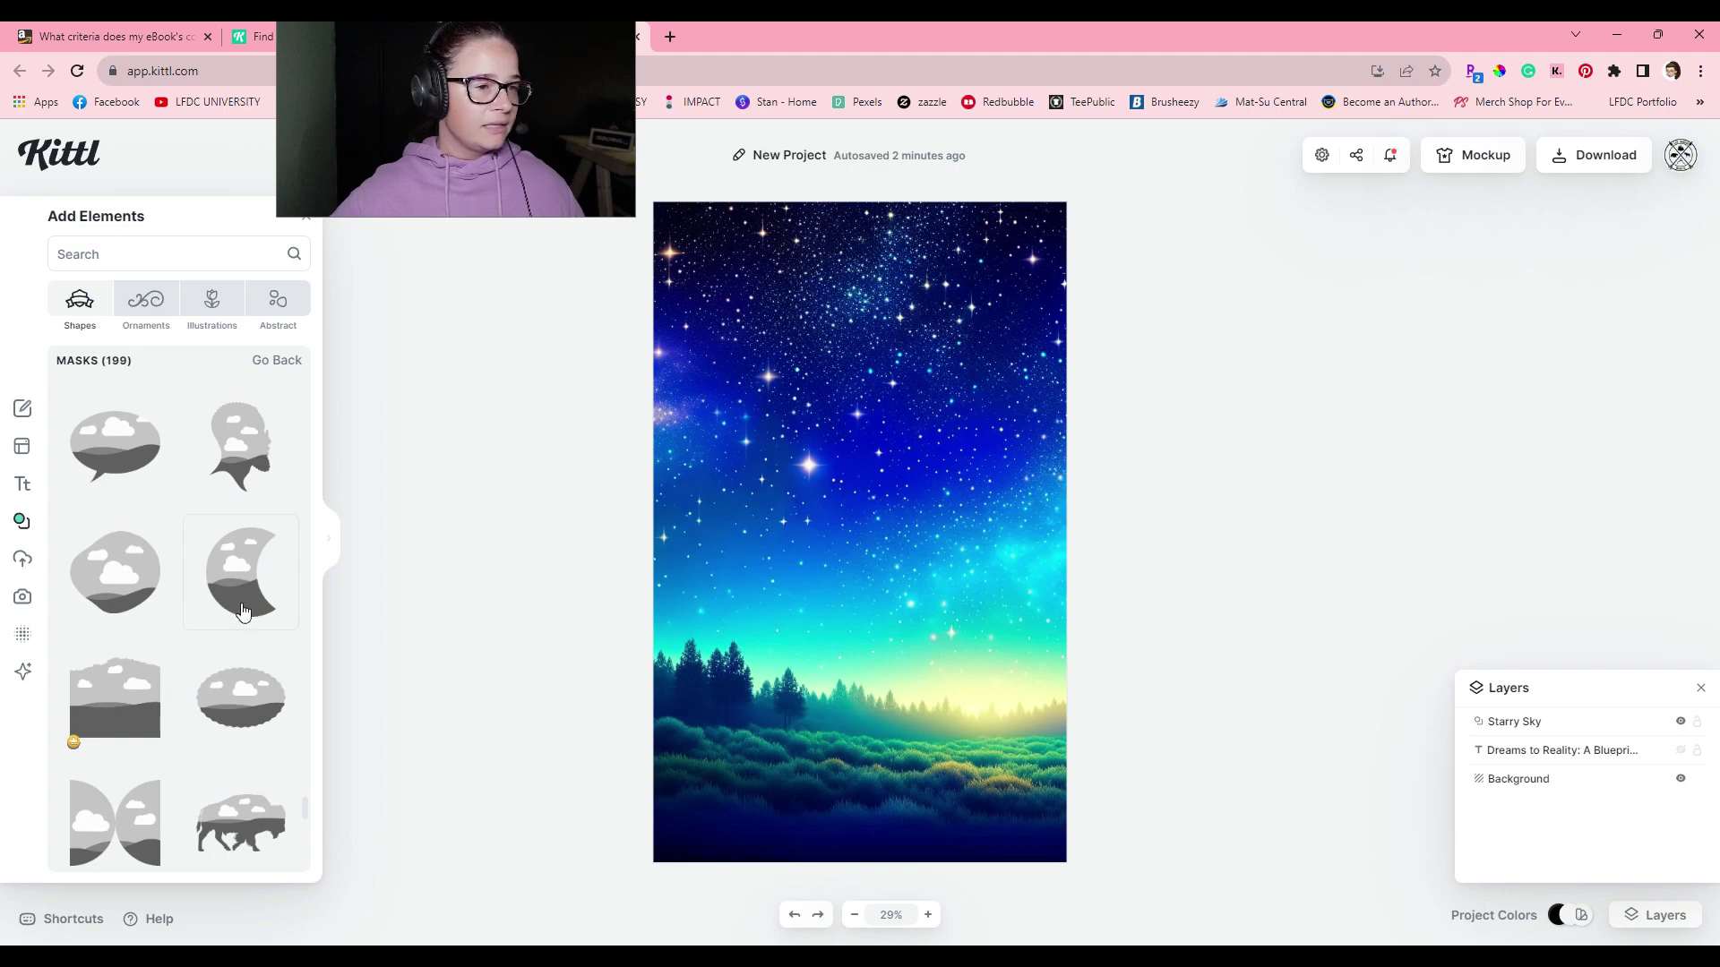
scroll(235, 618, "down", 4)
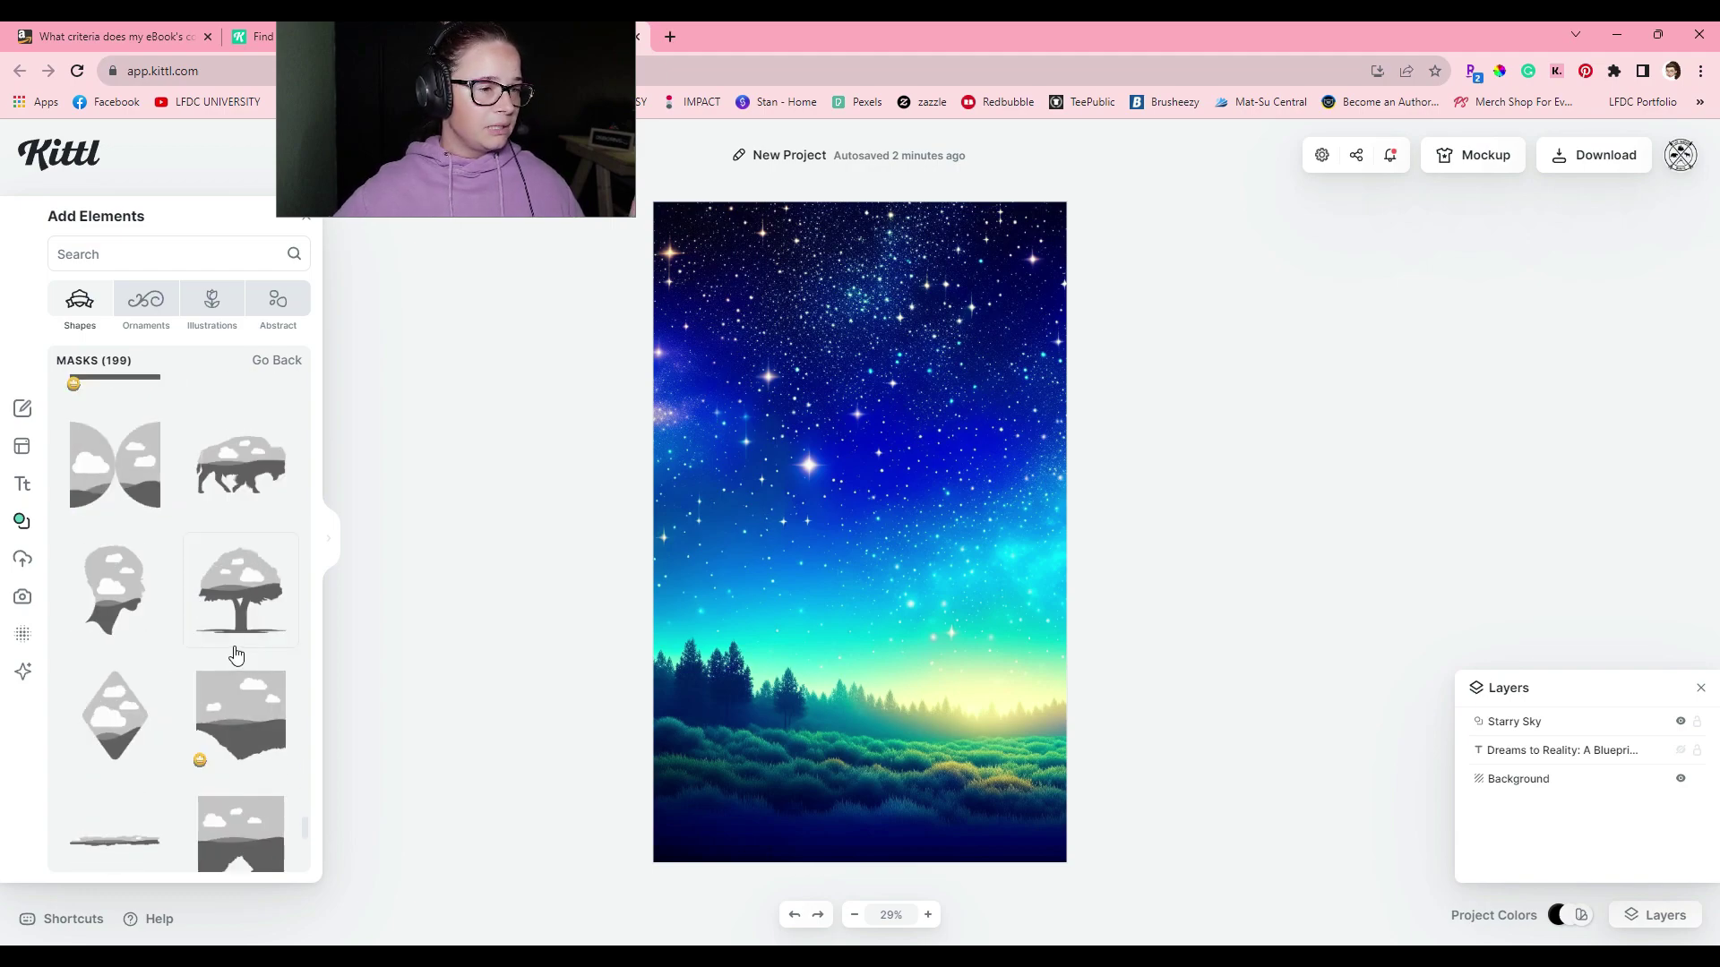
scroll(235, 654, "down", 7)
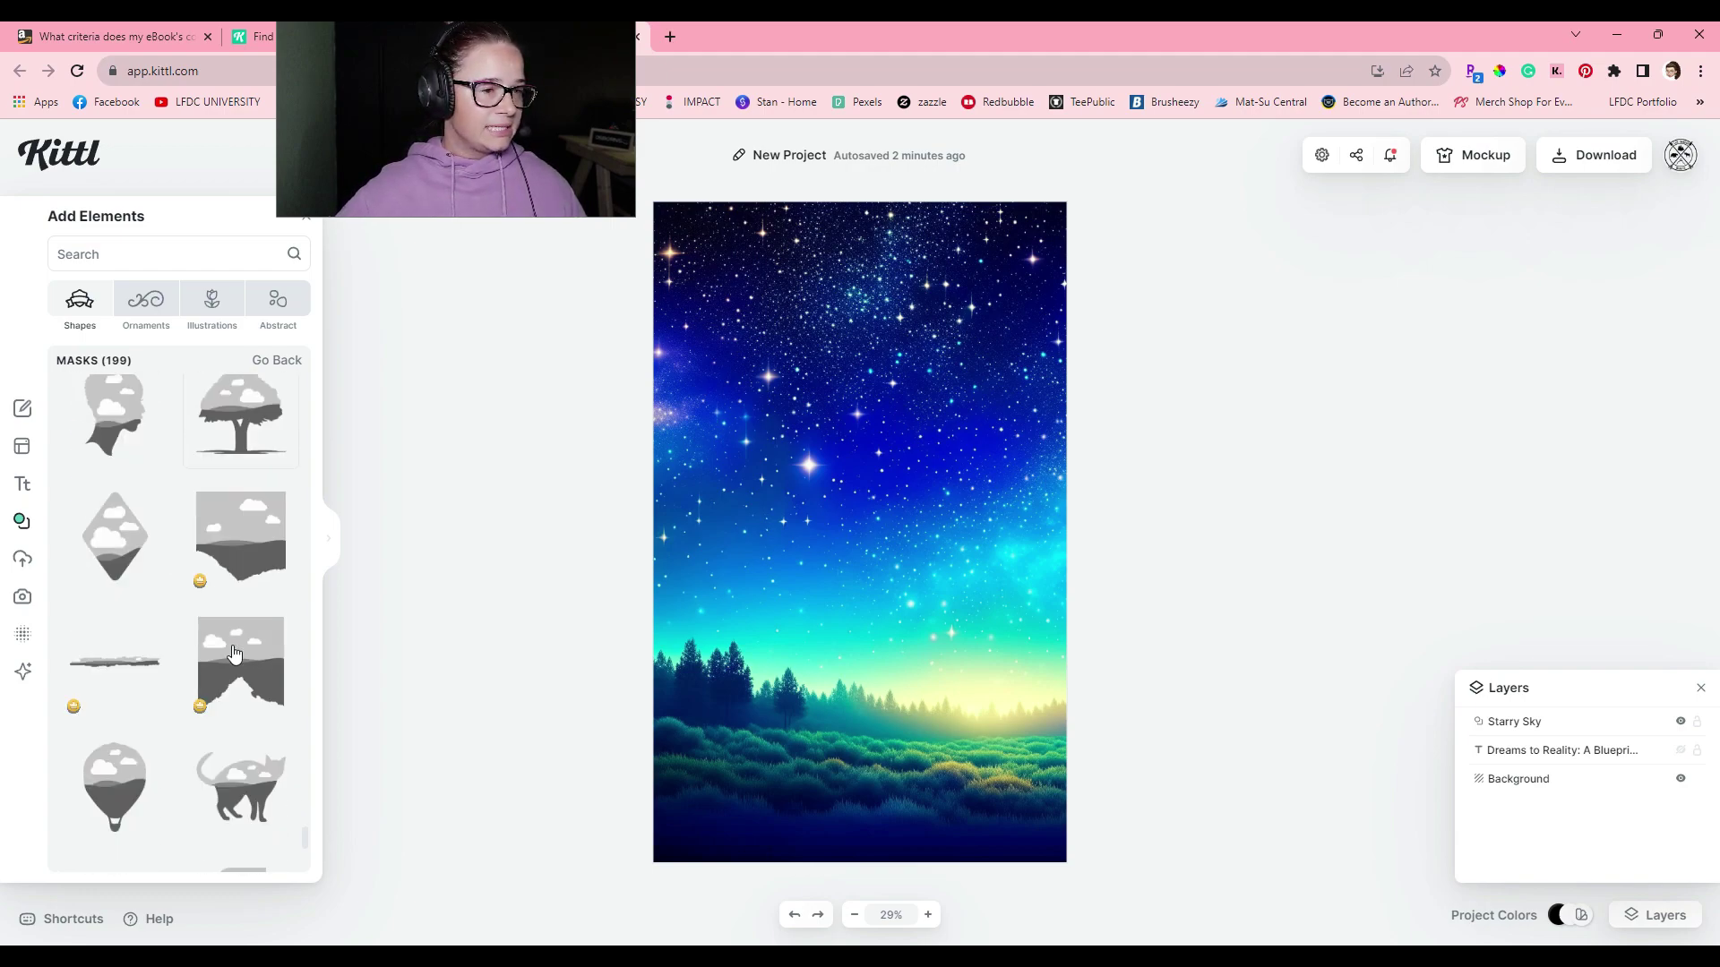
scroll(122, 667, "up", 8)
left_click(123, 667)
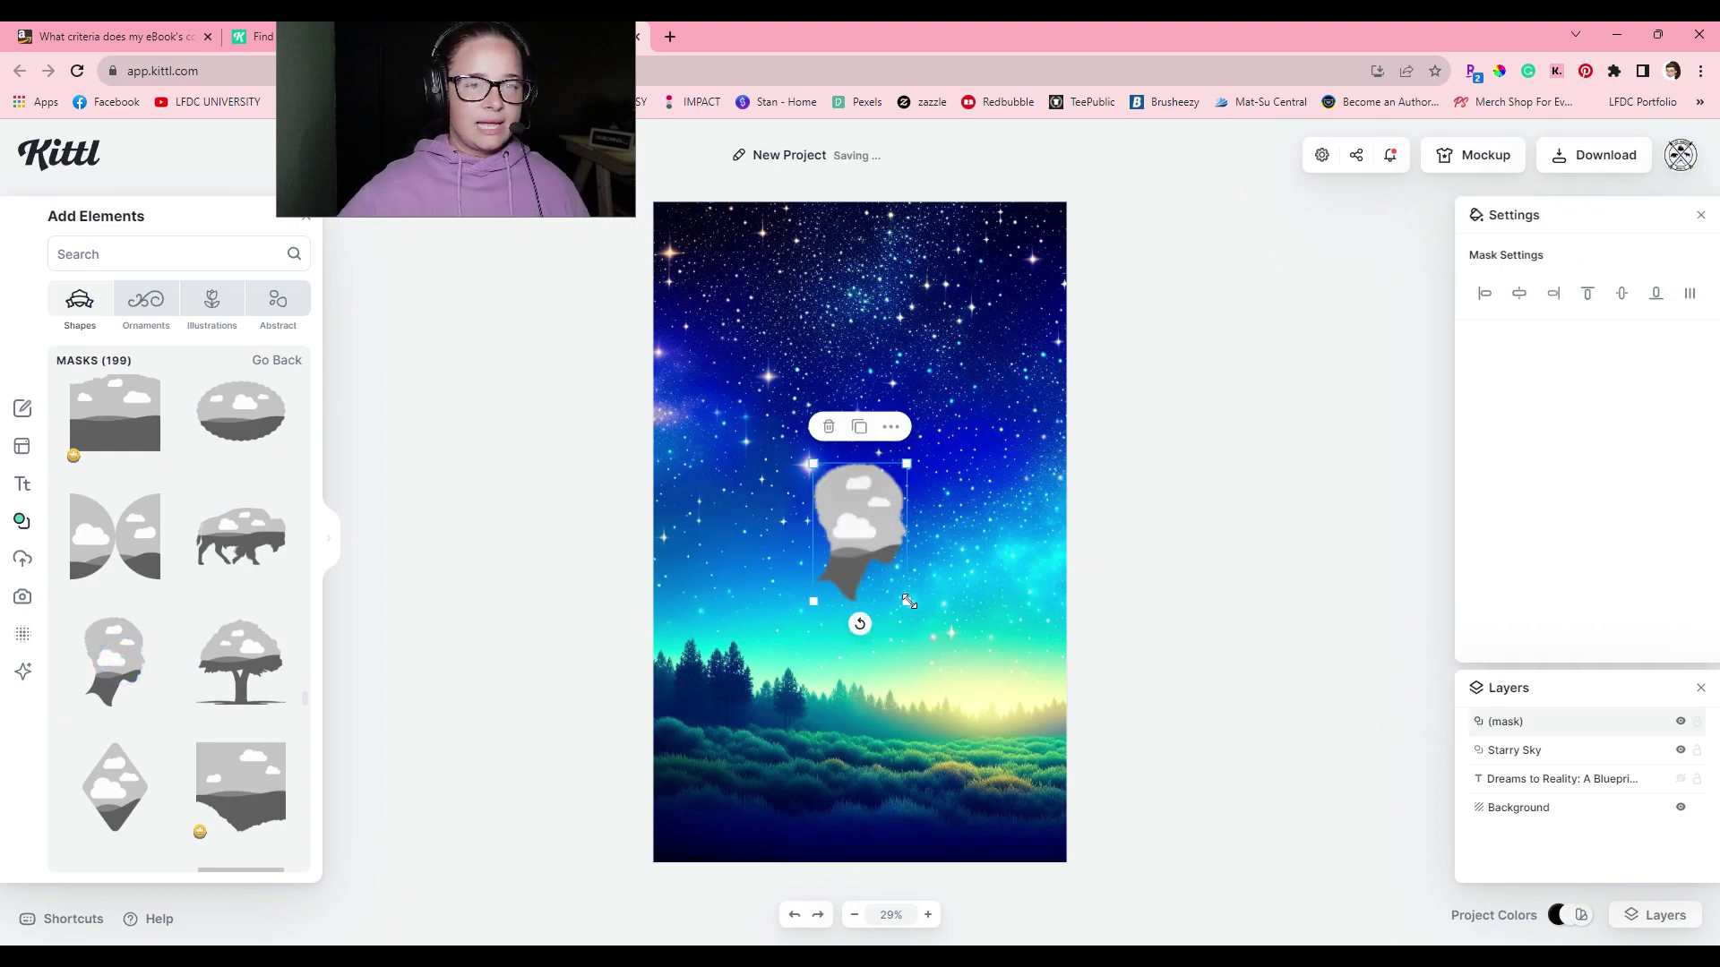
Enlarge the head mask to nearly the artboard's height and place it so the cover's left edge cuts off the back of the head.
left_click_drag(906, 602, 1203, 934)
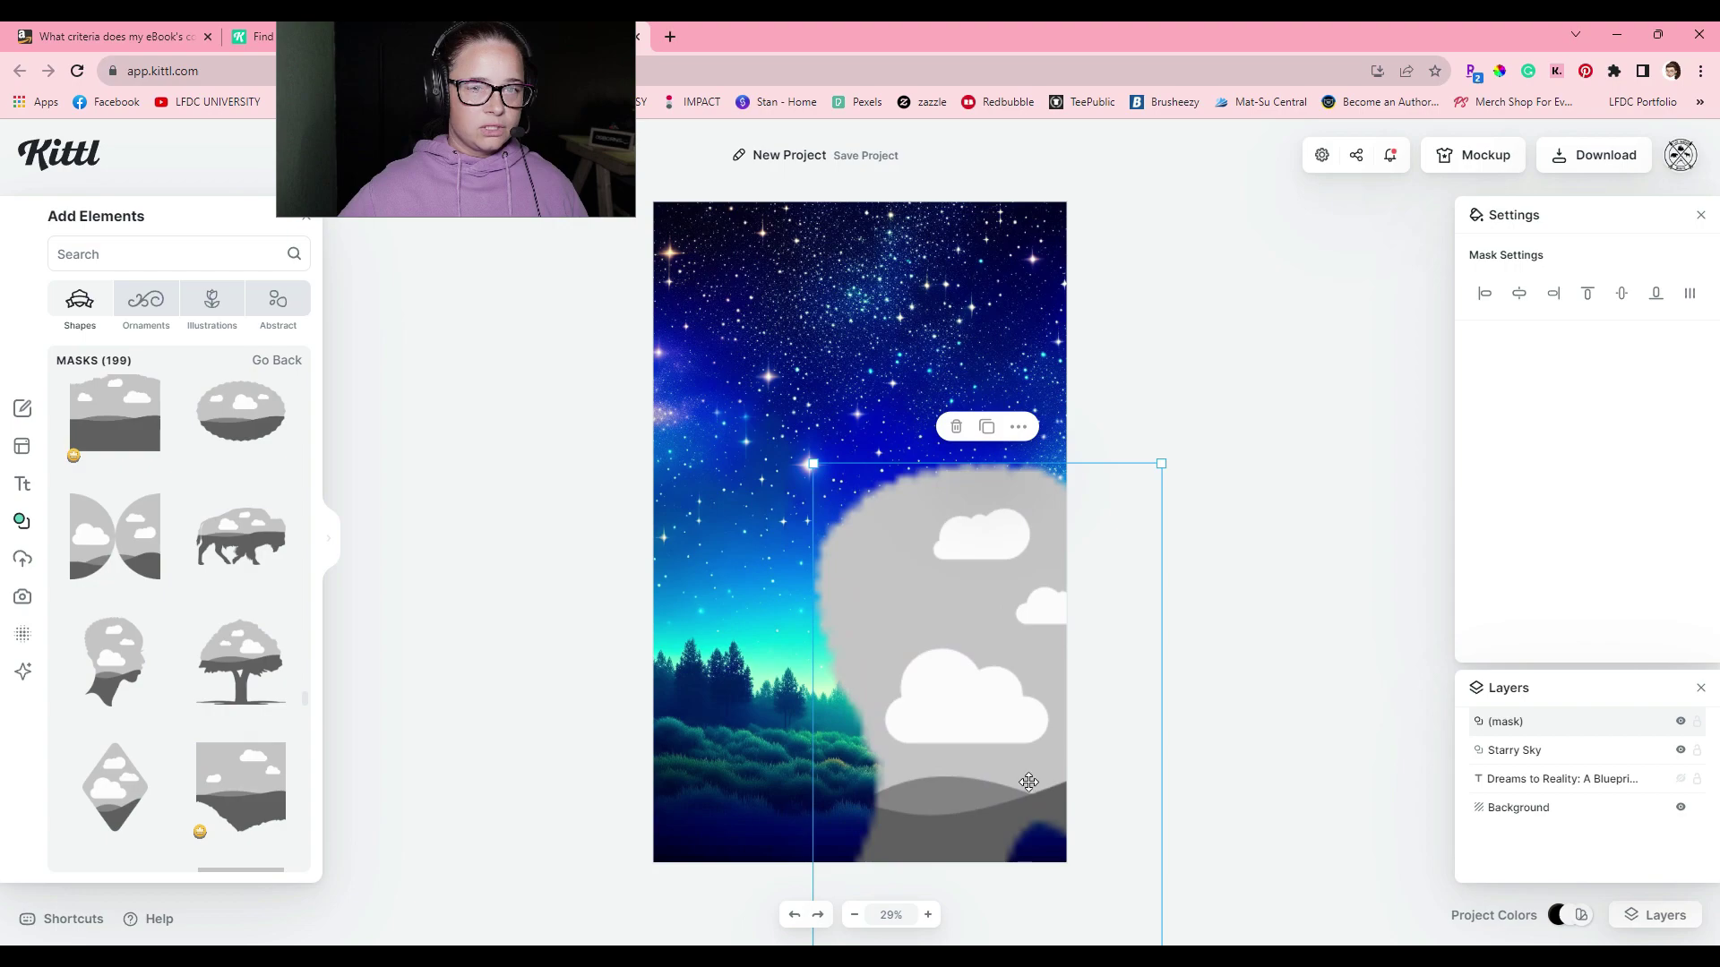
left_click_drag(999, 738, 878, 610)
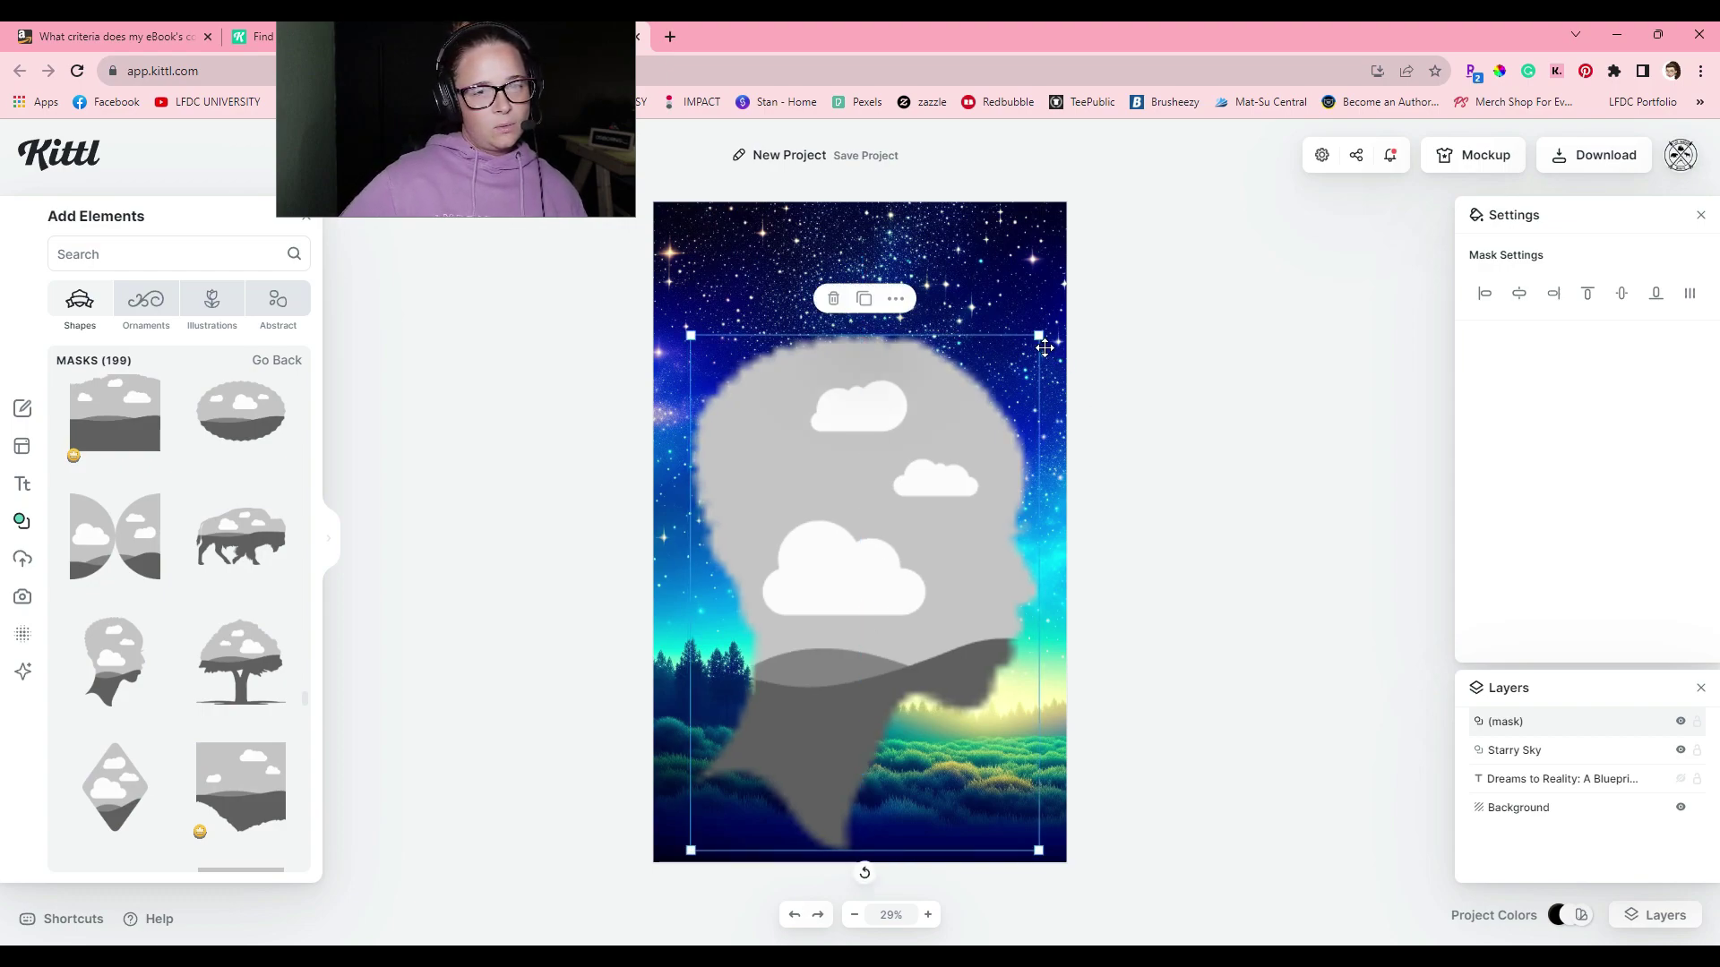
left_click_drag(1041, 334, 1095, 305)
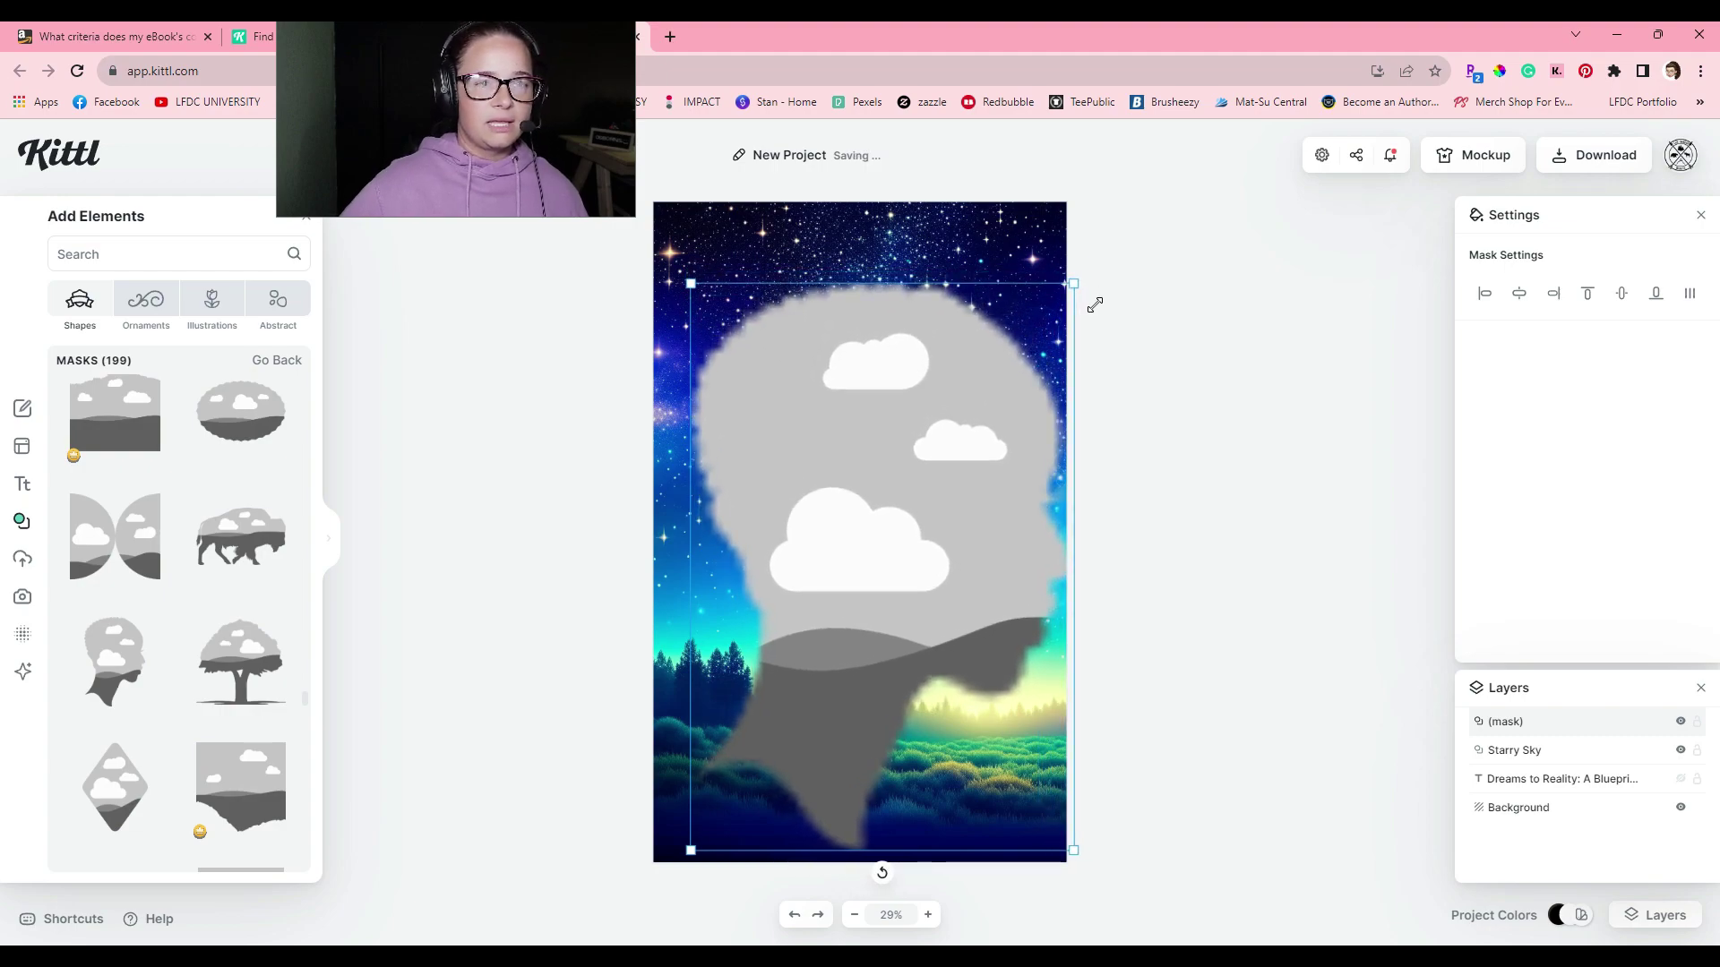
left_click_drag(951, 512, 771, 537)
left_click_drag(890, 309, 923, 259)
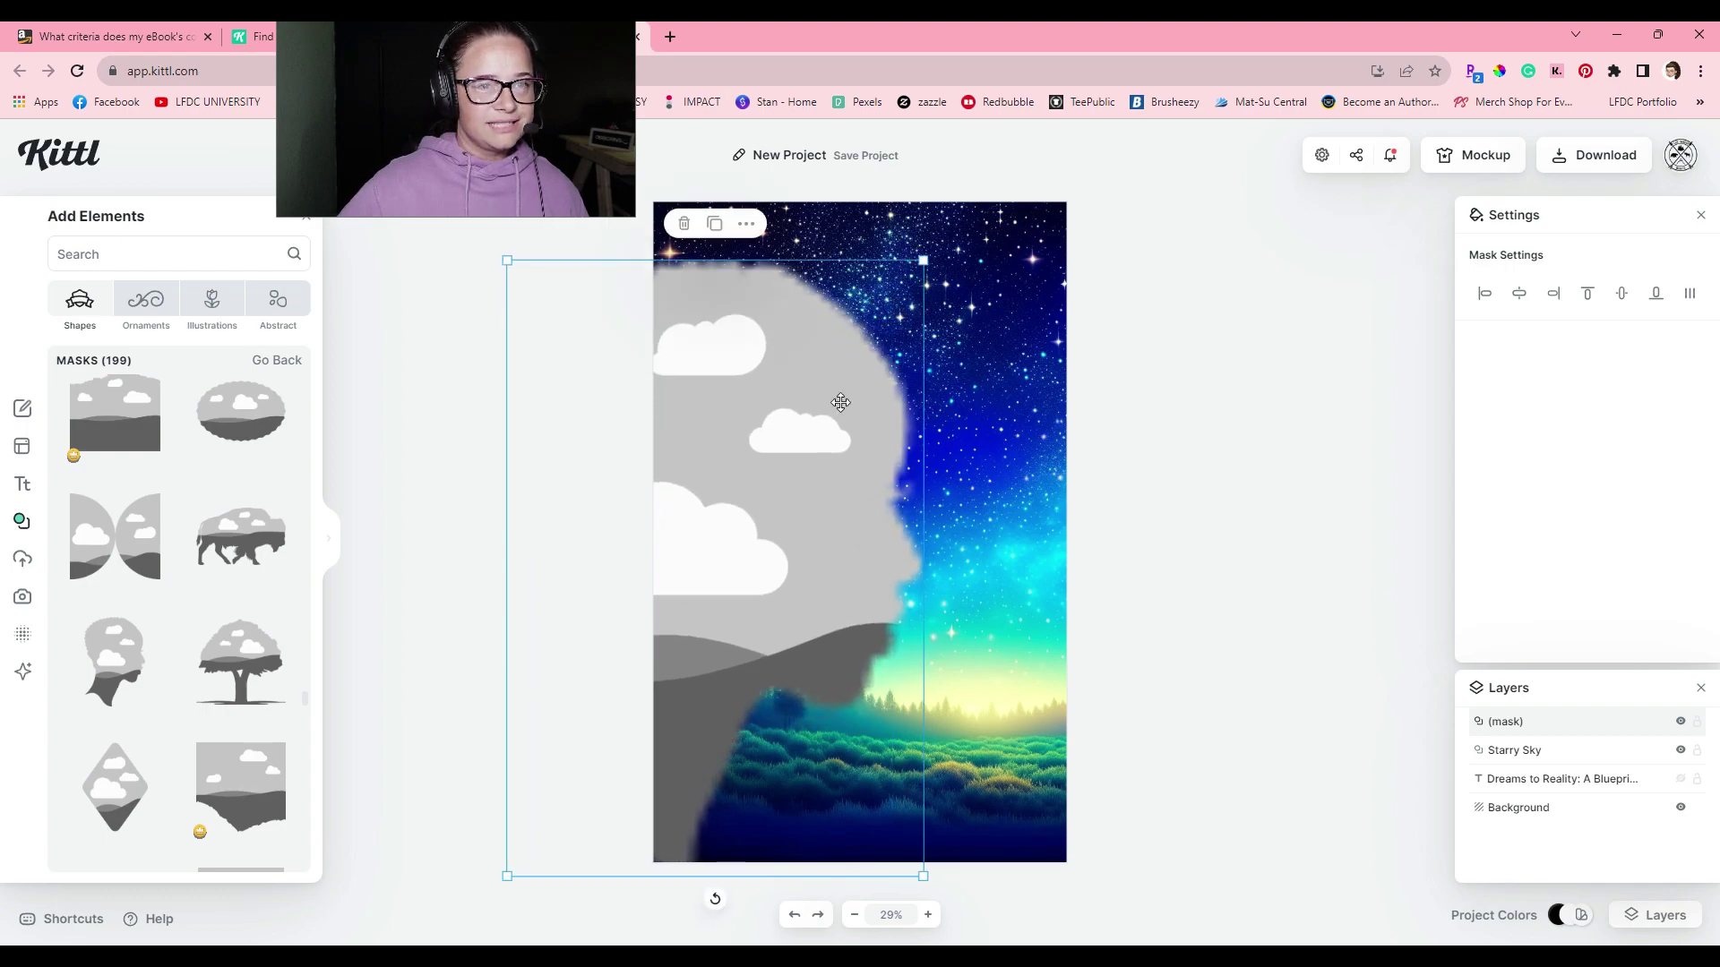
left_click_drag(840, 402, 803, 420)
Place the starry sky image inside the head mask so it fills the profile, and deselect the result.
left_click(985, 310)
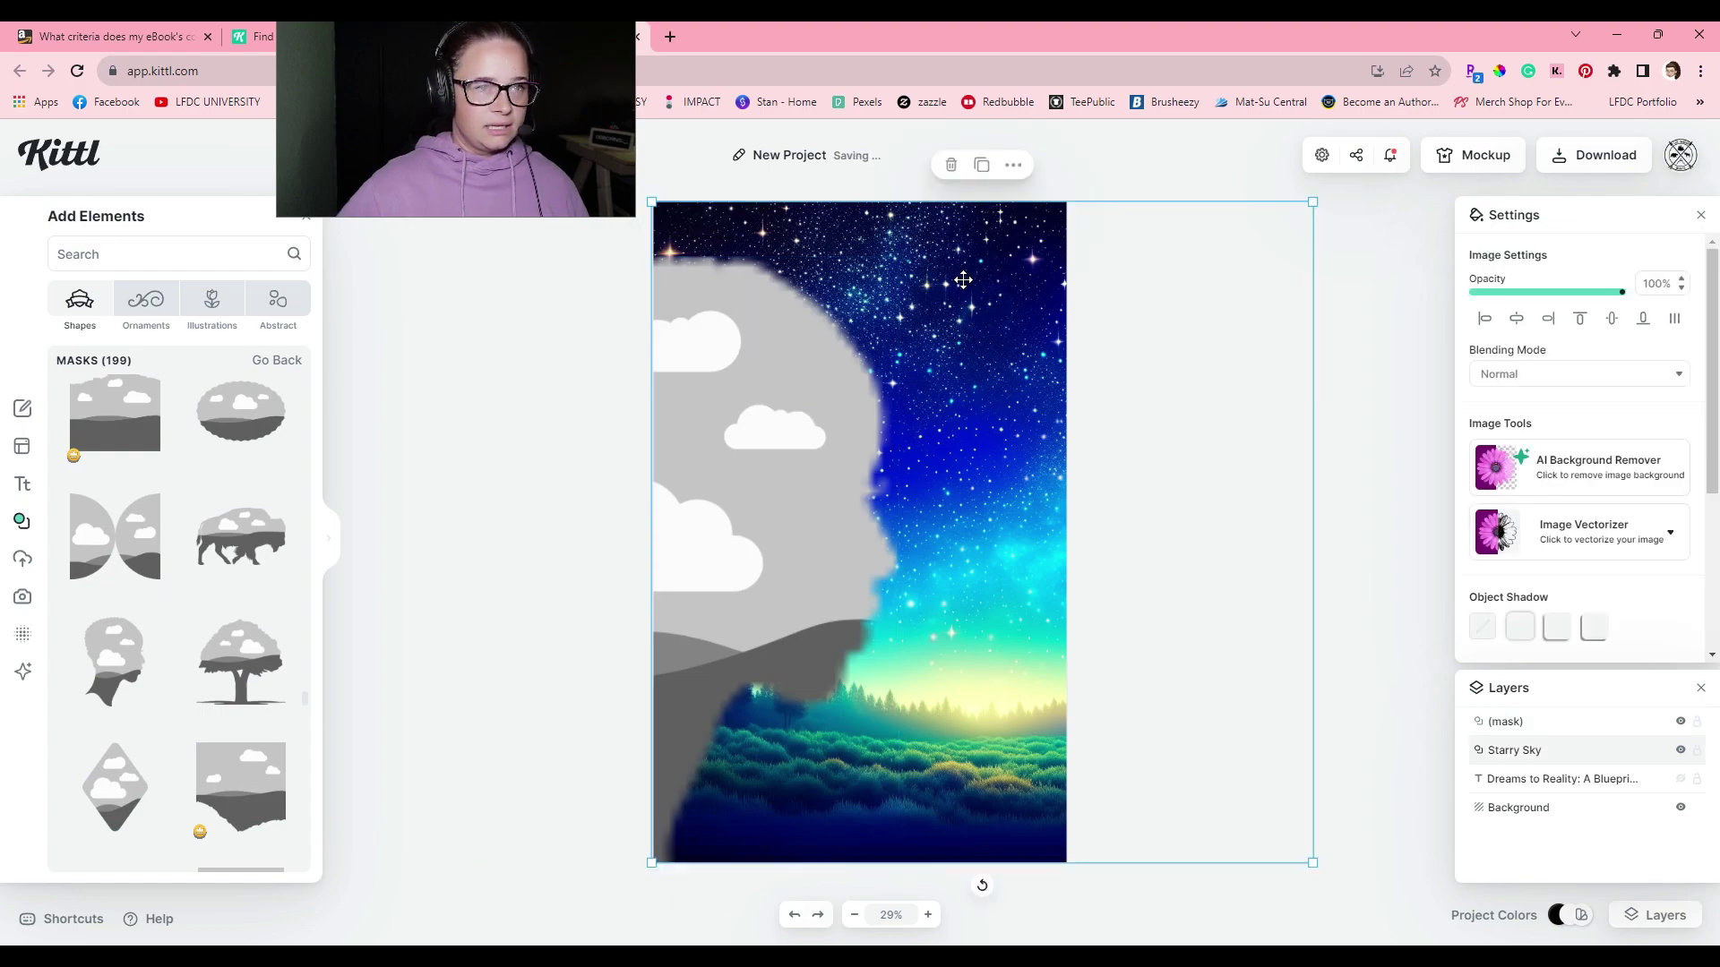
left_click_drag(1535, 753, 1548, 733)
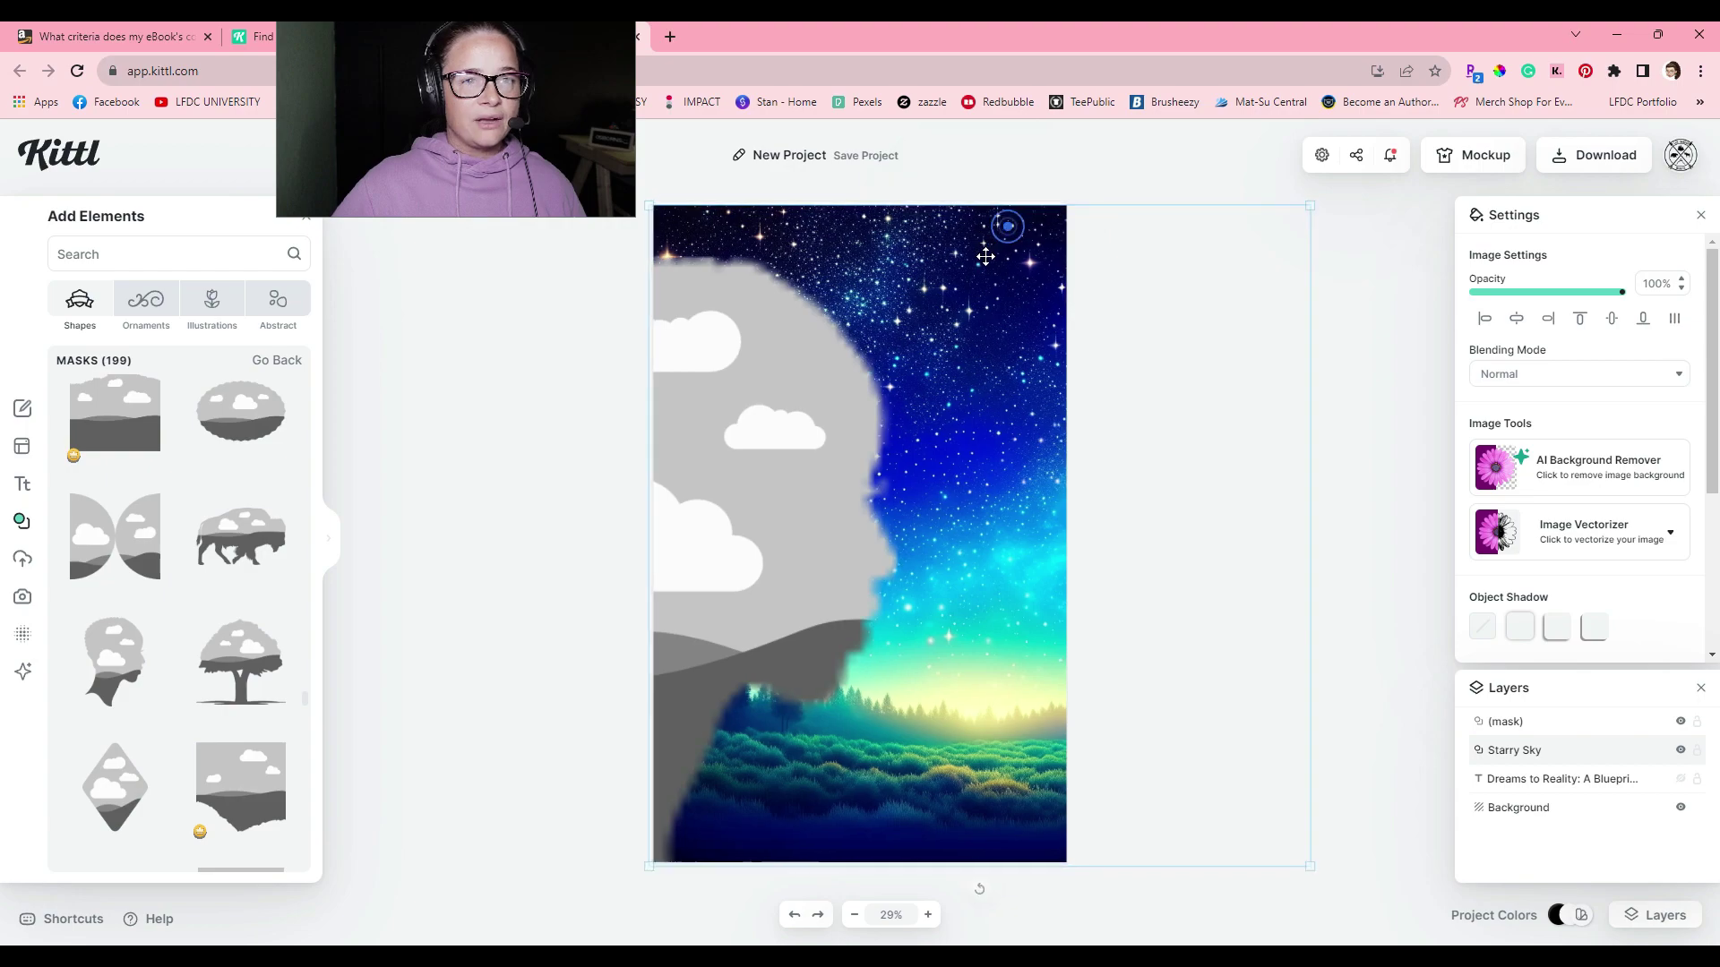
left_click_drag(1008, 225, 833, 363)
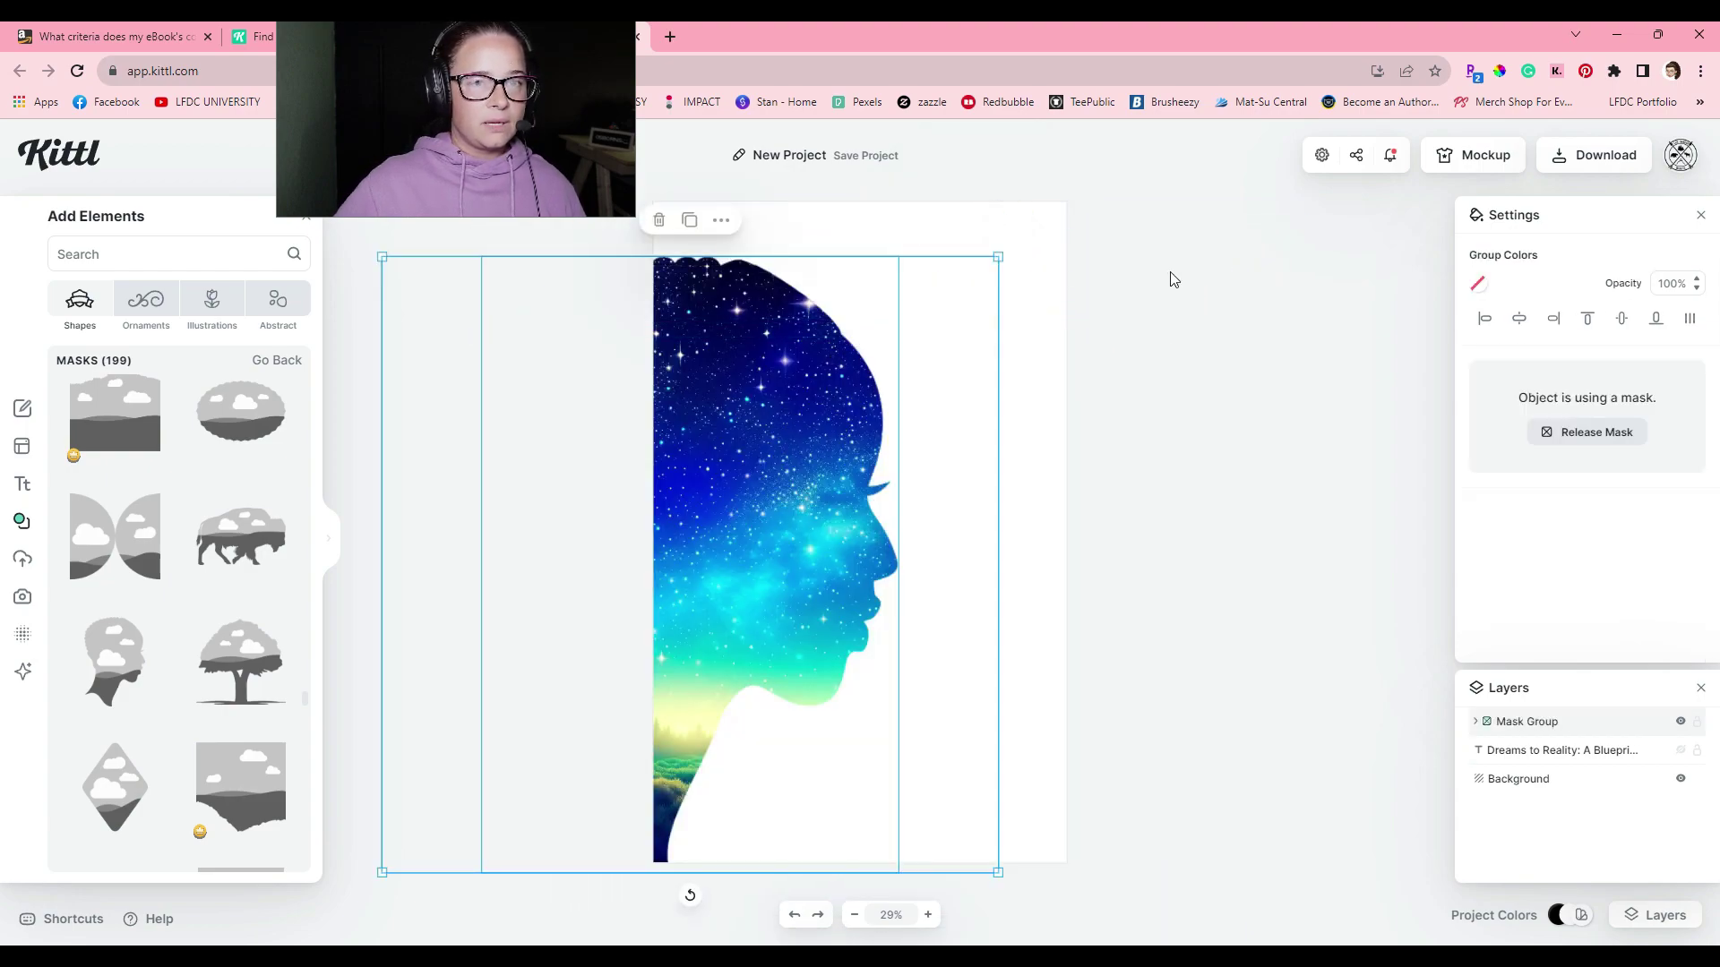
left_click(1164, 203)
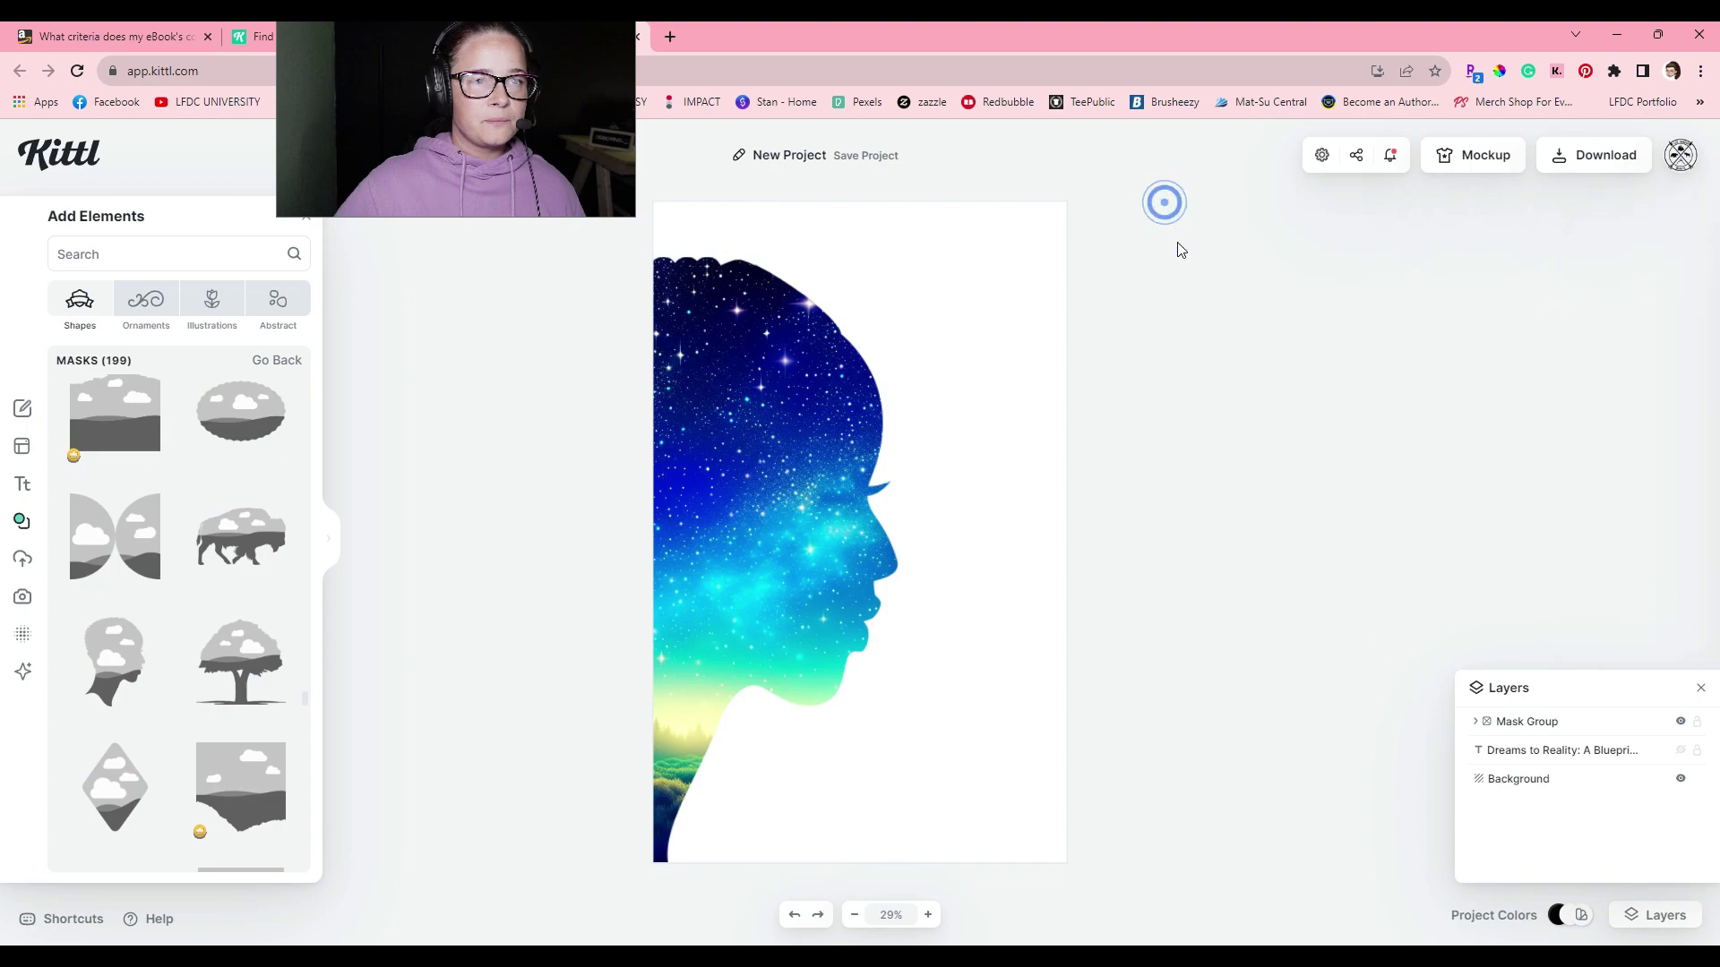
Enlarge the masked head and reposition it against the cover's left edge, with the neck running off the bottom and the face near the centre.
double_click(792, 369)
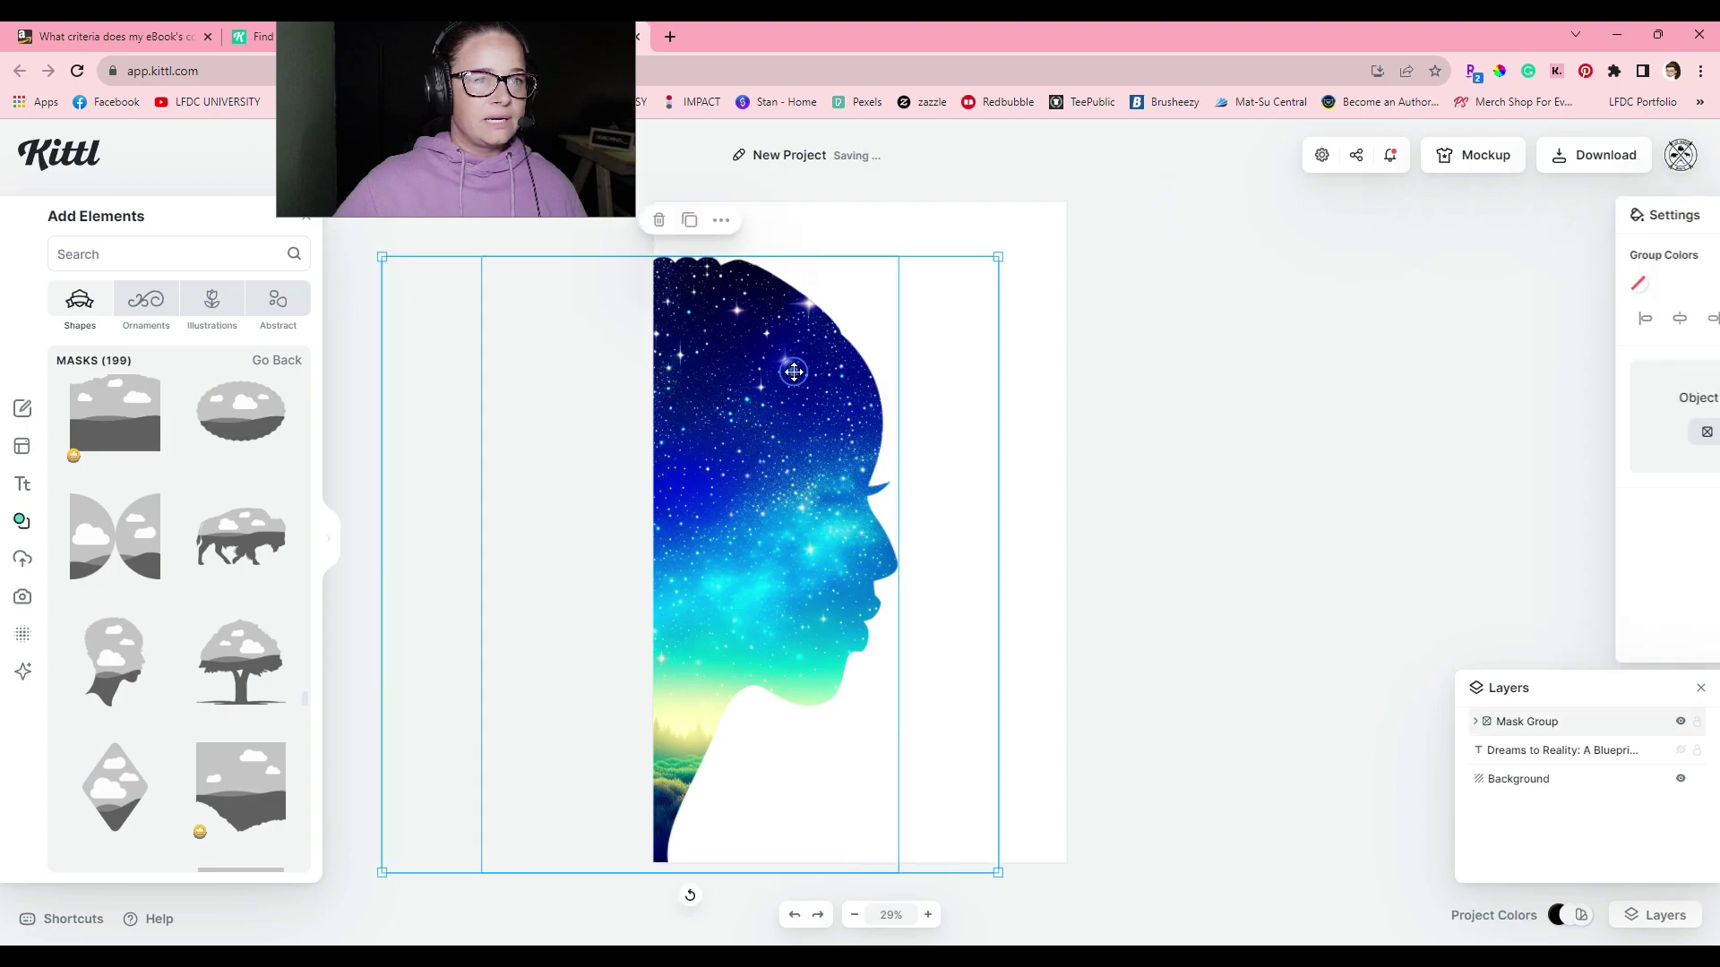
left_click(1145, 347)
left_click(784, 448)
left_click_drag(787, 412, 898, 381)
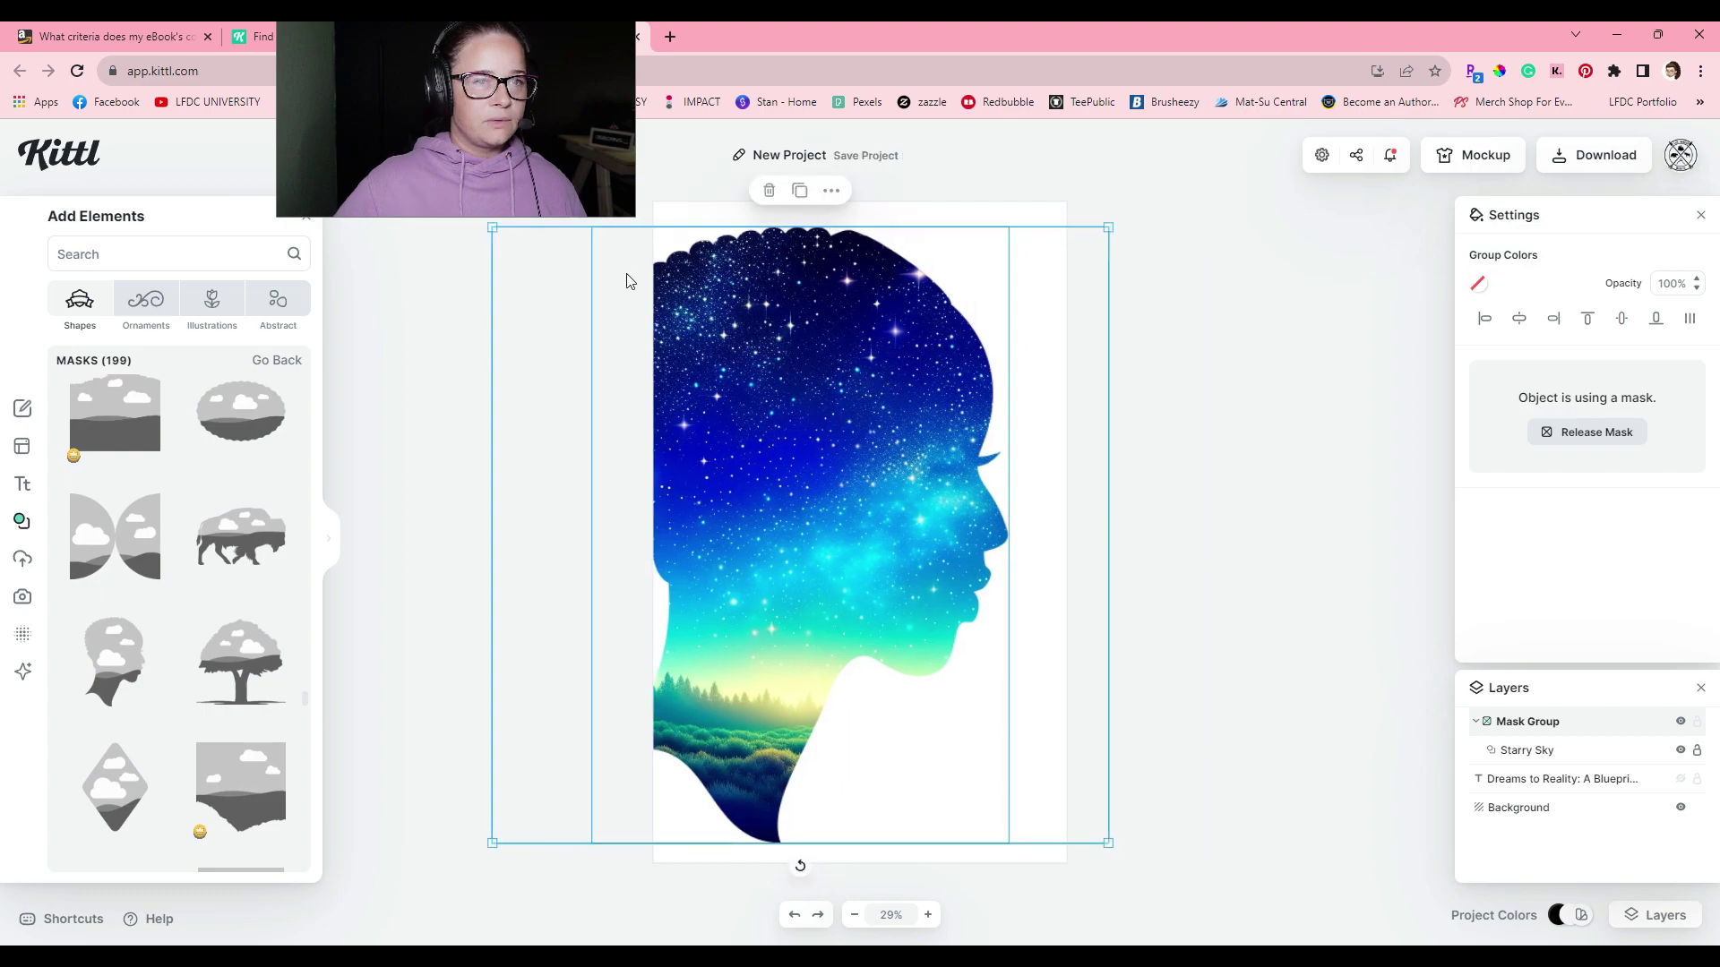
left_click_drag(492, 227, 434, 178)
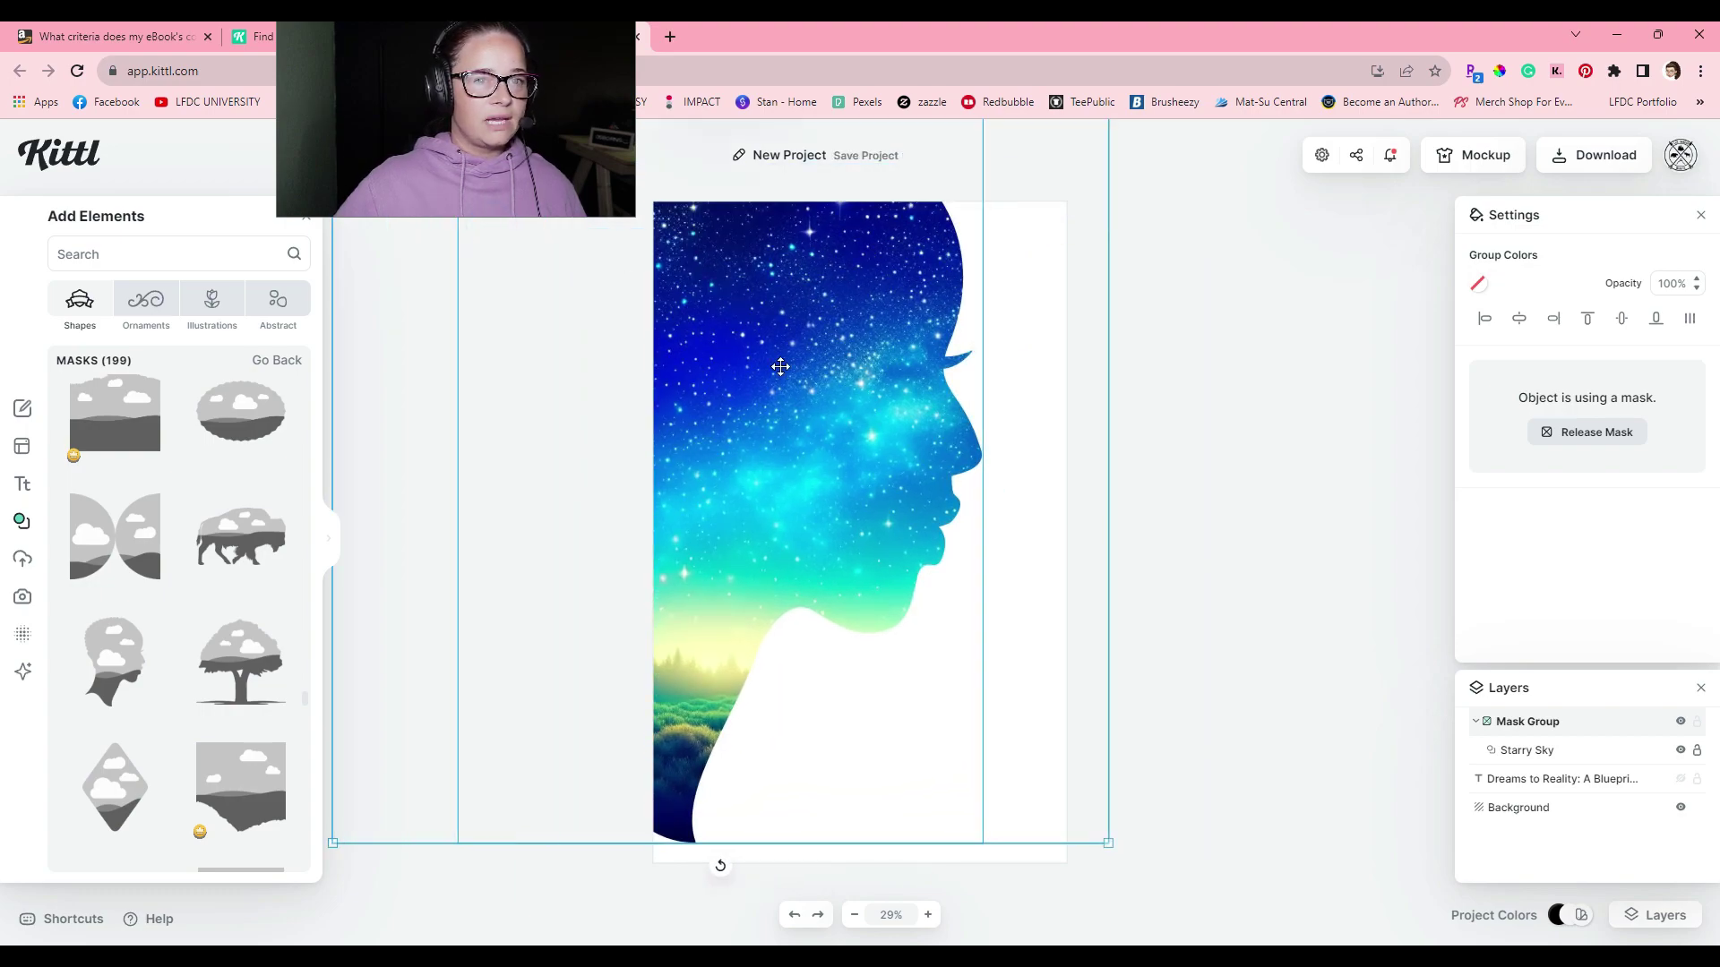
left_click_drag(837, 368, 795, 488)
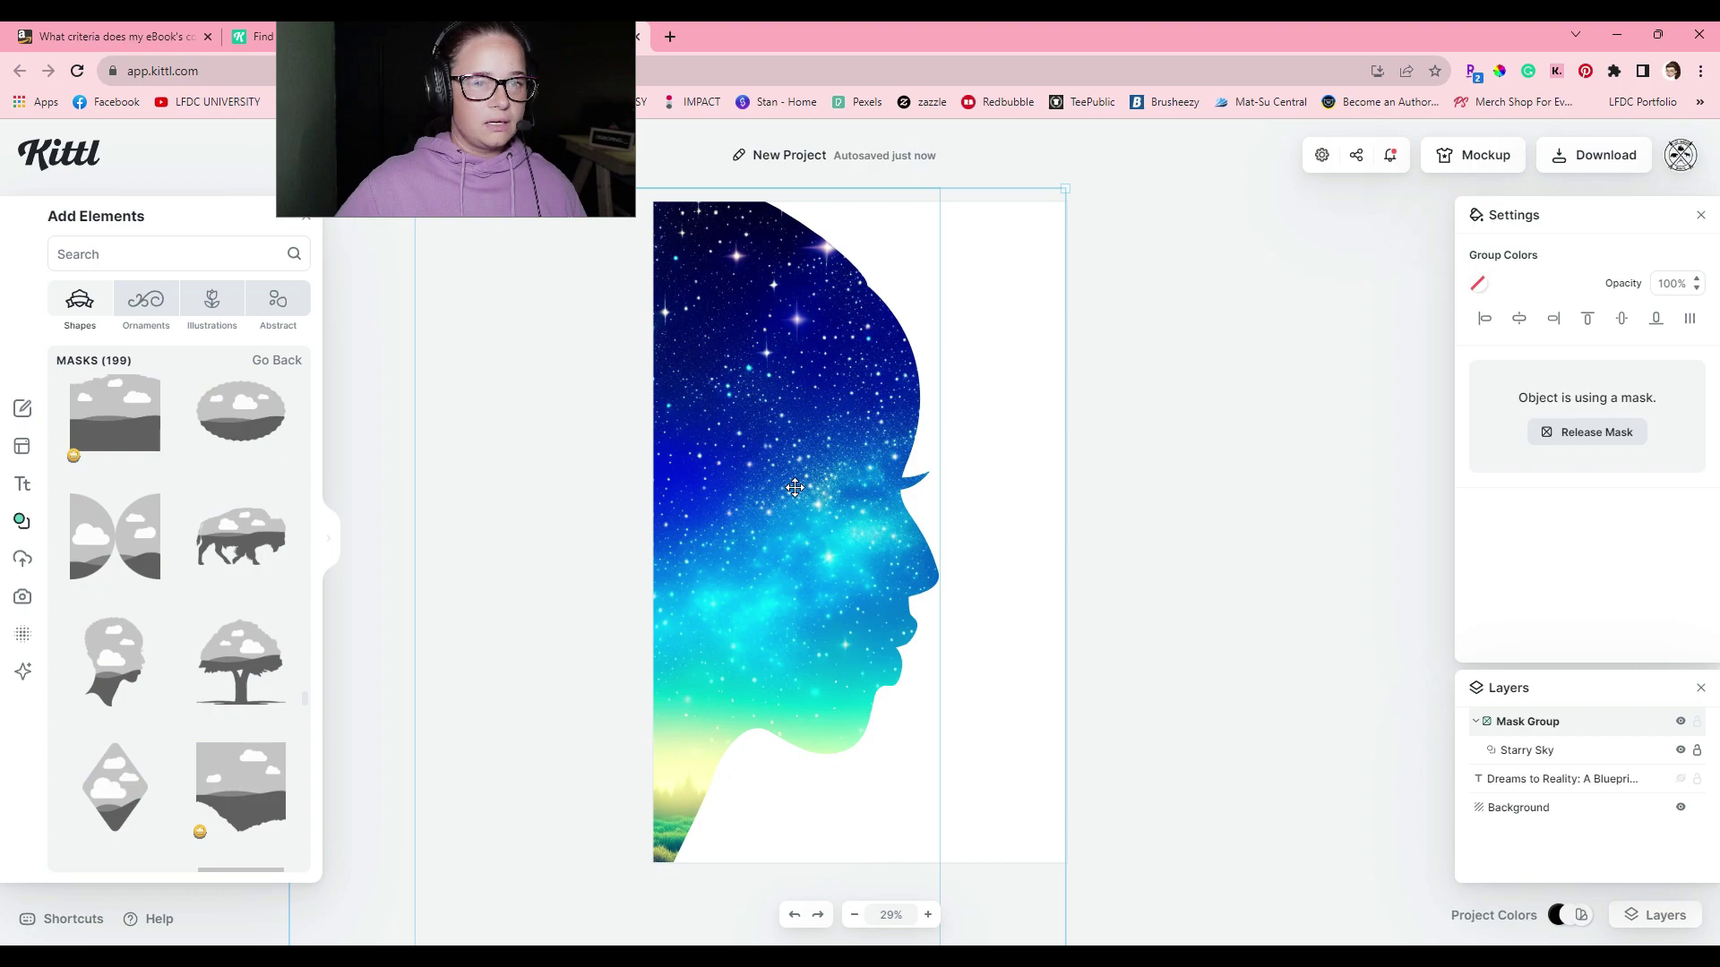
left_click_drag(795, 487, 794, 488)
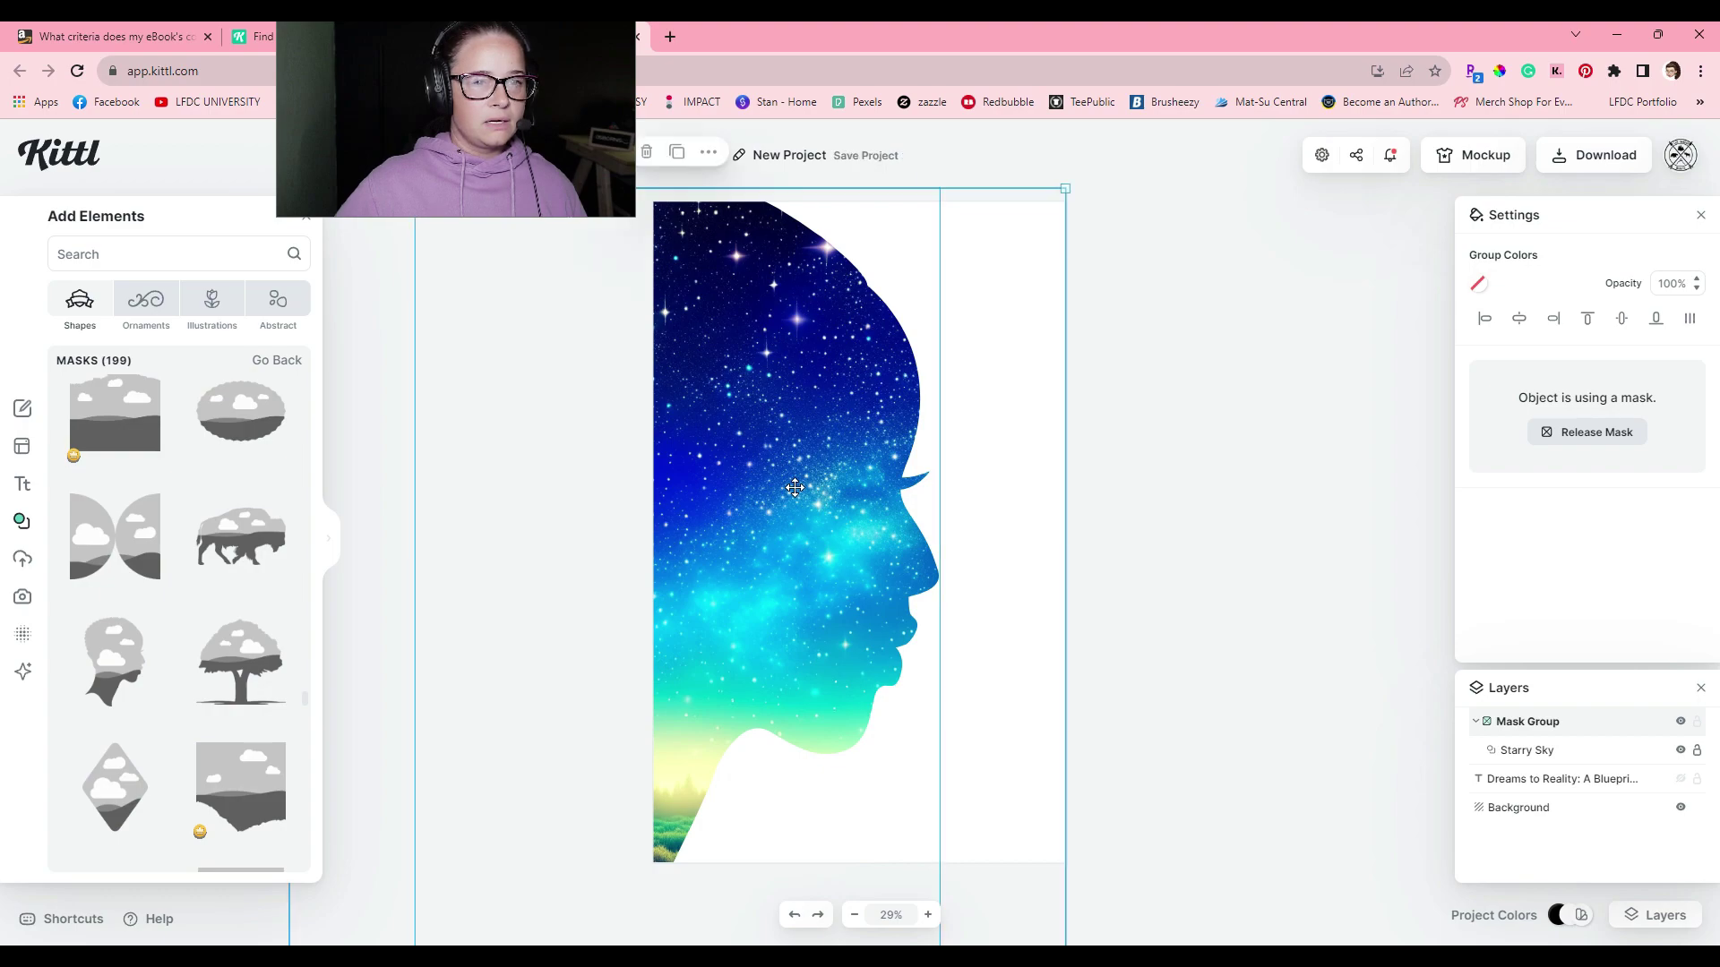
left_click(1155, 652)
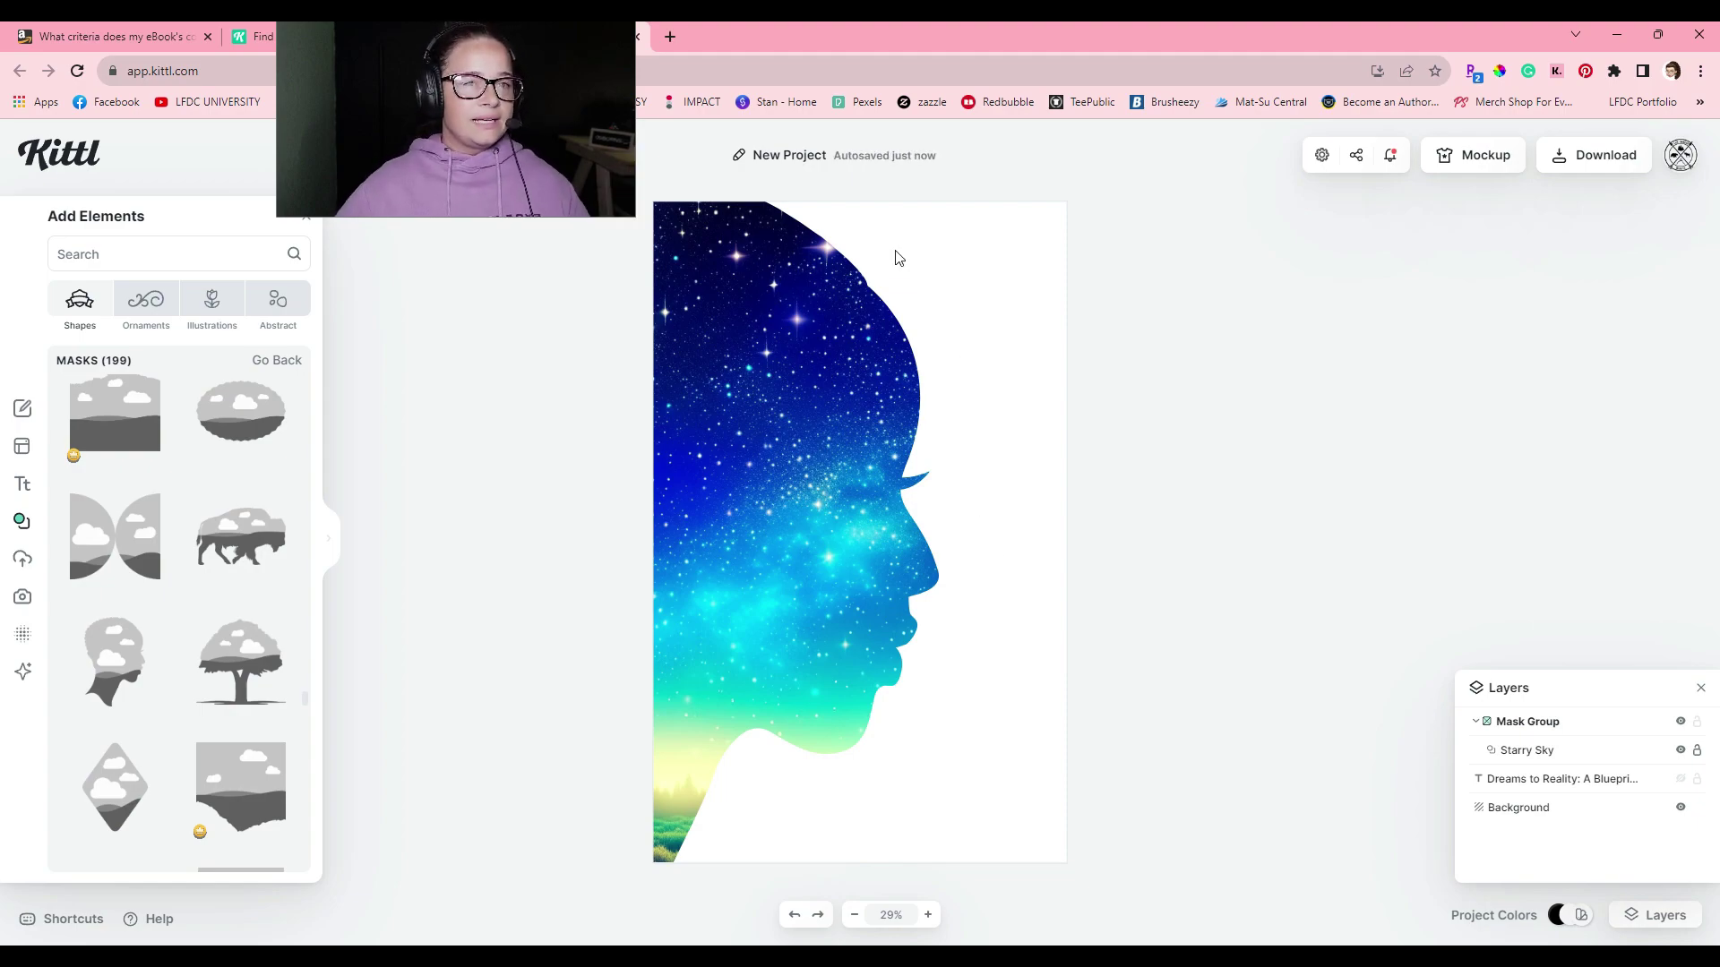
Paste an unmasked copy of the starry sky image over the full cover and arrange it behind the mask group.
left_click(804, 270)
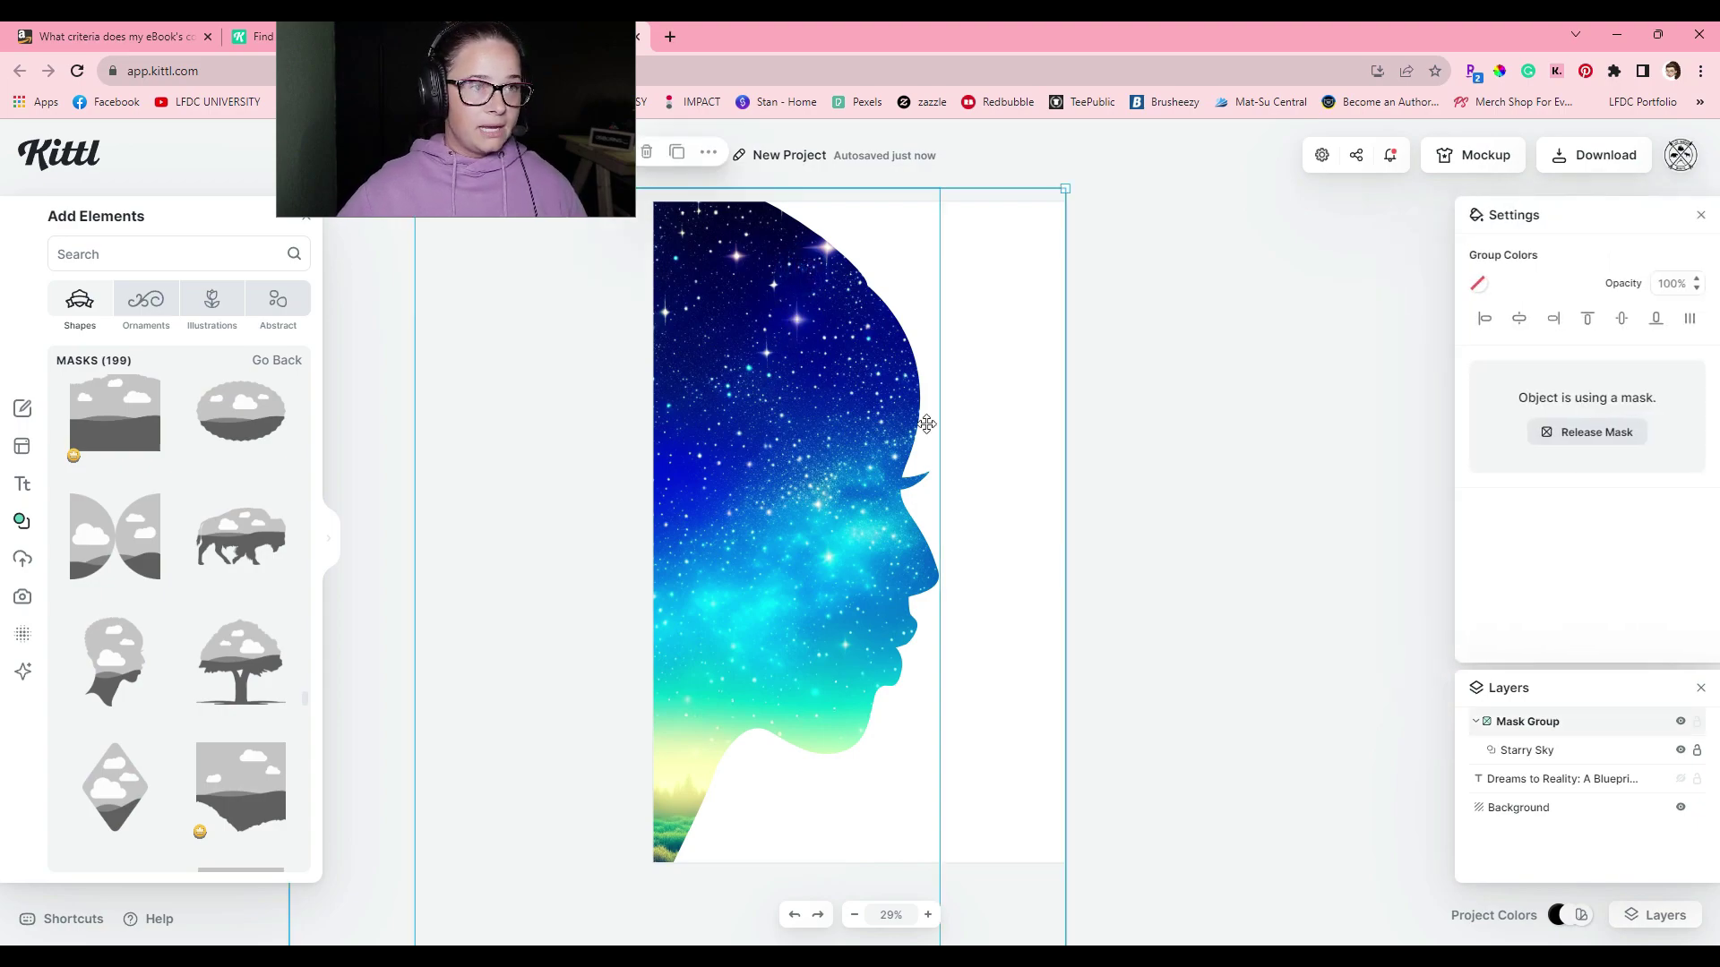
key("ctrl+v")
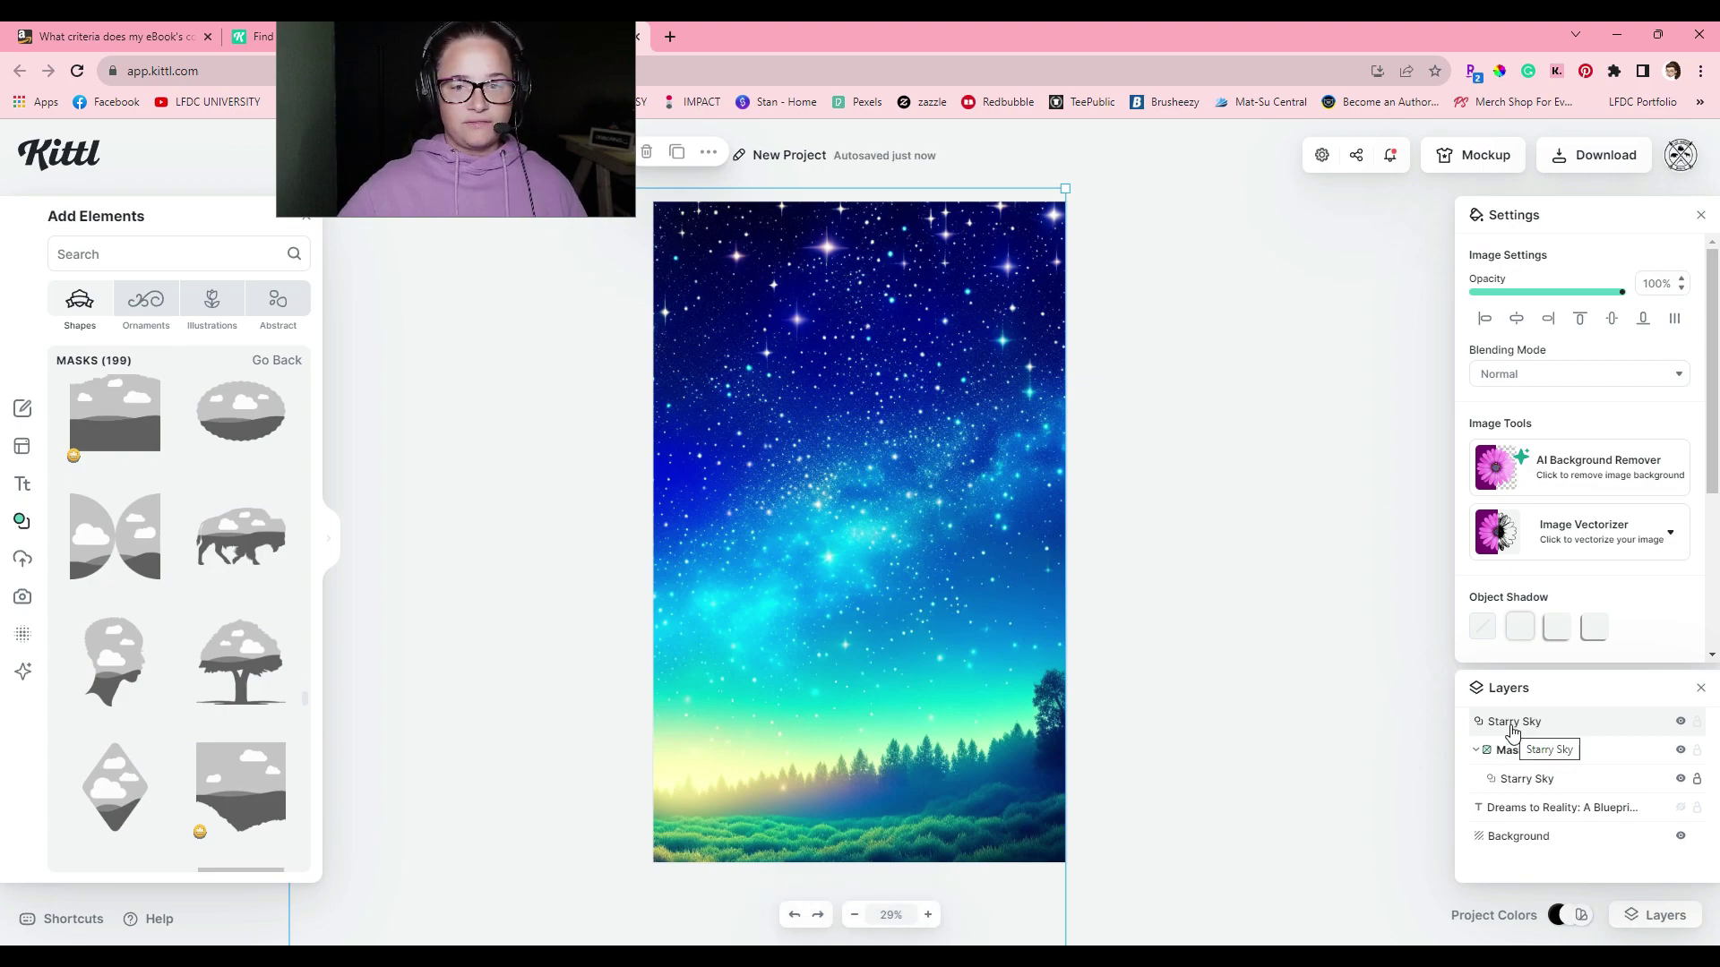
mouse_move(1510, 727)
left_mouse_down()
mouse_move(1516, 824)
mouse_move(1533, 703)
mouse_move(1527, 721)
left_mouse_up()
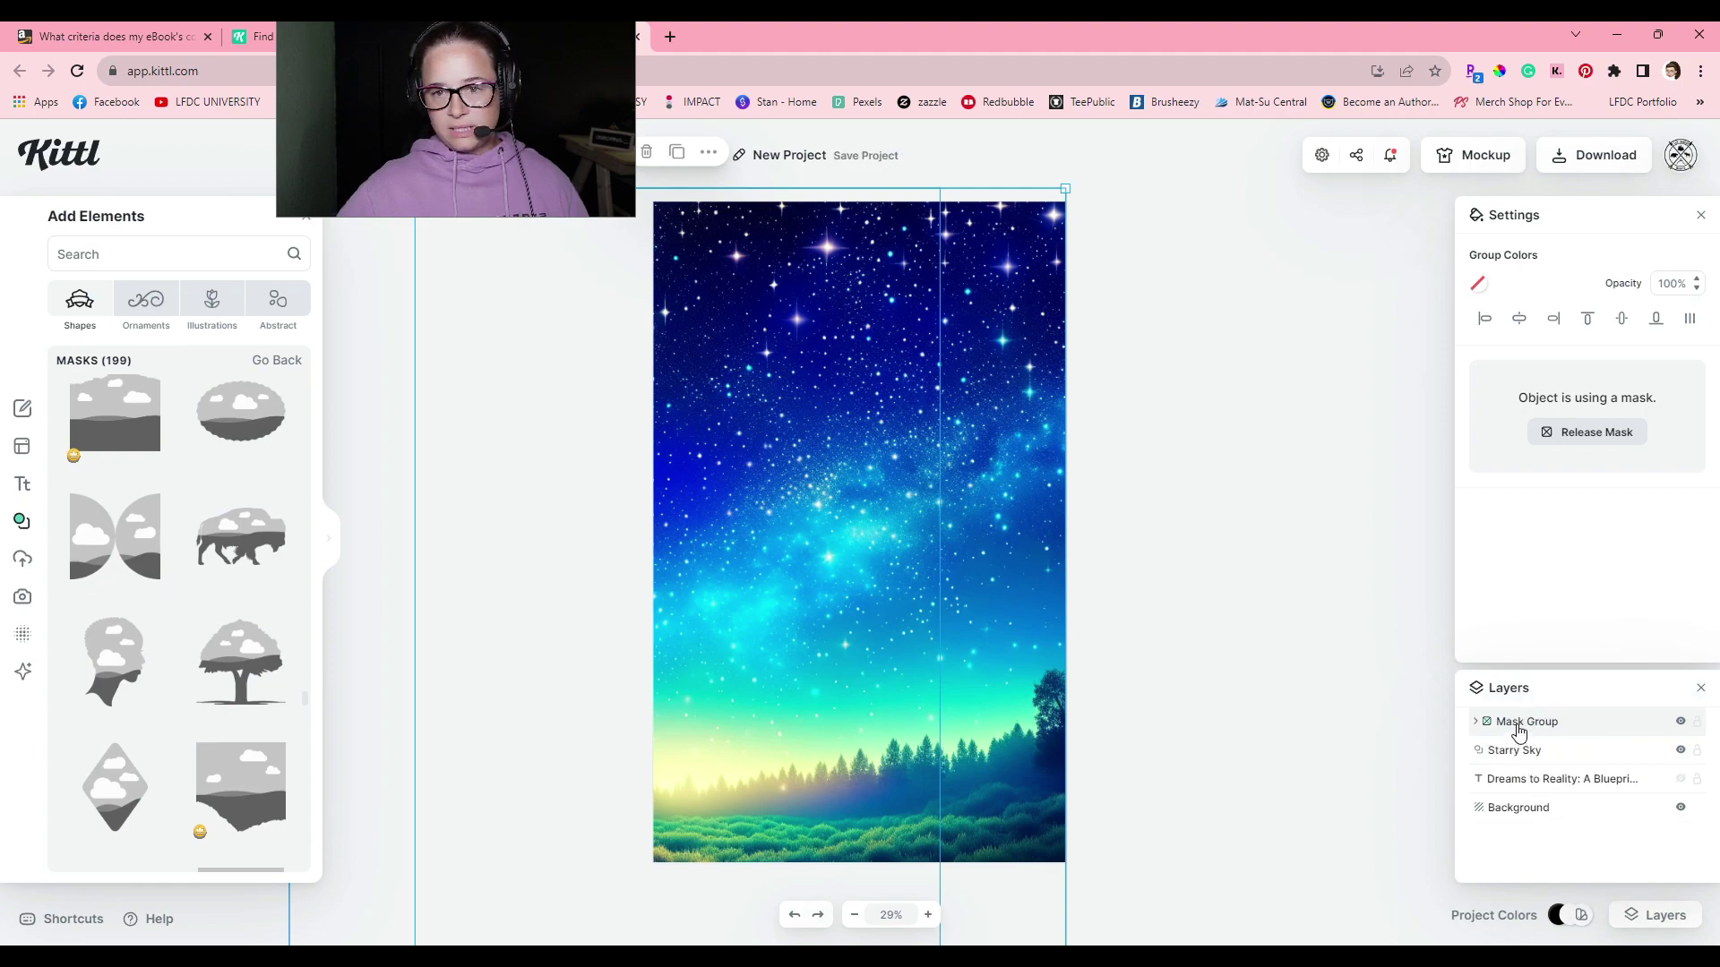
Rename the mask group layer as "Woman" and lower the unmasked Starry Sky image's opacity to 64%.
double_click(1525, 722)
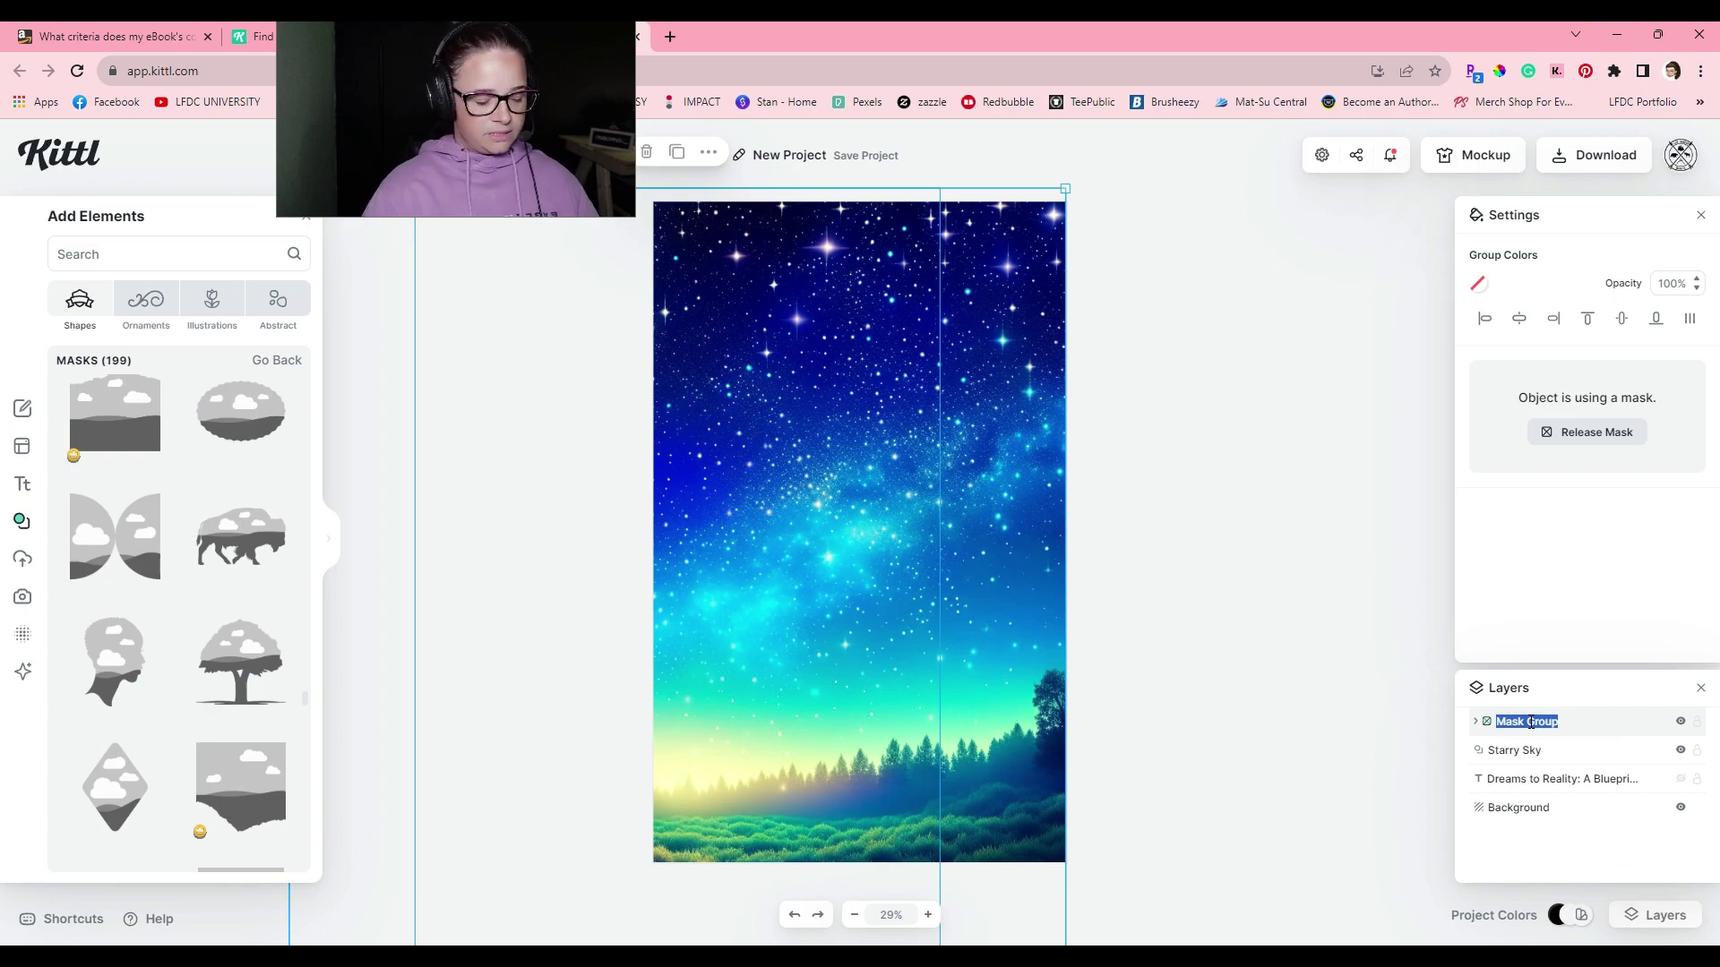
type("Womans he")
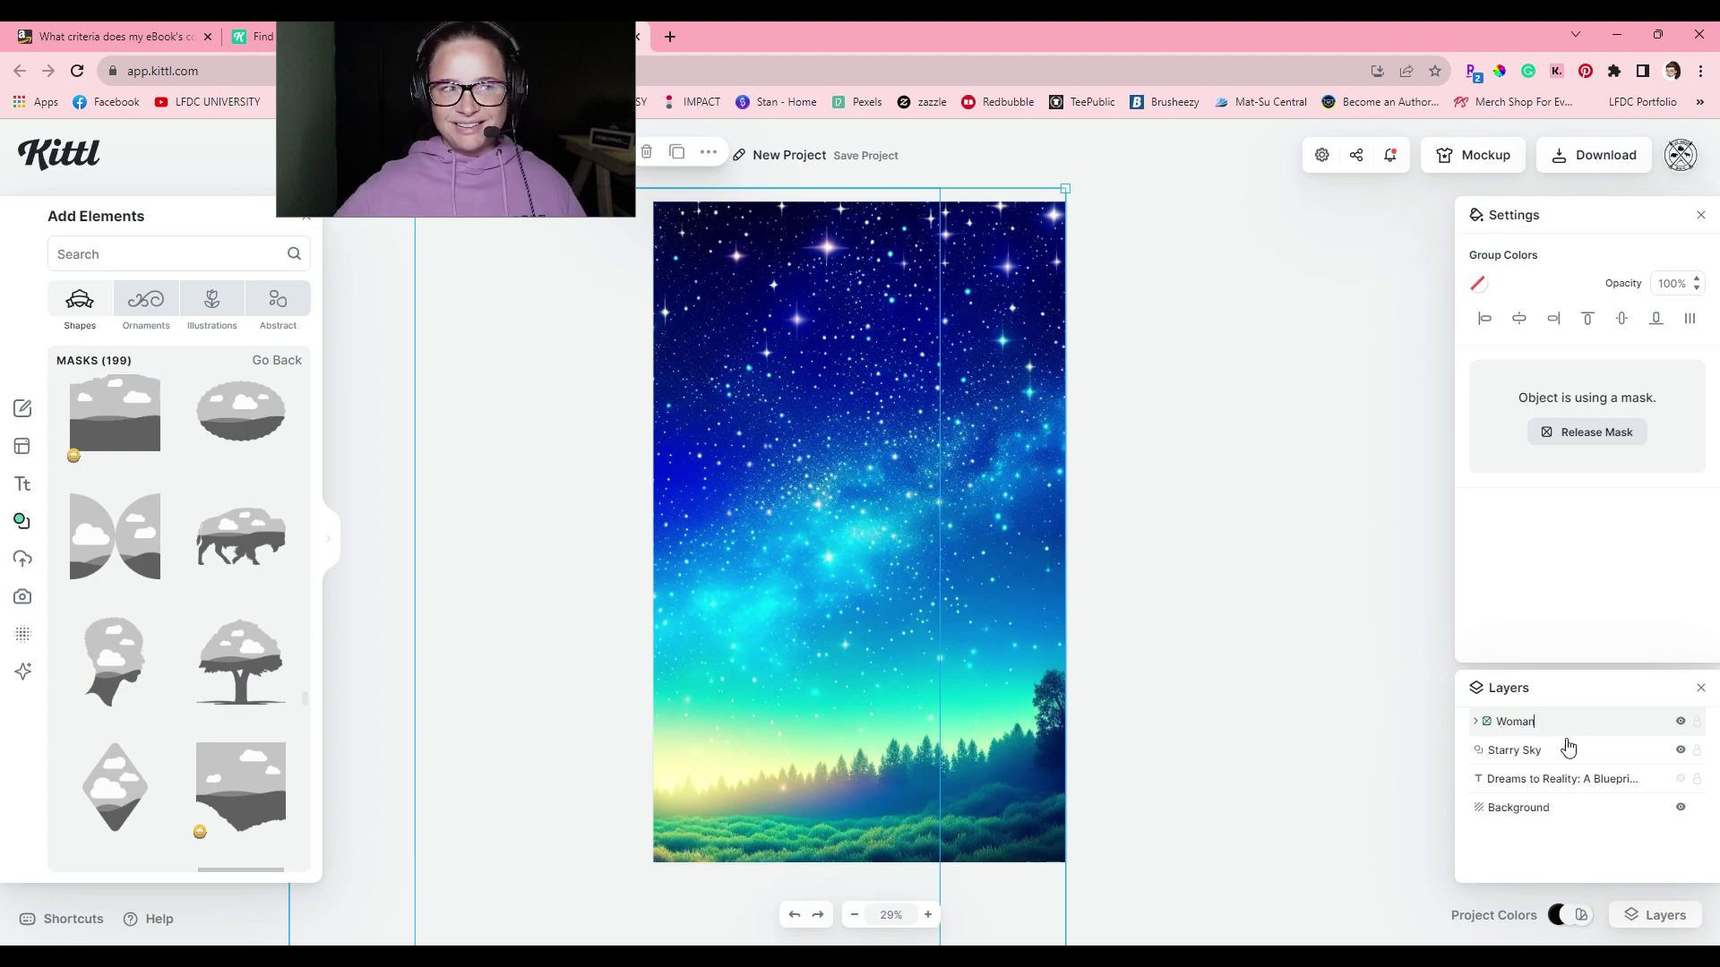
left_click(1536, 757)
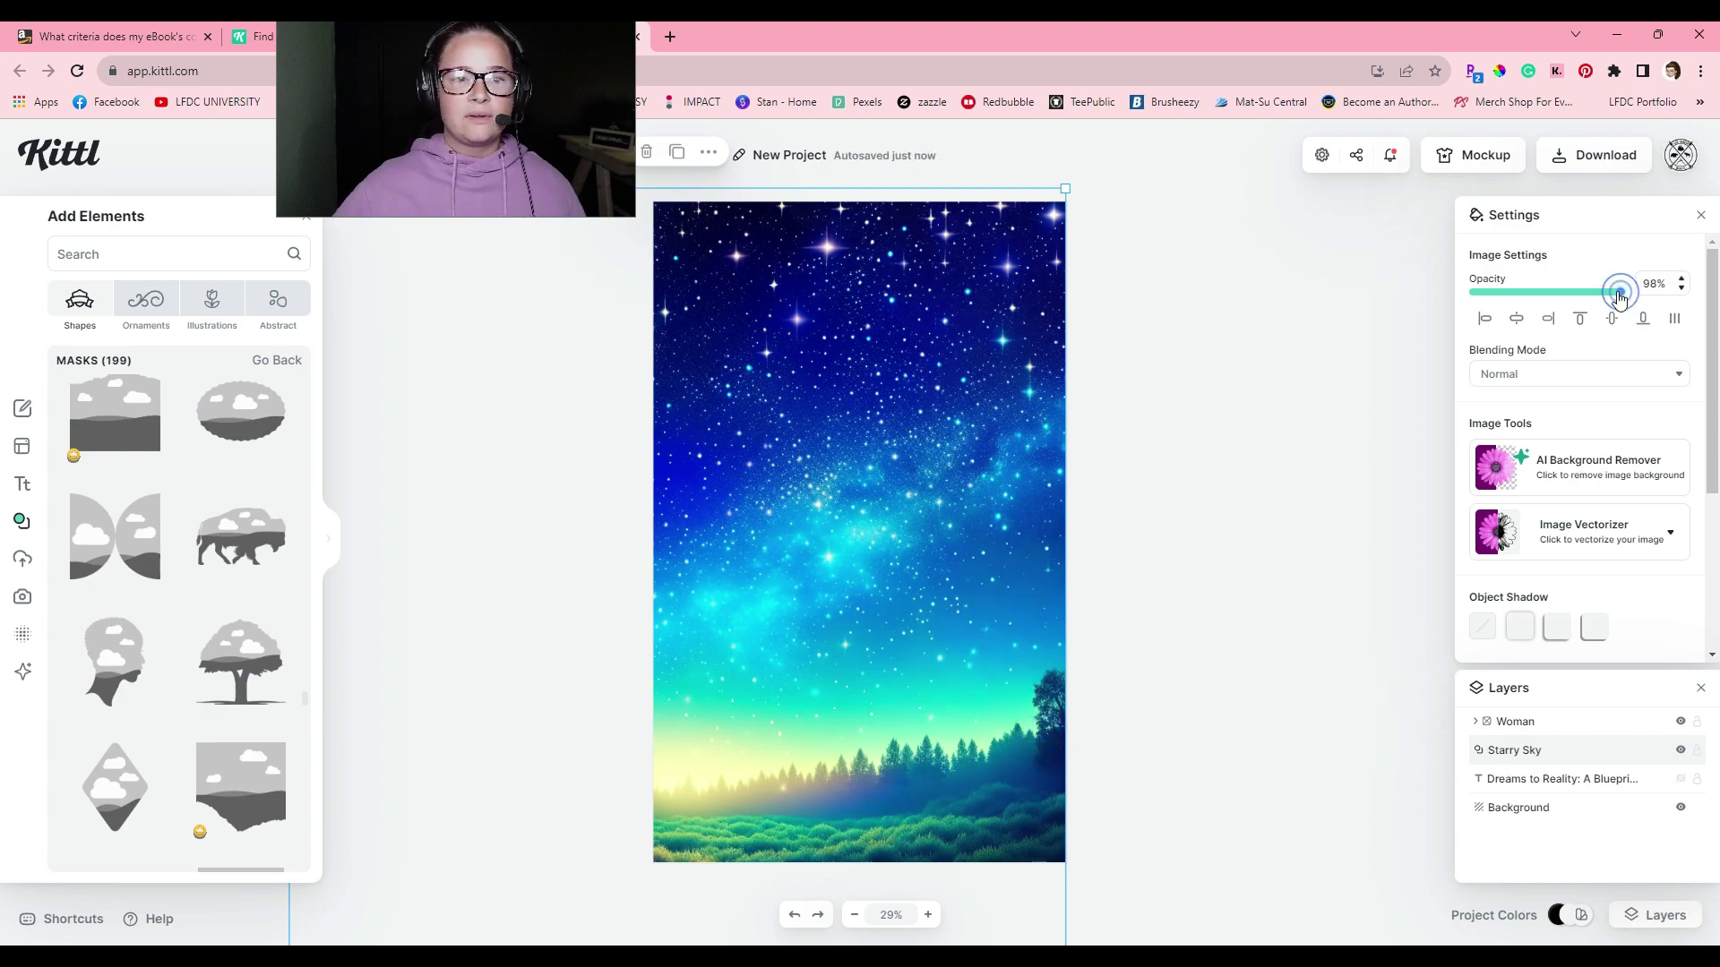
left_click_drag(1618, 292, 1572, 304)
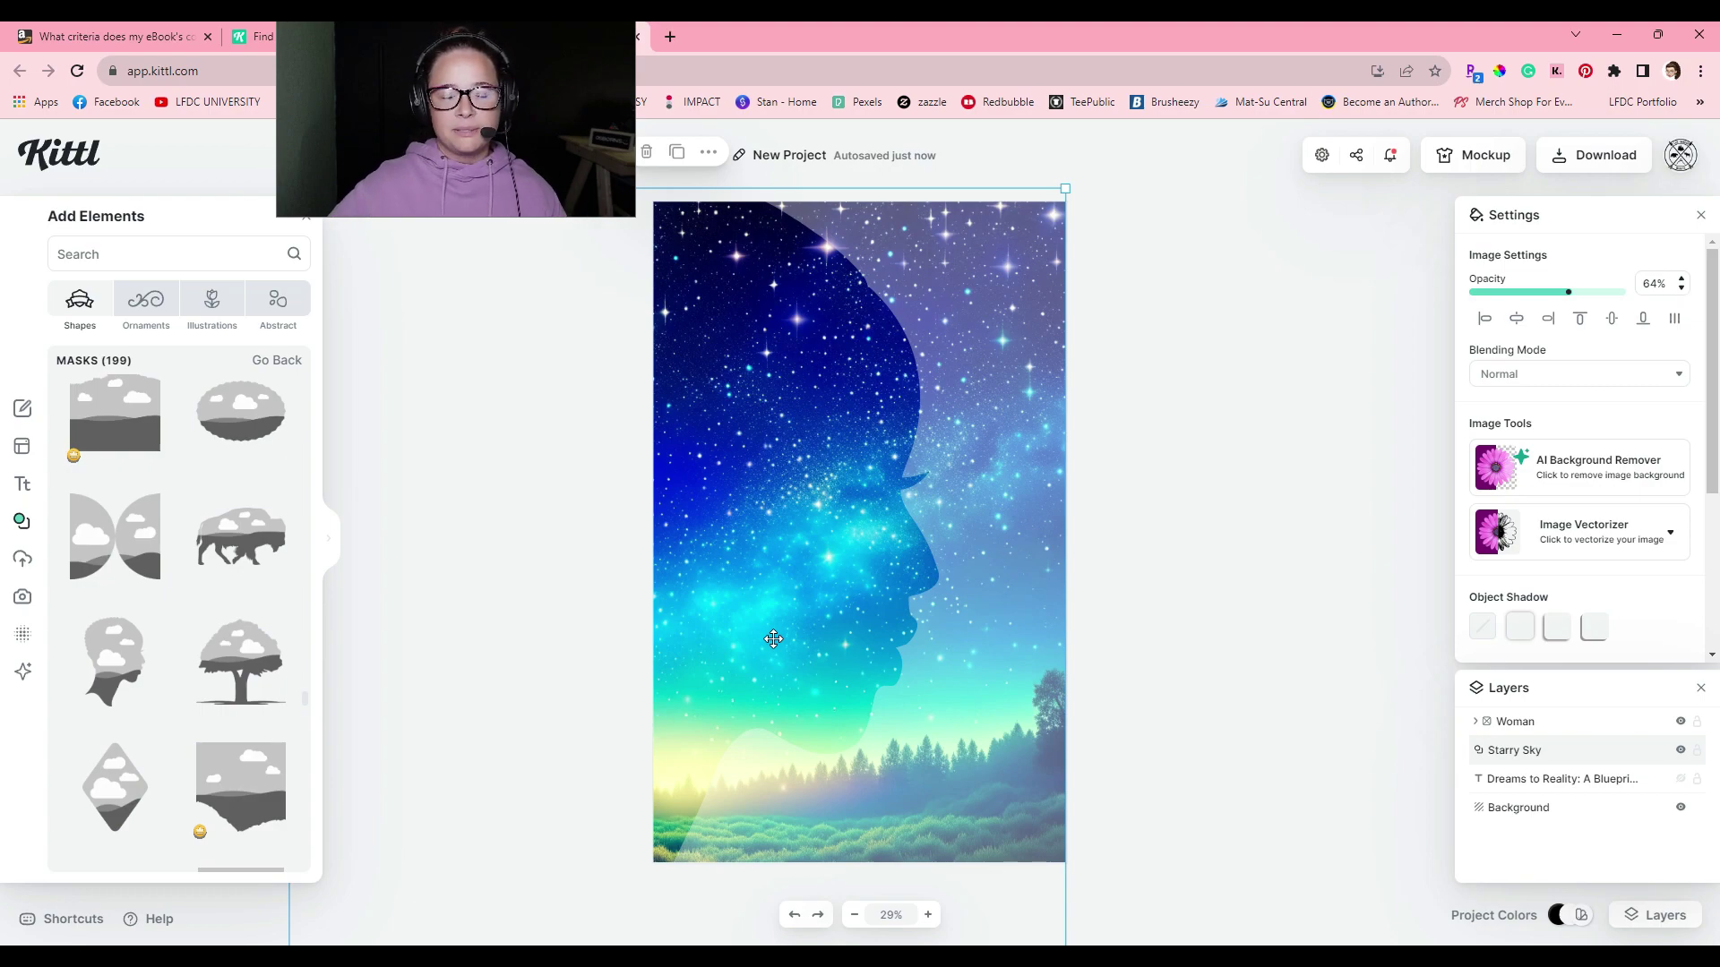
Unhide the title text, bring its layer above the Woman group, and set its color to white (ffffff).
key("Escape")
left_click(1680, 778)
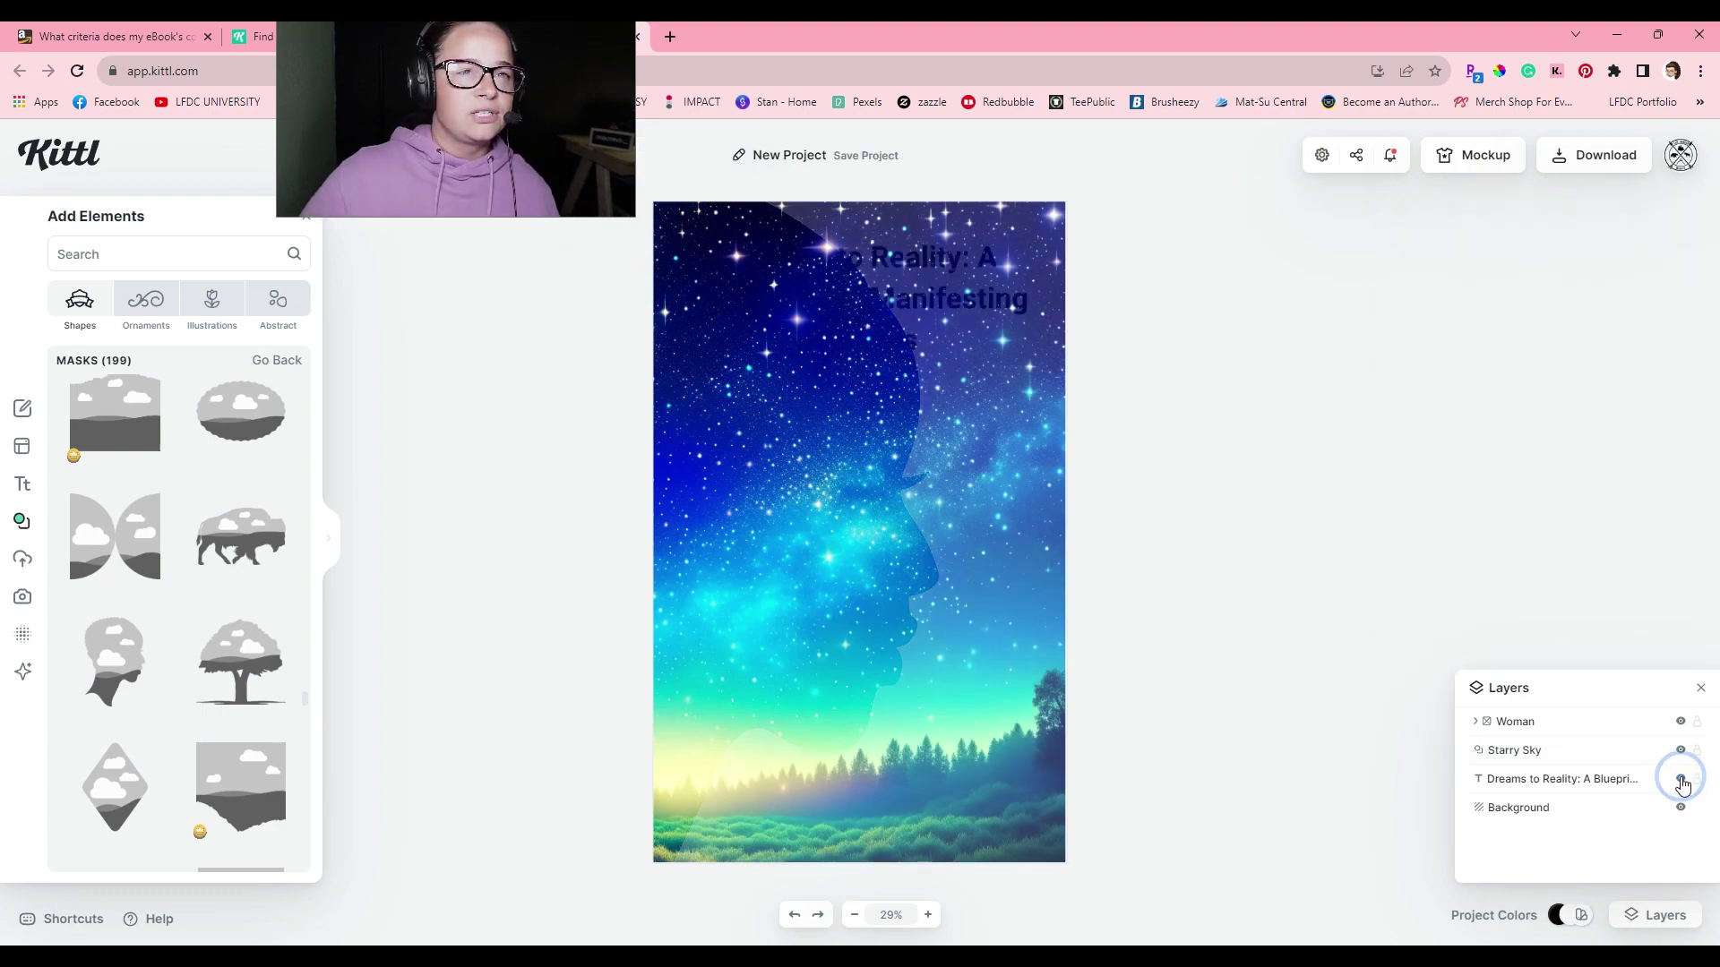
left_click_drag(1593, 791, 1594, 719)
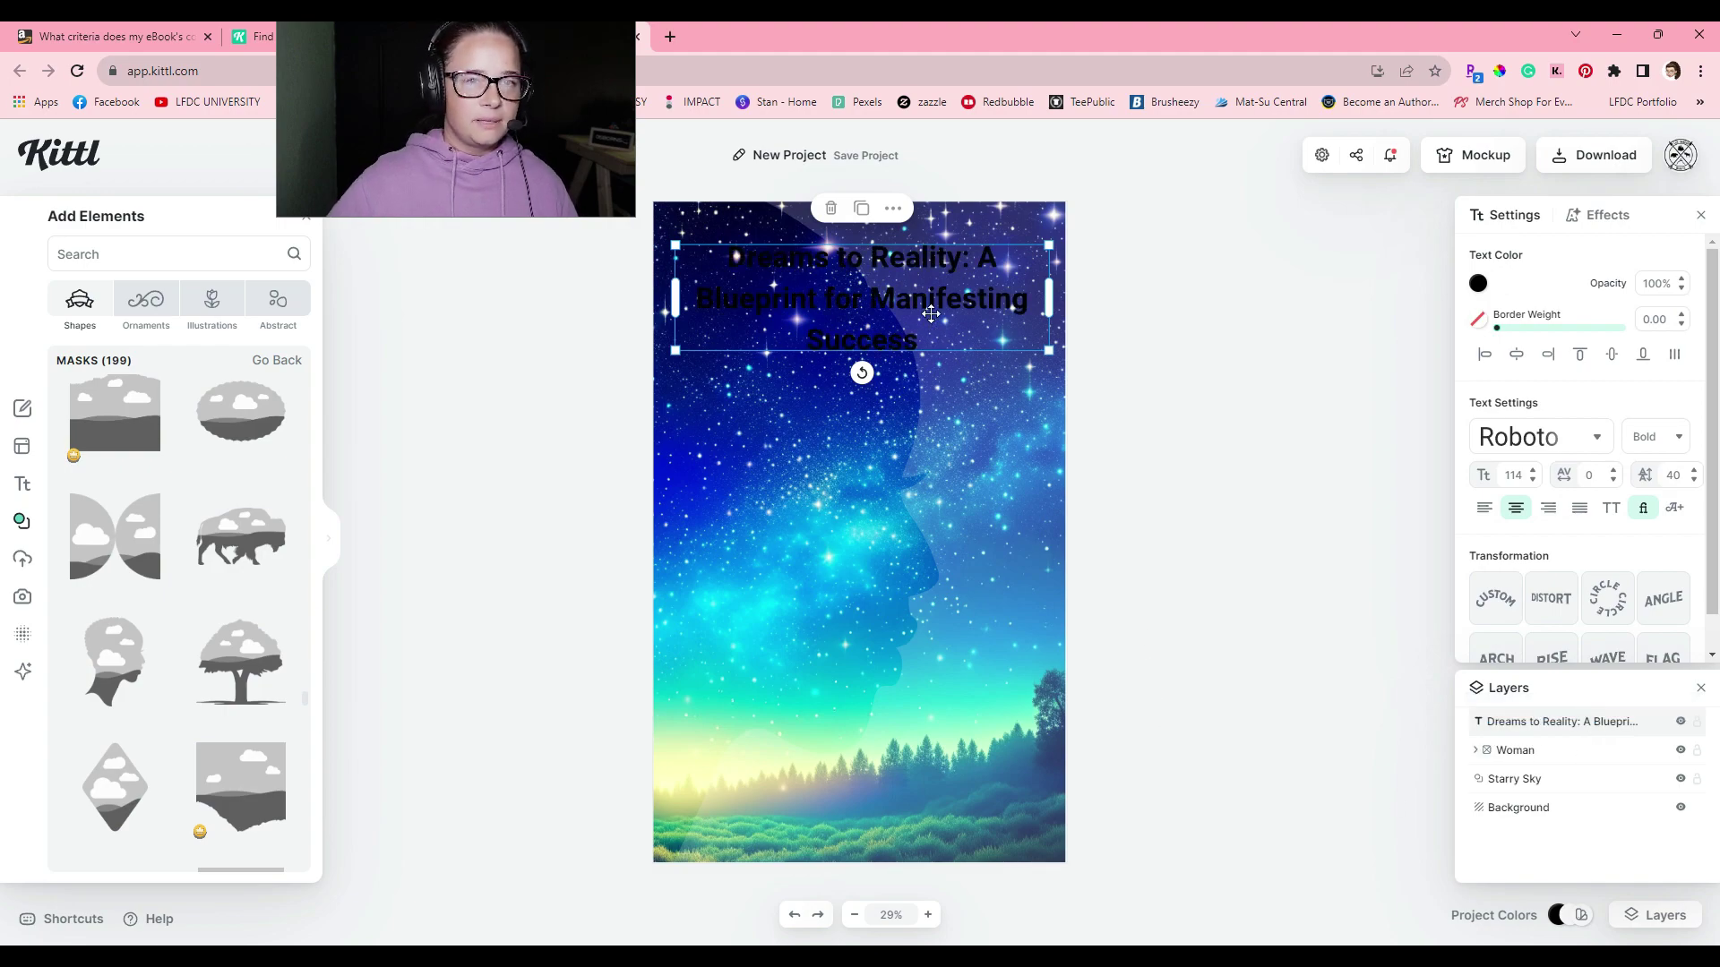
left_click(1477, 283)
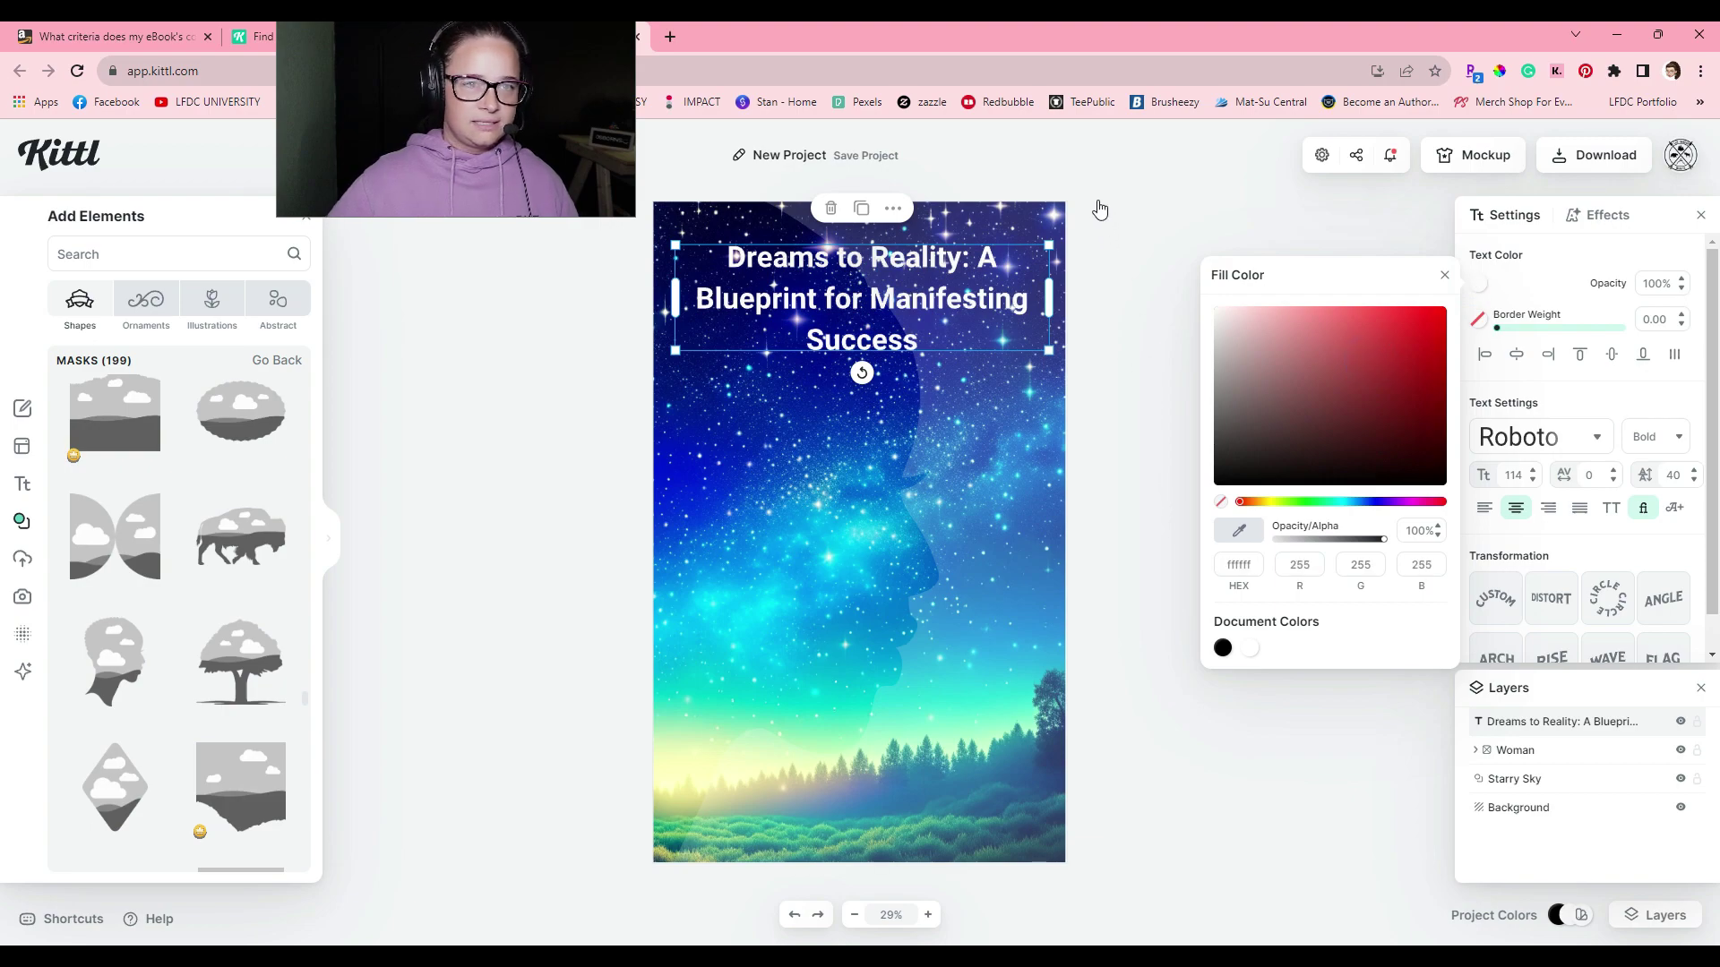
left_click(1103, 533)
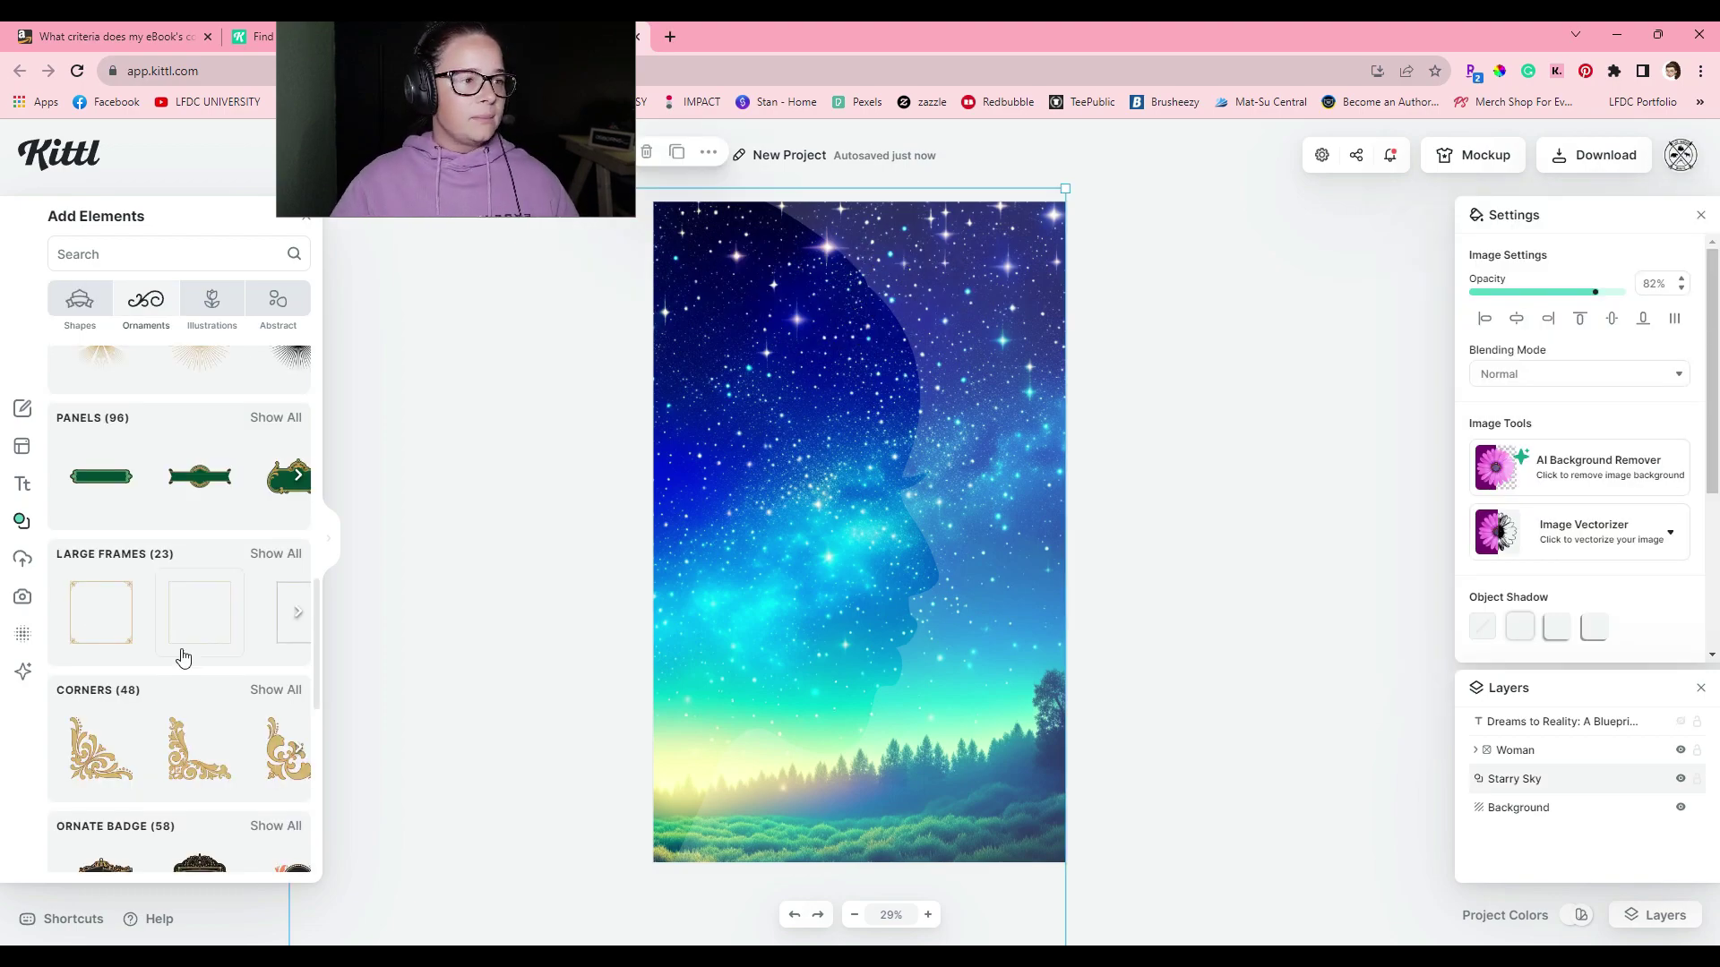
Try adding a gold portrait frame with ornate corners from the Large Frames ornaments and enlarging it over the cover.
left_click(258, 555)
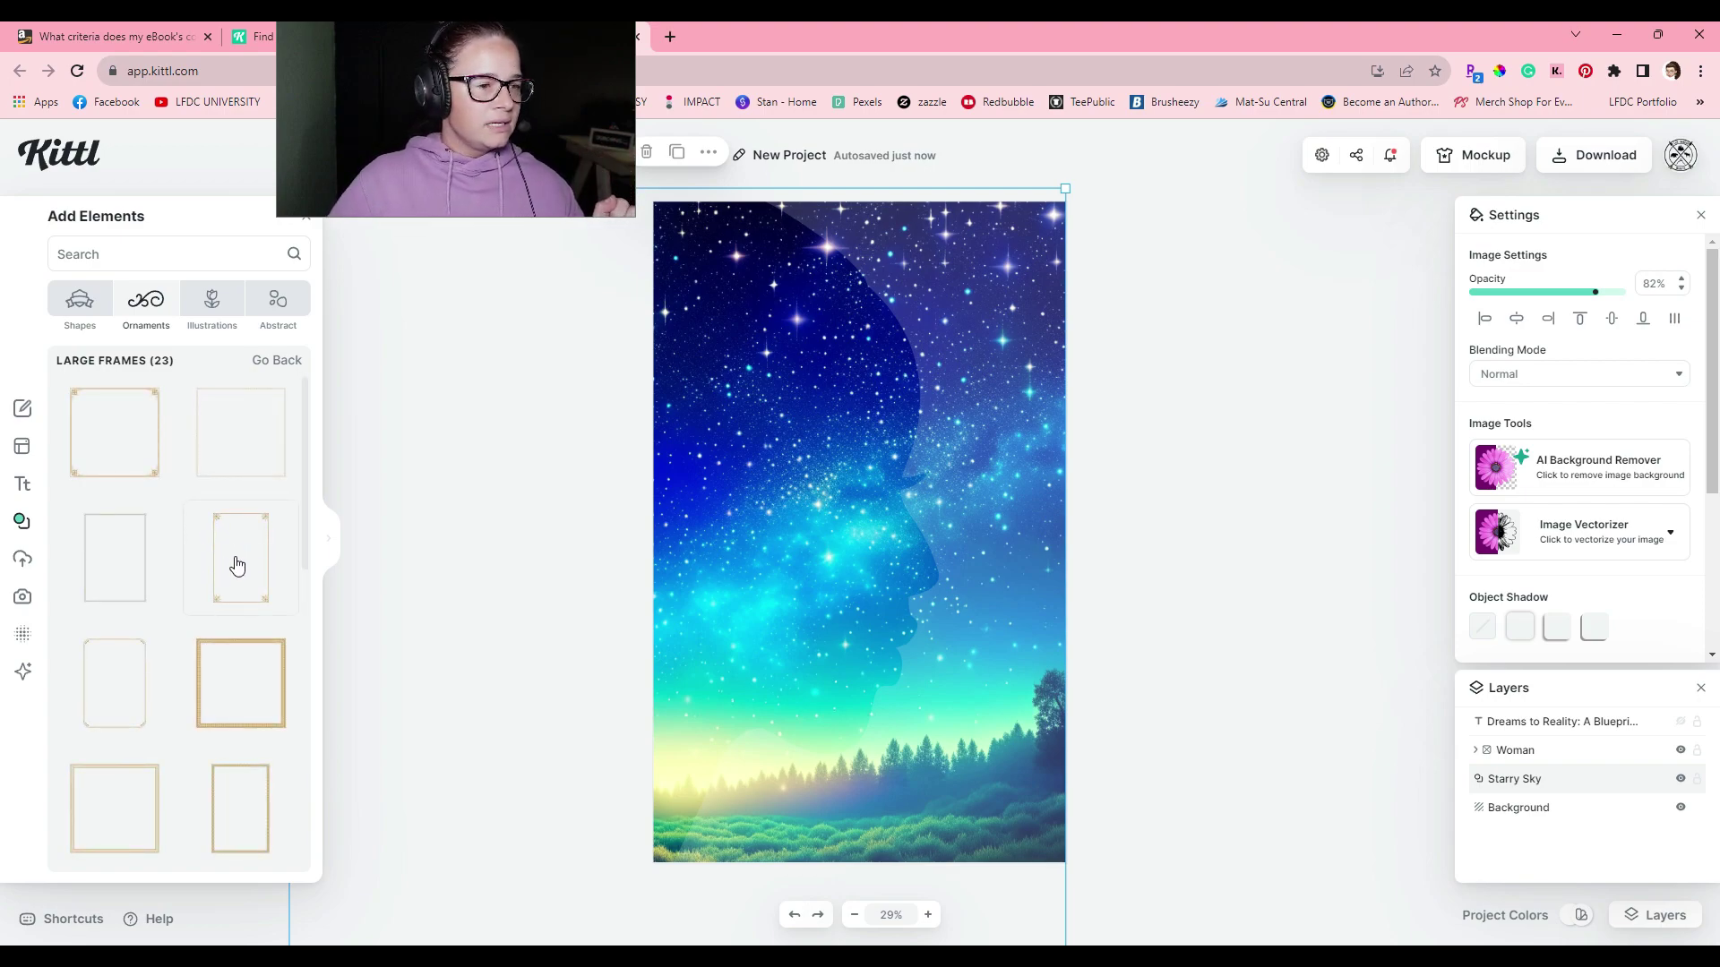
scroll(235, 566, "down", 5)
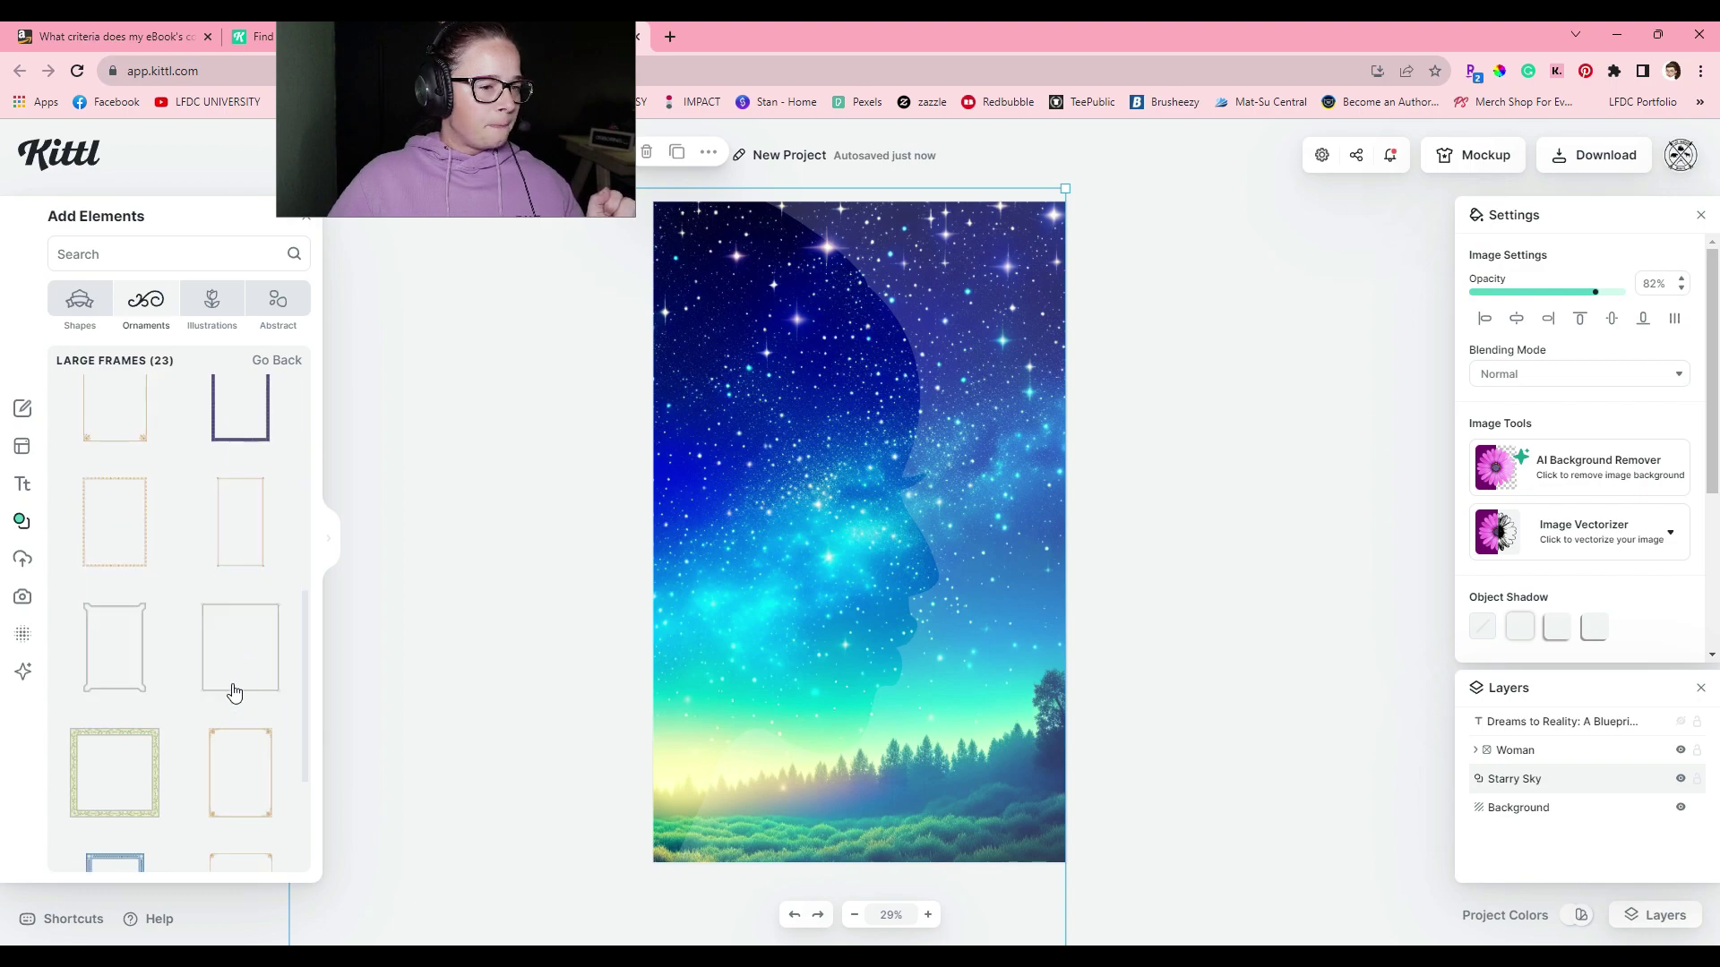
scroll(235, 694, "down", 4)
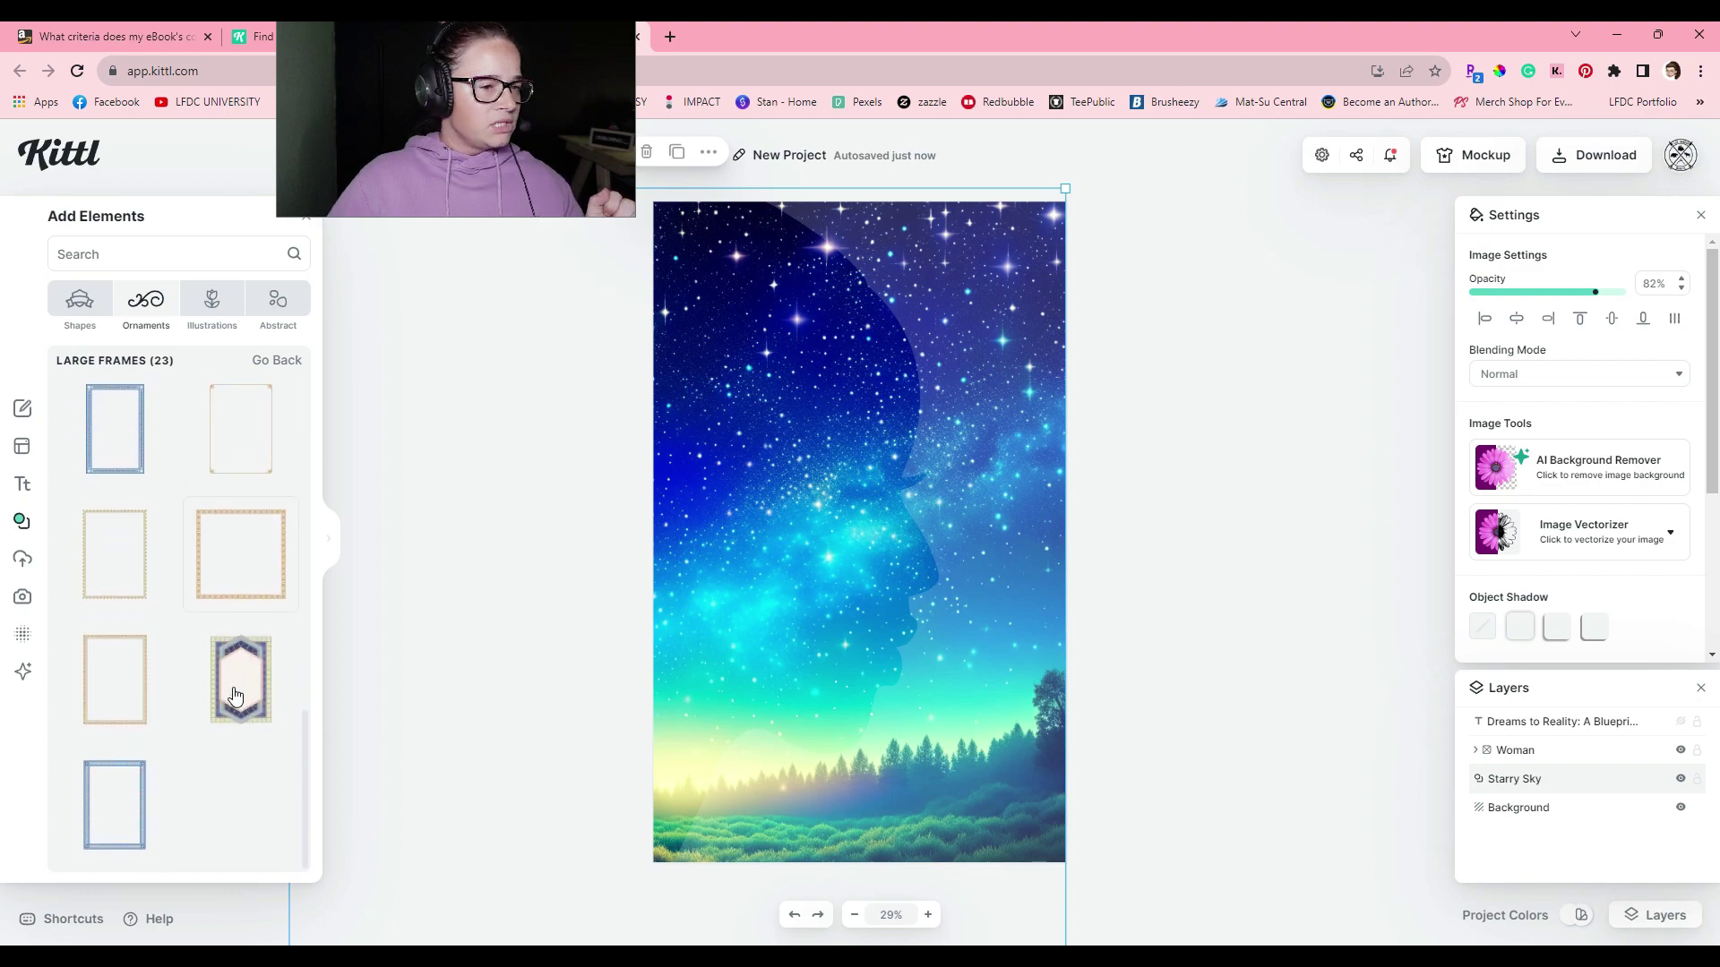
scroll(239, 696, "up", 5)
scroll(238, 696, "up", 3)
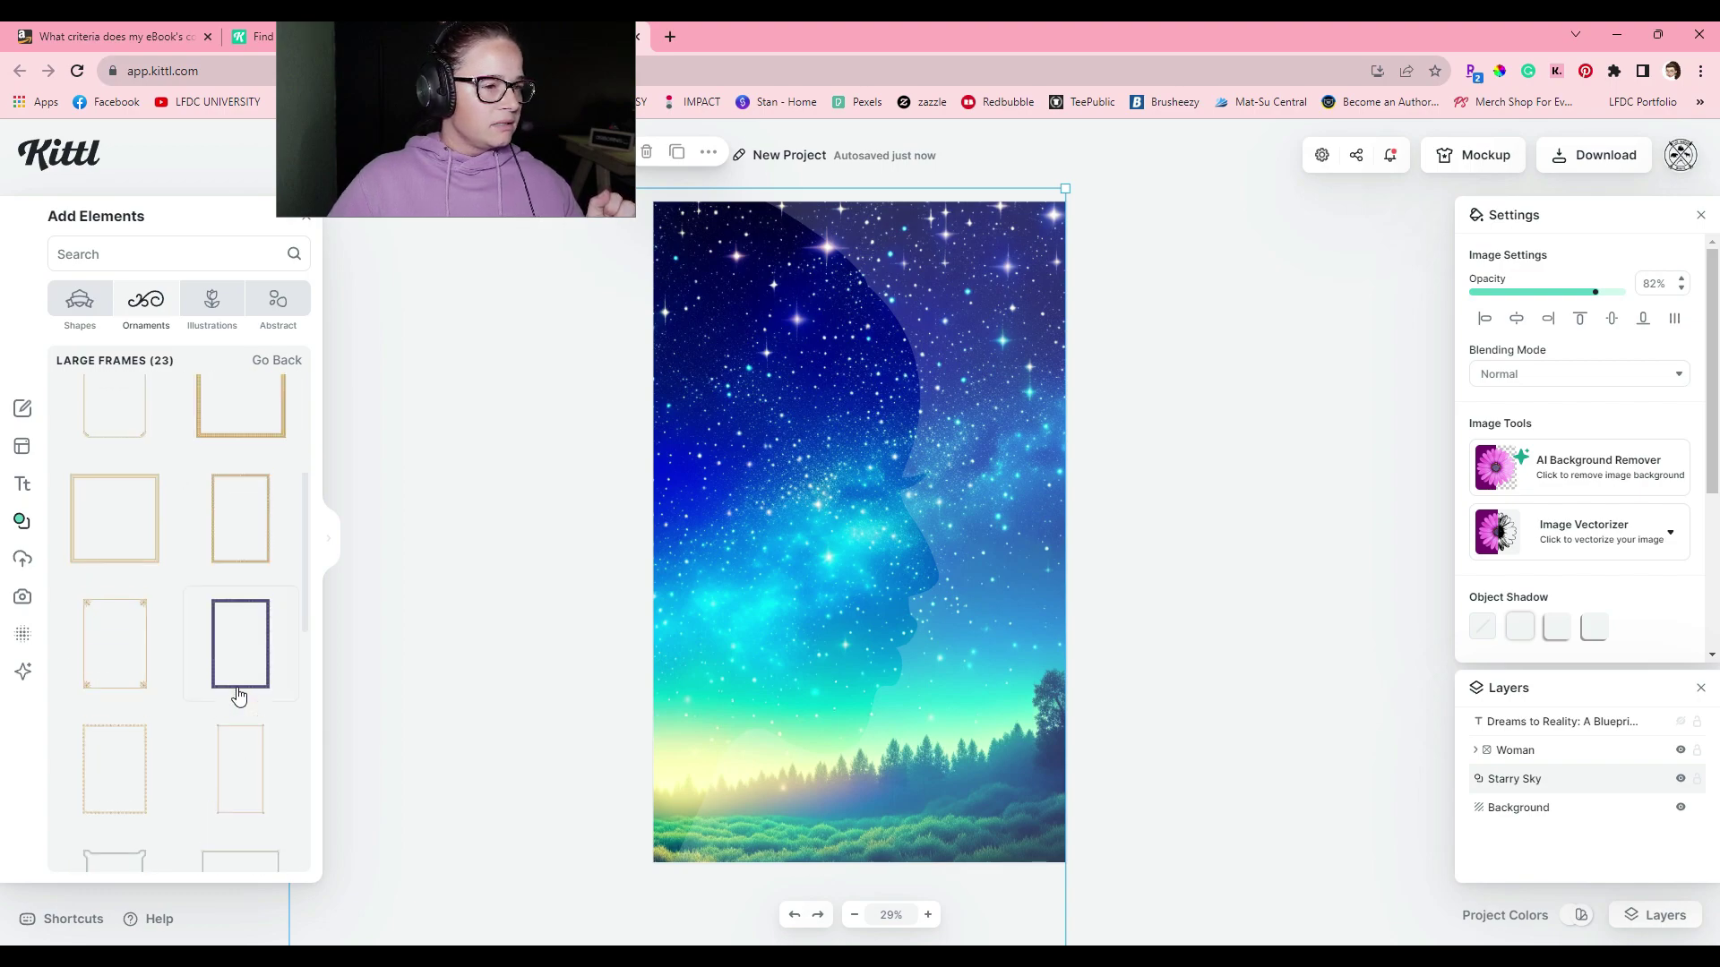
left_click(118, 643)
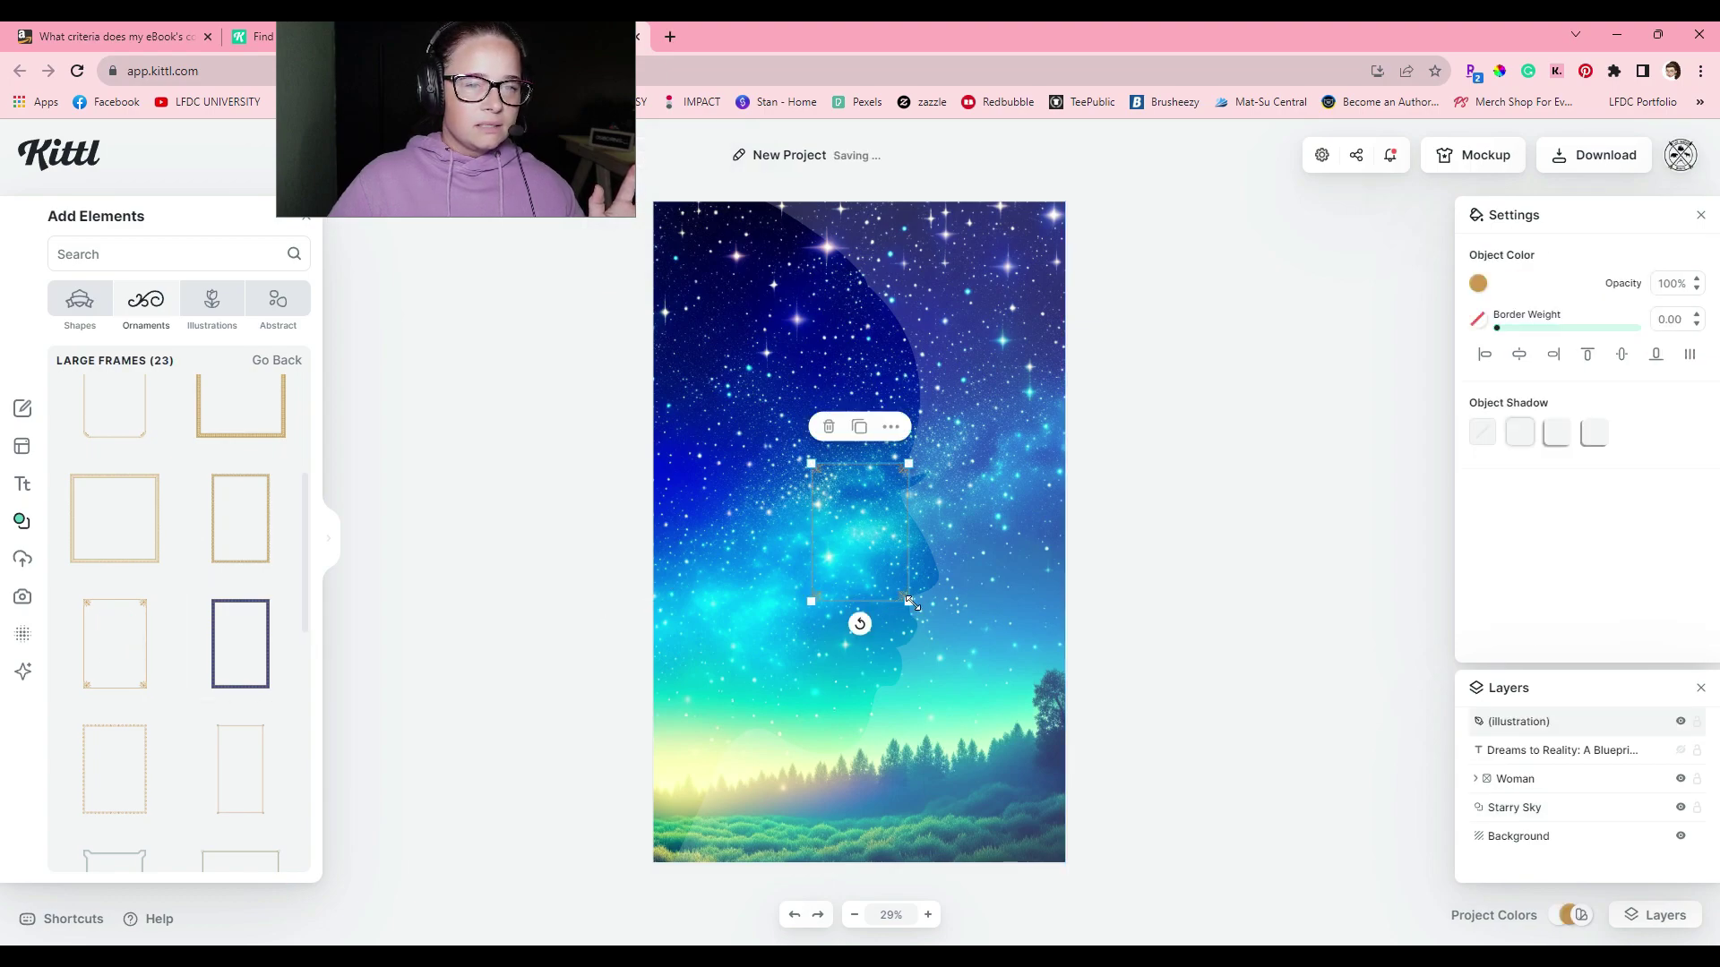
left_click_drag(912, 605, 1156, 878)
left_click(828, 574)
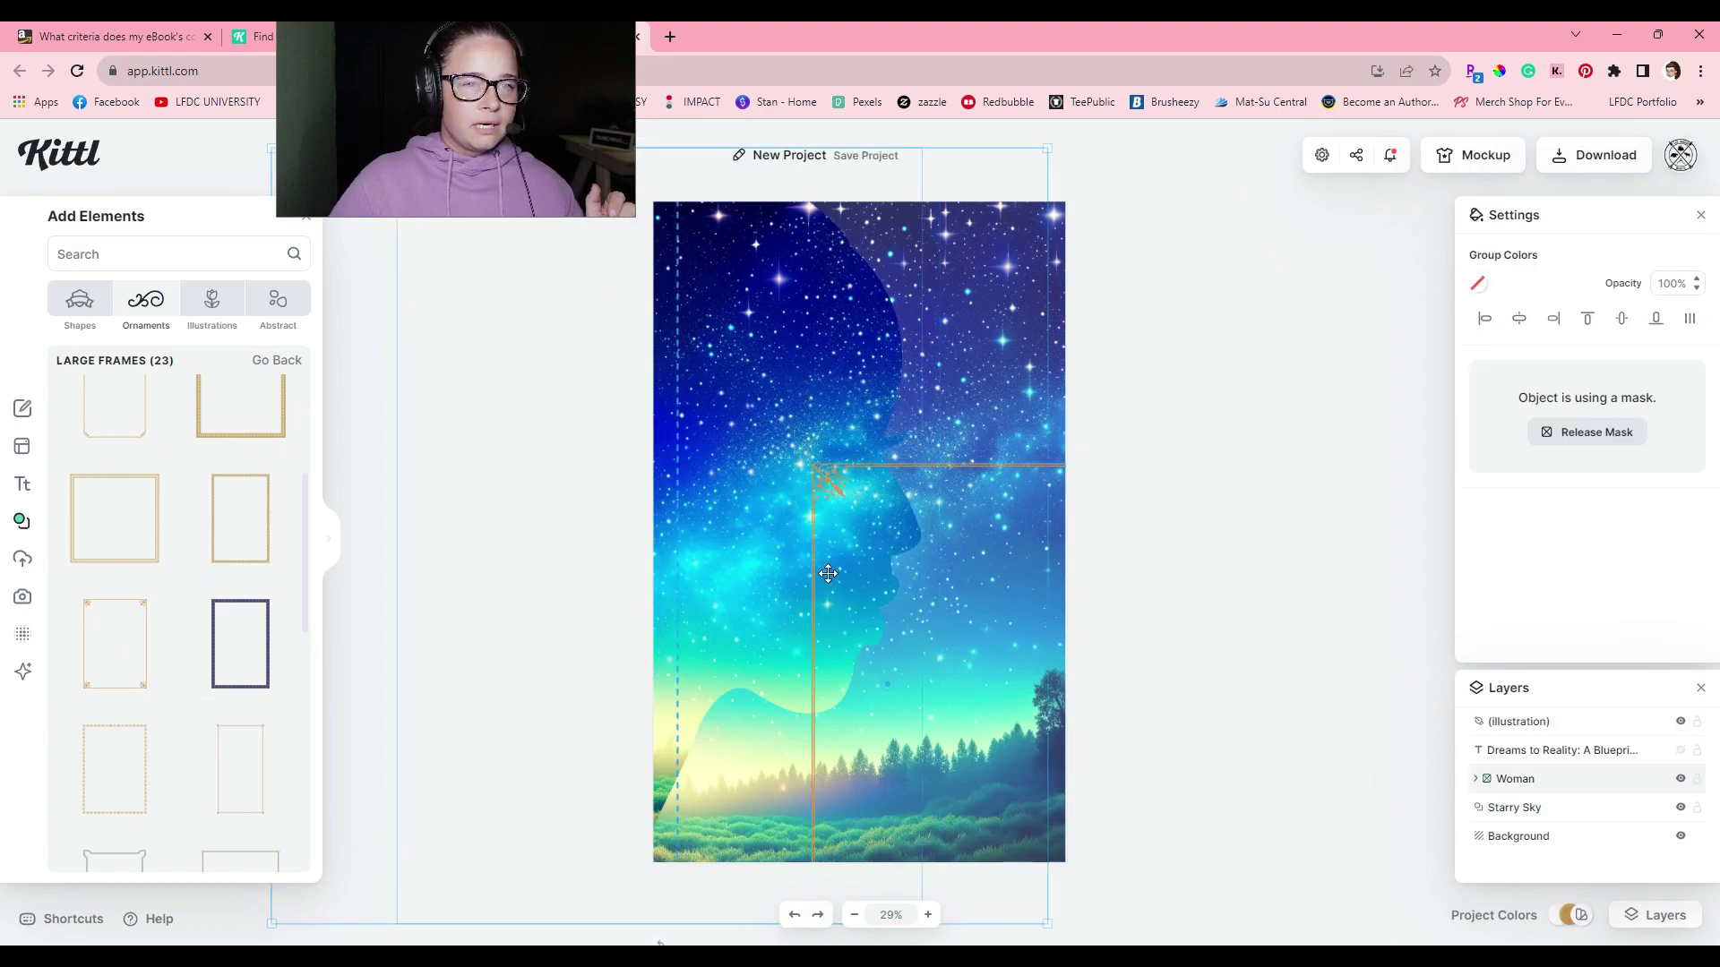
left_click_drag(829, 573, 765, 540)
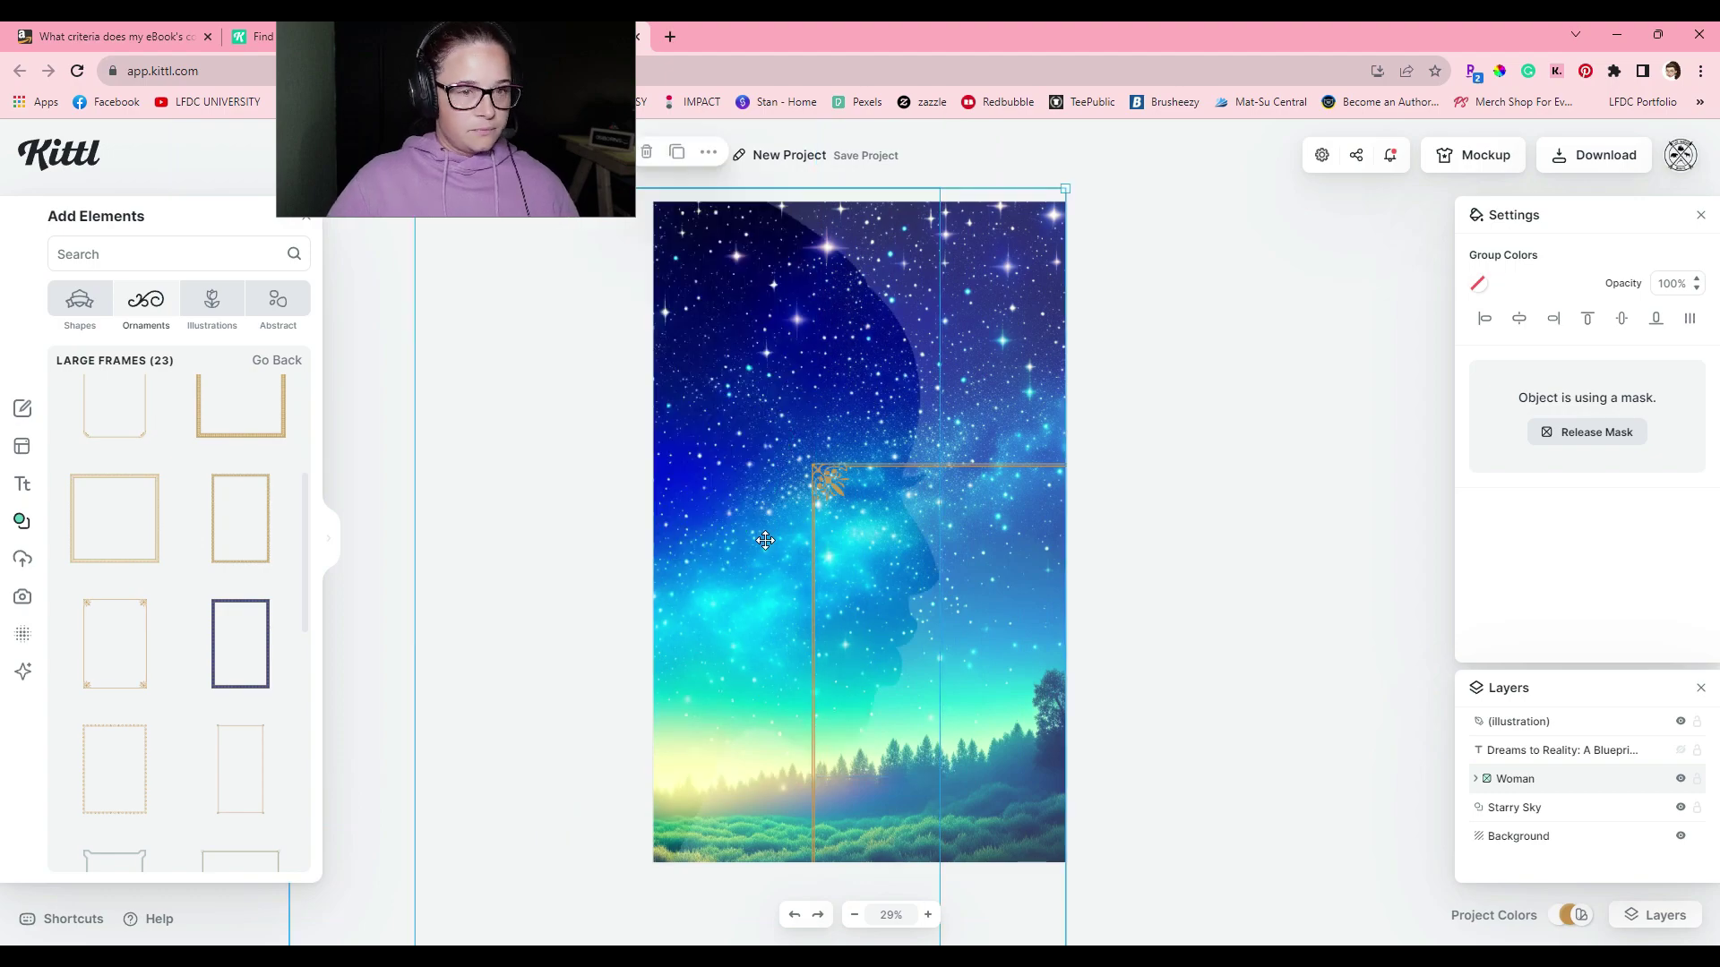
Lock the Woman group and the Starry Sky layer against accidental movement.
left_click(1032, 465)
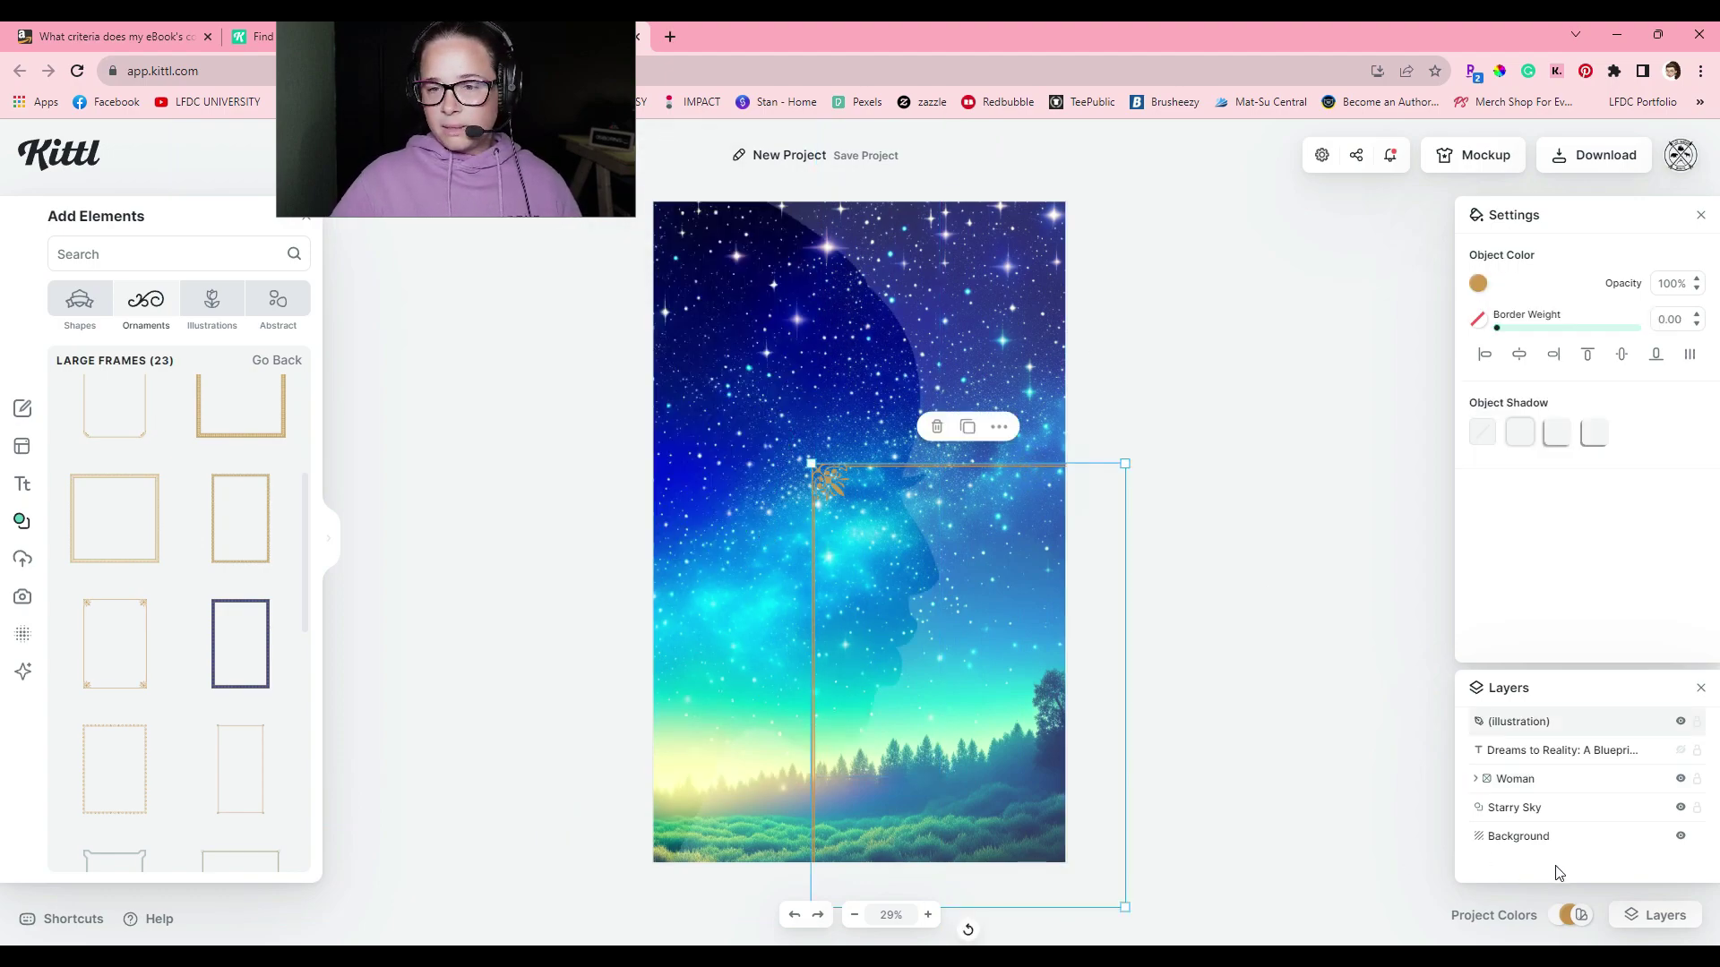
left_click(1593, 779)
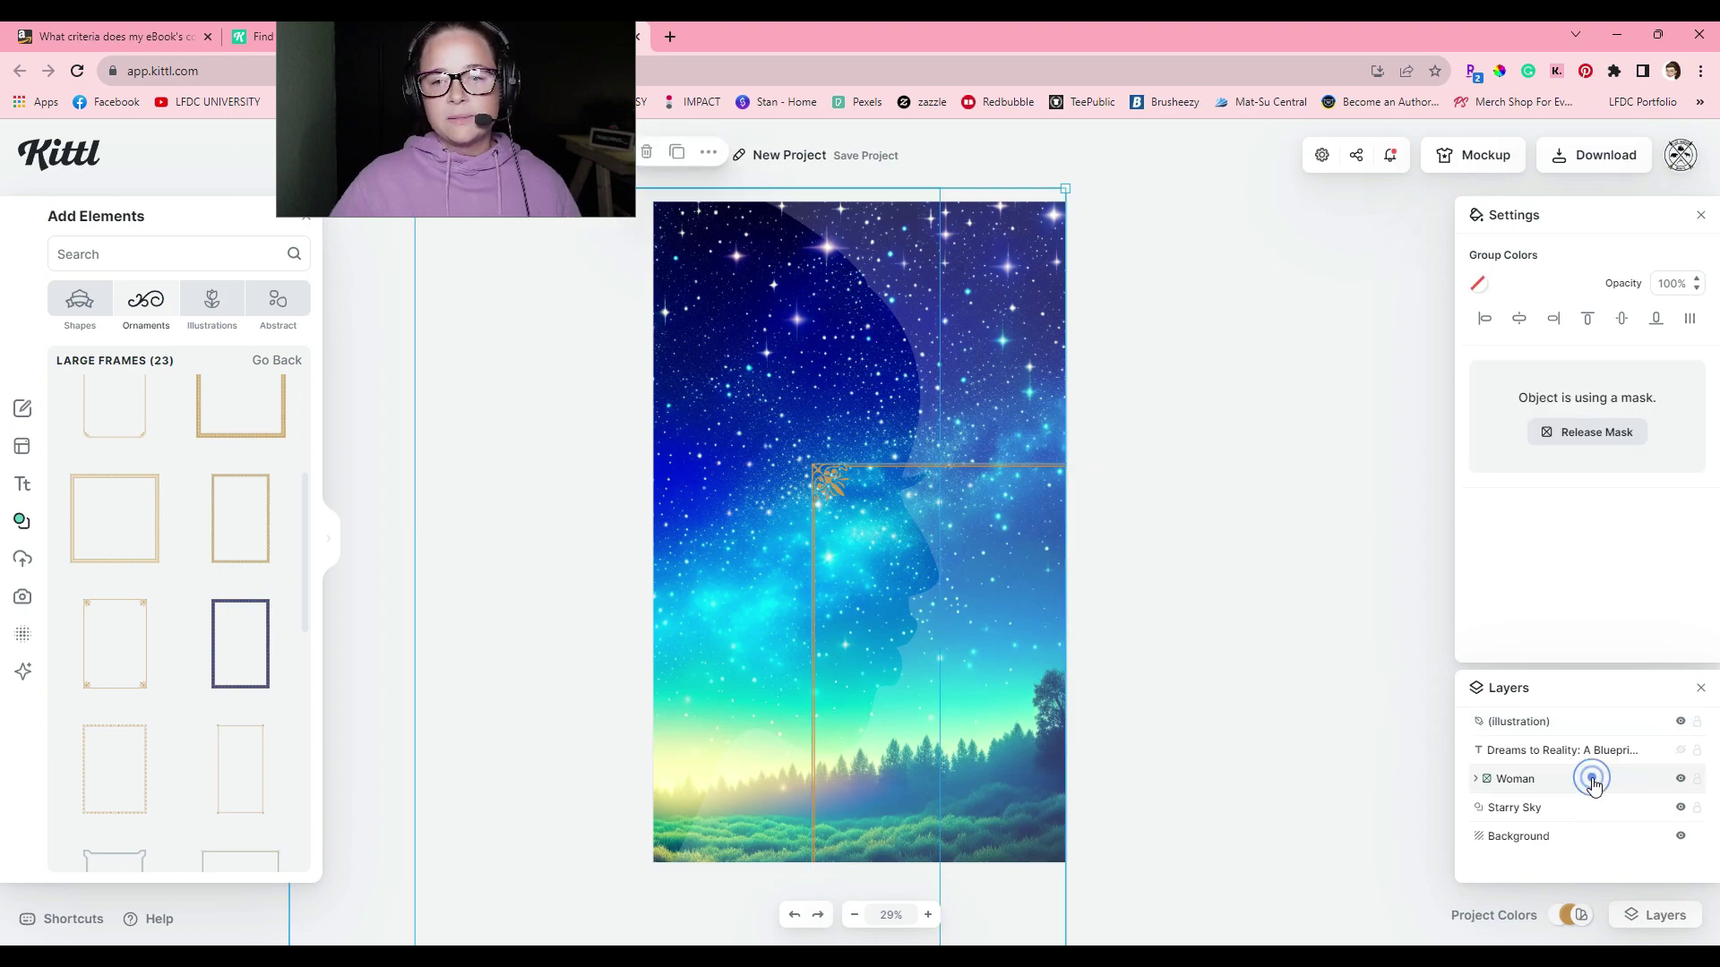
left_click(1697, 781)
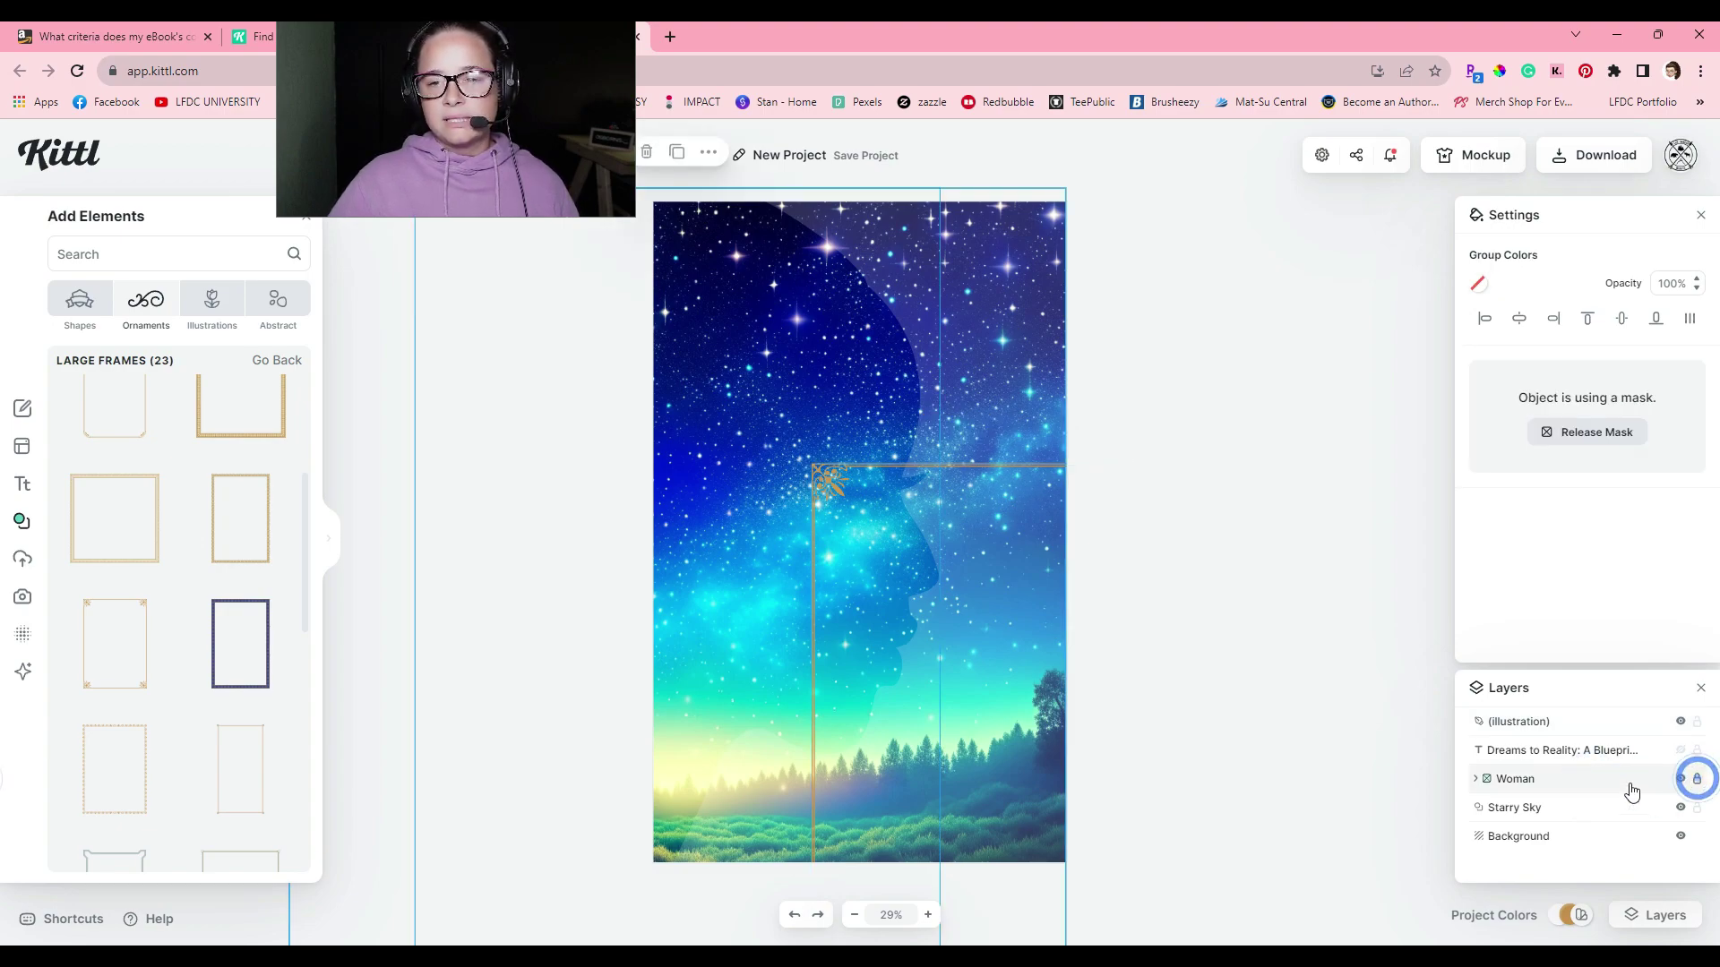
left_click(1697, 809)
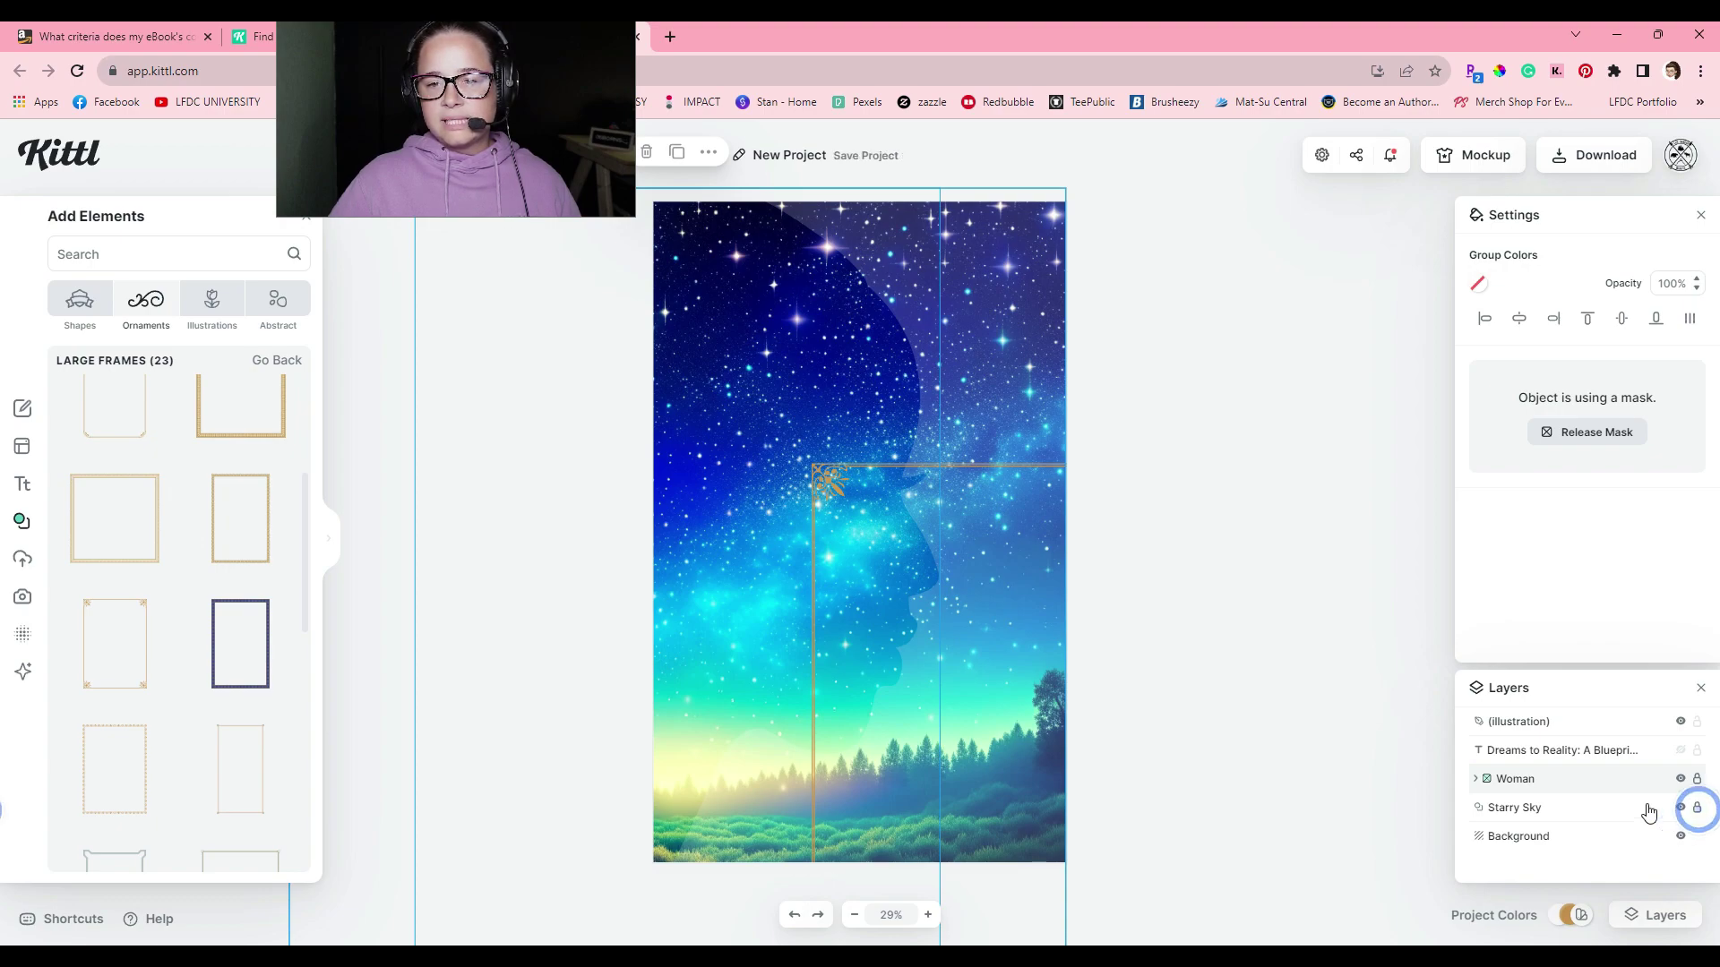
Align the gold frame with the cover's upper-left corner and scale it to the cover's full width.
left_click(1610, 721)
left_click(1014, 665)
left_click(983, 561)
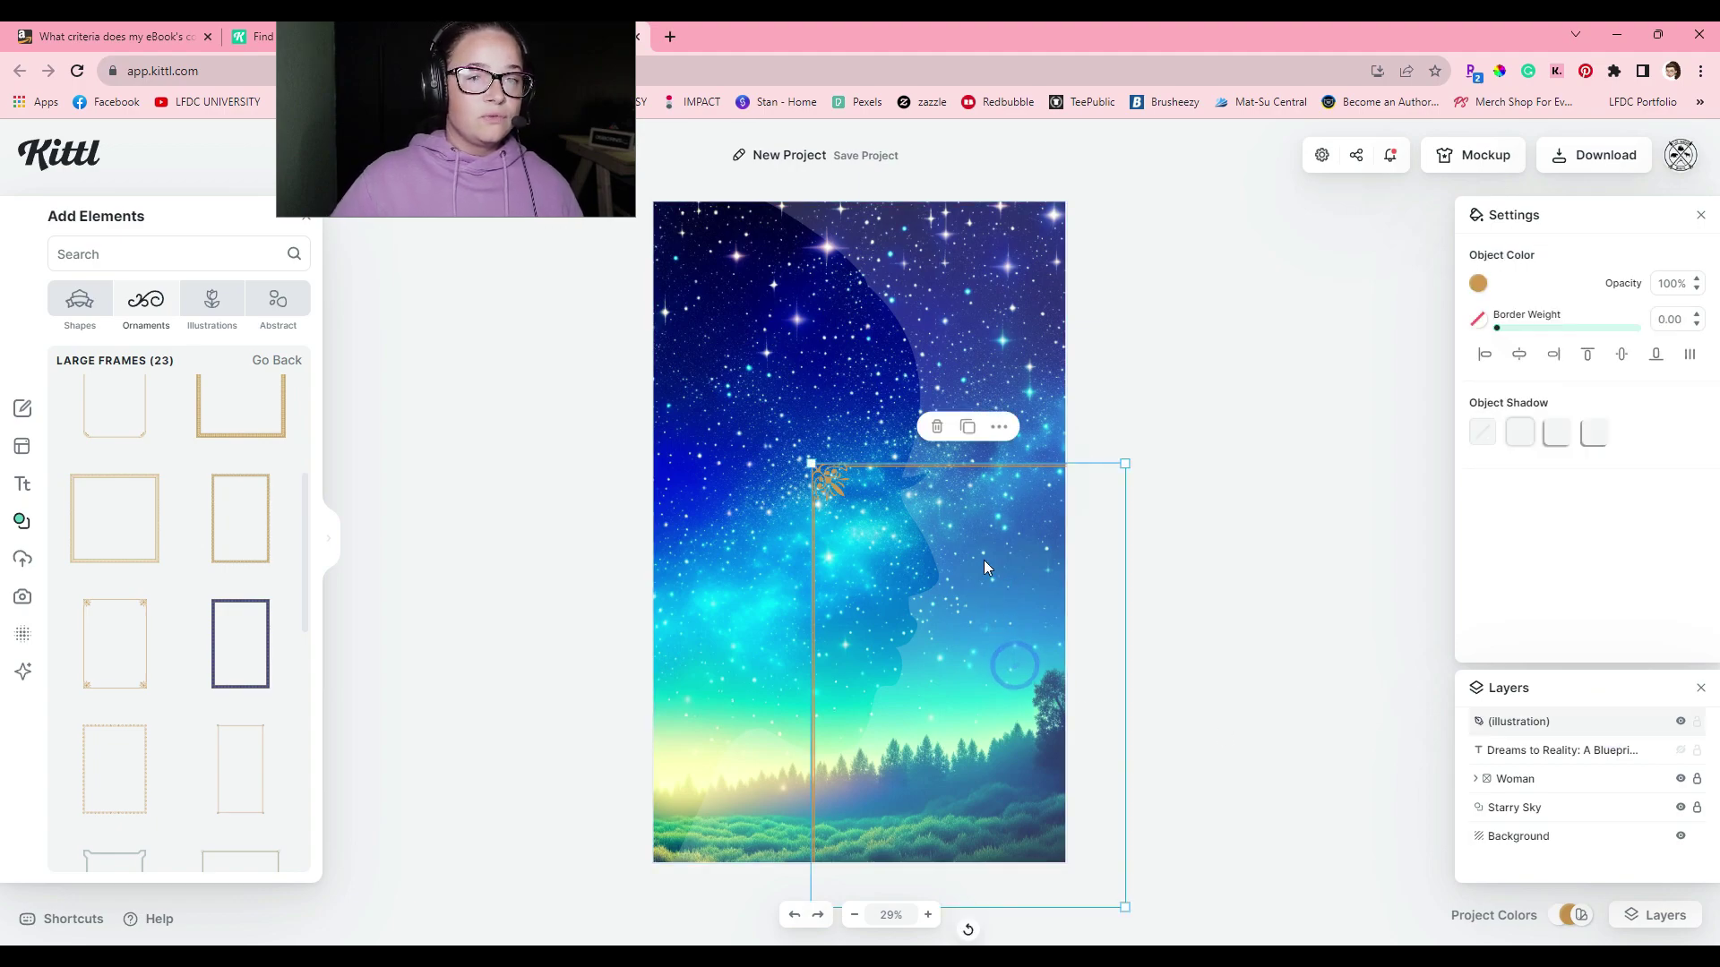
left_click_drag(965, 470, 810, 214)
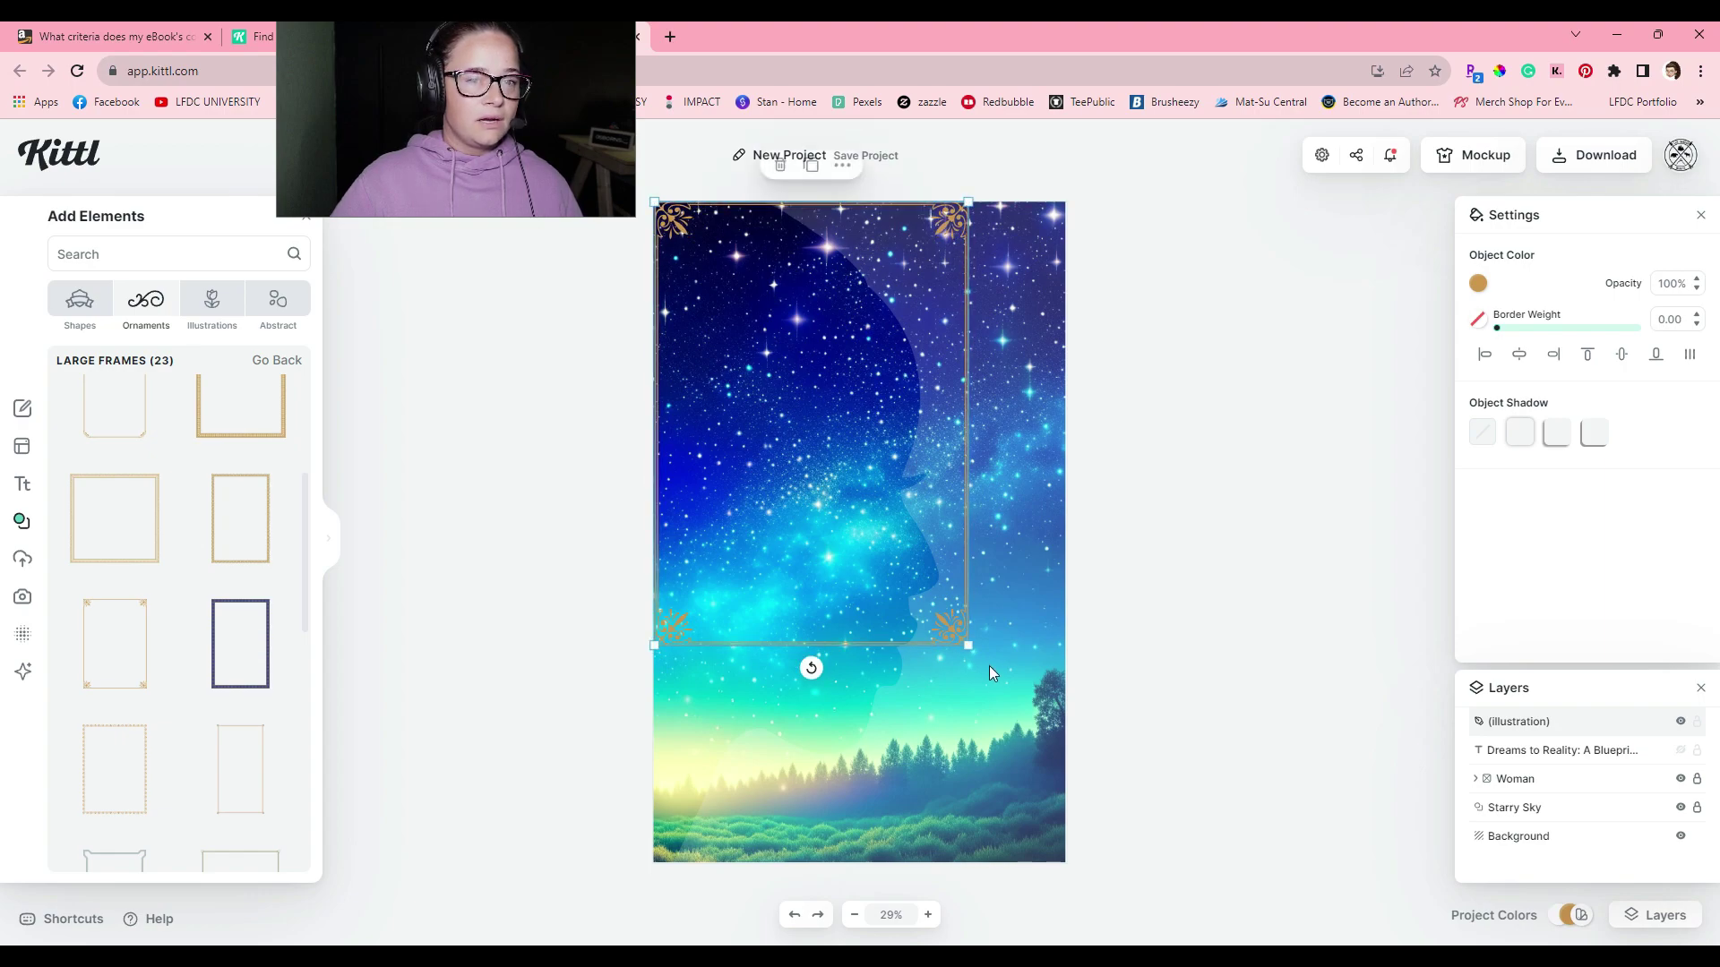
left_click_drag(968, 645, 1028, 812)
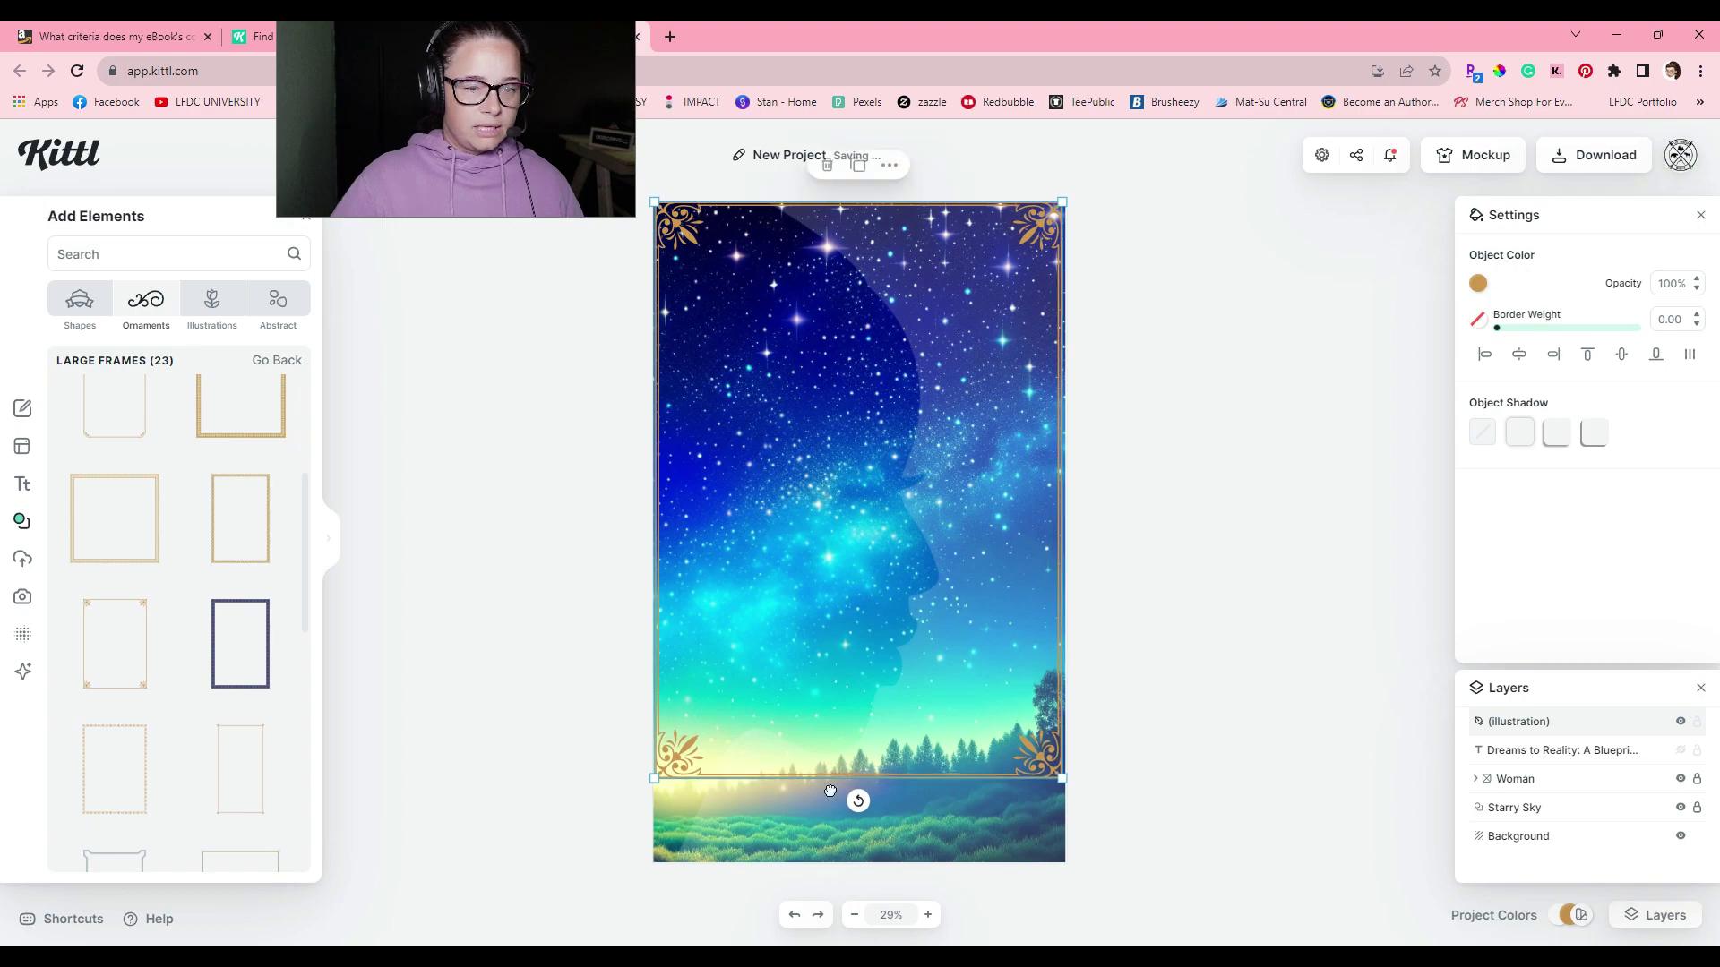
Delete the gold ornate frame from the cover.
left_click(870, 715)
left_click(858, 638)
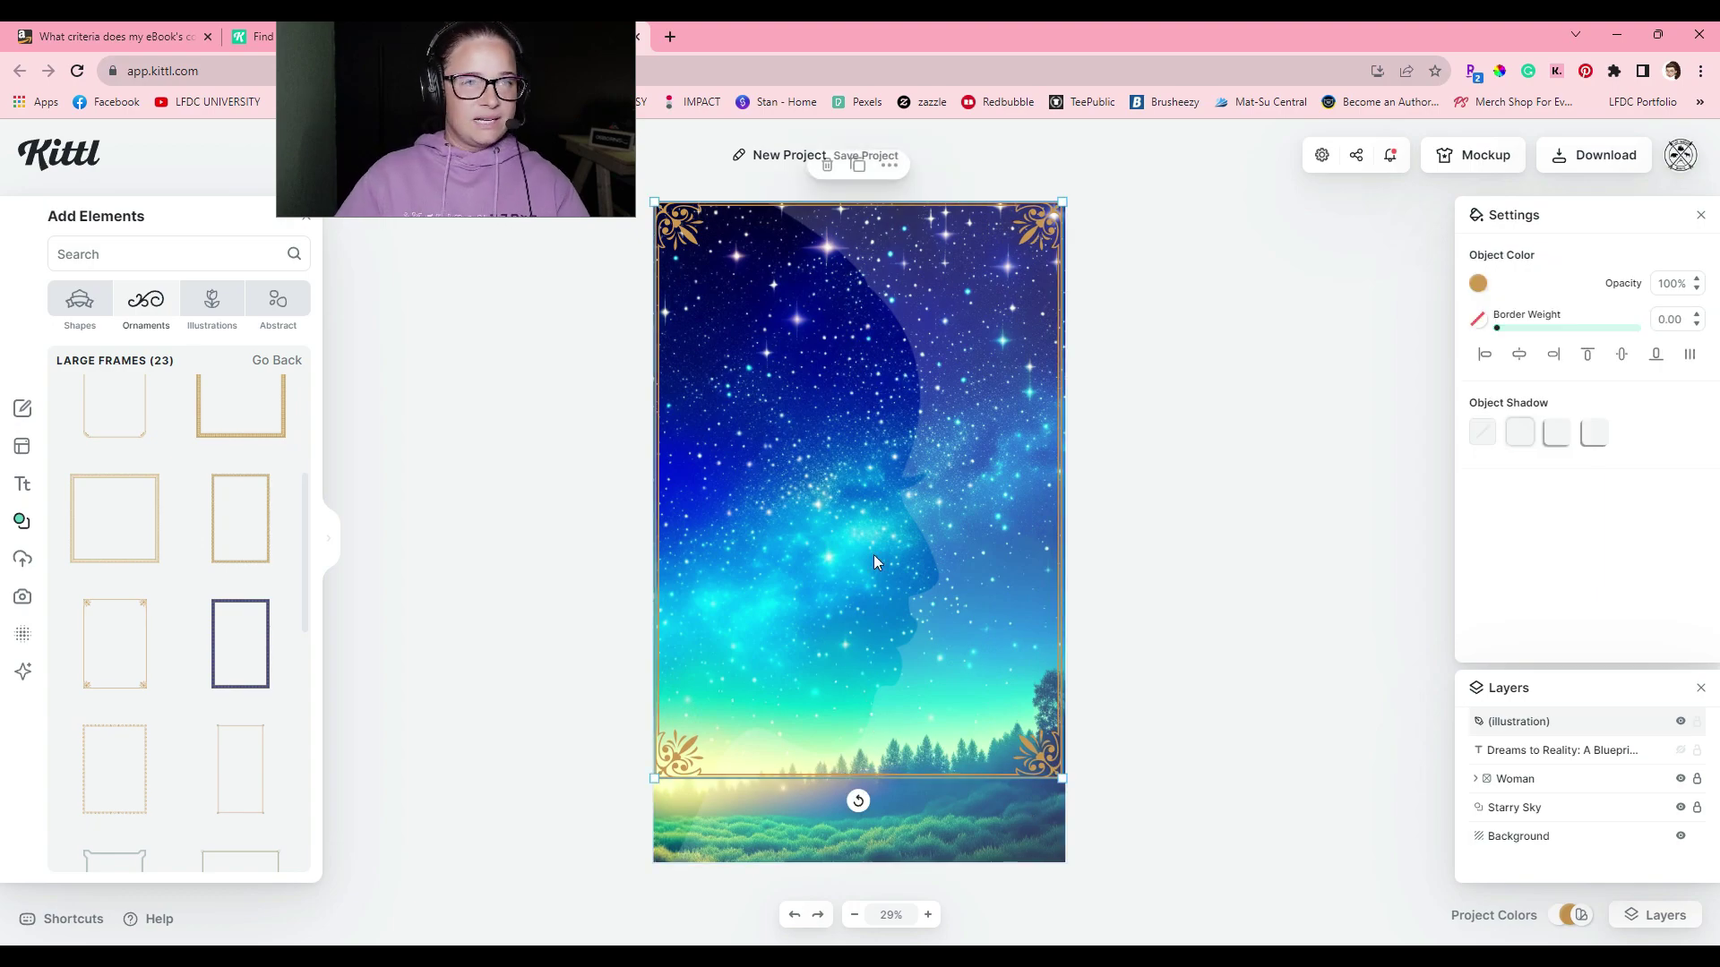
key("Delete")
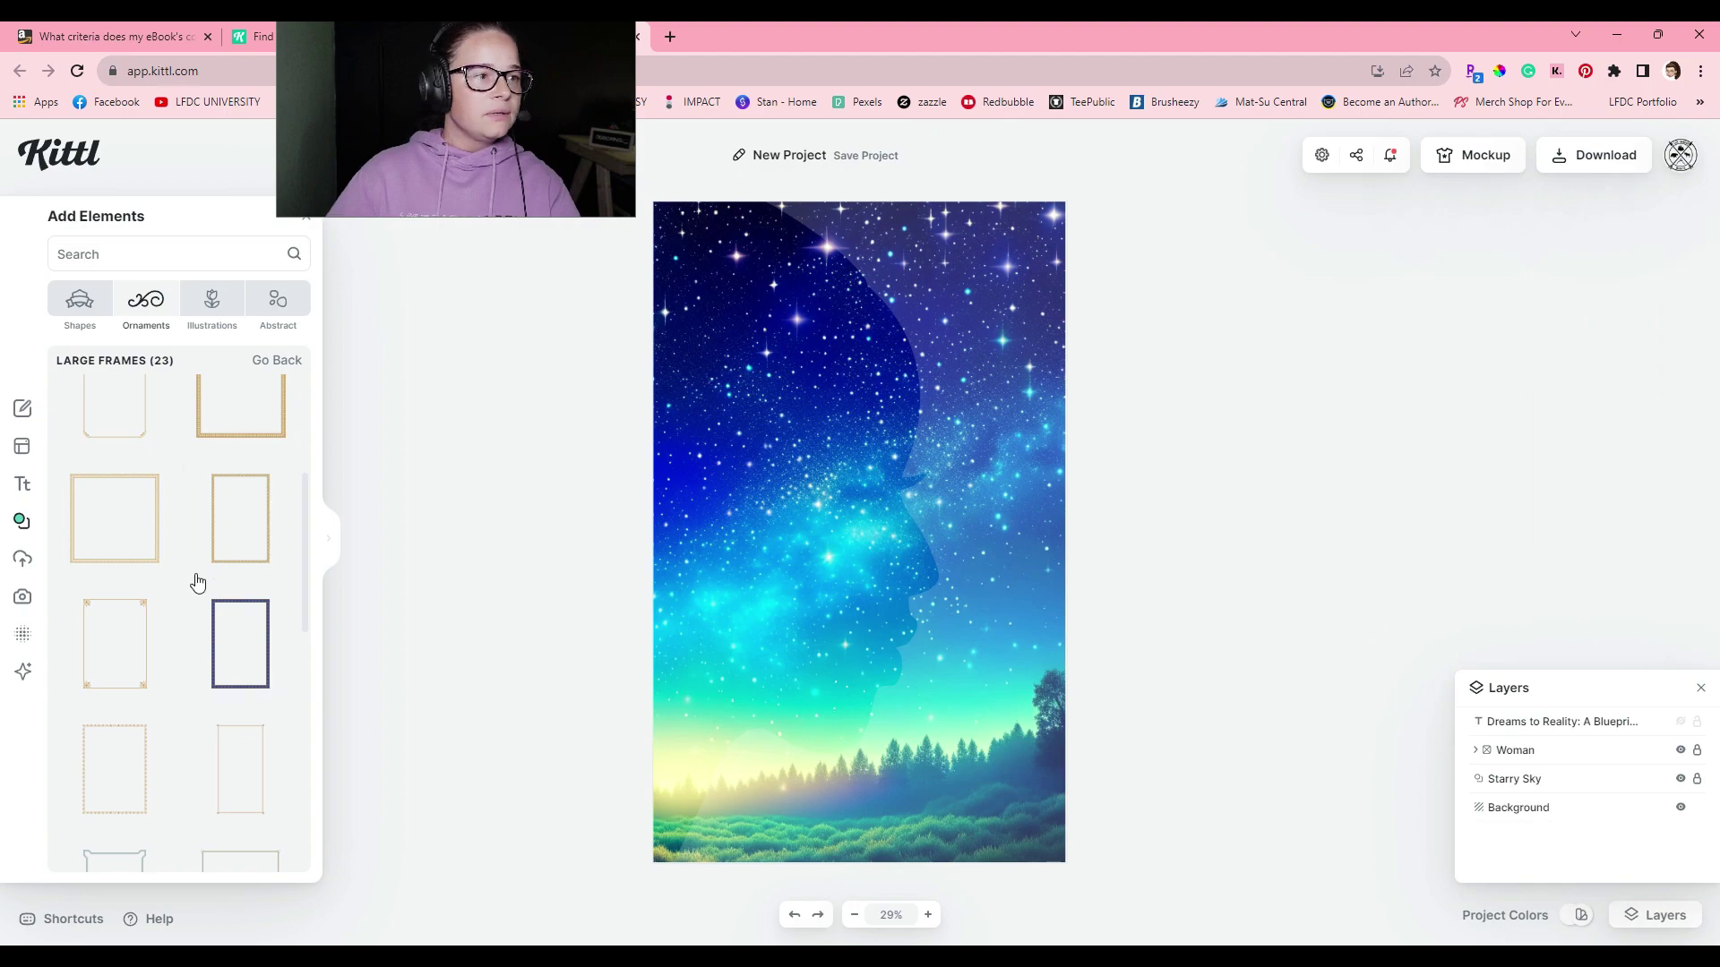
Add a gold filigree corner ornament with a hanging arrow tip, place it in the cover's upper-left corner and enlarge it slightly.
scroll(199, 587, "up", 3)
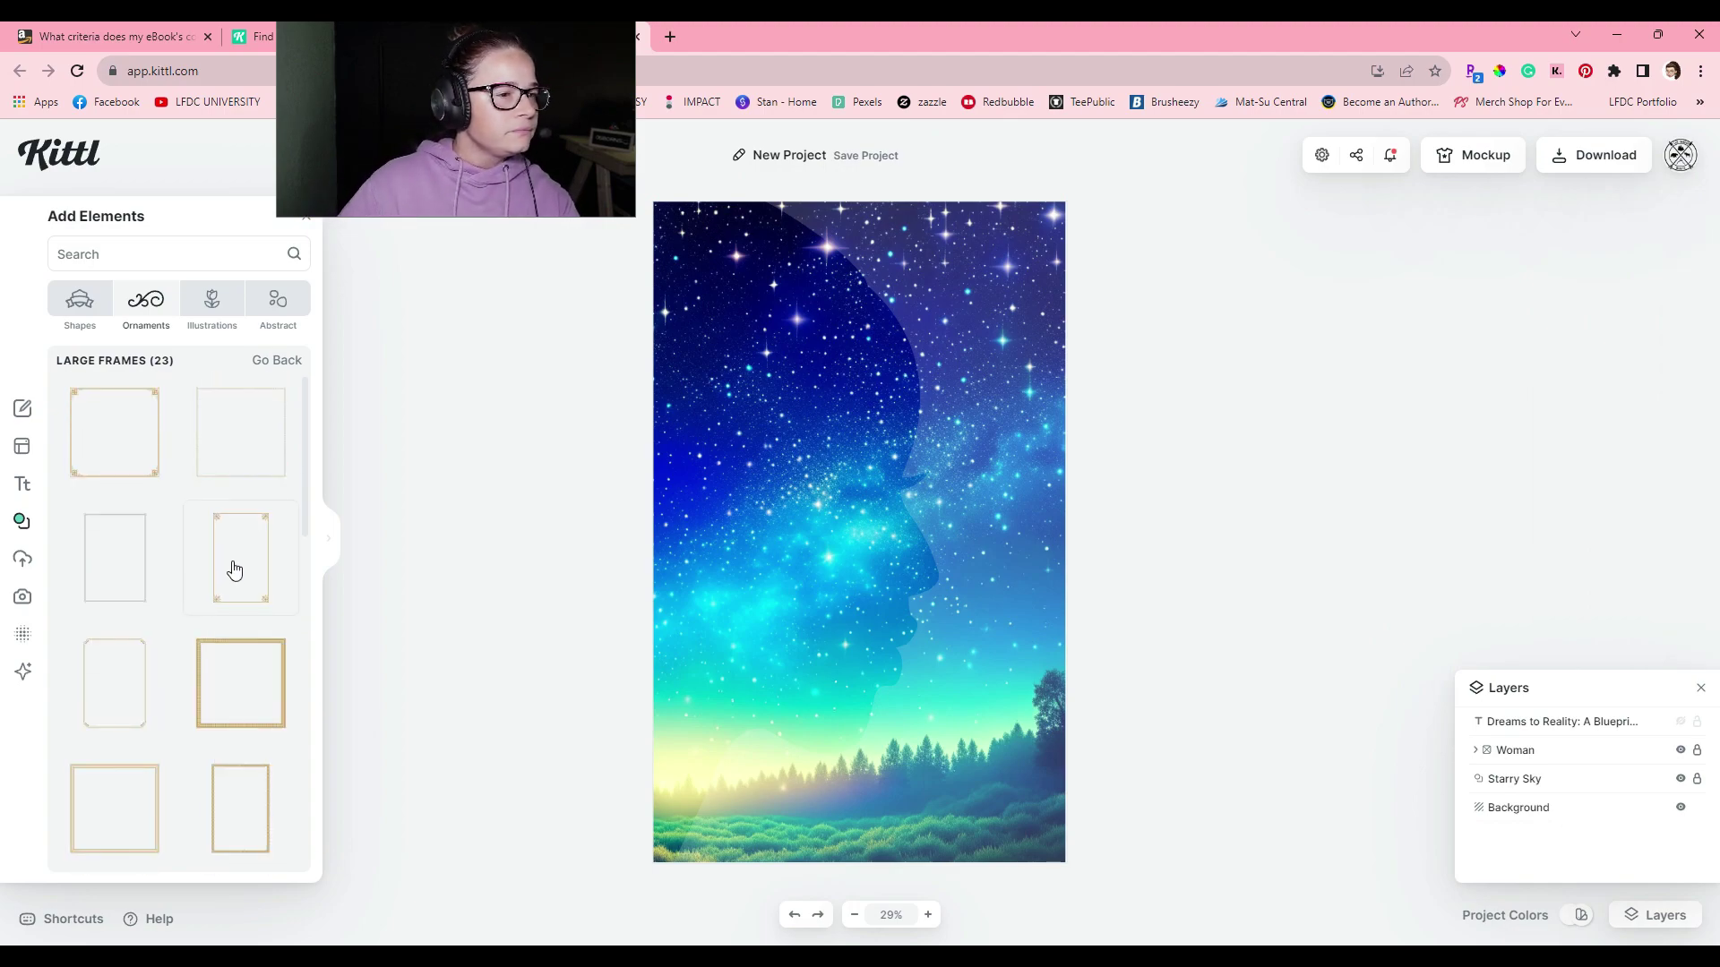
left_click(278, 360)
scroll(289, 360, "up", 2)
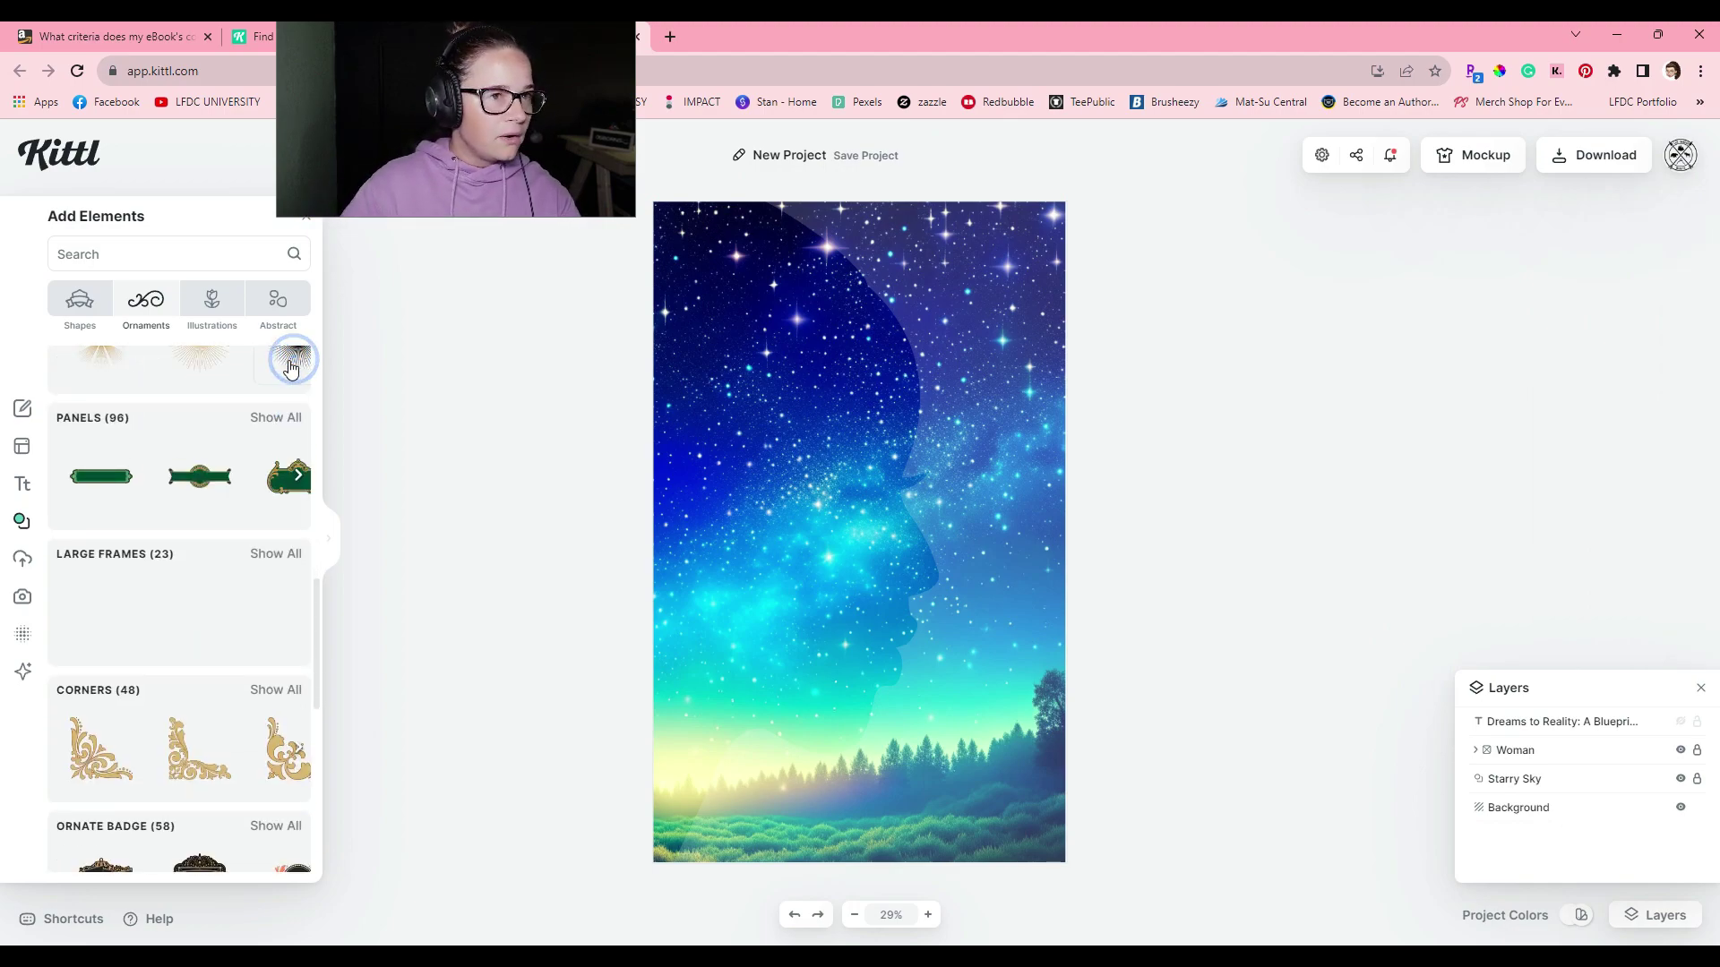
scroll(202, 691, "down", 2)
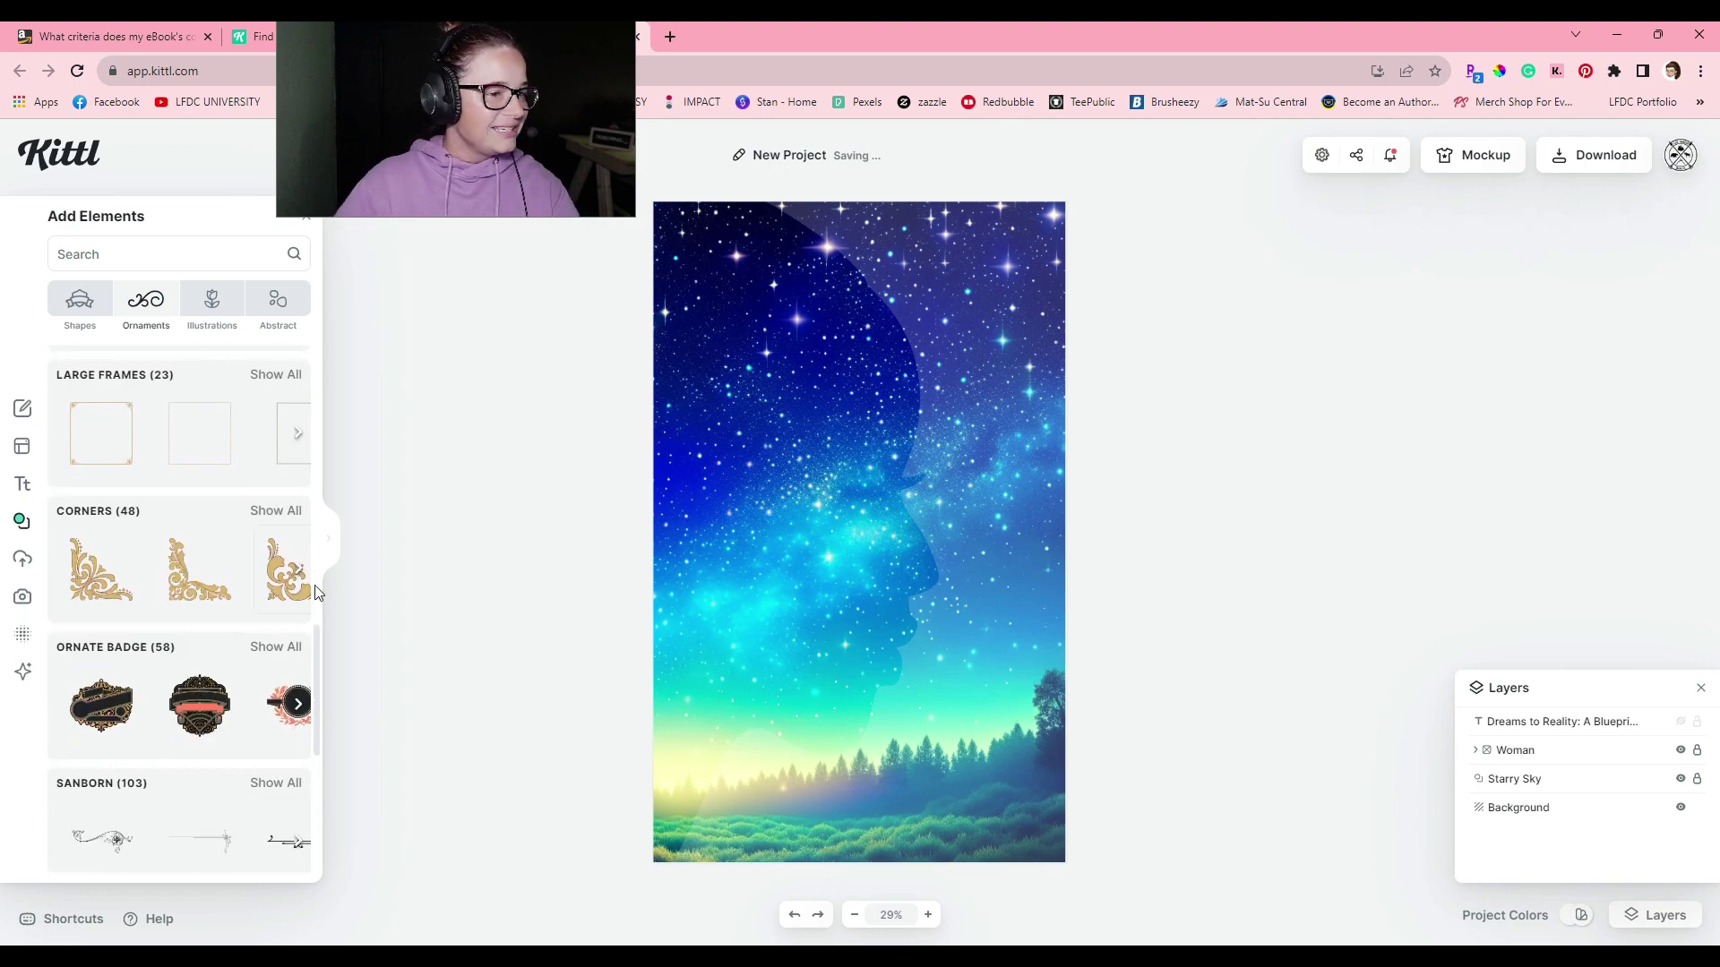
left_click(287, 512)
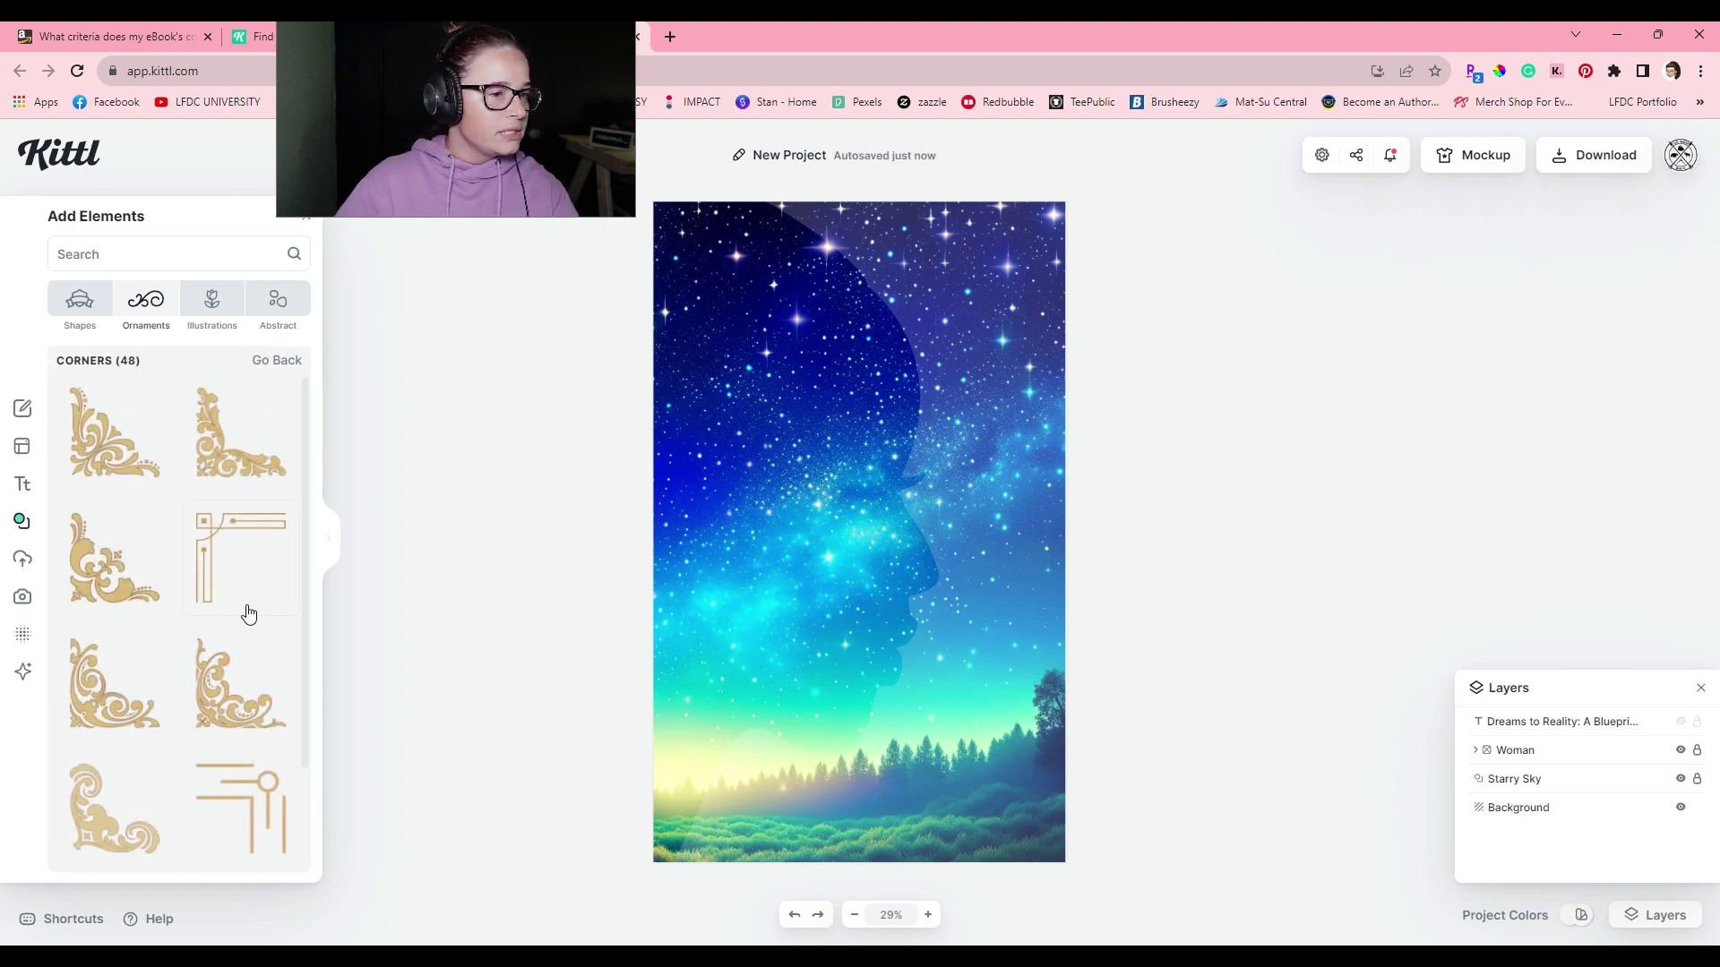
scroll(246, 606, "down", 5)
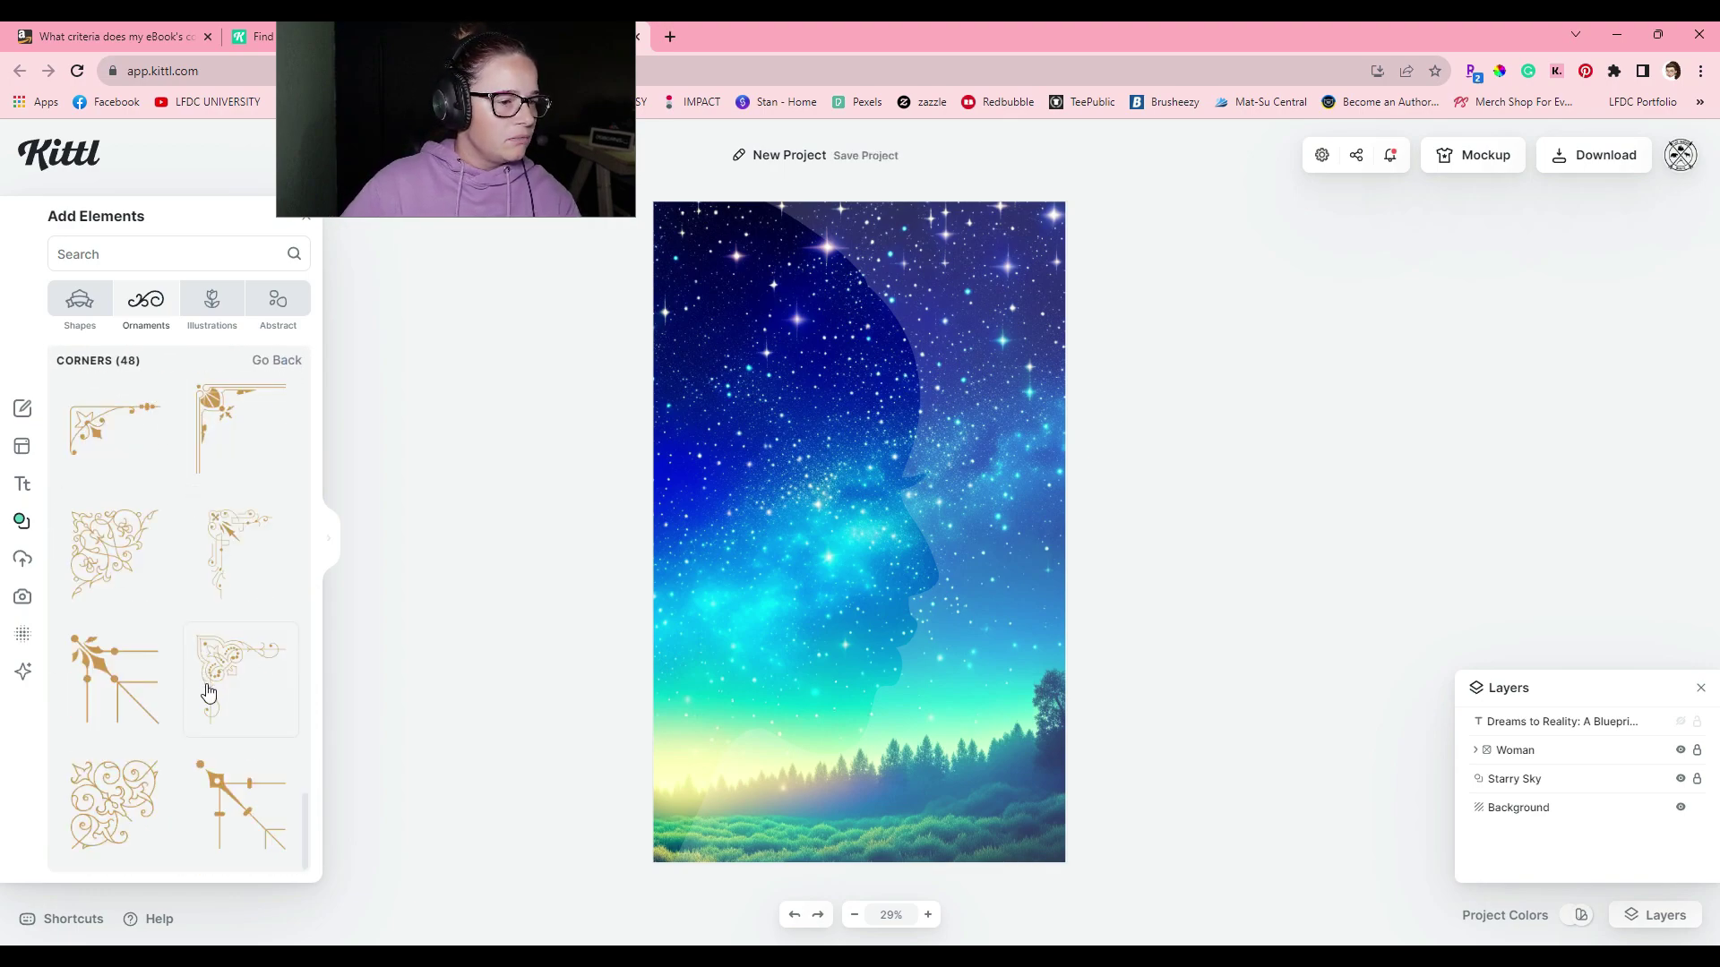
scroll(207, 692, "up", 2)
scroll(208, 692, "up", 2)
left_click(143, 668)
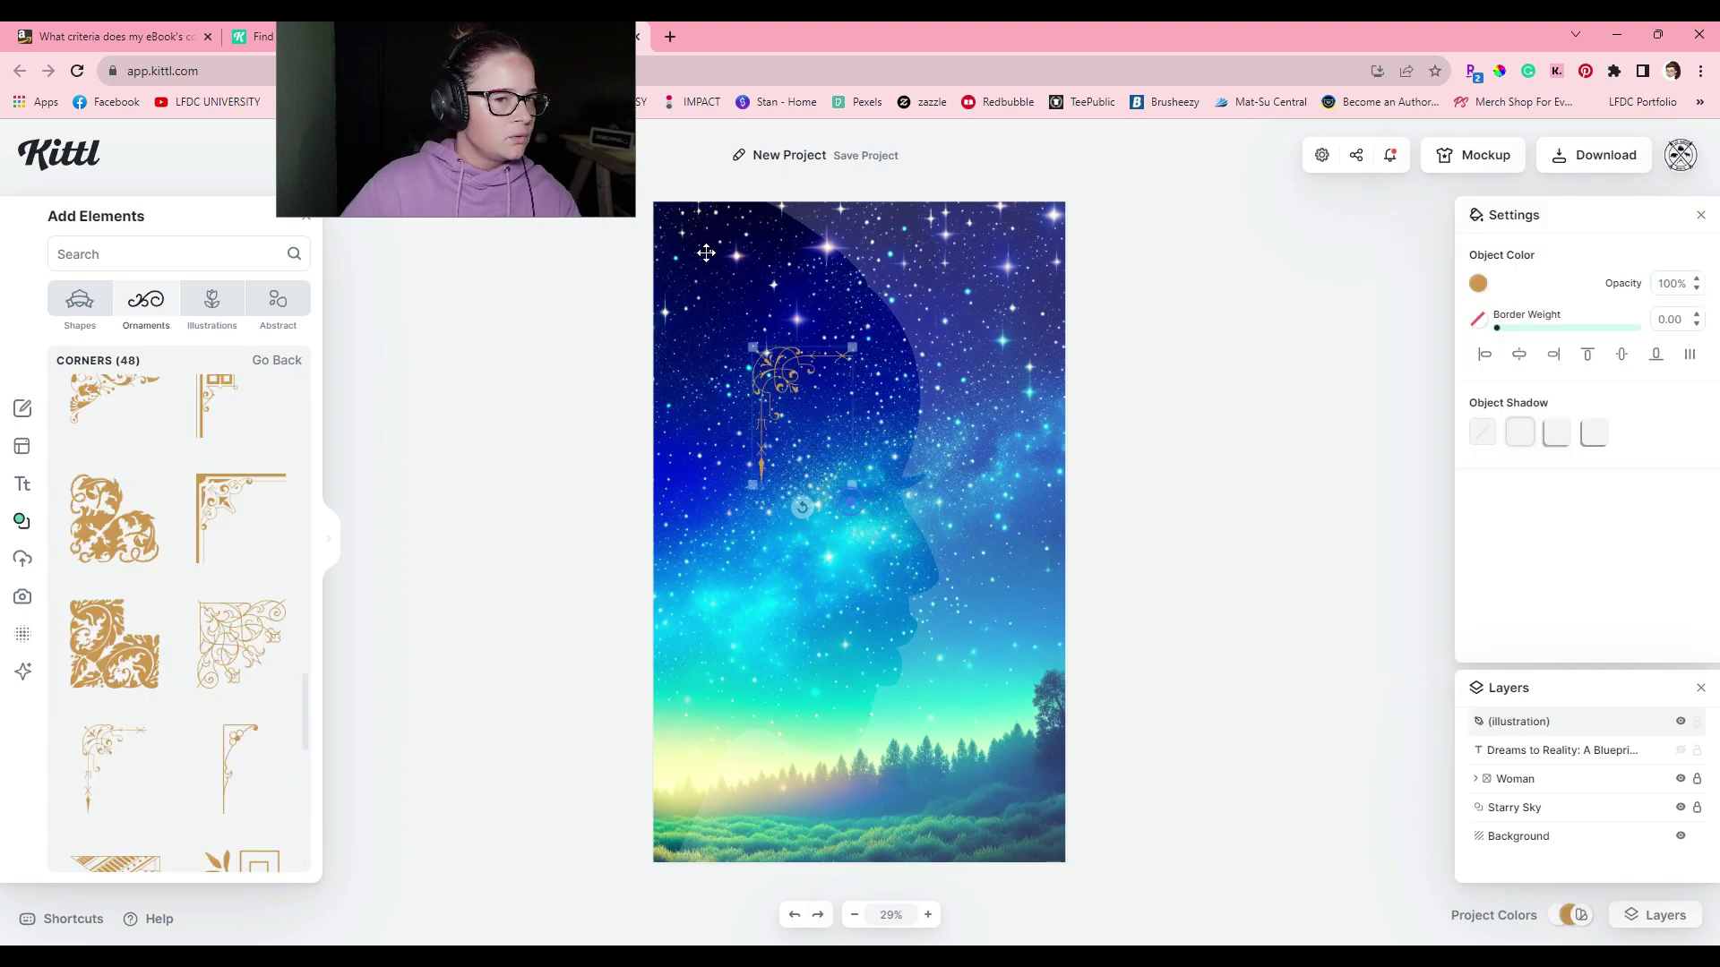
left_click_drag(858, 530, 697, 245)
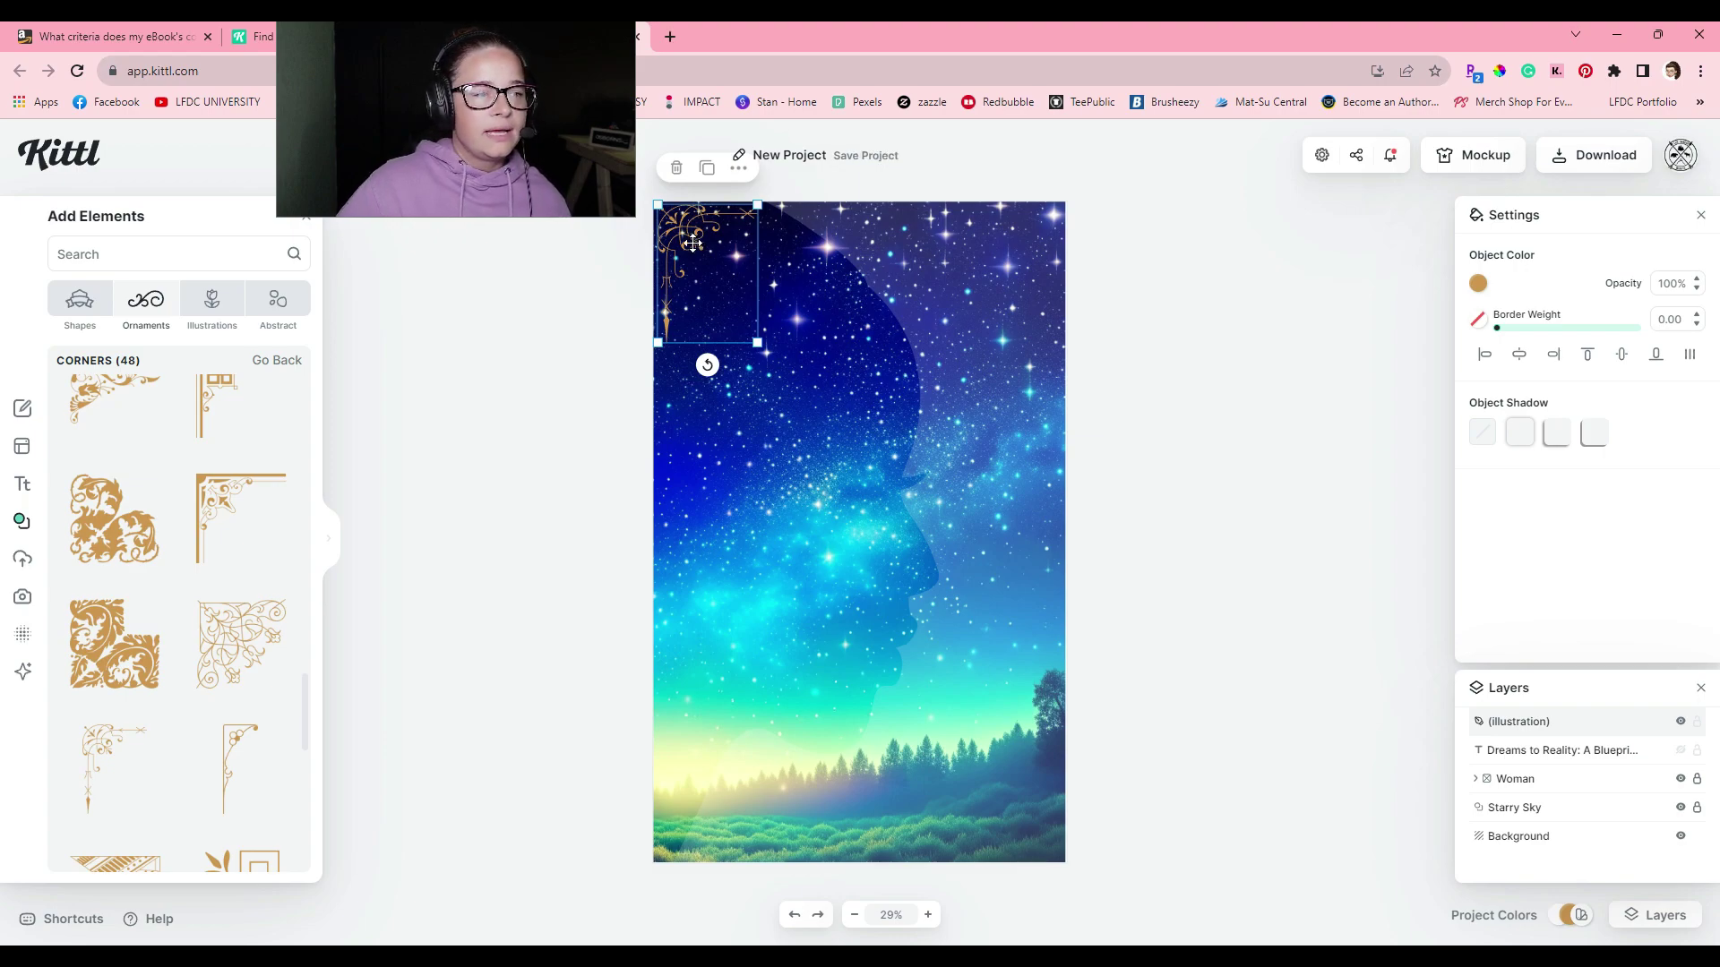
left_click_drag(758, 343, 779, 403)
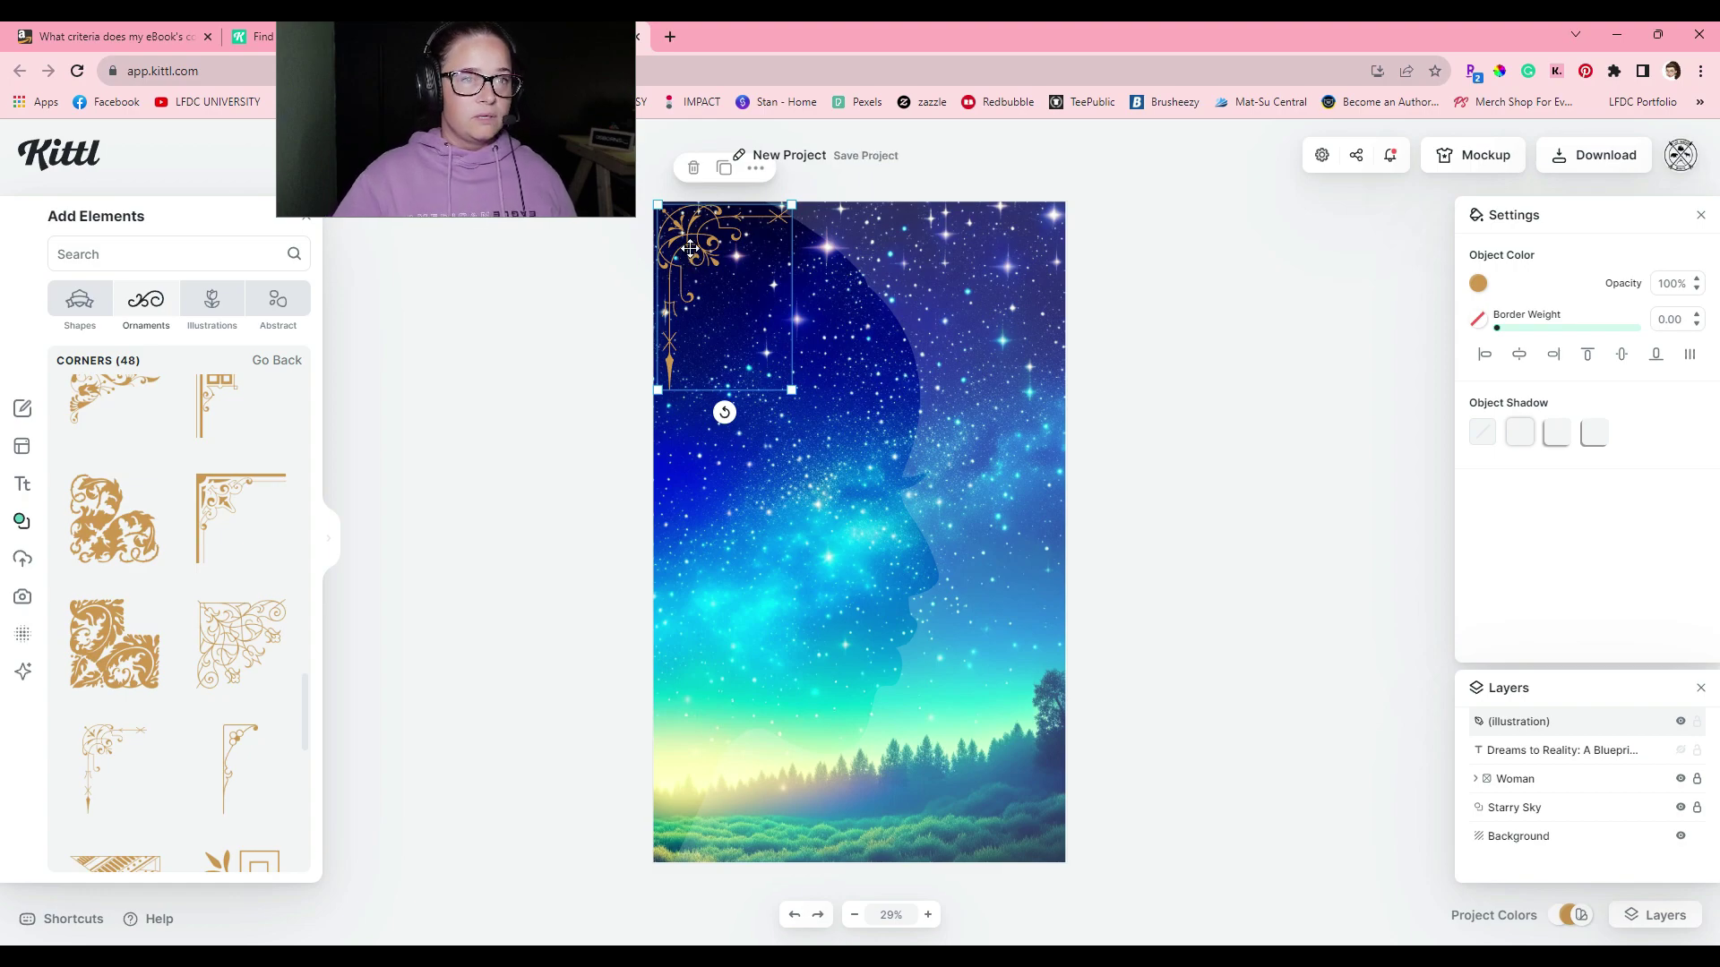
Duplicate the corner ornament, flip the copy horizontally and place it in the cover's upper-right corner.
key("ctrl+d")
left_click_drag(691, 248, 882, 235)
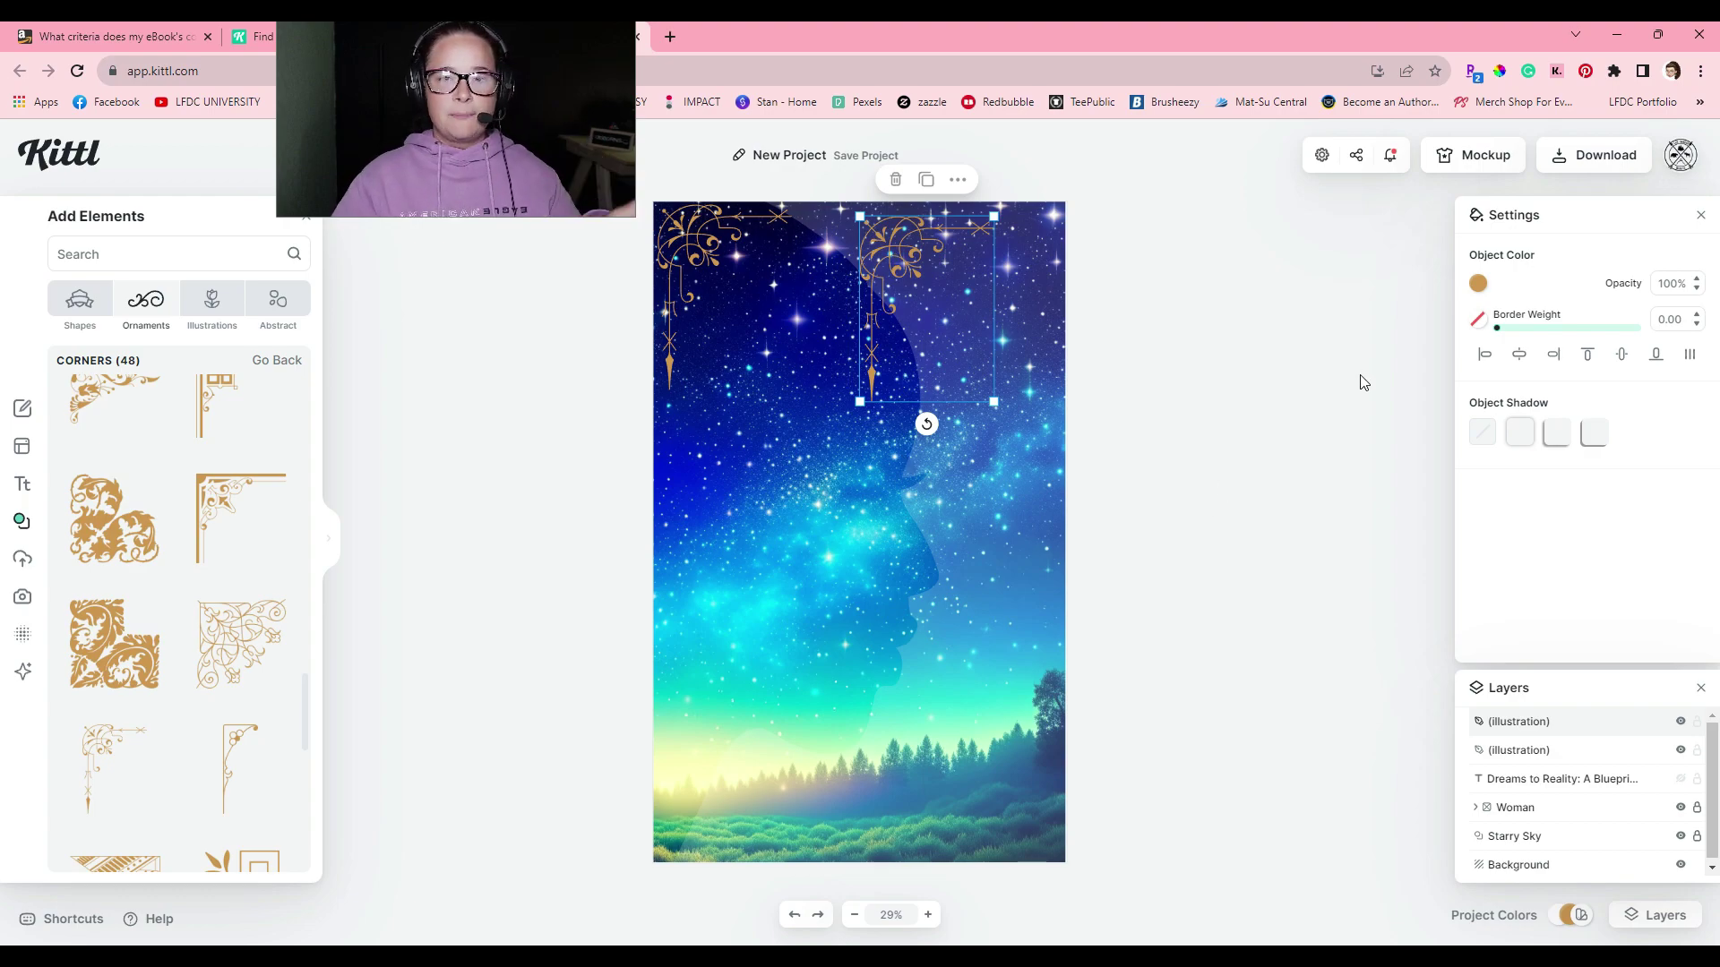
left_click_drag(914, 232, 835, 370)
right_click(835, 370)
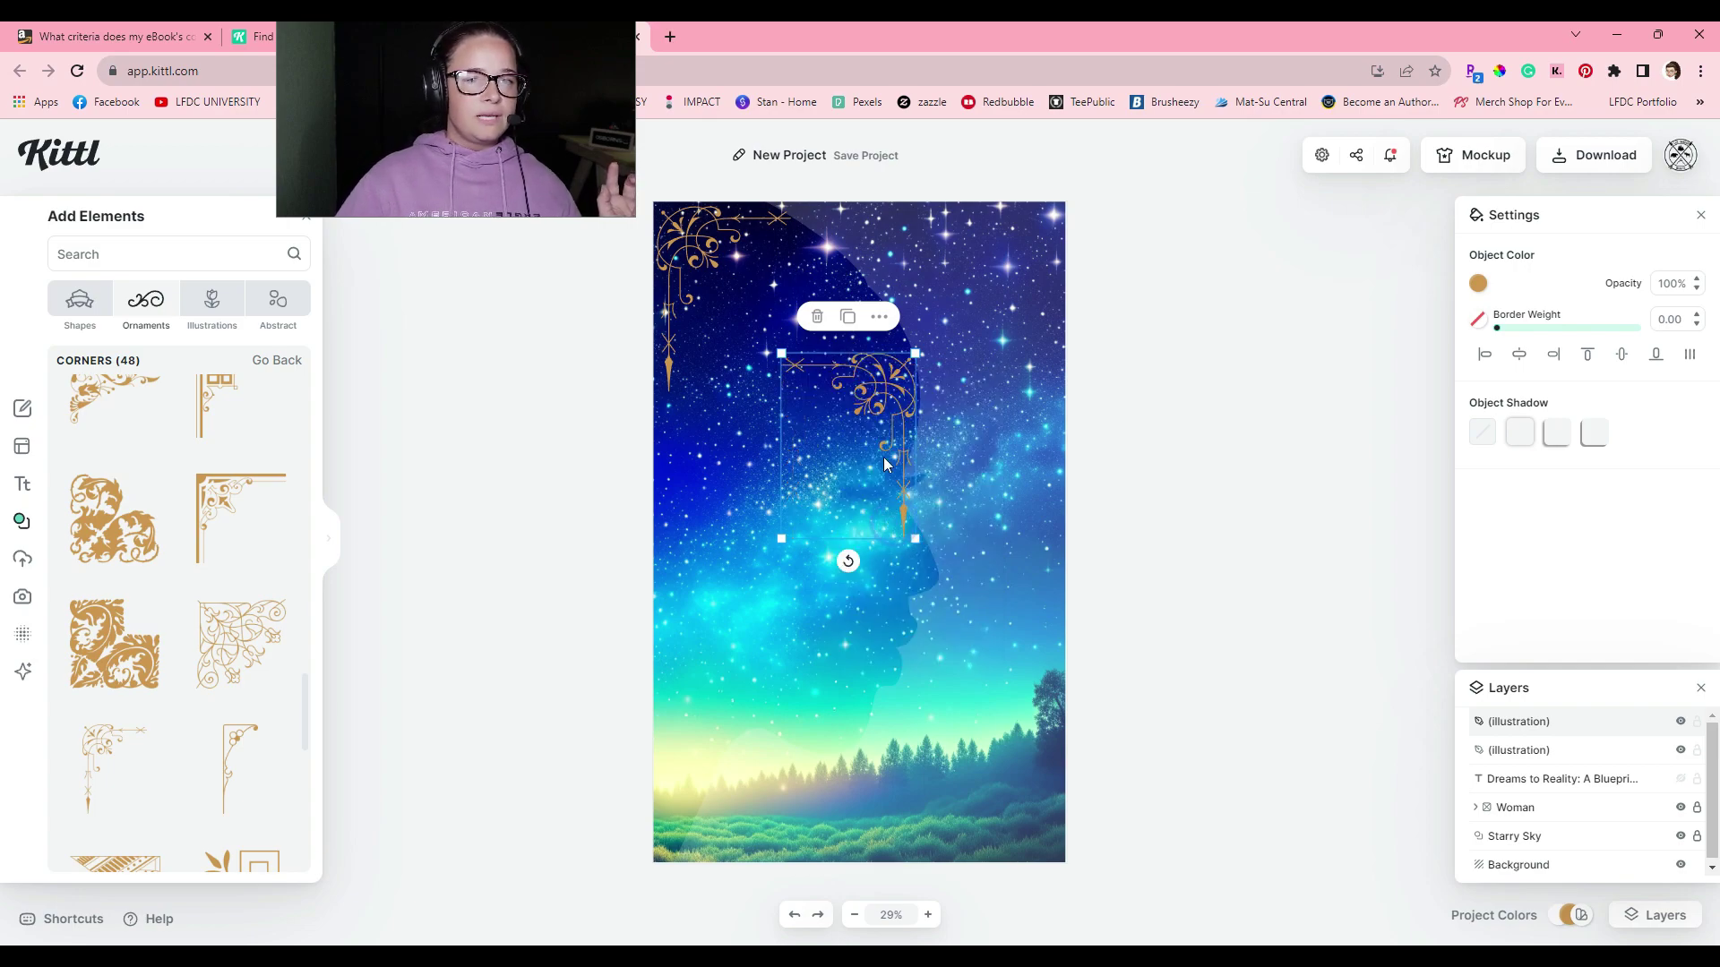
left_click_drag(879, 382, 1025, 234)
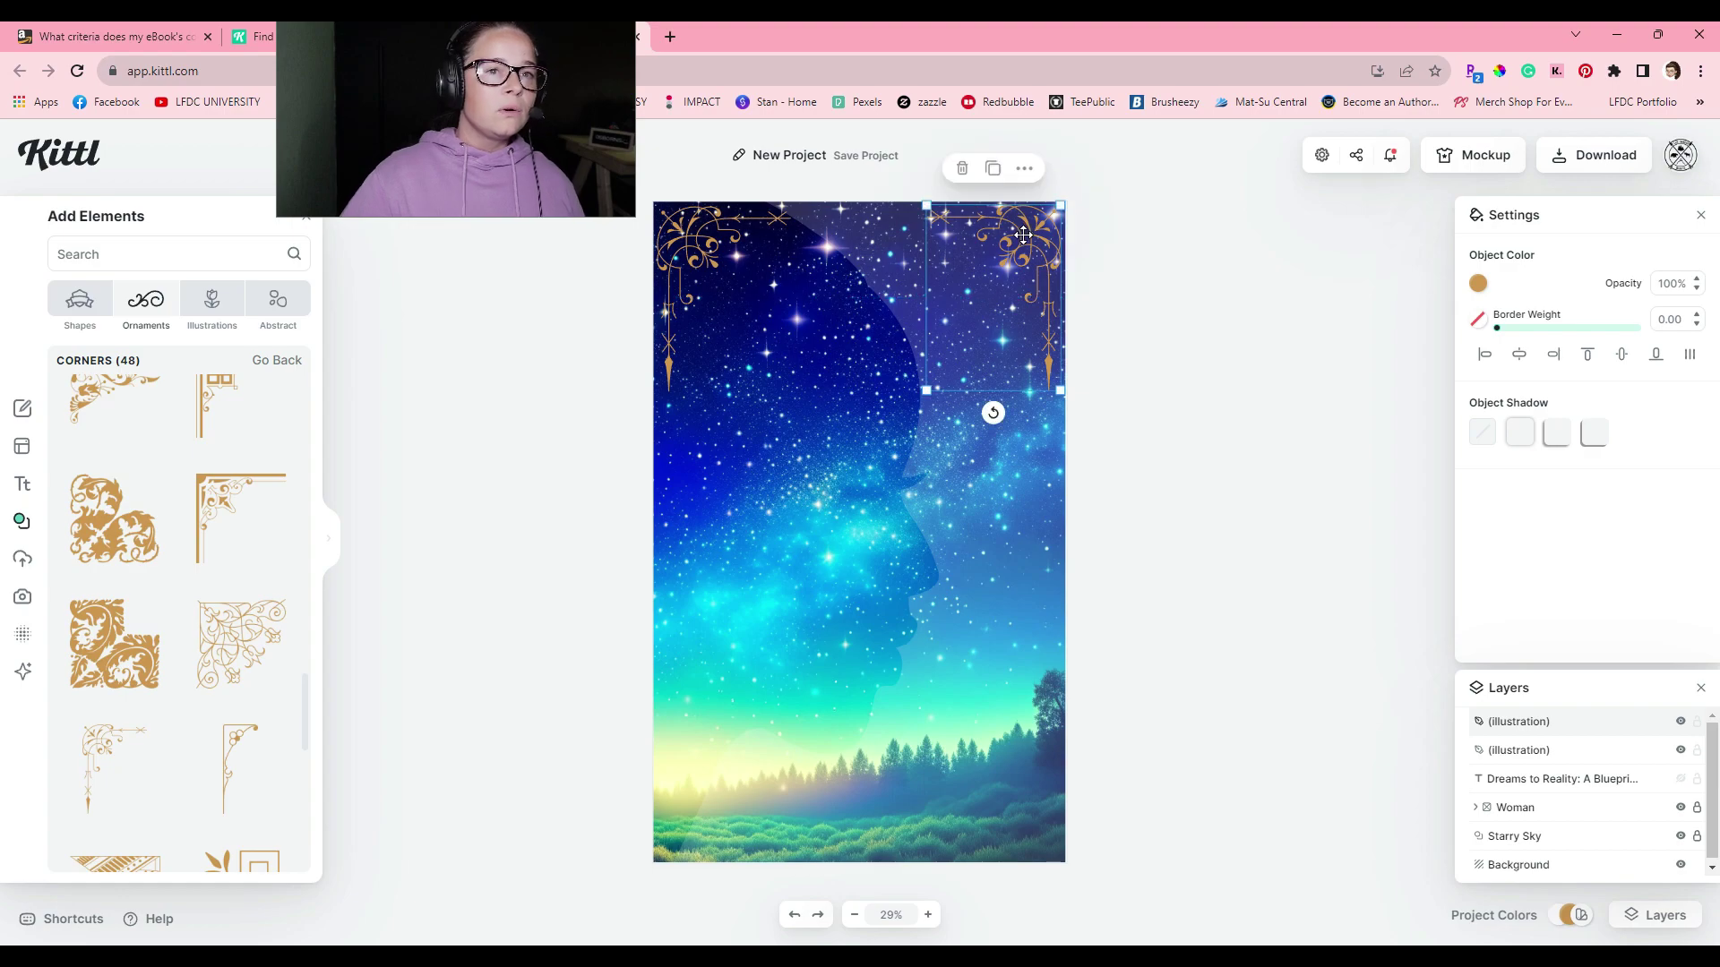
Align the tops of the two upper corner ornaments and group them.
left_click(685, 238, "shift")
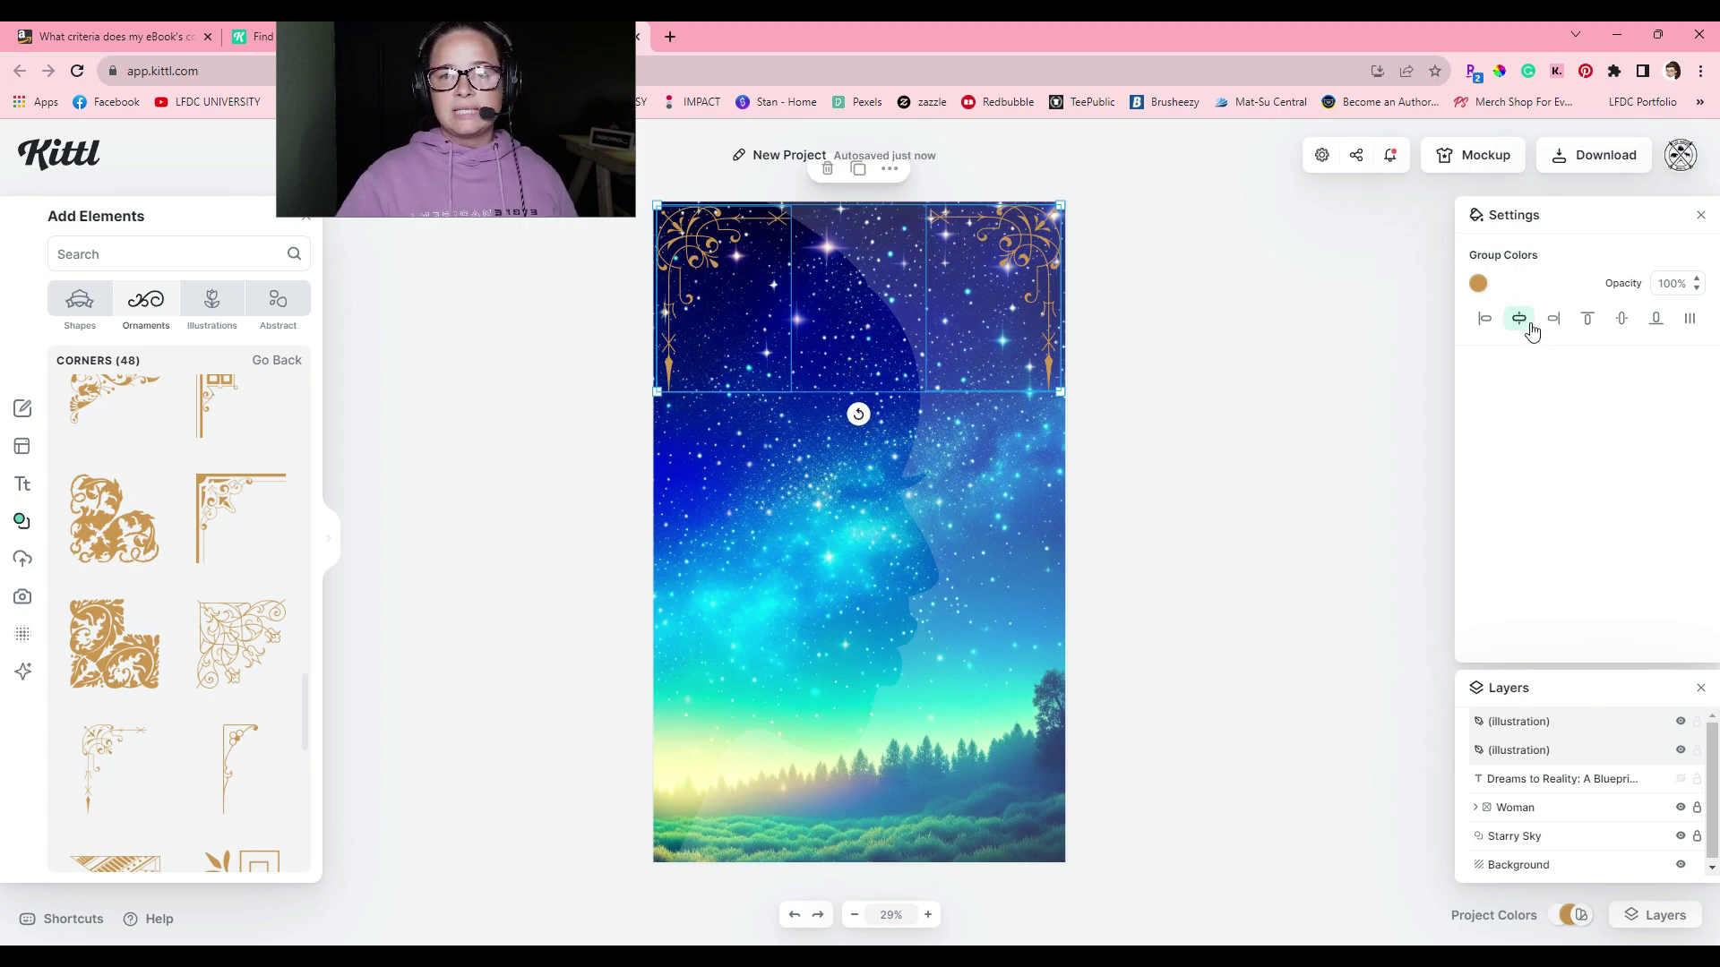
left_click(1591, 323)
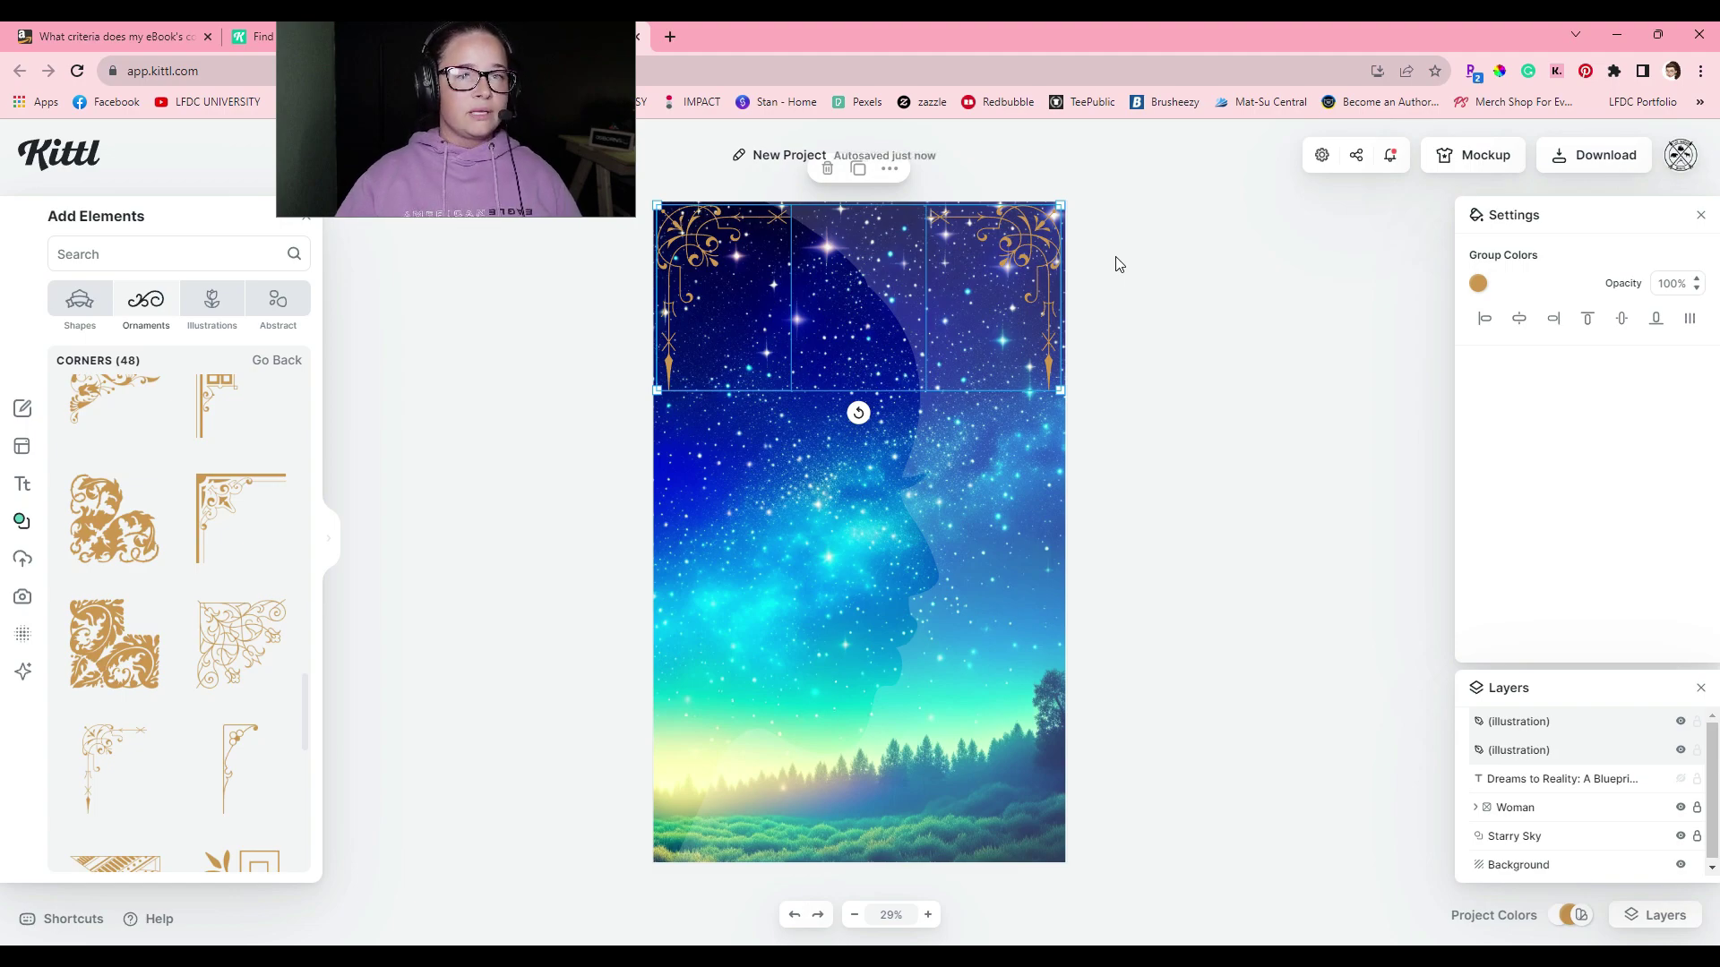
key("ctrl+g")
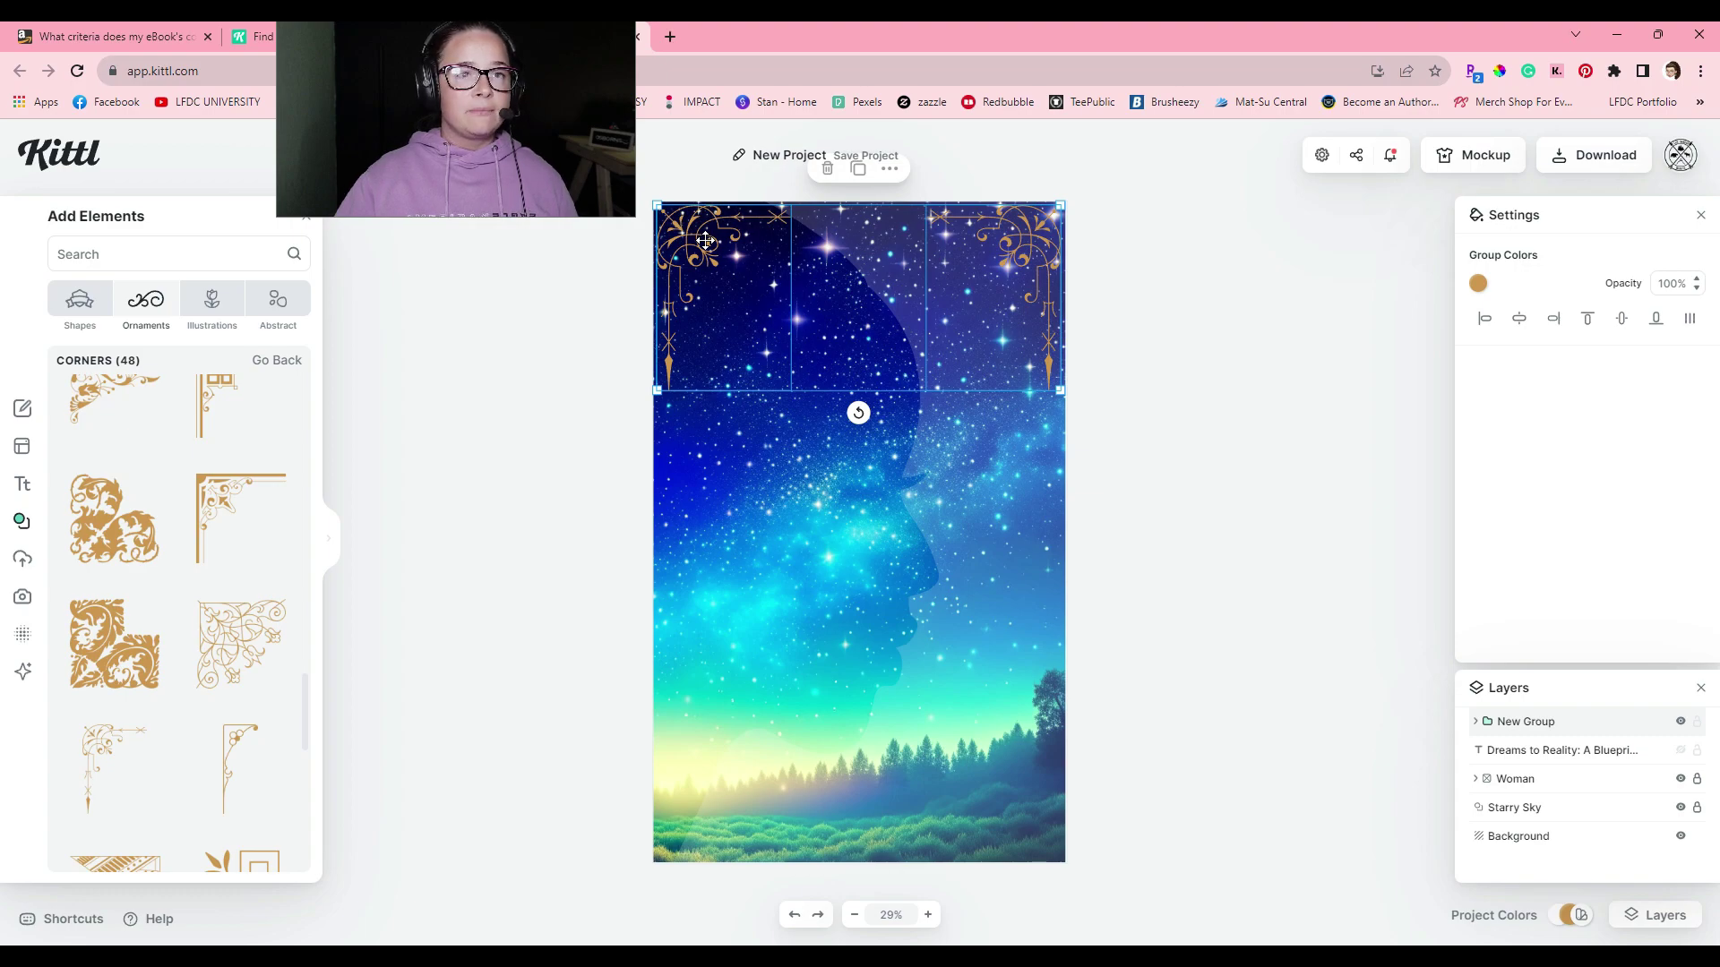
Duplicate the upper corner ornament group, flip the copy vertically and place it along the cover's bottom edge.
left_click_drag(706, 241, 705, 612)
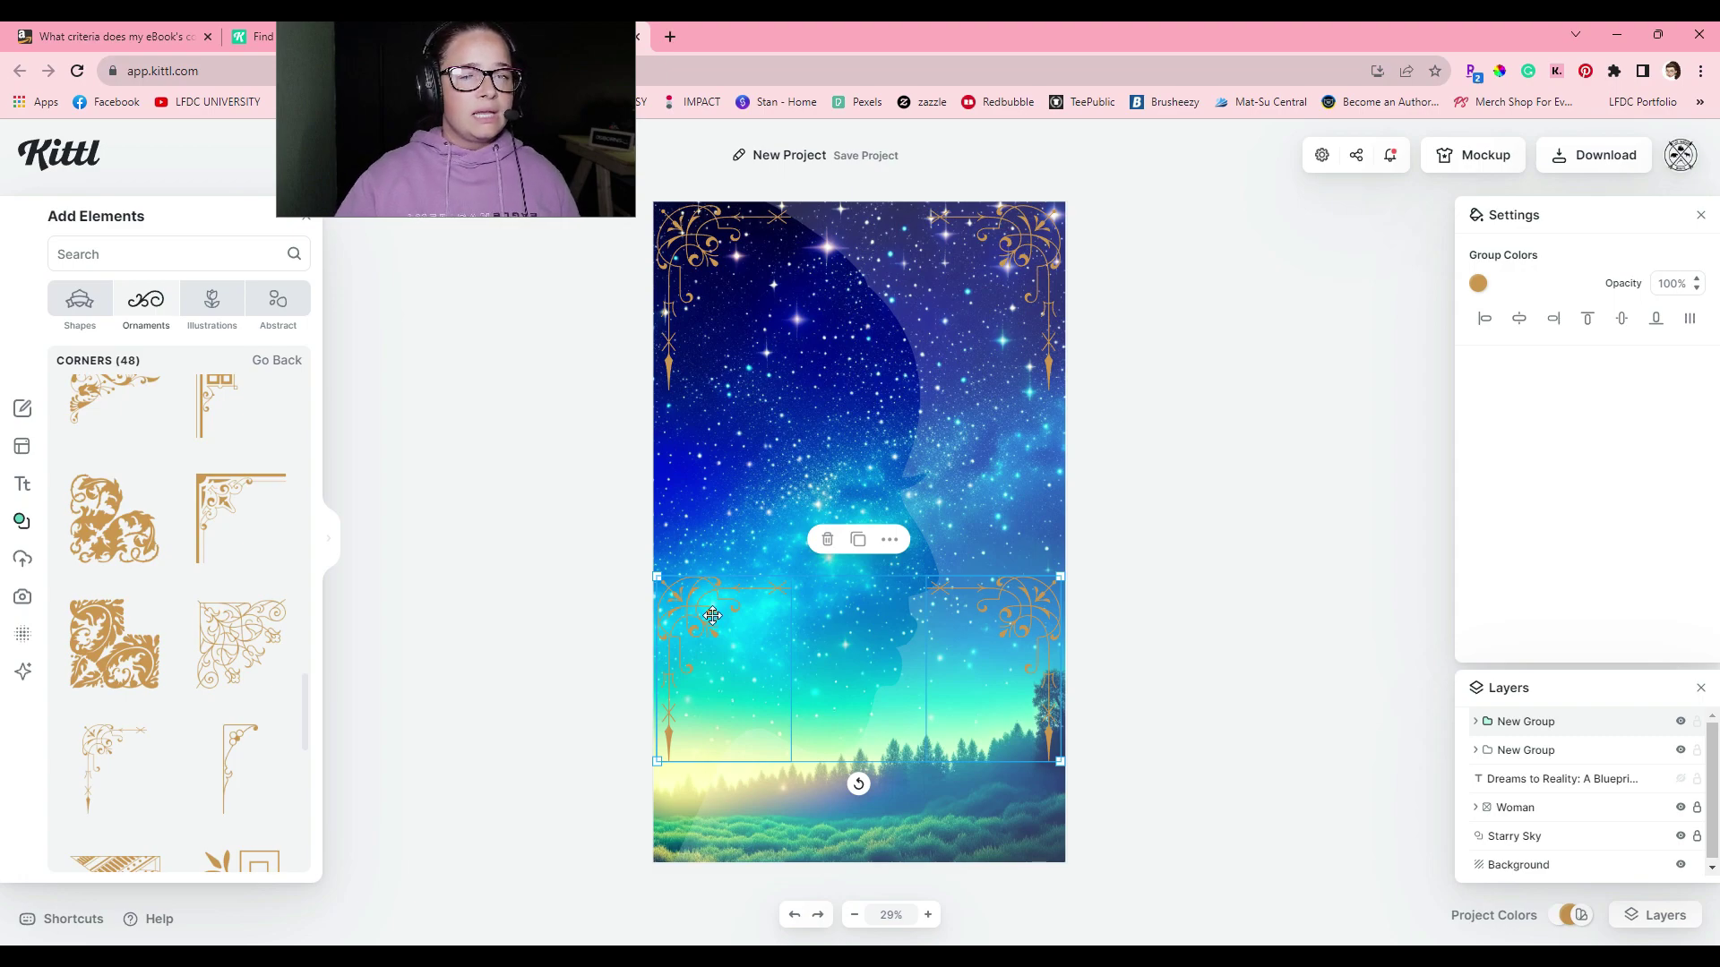
right_click(712, 615)
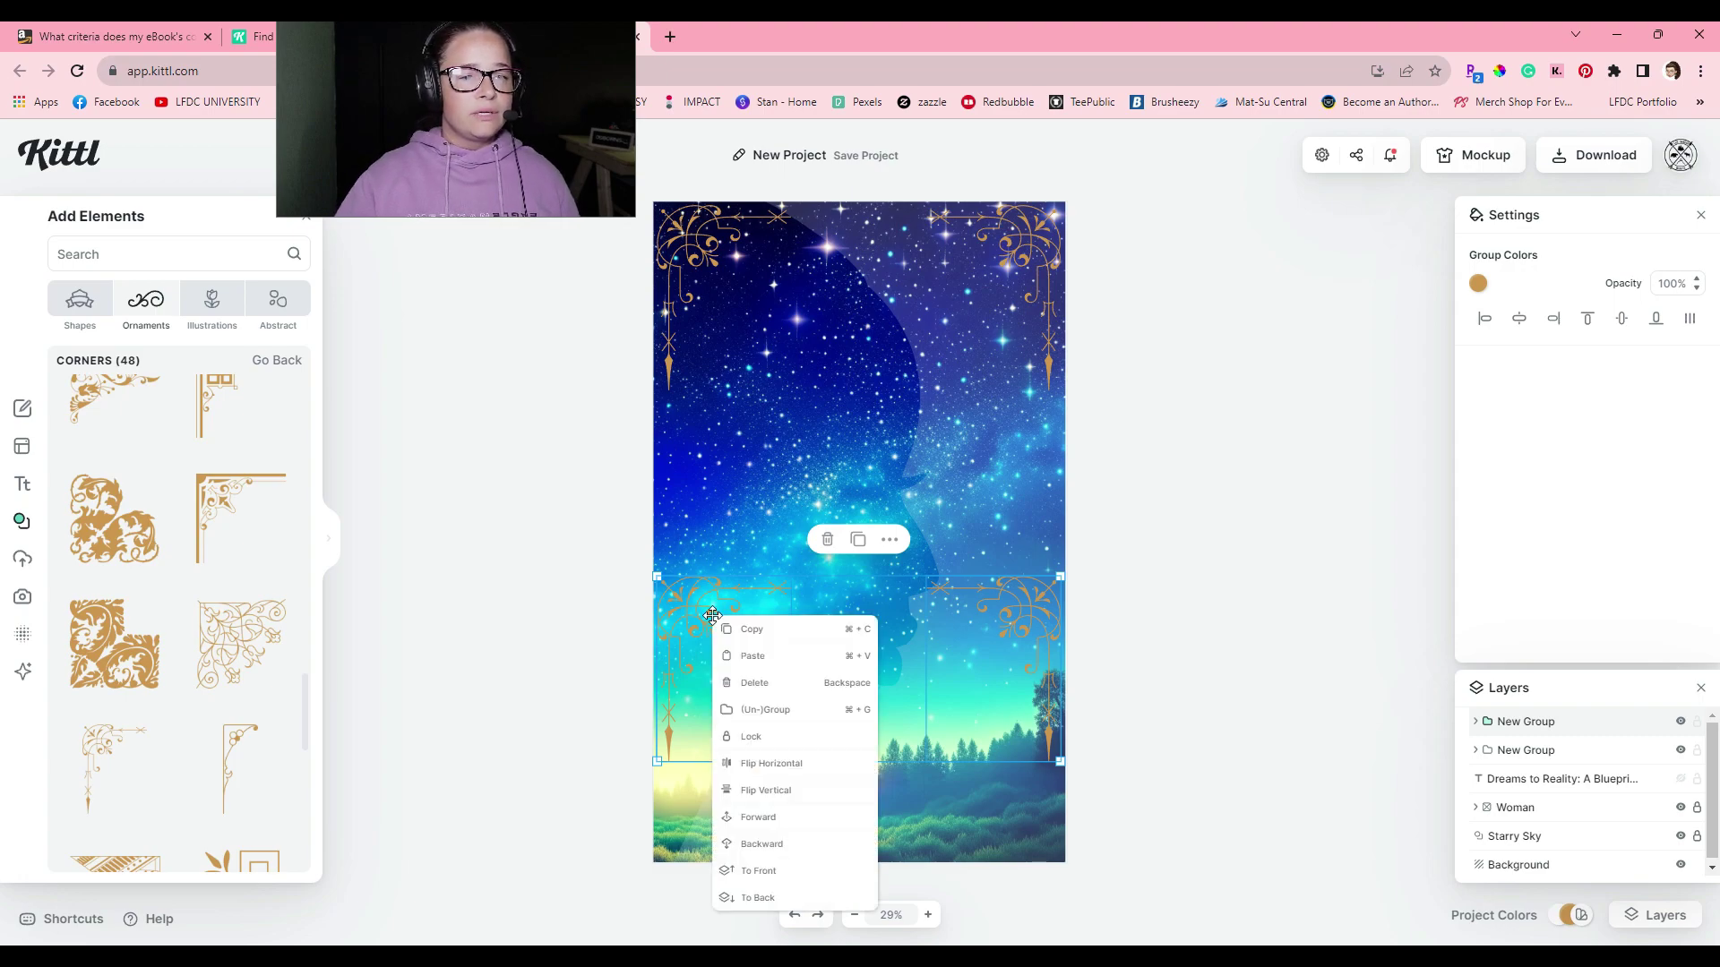
left_click(757, 791)
left_click_drag(728, 740, 727, 841)
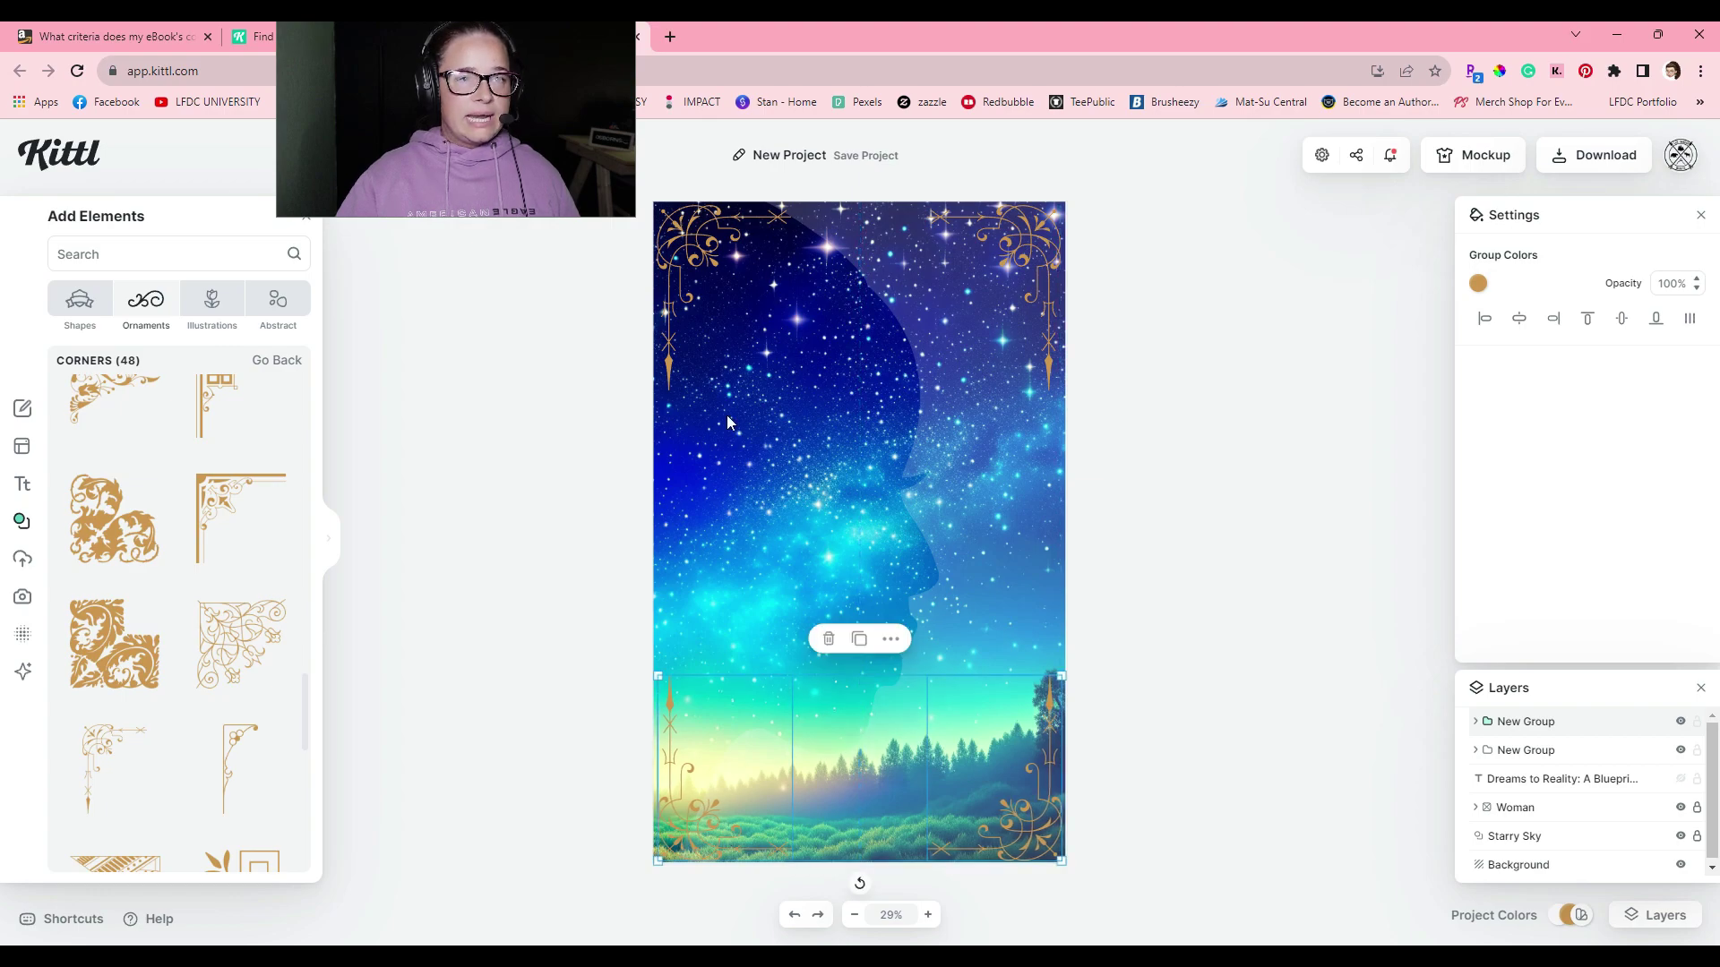
Centre the upper and lower corner ornament groups horizontally and combine them into one group.
left_click(697, 245, "shift")
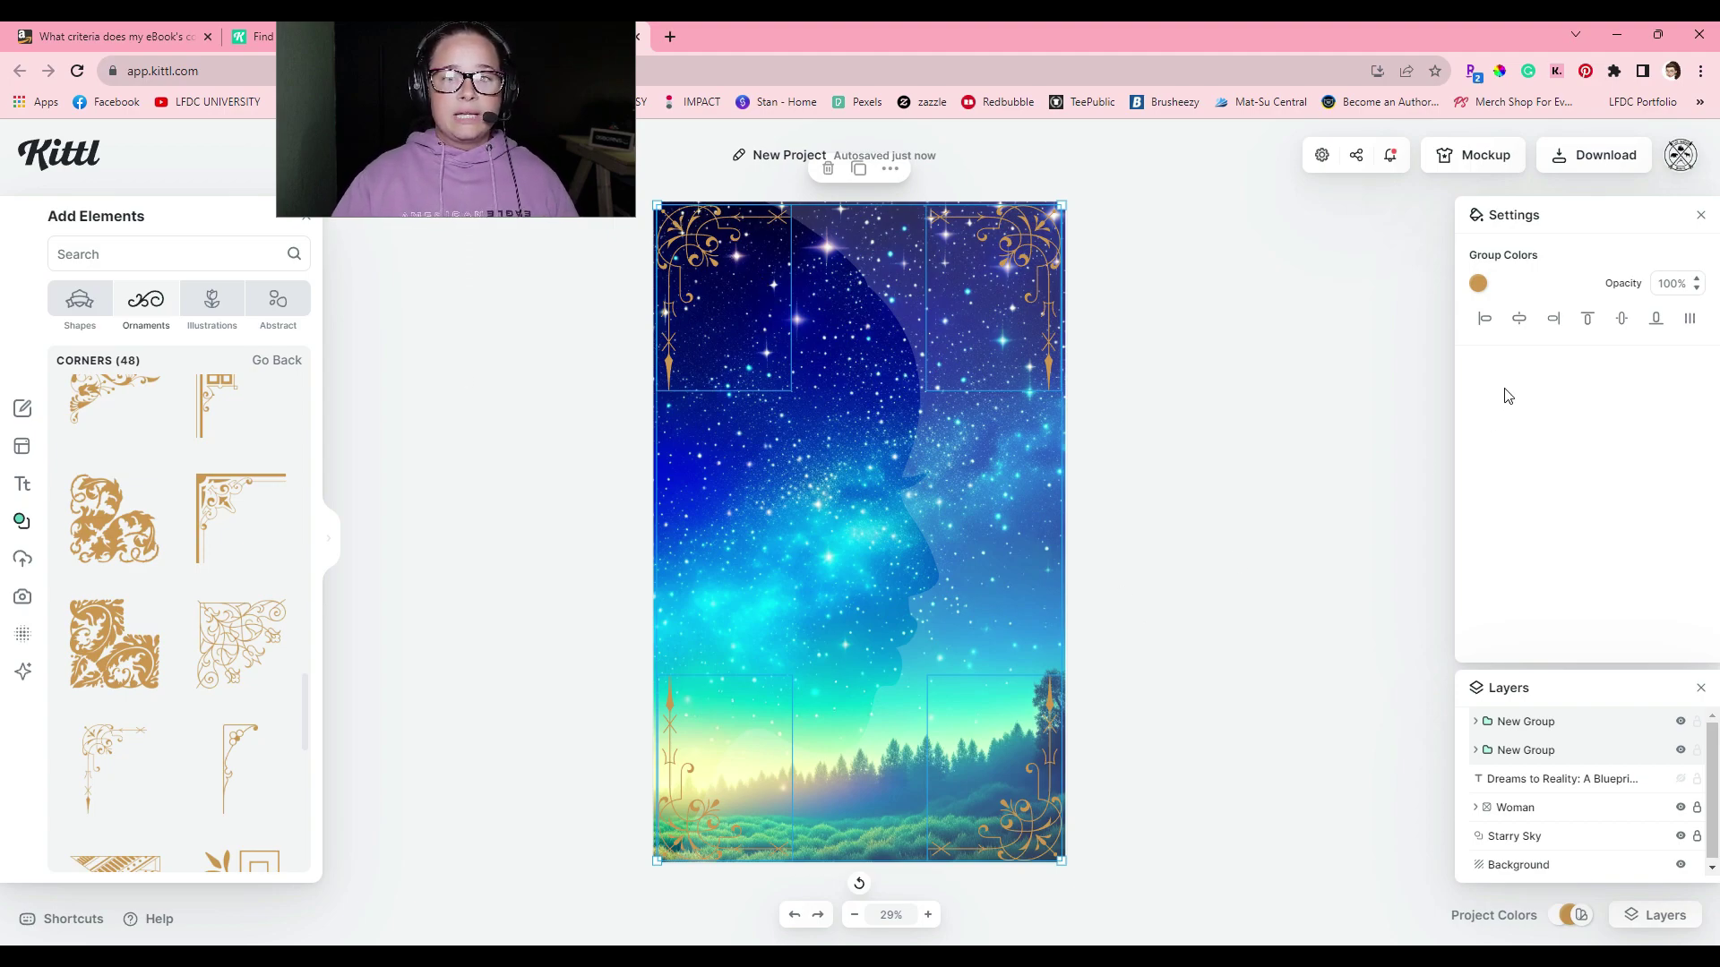
left_click(1523, 327)
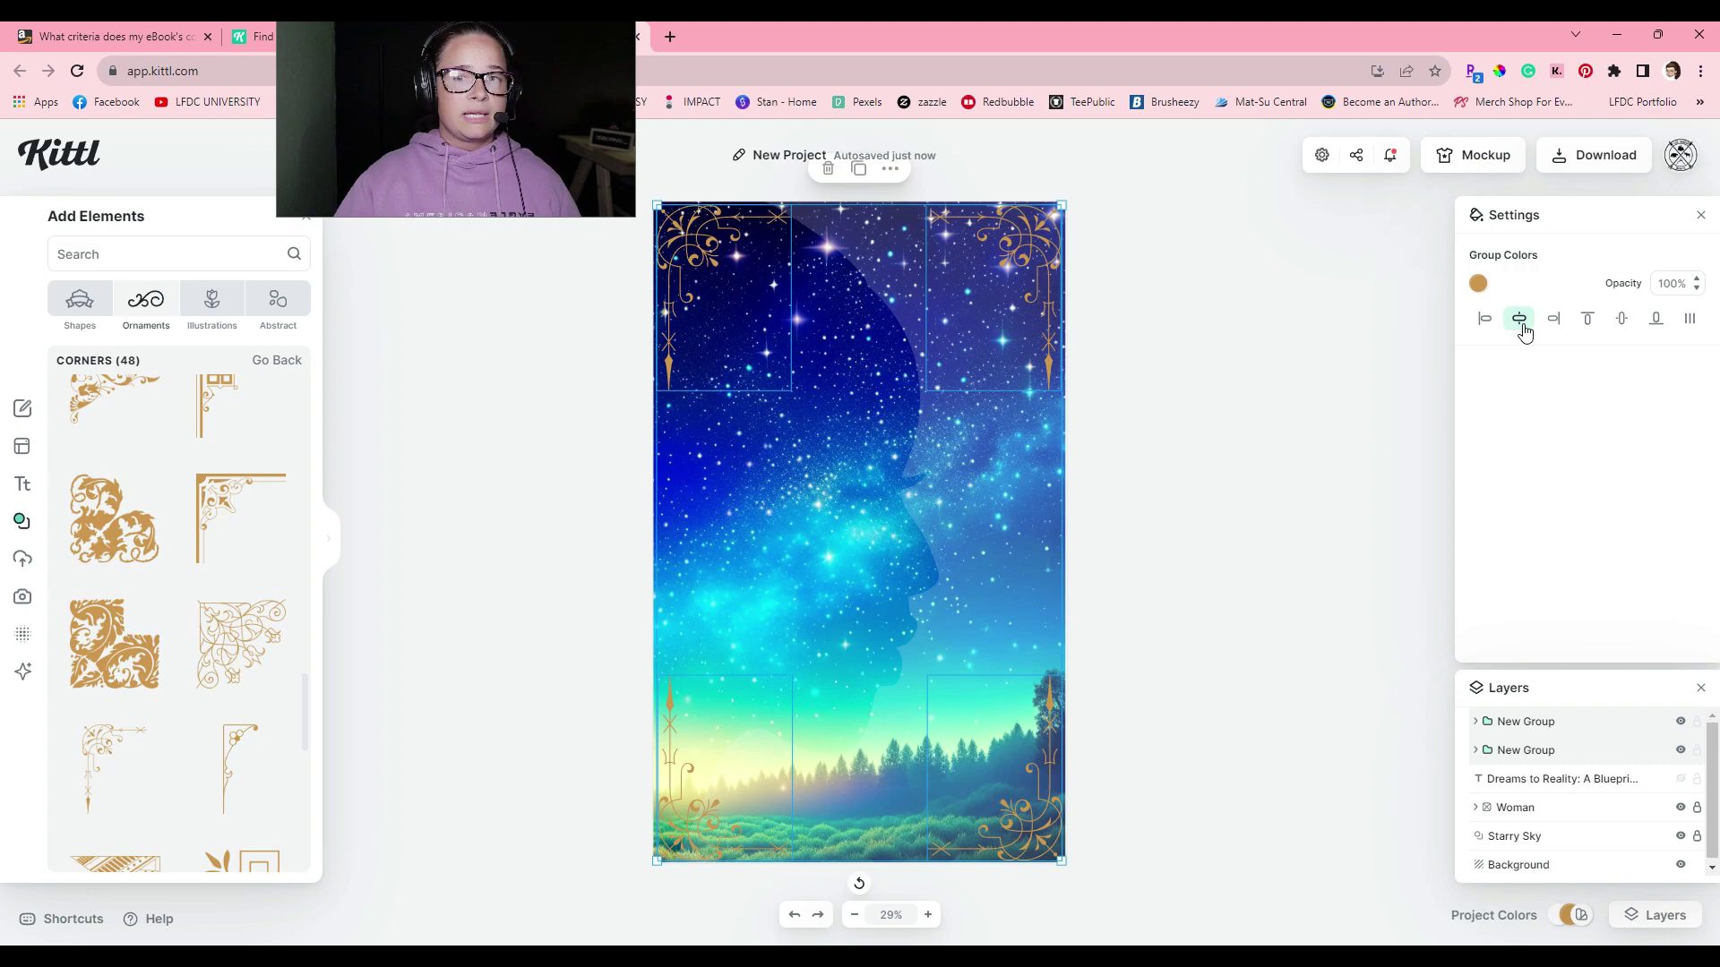
left_click(1524, 324)
left_click(1525, 324)
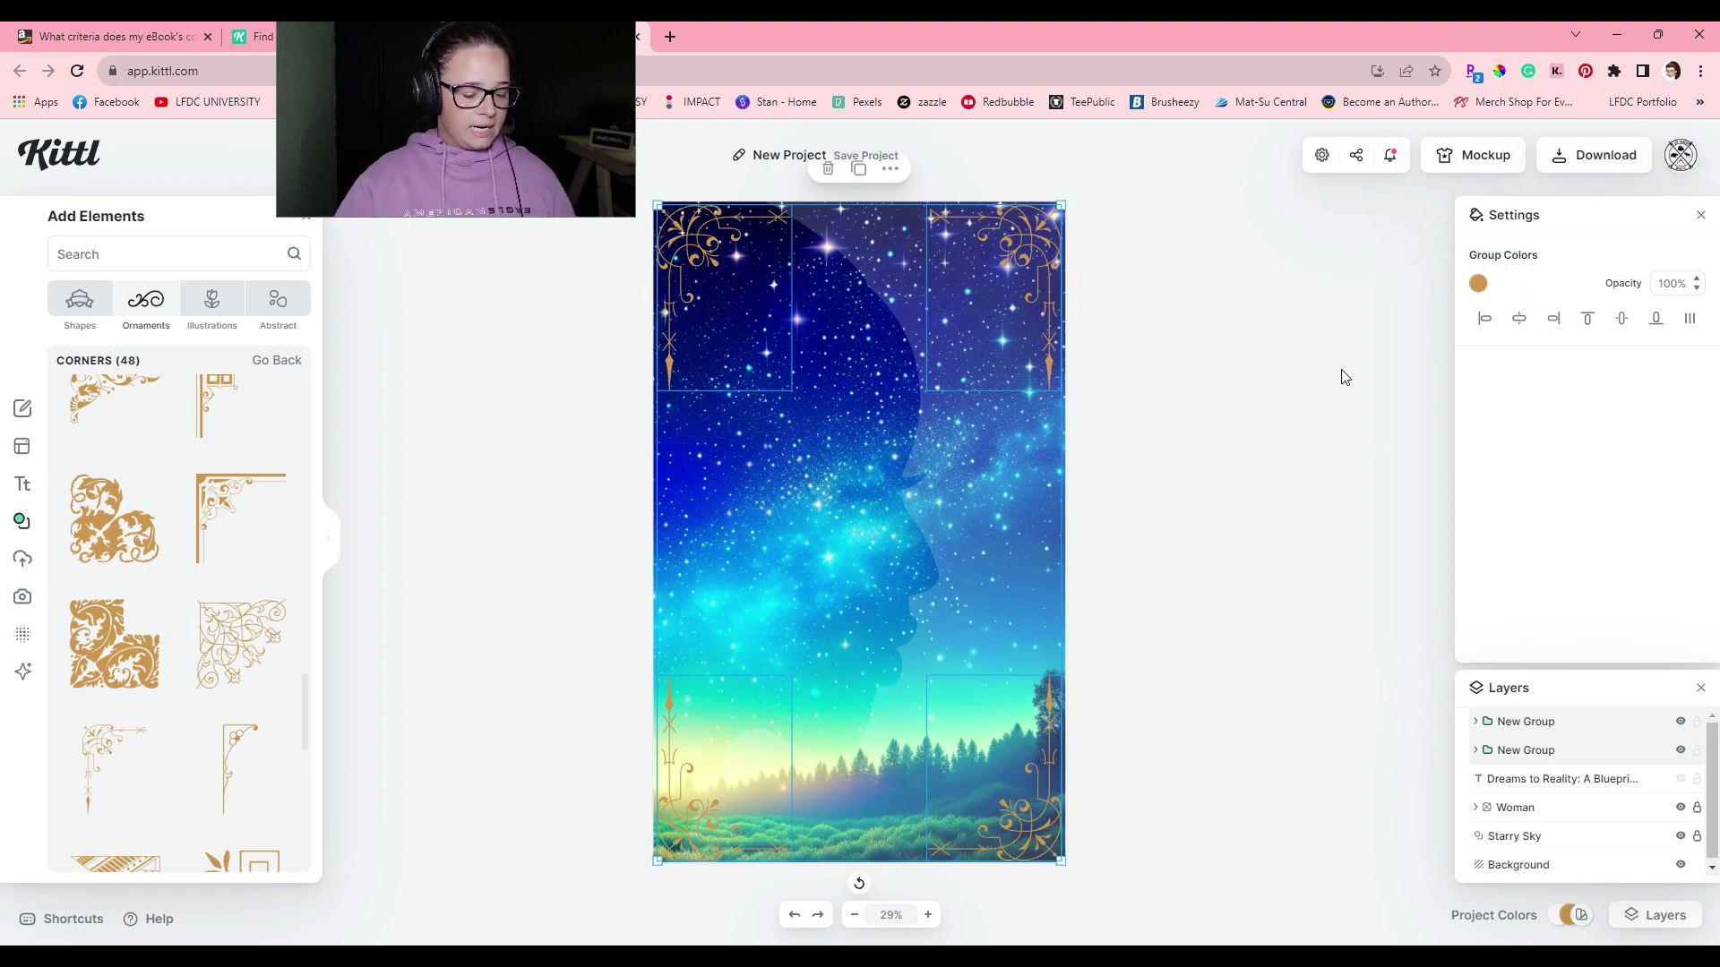
key("ctrl+g")
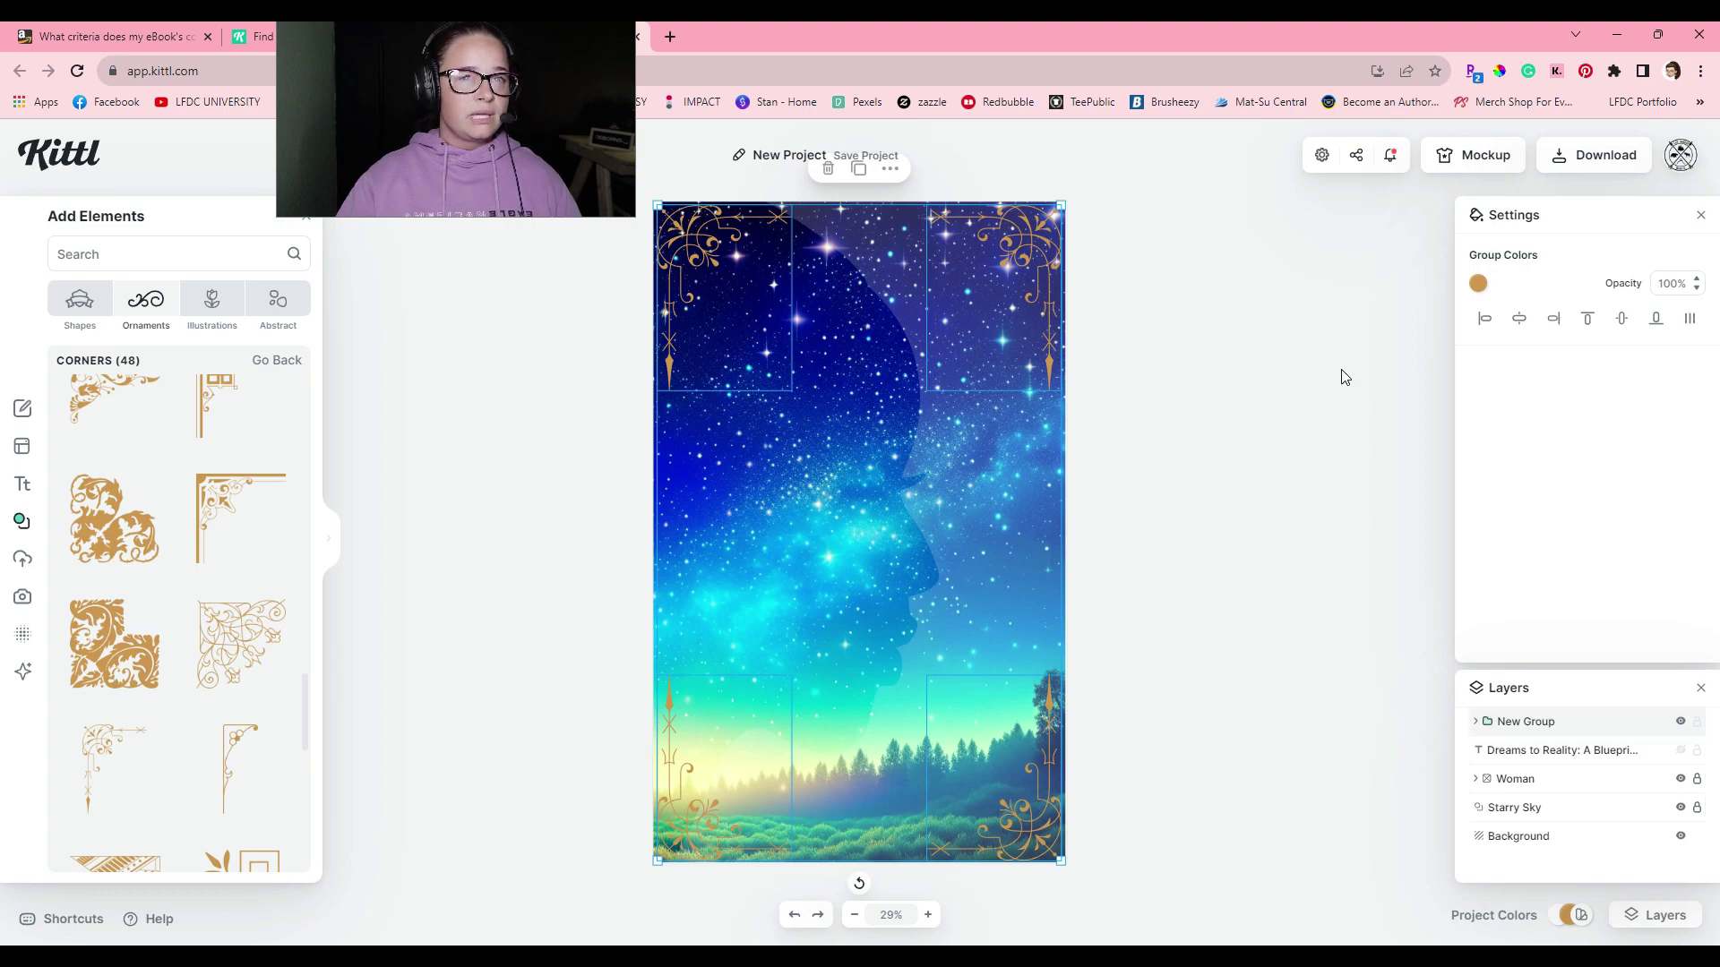
left_click(492, 593)
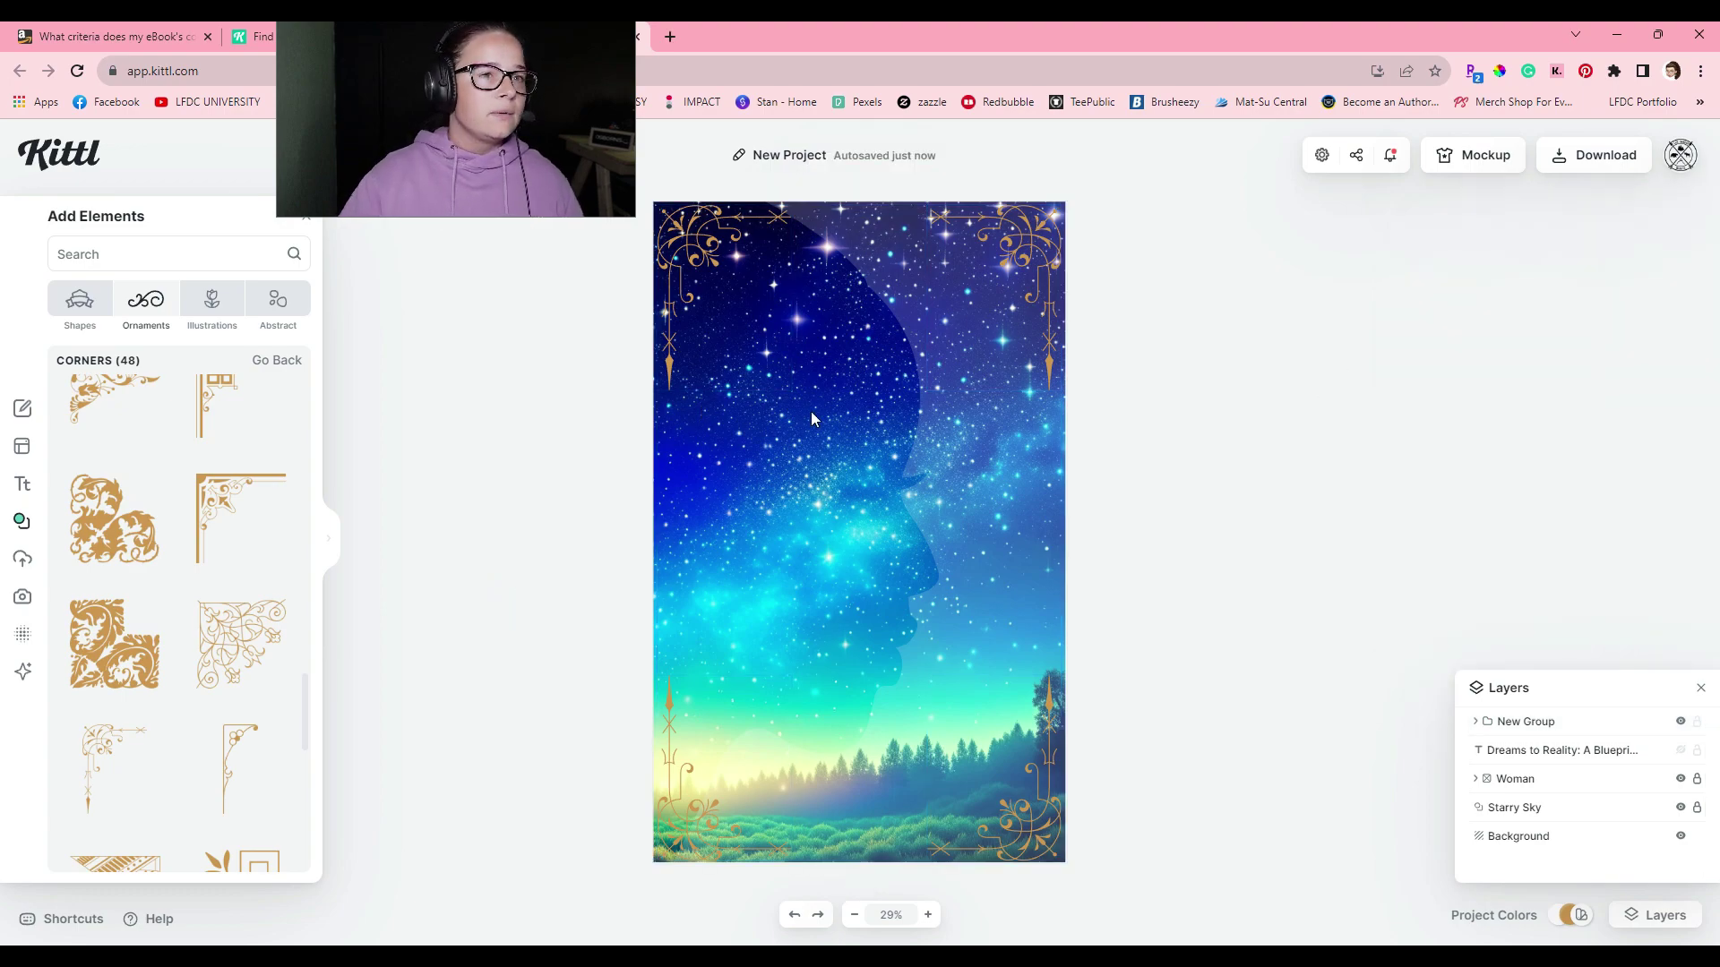
Add the ornate line with a small central diamond between two dots and place it between the two upper corner ornaments.
left_click(928, 915)
left_click(928, 914)
scroll(985, 788, "up", 5)
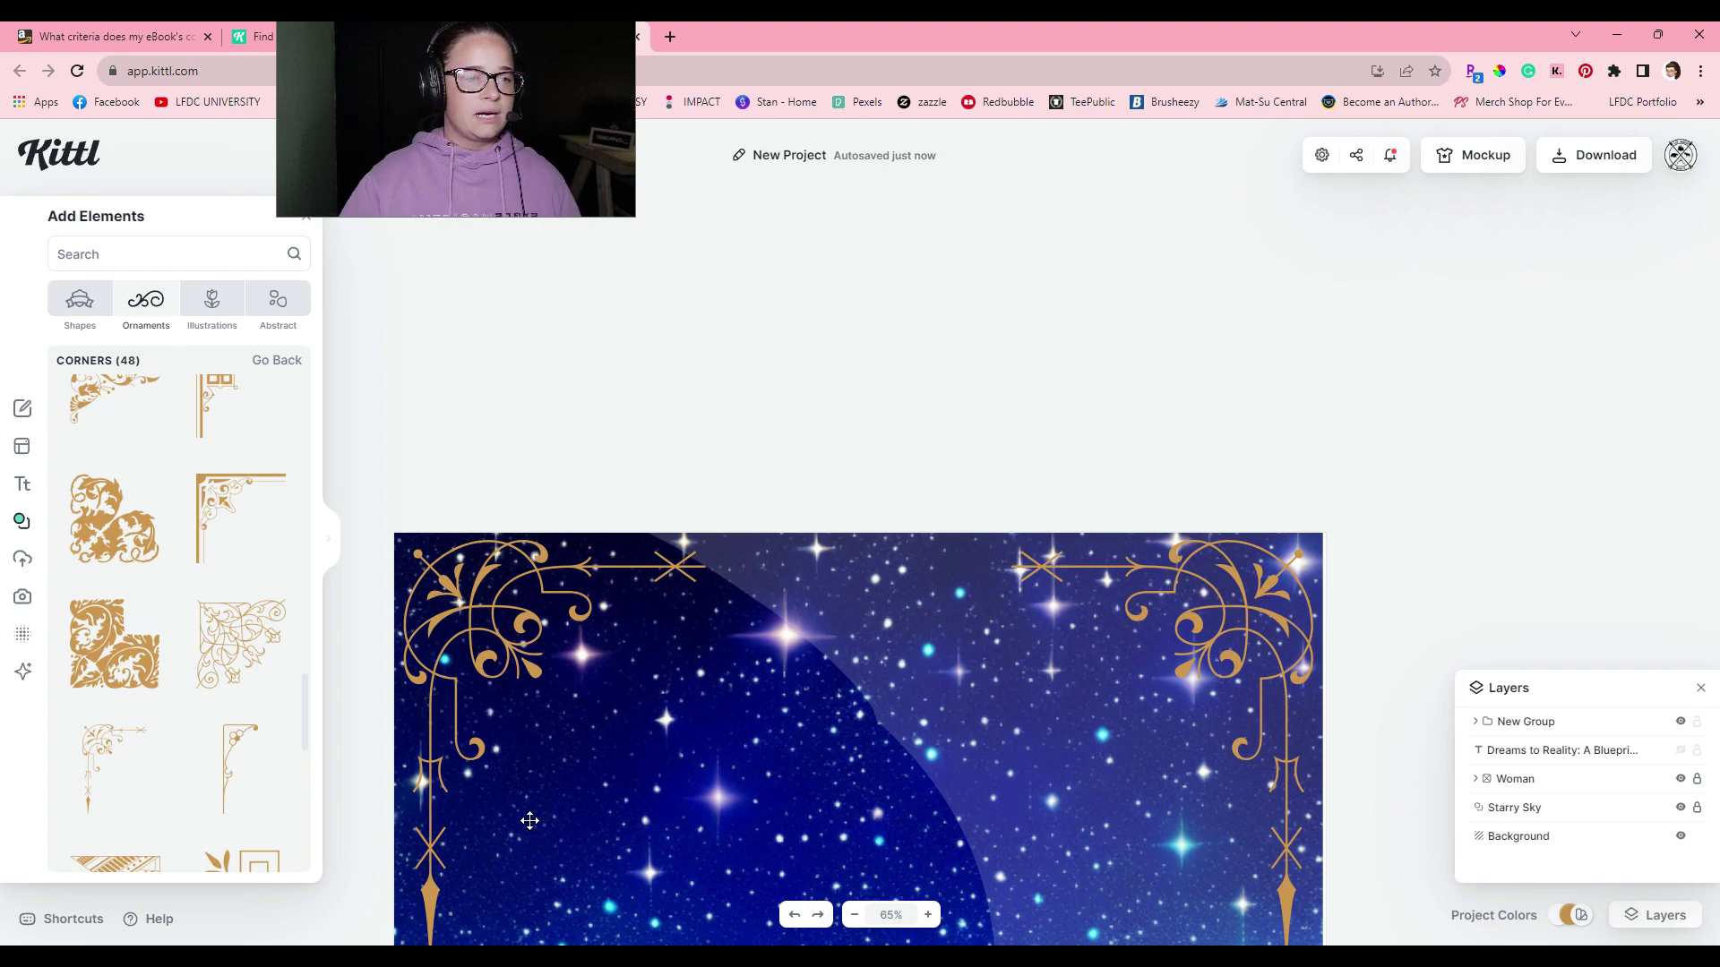
scroll(530, 820, "down", 10)
scroll(684, 614, "up", 10)
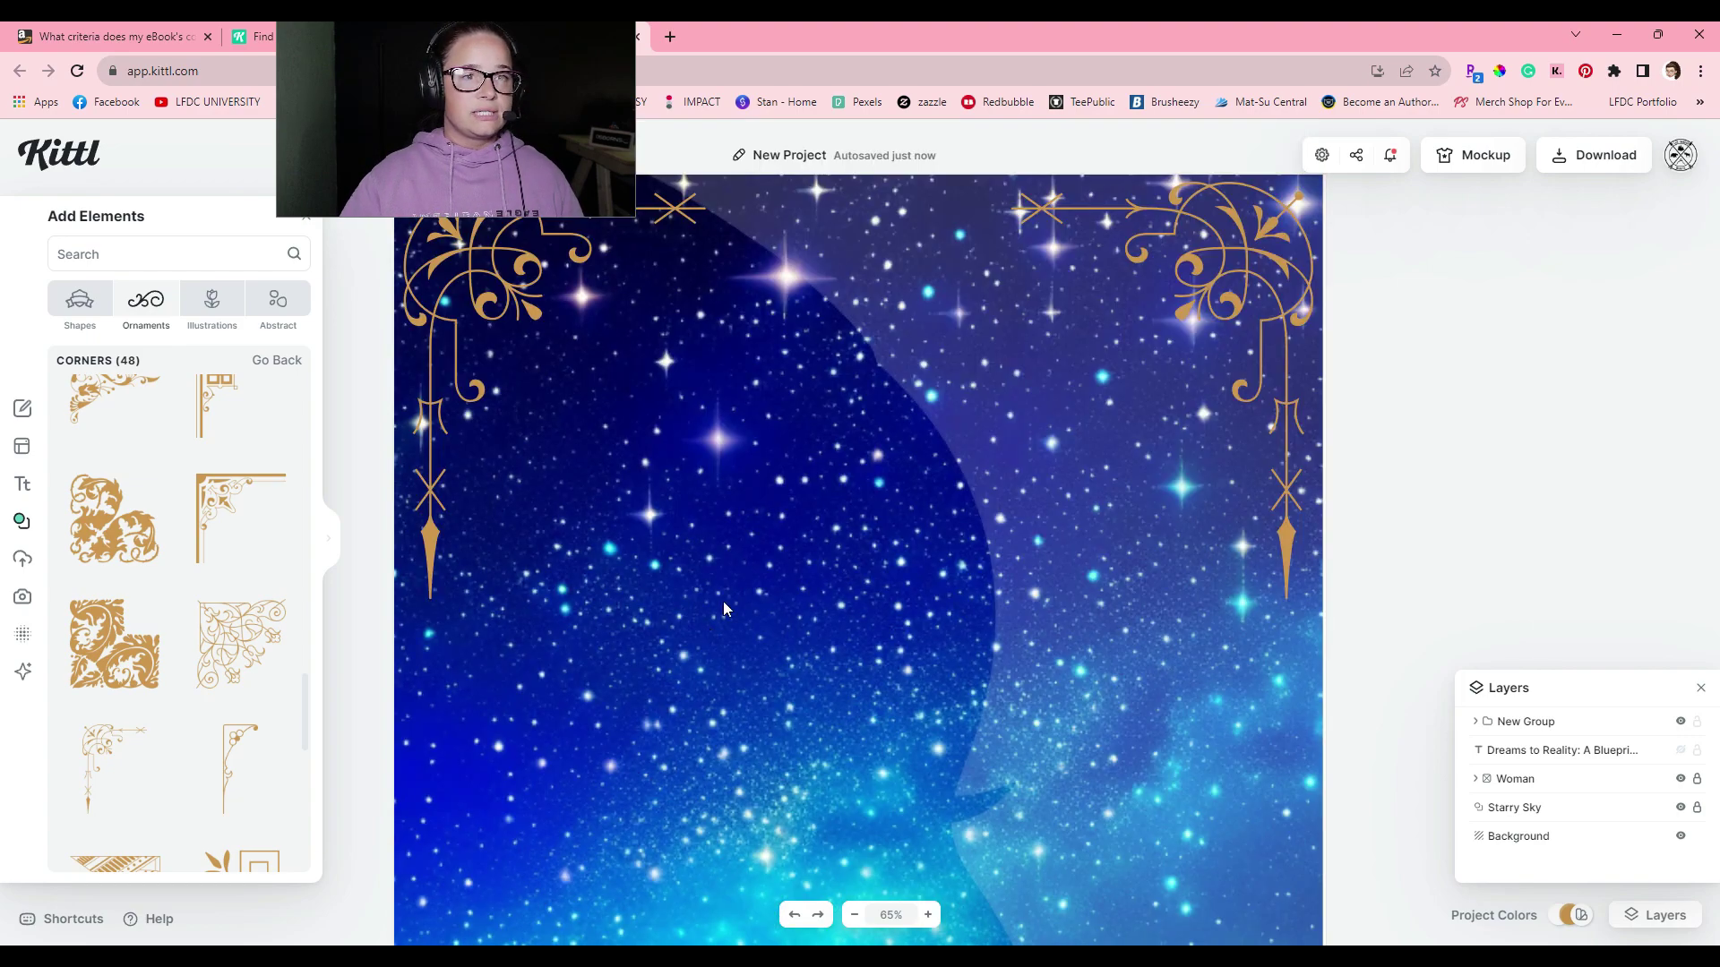
scroll(722, 609, "up", 4)
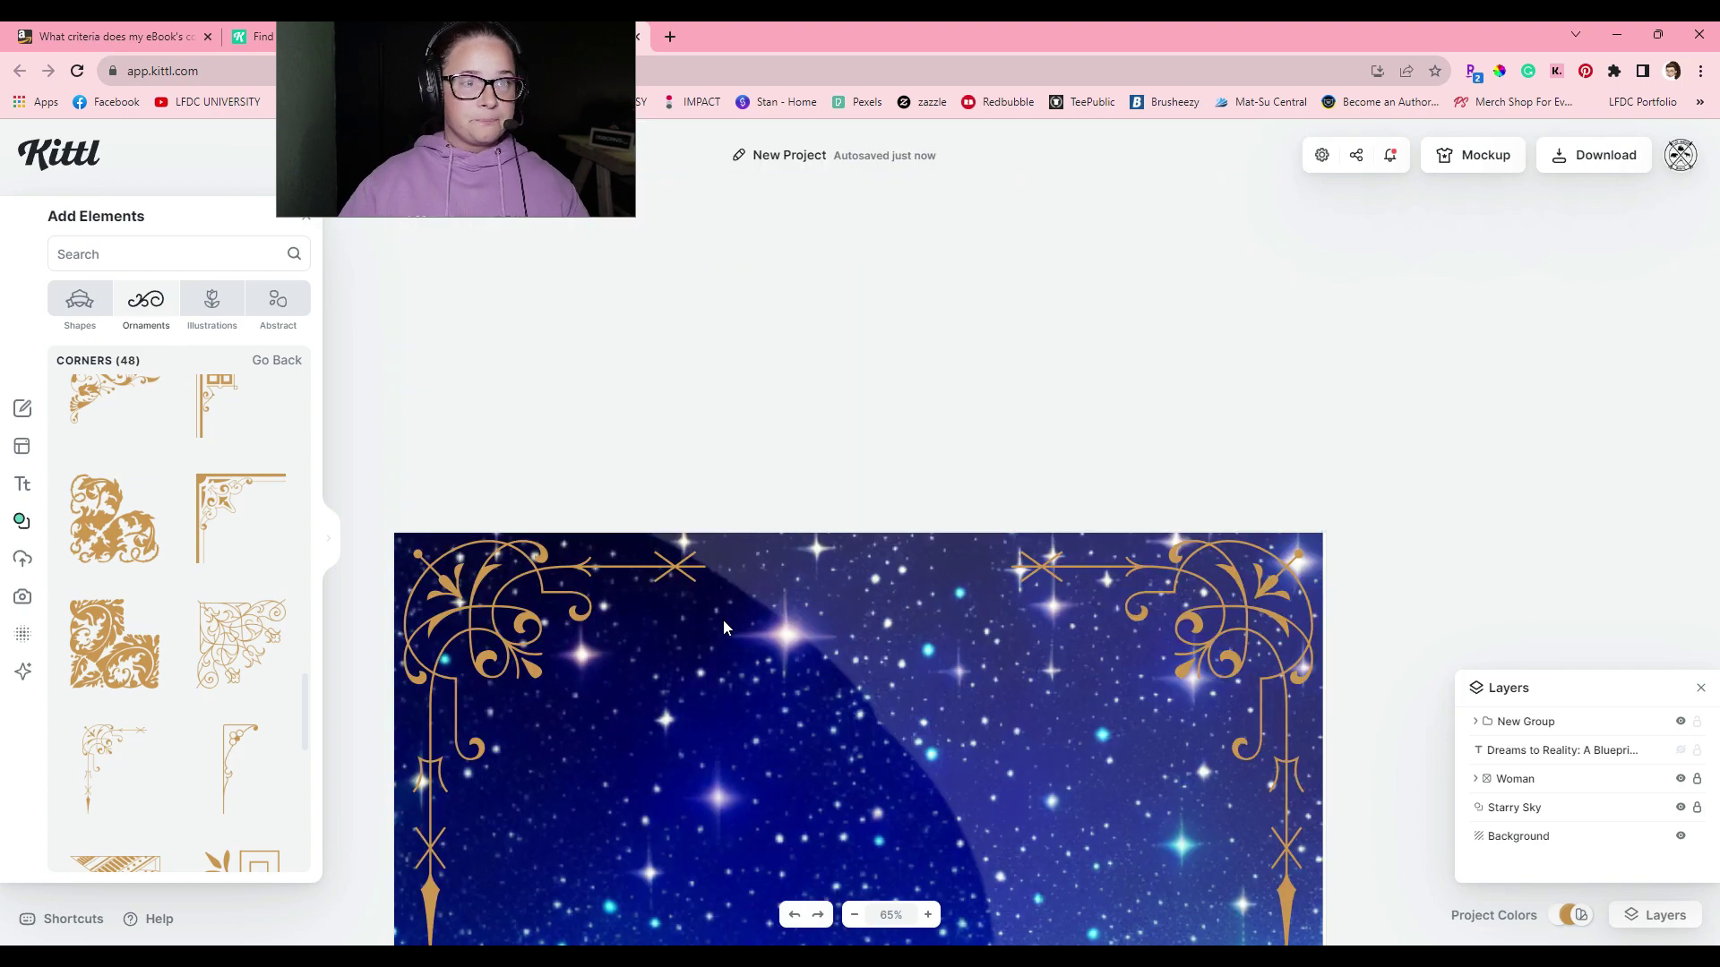
left_click(277, 360)
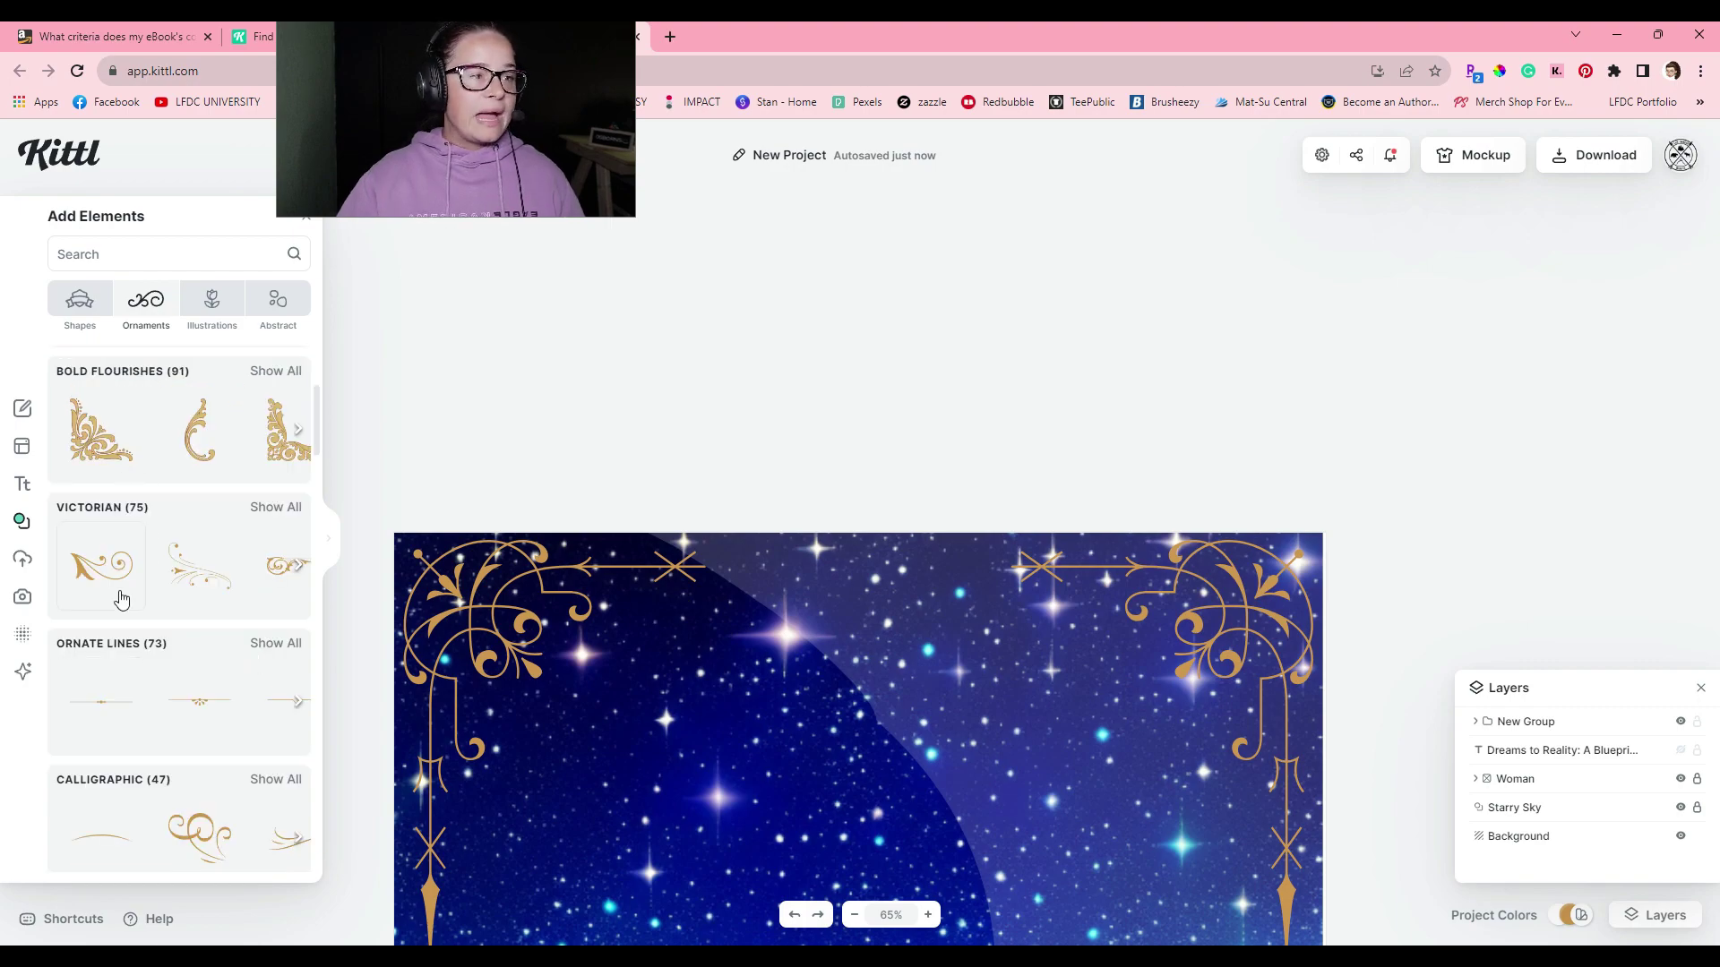
left_click(272, 644)
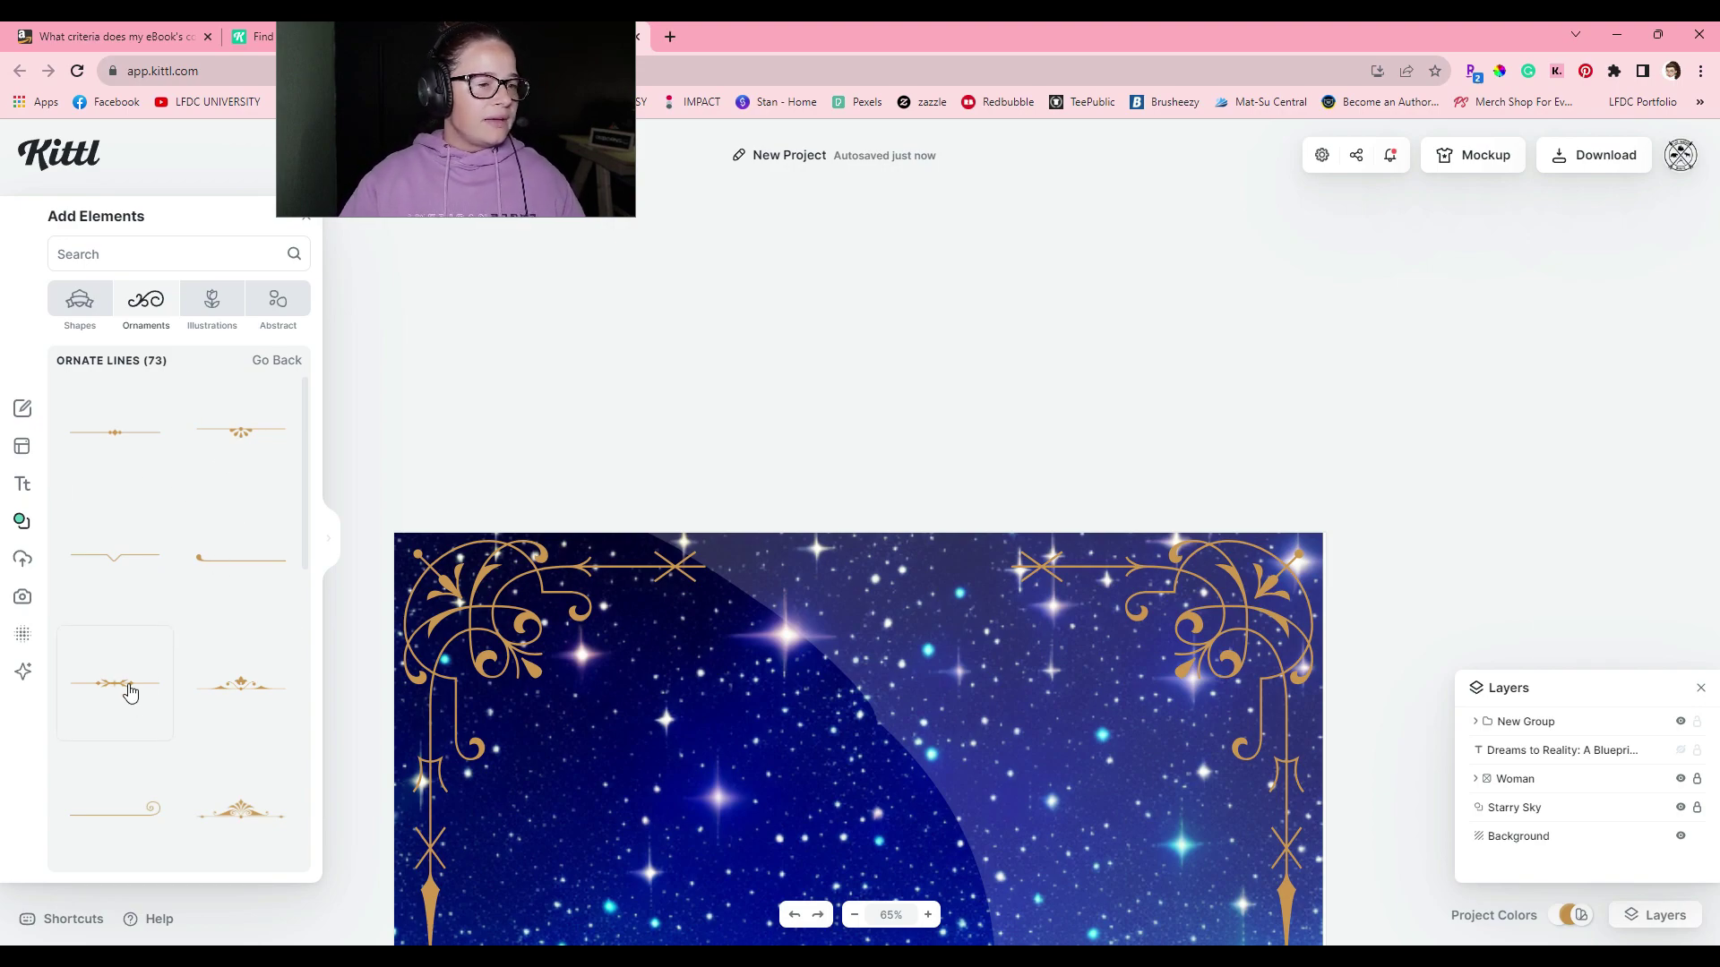
scroll(218, 722, "down", 1)
scroll(221, 729, "up", 1)
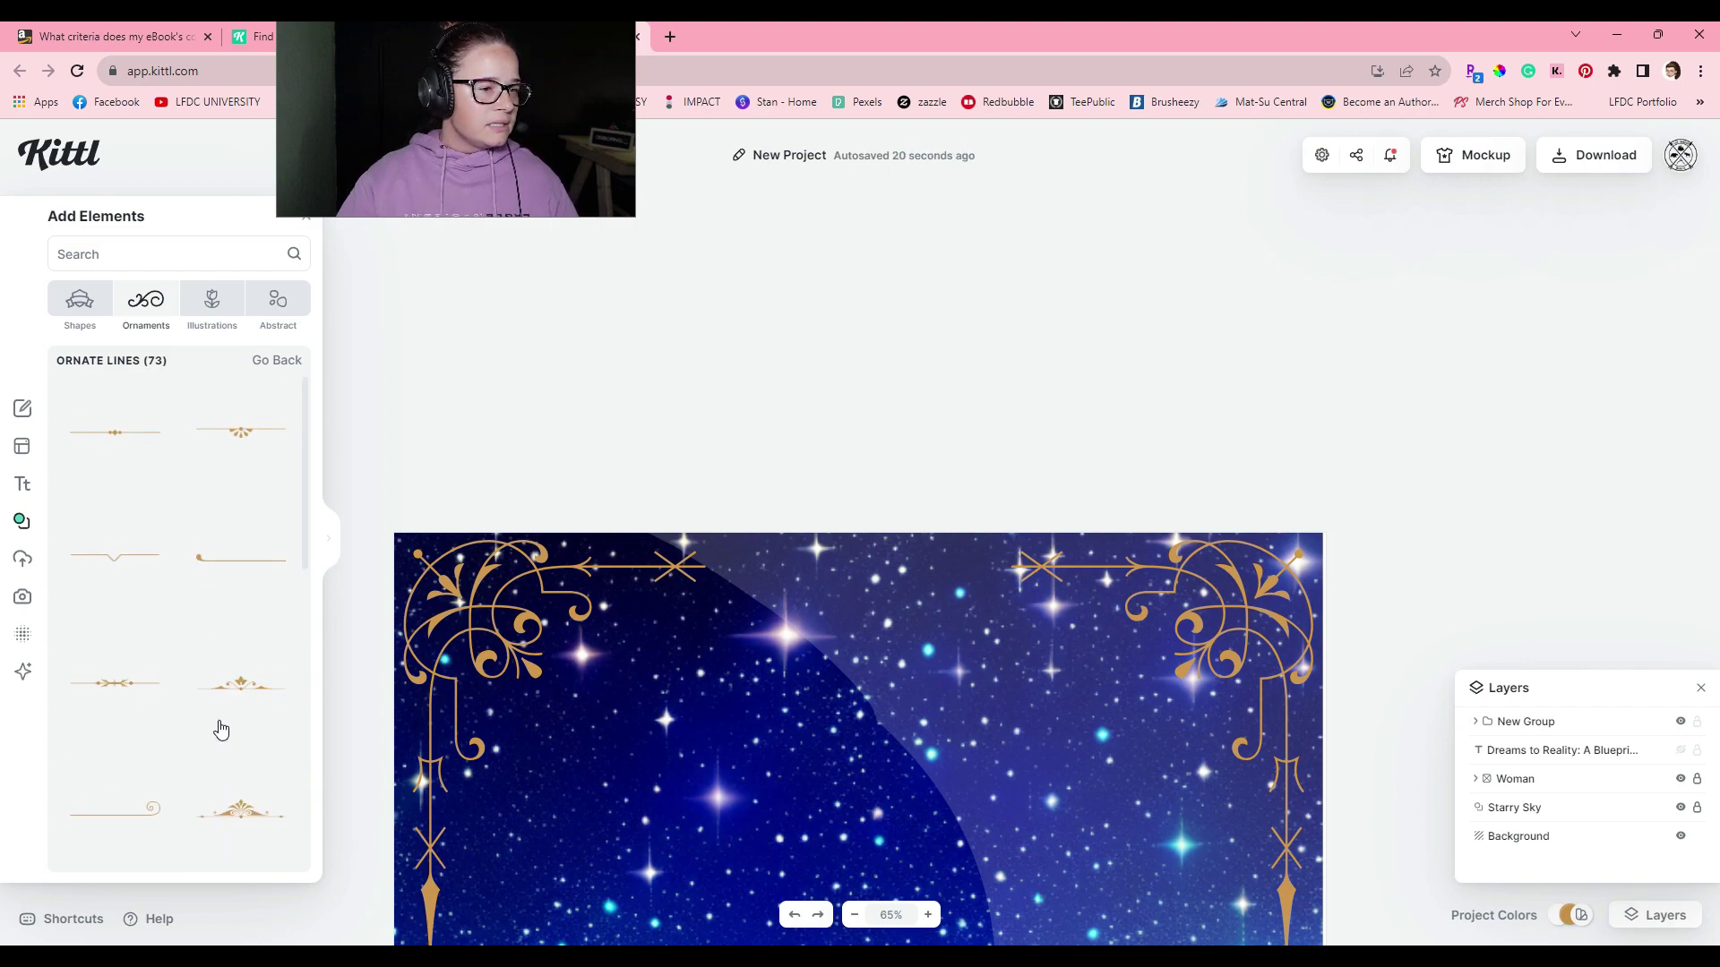
left_click(134, 435)
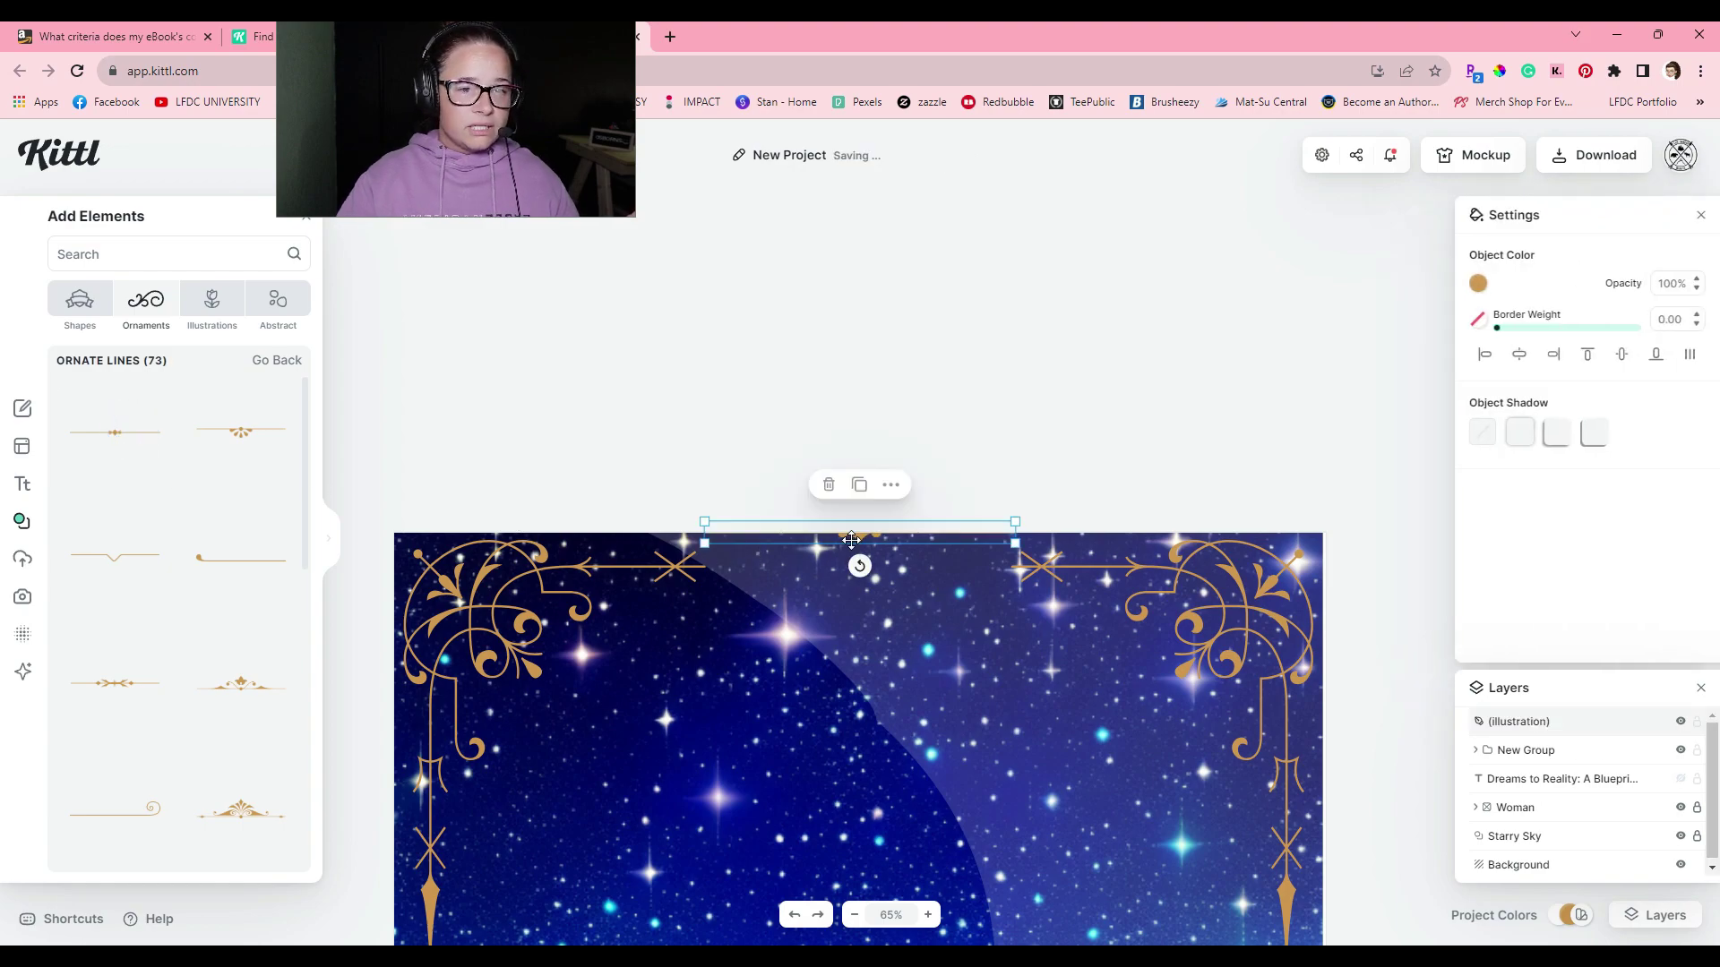
left_click_drag(863, 567, 864, 574)
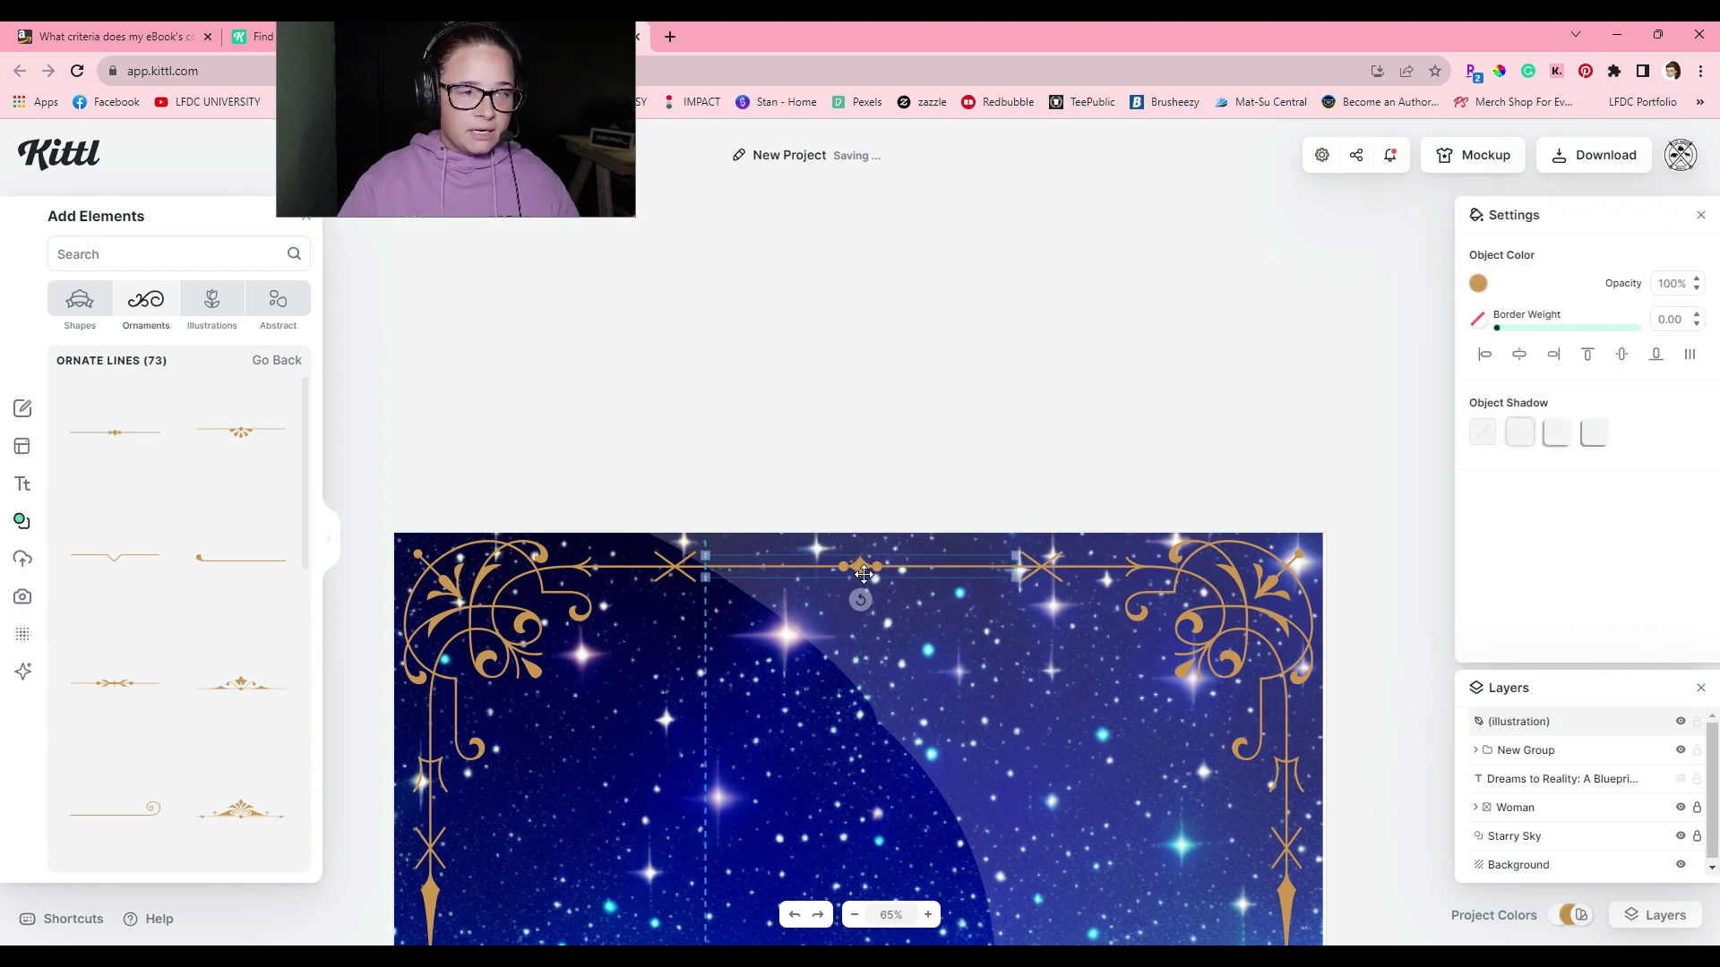
Centre the upper ornate line horizontally on the cover.
left_click(665, 488)
left_click(855, 568)
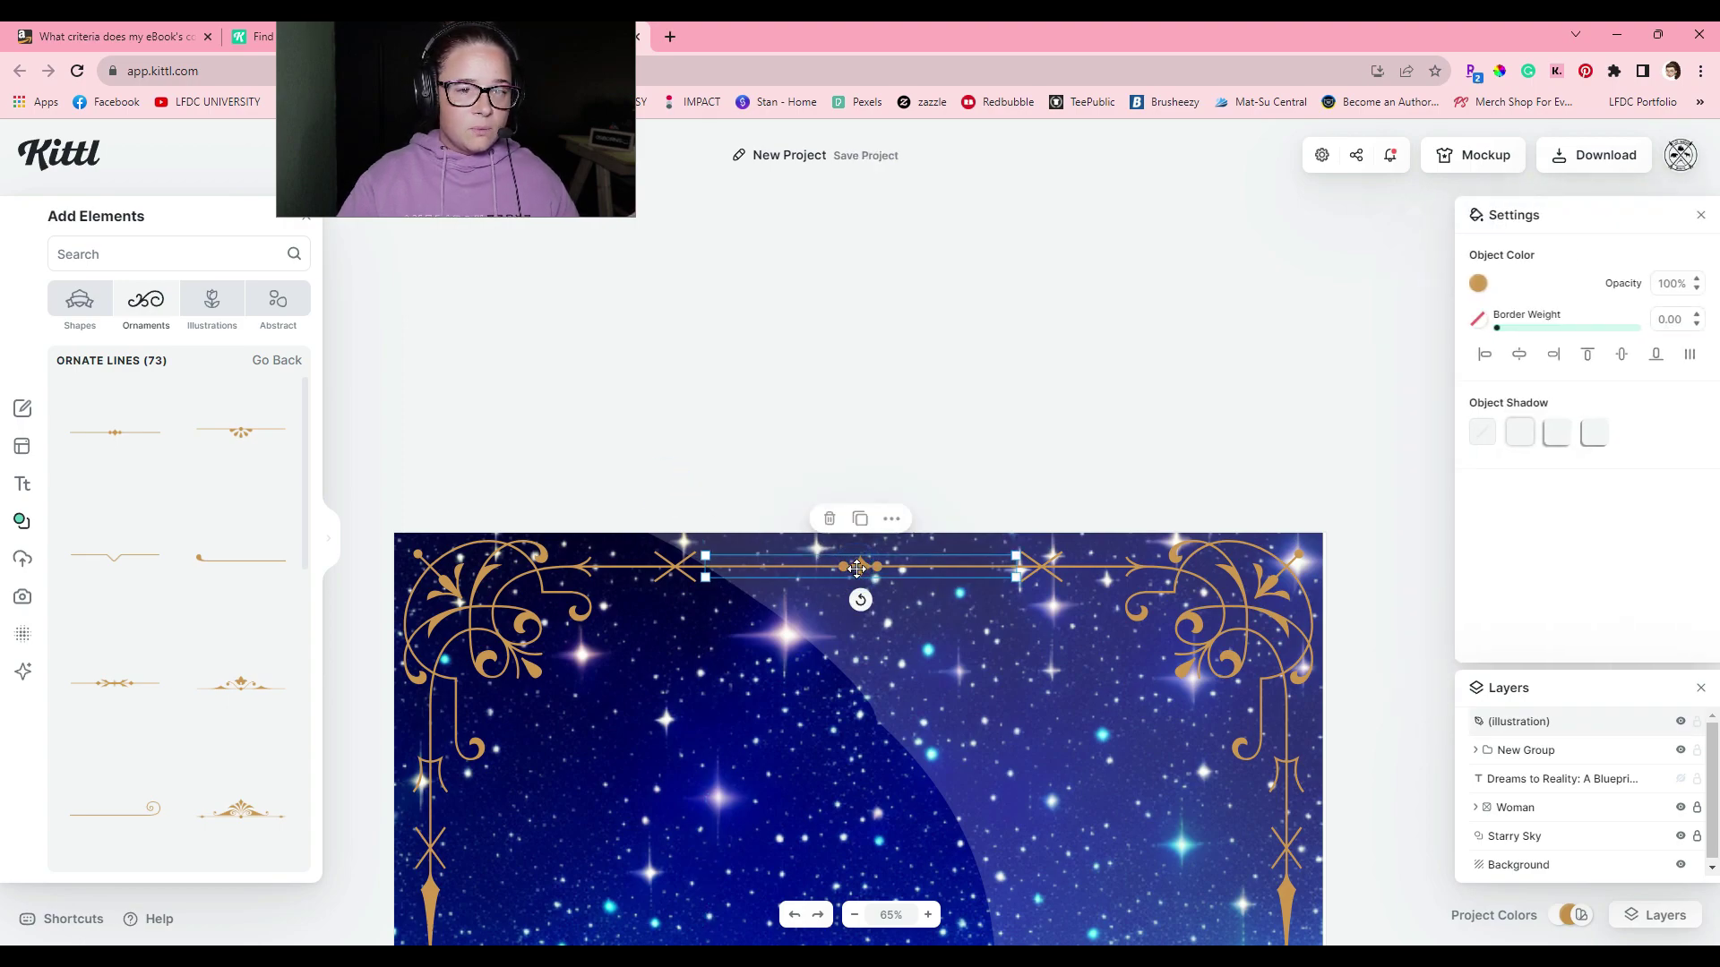
left_click(1520, 358)
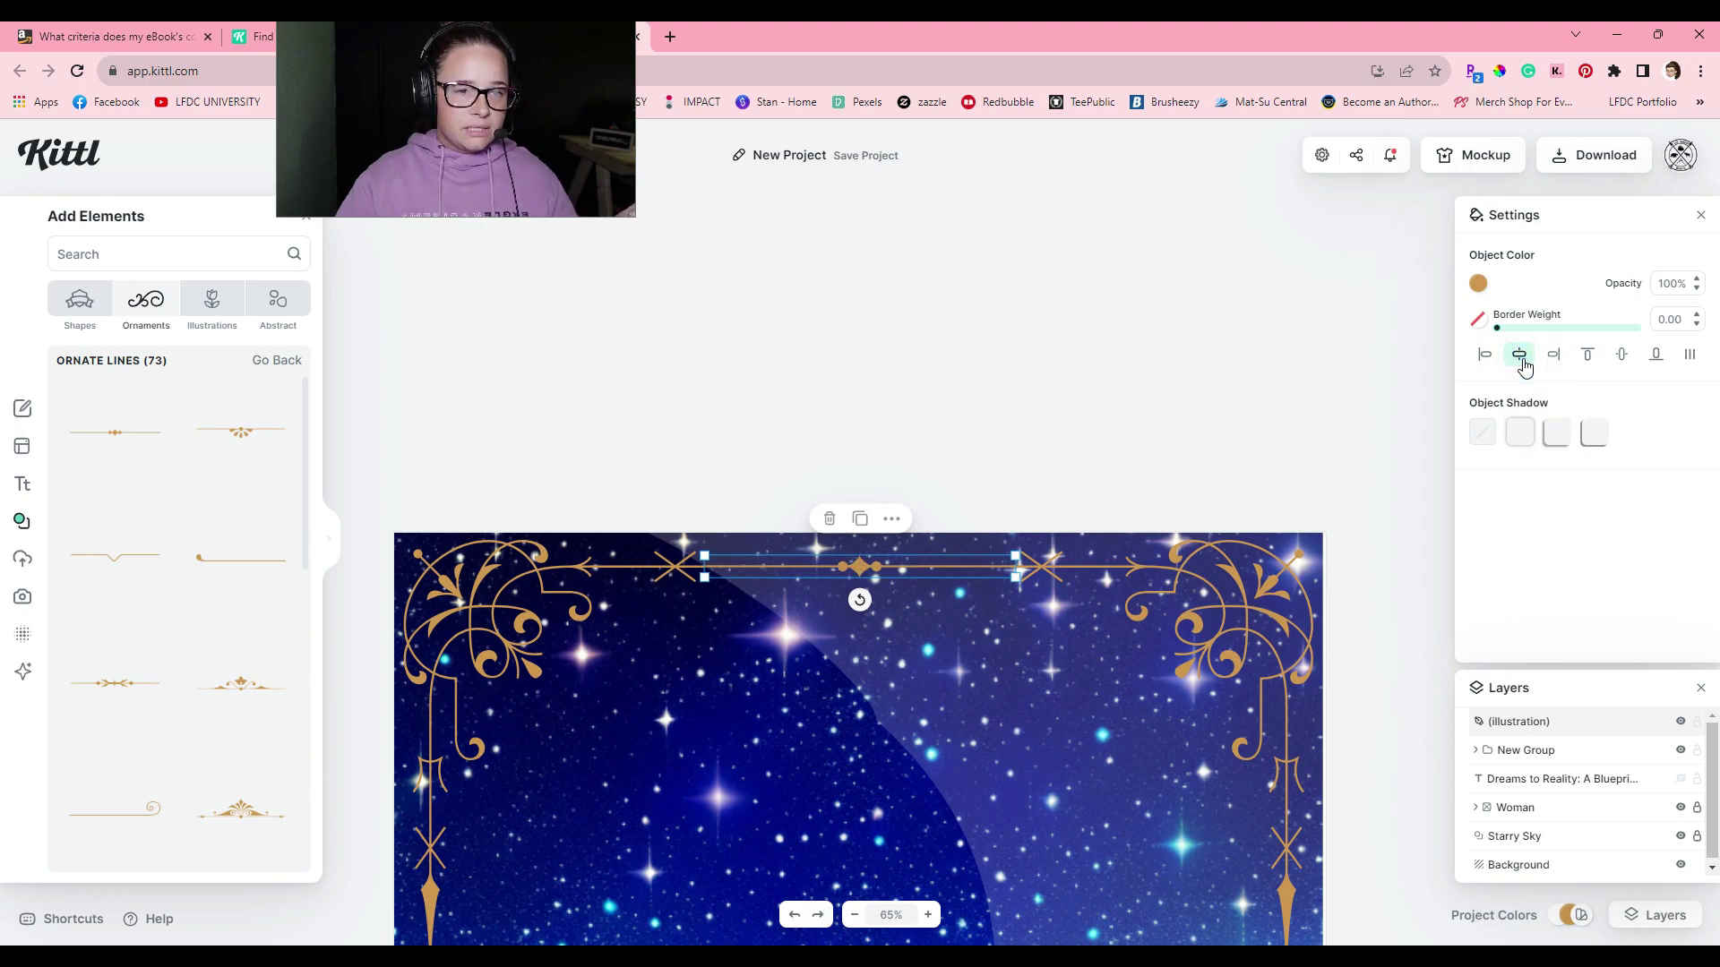
left_click(971, 491)
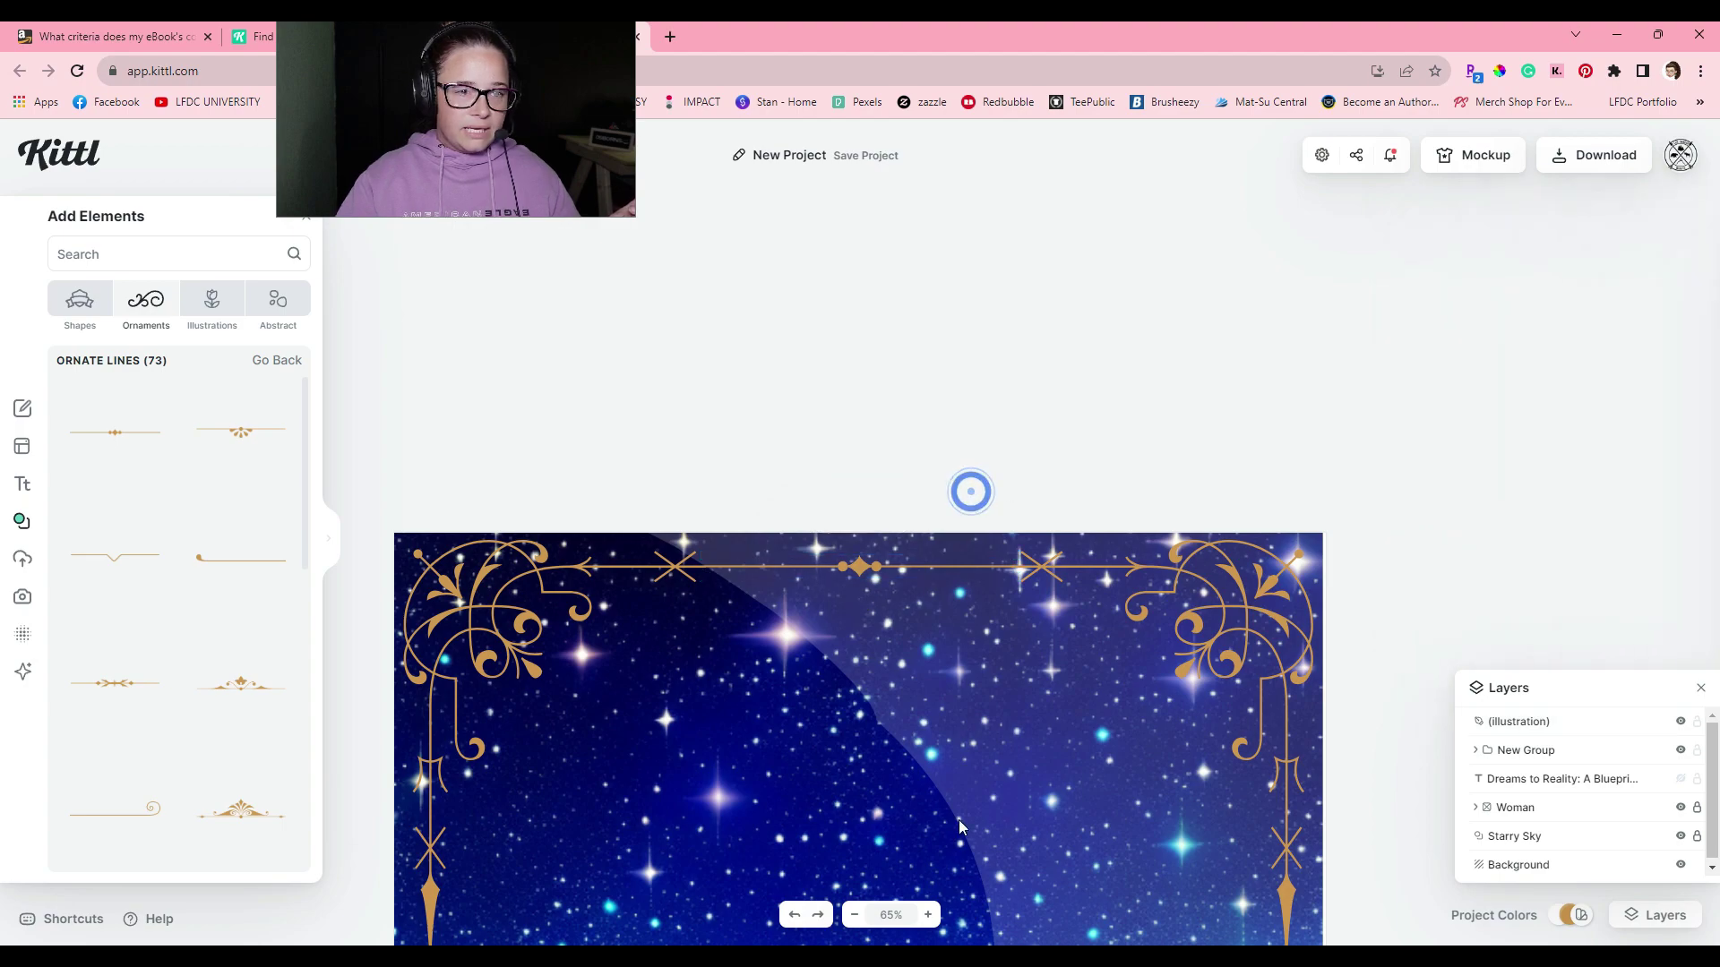
Fine-tune the ornate line's vertical position so it lines up with the upper corner ornaments' horizontal arms.
left_click(929, 914)
left_click(929, 915)
left_click(929, 915)
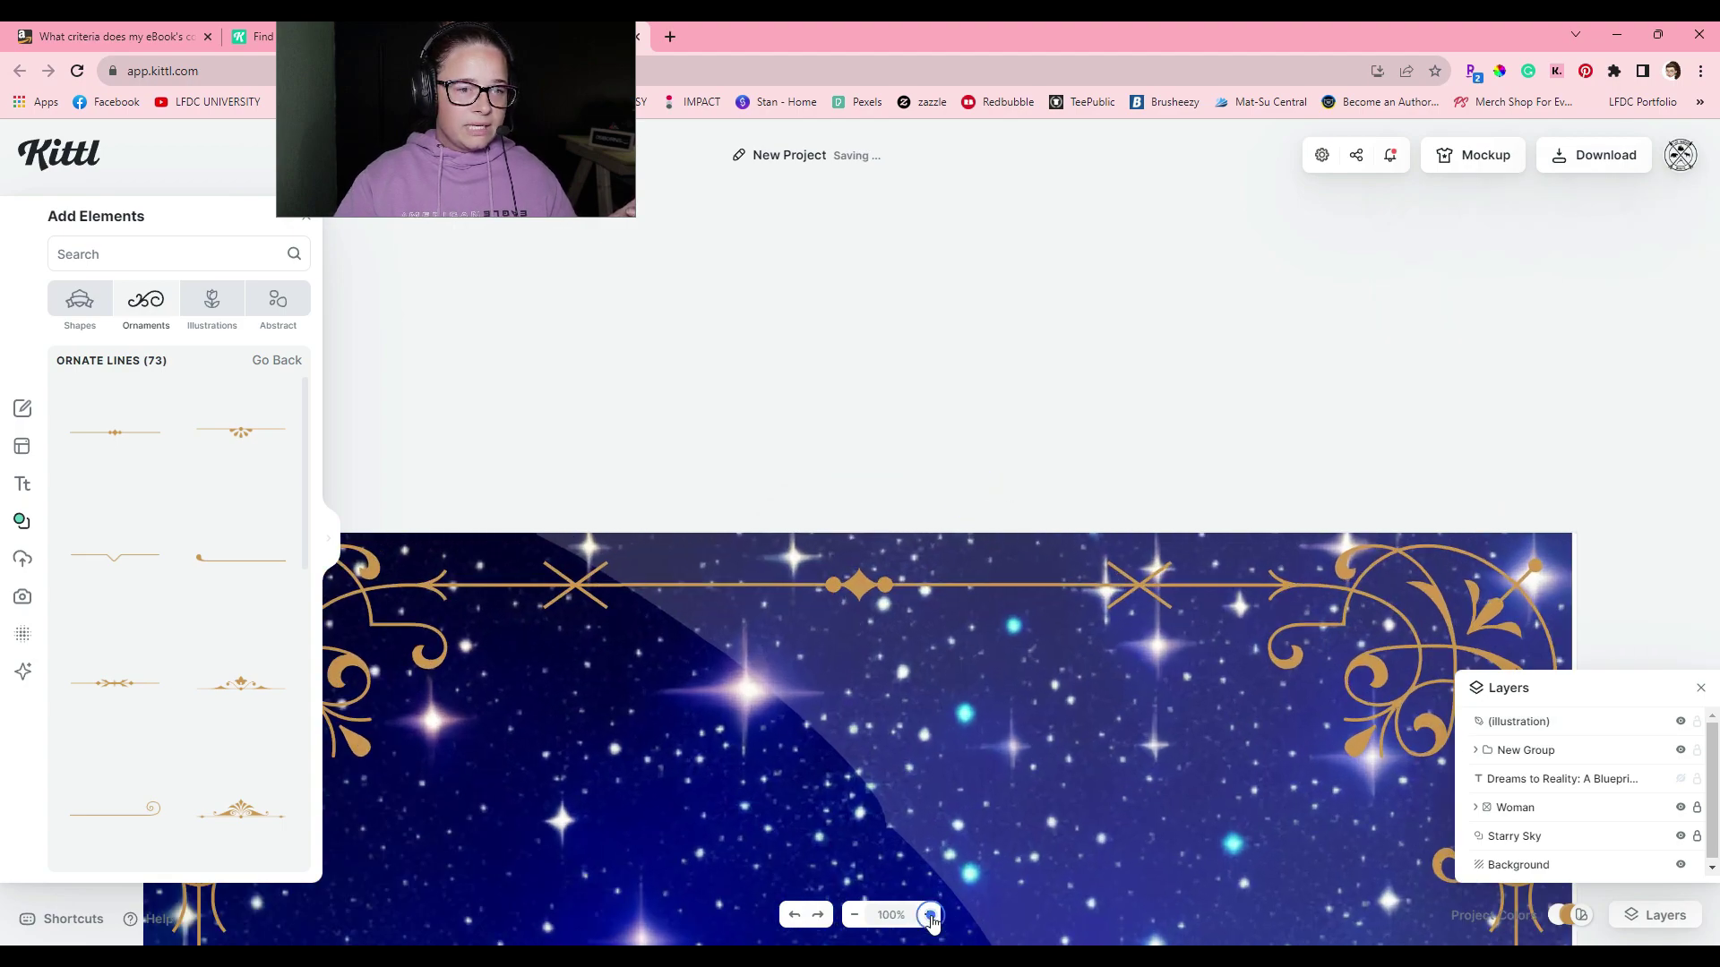
left_click(929, 915)
left_click(861, 598)
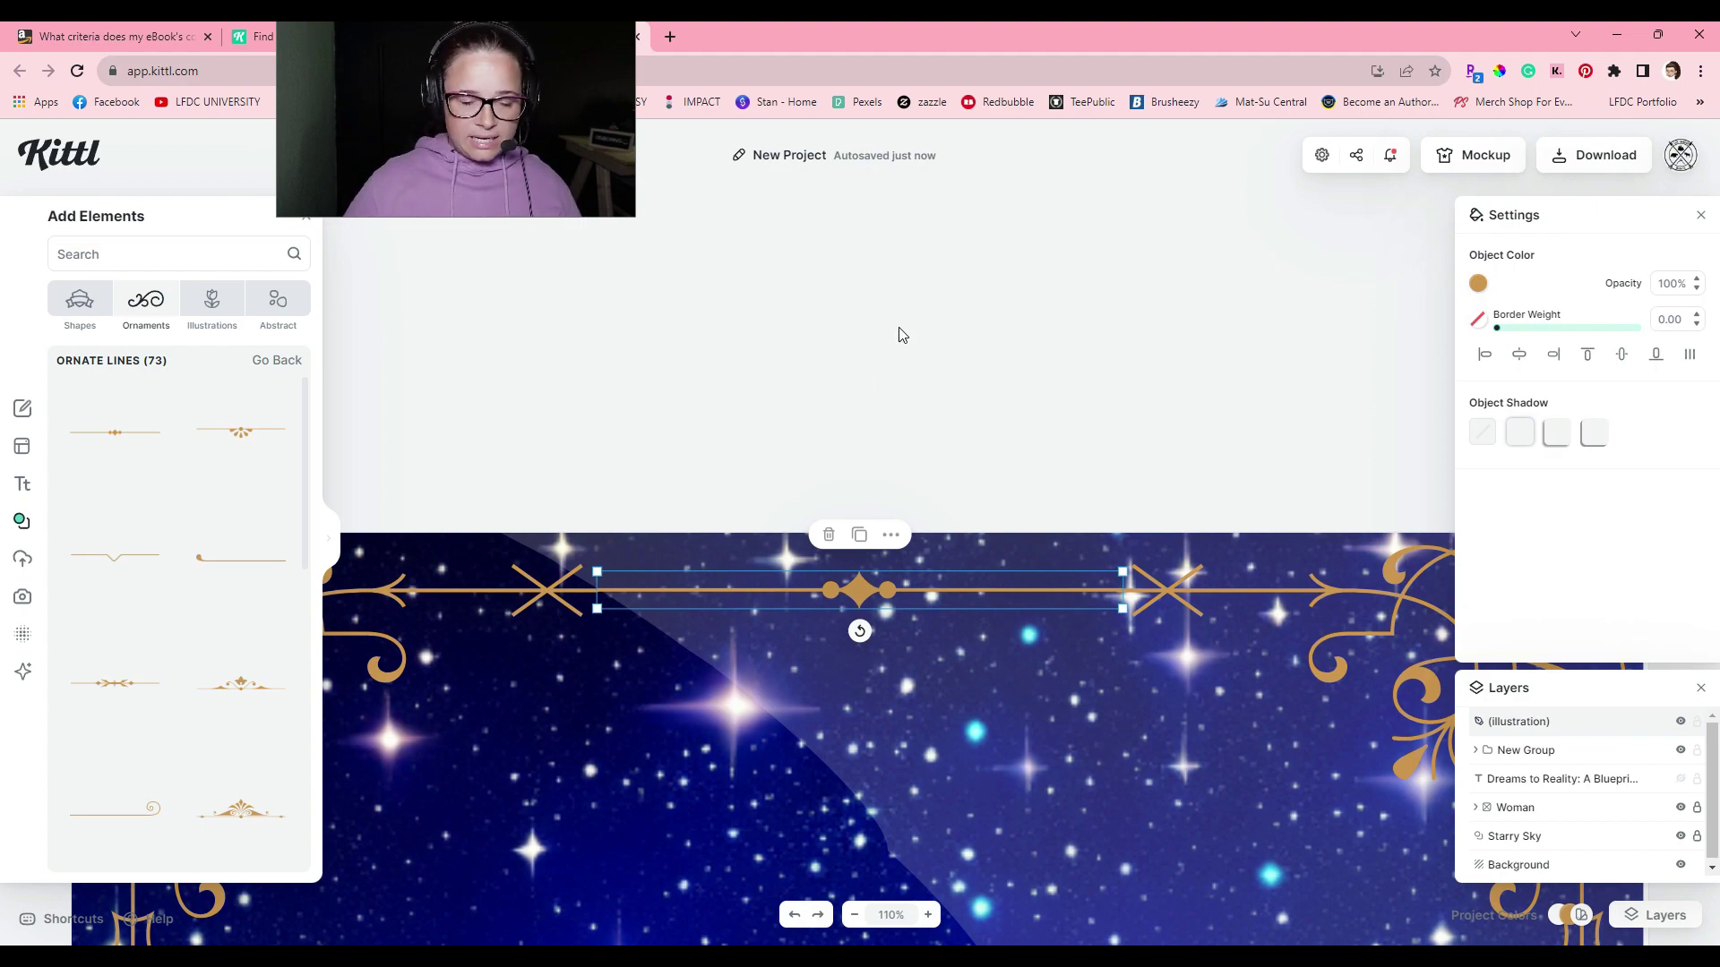
key("Down")
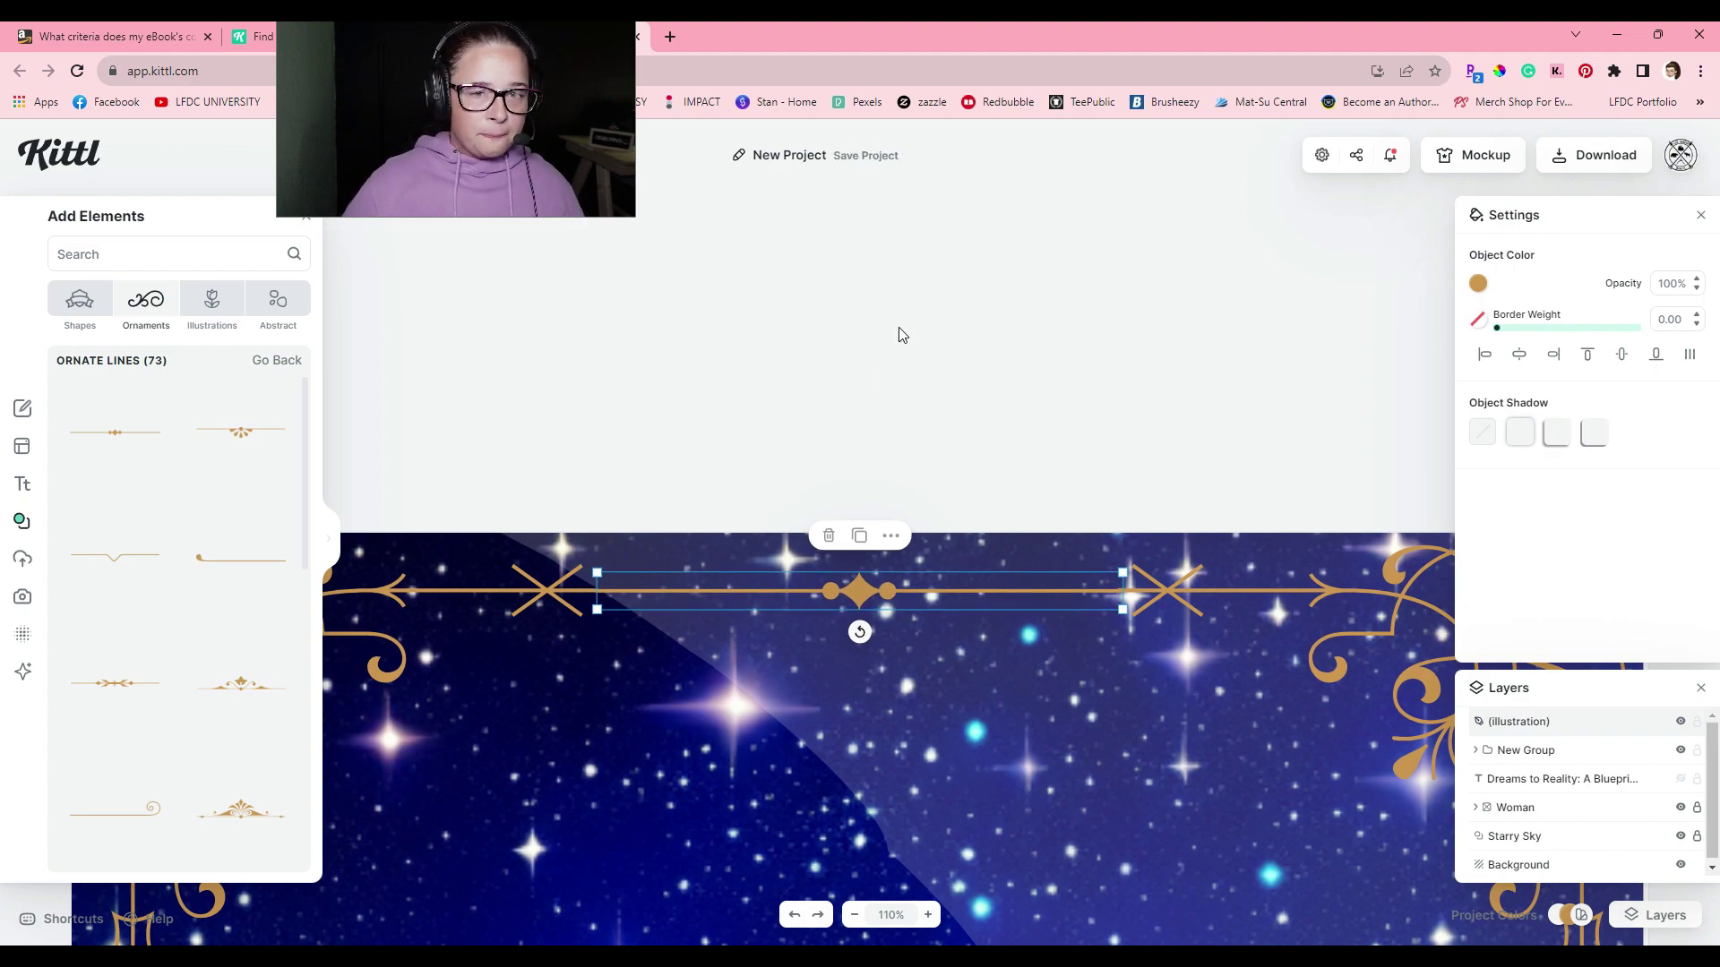
key("Up")
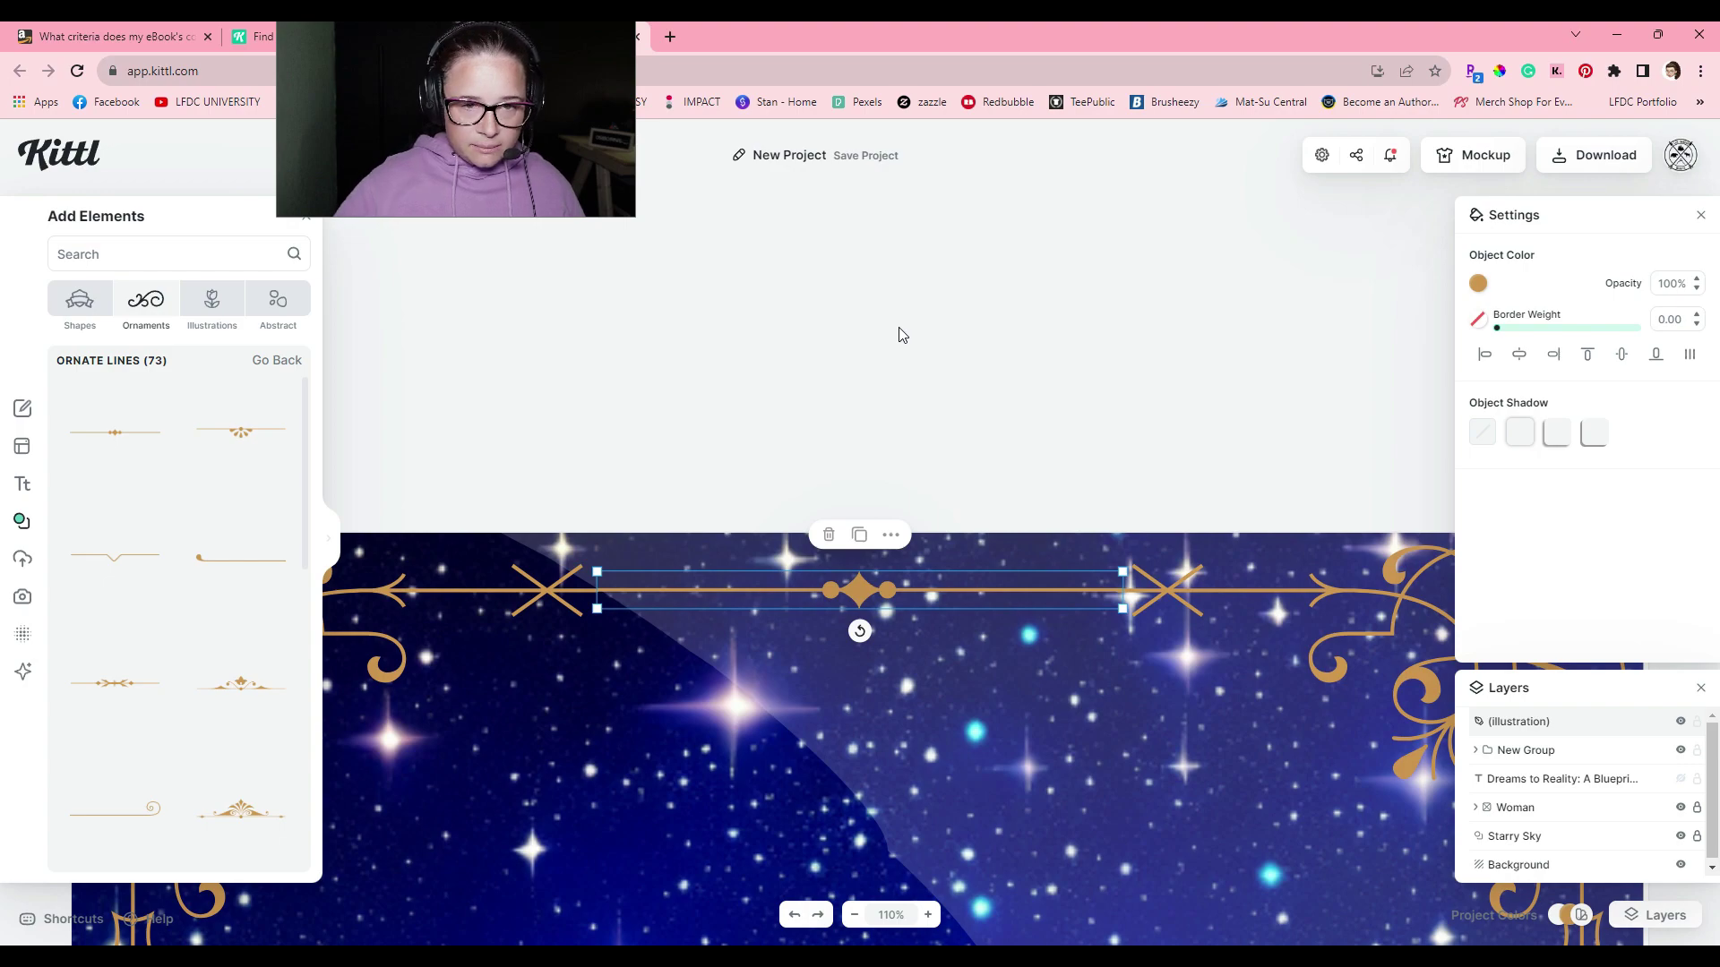
left_click(928, 915)
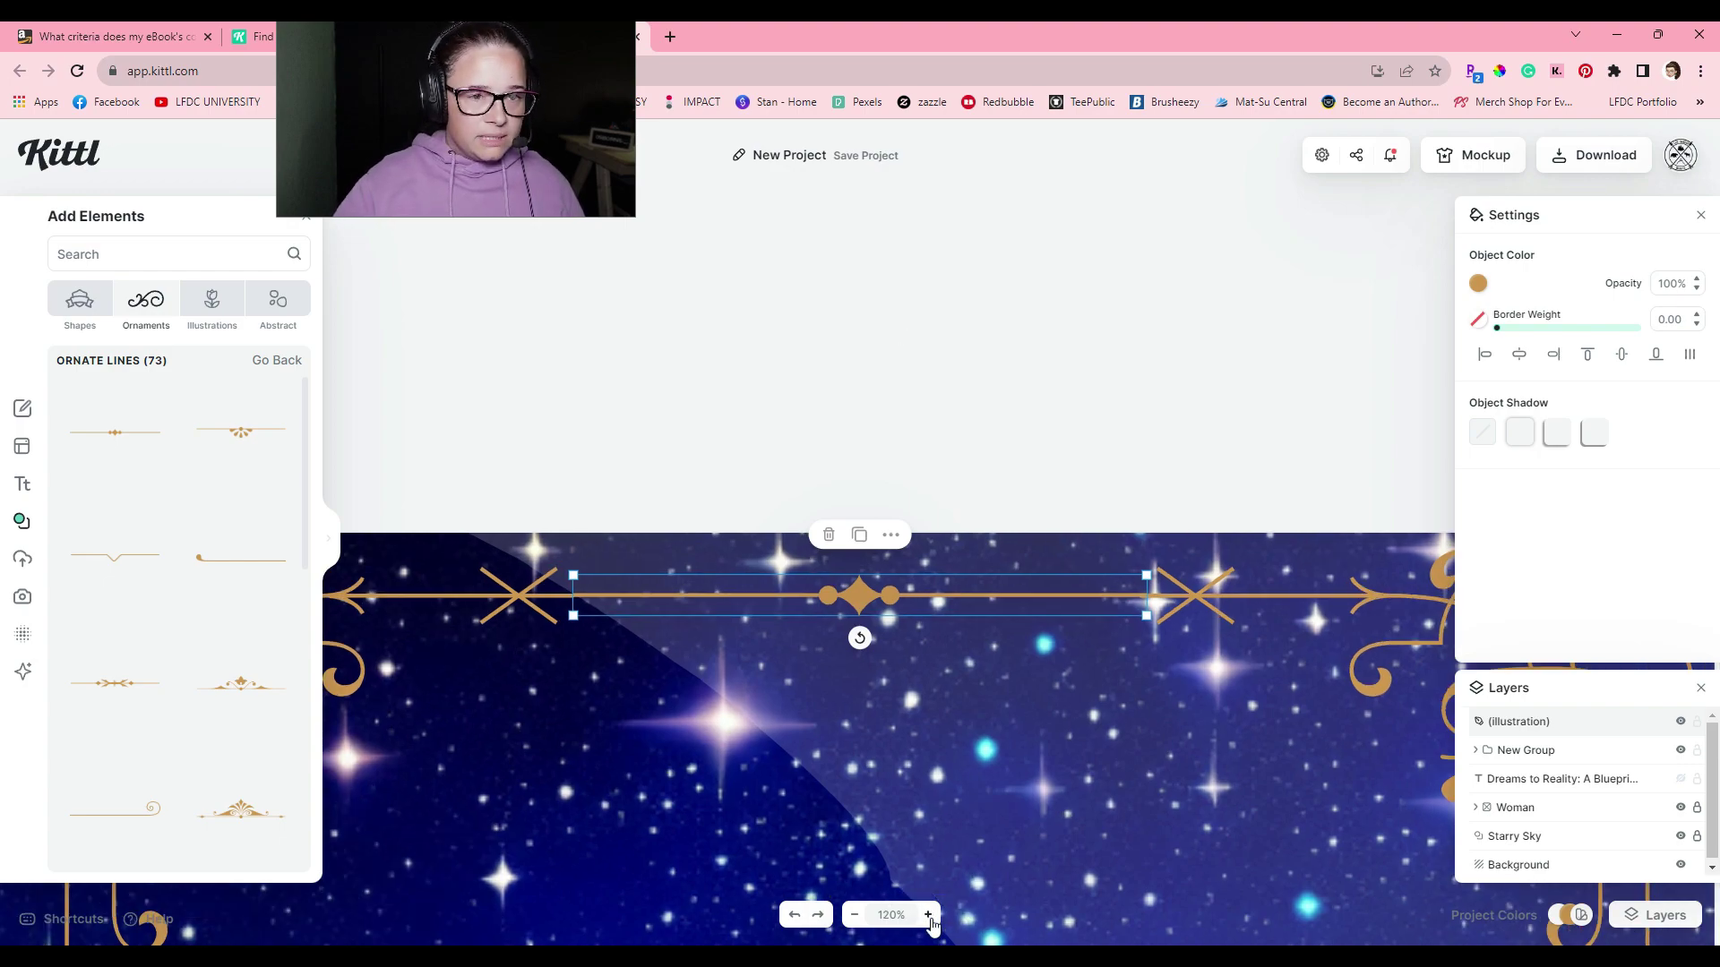
left_click(928, 914)
left_click(928, 914)
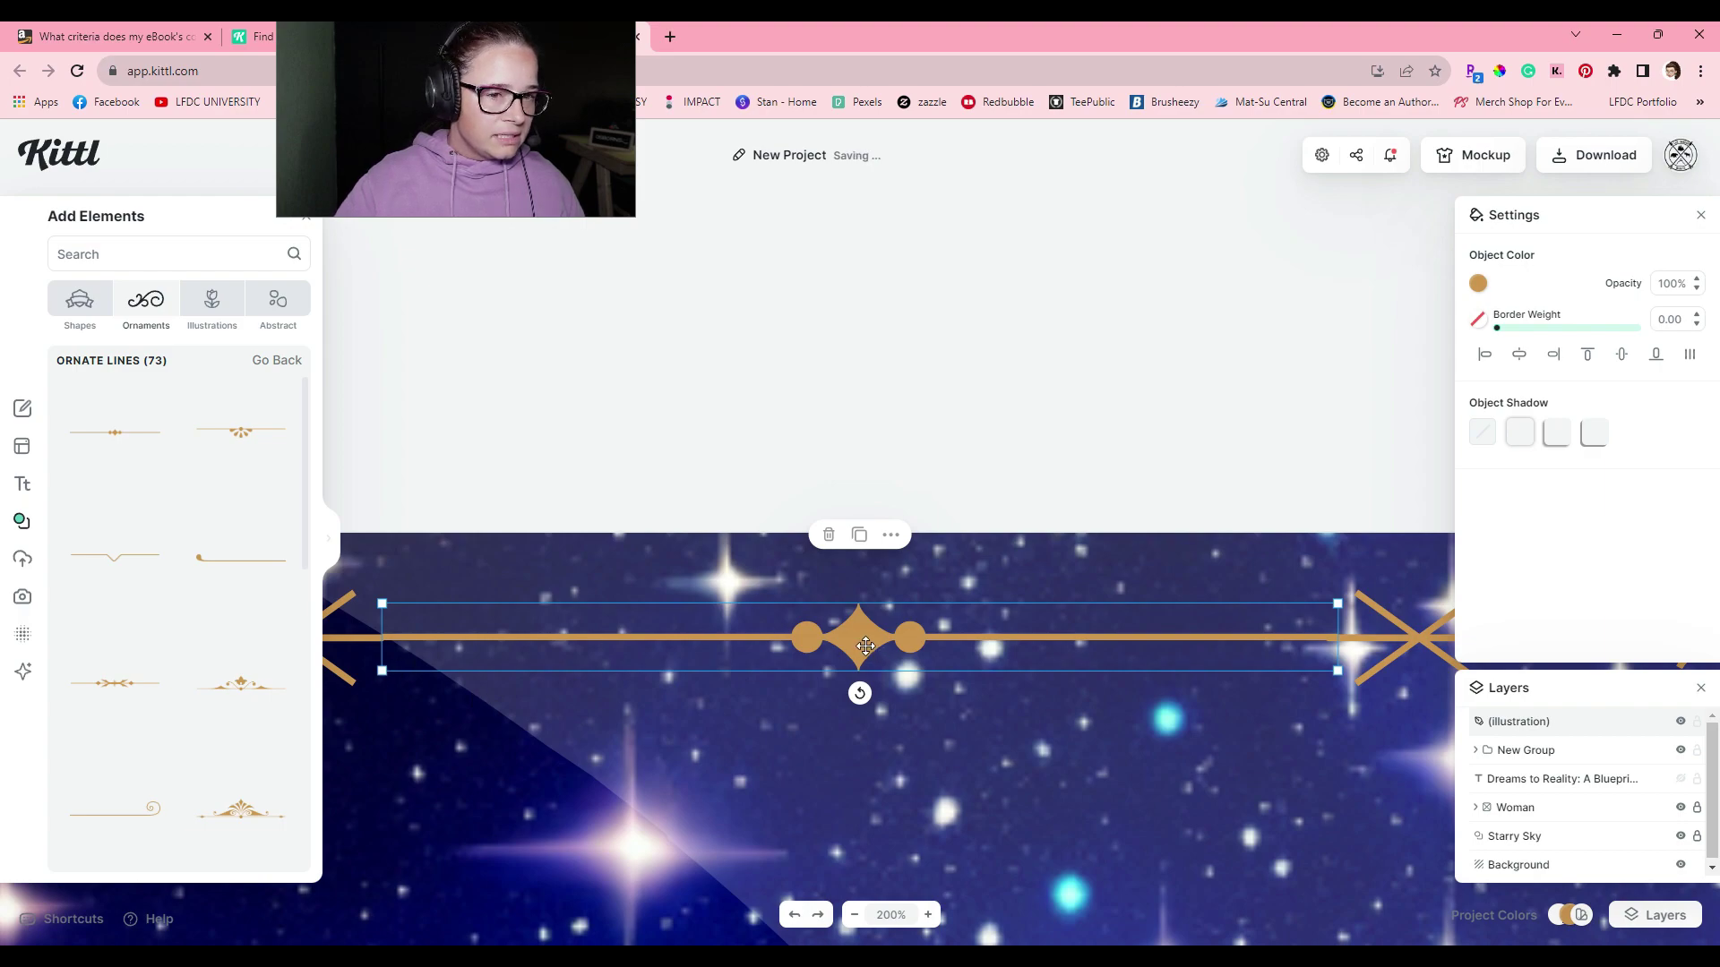
left_click_drag(862, 643, 862, 645)
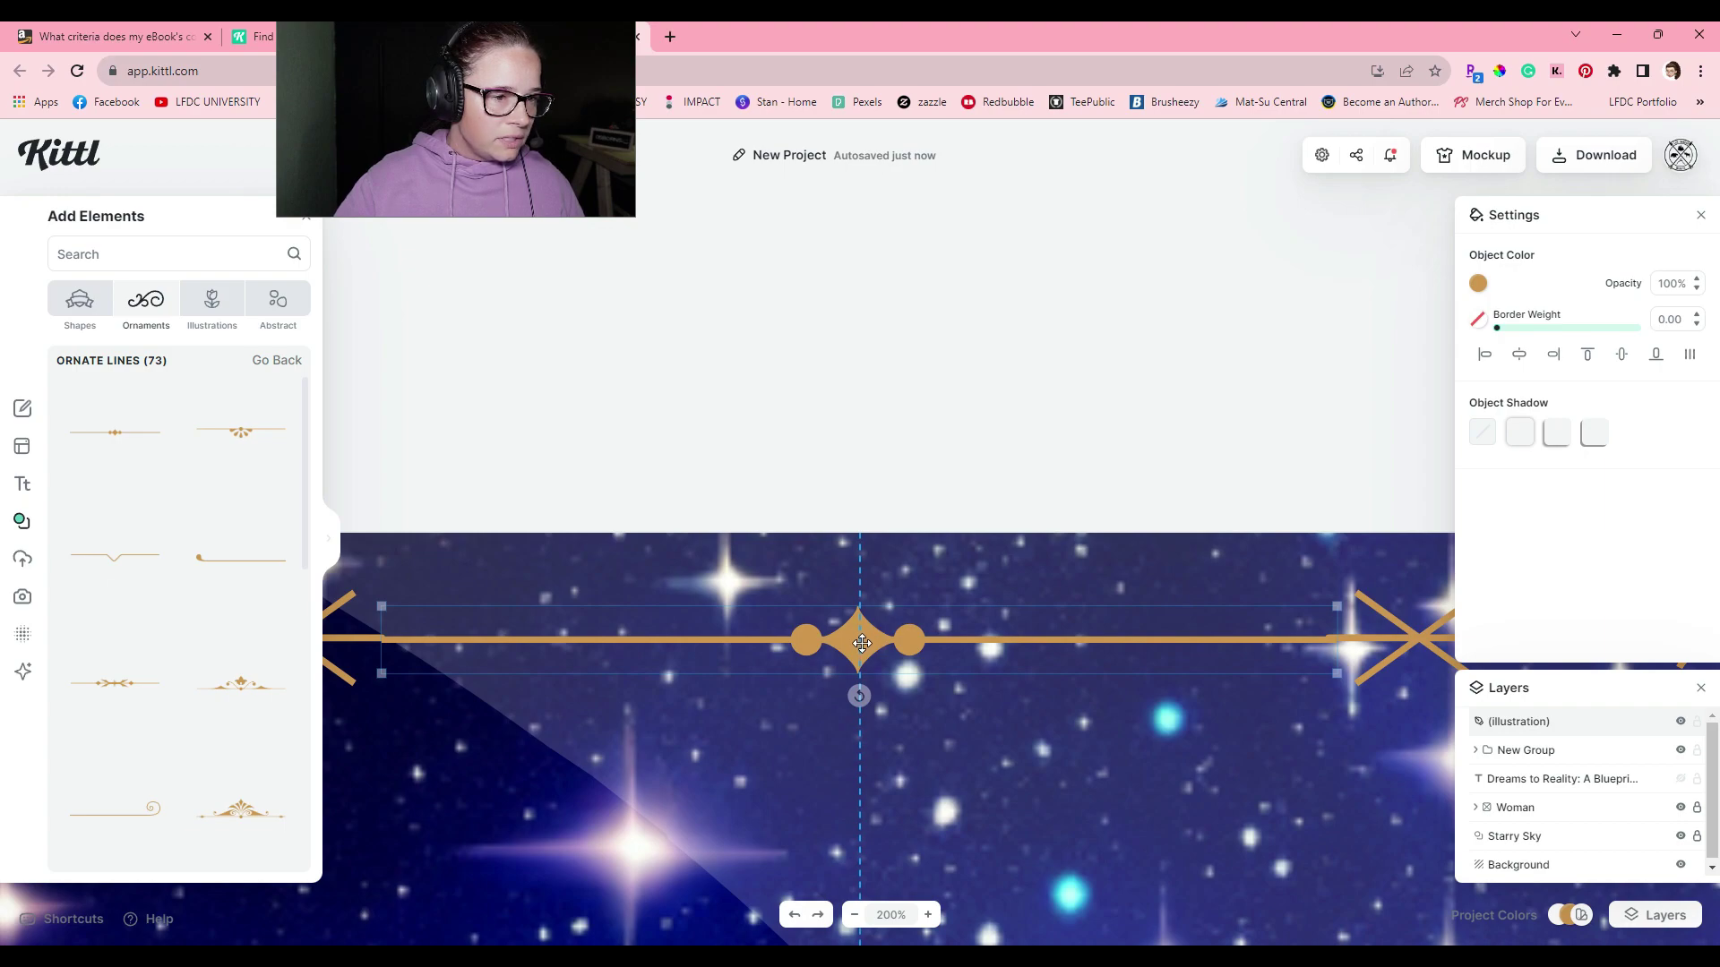
left_click_drag(861, 641, 805, 637)
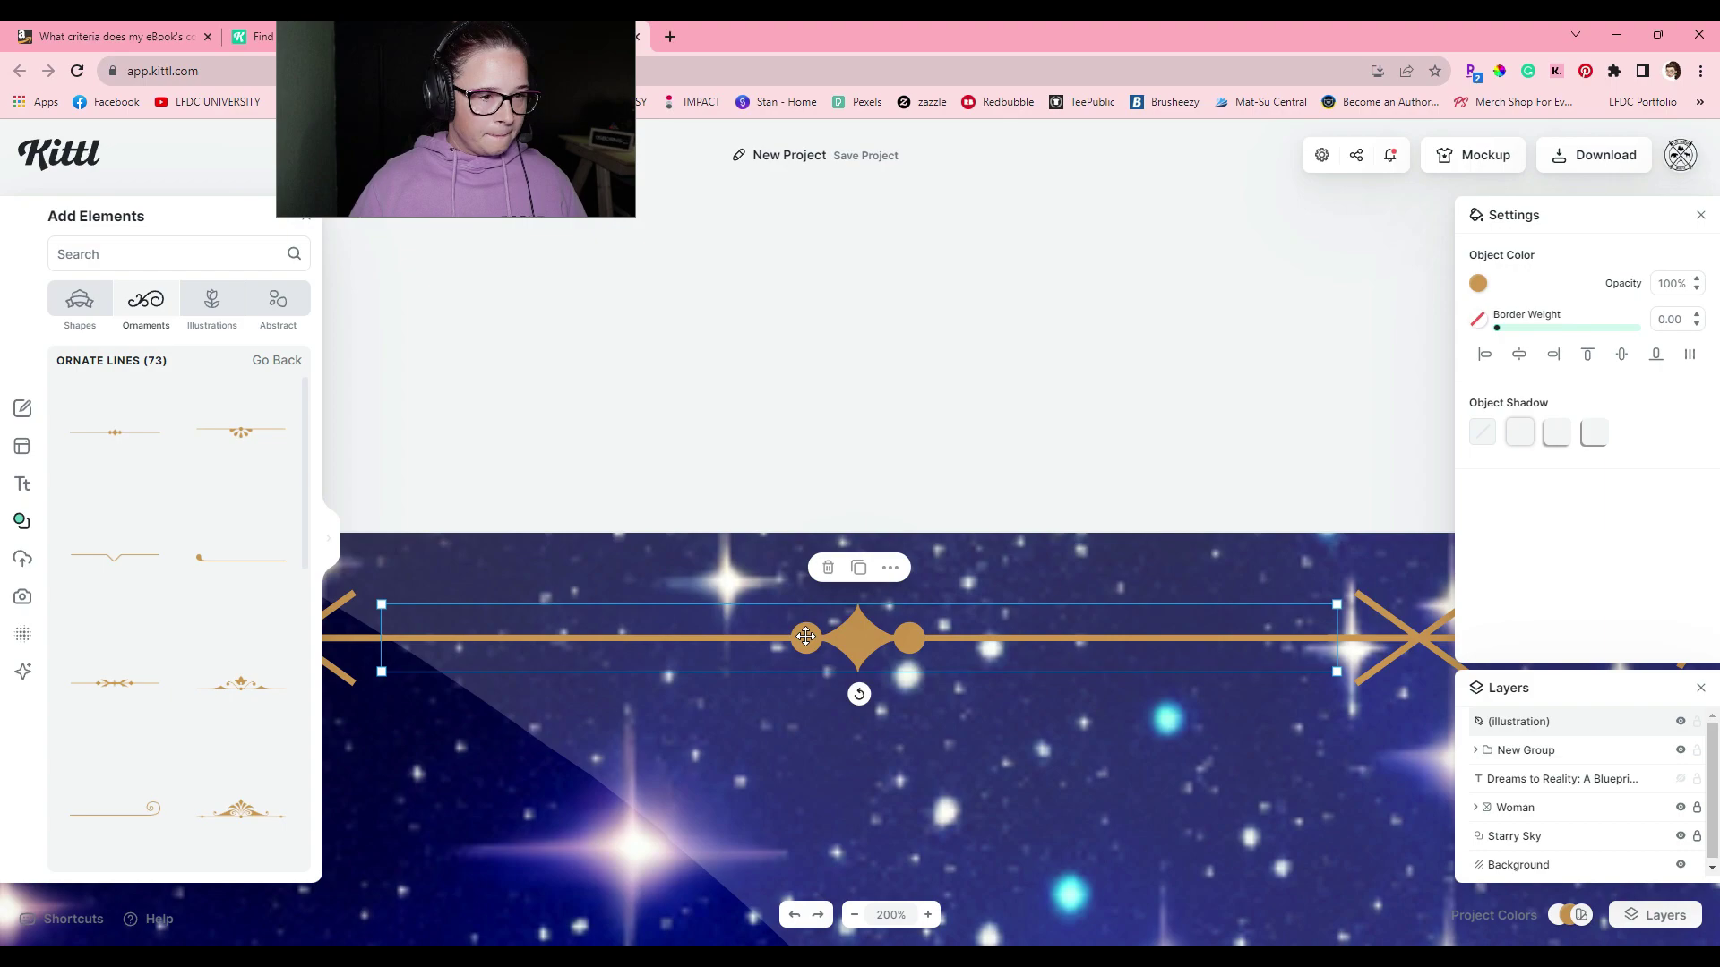
left_click(719, 485)
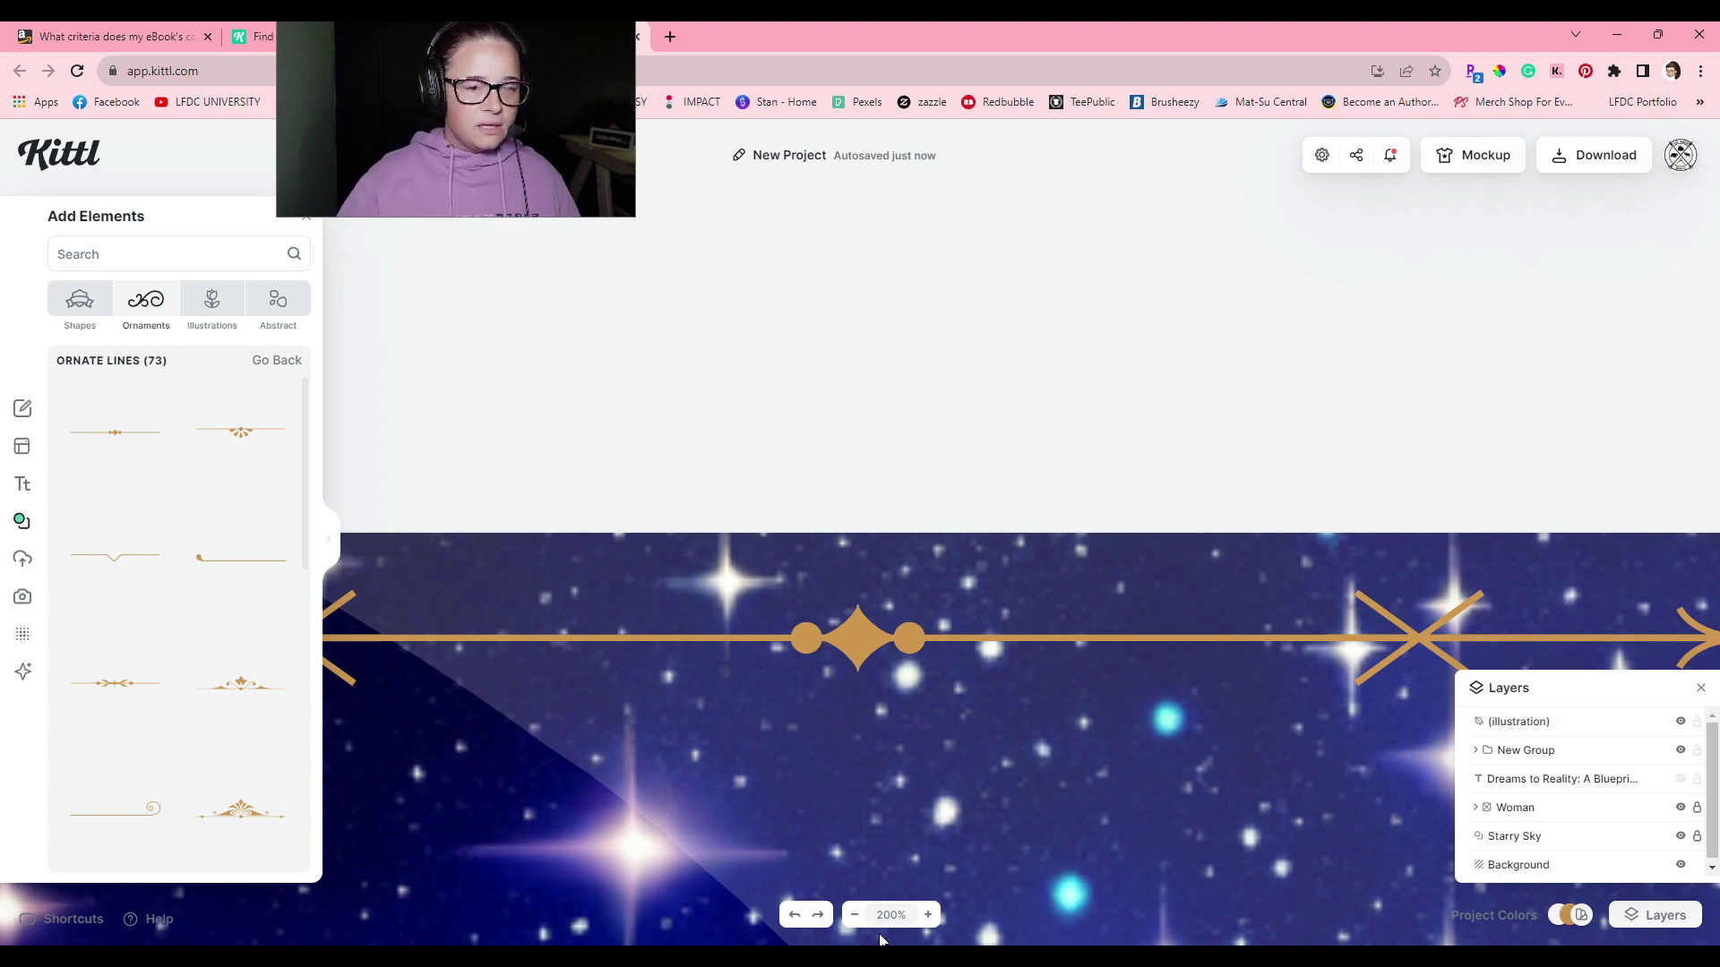
Duplicate the upper ornate line and place the copy between the two lower corner ornaments.
left_click(855, 916)
left_click(855, 915)
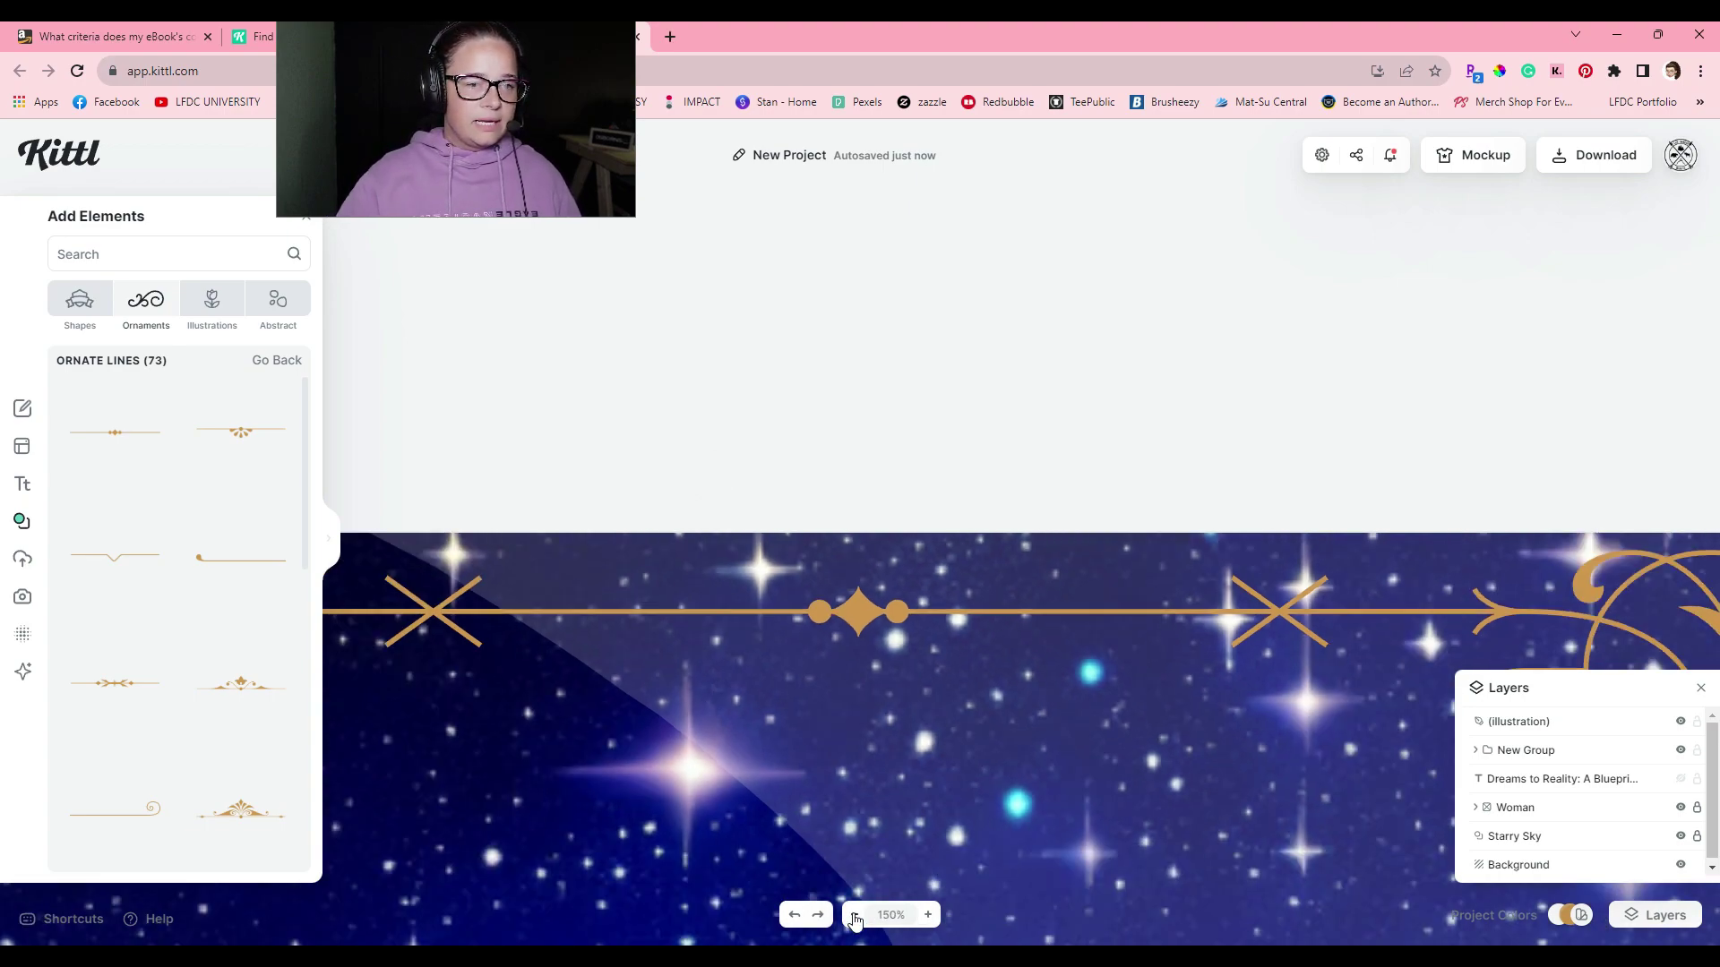
left_click(854, 916)
left_click(855, 916)
left_click(854, 915)
left_click(854, 915)
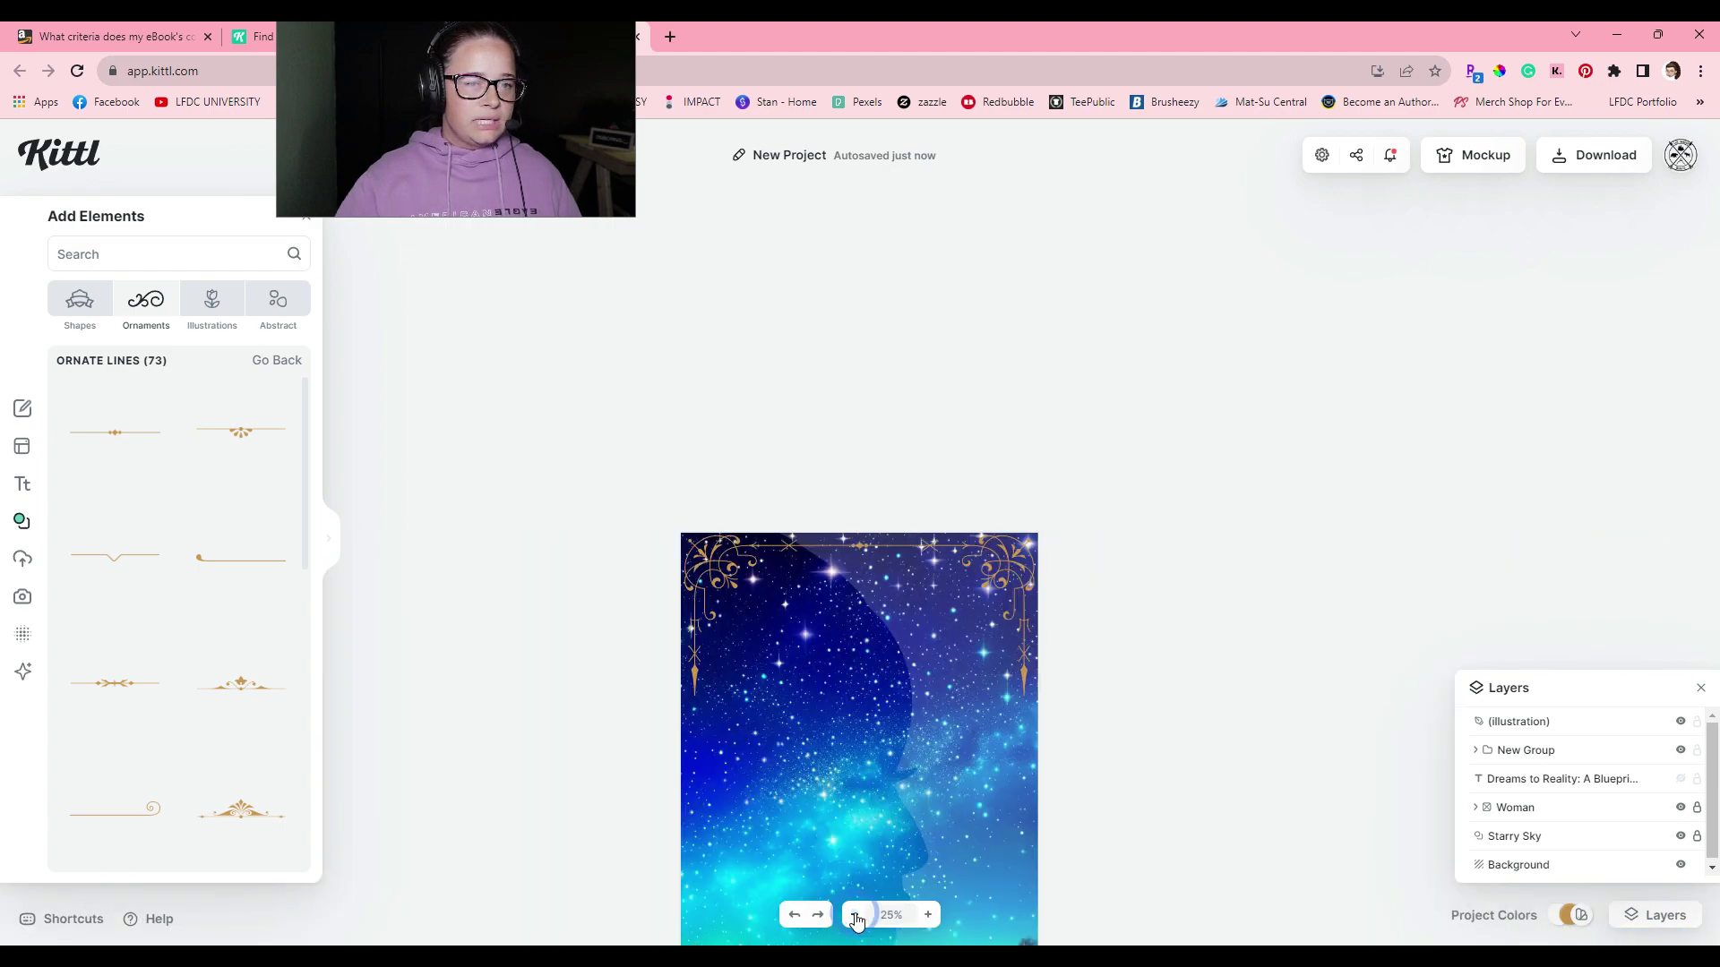
left_click(928, 914)
scroll(998, 640, "down", 4)
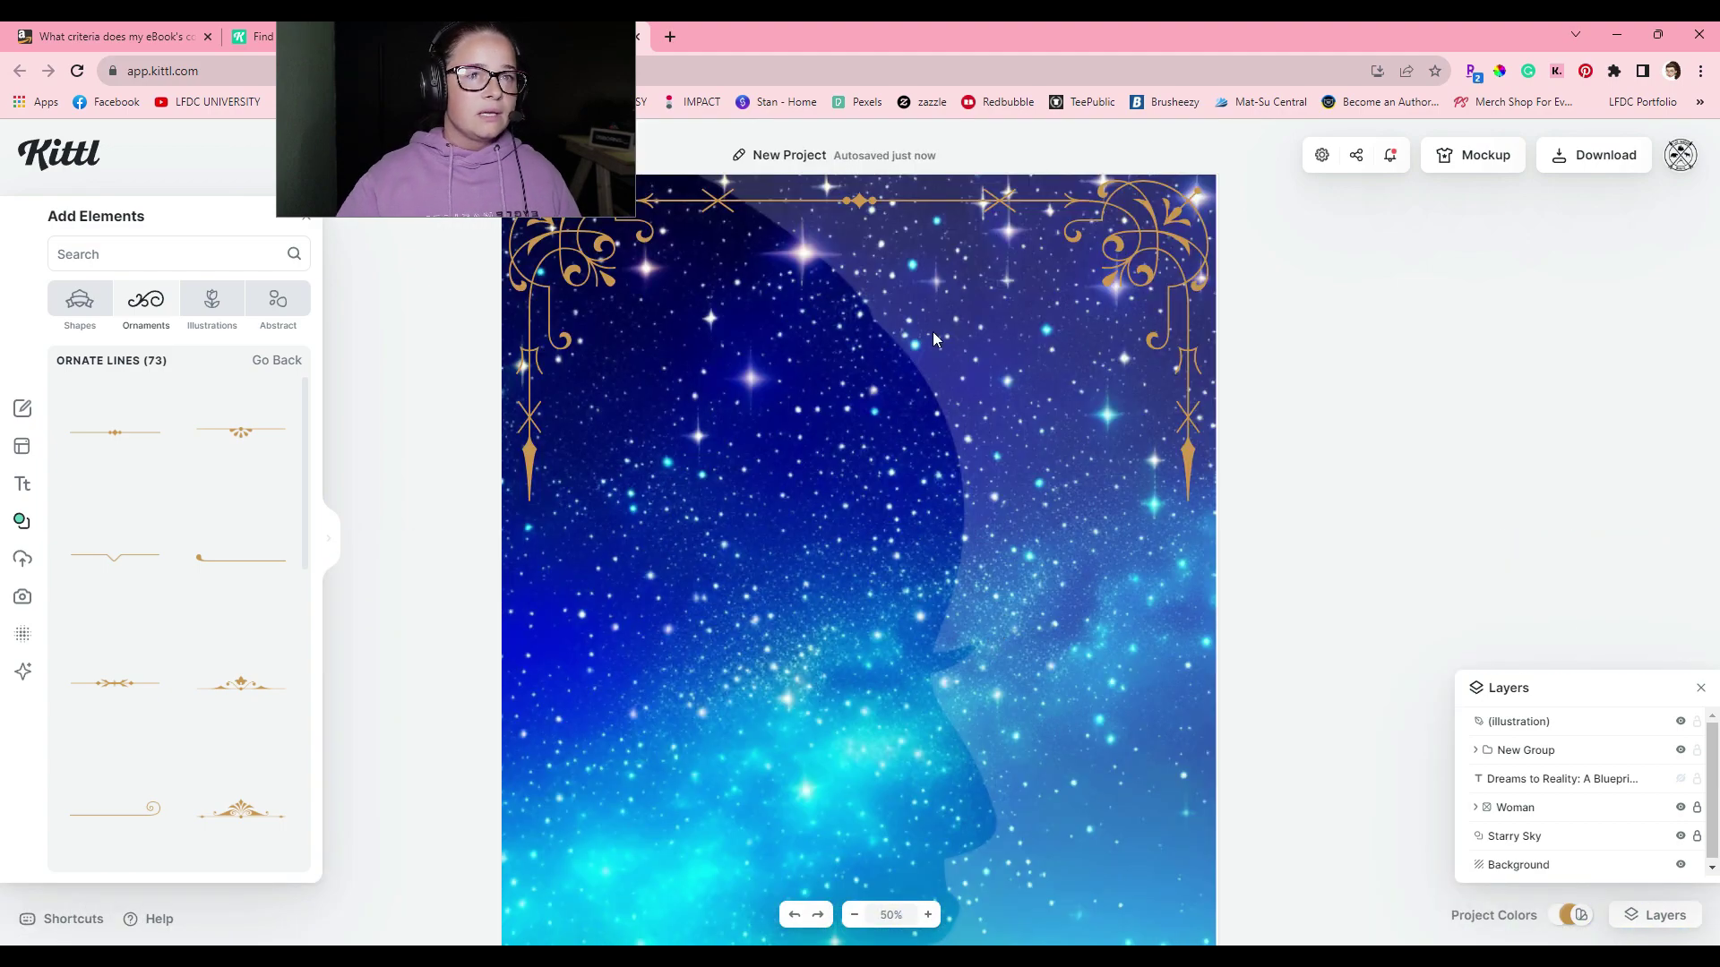
left_click(851, 199)
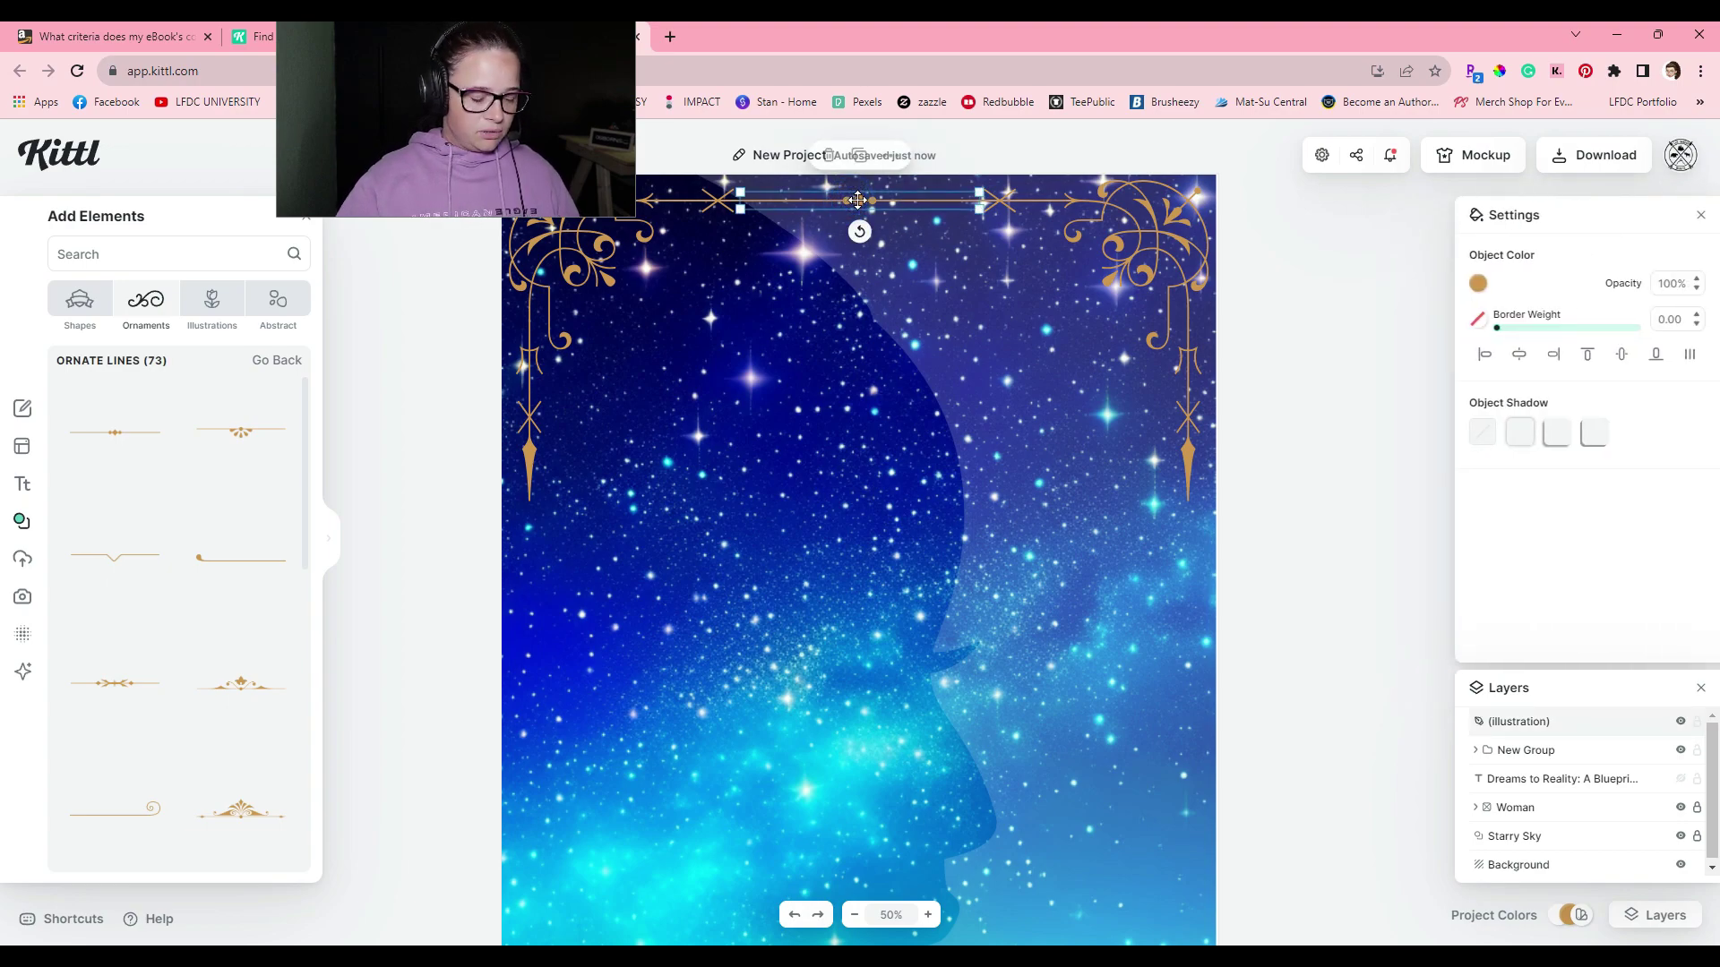
left_click_drag(858, 201, 858, 581)
left_click(614, 702)
key("shift+1")
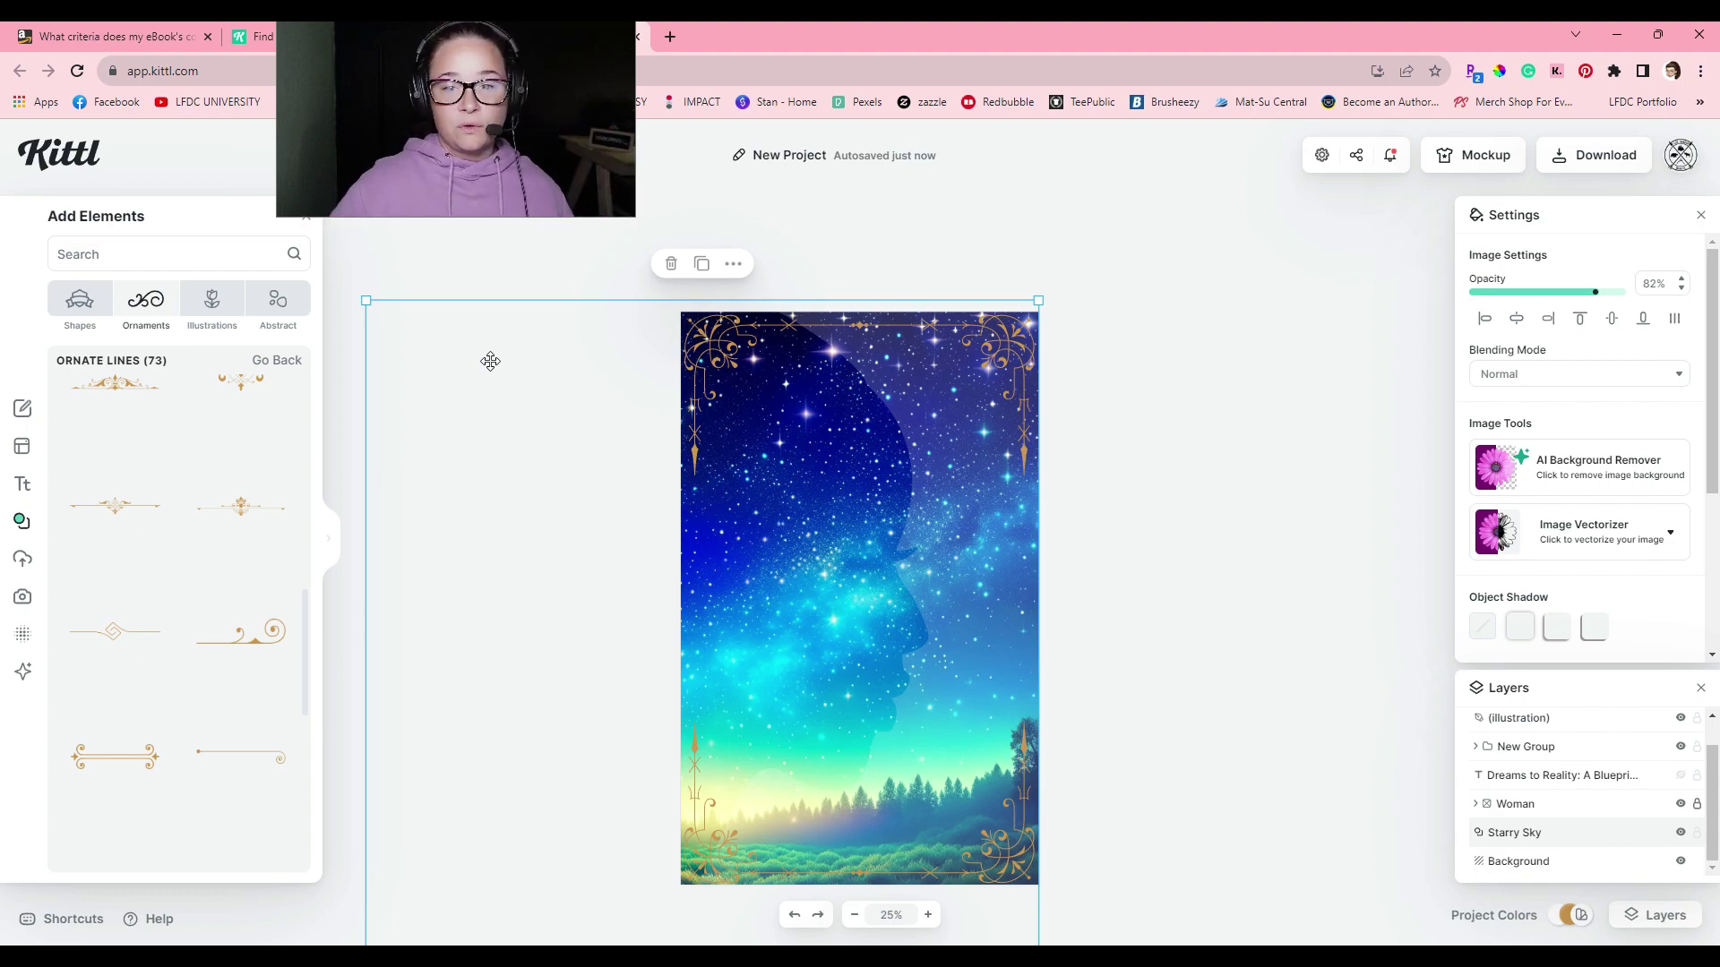
scroll(1713, 786, "up", 1)
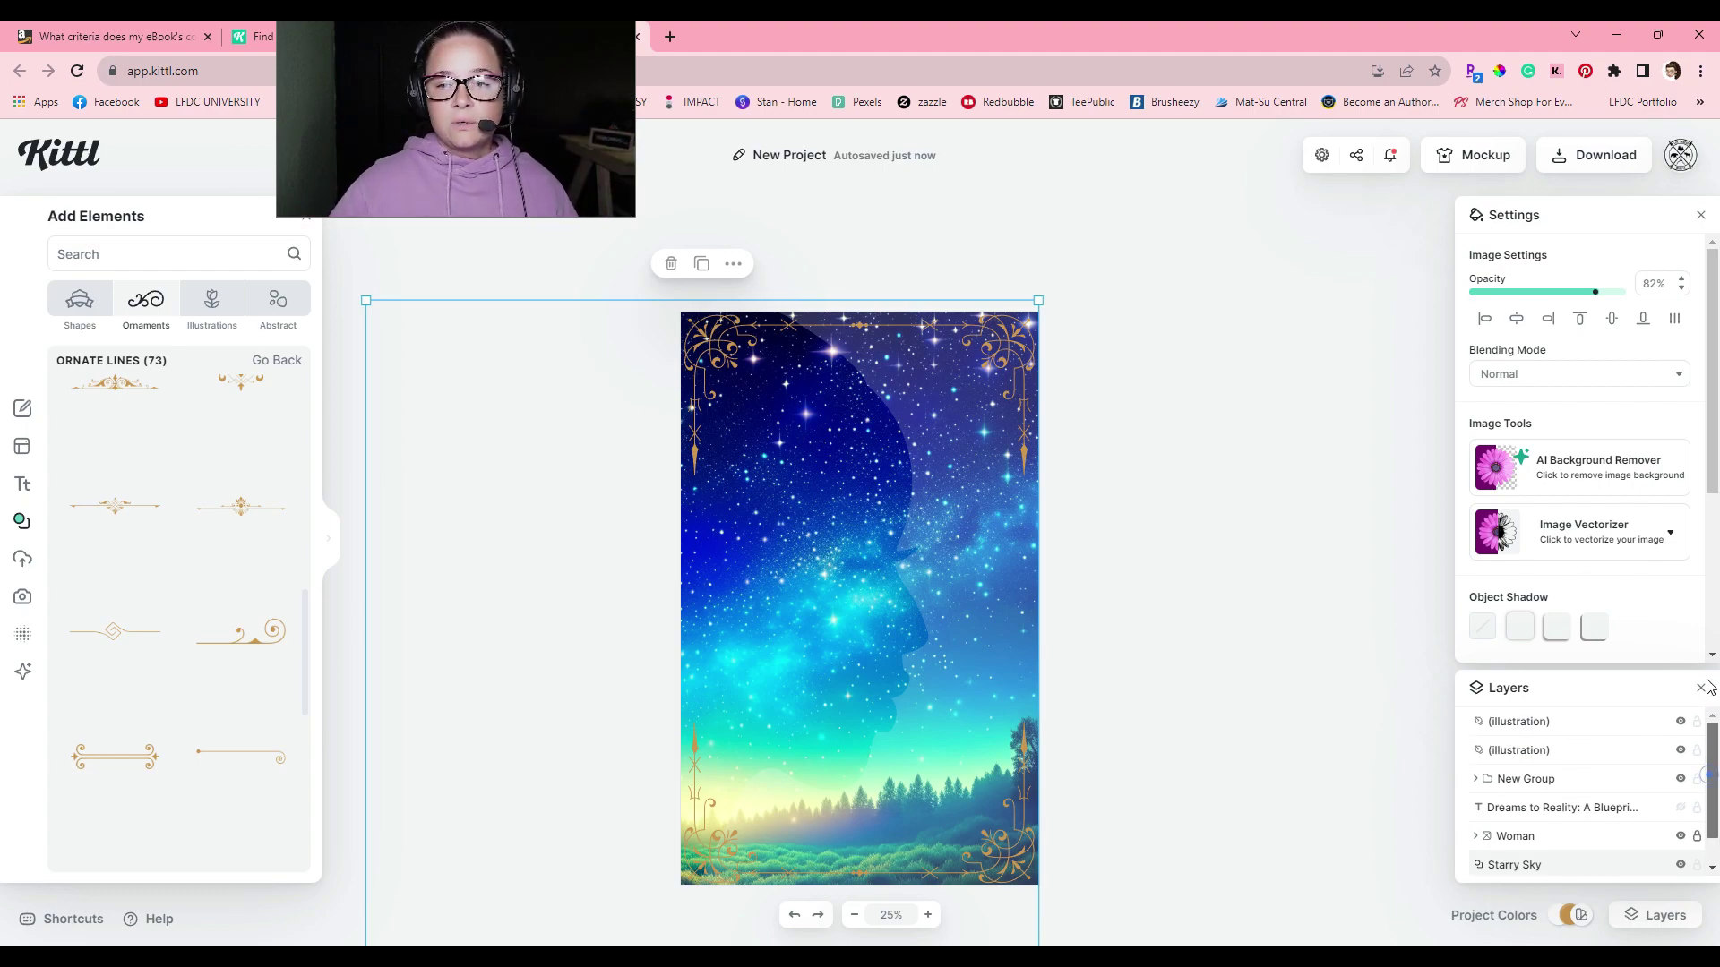
left_click(1543, 722)
left_click(496, 488)
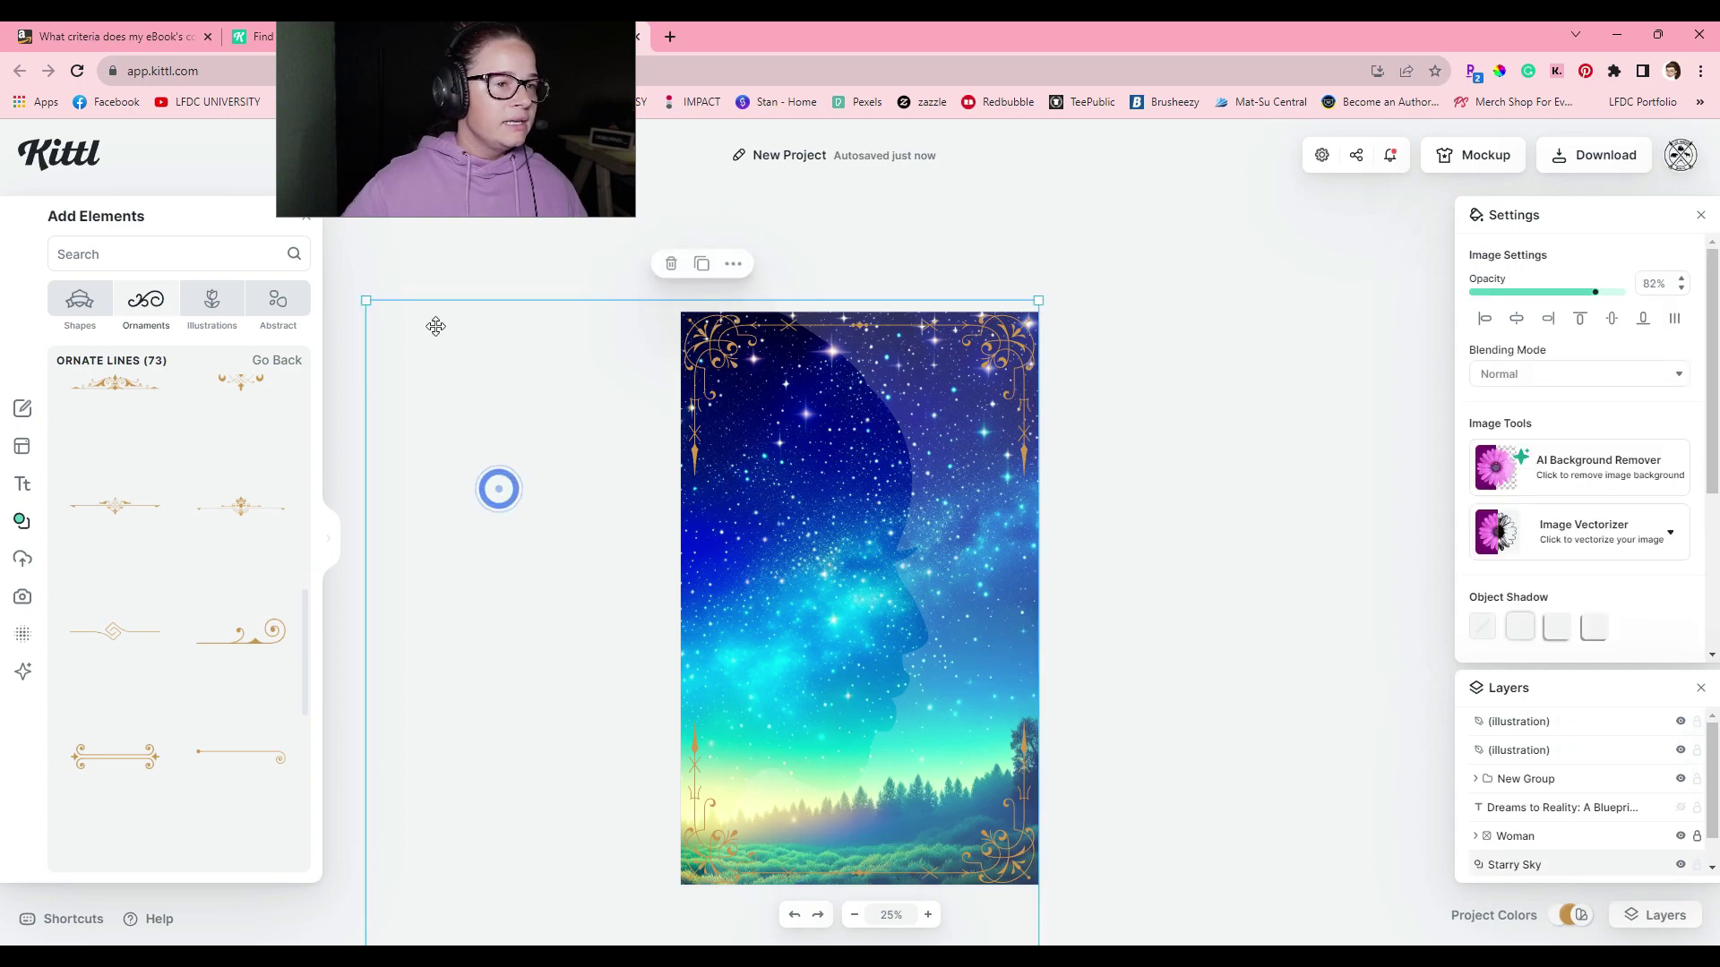
Leave the ornate lines collection and search the elements library for "faded square".
left_click(428, 265)
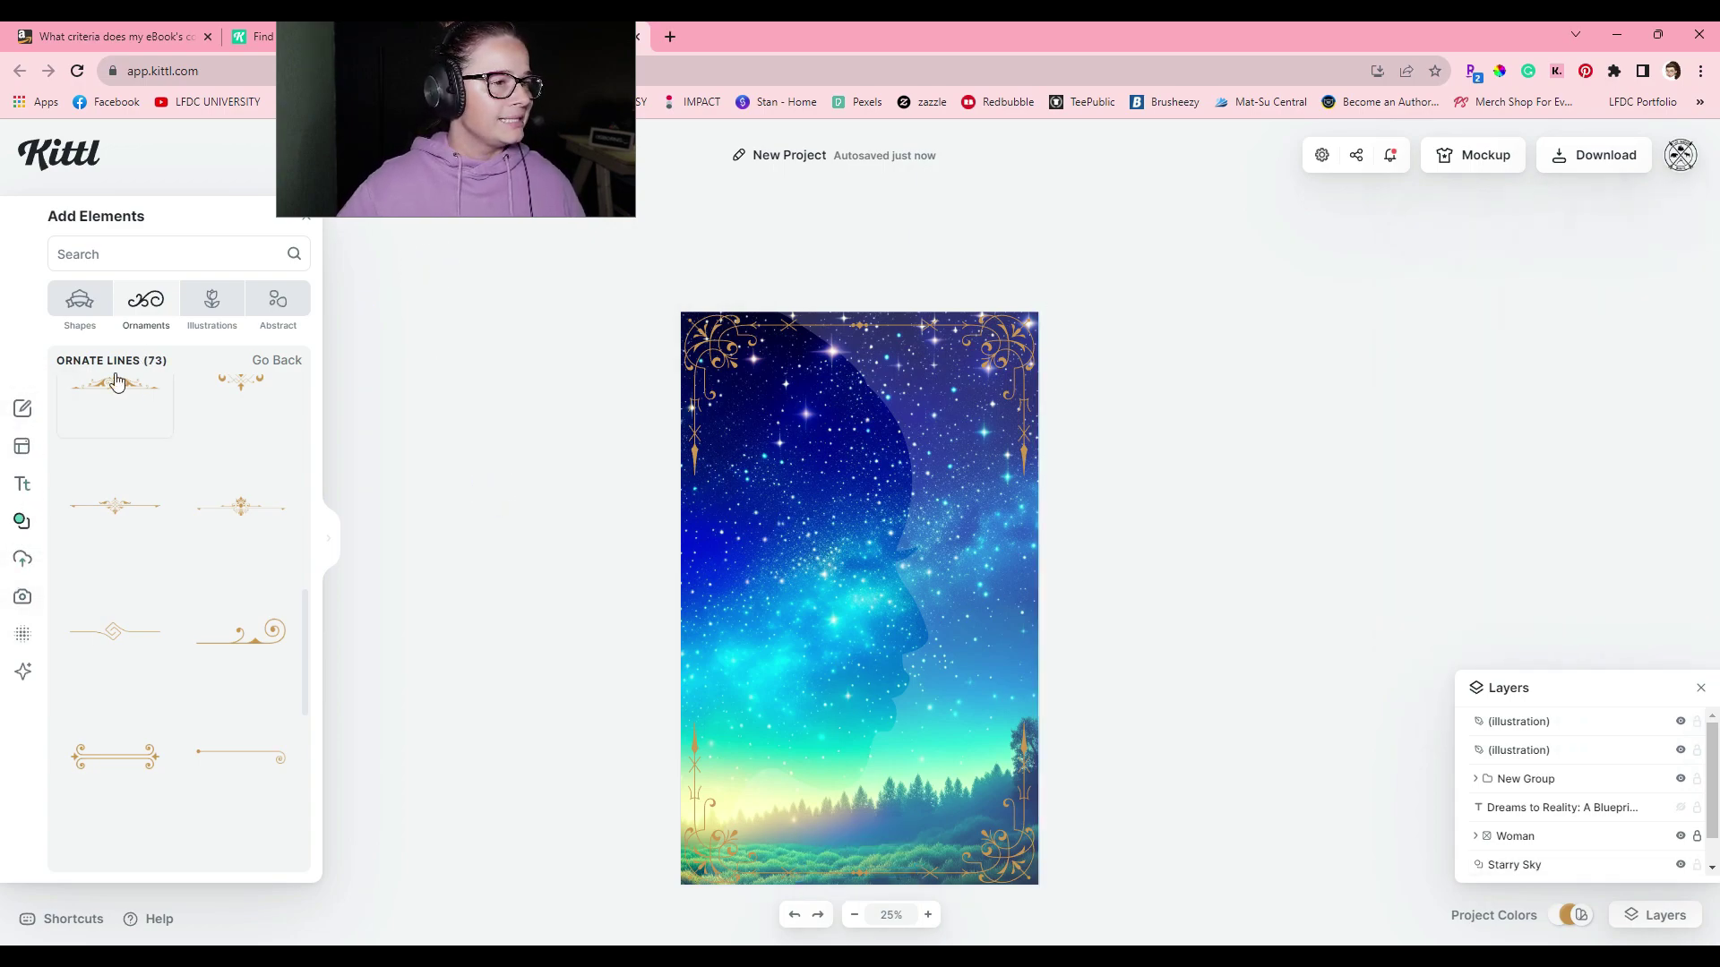
left_click(274, 360)
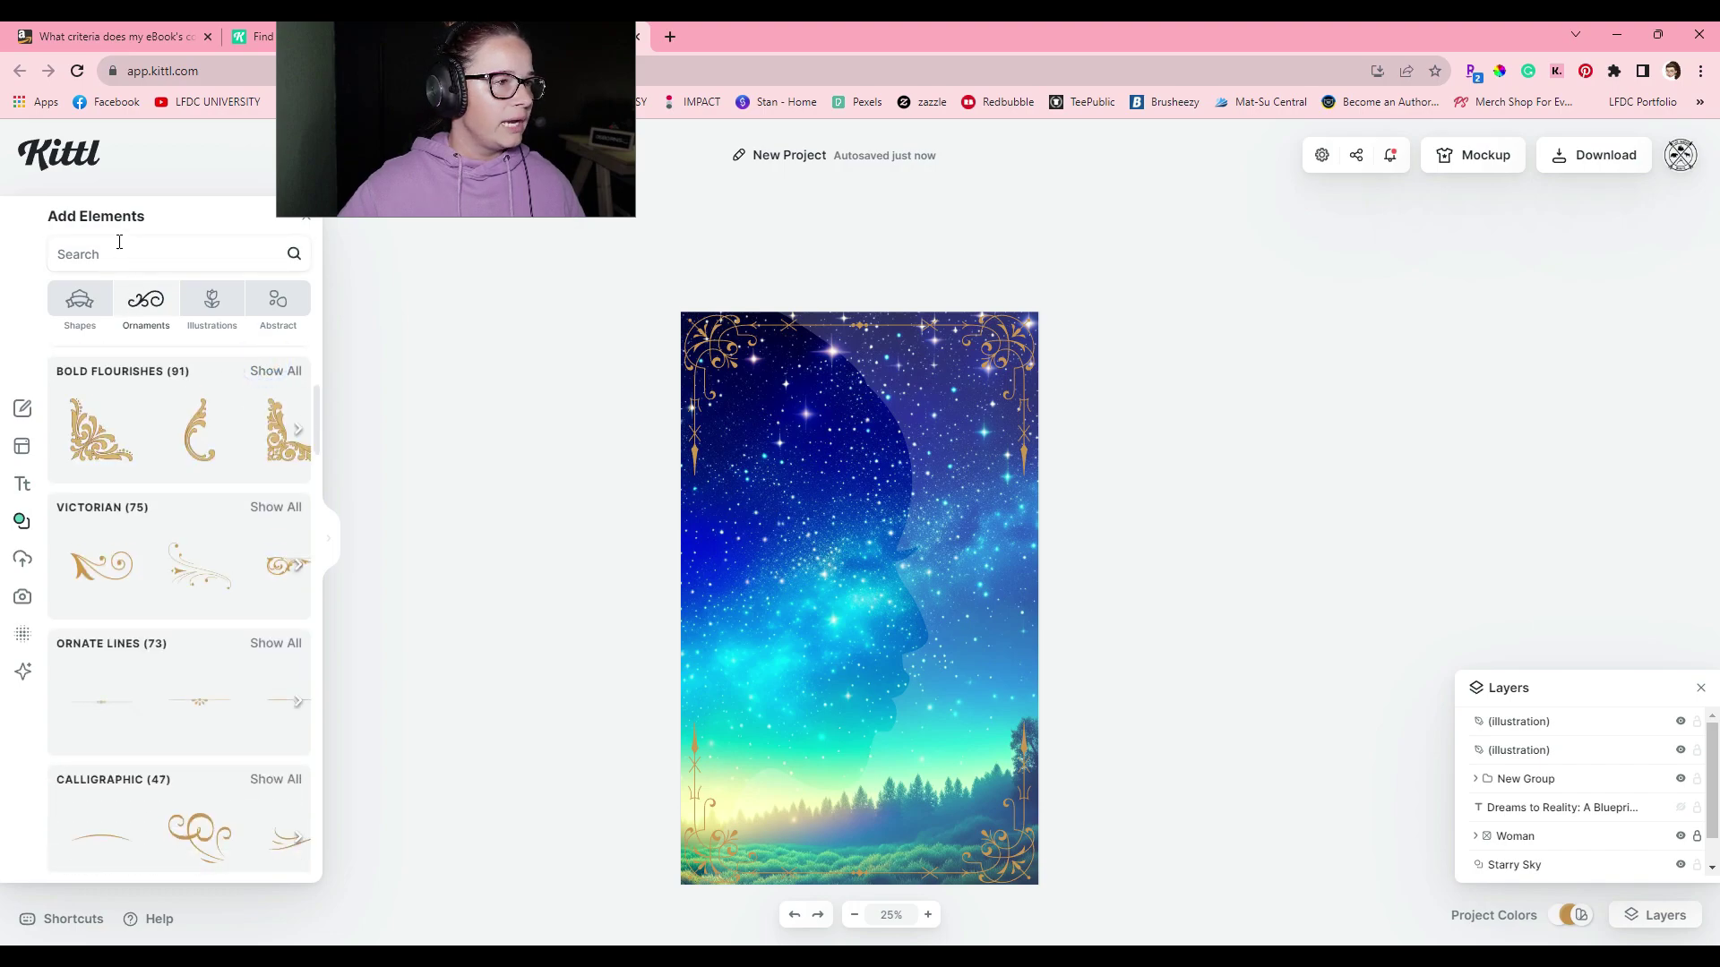
left_click(111, 269)
scroll(116, 264, "up", 3)
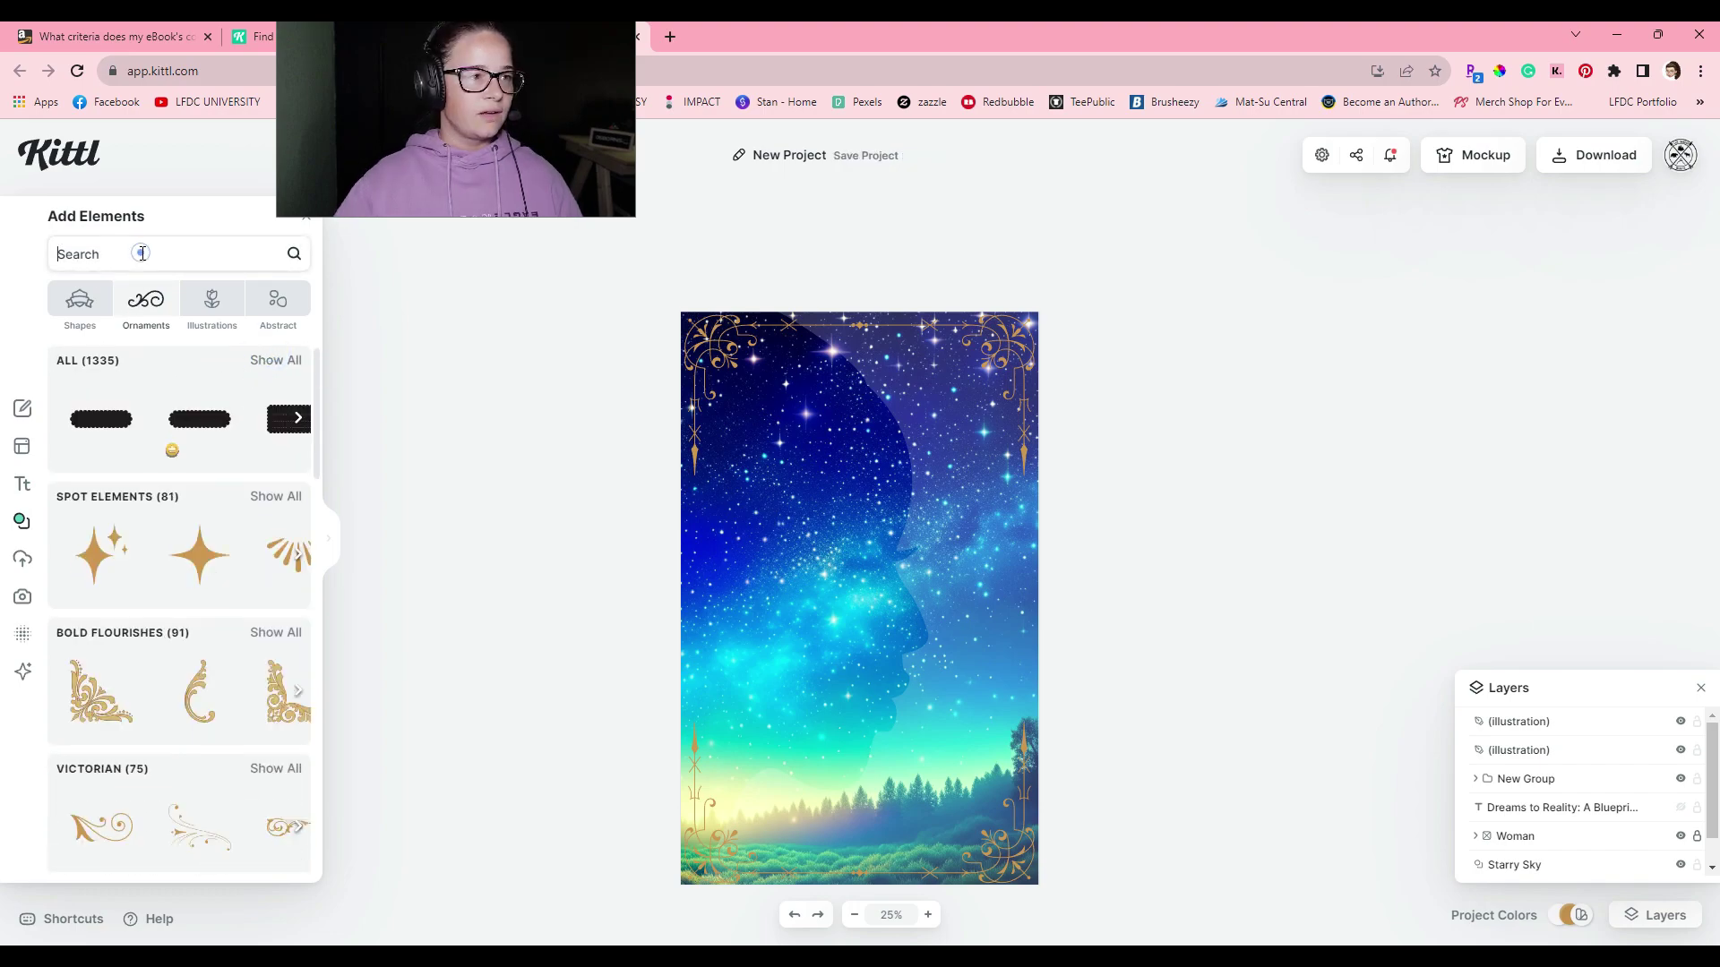
left_click(143, 254)
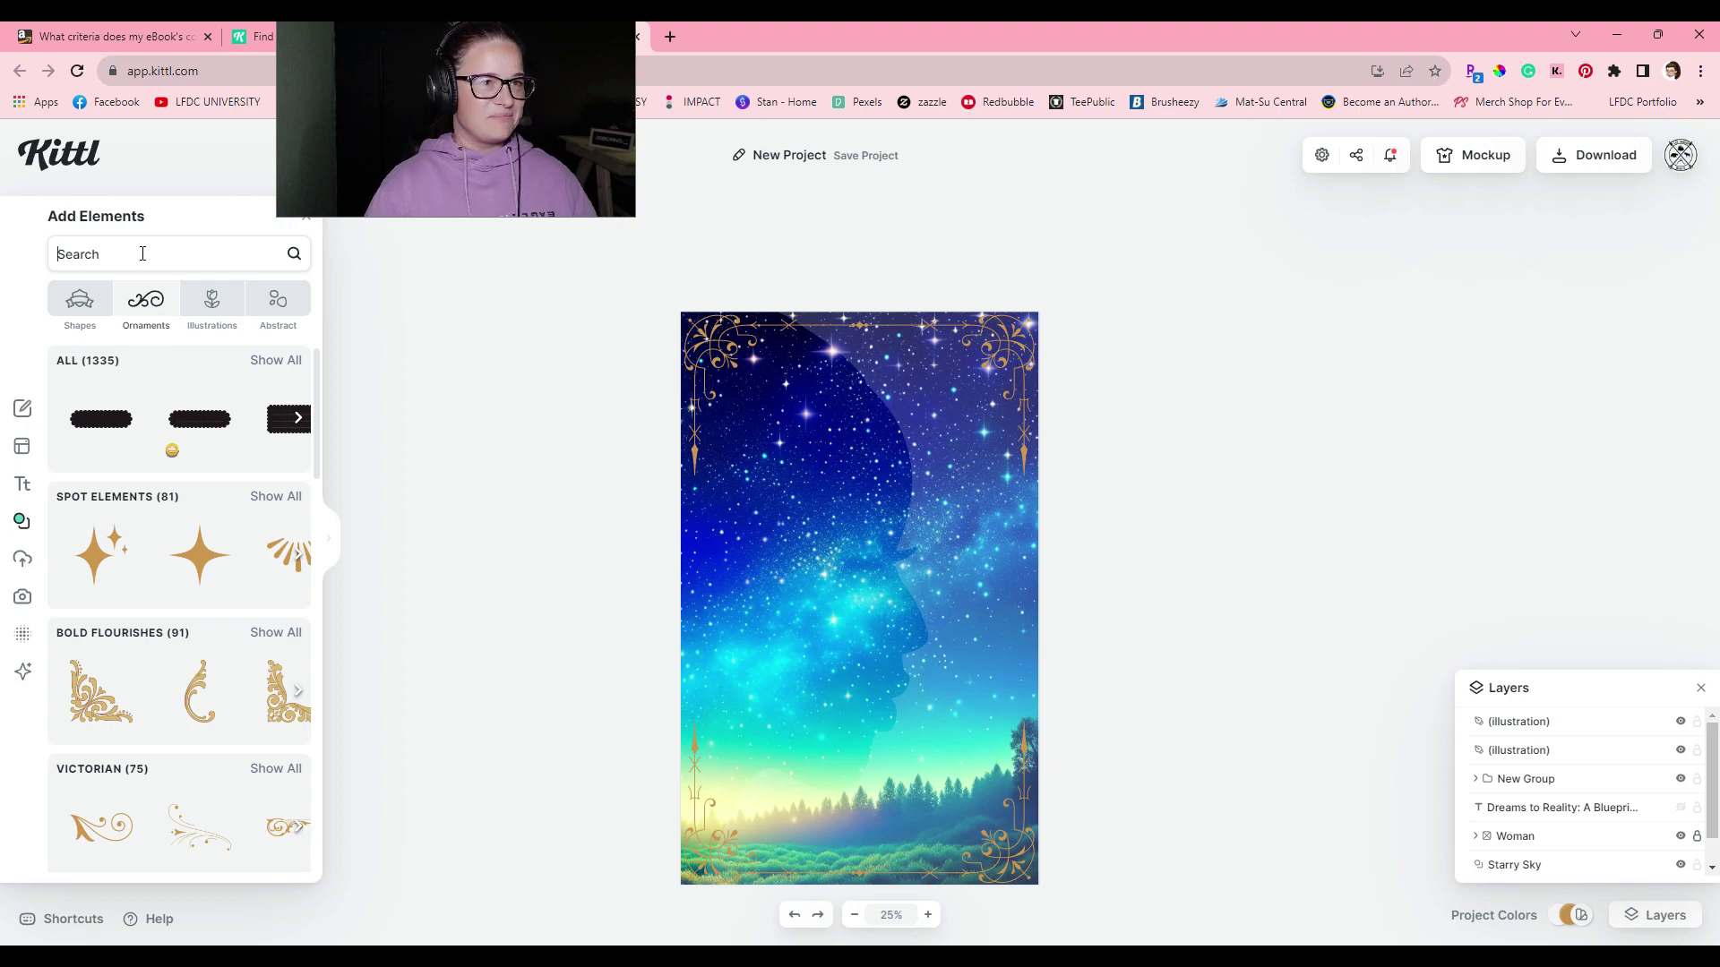
type("faded square")
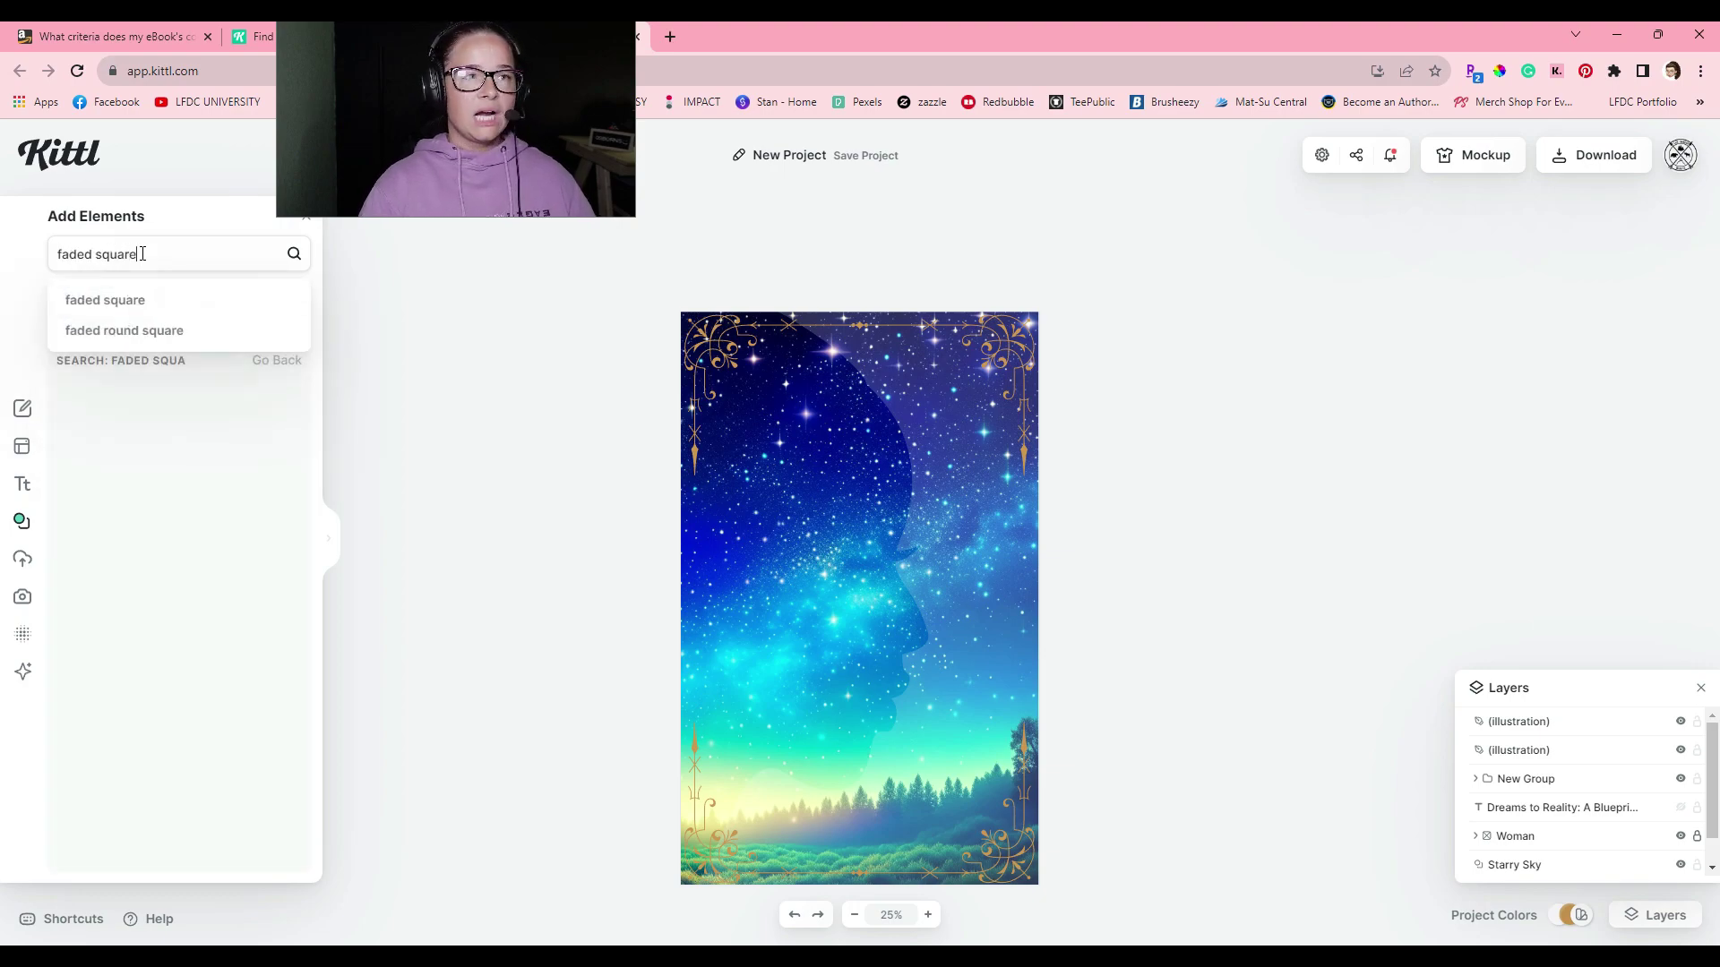
key("Return")
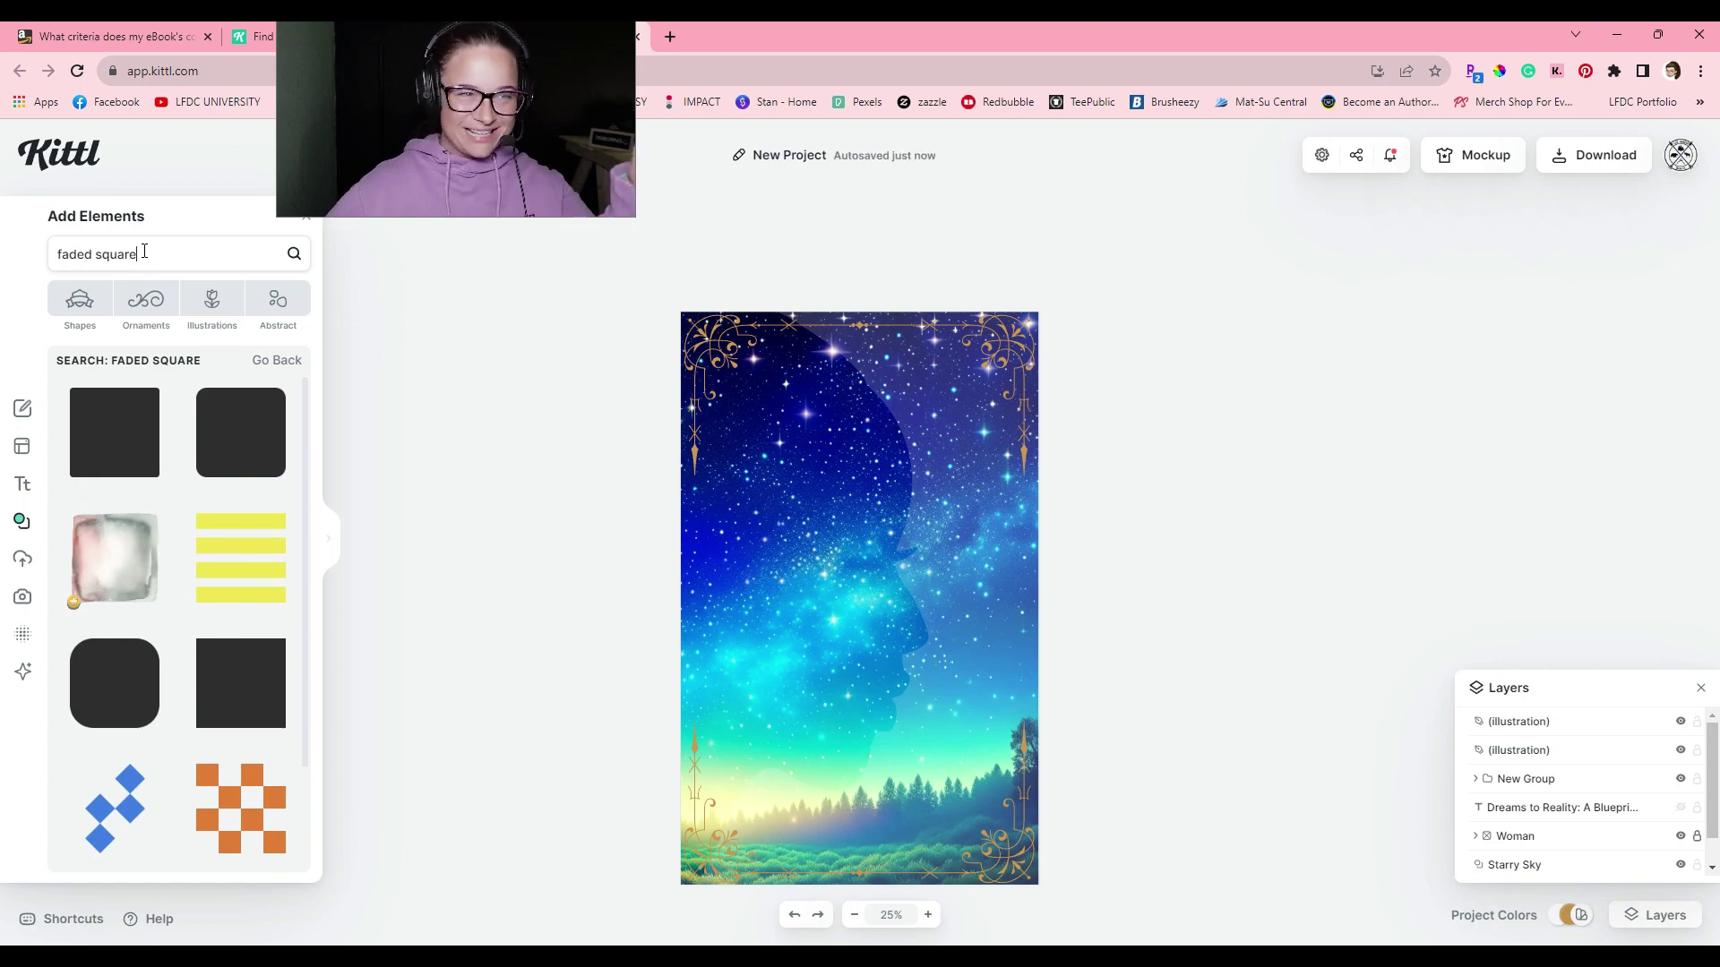
Find the square with a radial gradient fading from a clear centre to black edges and add it to the cover.
scroll(211, 574, "down", 2)
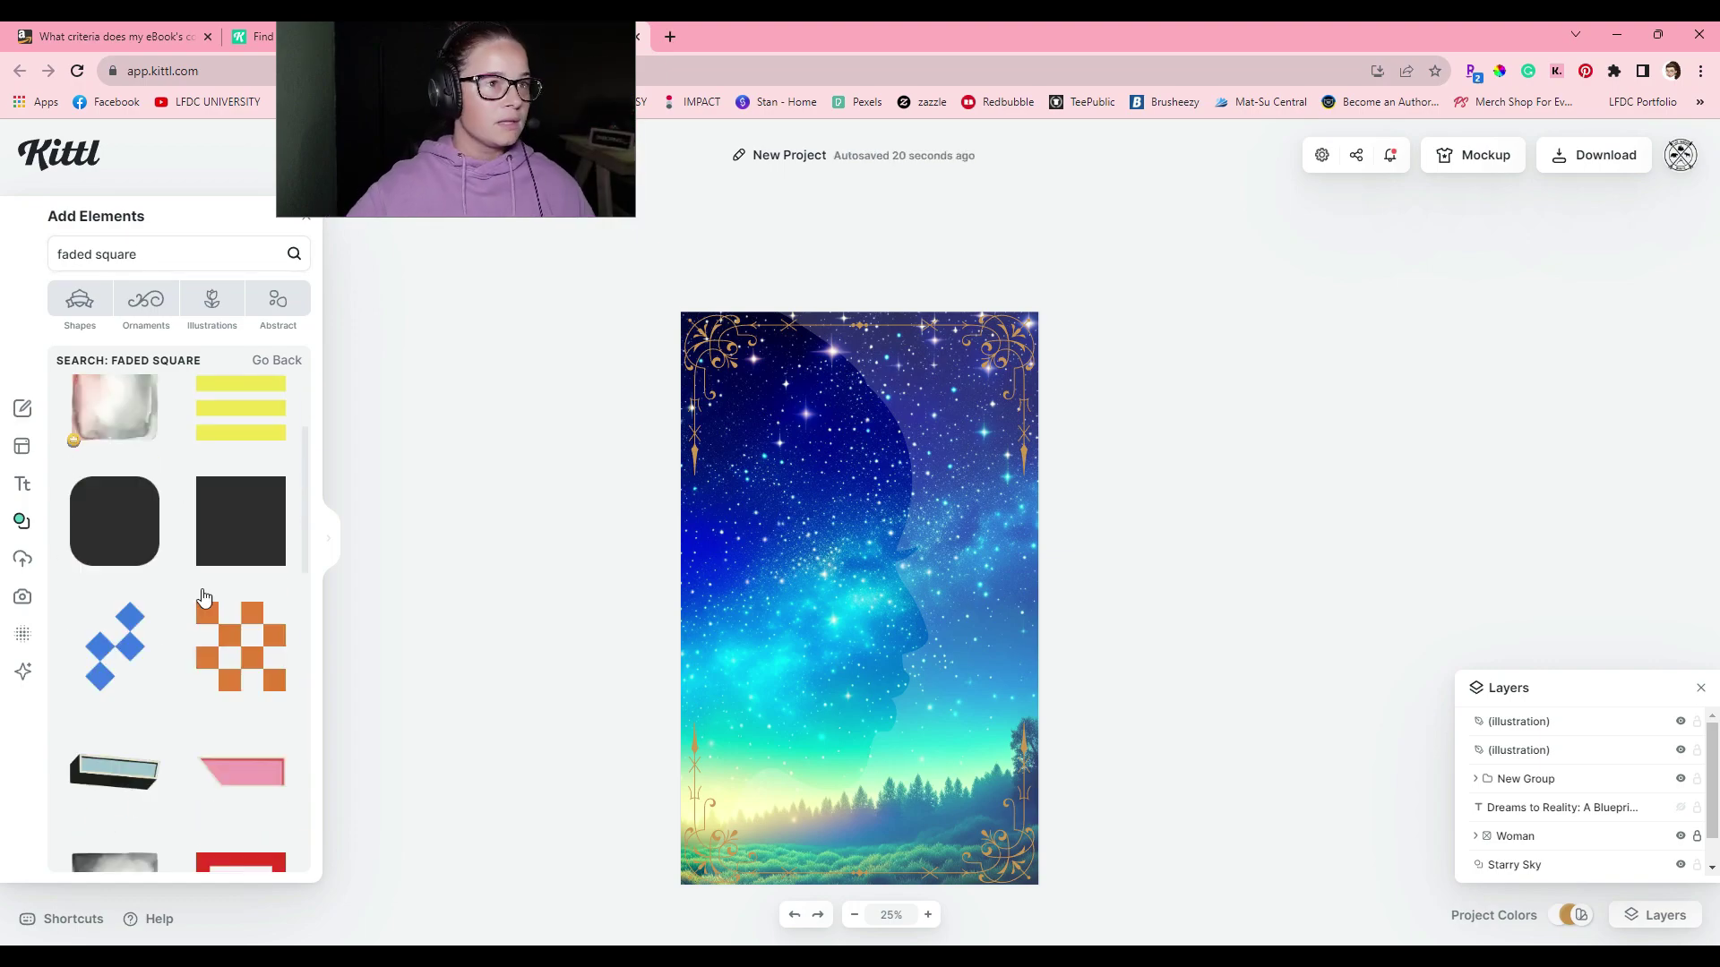
scroll(241, 509, "up", 1)
scroll(240, 537, "down", 5)
scroll(235, 577, "down", 3)
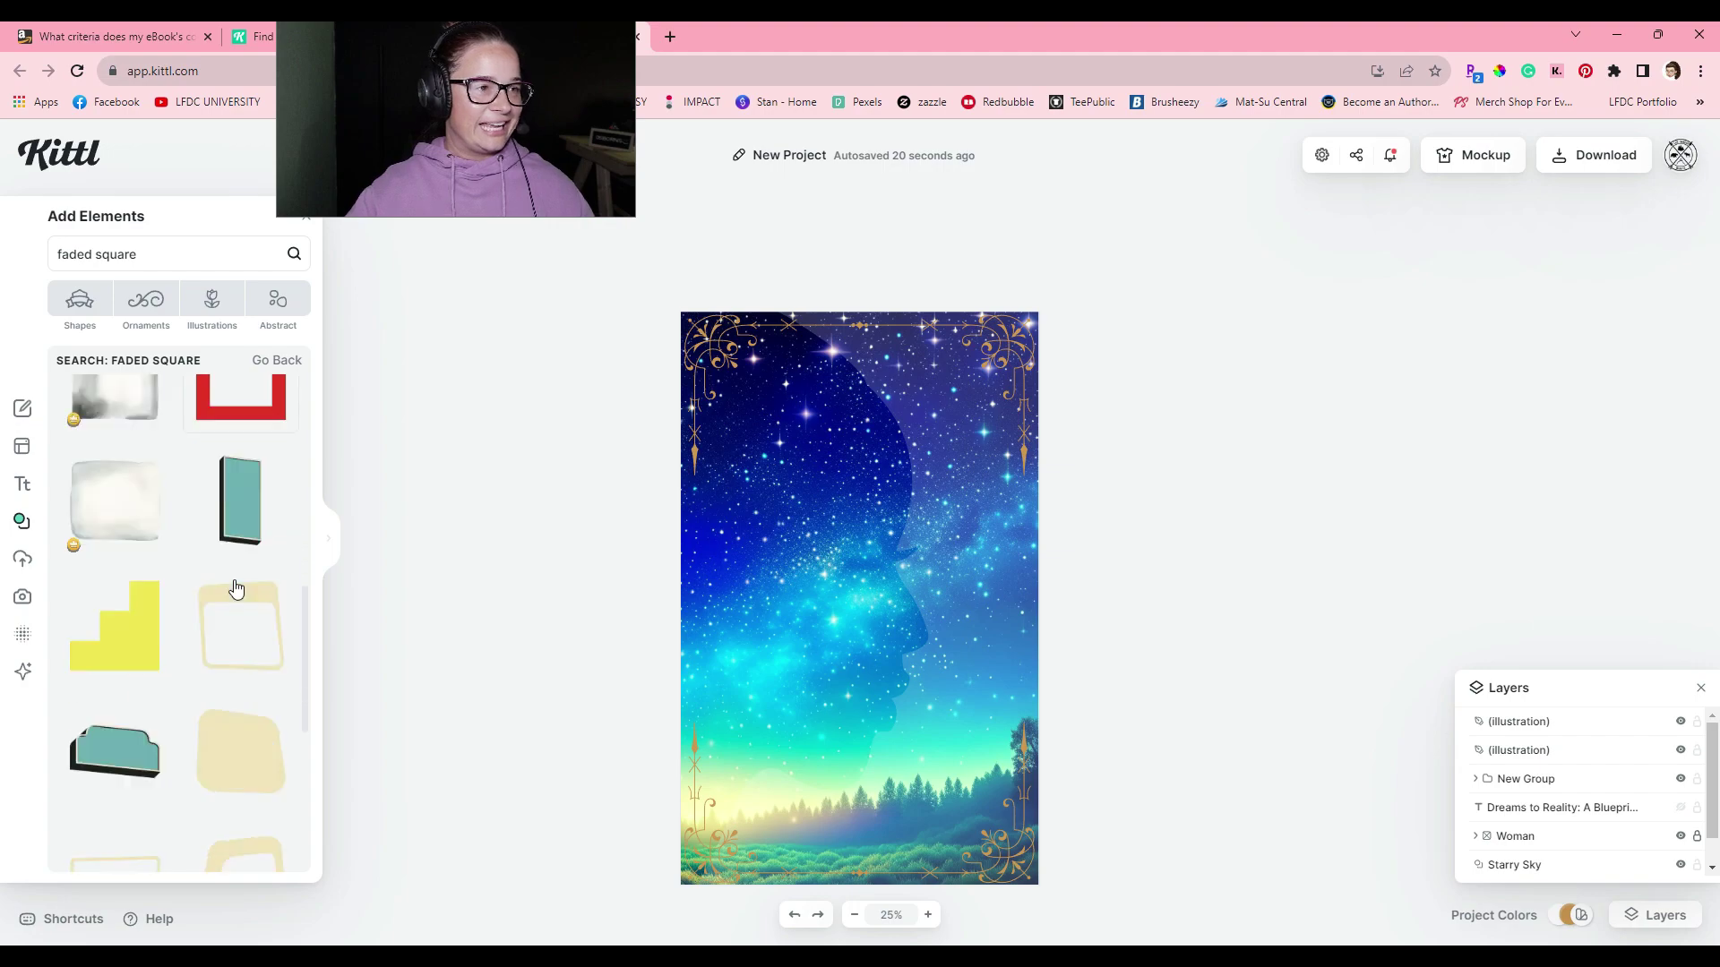
scroll(236, 589, "down", 5)
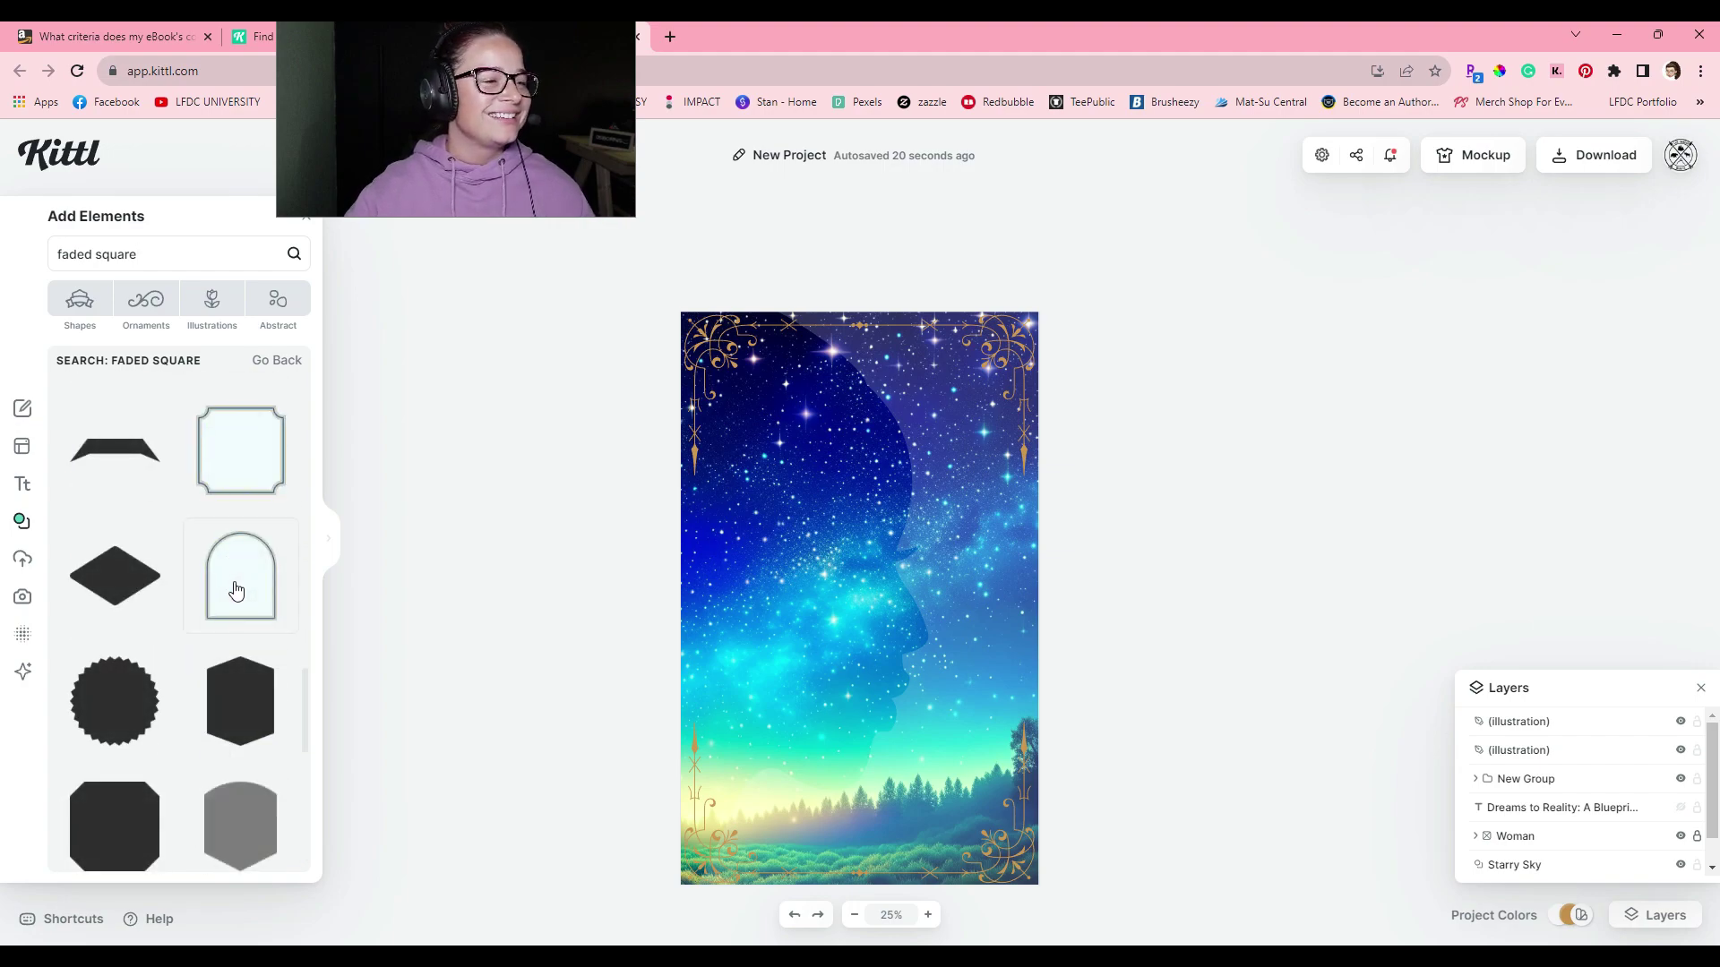
scroll(235, 590, "down", 10)
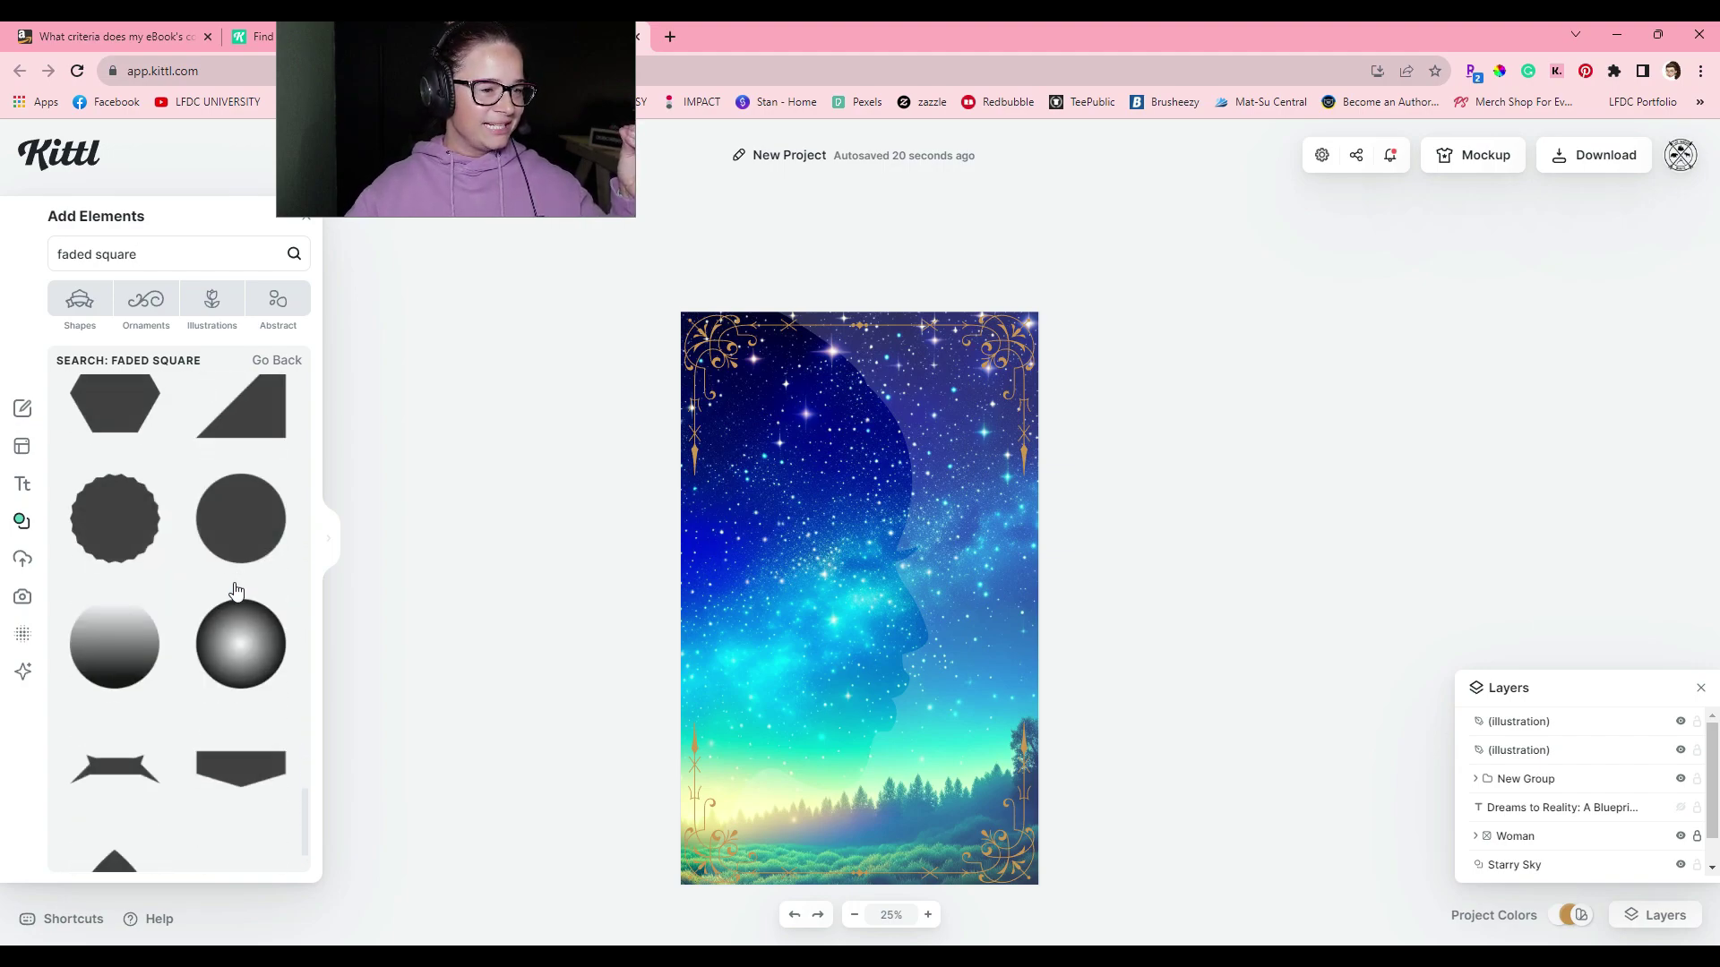
scroll(236, 590, "down", 8)
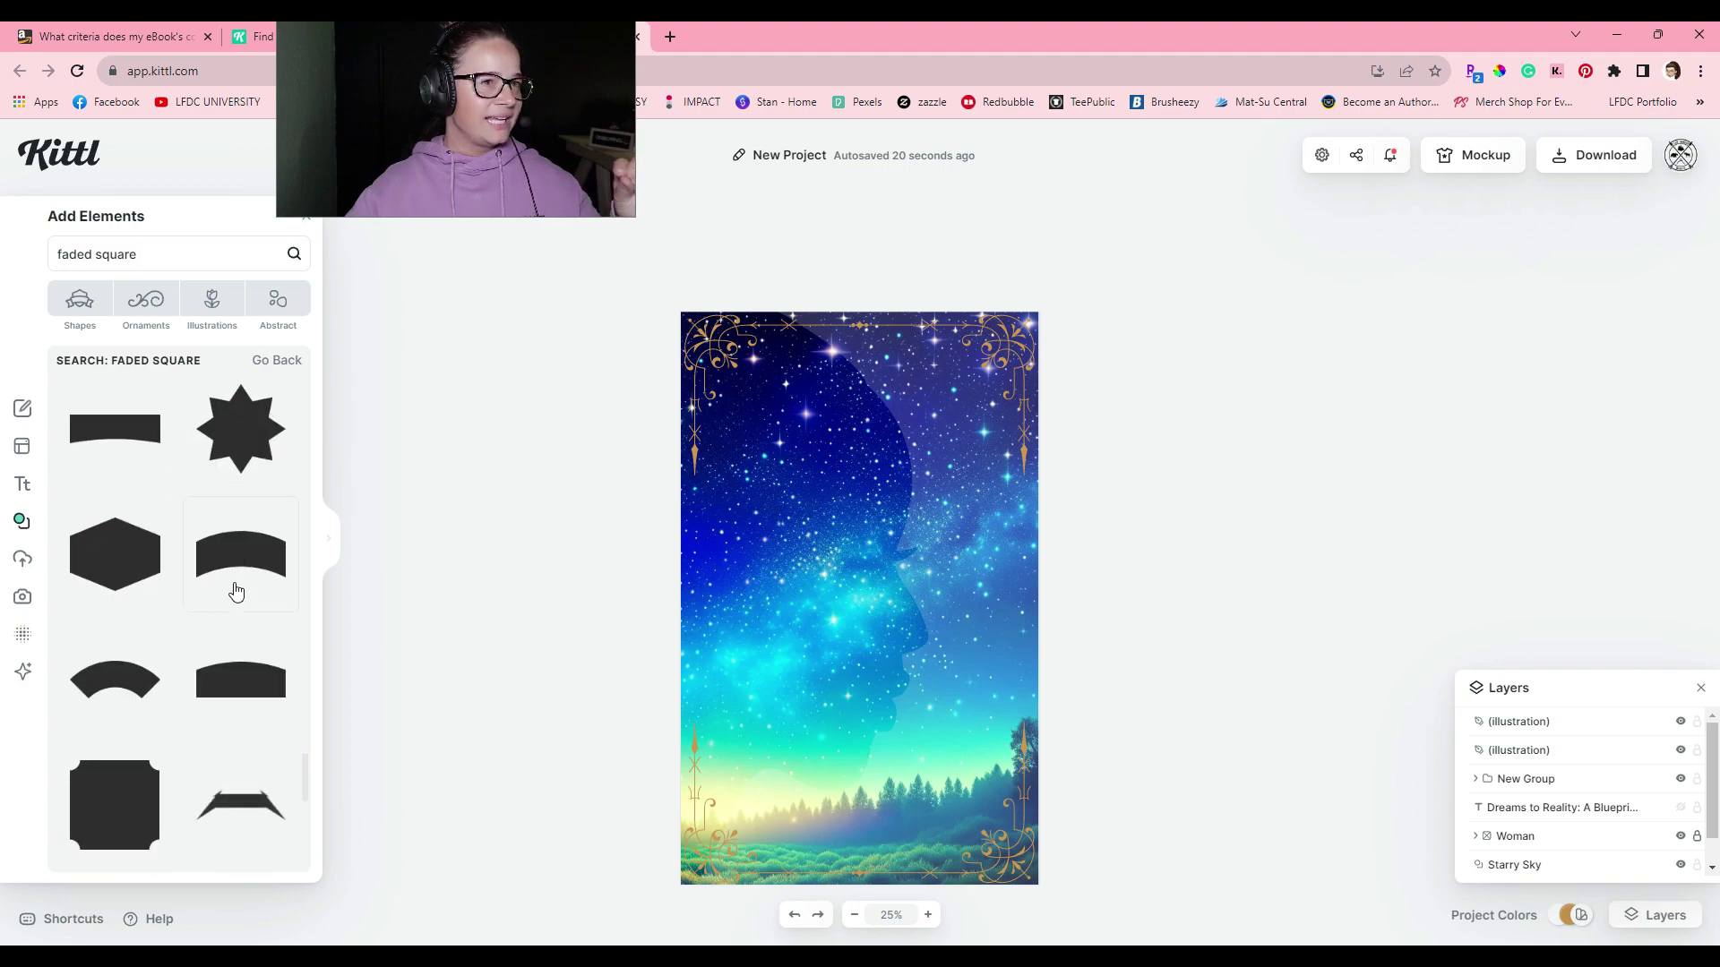
scroll(236, 591, "down", 8)
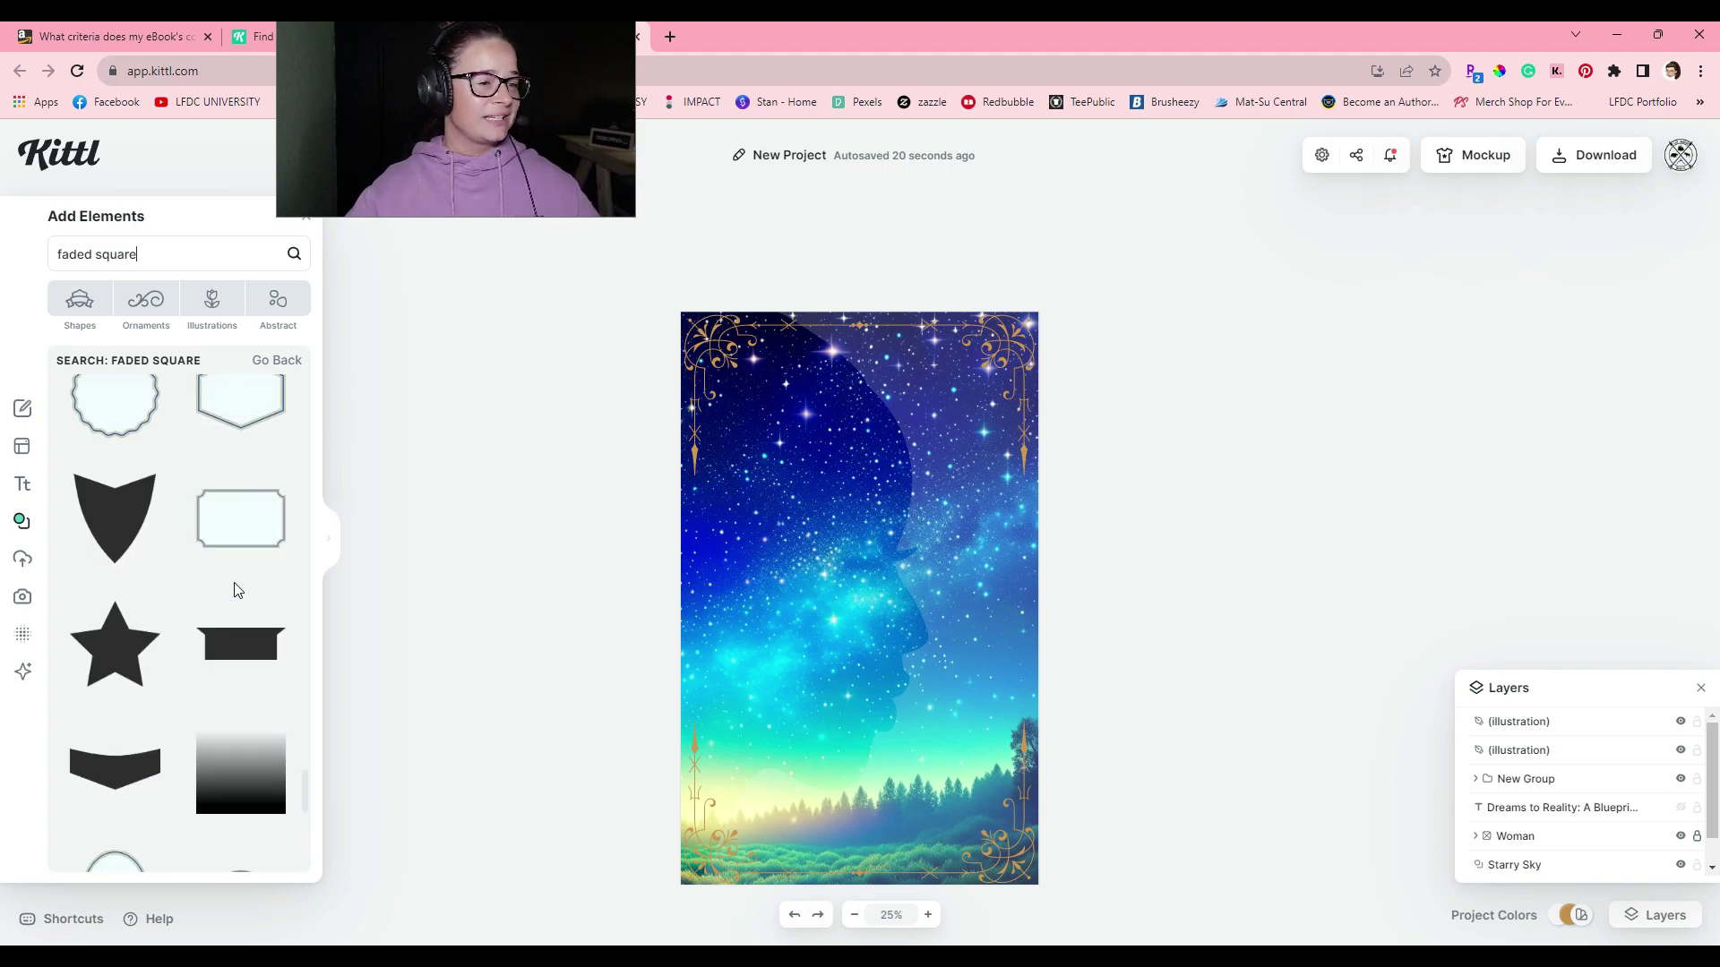
scroll(235, 586, "down", 6)
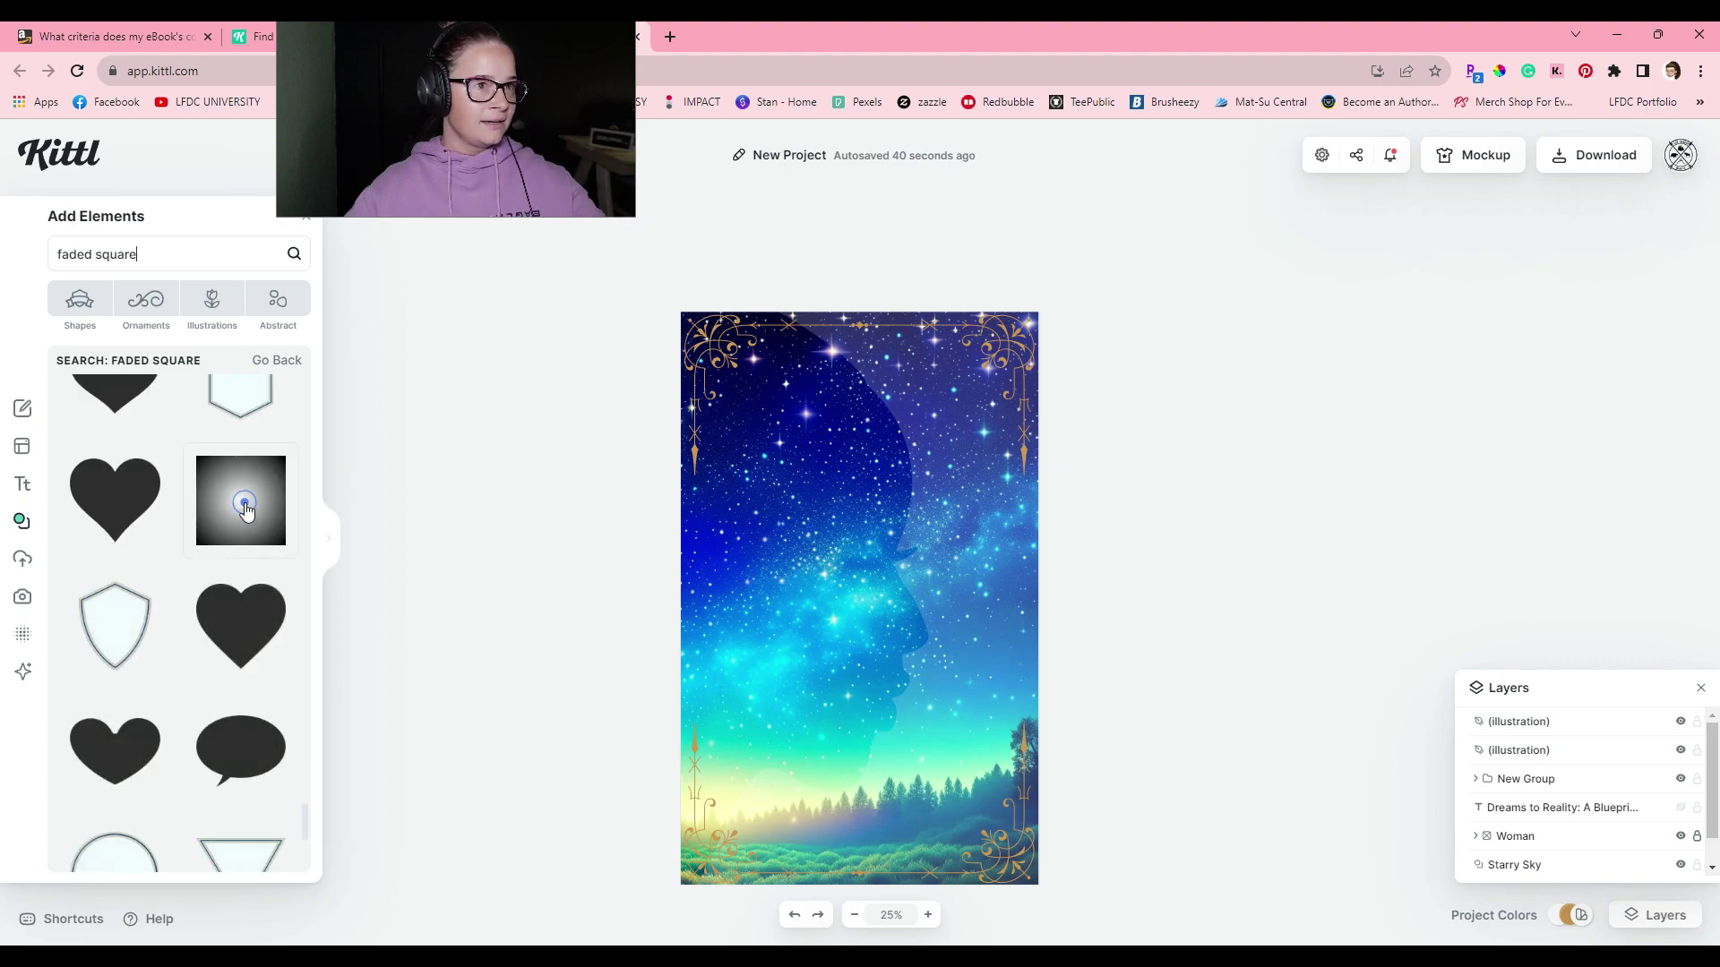
left_click(245, 507)
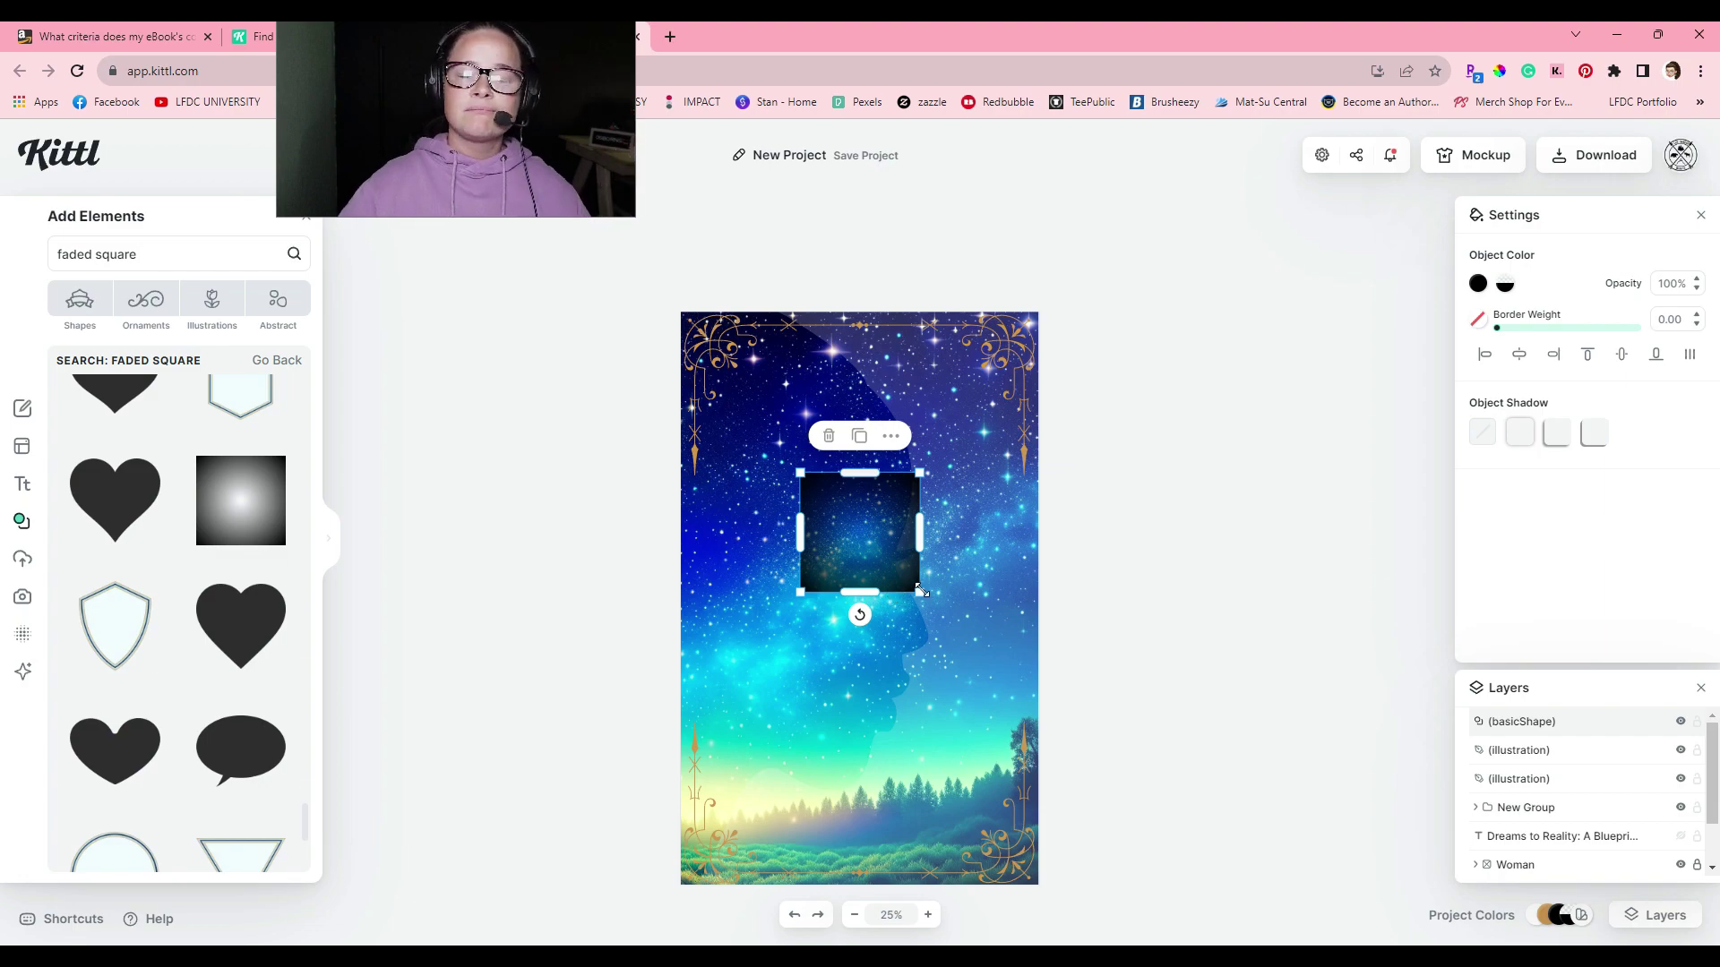
Move and stretch the radial gradient square until it covers the entire book cover from edge to edge.
left_click_drag(920, 589, 1054, 726)
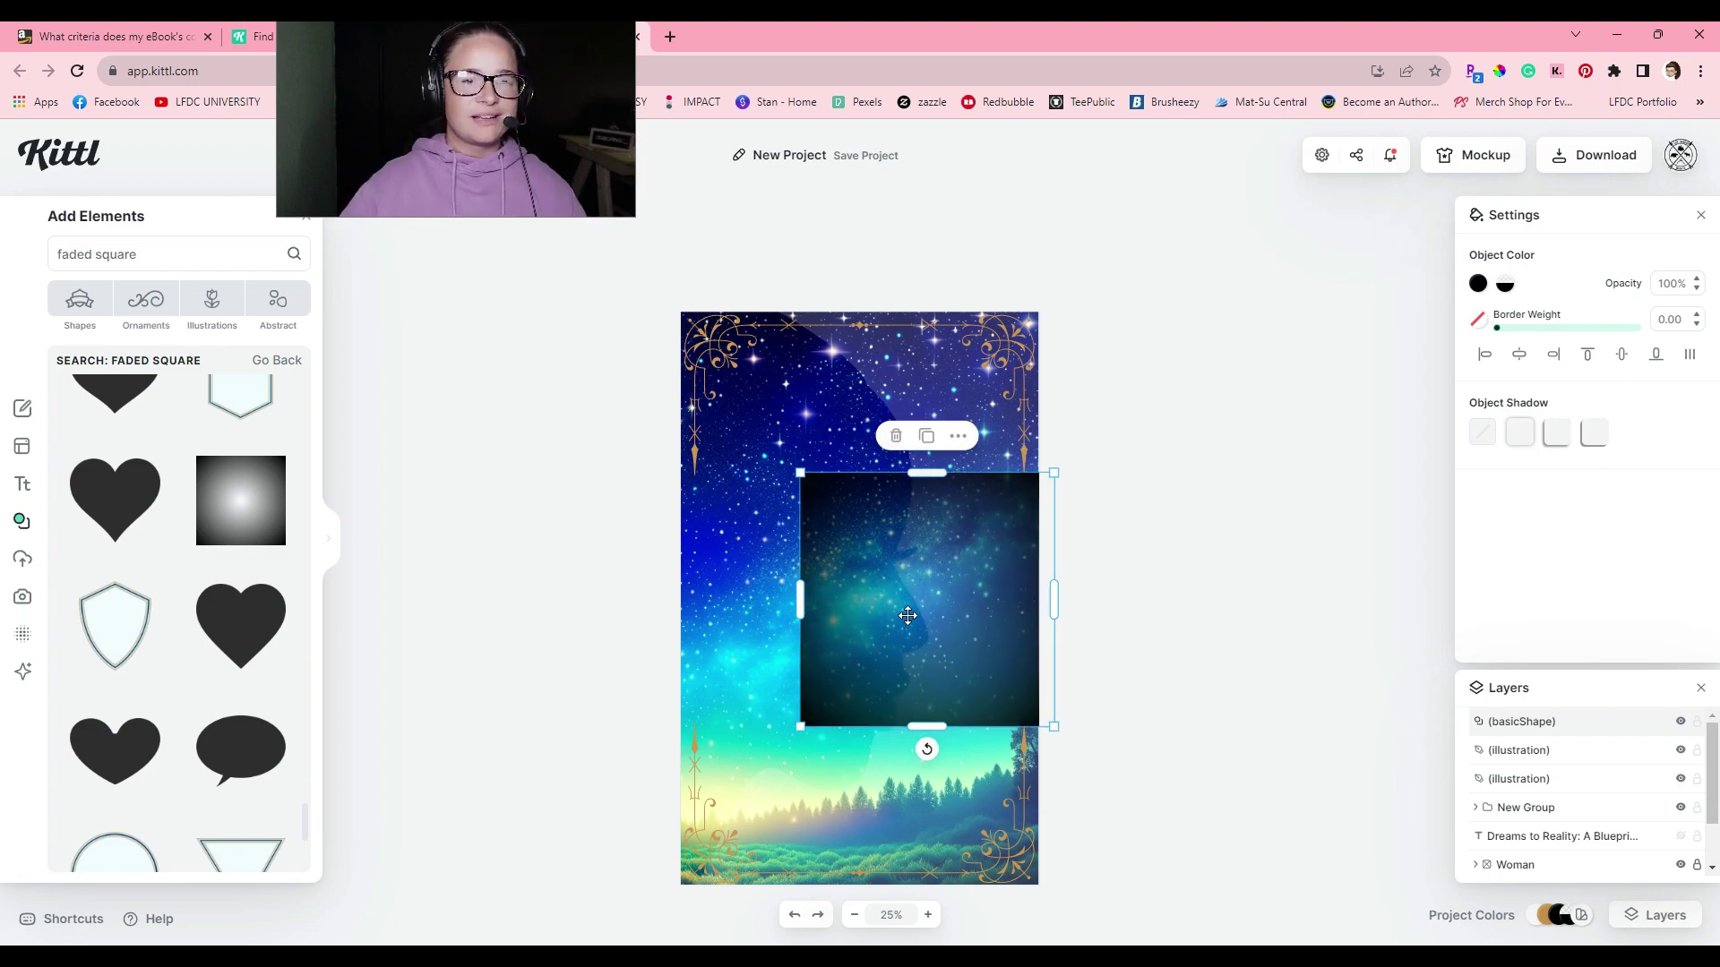
left_click_drag(908, 616, 791, 455)
left_click_drag(939, 440, 1038, 441)
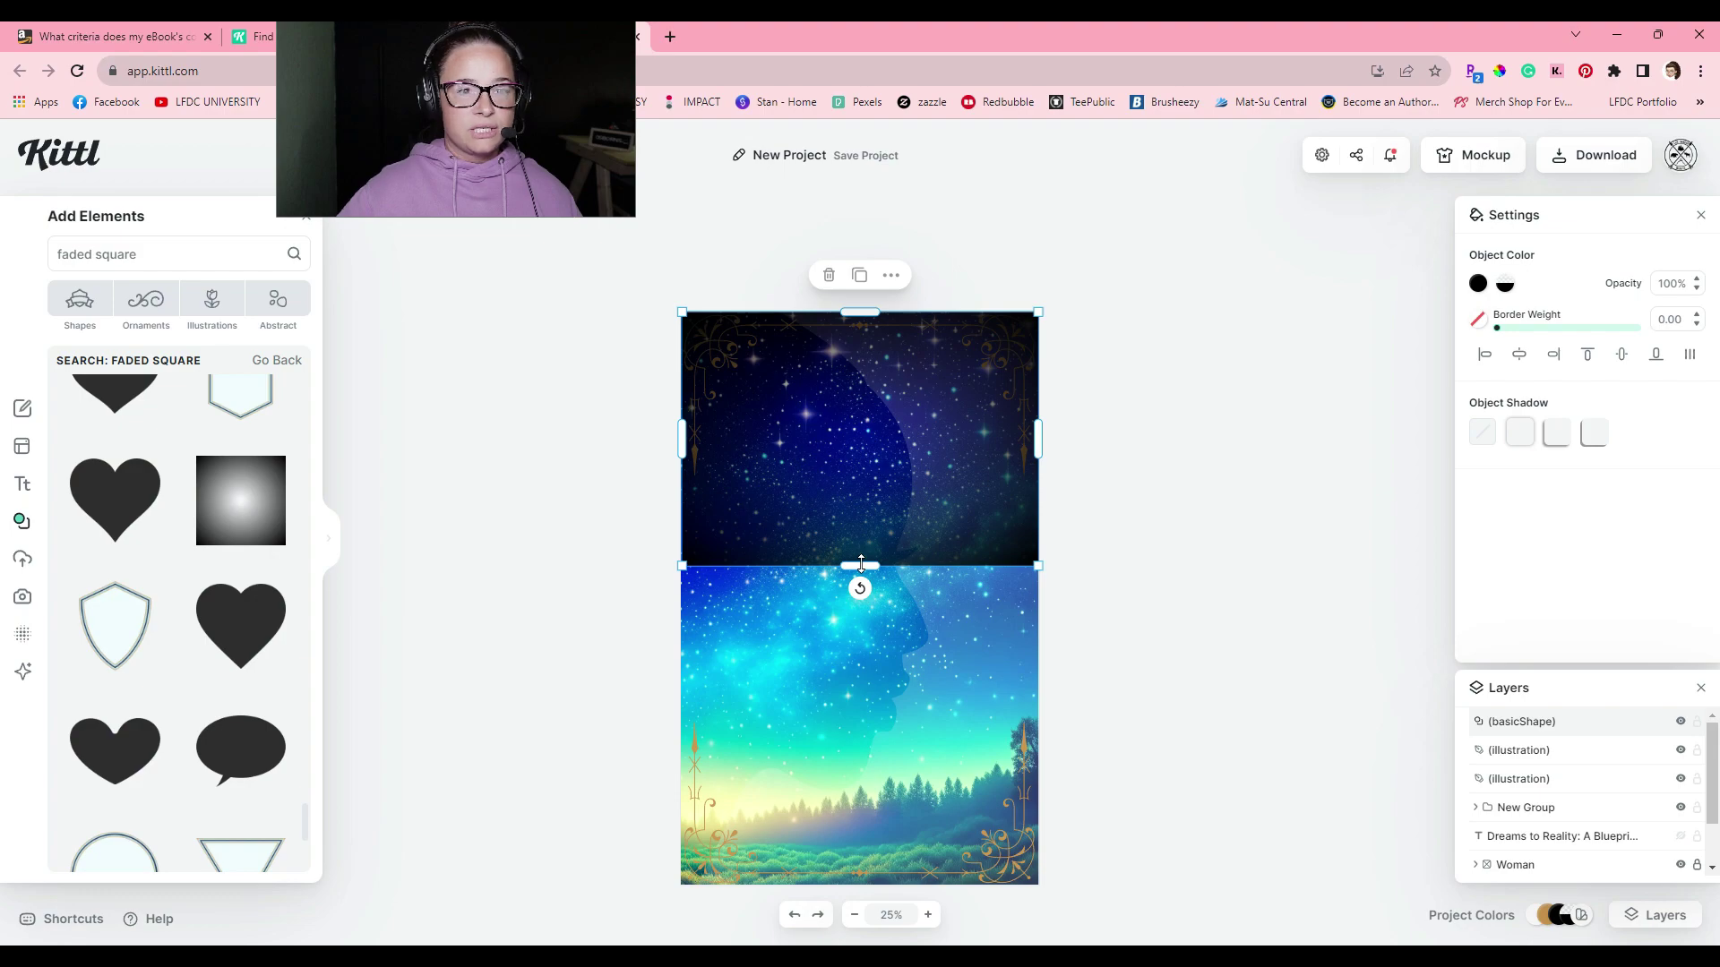
left_click_drag(845, 633, 866, 885)
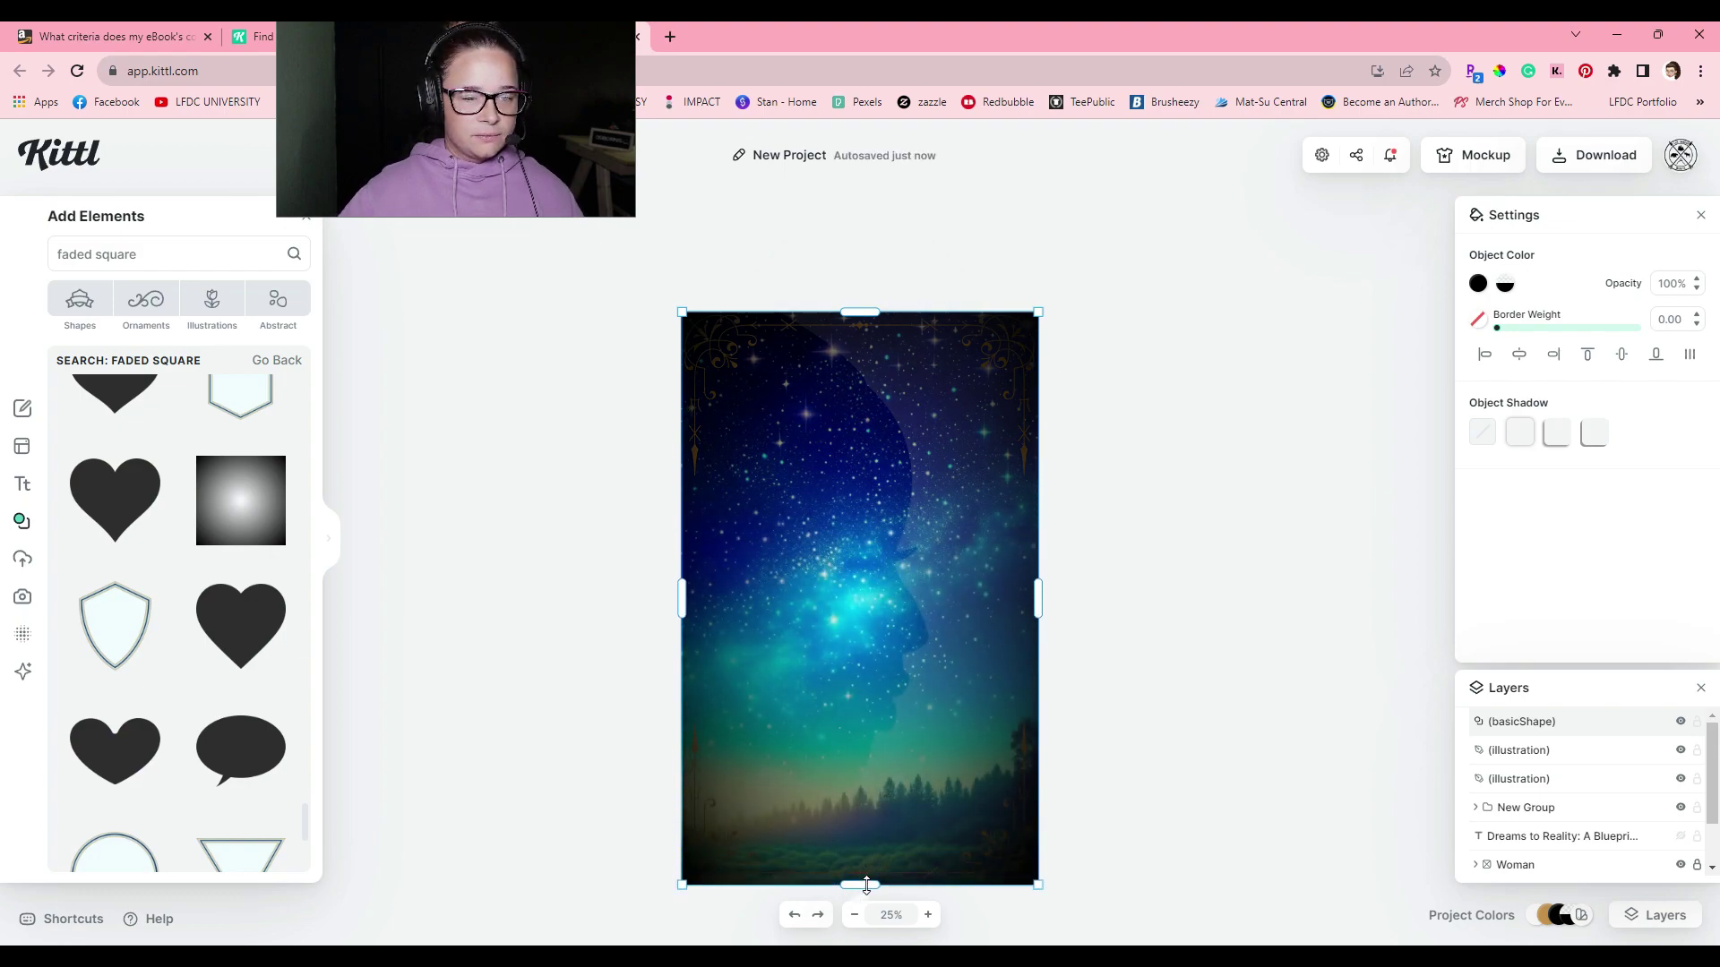
left_click(1143, 899)
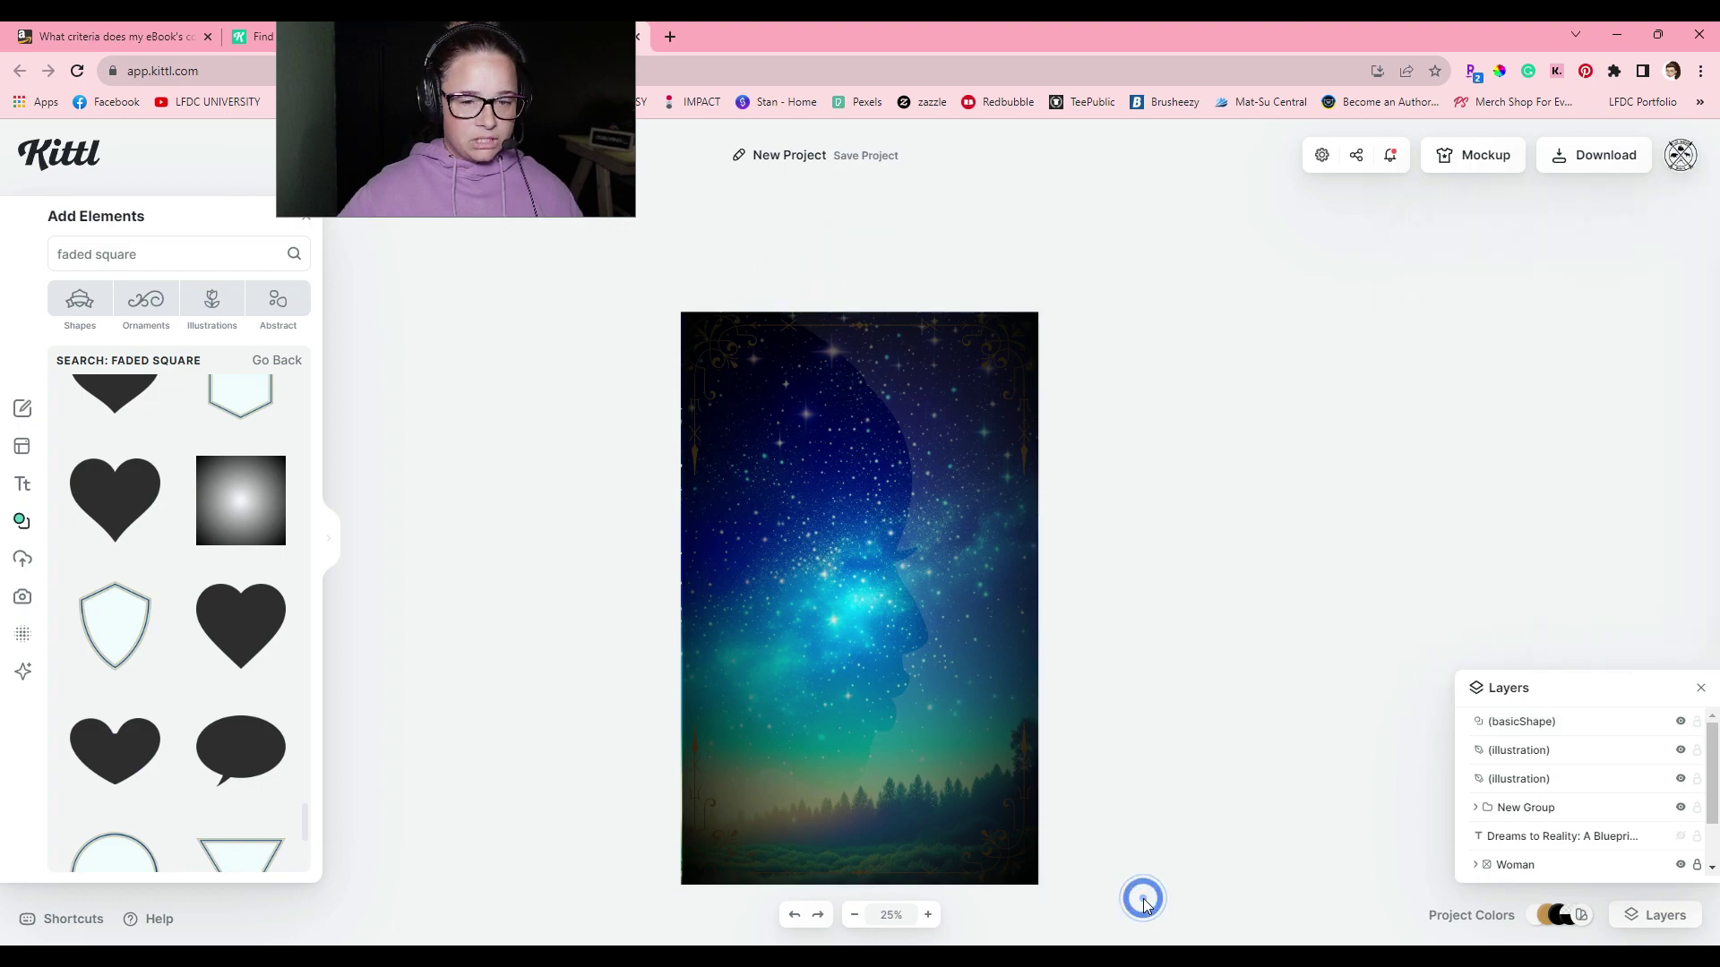
Move the gradient shape's layer below the gold ornaments and the title text, directly above the Woman layer.
left_click(918, 856)
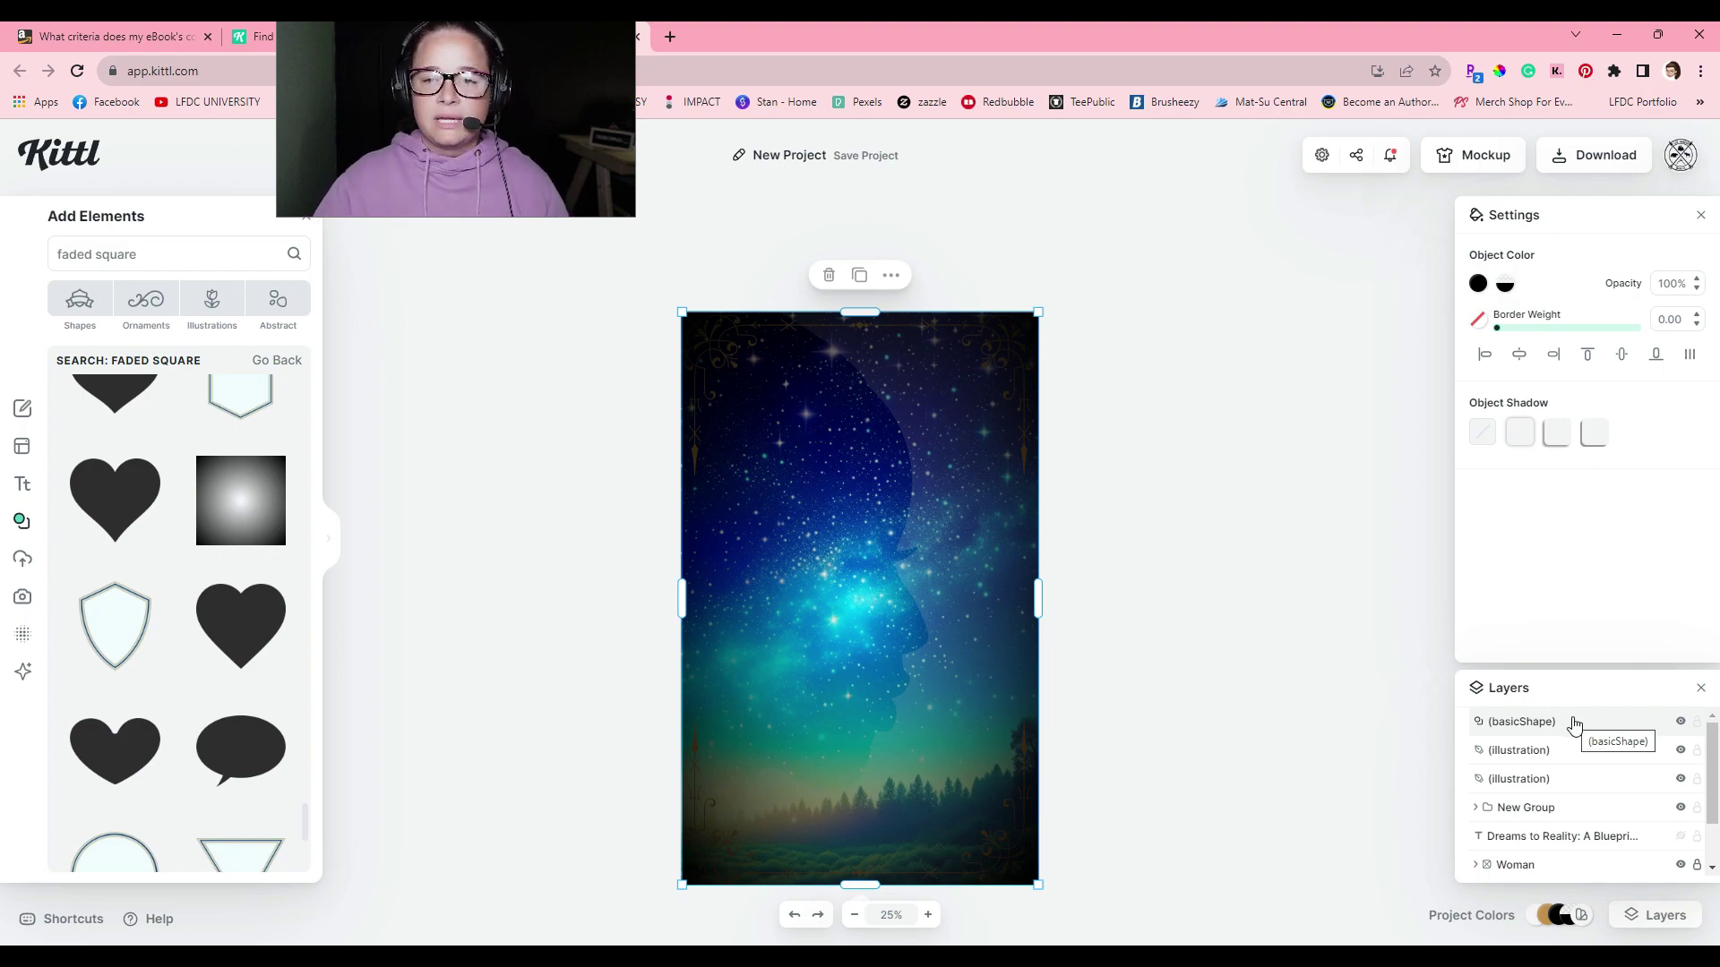
left_click_drag(1574, 723, 1575, 806)
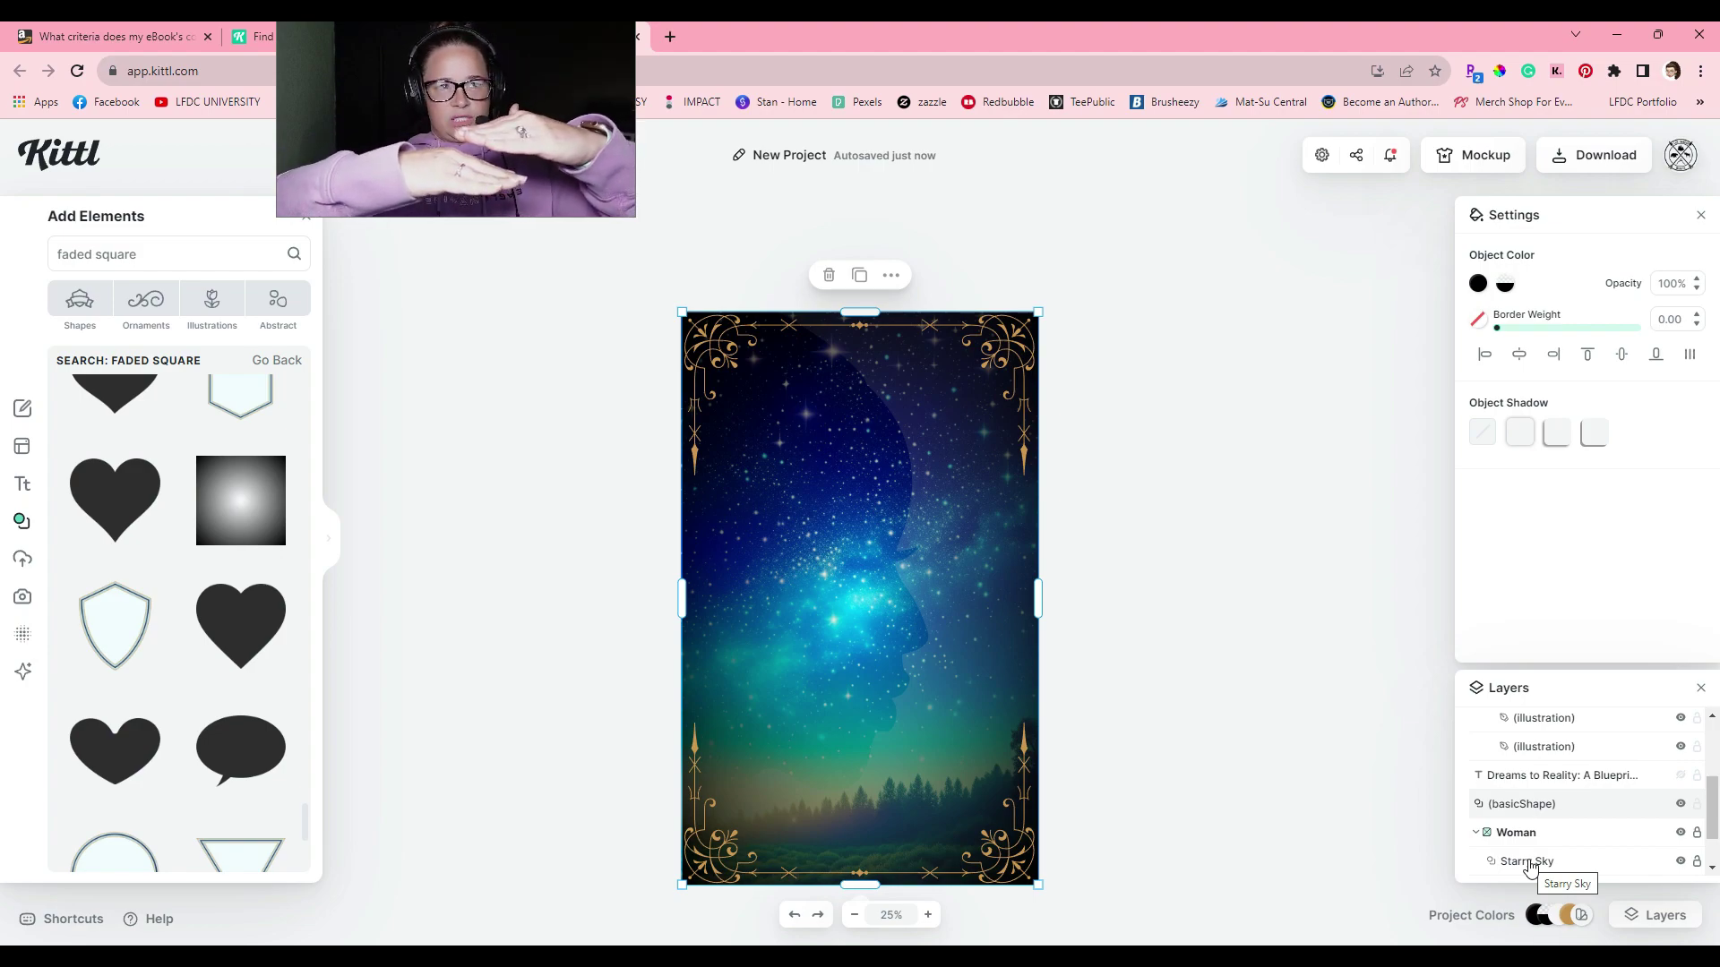
left_click(1524, 815)
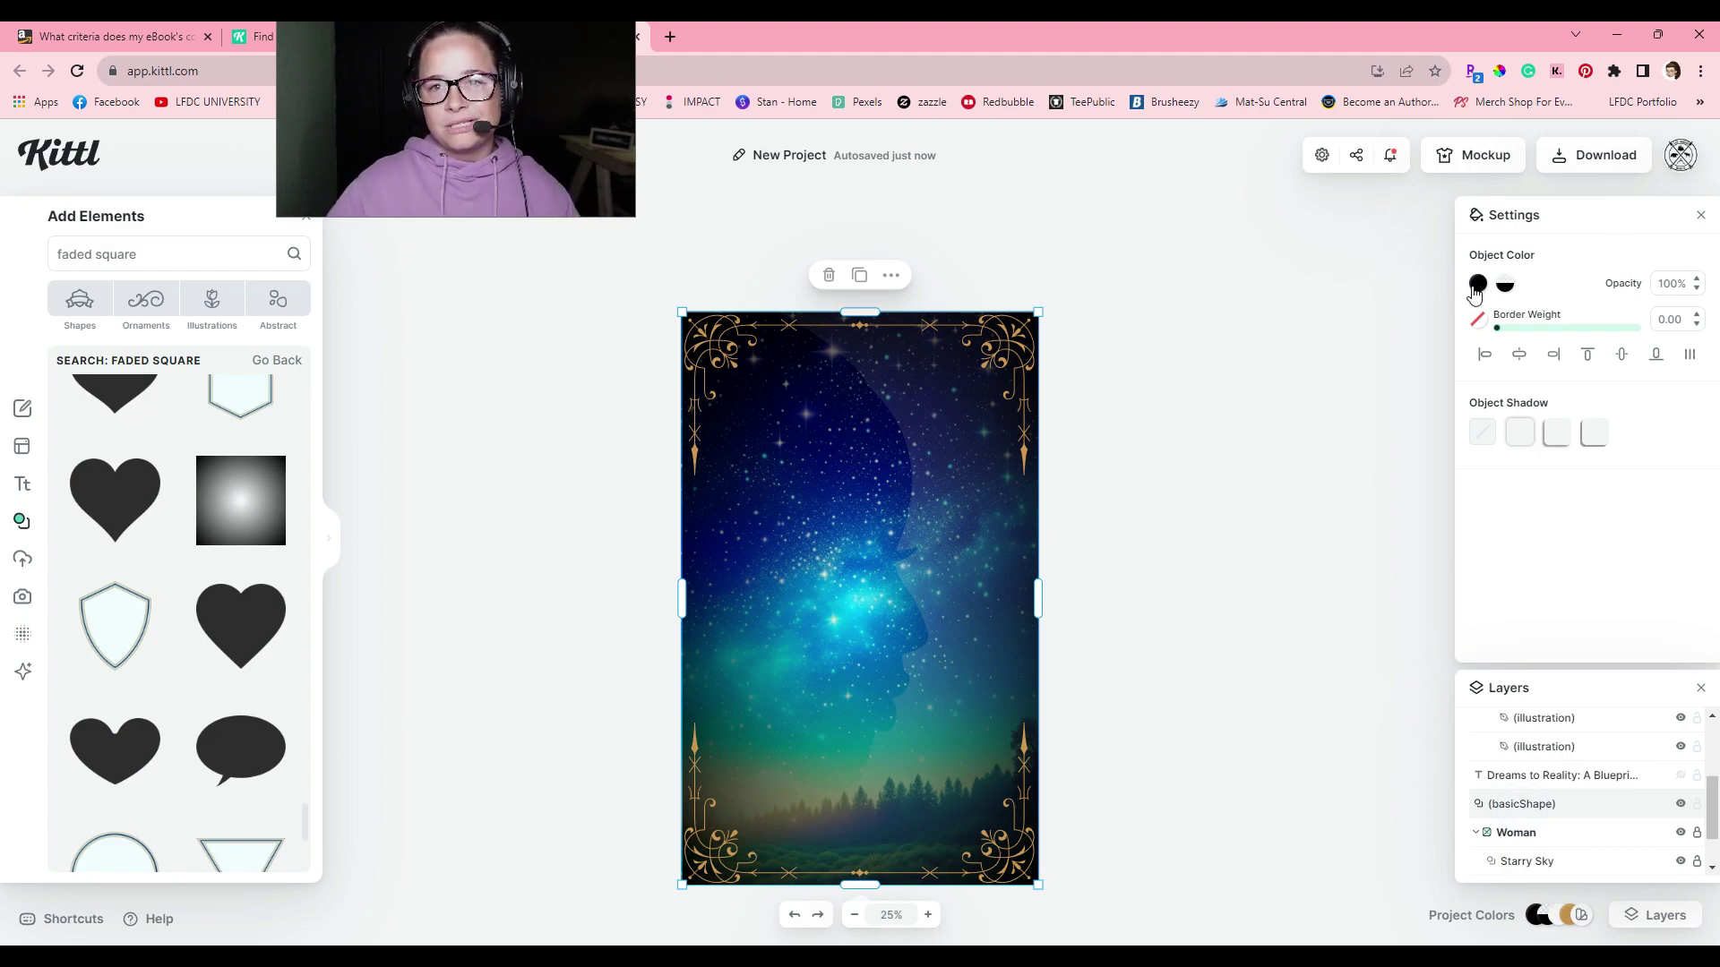
Change the gradient shape's solid colour from black to a very dark navy blue and deselect the shape.
left_click(1478, 285)
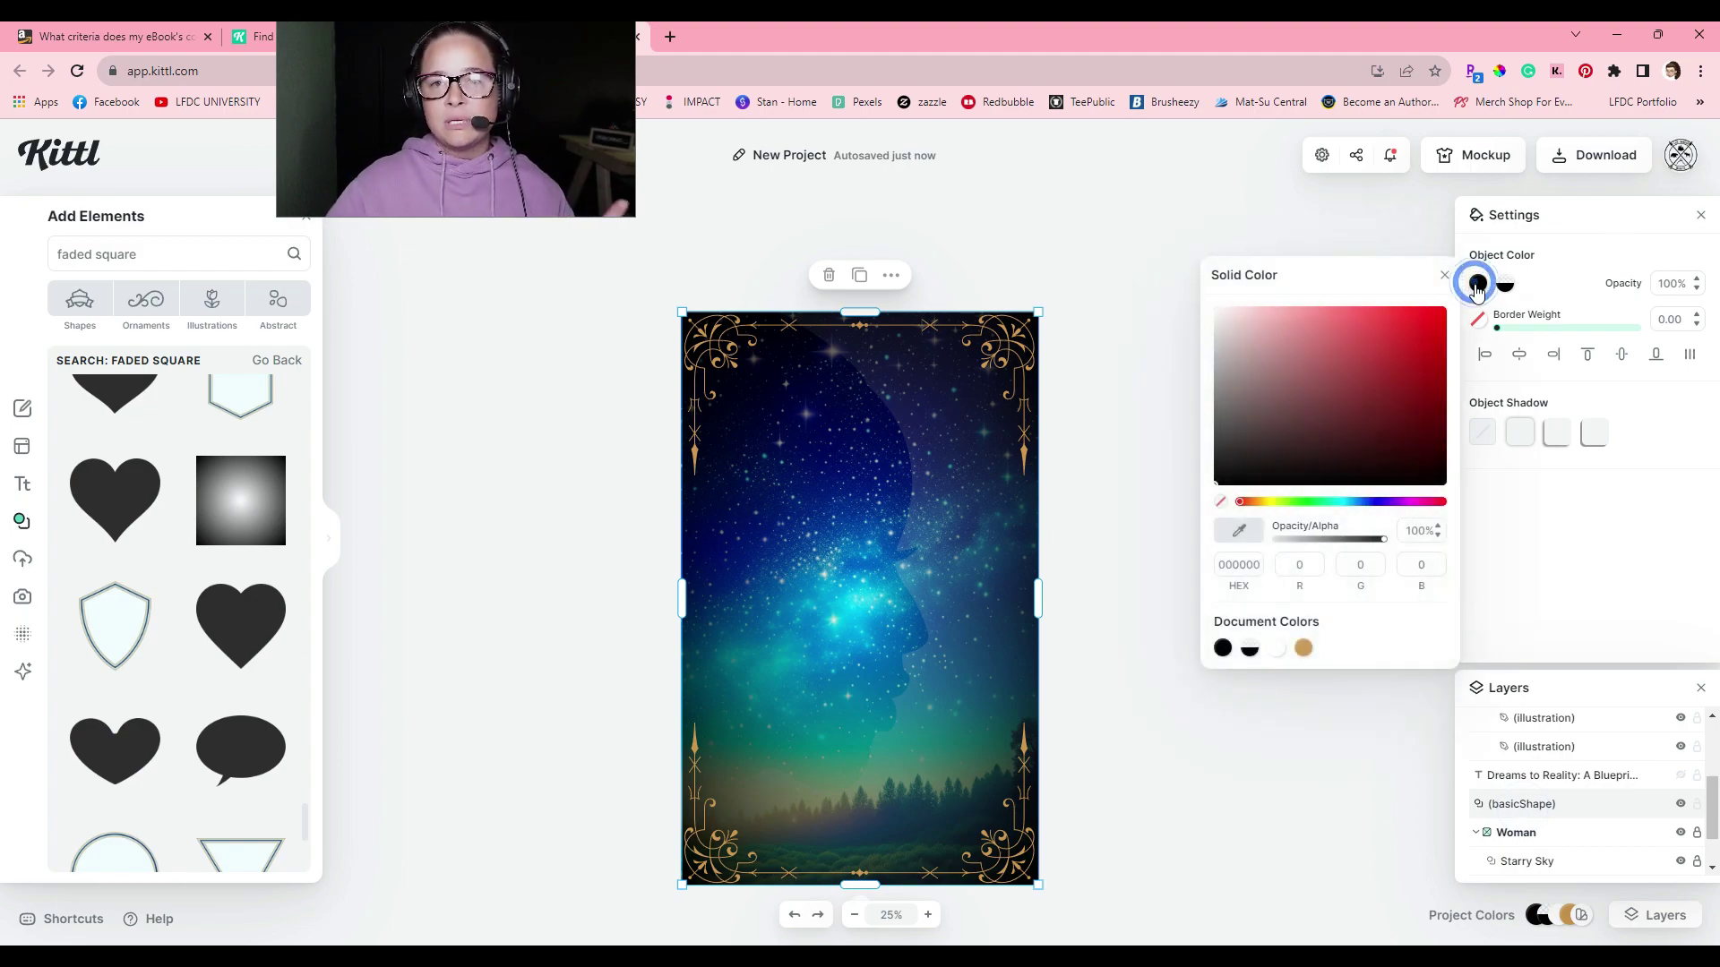
left_click(1380, 503)
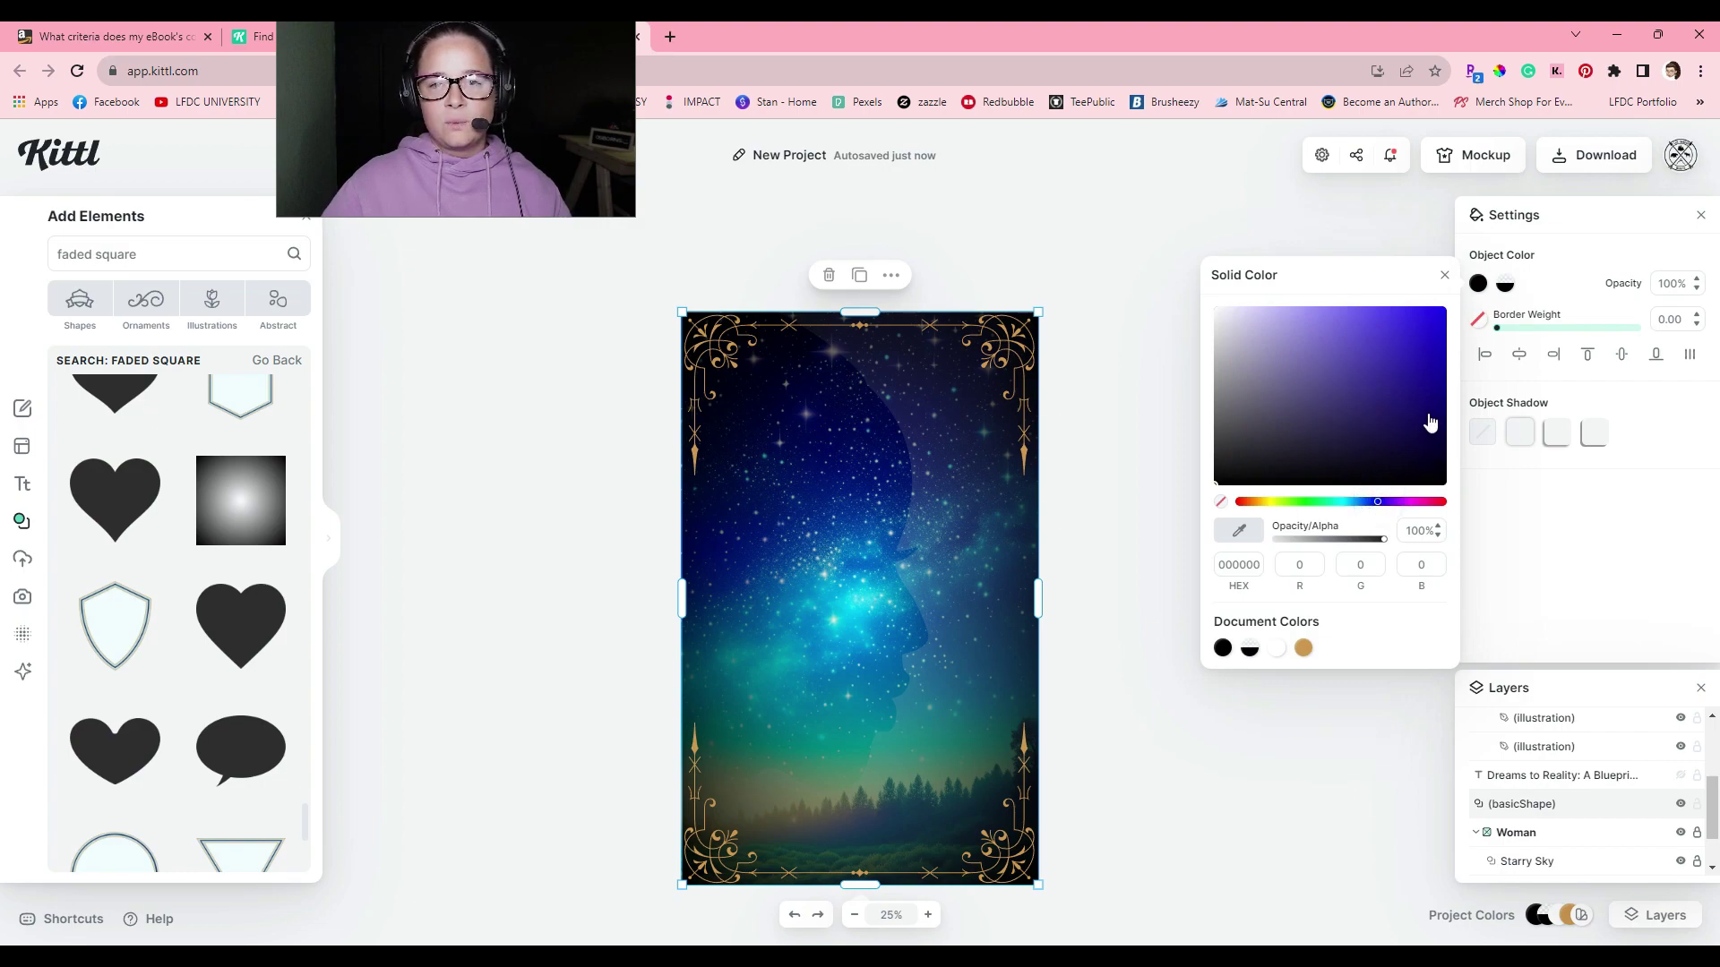
left_click(1478, 284)
left_click(1477, 283)
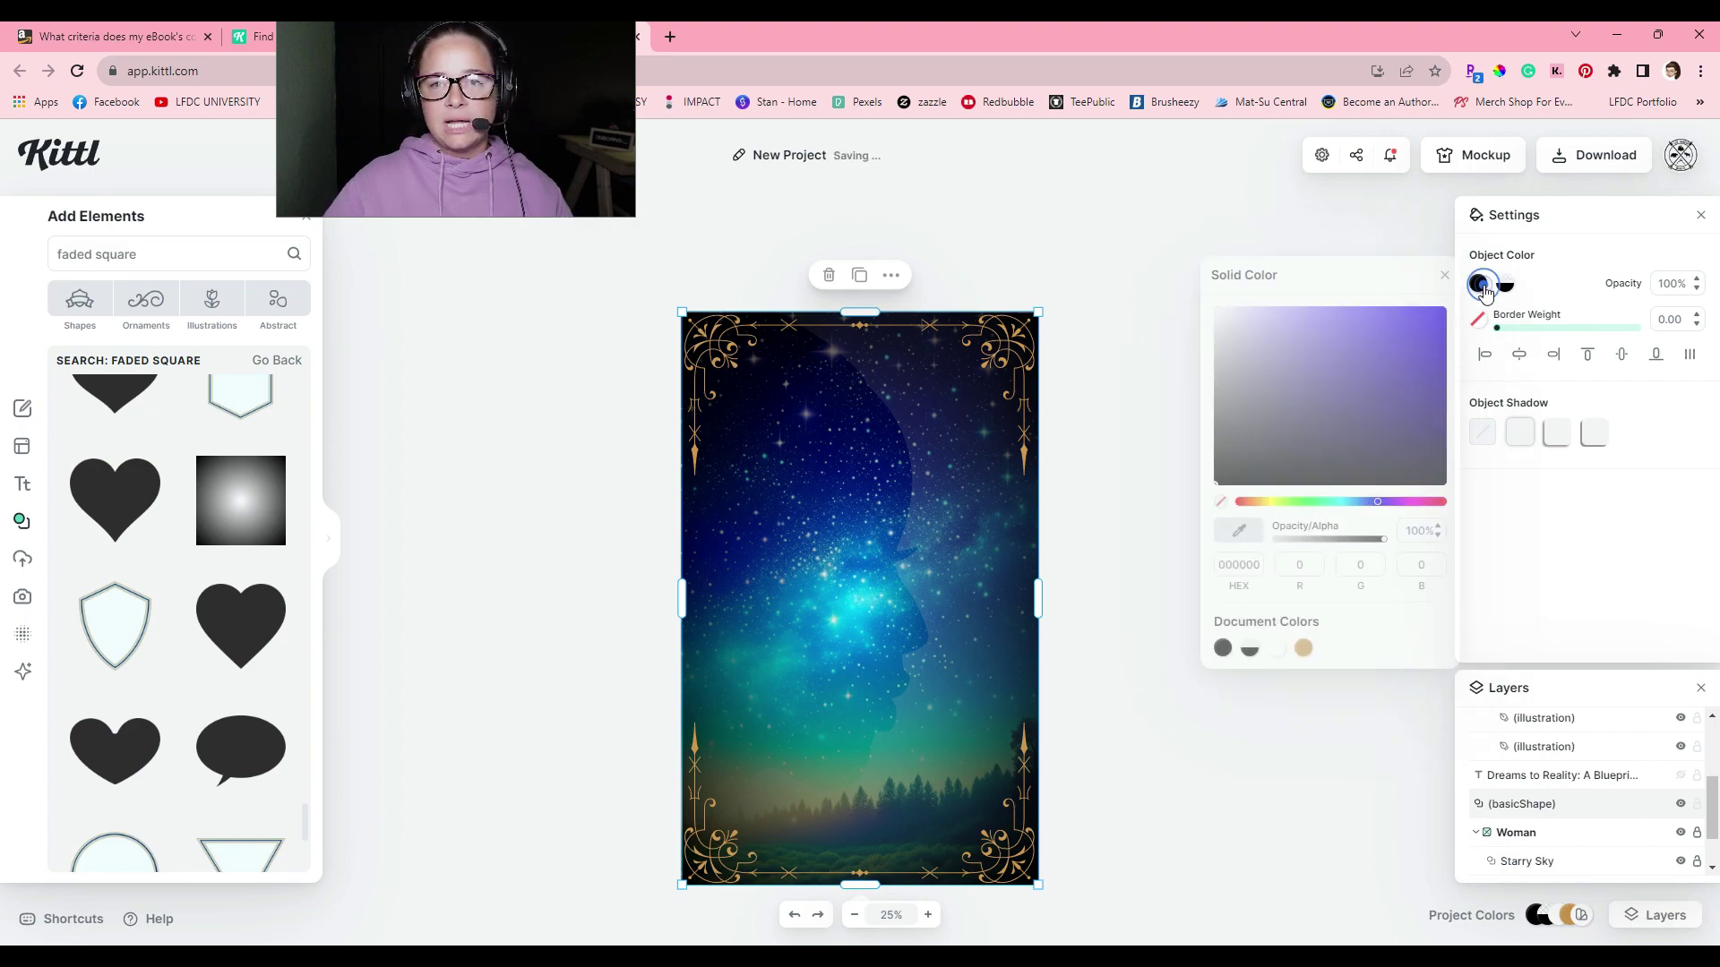
left_click(1432, 447)
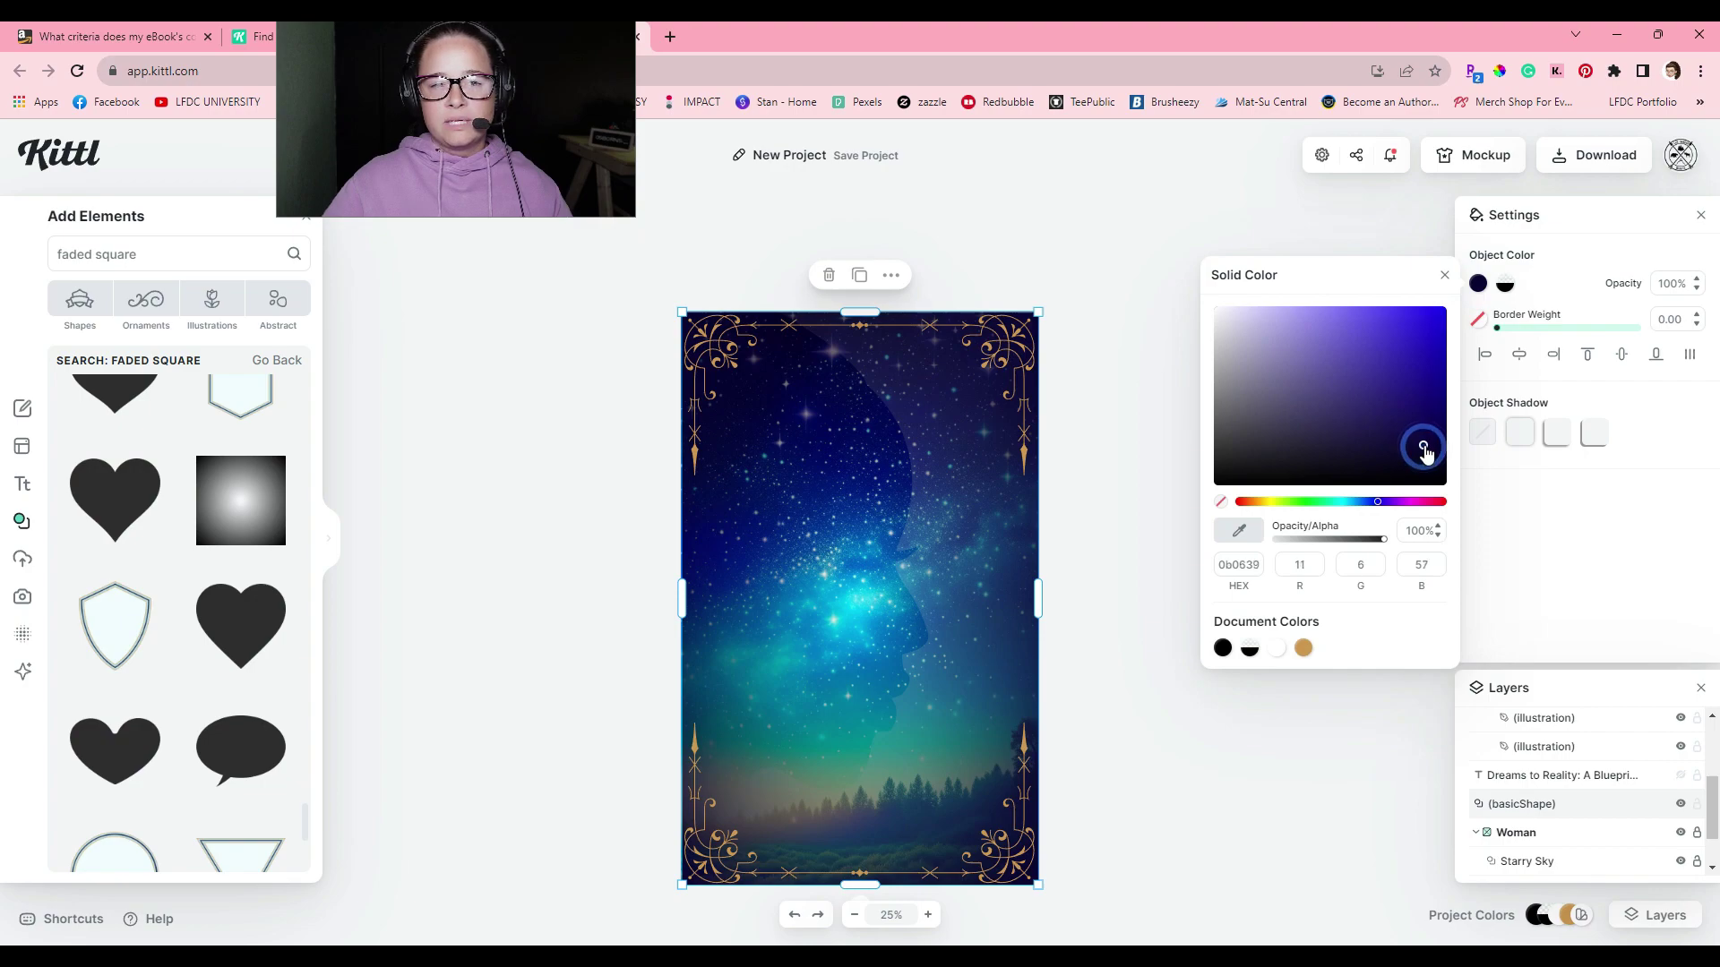
left_click_drag(1432, 447, 1444, 457)
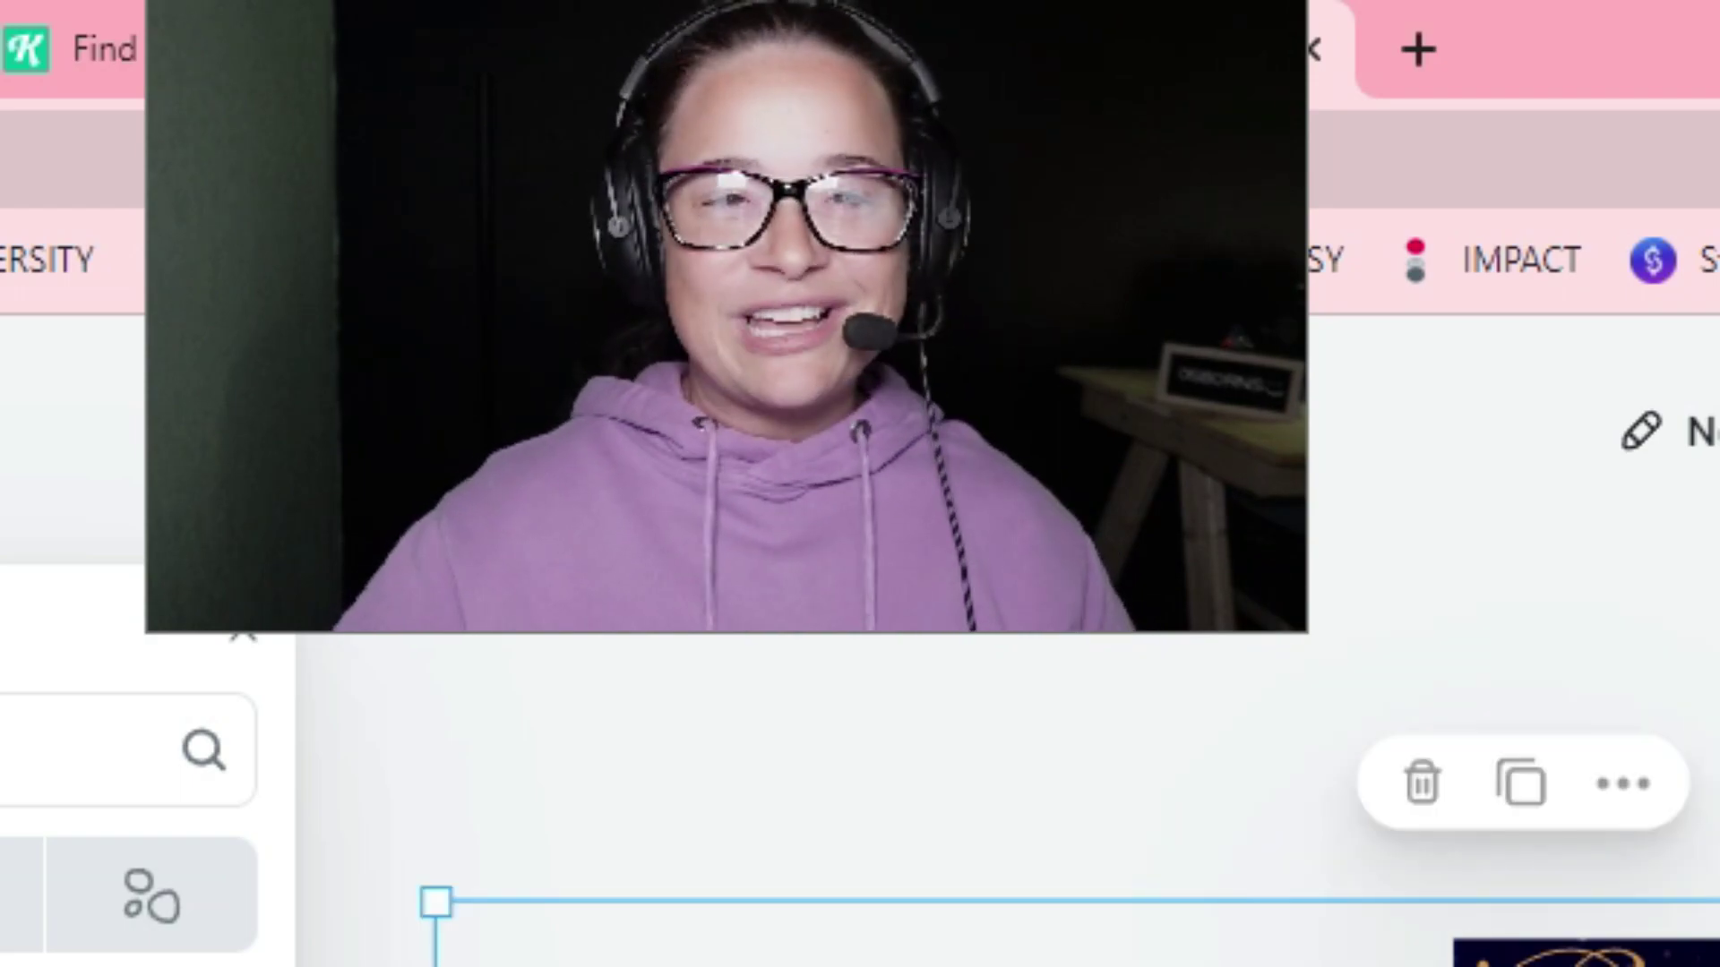
key("Escape")
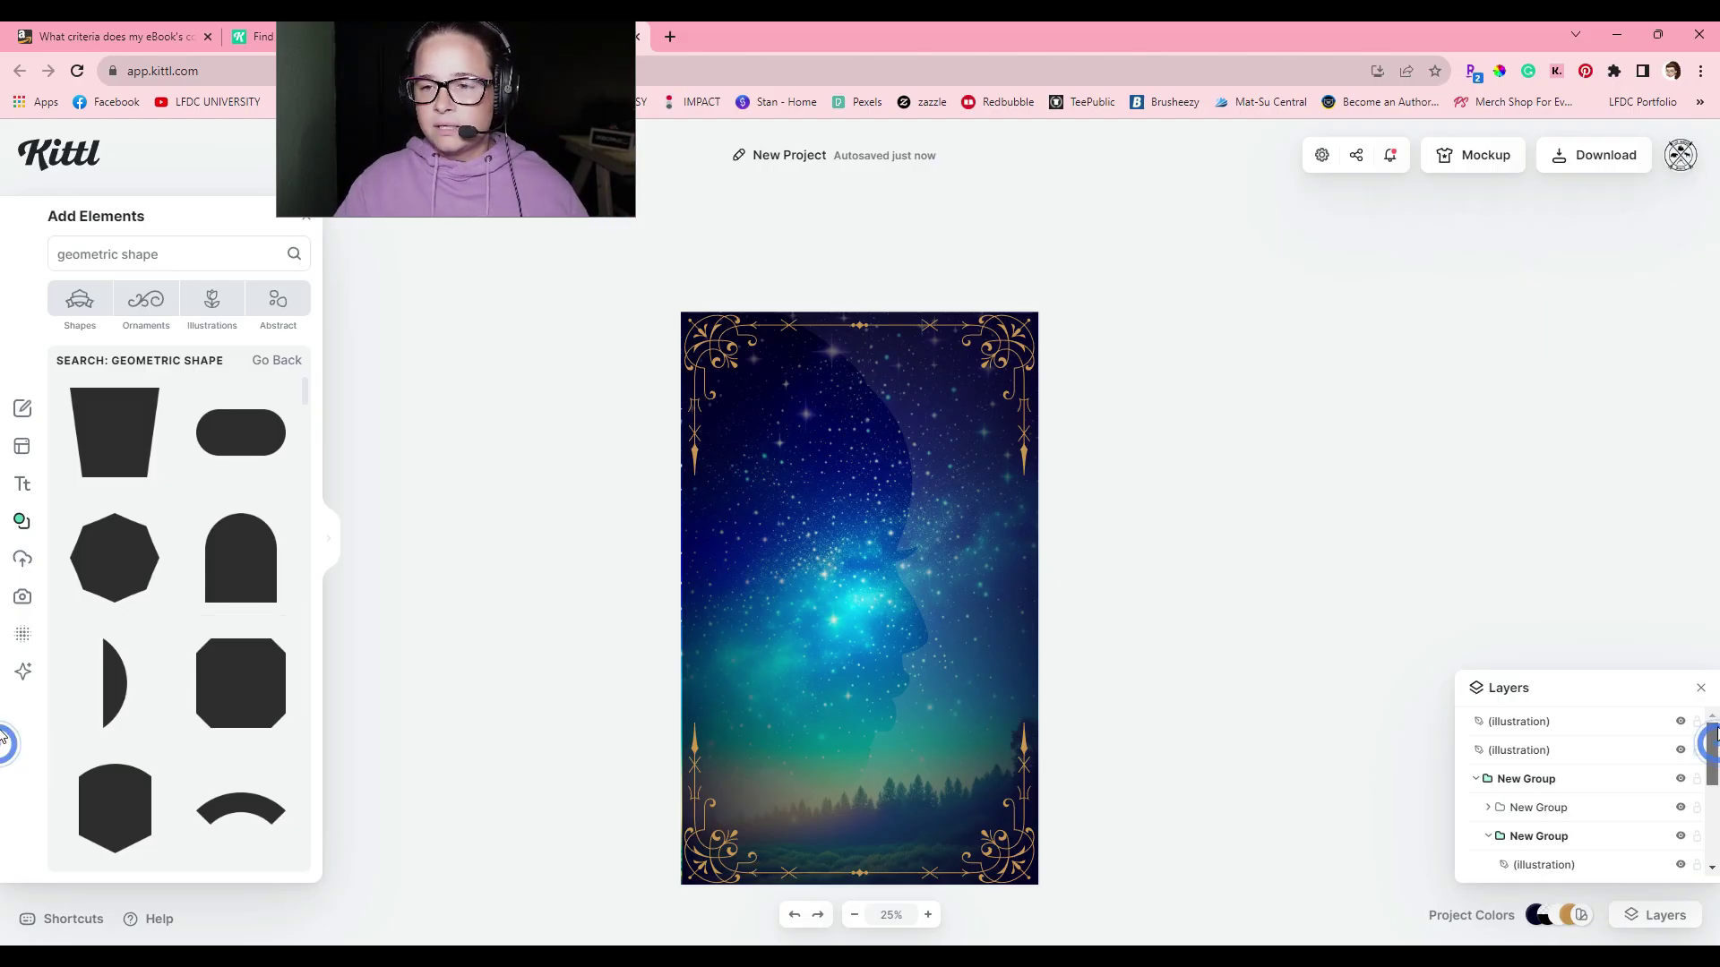
Unhide the "Dreams to Reality: A Blueprint for Manifesting Success" text layer and move the title down below the upper corner scrollwork.
scroll(1639, 780, "down", 5)
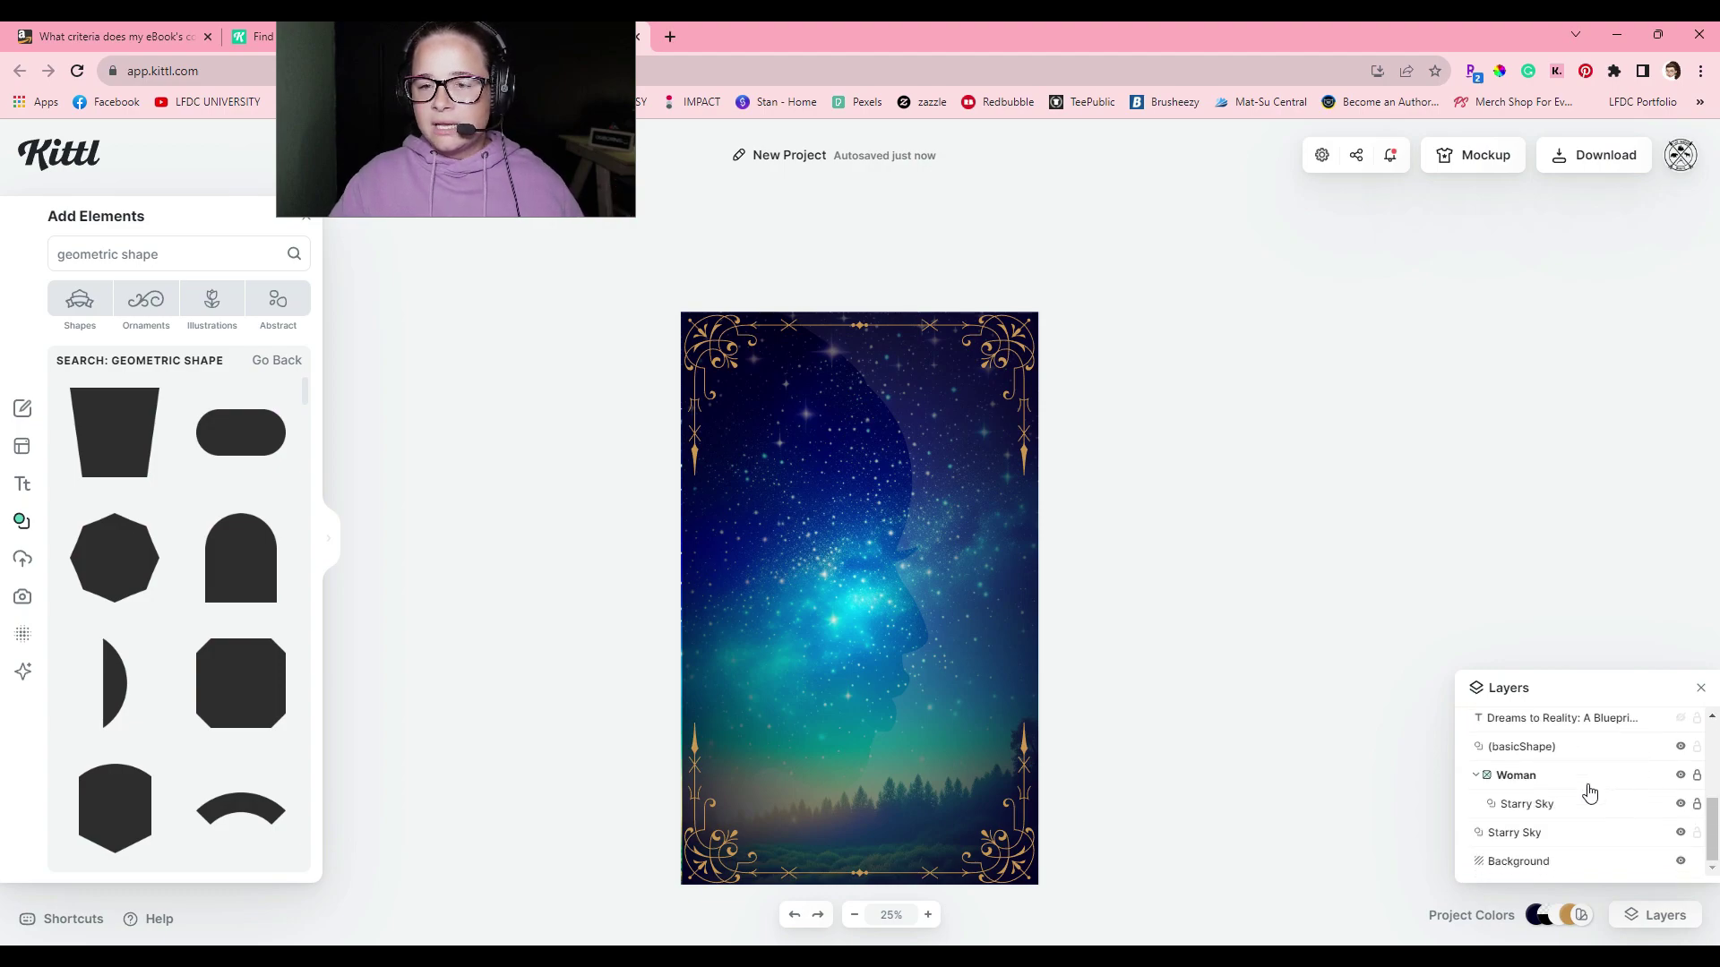
scroll(1622, 813, "up", 5)
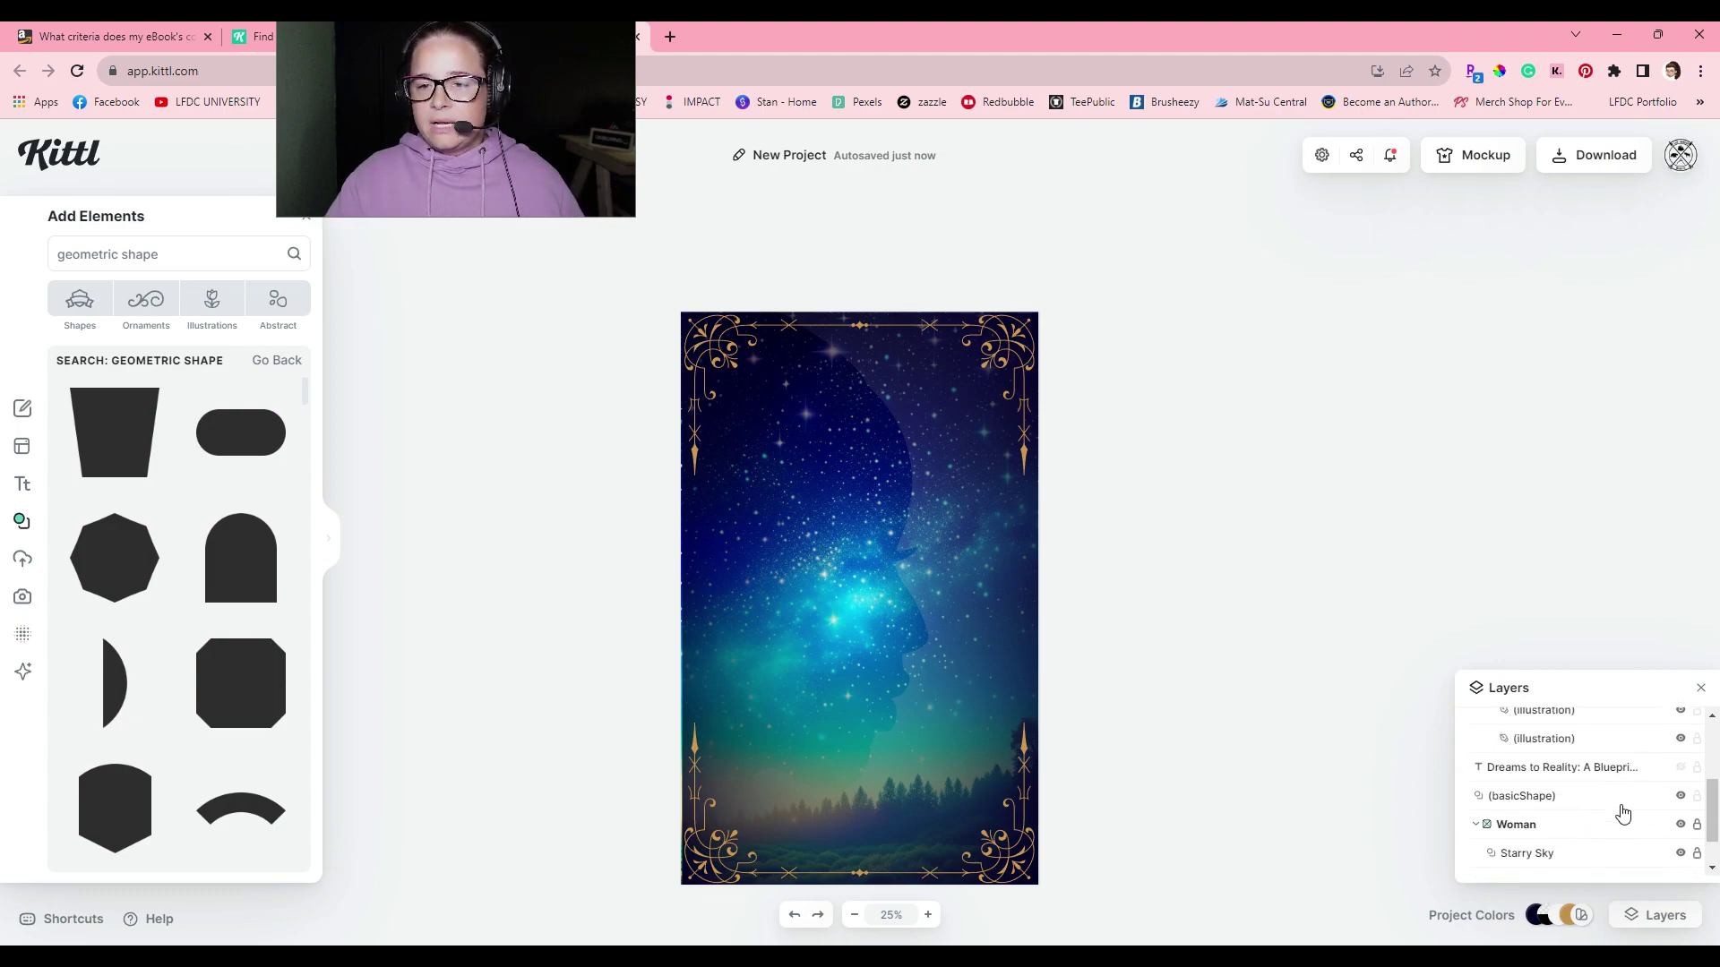
scroll(1613, 806, "down", 3)
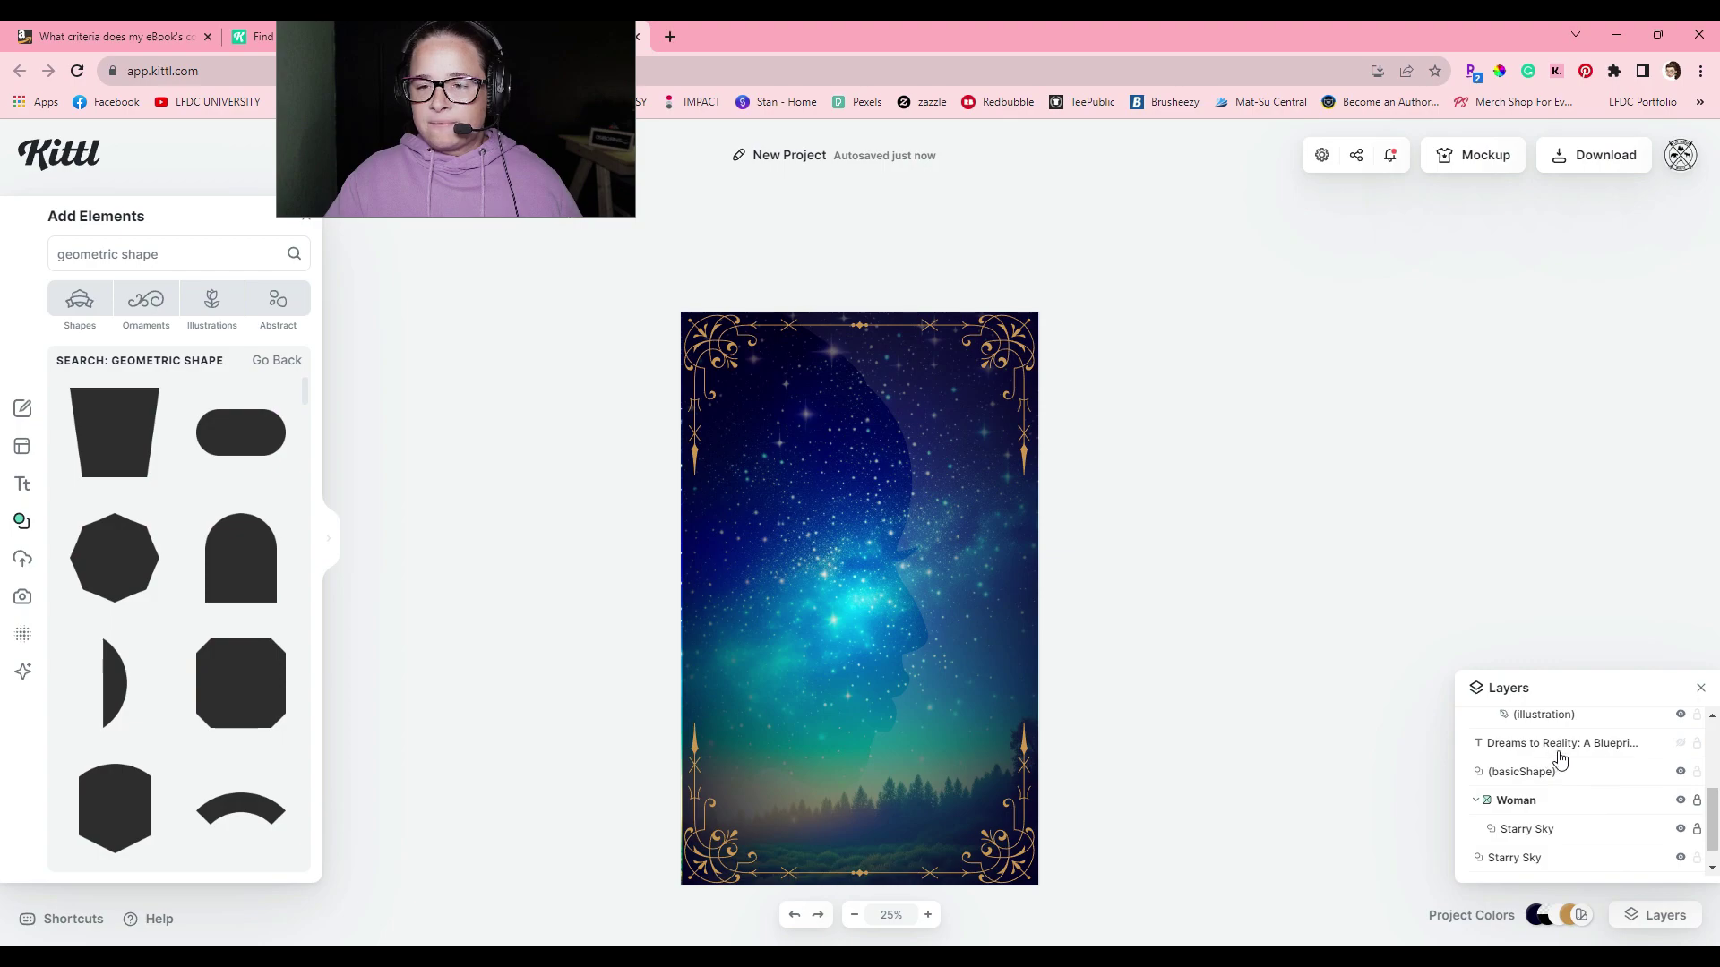
left_click(1680, 746)
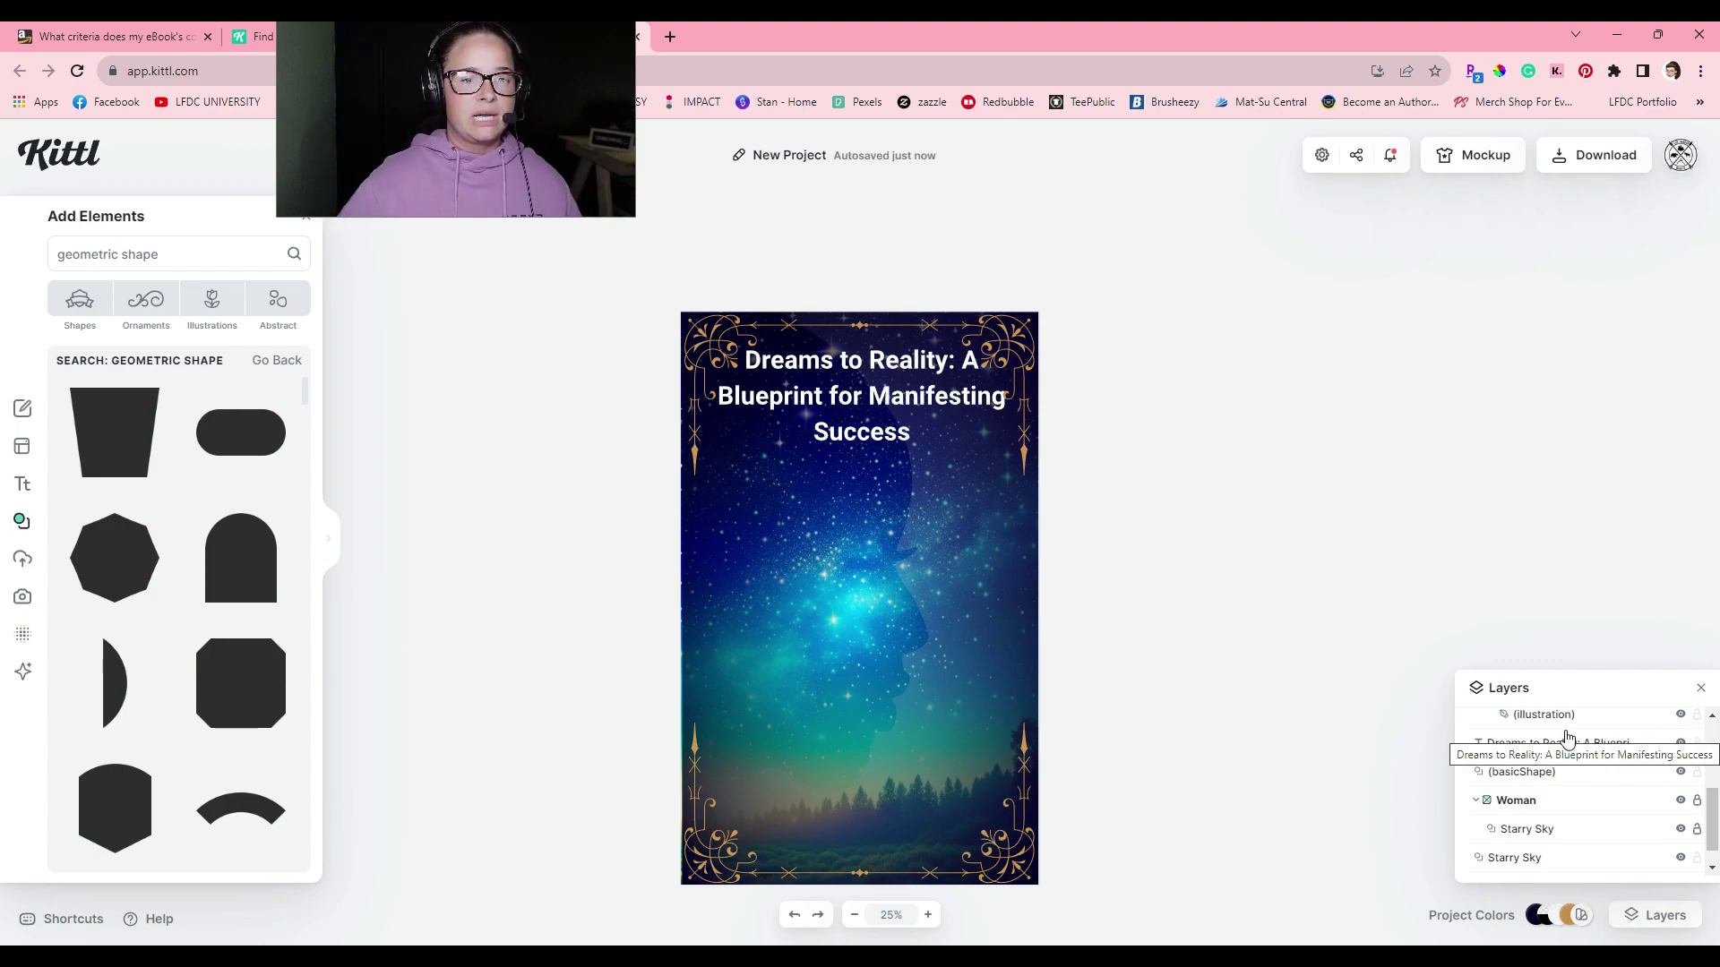
left_click_drag(864, 434, 864, 490)
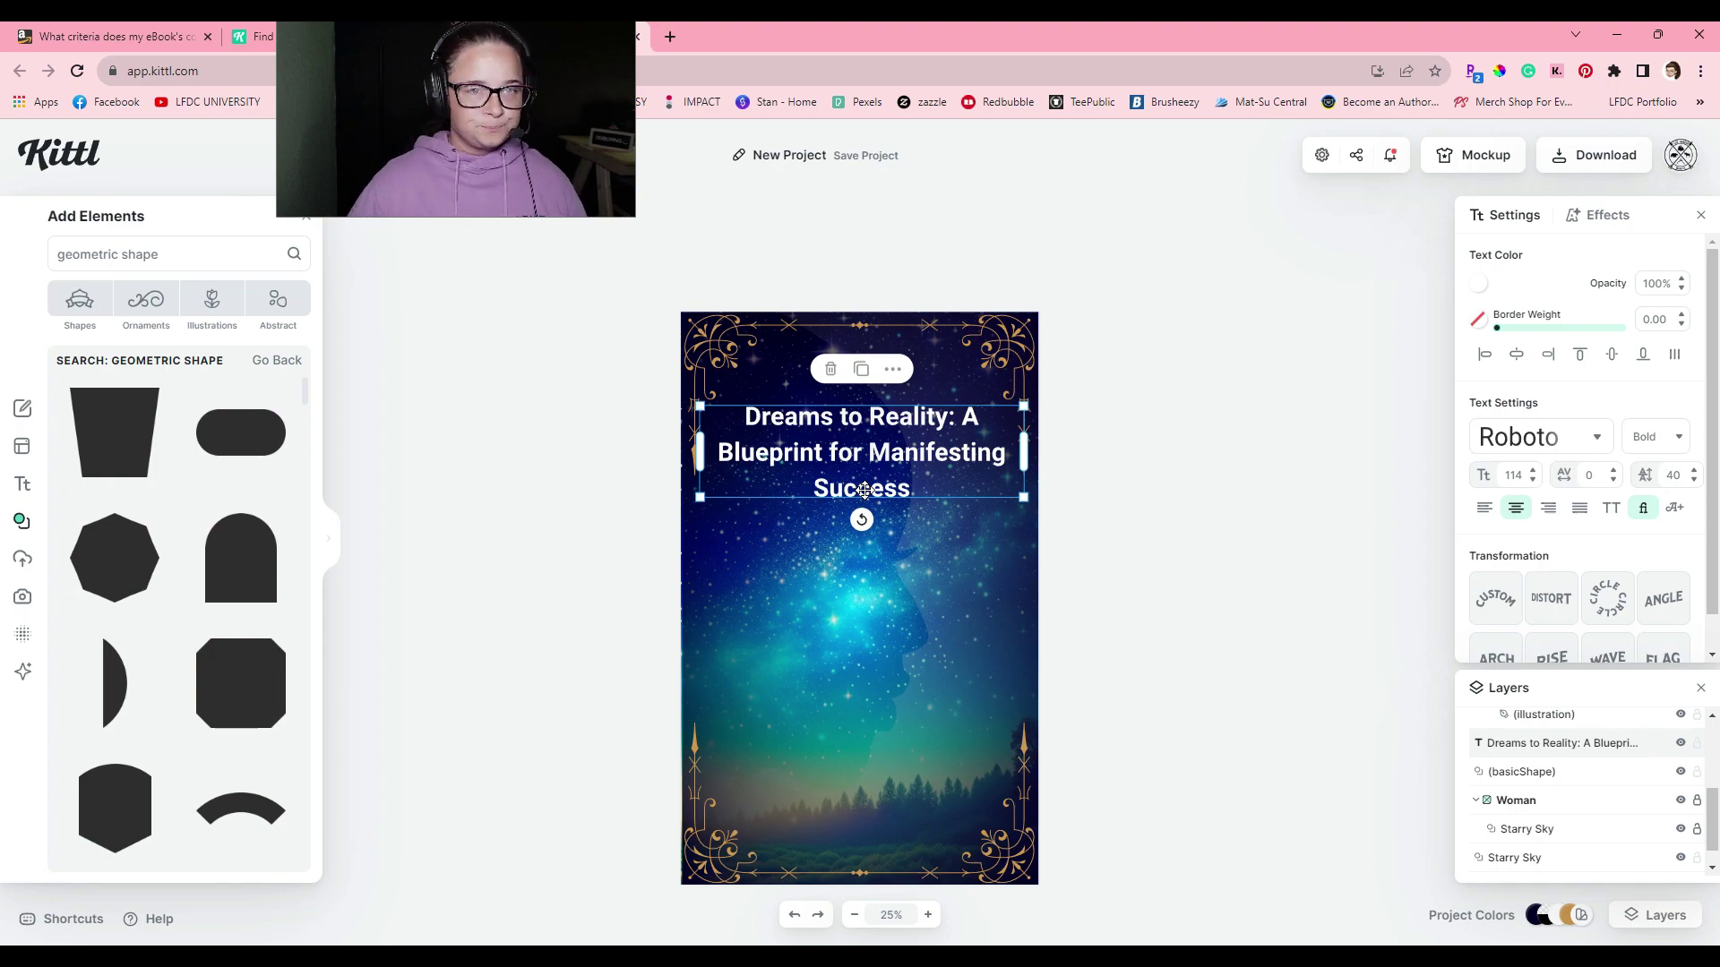
mouse_move(863, 488)
left_mouse_down()
mouse_move(861, 529)
mouse_move(864, 513)
left_mouse_up()
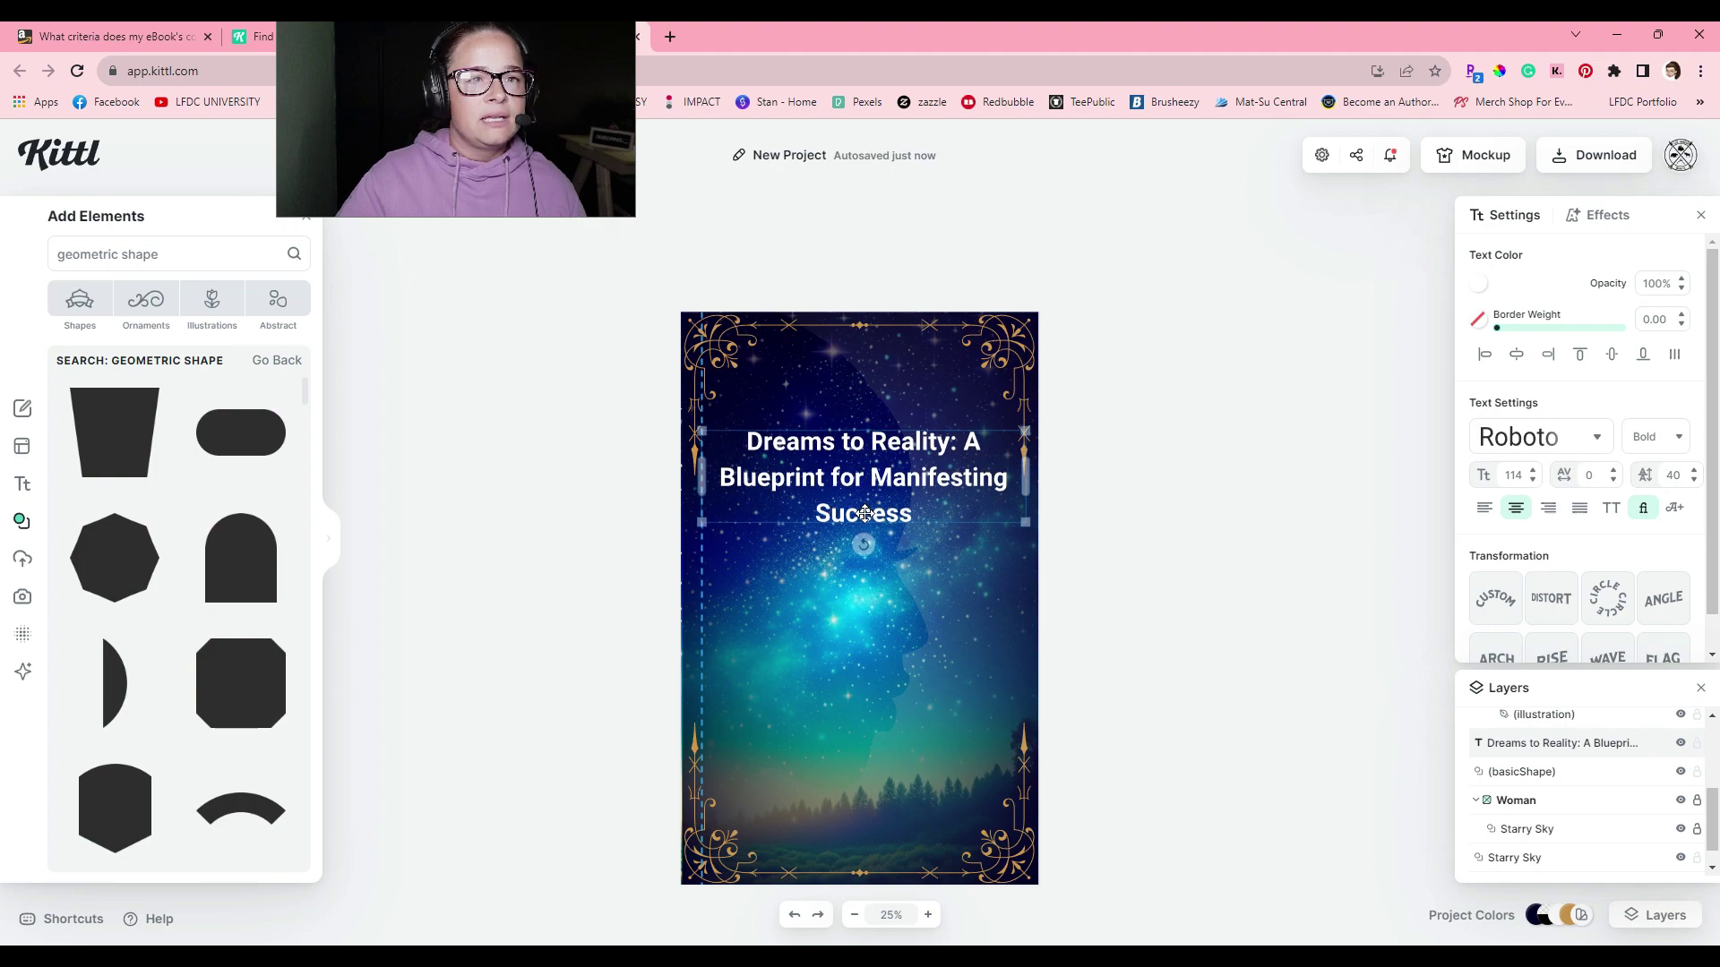
Shorten the title text to "Dreams to Reality" by deleting the colon and the subtitle words.
double_click(912, 514)
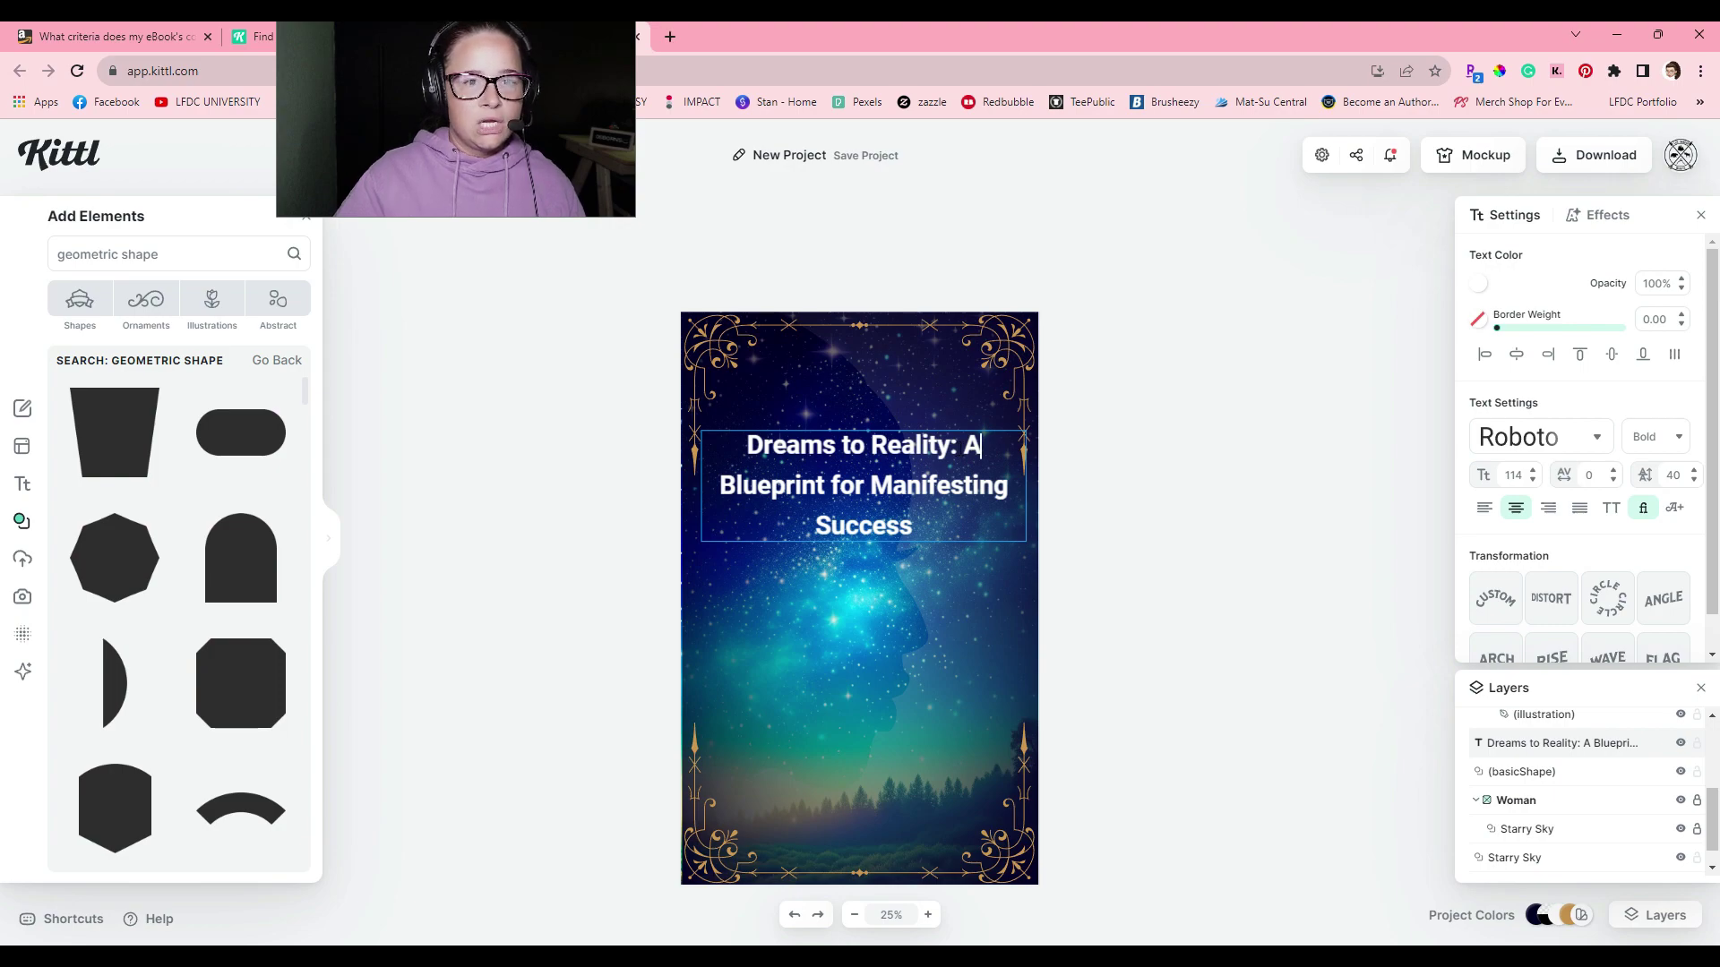
left_click(957, 446)
key("BackSpace")
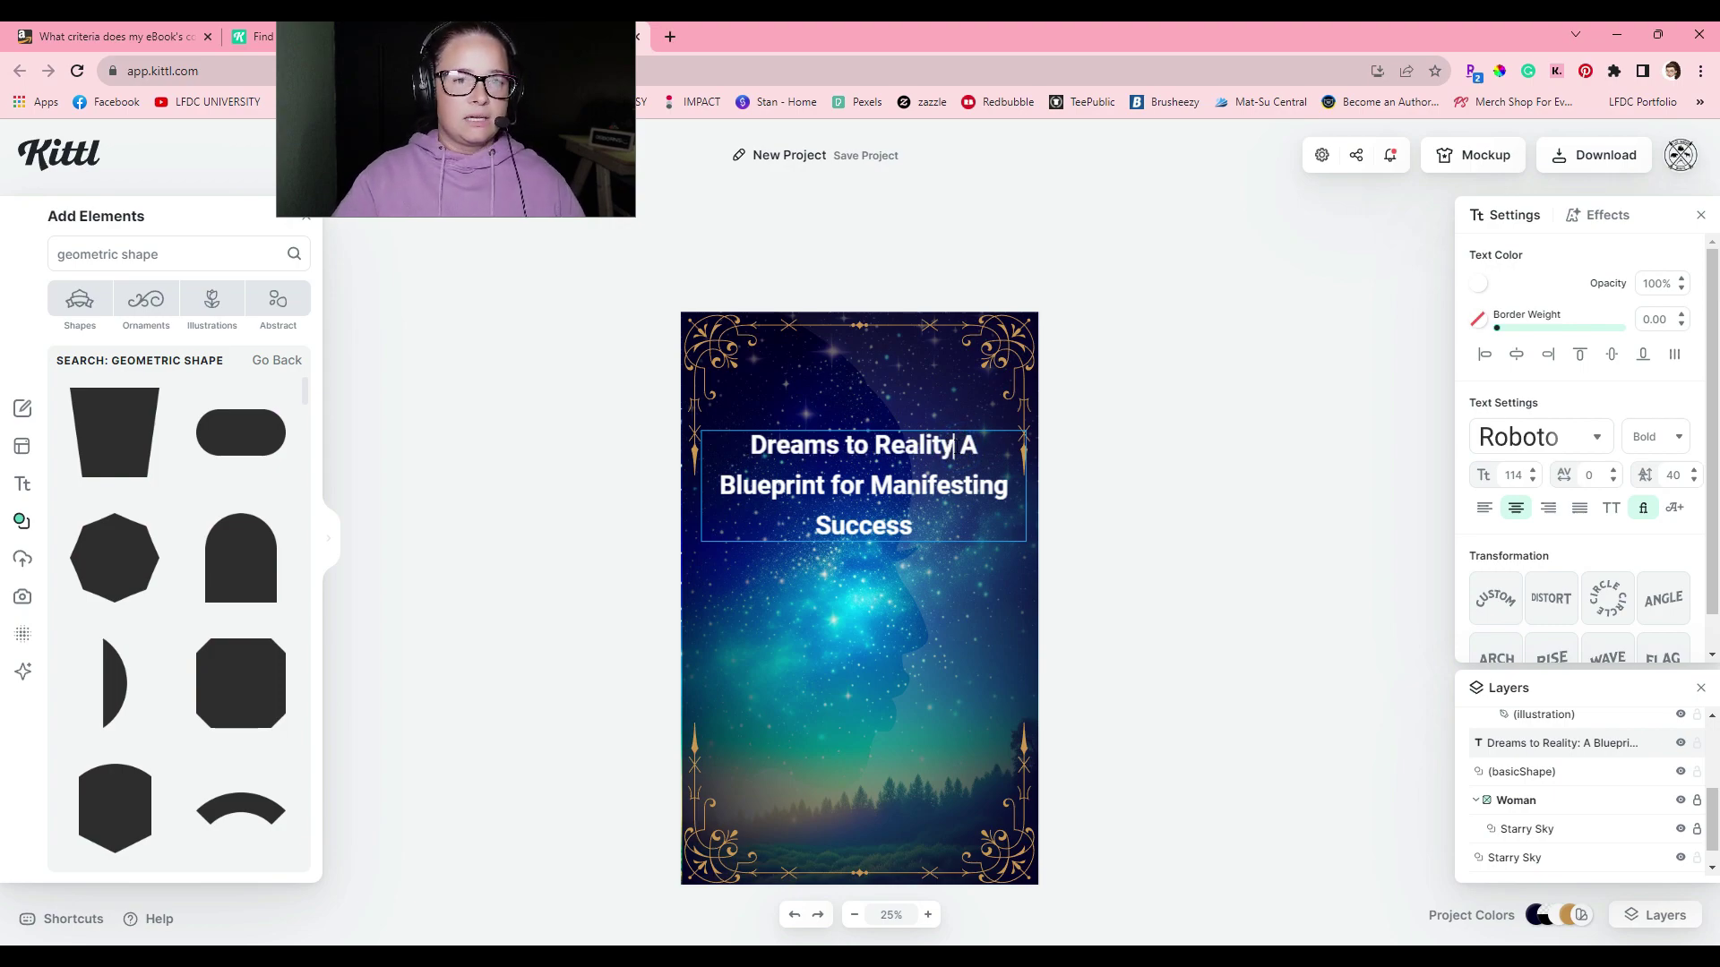
left_click_drag(962, 448, 1008, 491)
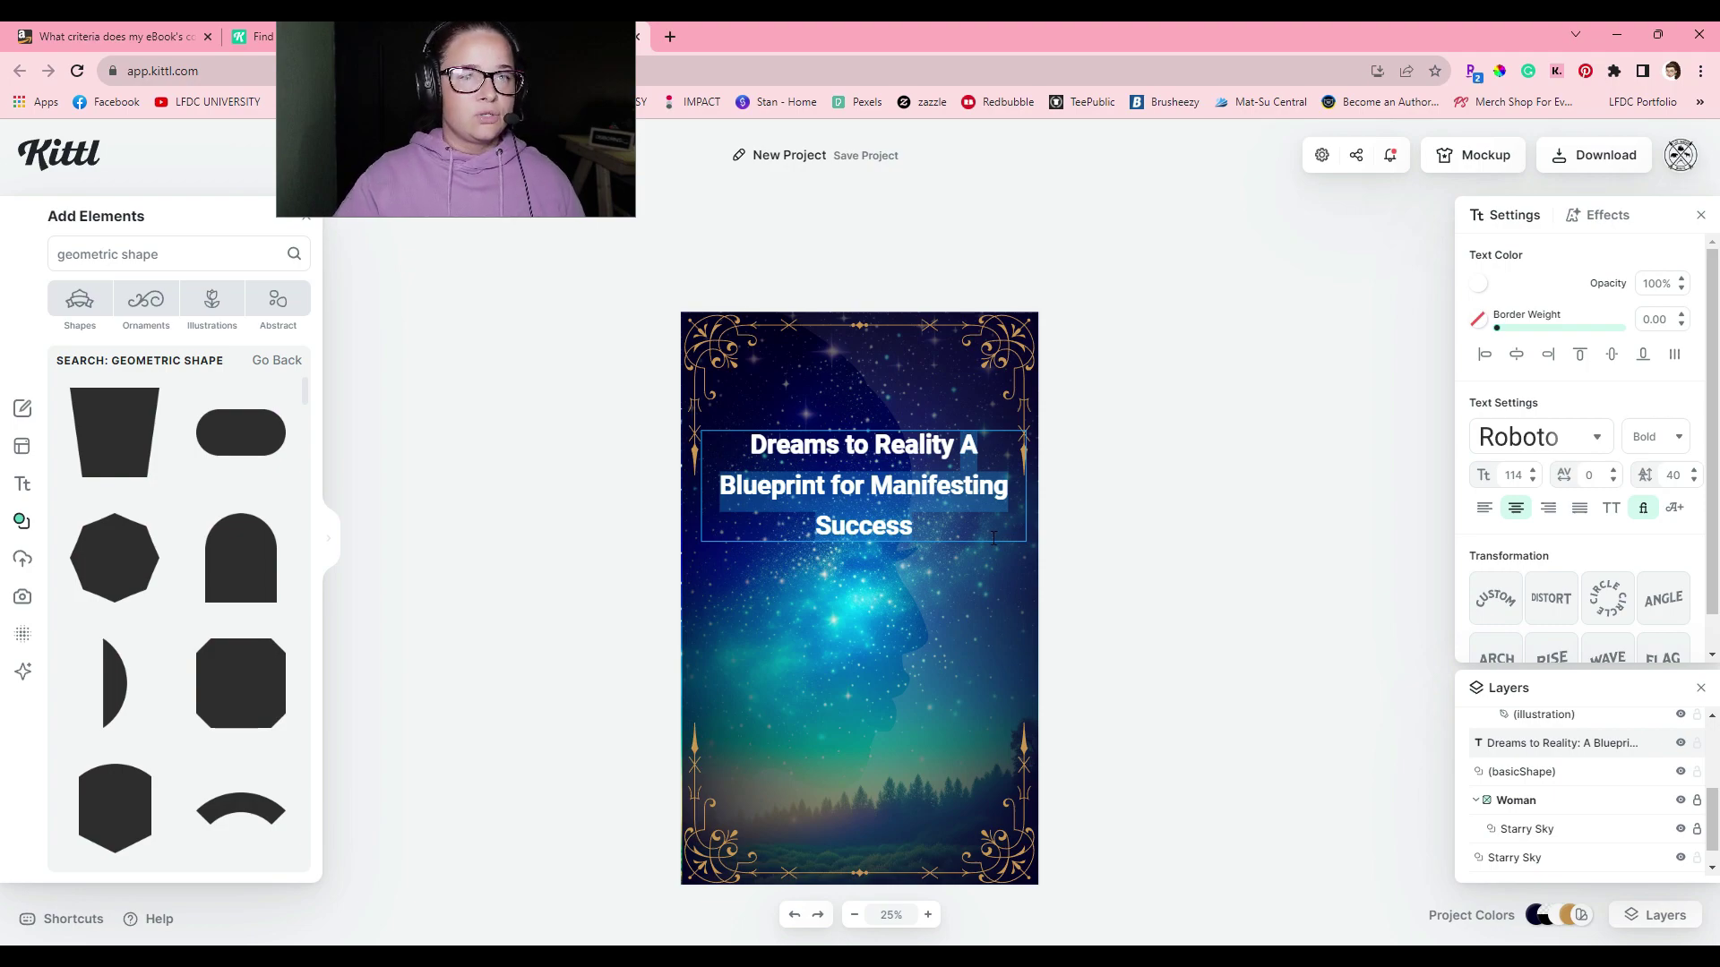
key("BackSpace")
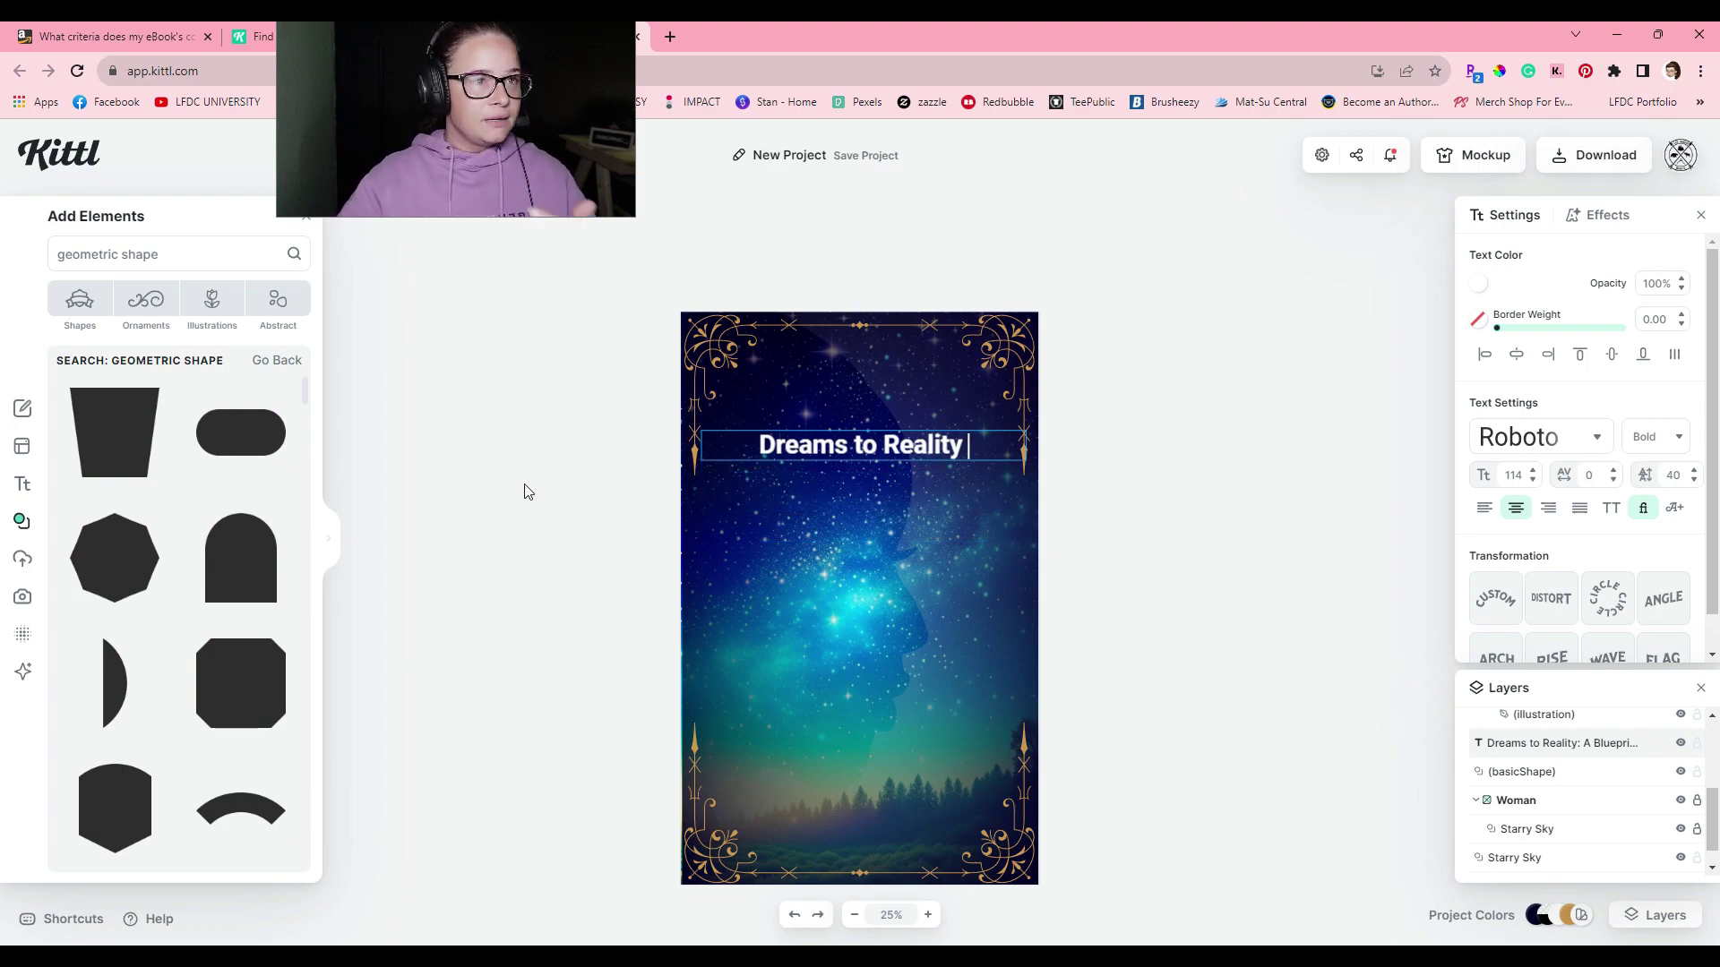
left_click(525, 492)
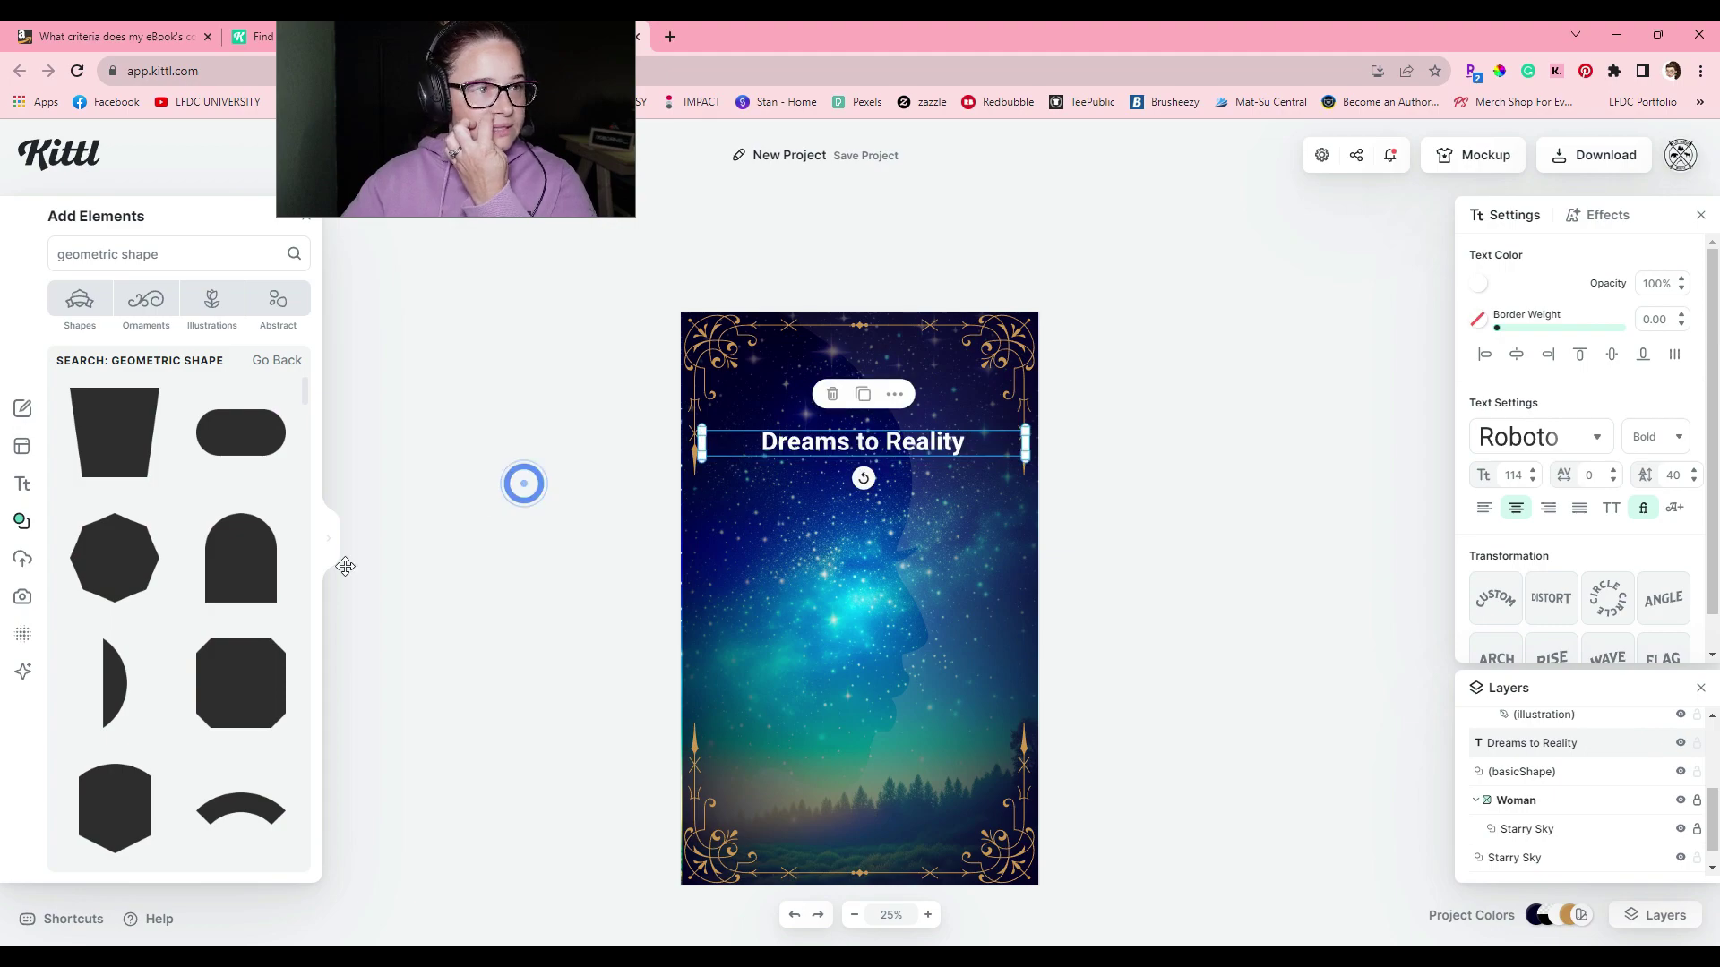
Add a headline reading "A Blueprint for Manifesting Success" below the title, widening and enlarging it so it fits on two lines.
left_click(22, 484)
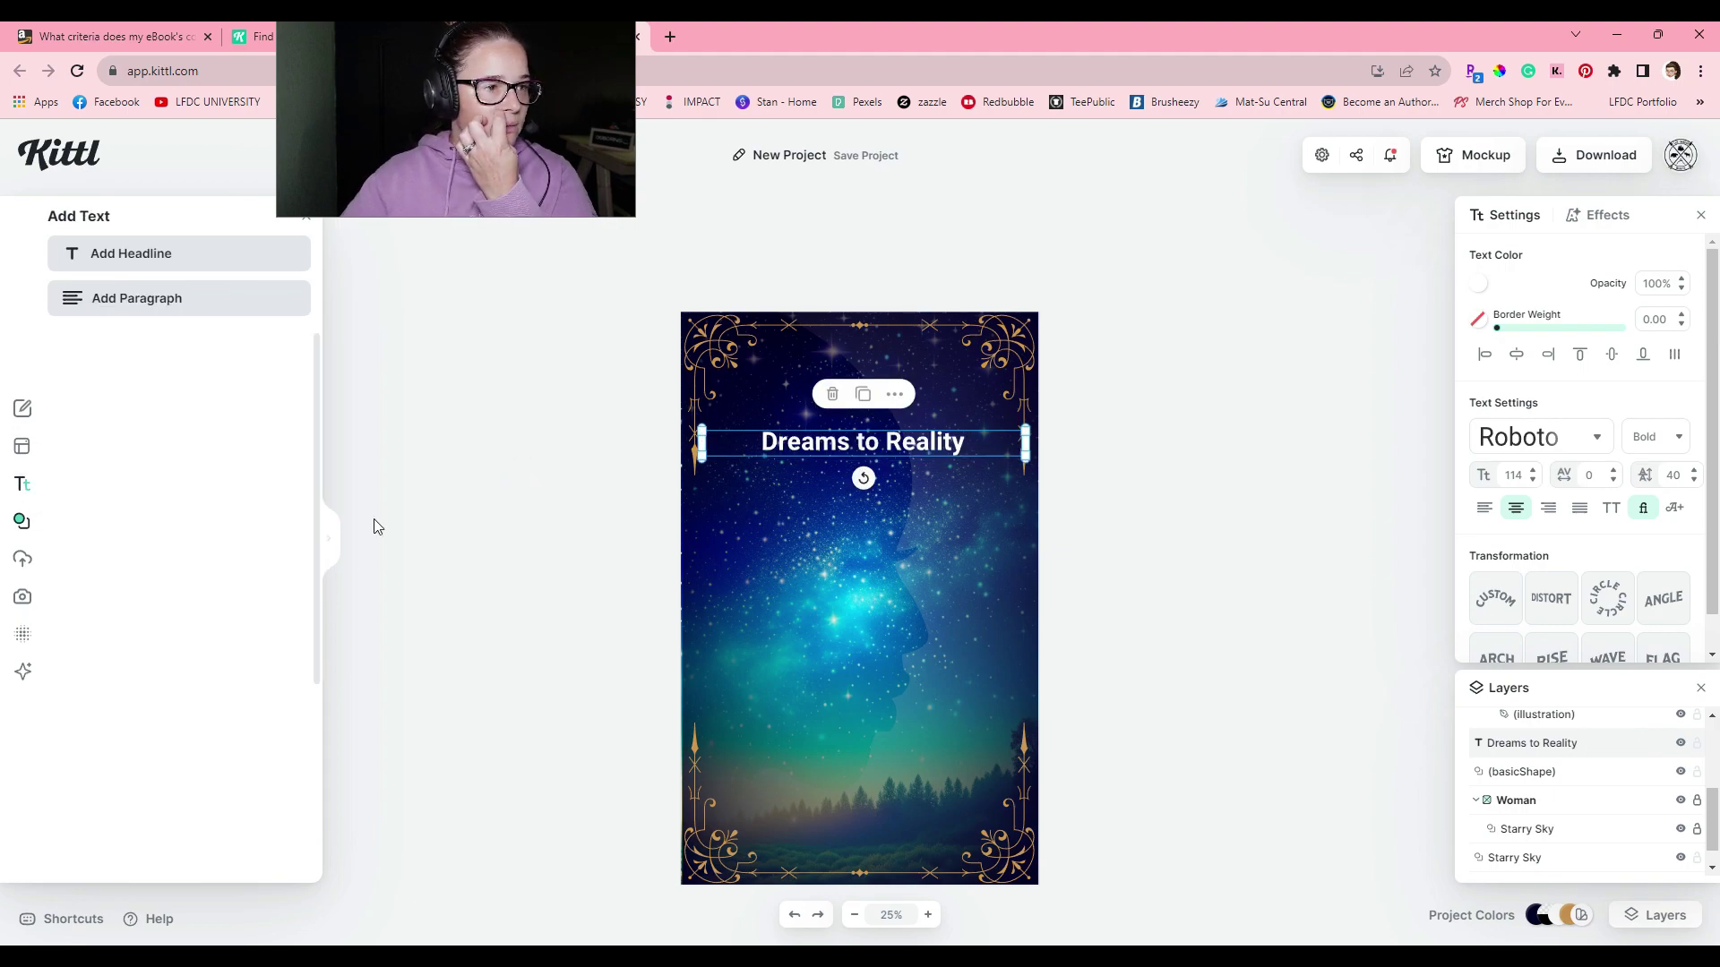
left_click(122, 257)
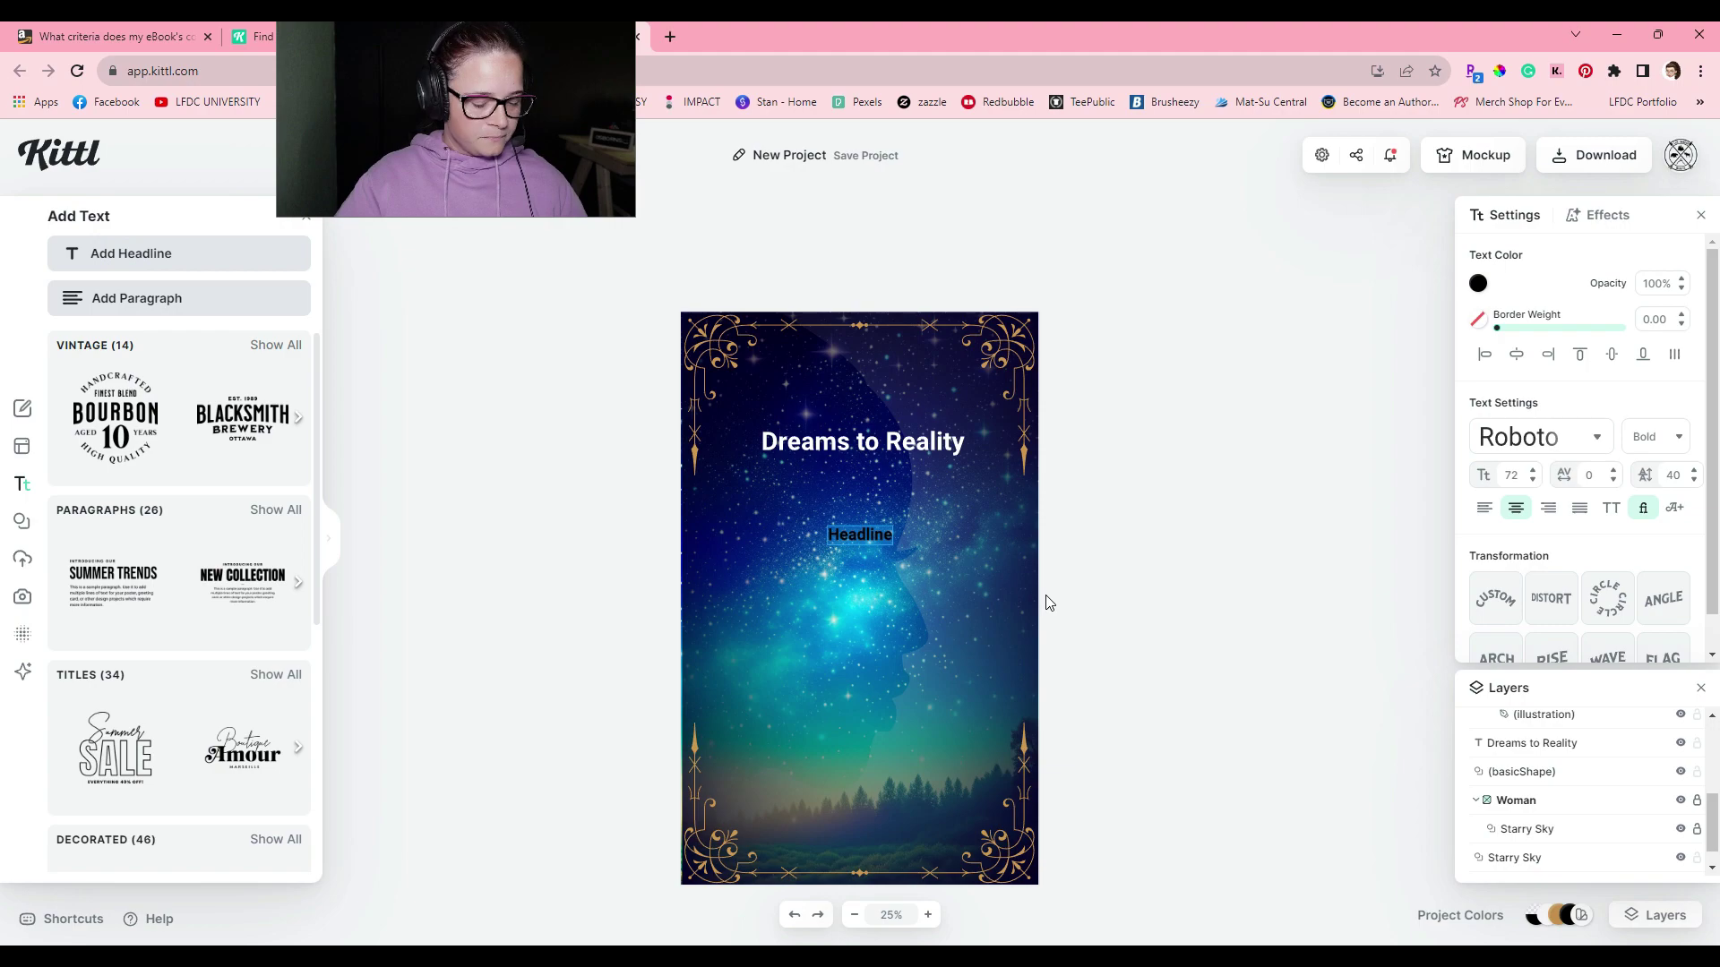
type("A Blueprint for Manifesting Success")
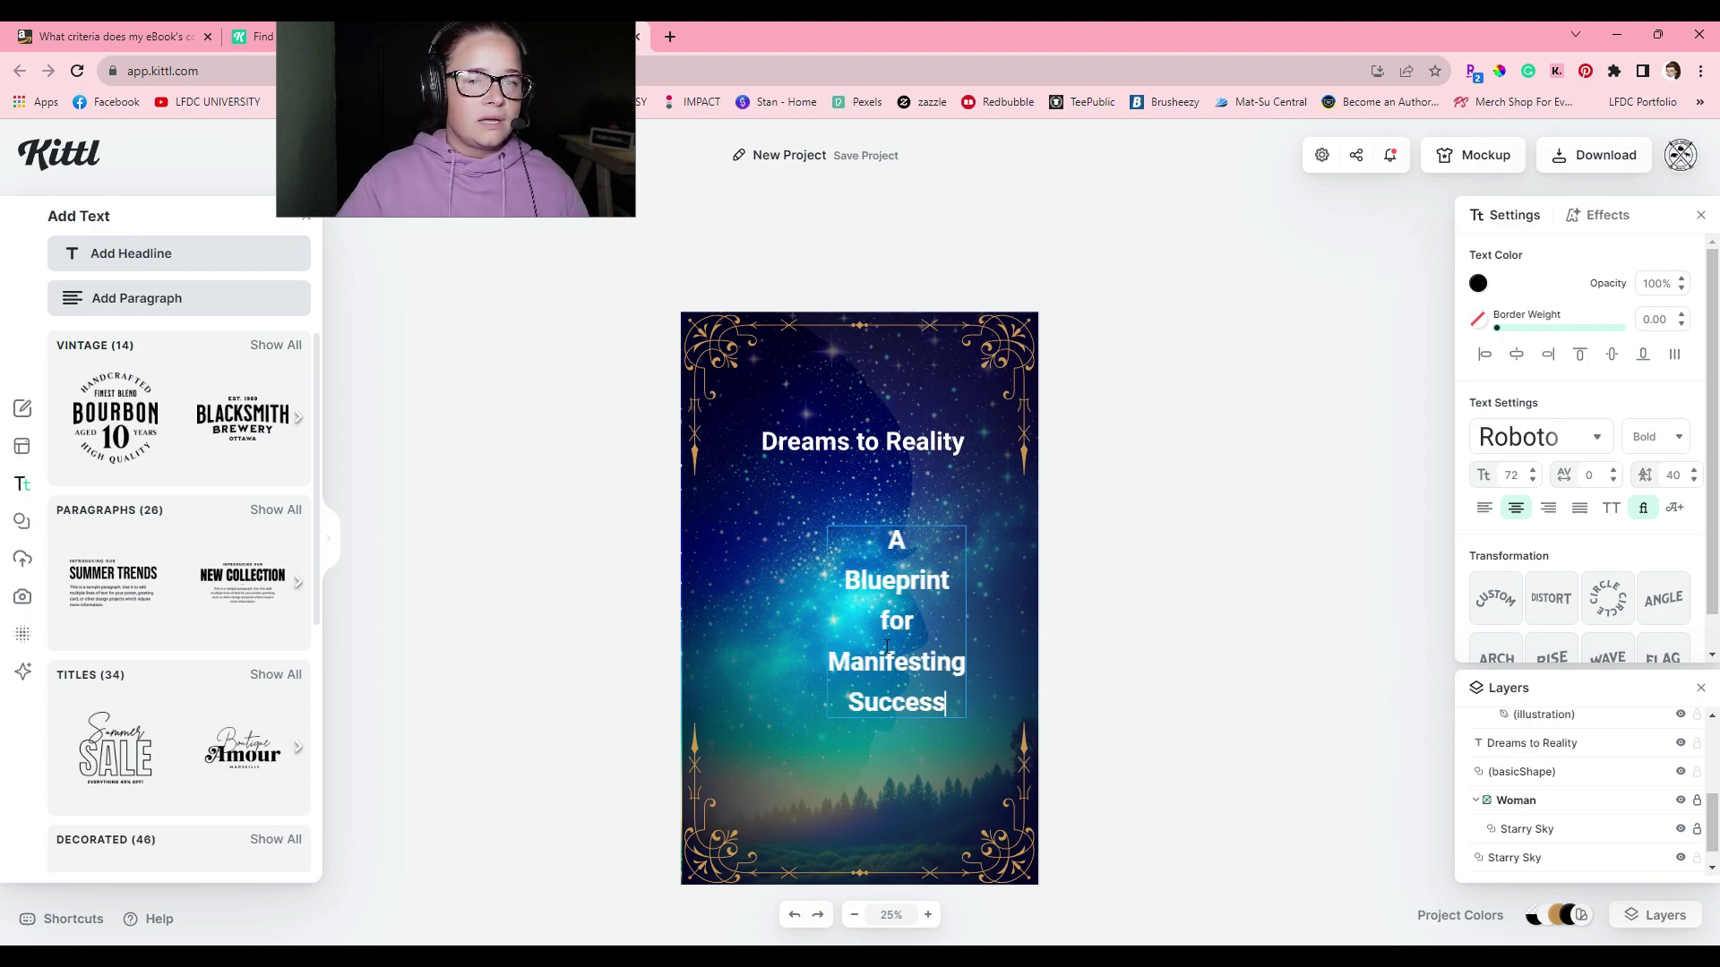
key("Escape")
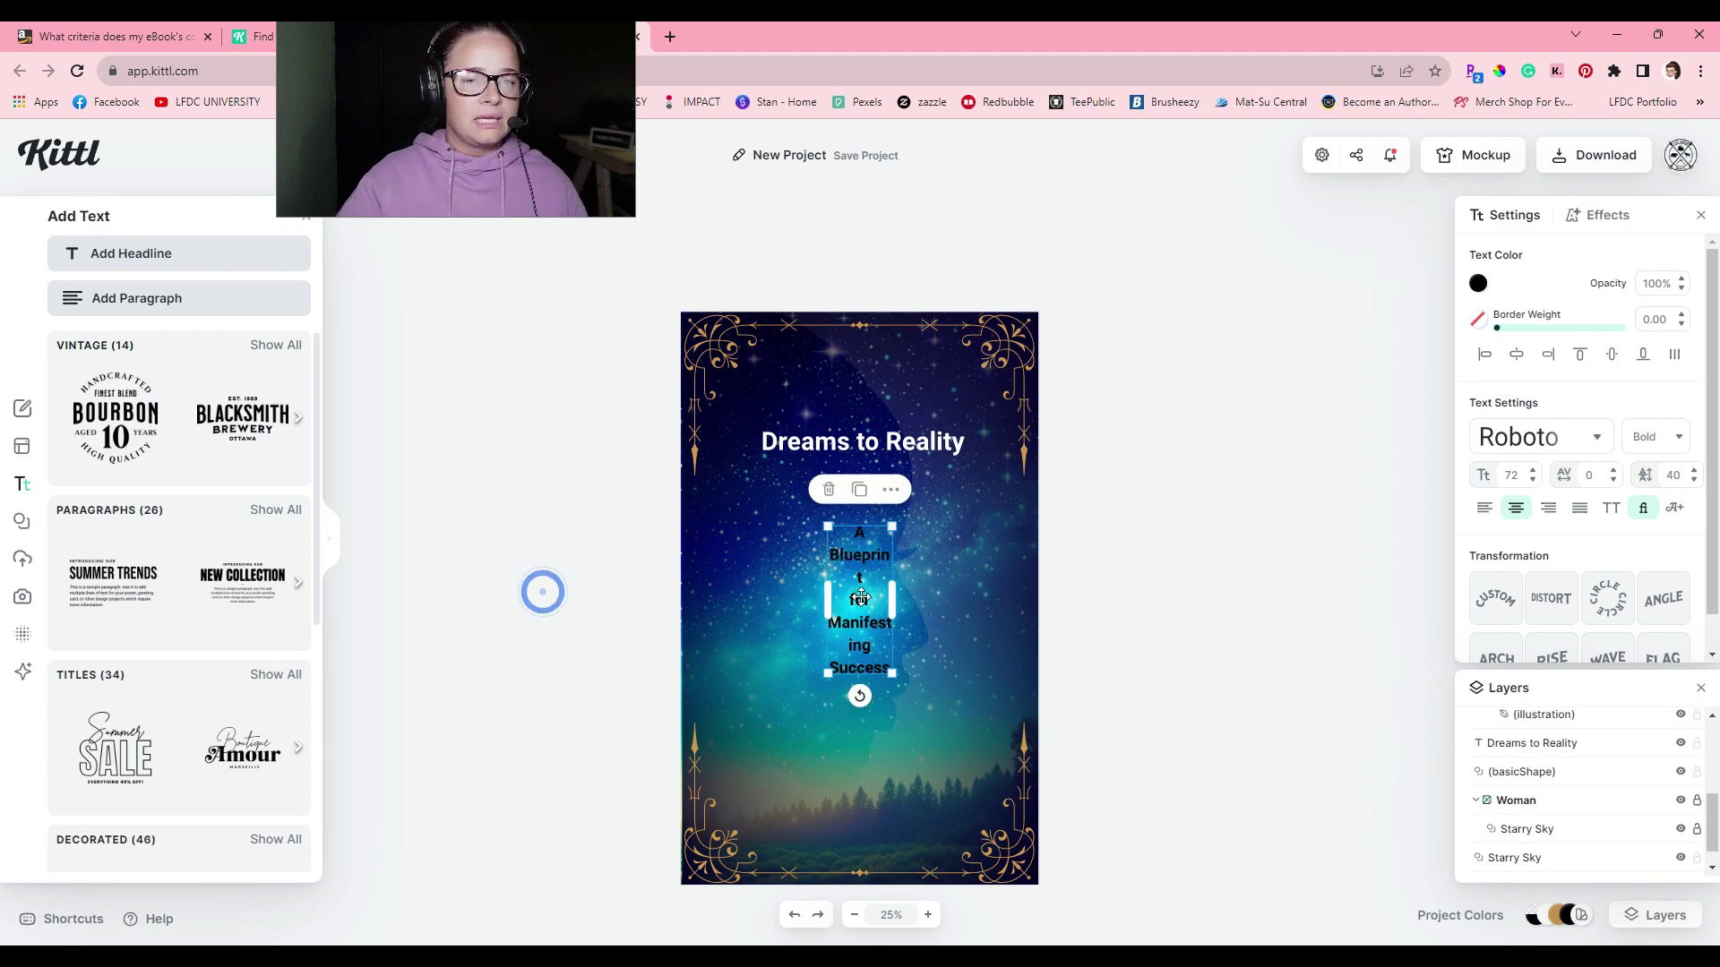
left_click_drag(828, 601, 717, 608)
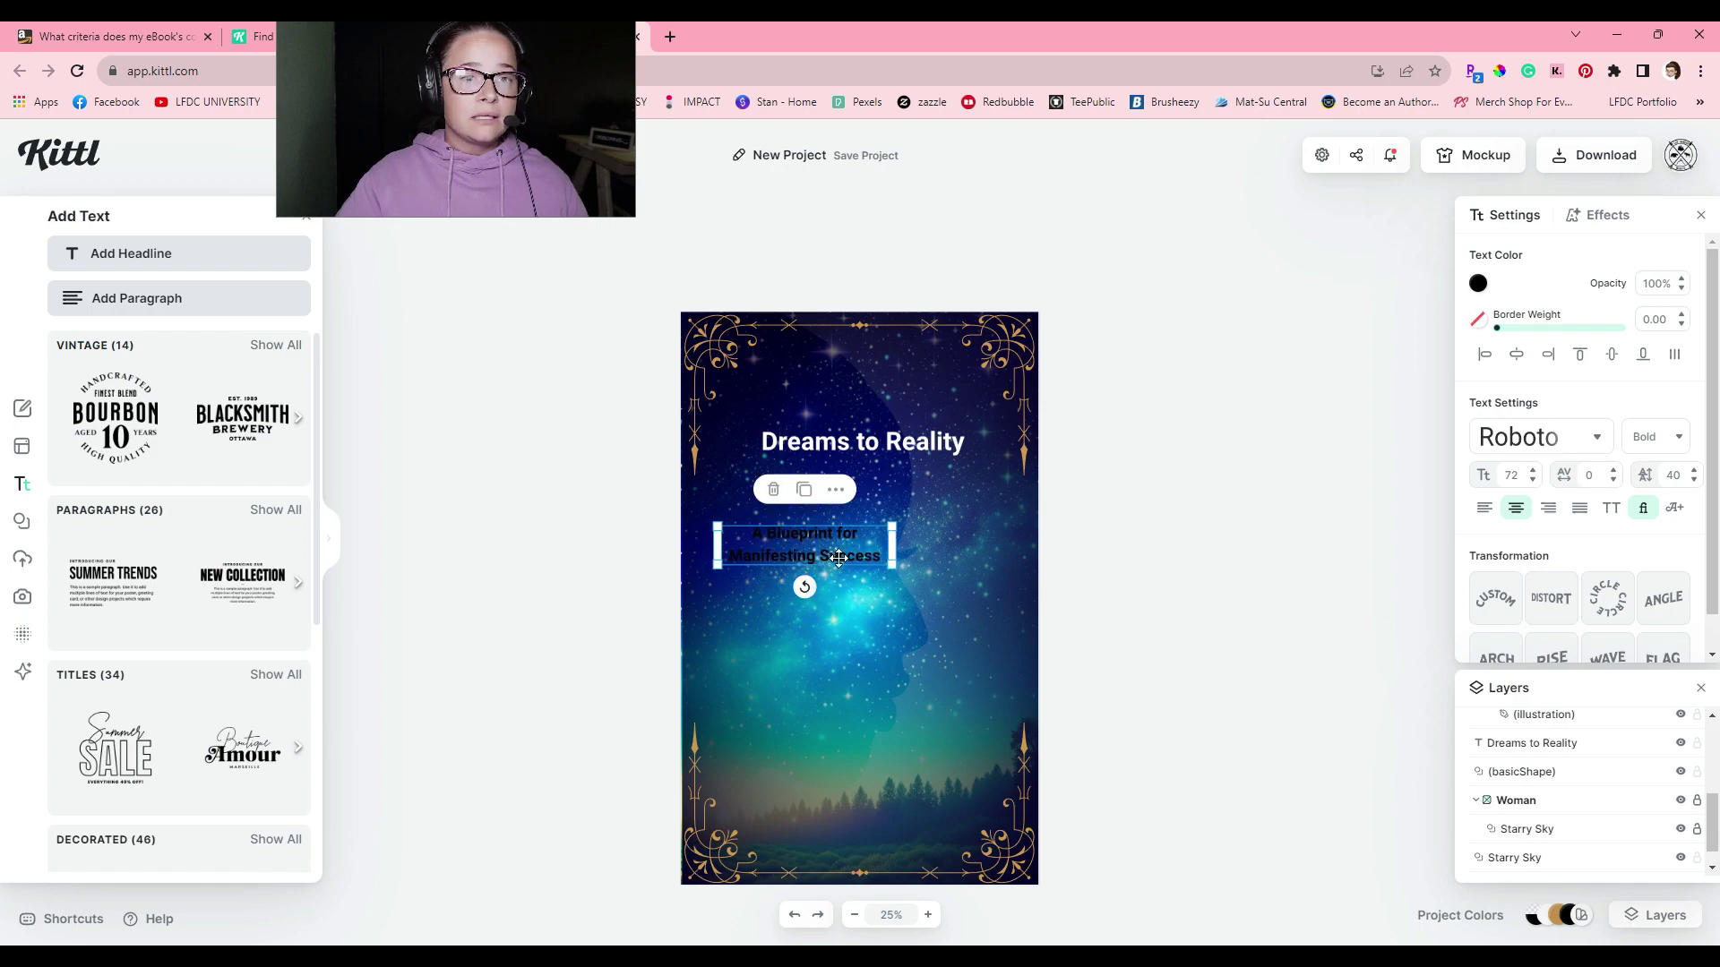
left_click_drag(887, 564, 996, 620)
Lock the full-cover gradient shape's layer, keep the Starry Sky layer inside Woman locked, and deselect everything.
left_click(1017, 627)
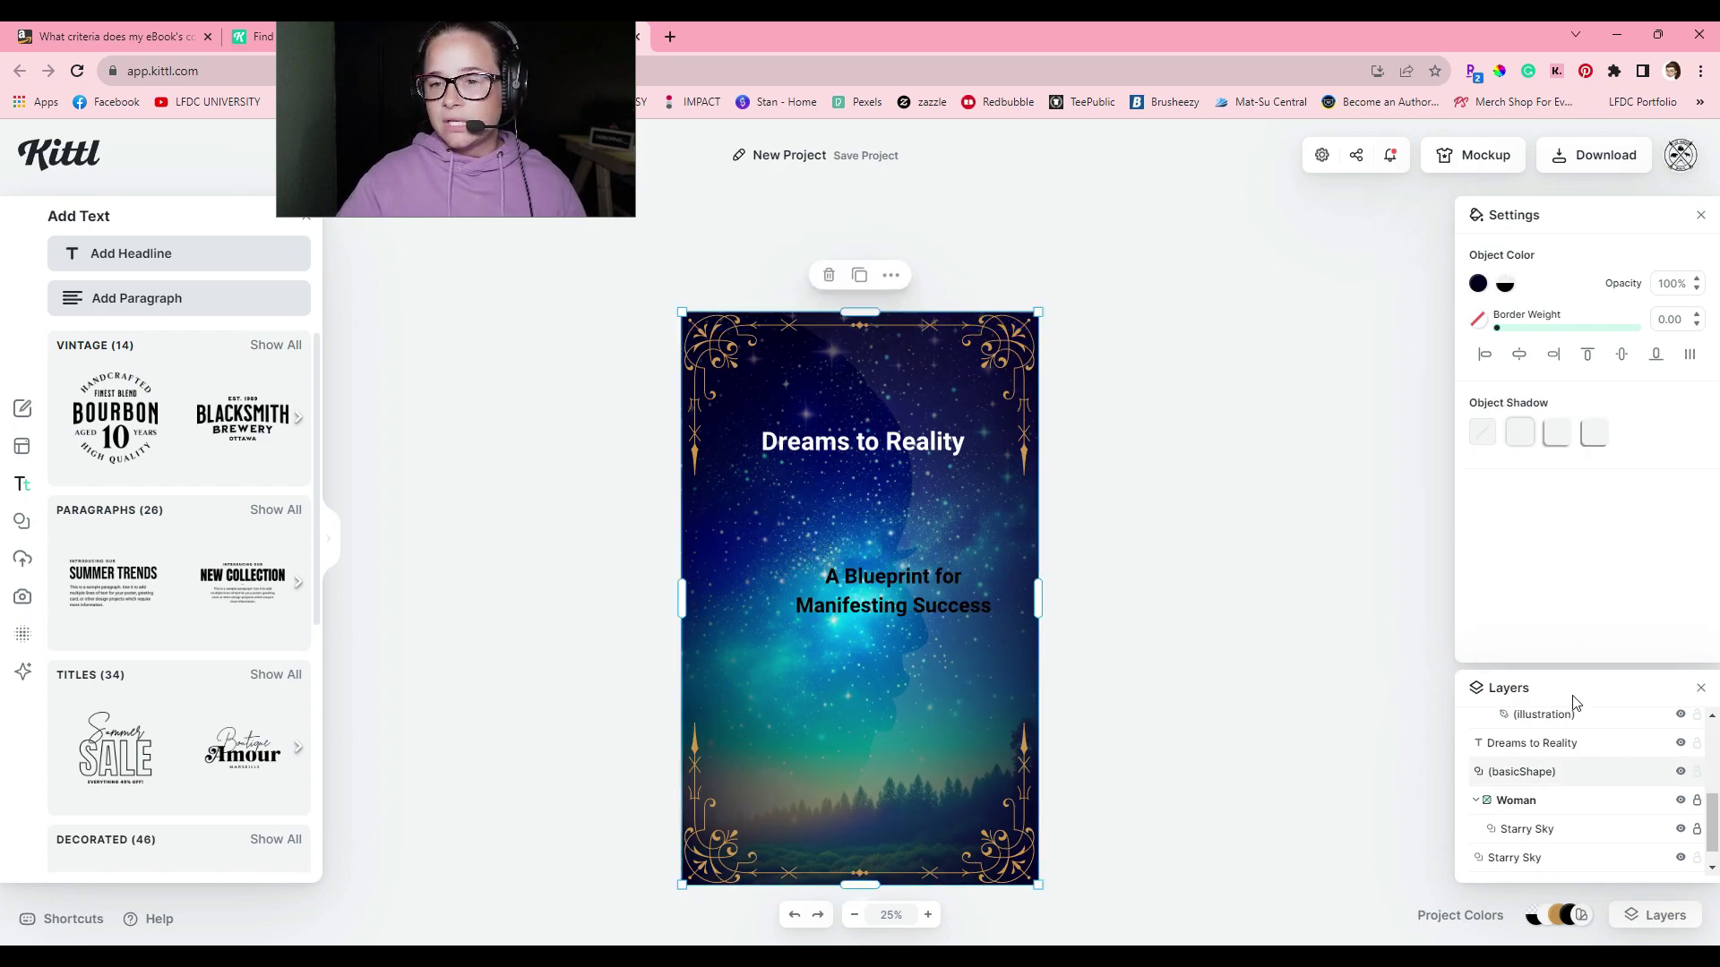
left_click(1697, 772)
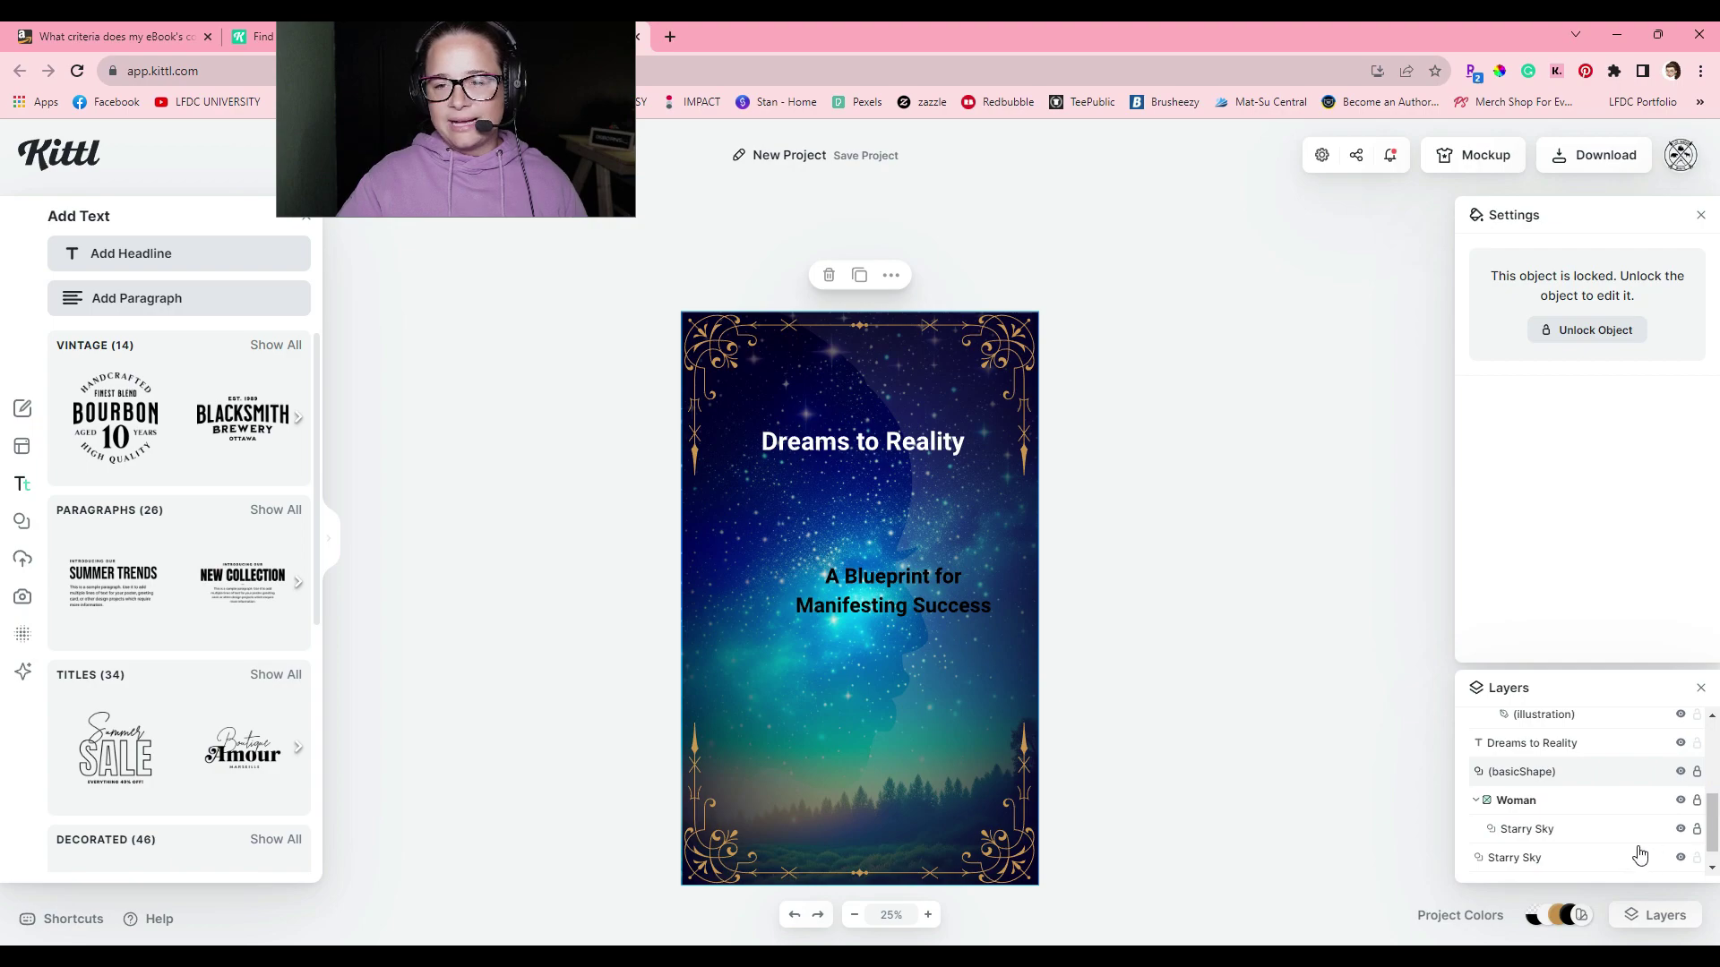
left_click(1697, 831)
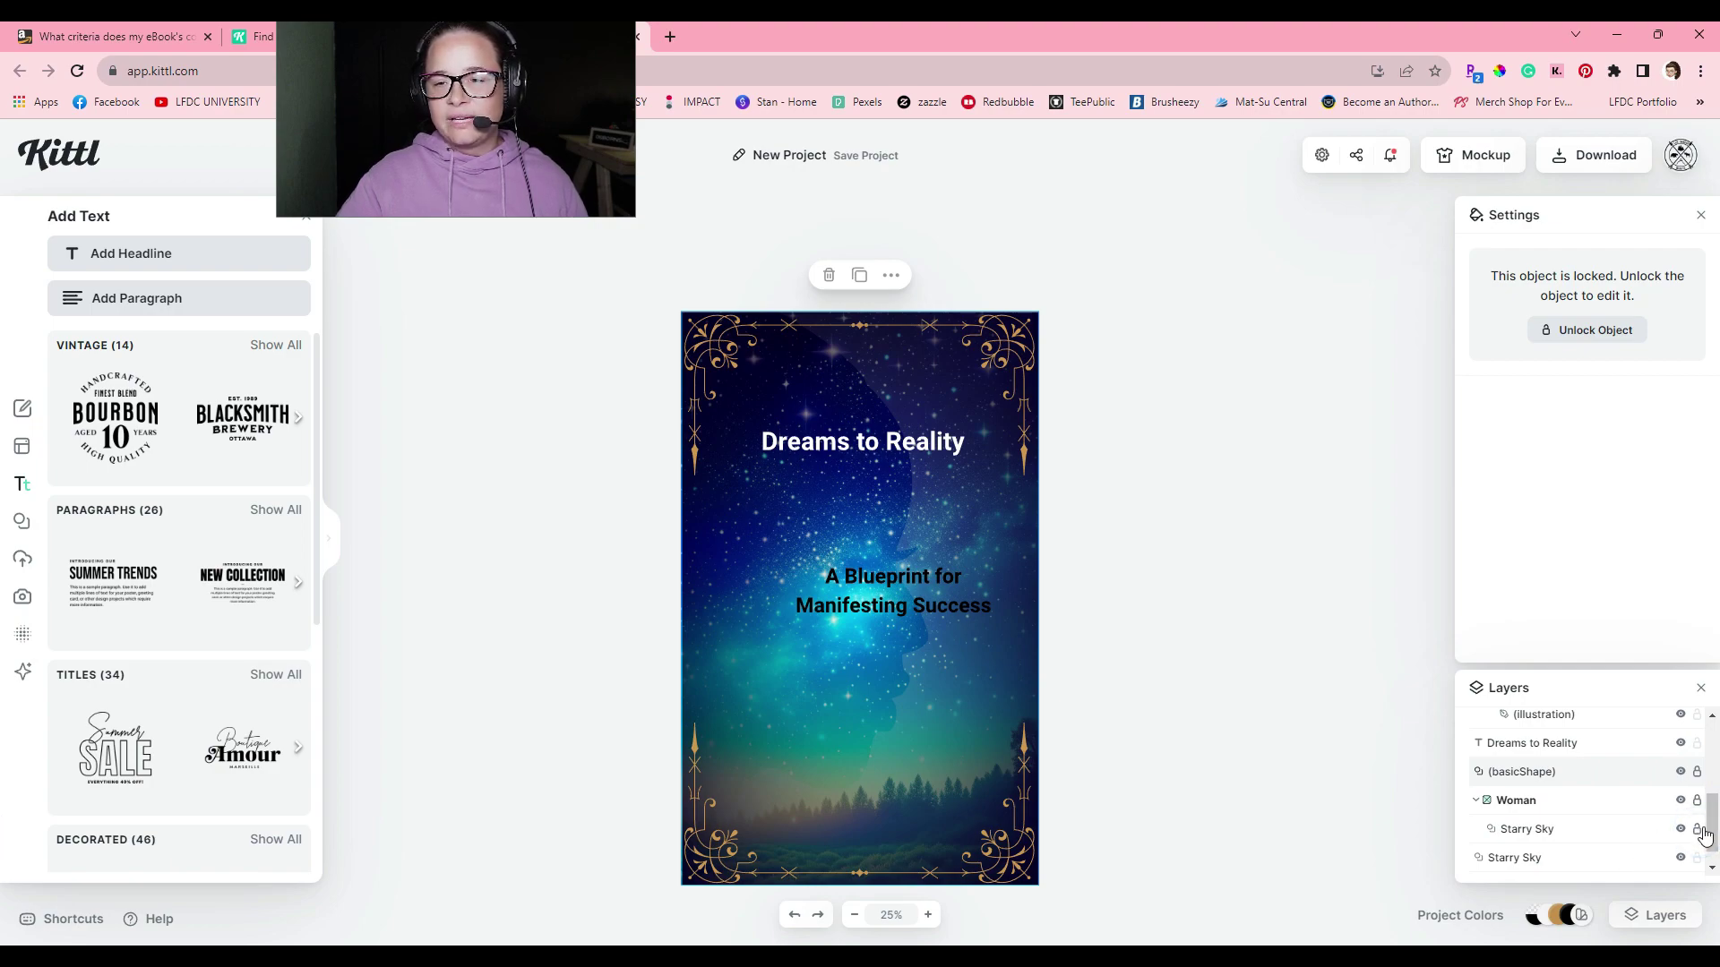
left_click(1698, 832)
left_click_drag(1710, 837, 1710, 768)
left_click(1303, 769)
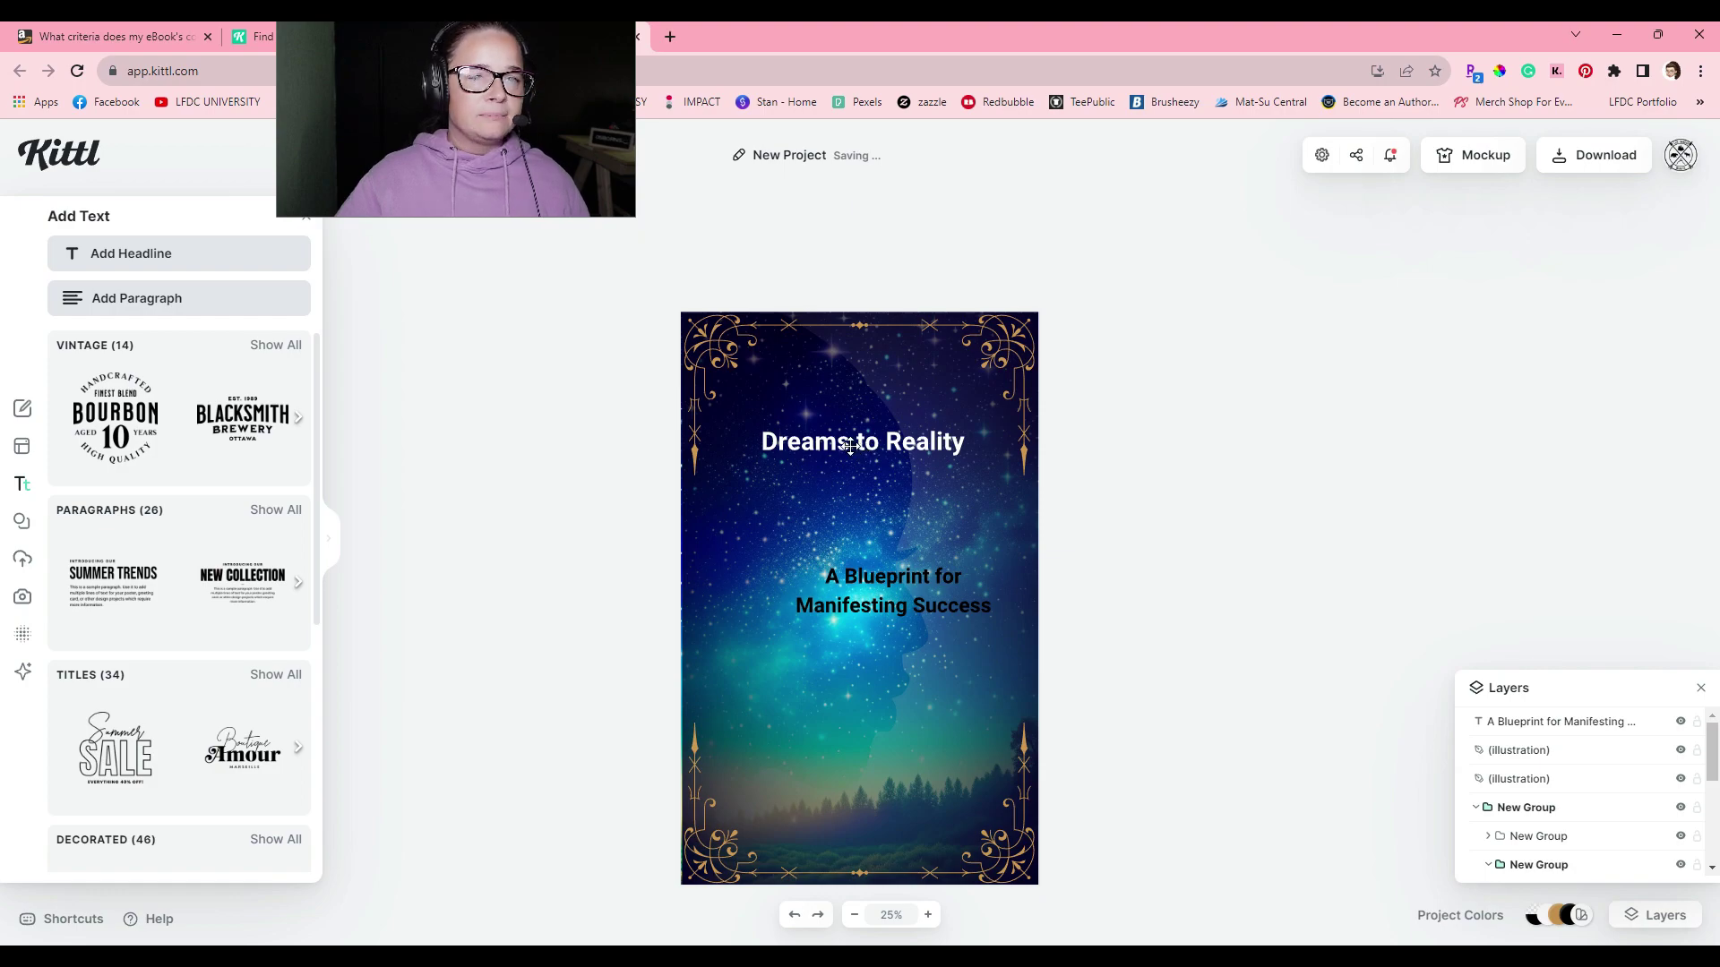
Try out typefaces on the "Dreams to Reality" title and set it in Adventurer 02.
left_click(849, 446)
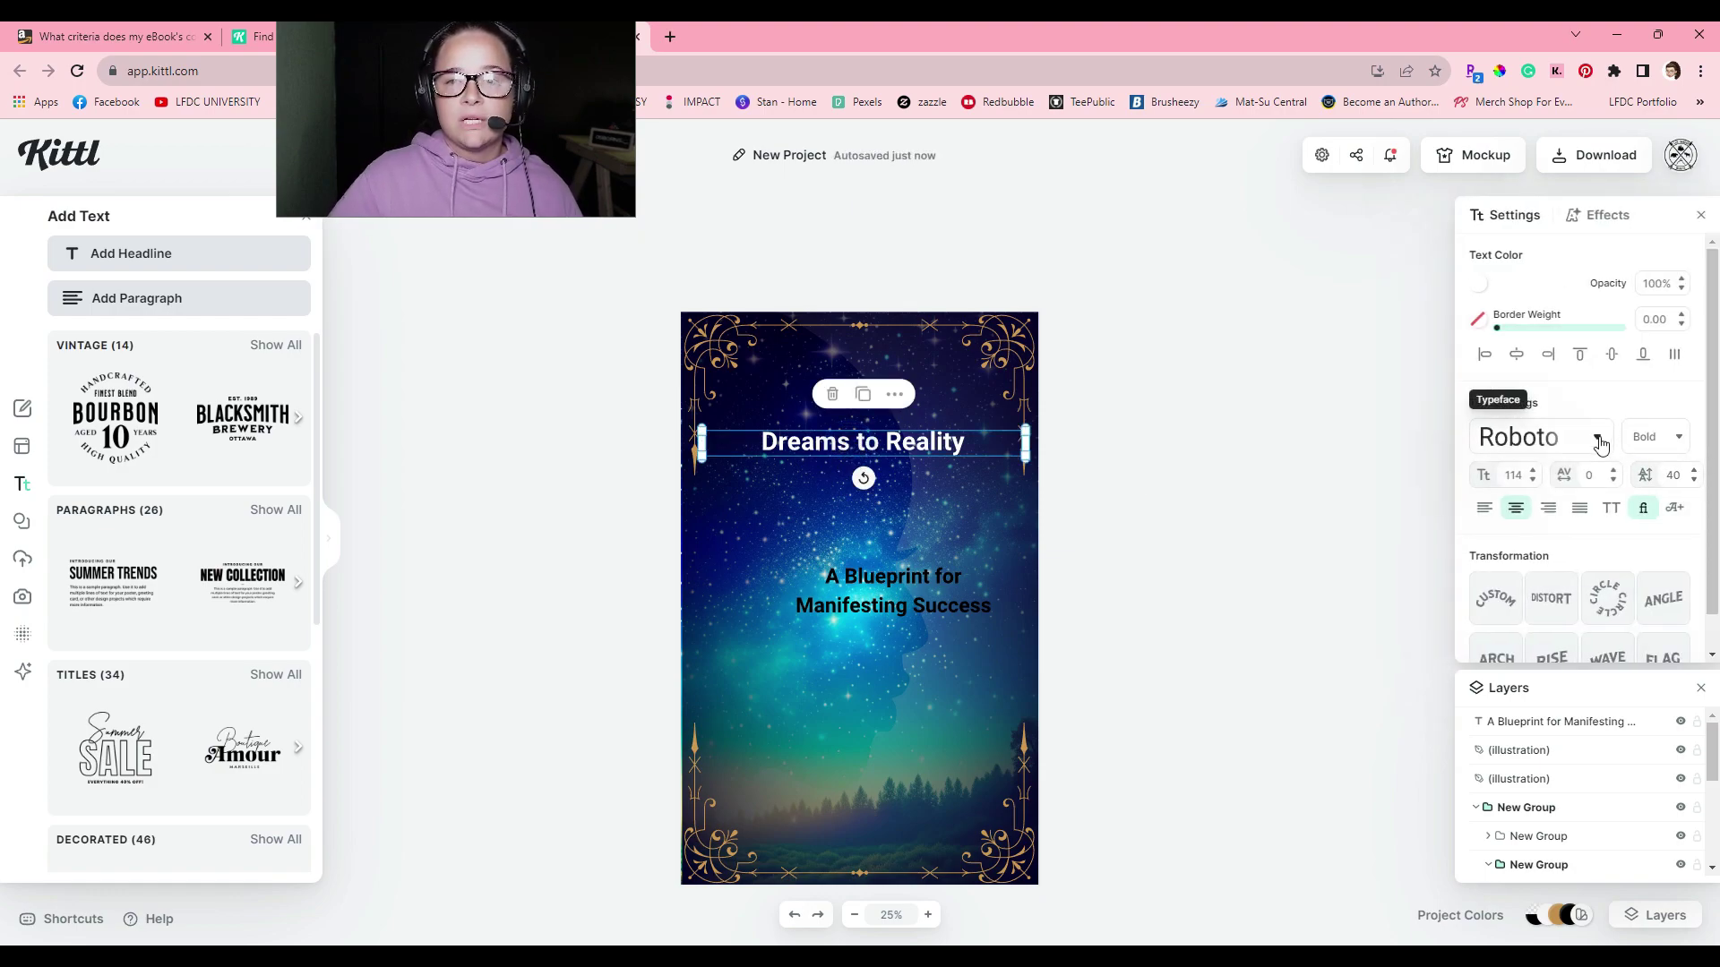
left_click_drag(1713, 381, 1713, 419)
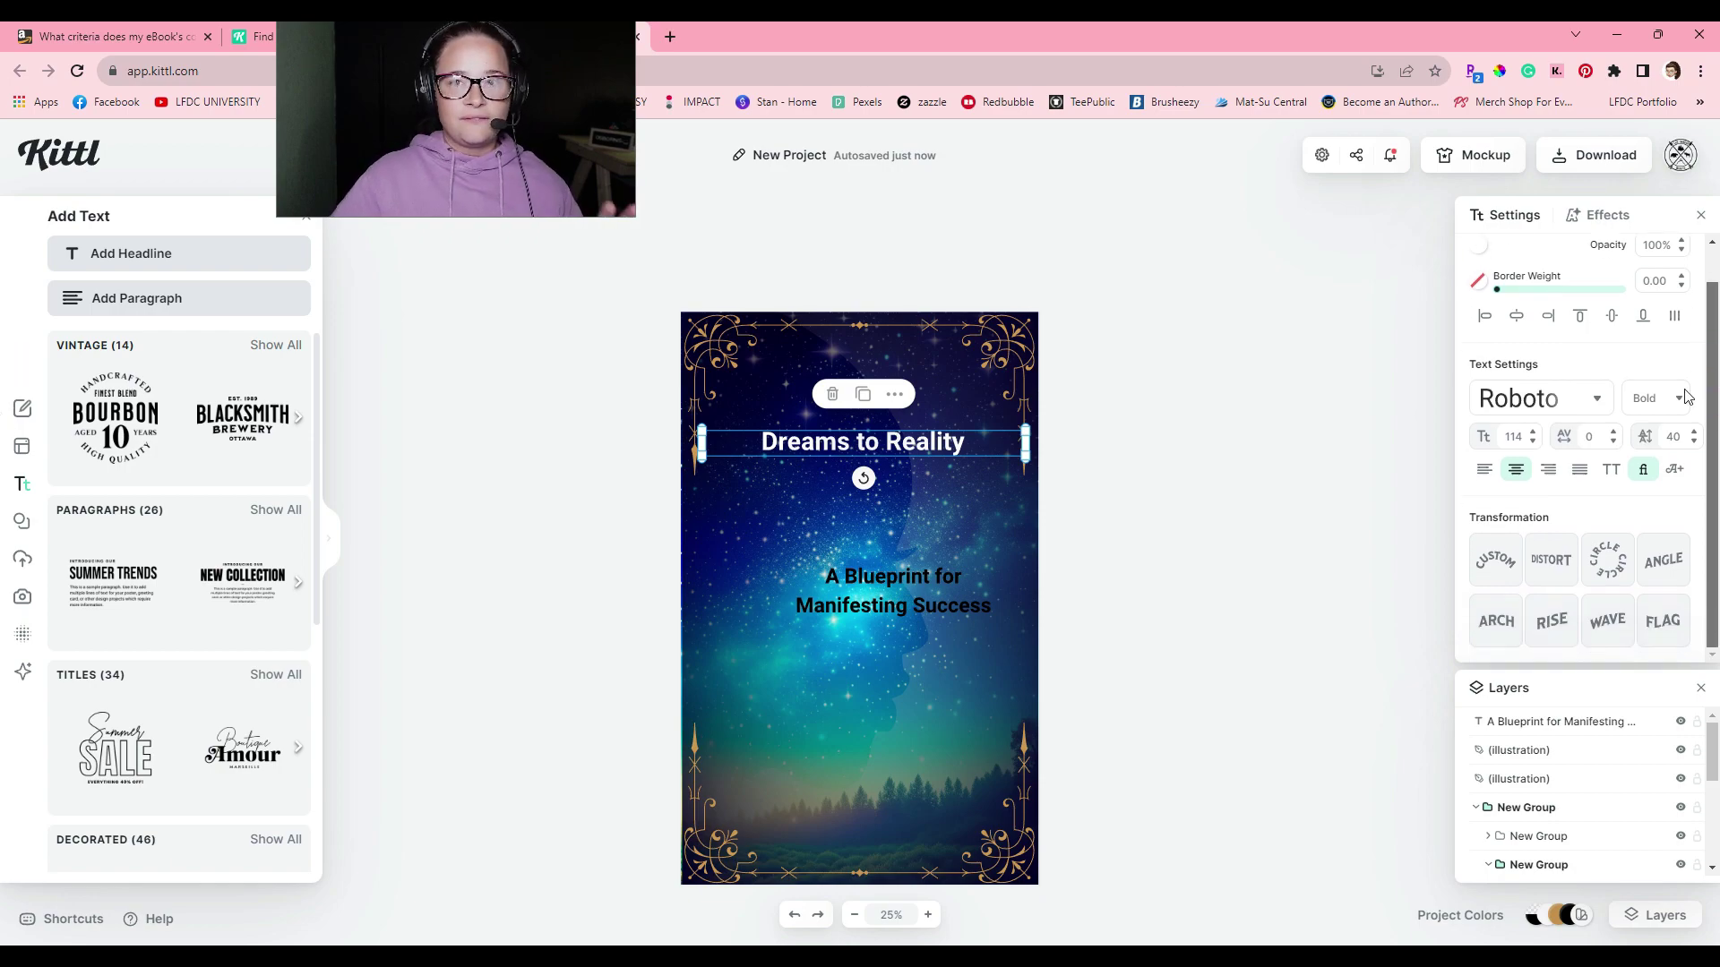
left_click(1590, 217)
left_click(1510, 217)
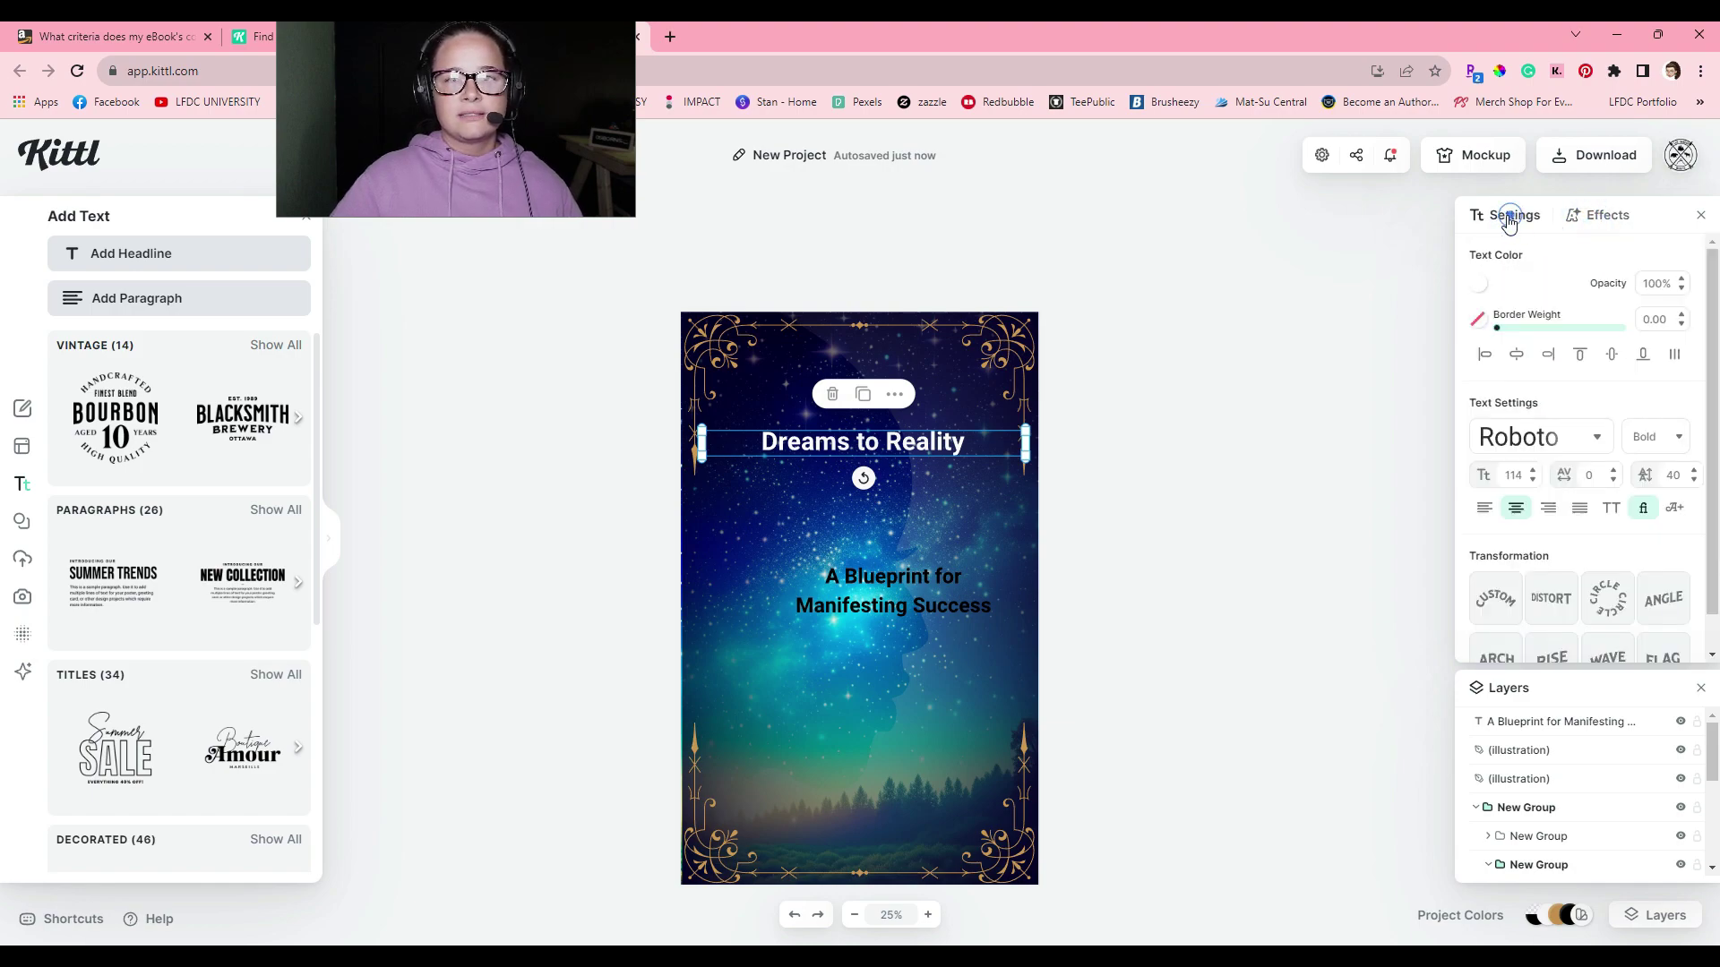
left_click(1600, 442)
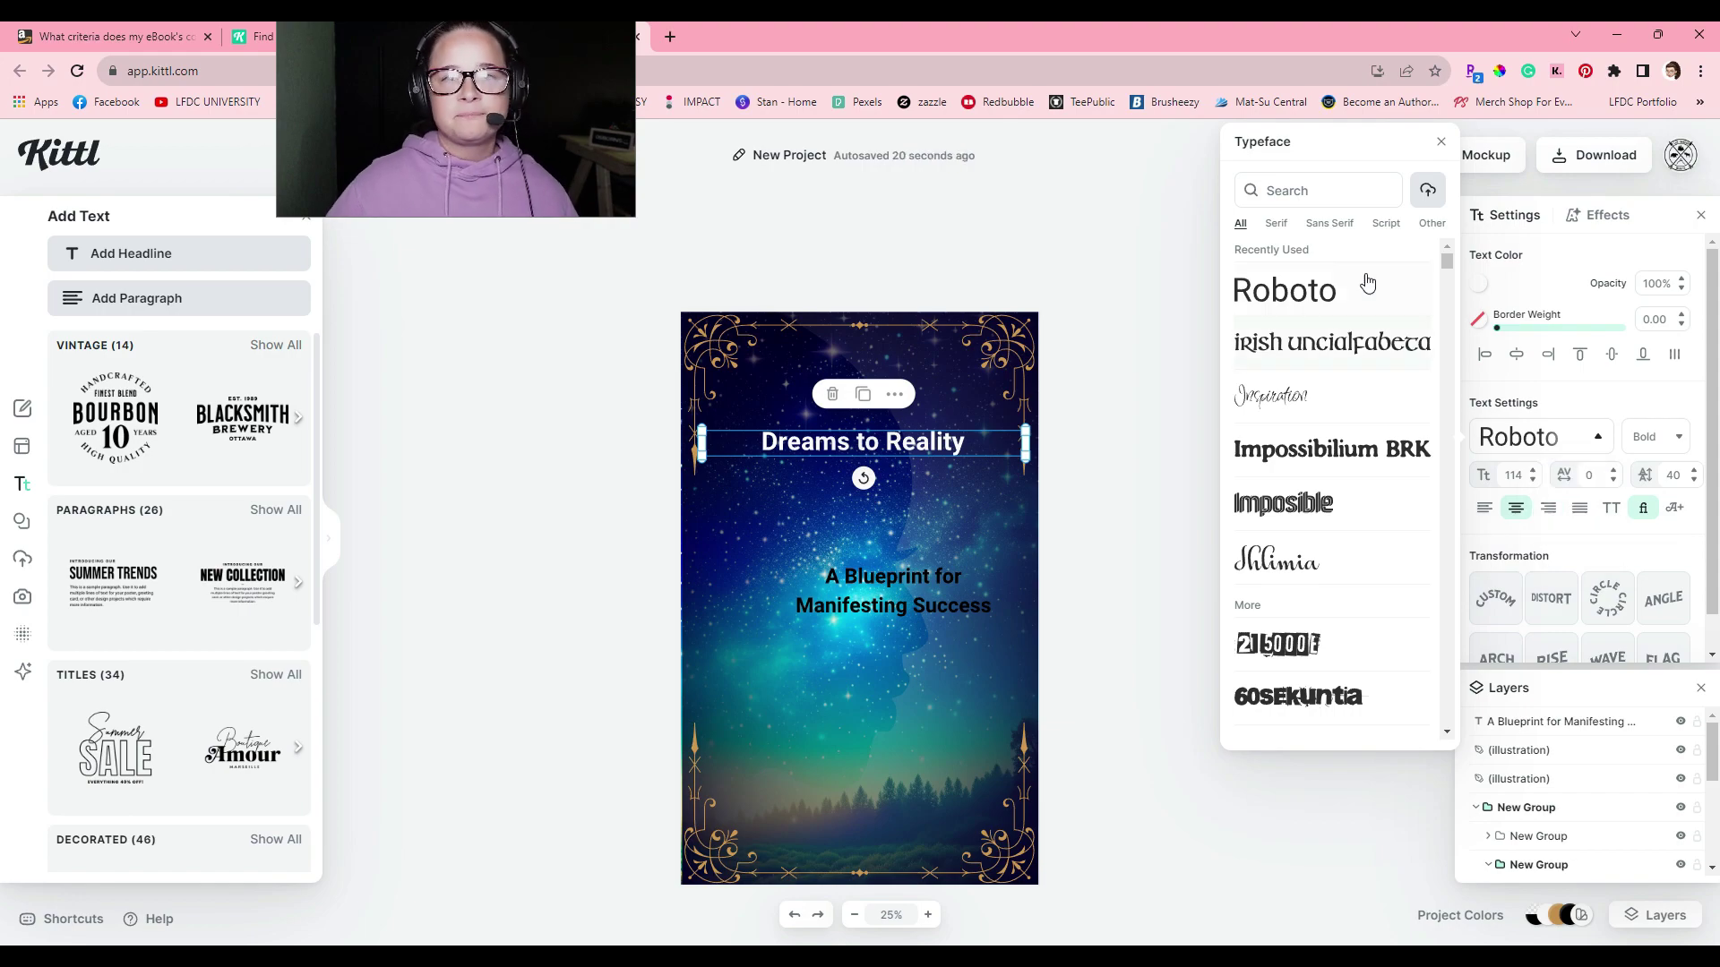
key("ctrl+z")
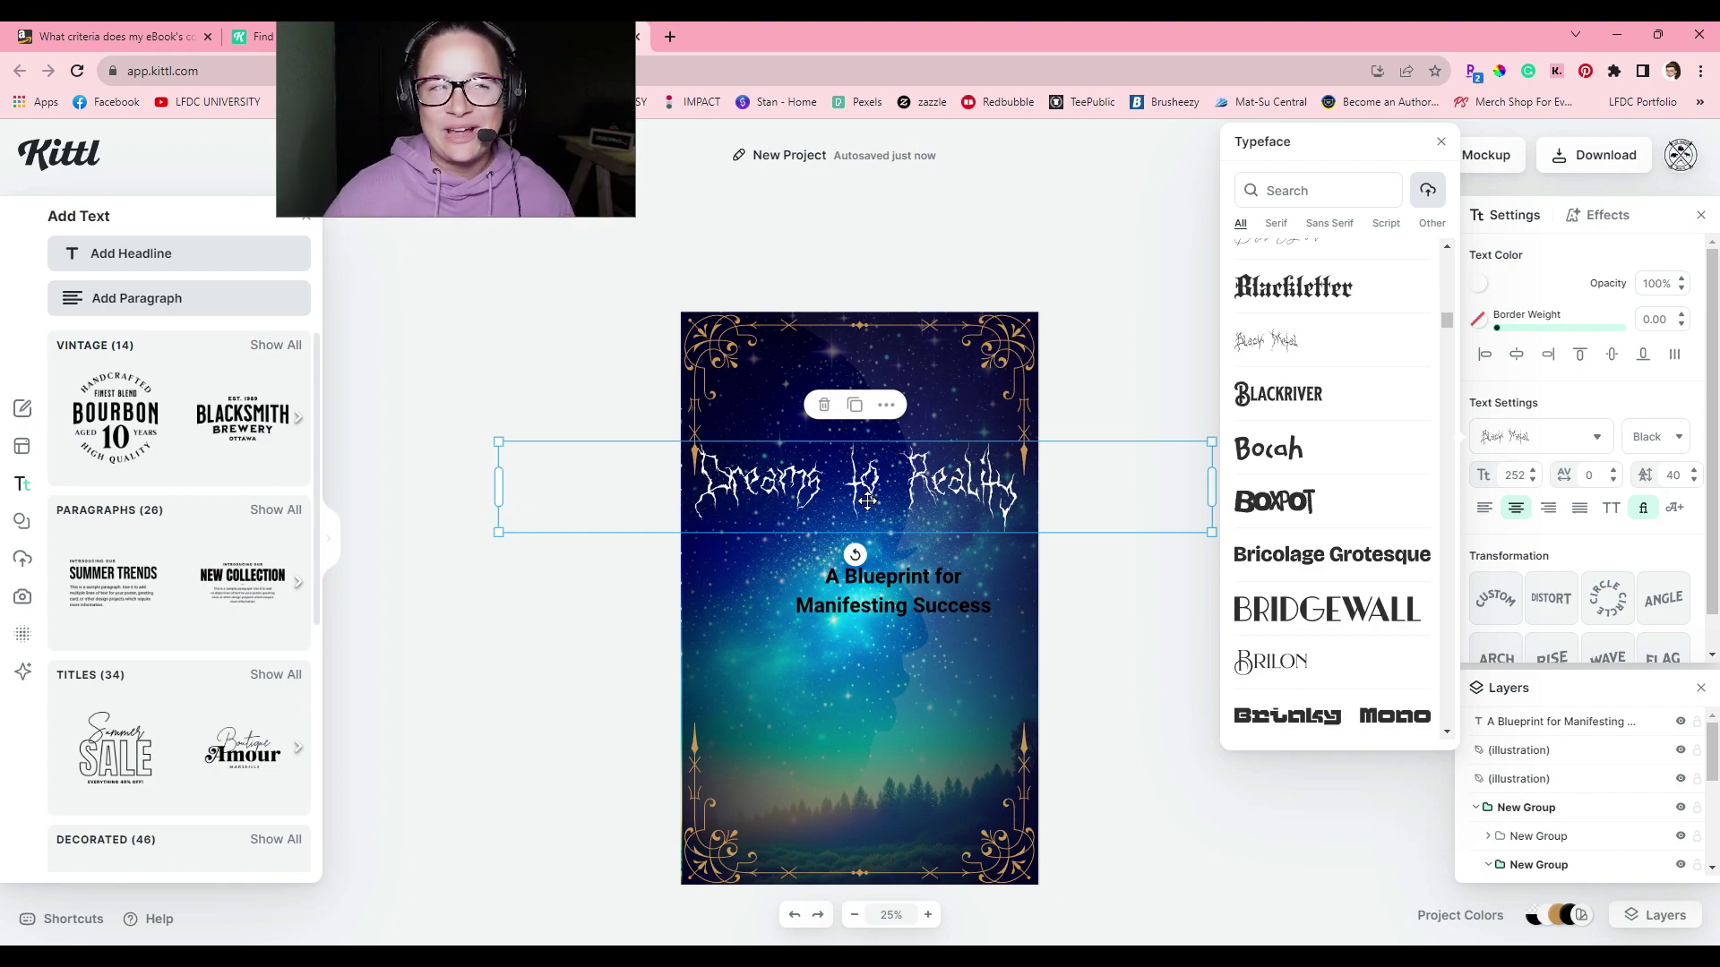
scroll(1339, 495, "down", 4)
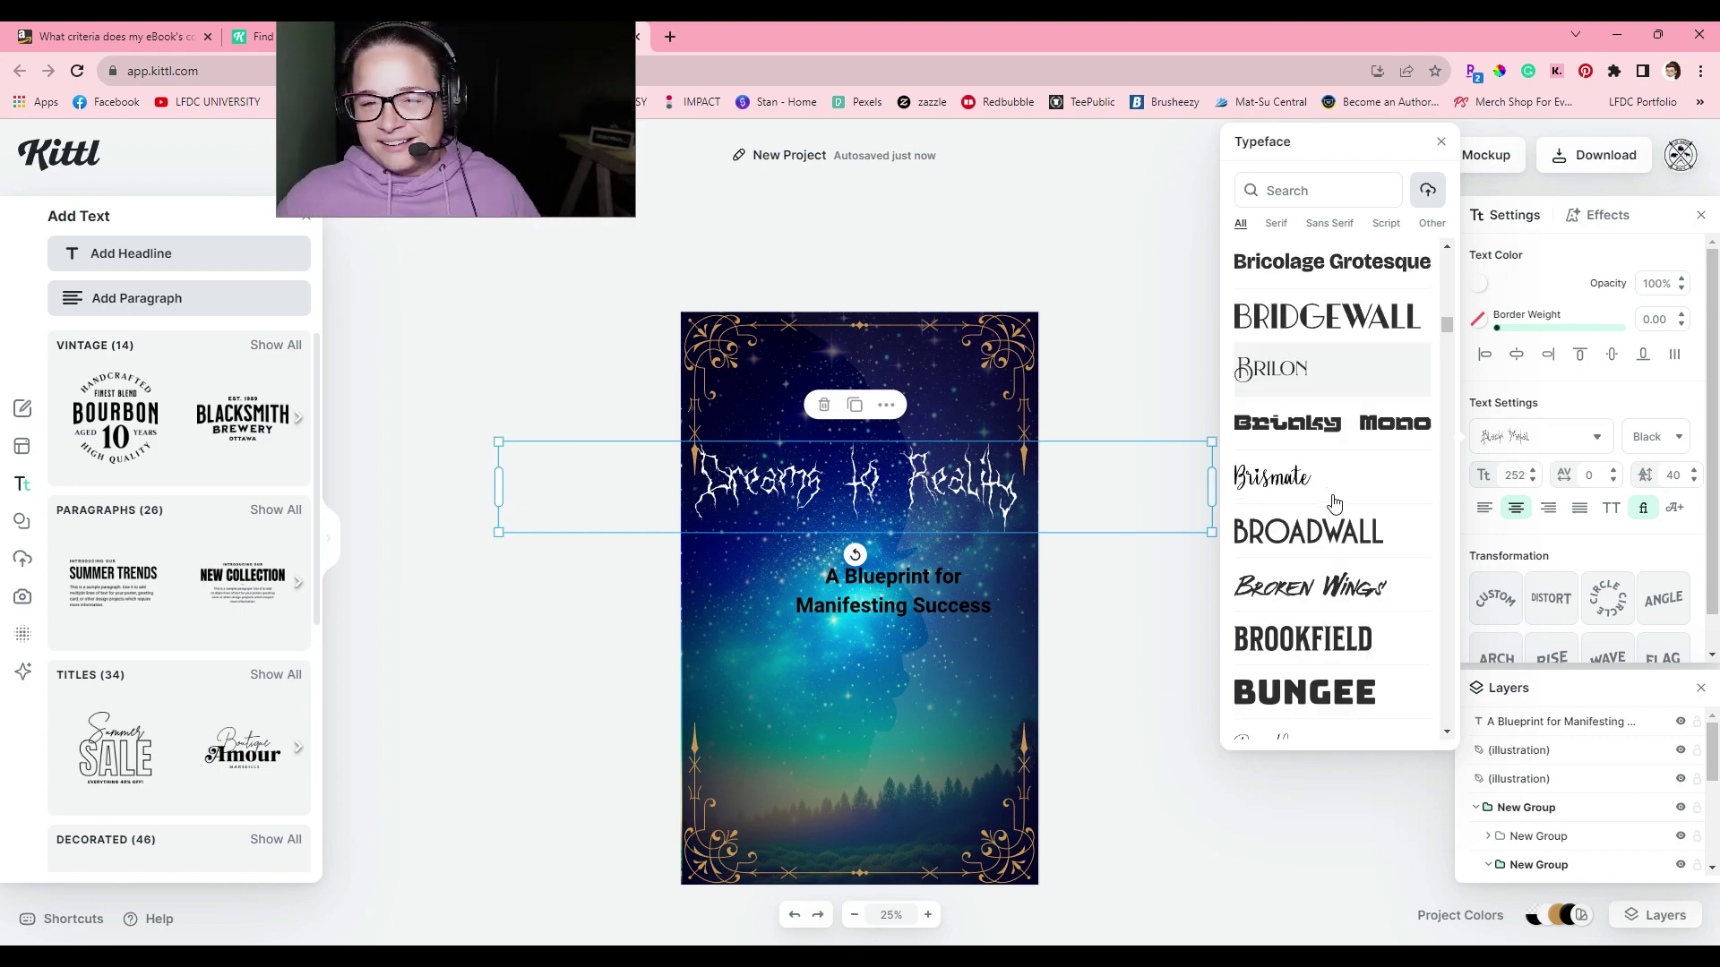
scroll(1343, 491, "down", 3)
Enlarge the "Dreams to Reality" title to size 166 and move it up, centred just below the upper corner scrollwork.
left_click(645, 450)
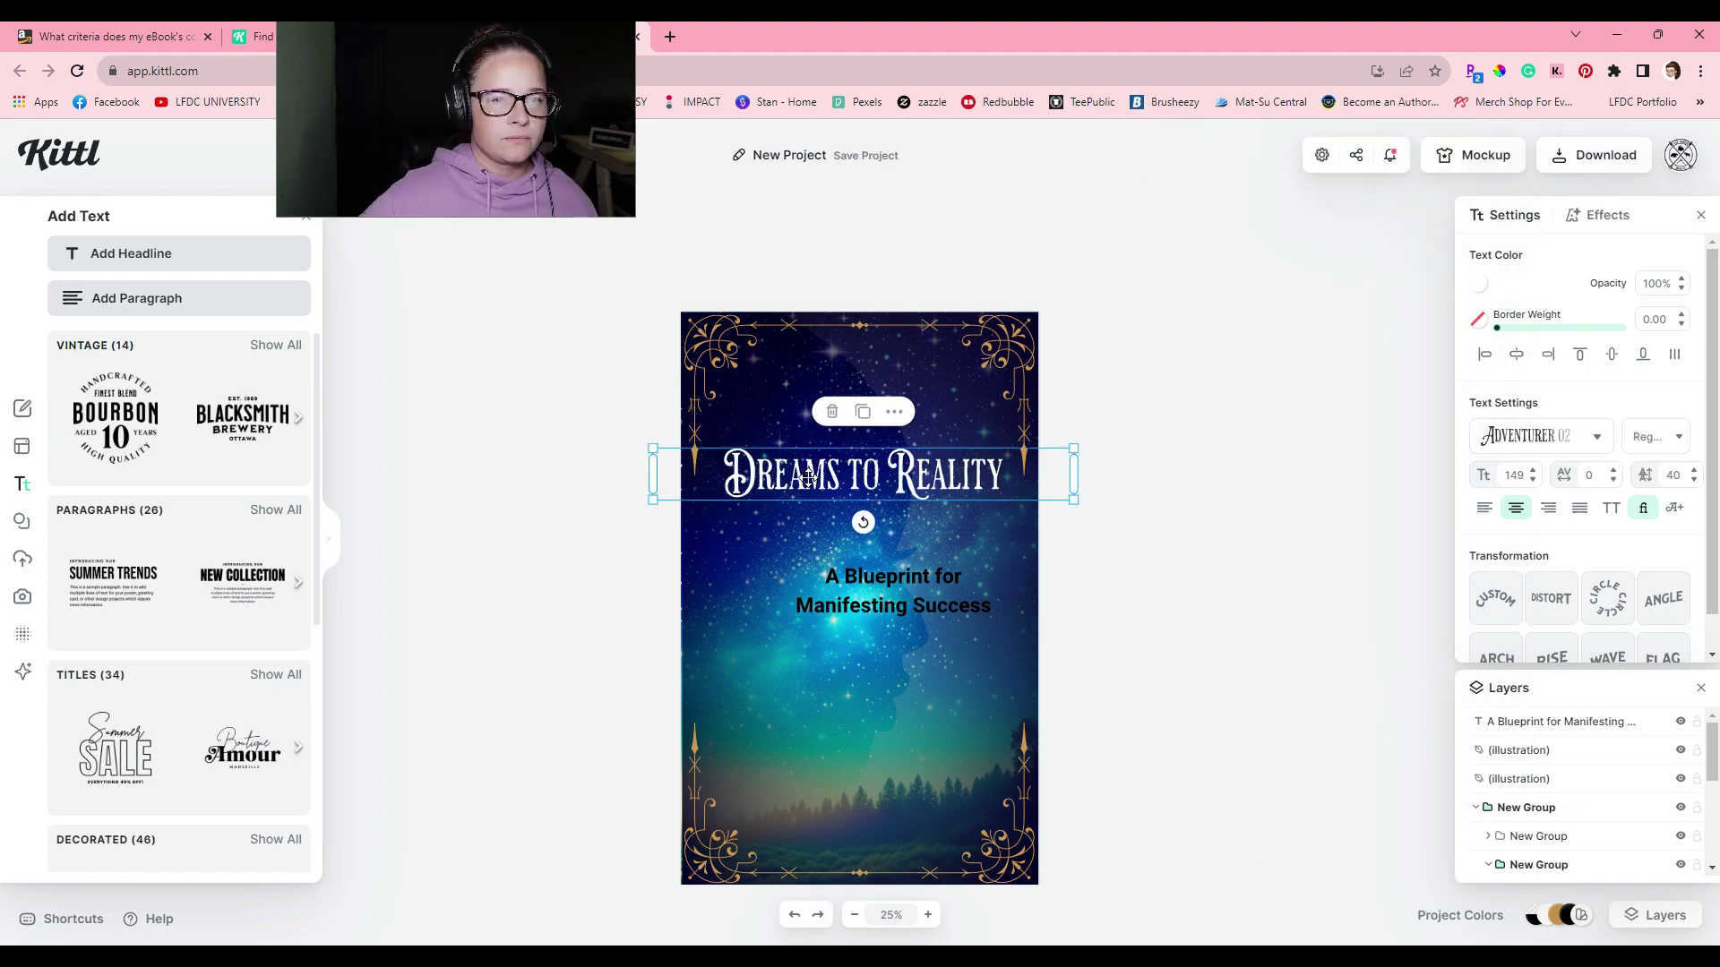
left_click_drag(645, 446, 631, 445)
left_click(783, 471)
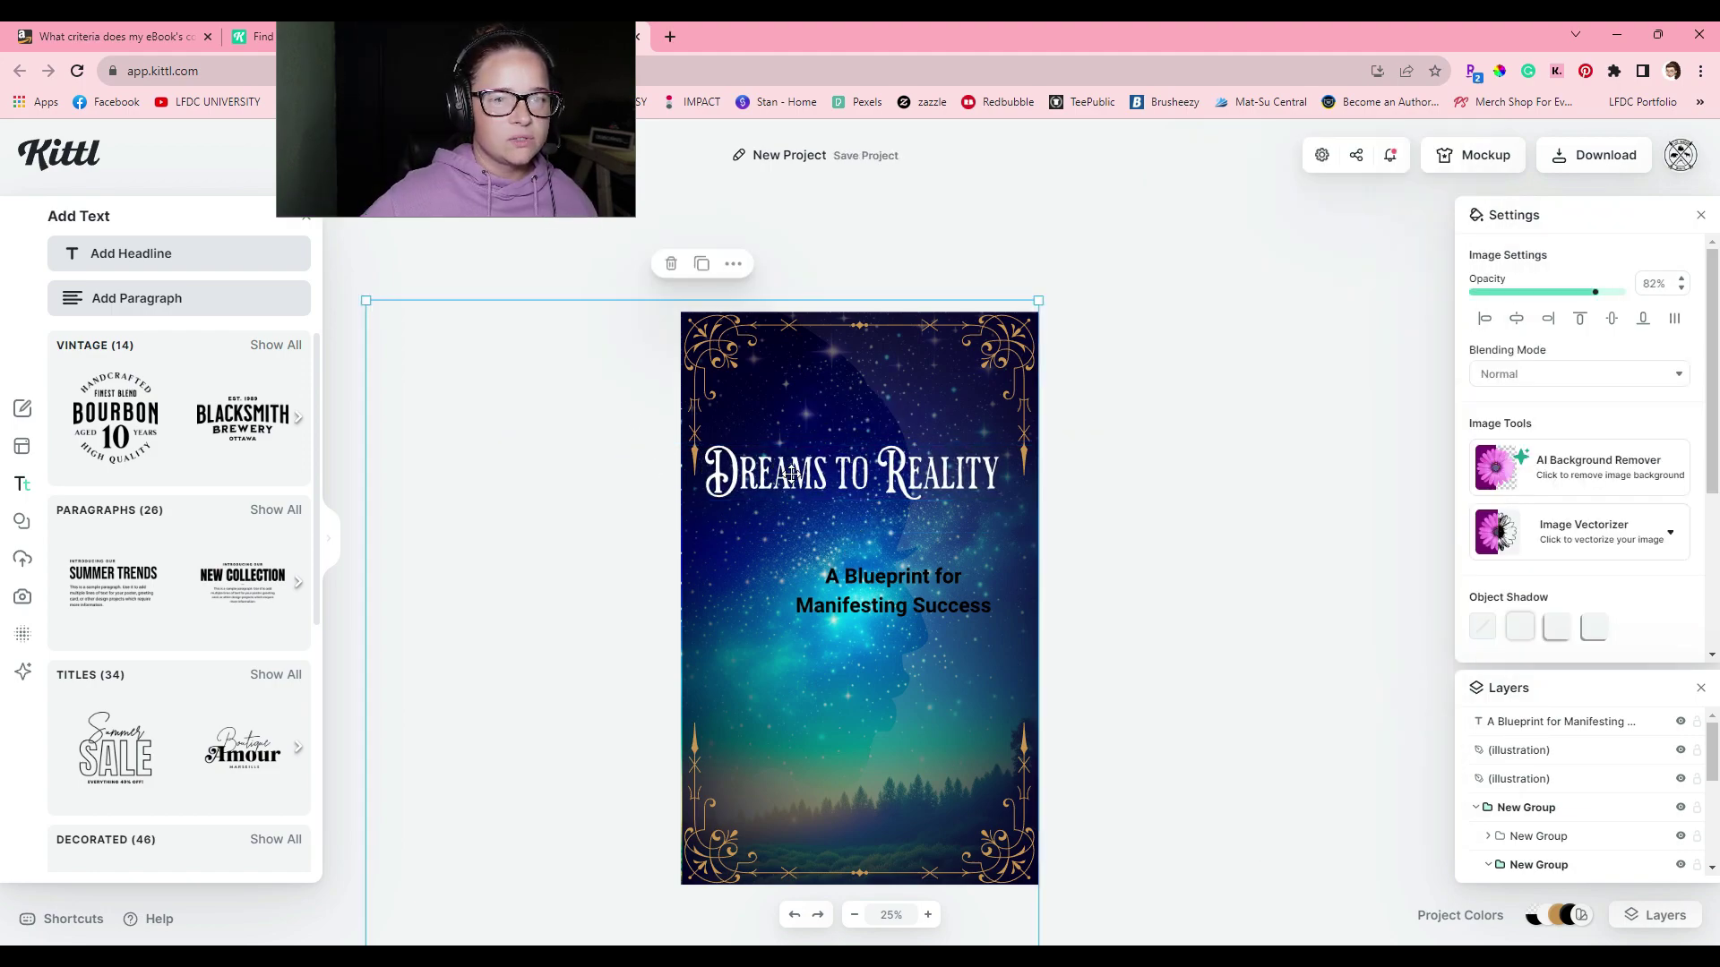
left_click(754, 481)
left_click_drag(754, 481, 738, 449)
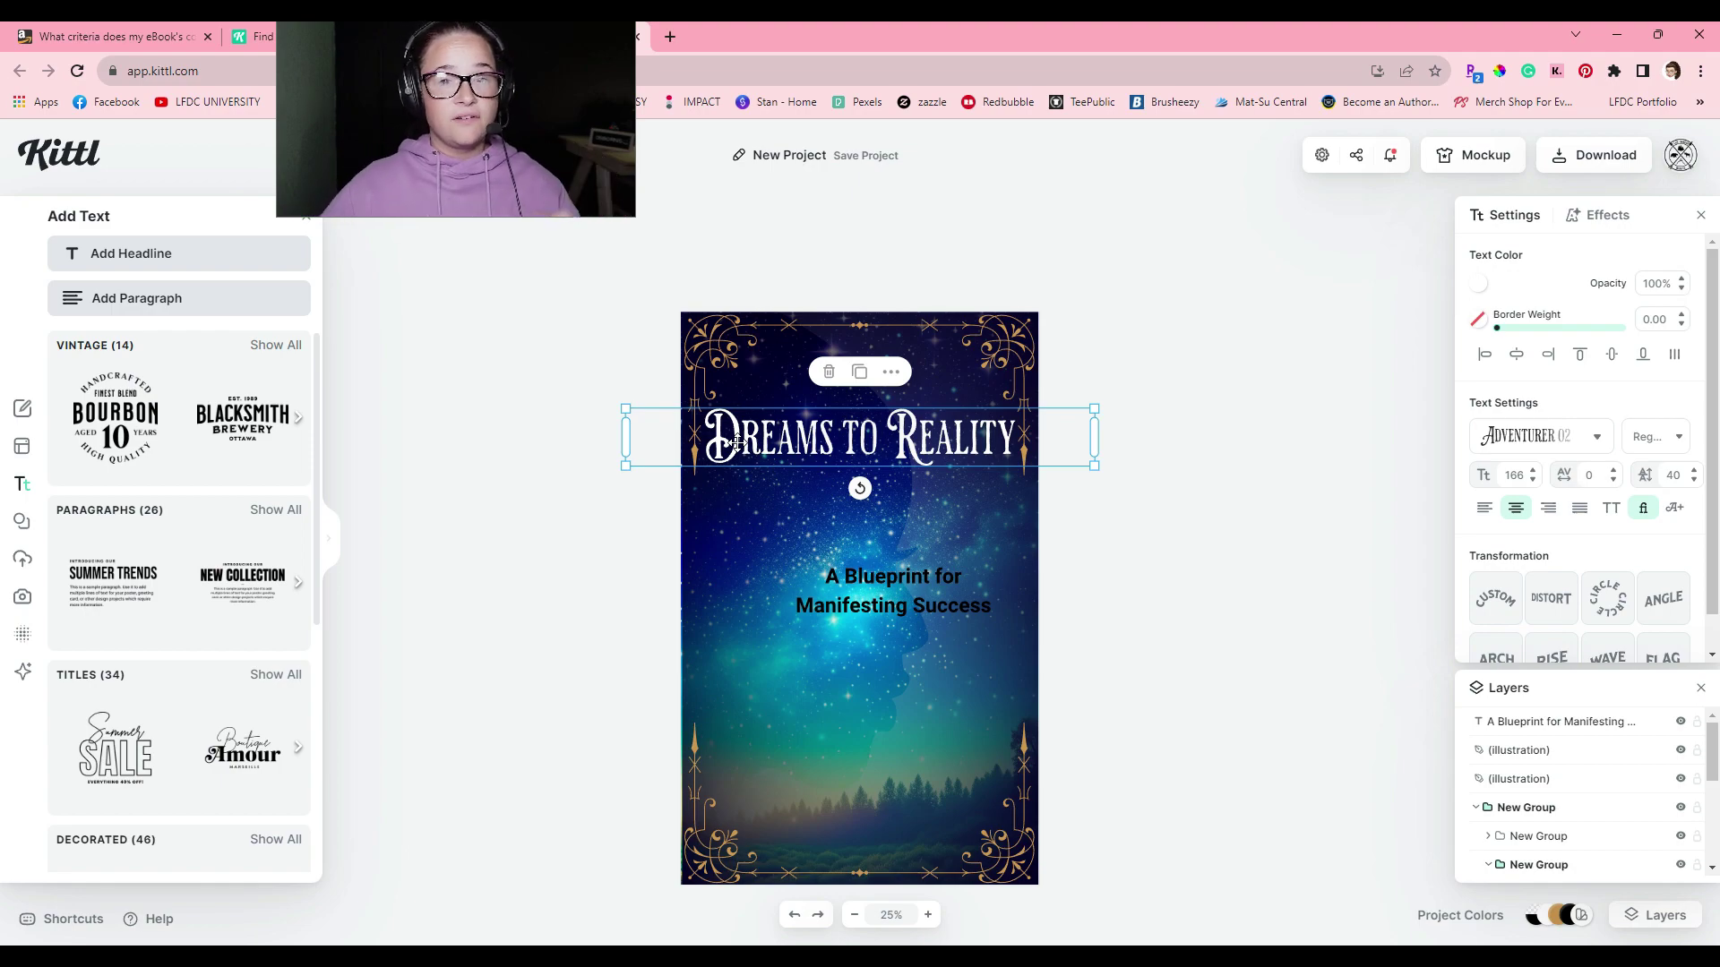
Open the title for editing at its initial D and browse the Adventurer 02 glyphs for alternate letterforms.
double_click(743, 433)
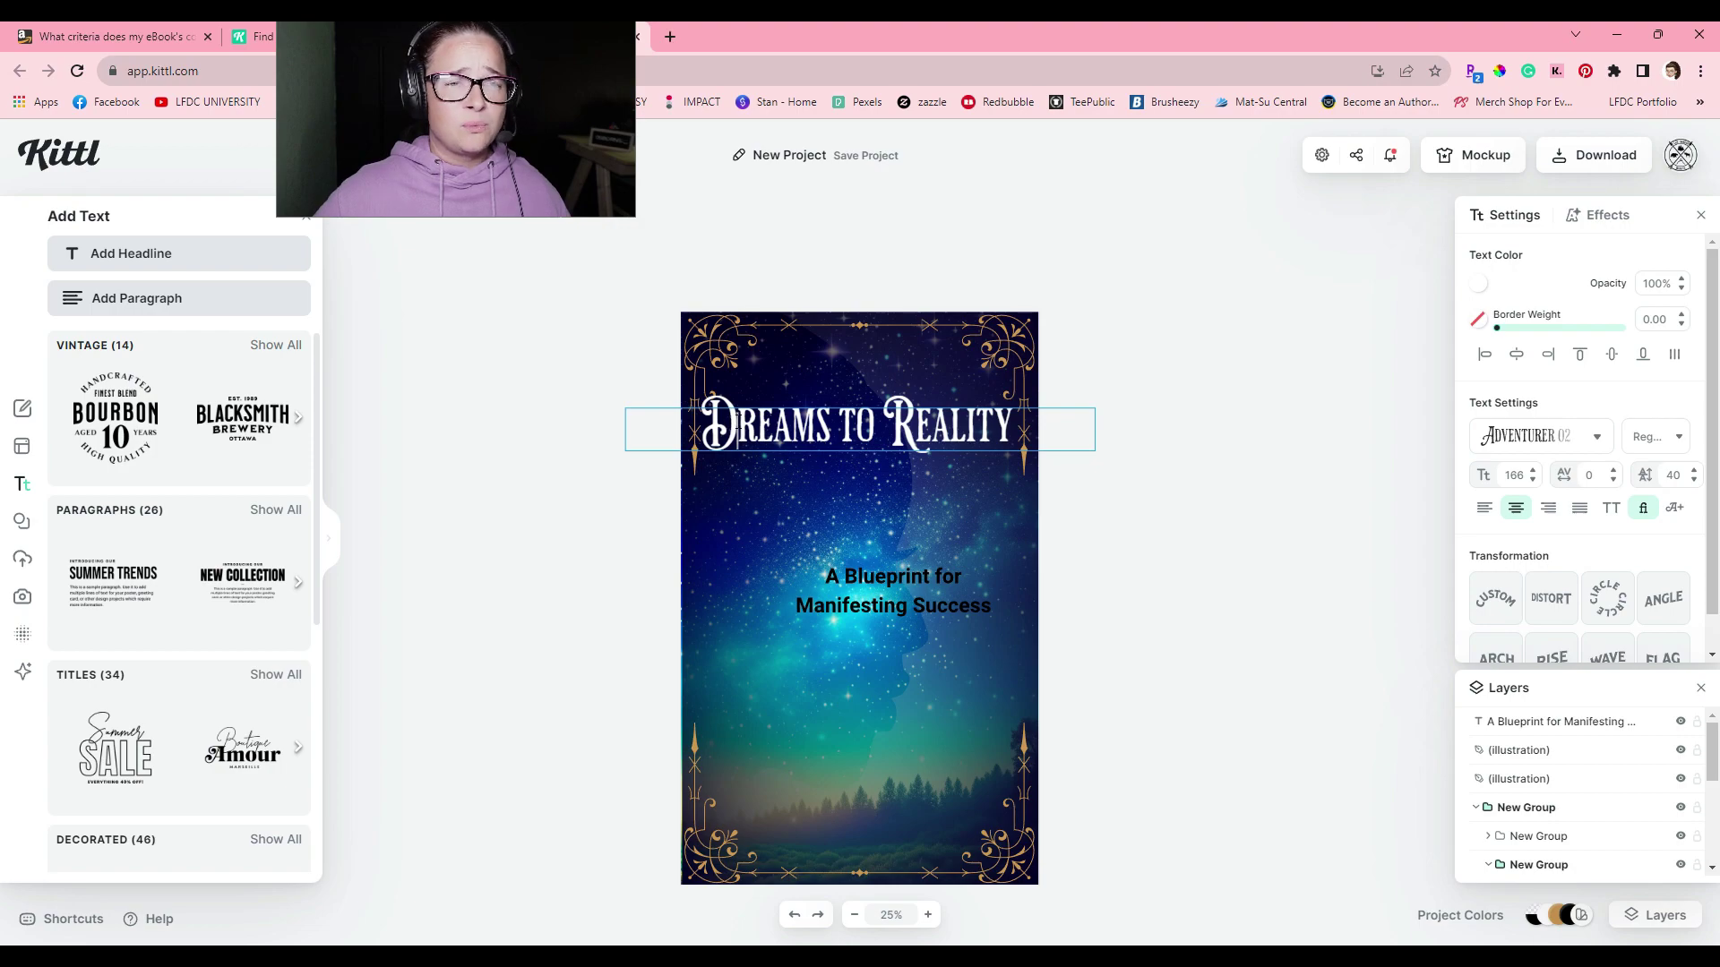
left_click_drag(736, 421, 713, 415)
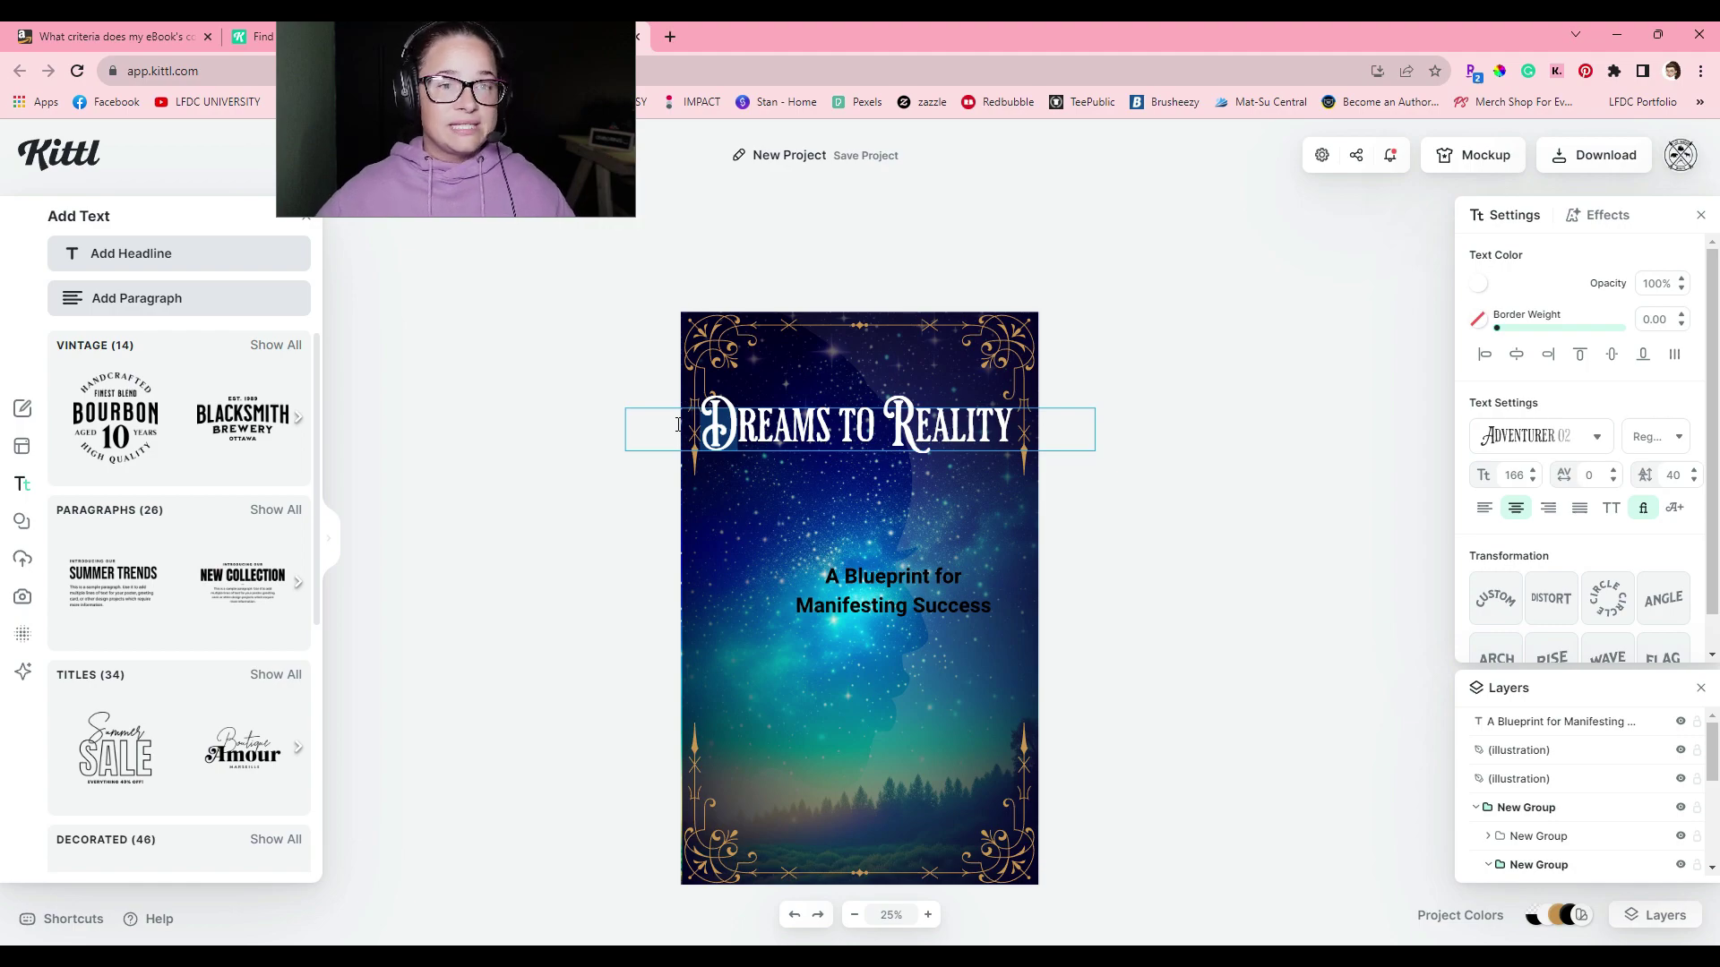
left_click(743, 425)
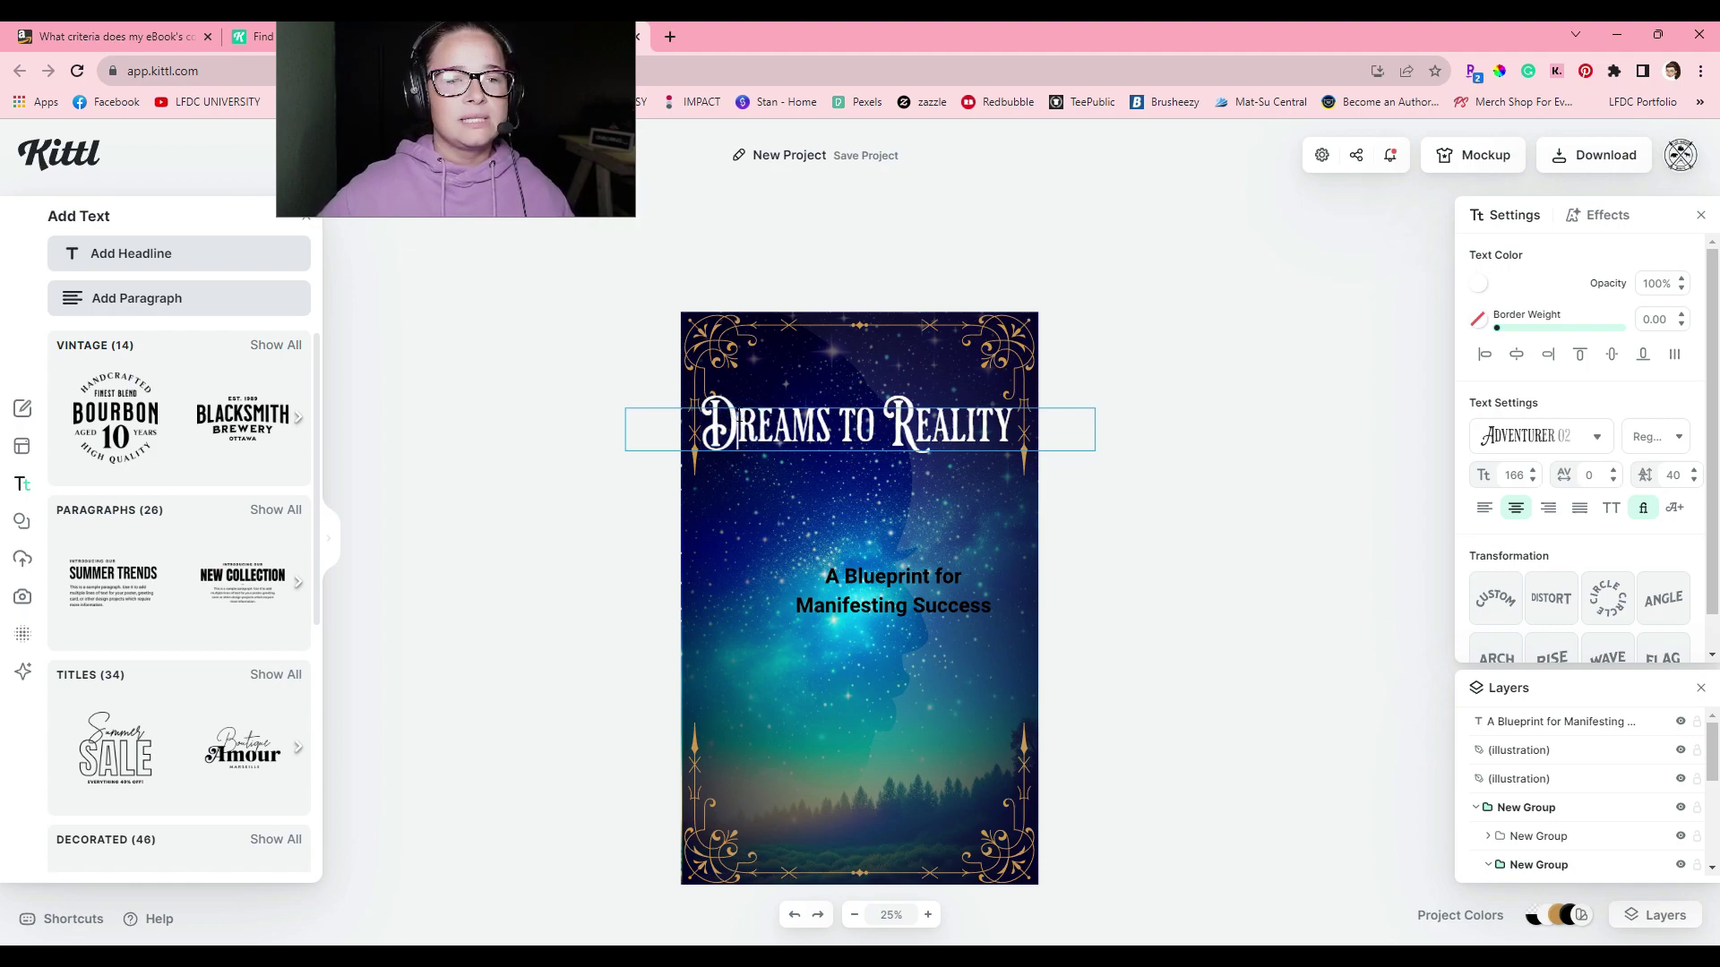
left_click(735, 414)
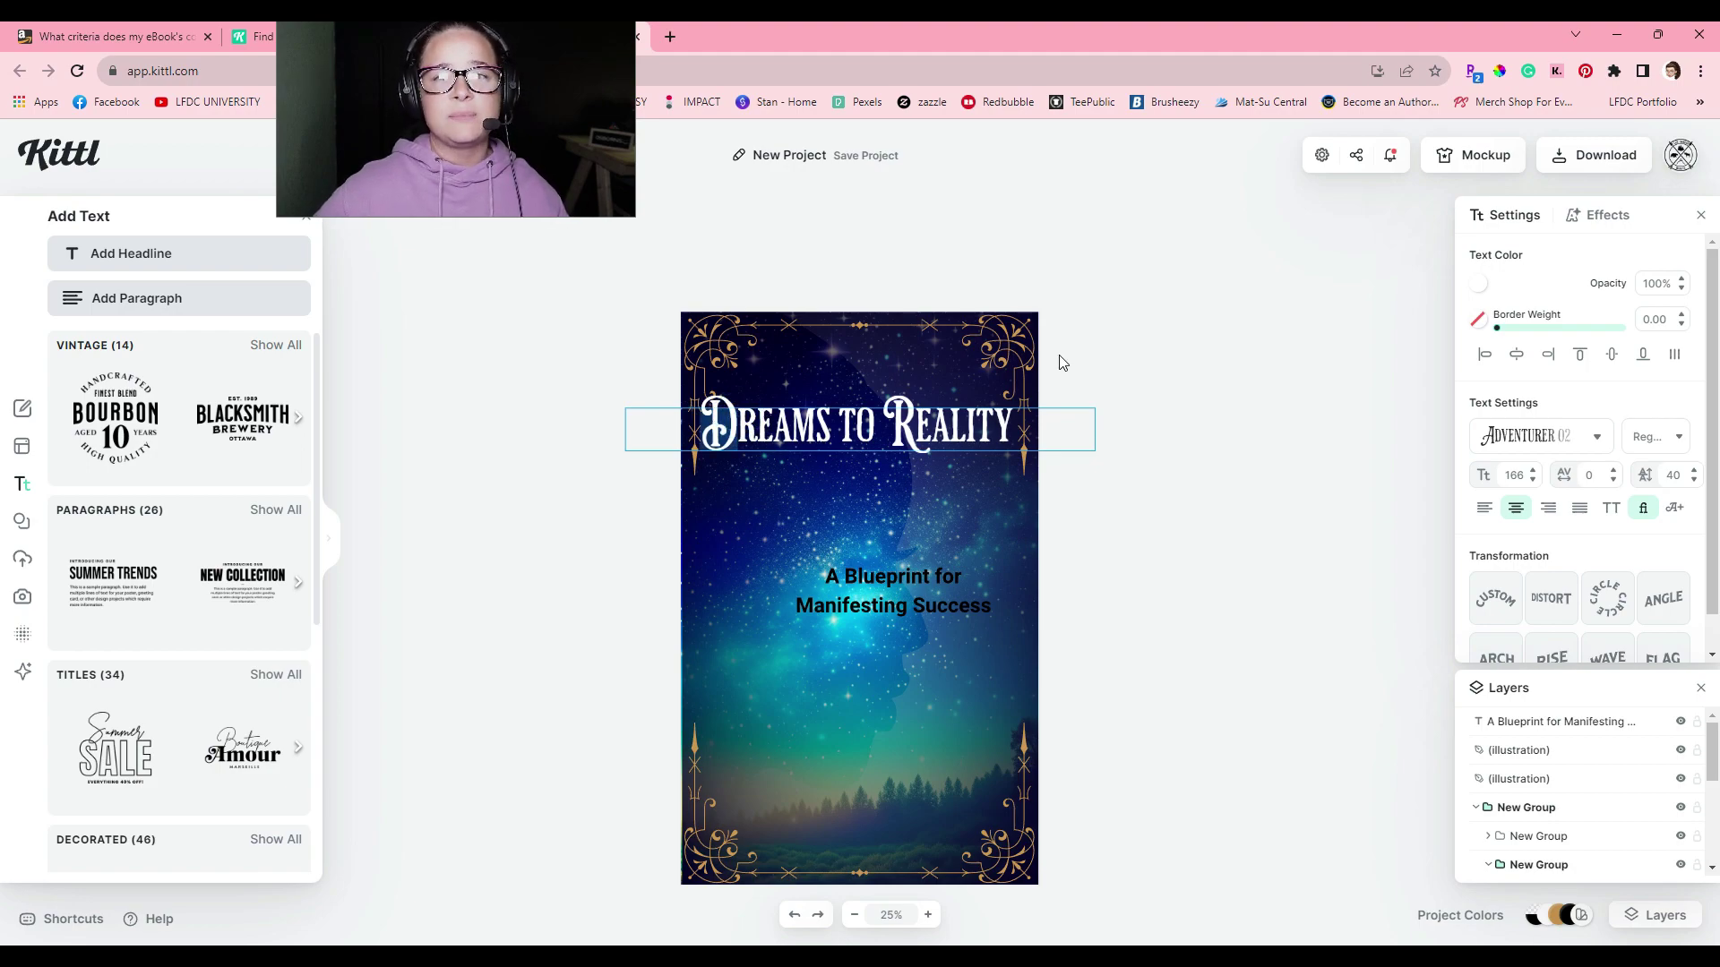
left_click(1676, 517)
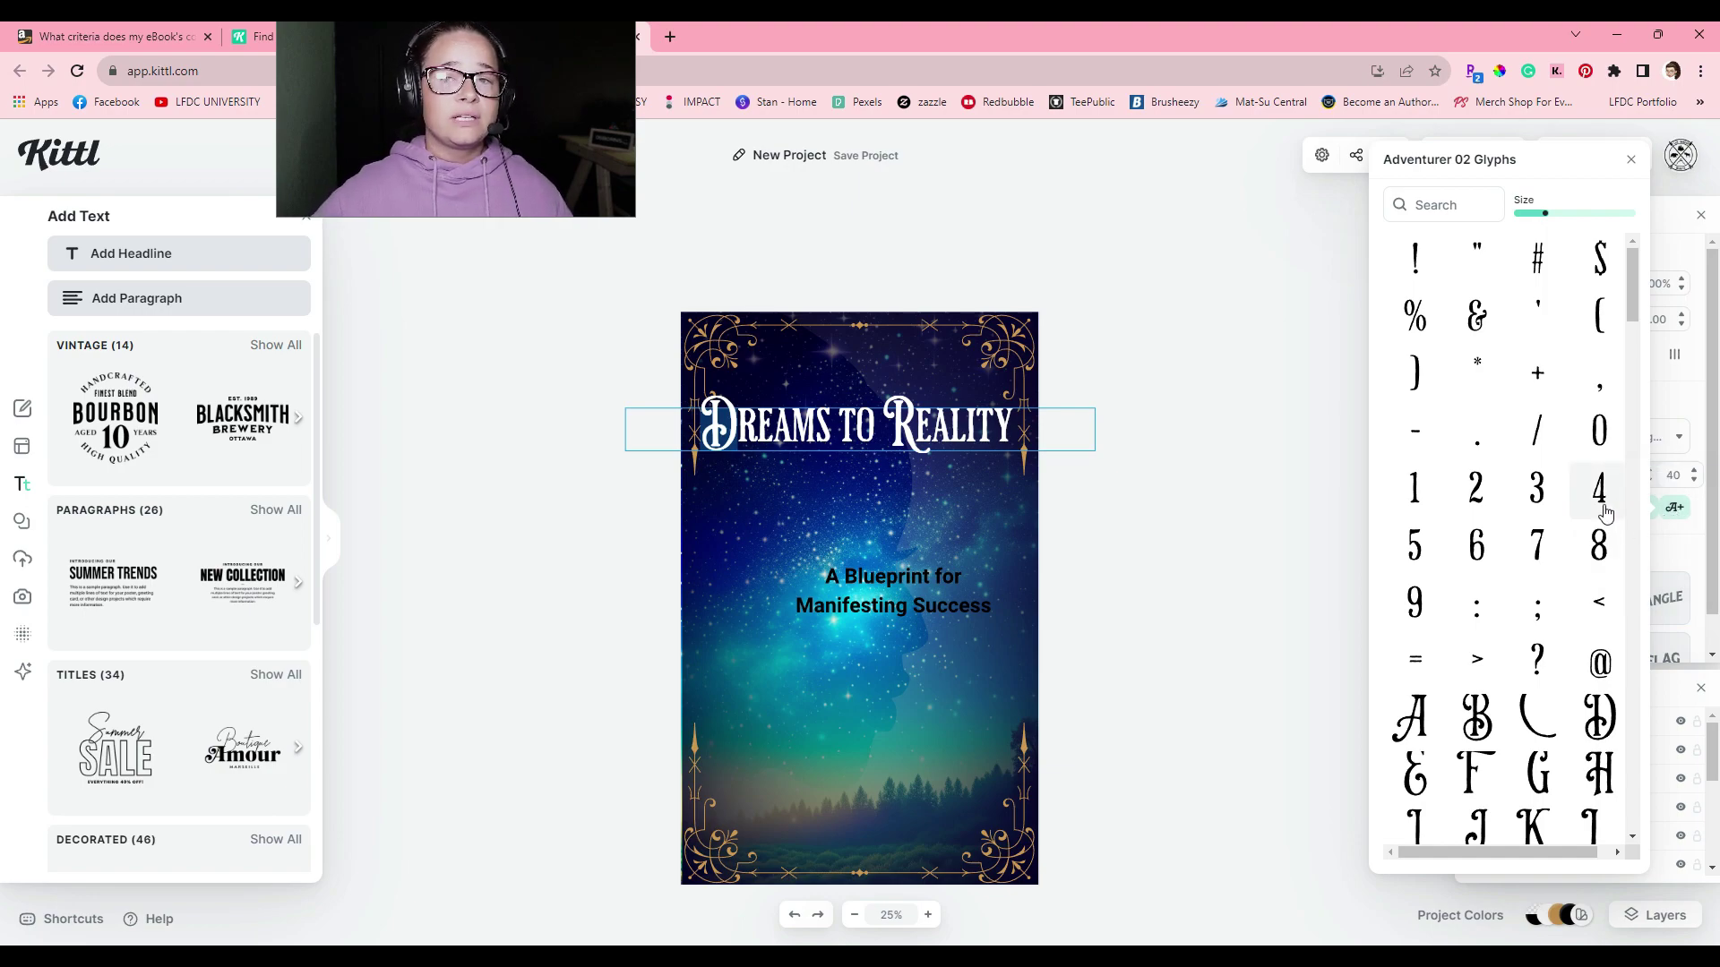
left_click_drag(1632, 282, 1628, 331)
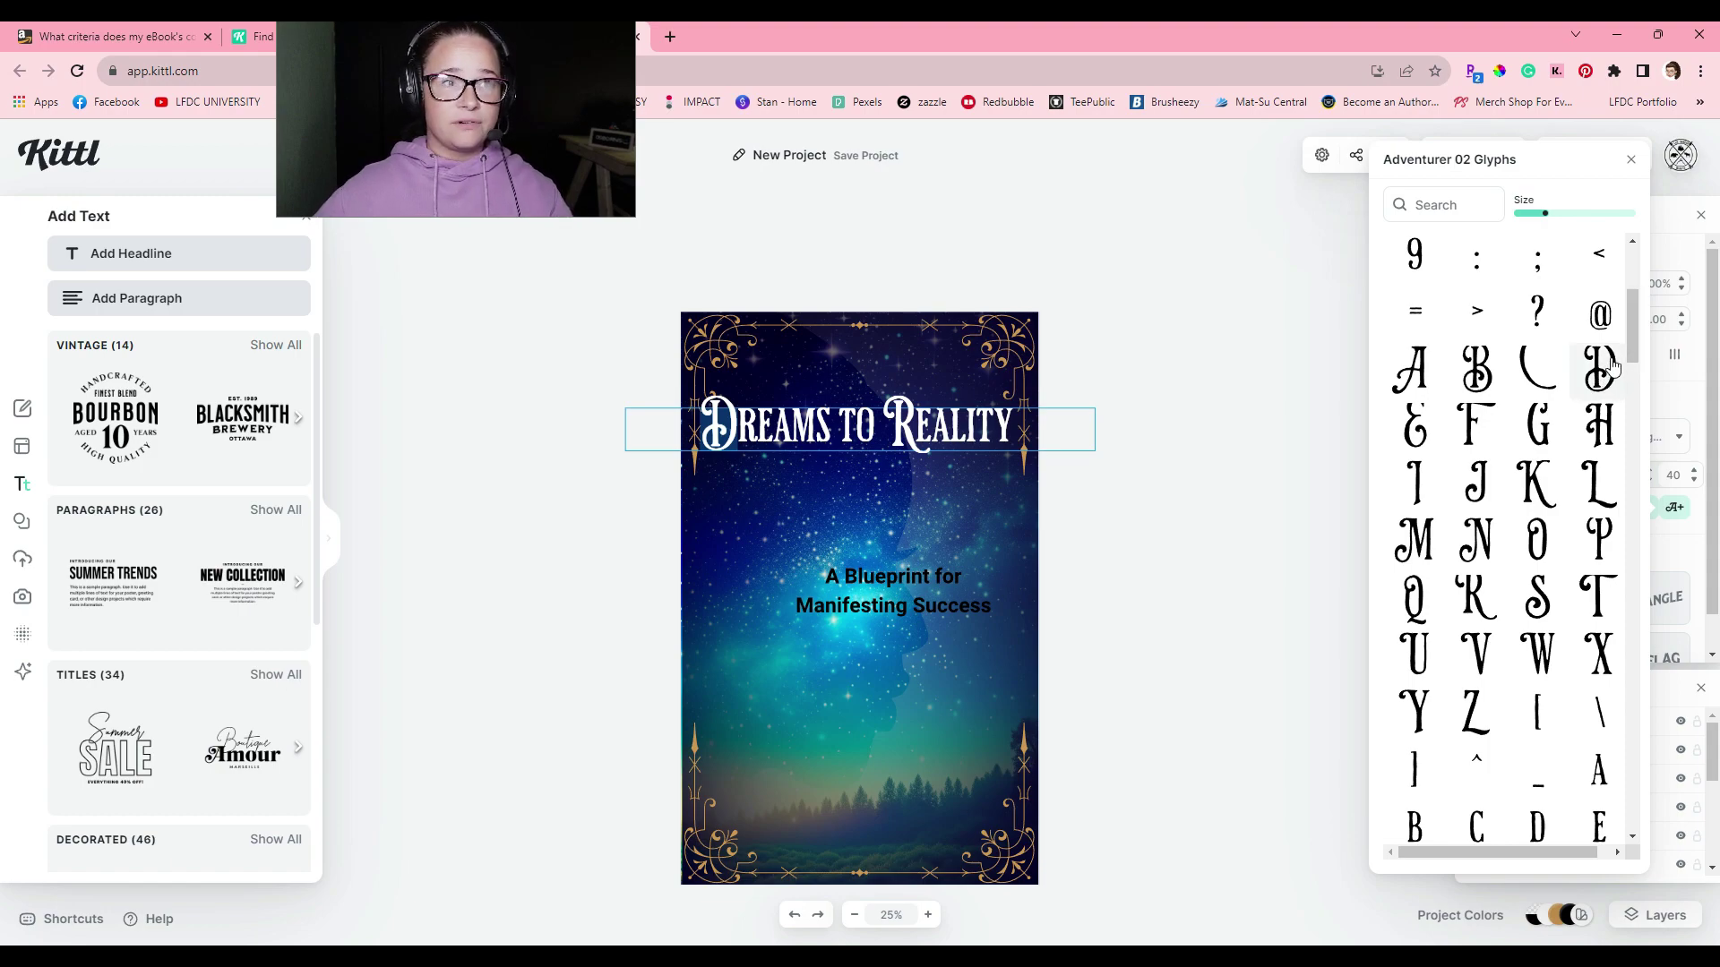
left_click_drag(1630, 332, 1626, 378)
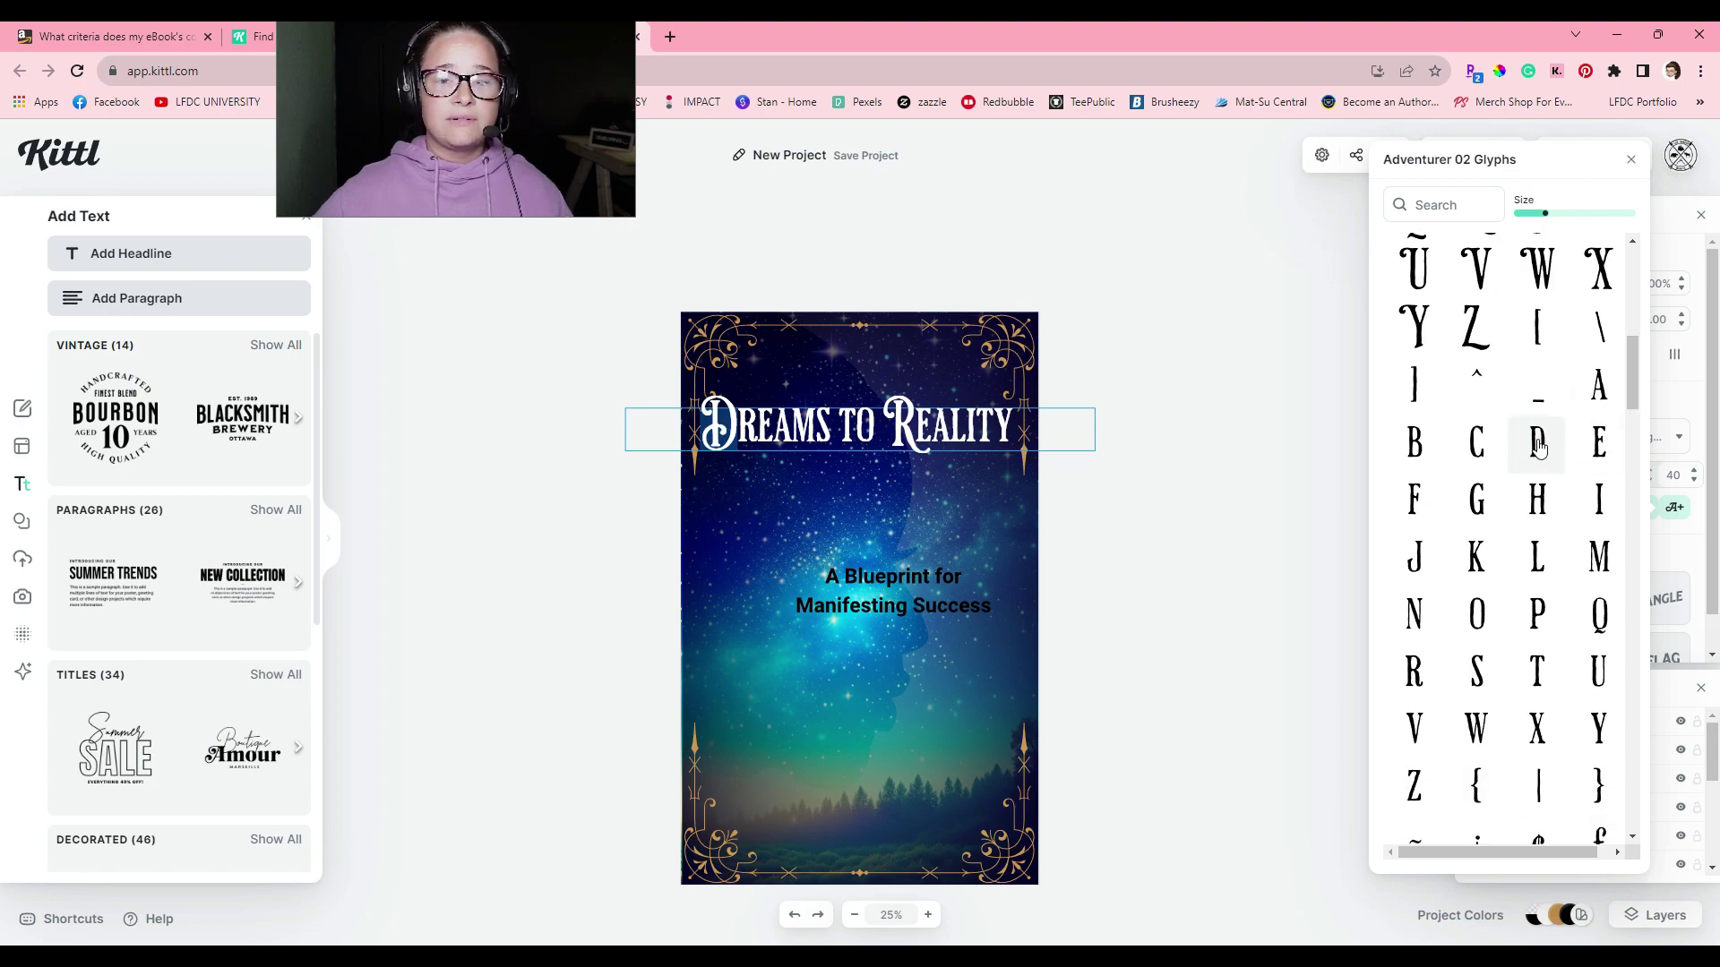
left_click_drag(1636, 359, 1627, 440)
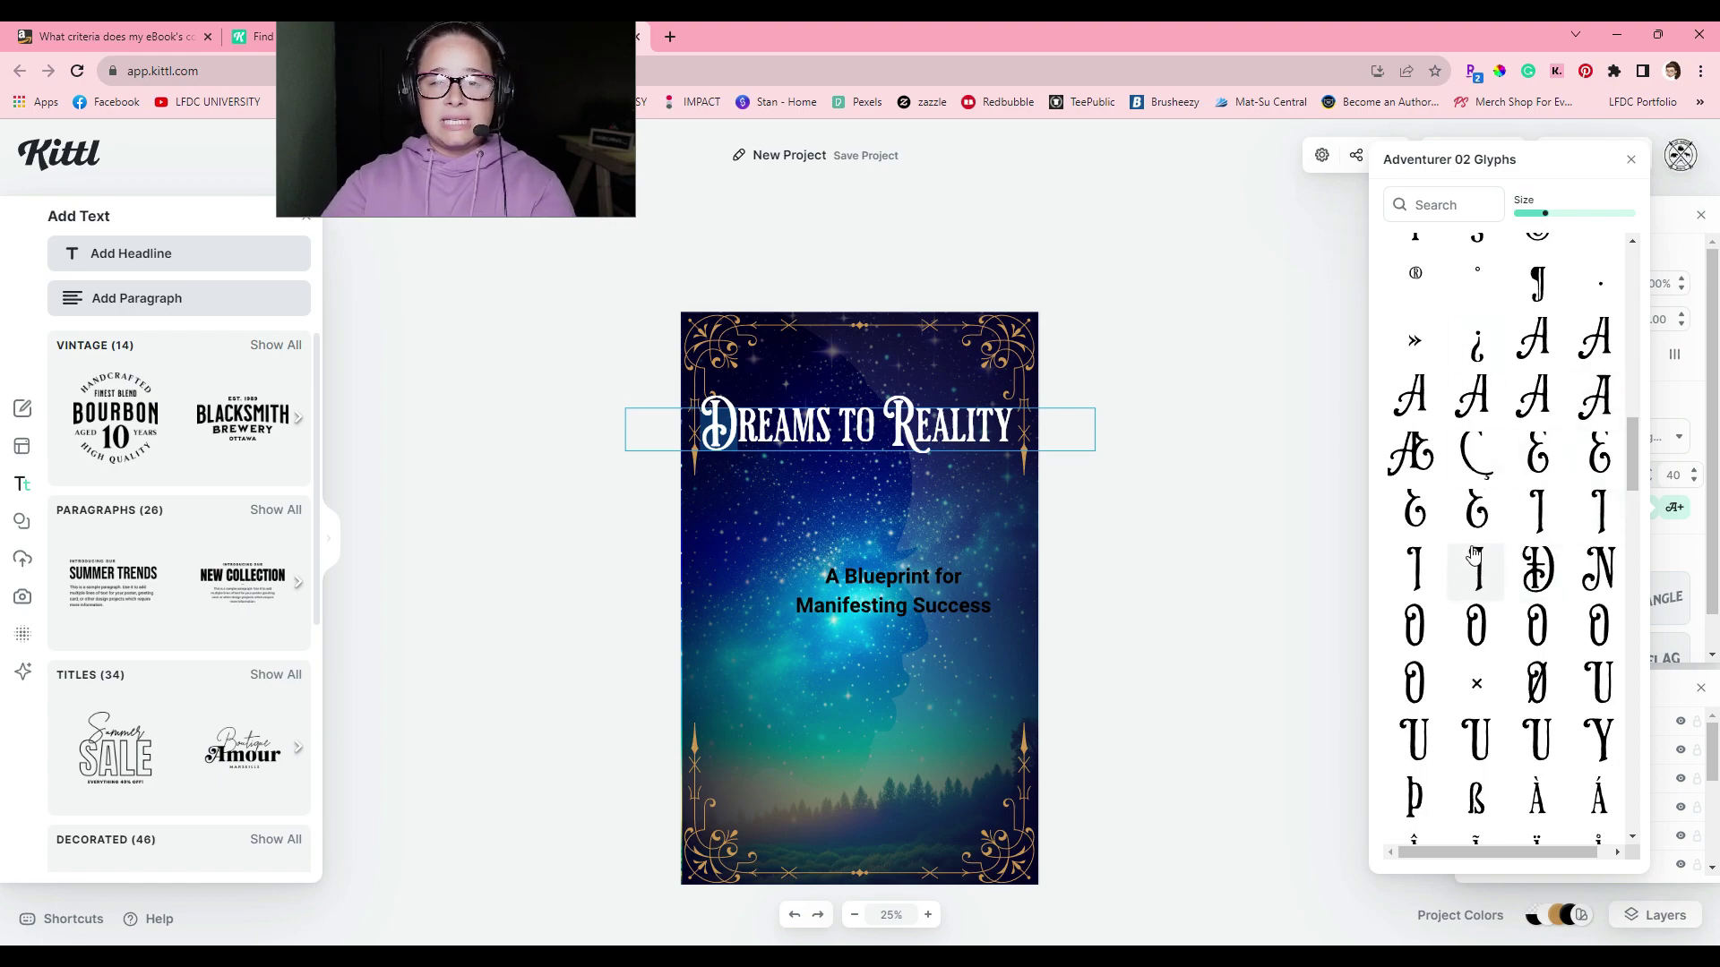
Insert the barred Đ glyph at the start of the title and delete it again.
left_click(1535, 571)
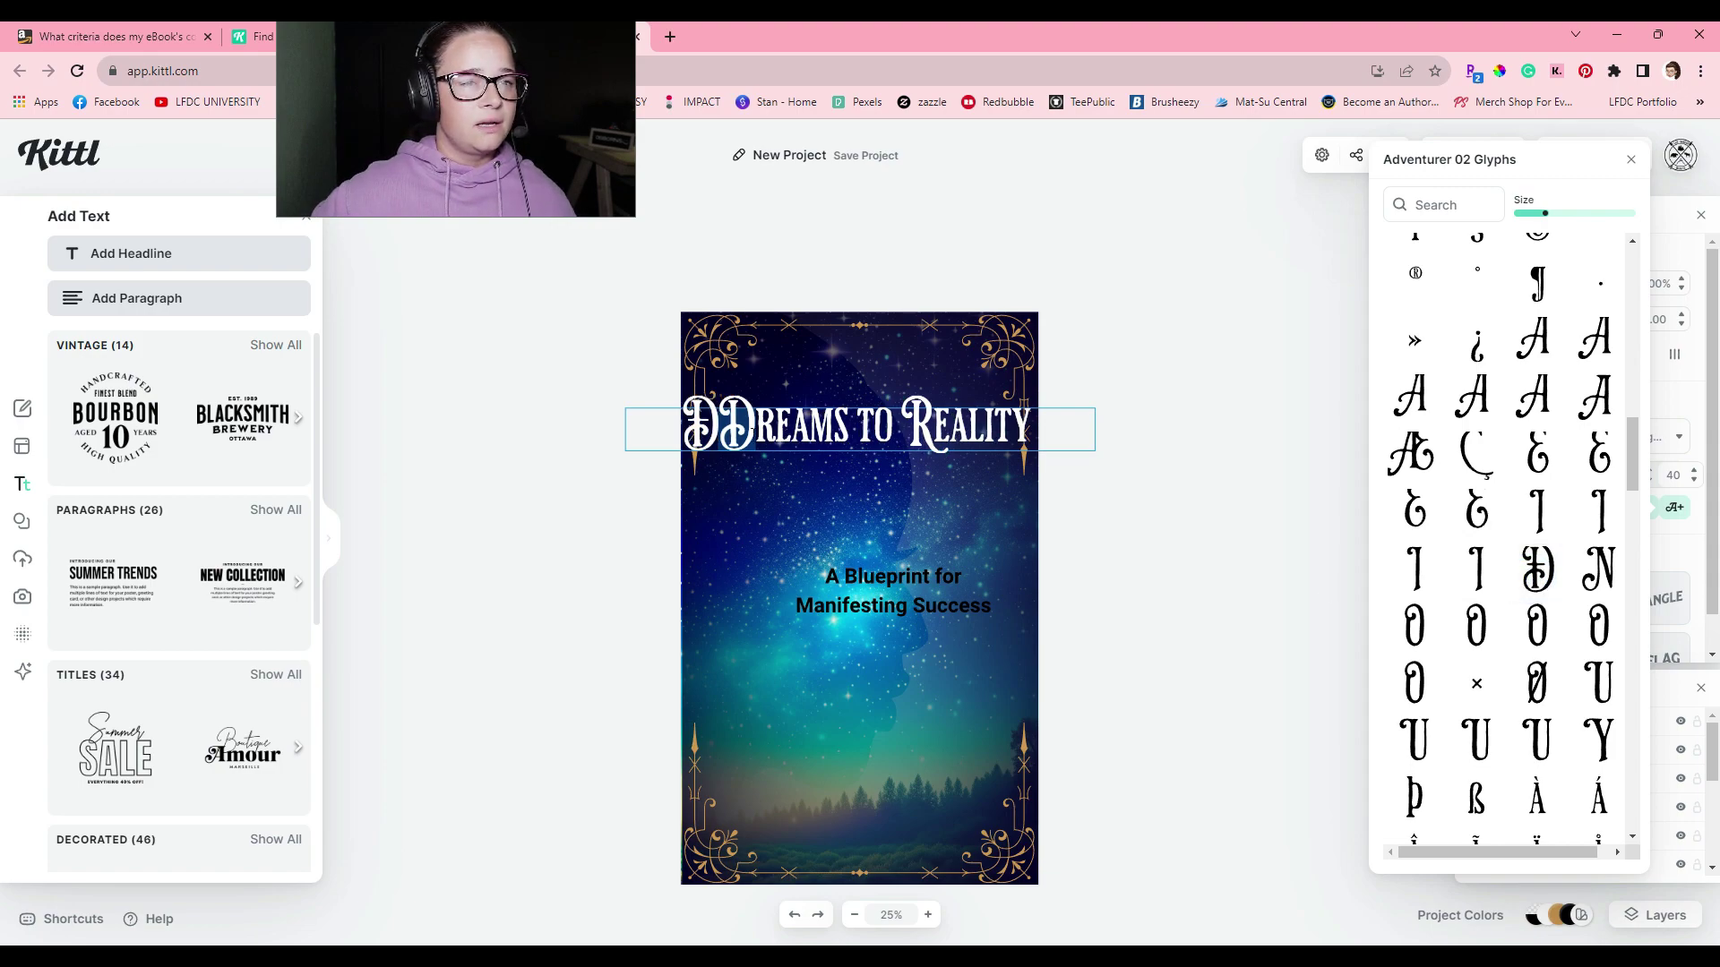
left_click(706, 452)
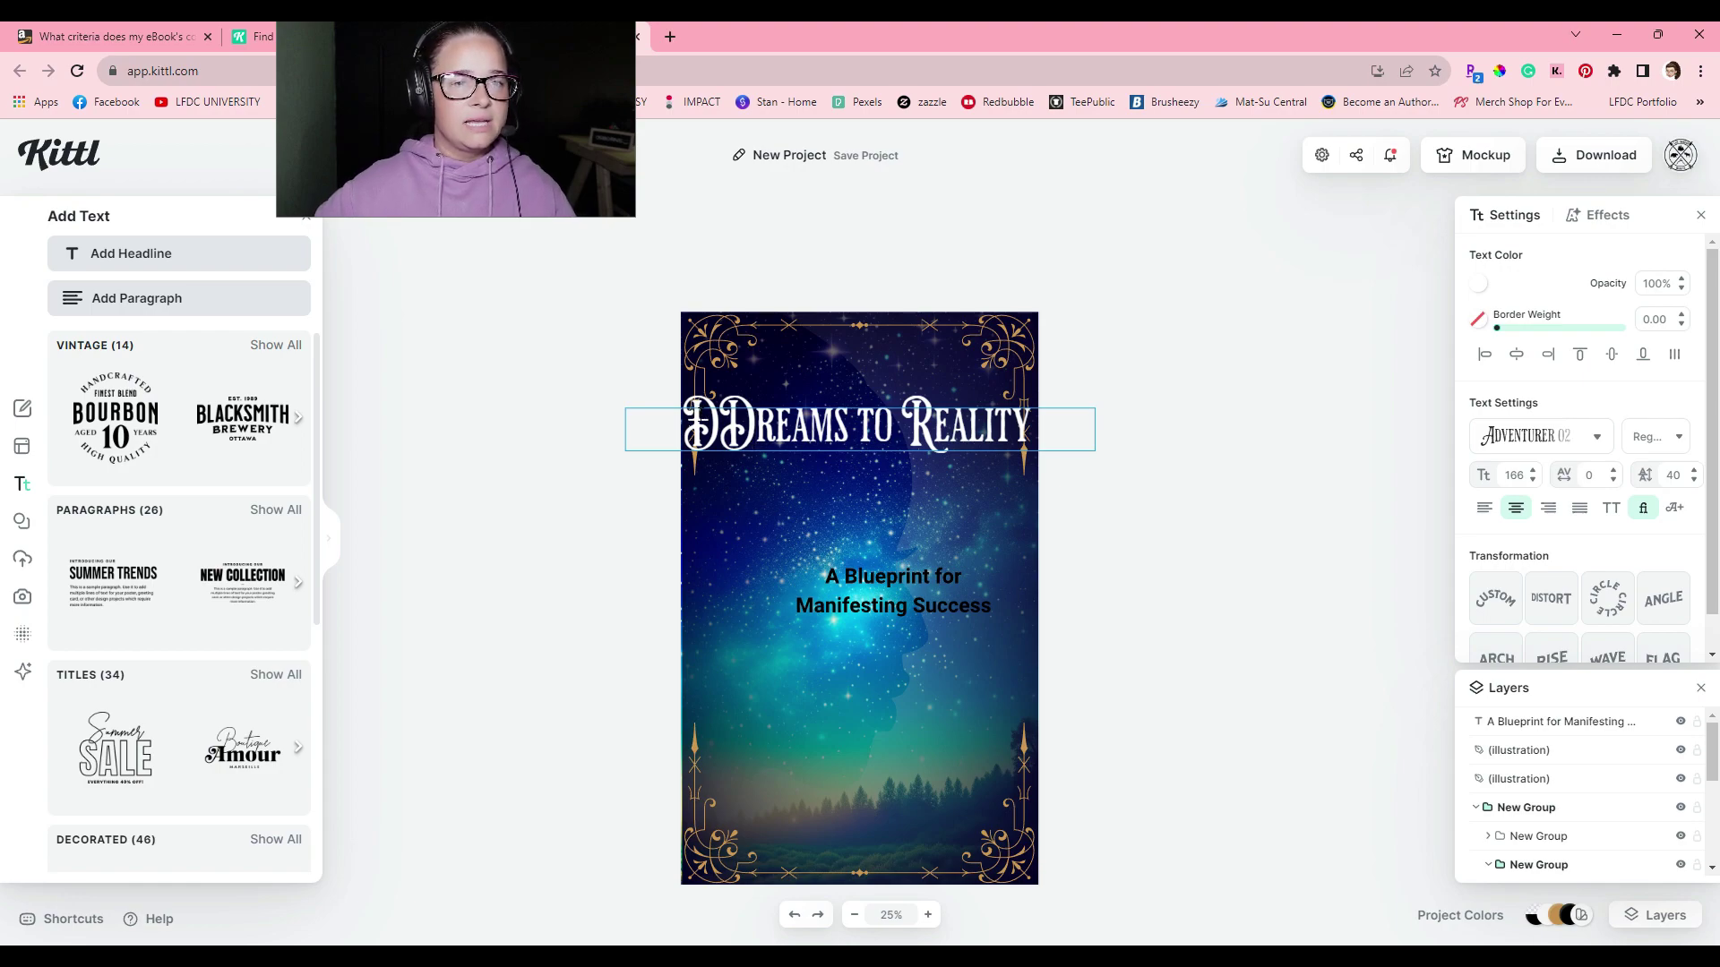
key("BackSpace")
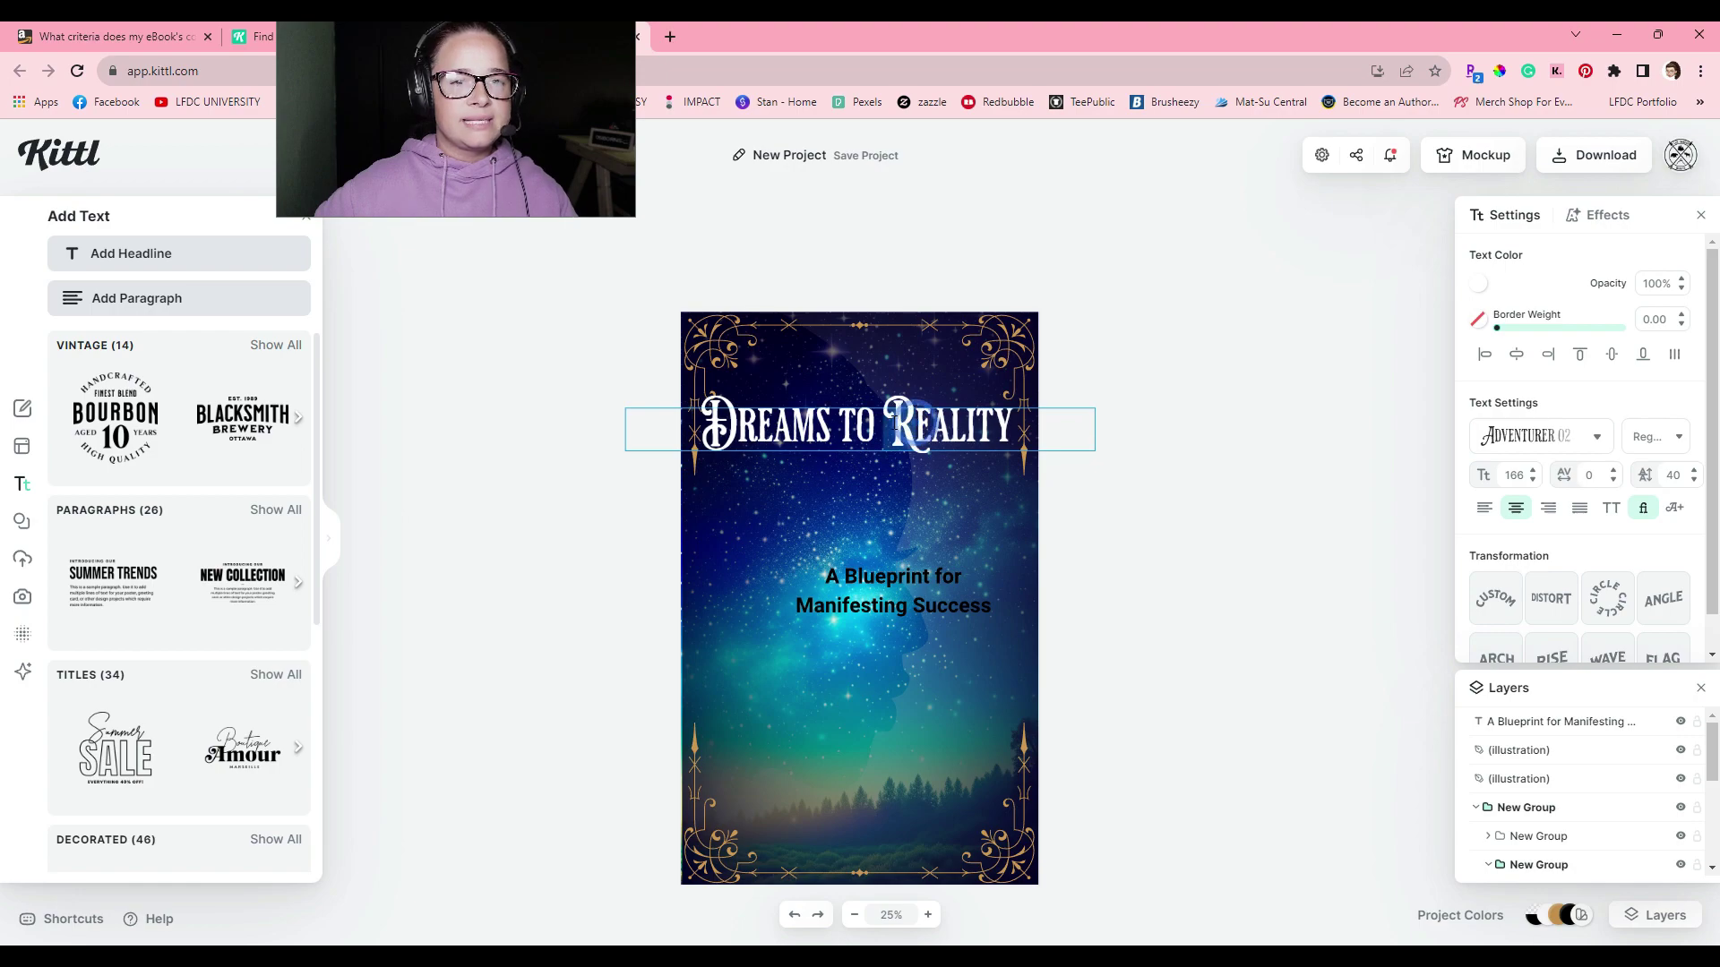
Replace the R of "Reality" in the title with the Adventurer 02 R glyph that has a long curled tail.
left_click(1674, 508)
scroll(1568, 659, "down", 4)
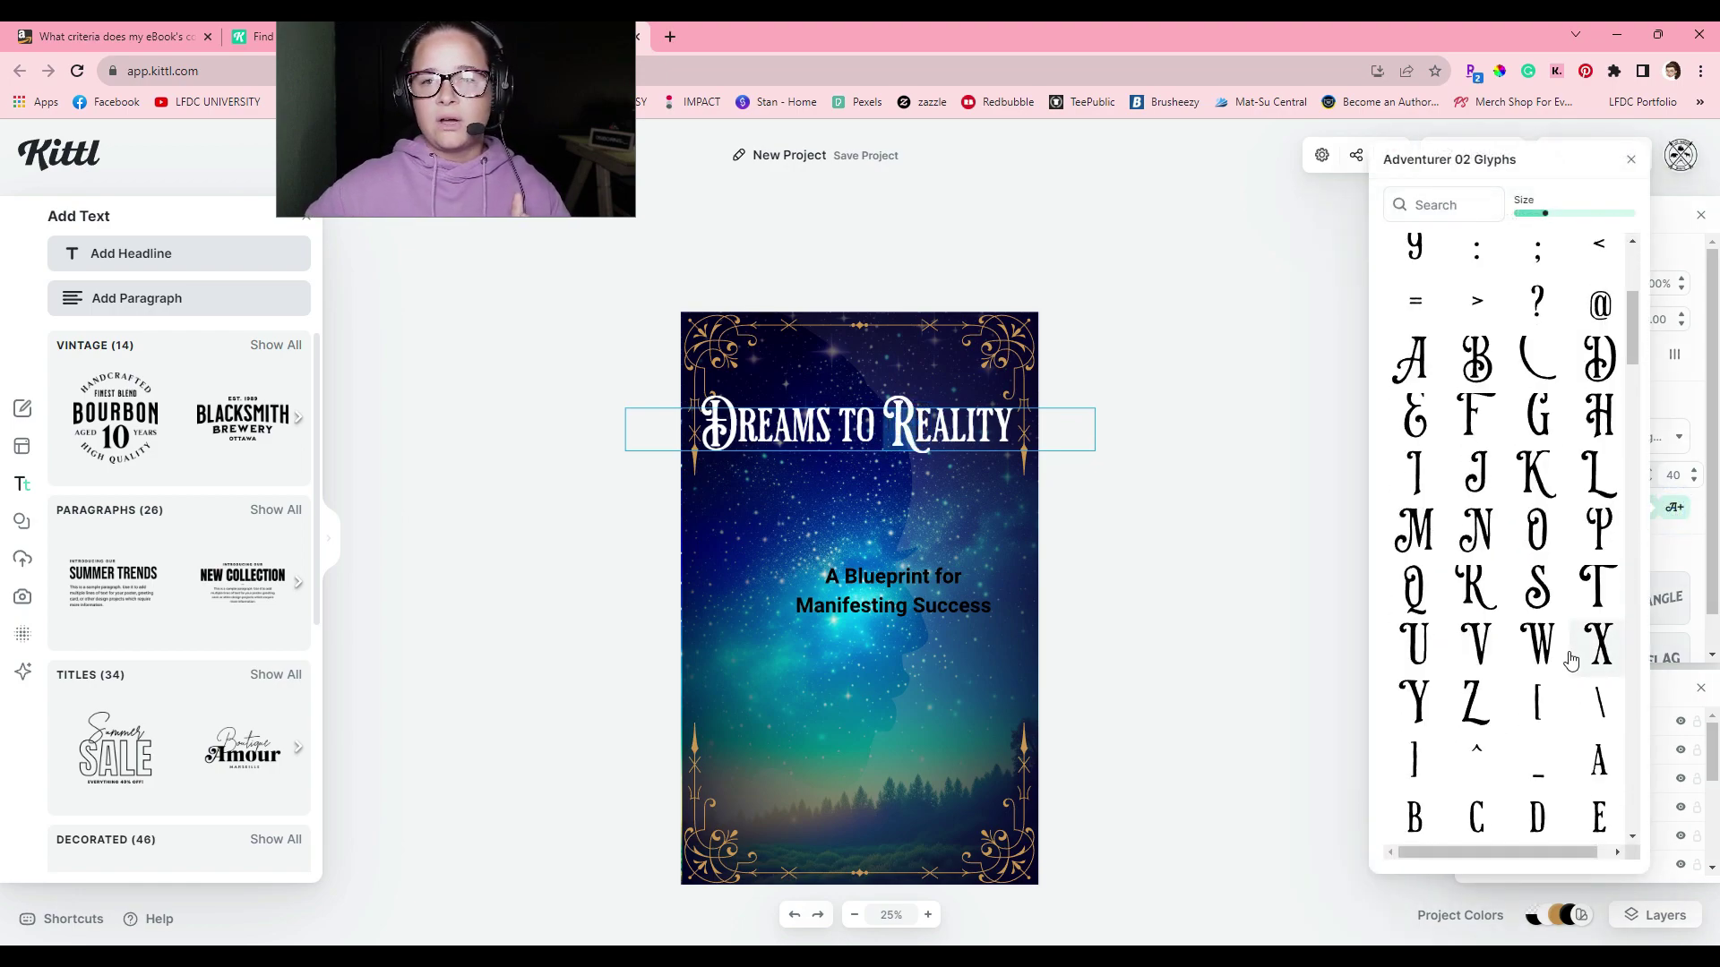
scroll(1569, 659, "down", 8)
scroll(1563, 563, "up", 6)
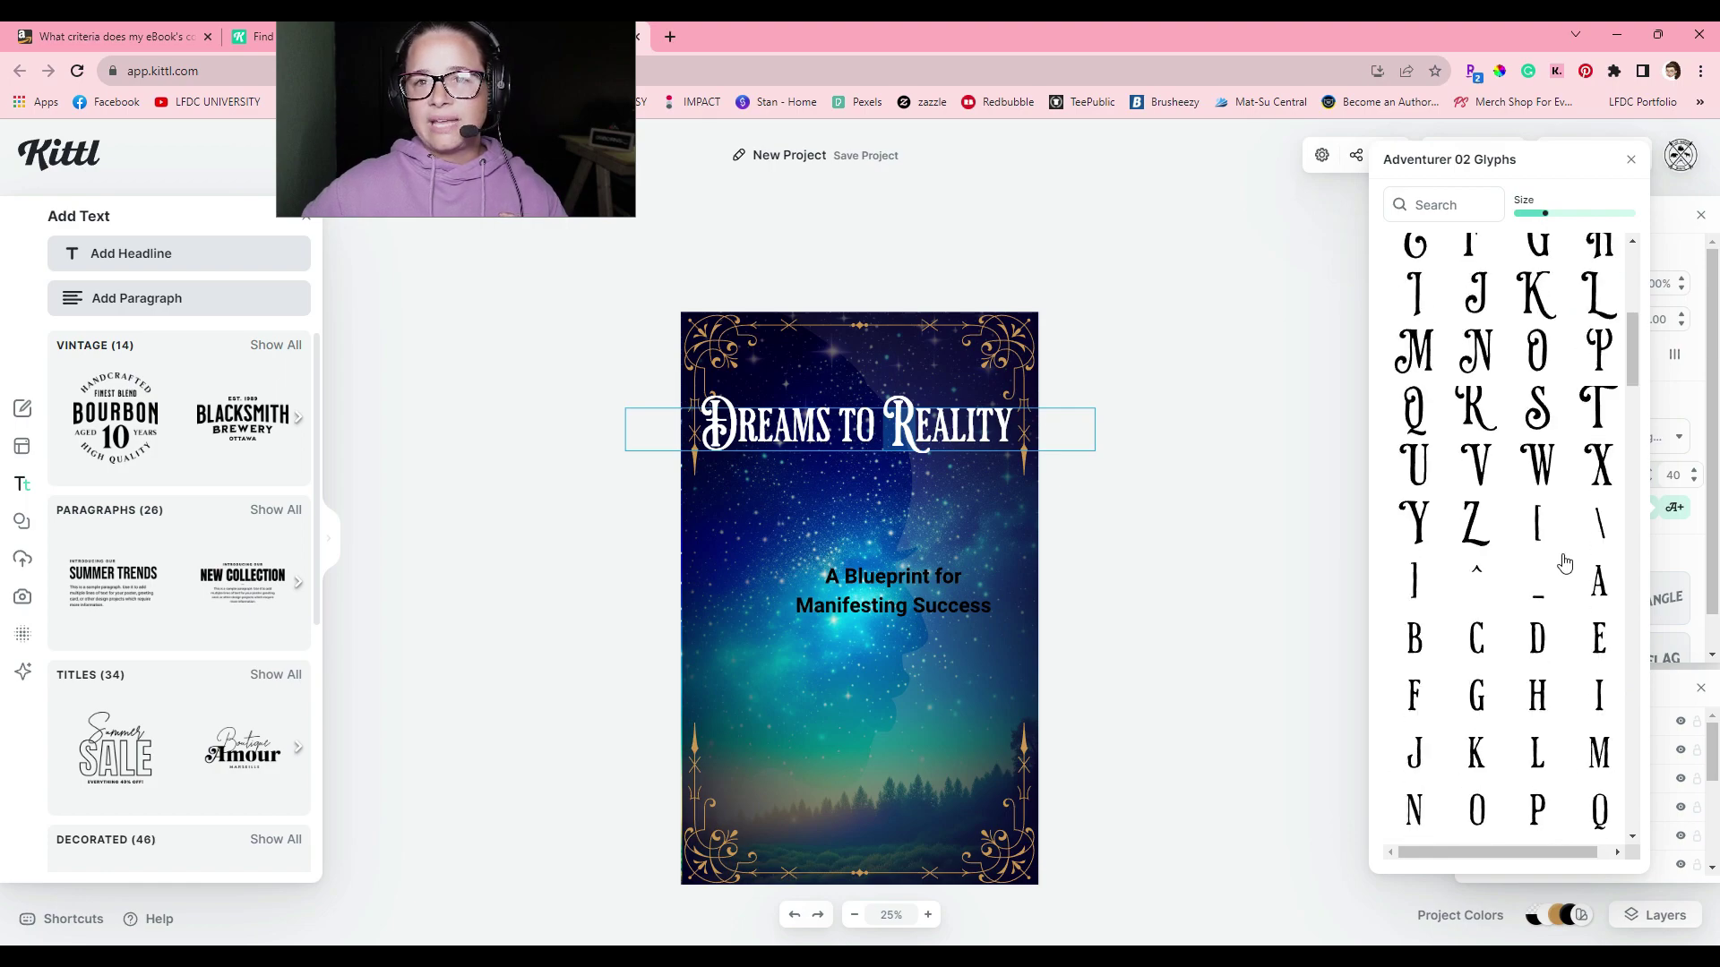
left_click(1451, 204)
type("R")
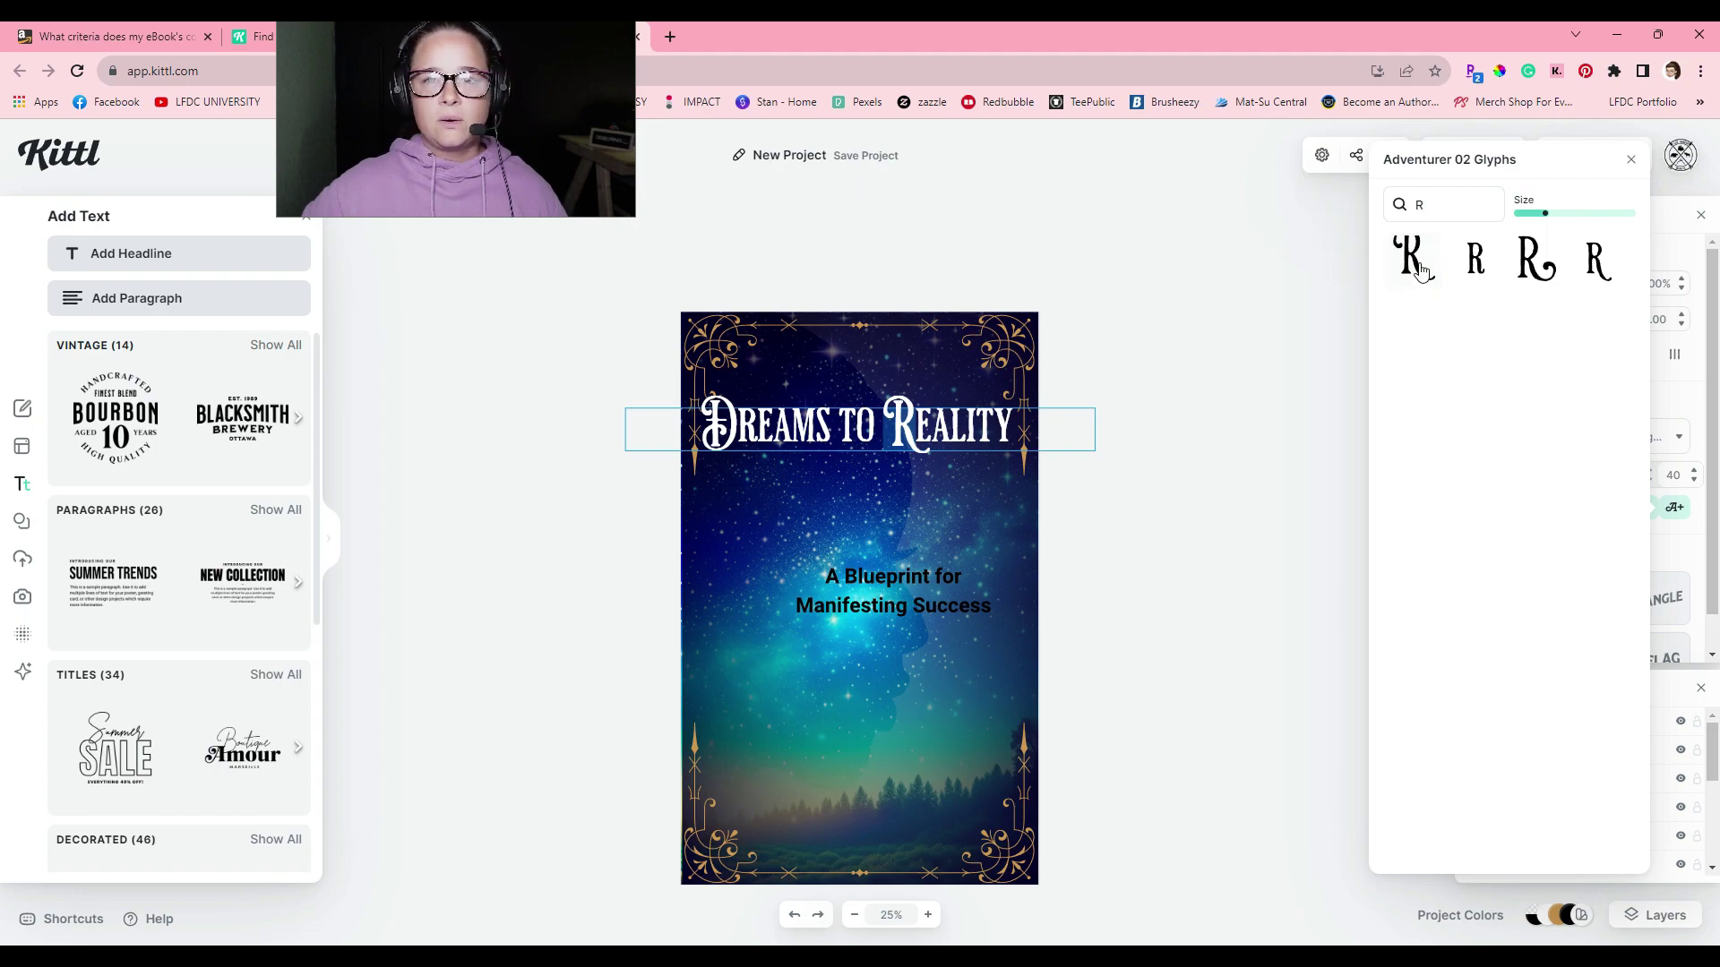
left_click(1551, 281)
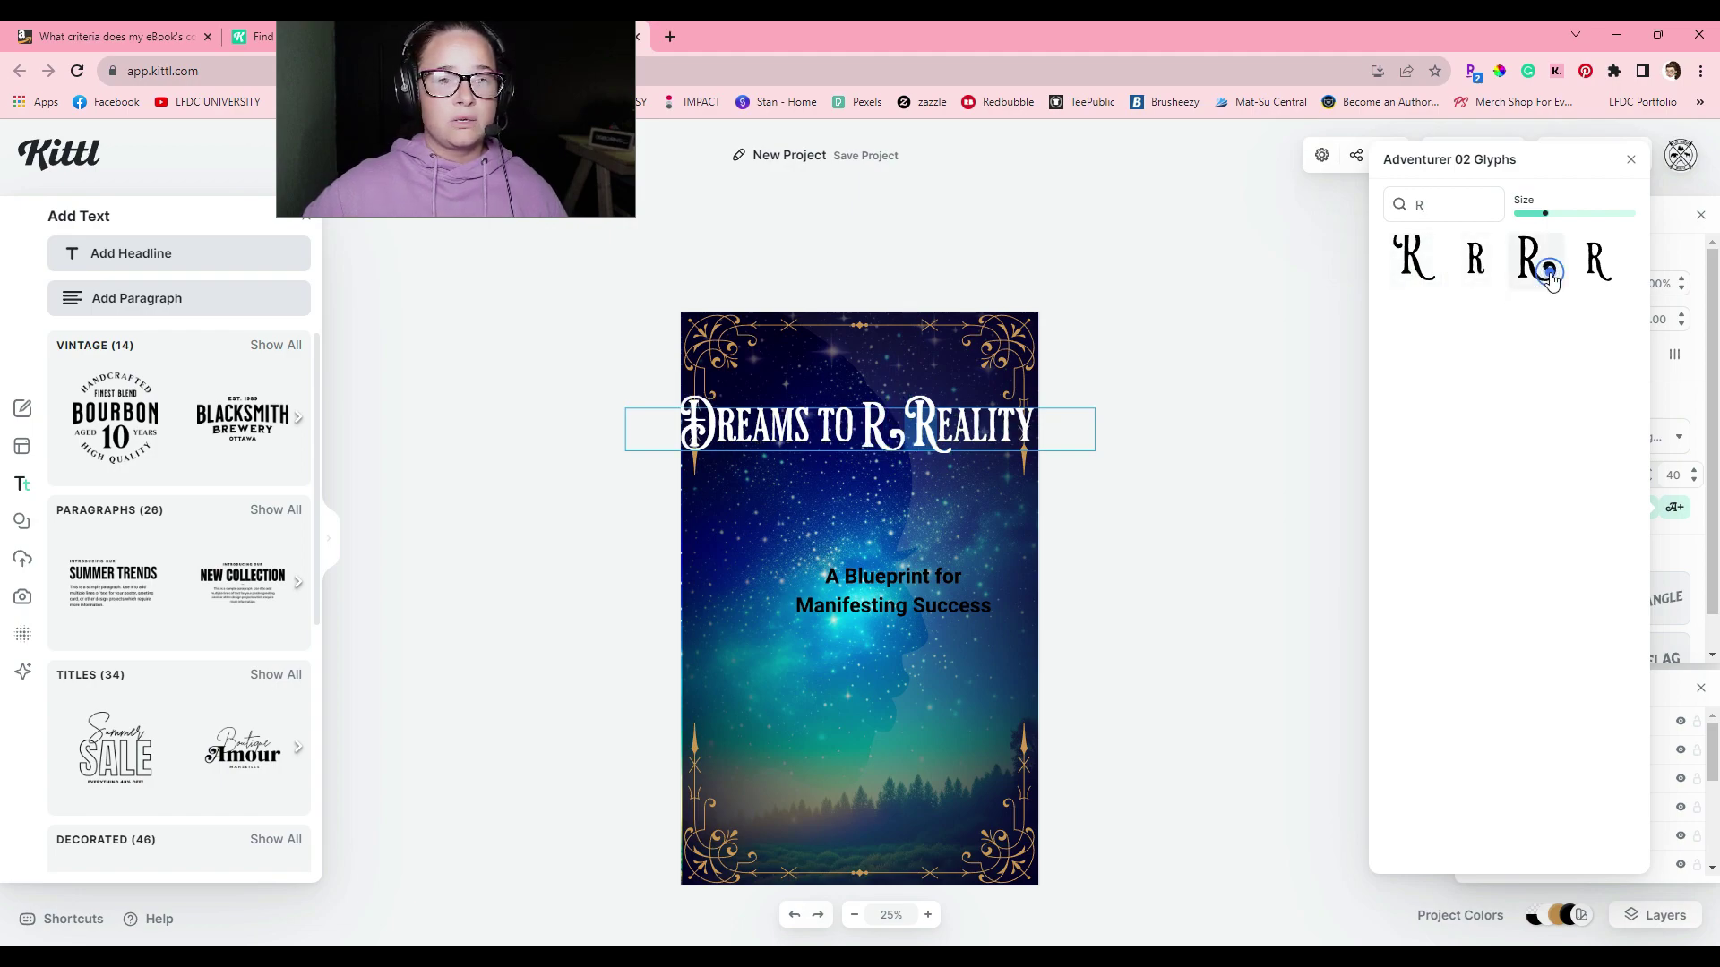
left_click(935, 428)
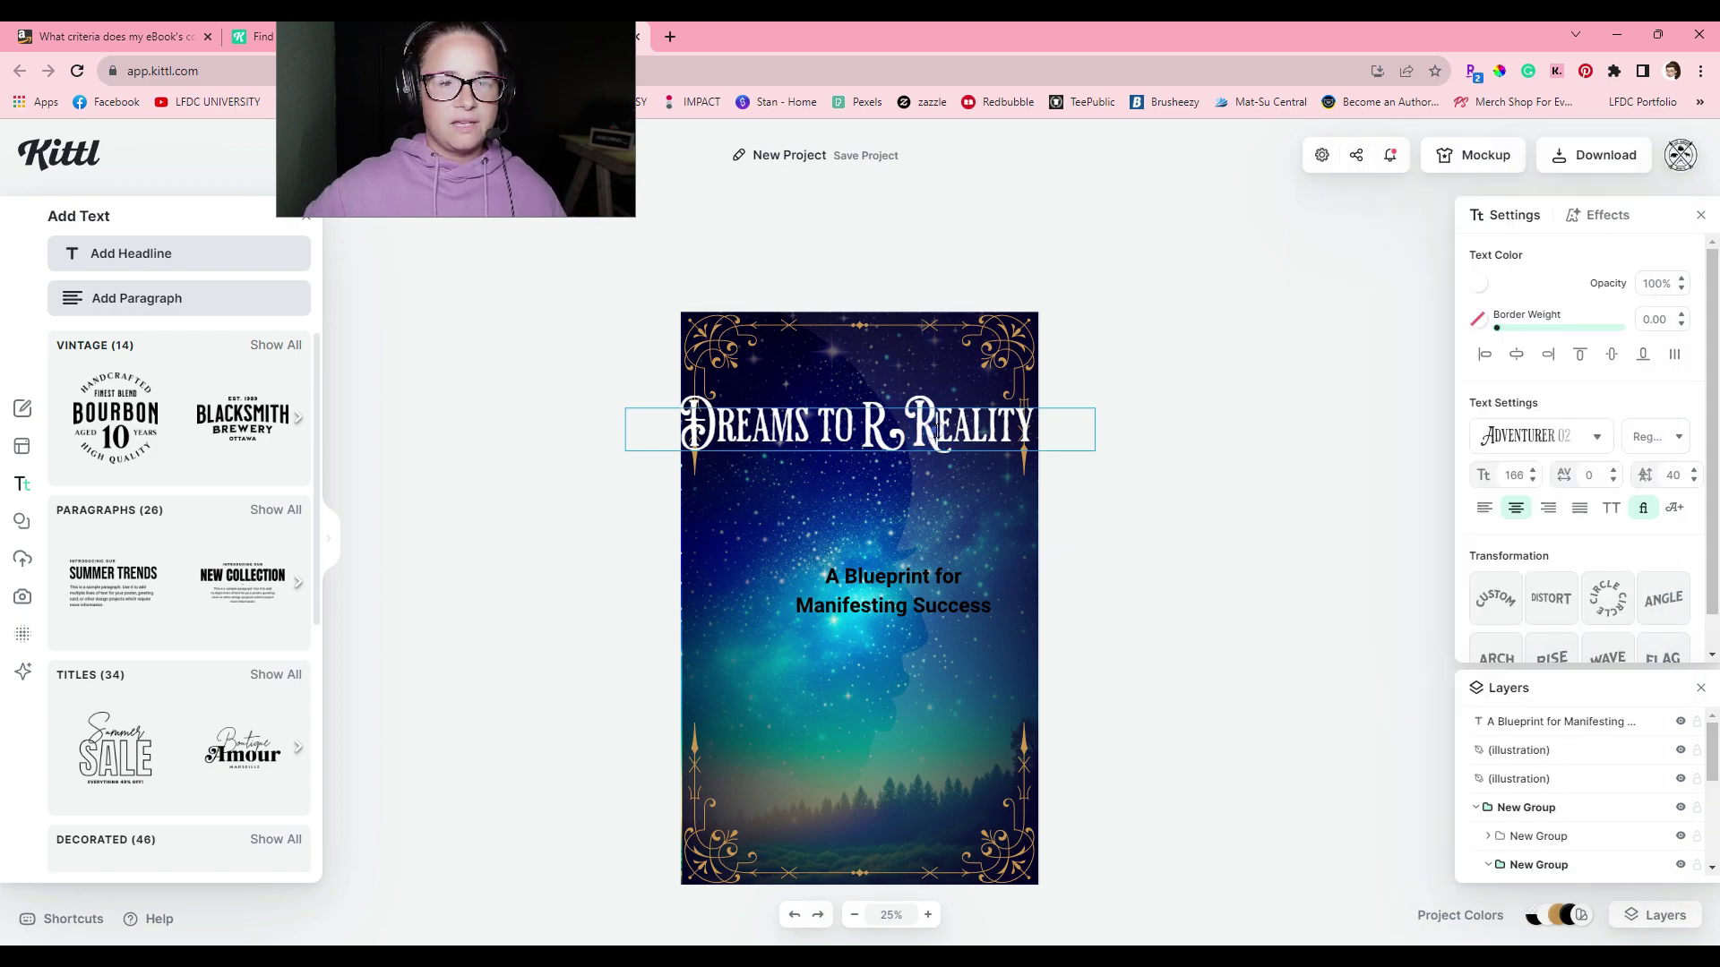
key("BackSpace")
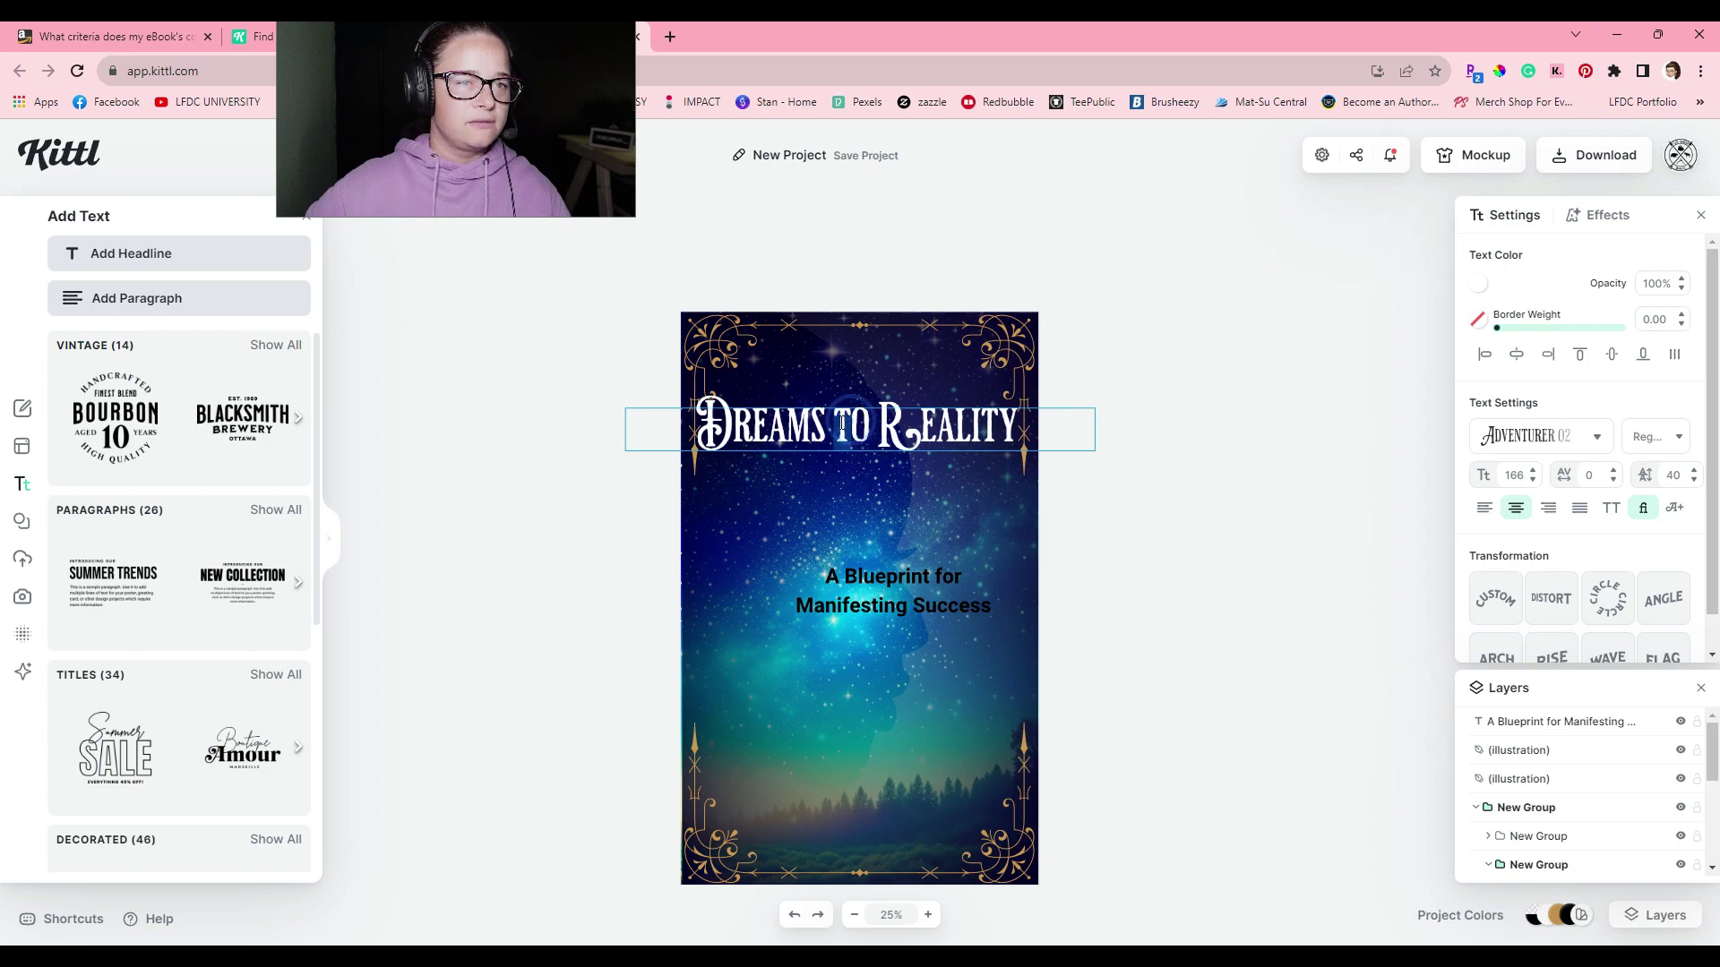
Replace the t of "to" in the title with the ornate capital T glyph.
left_click(1674, 508)
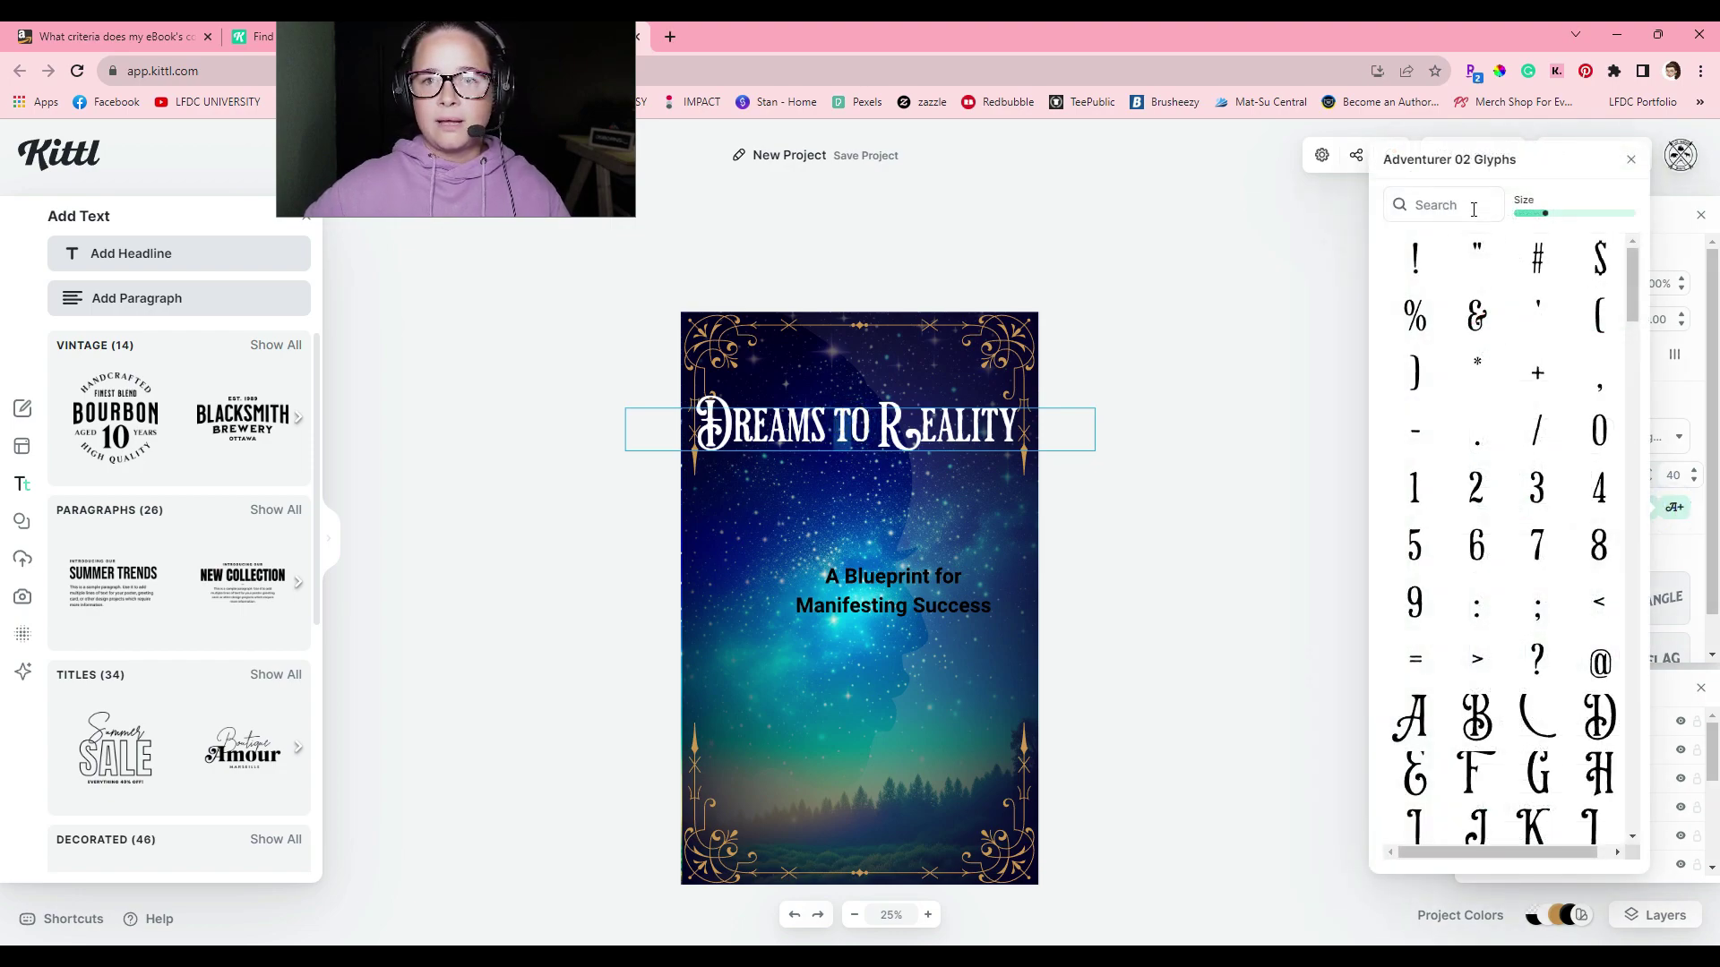
left_click(1470, 205)
left_click(610, 509)
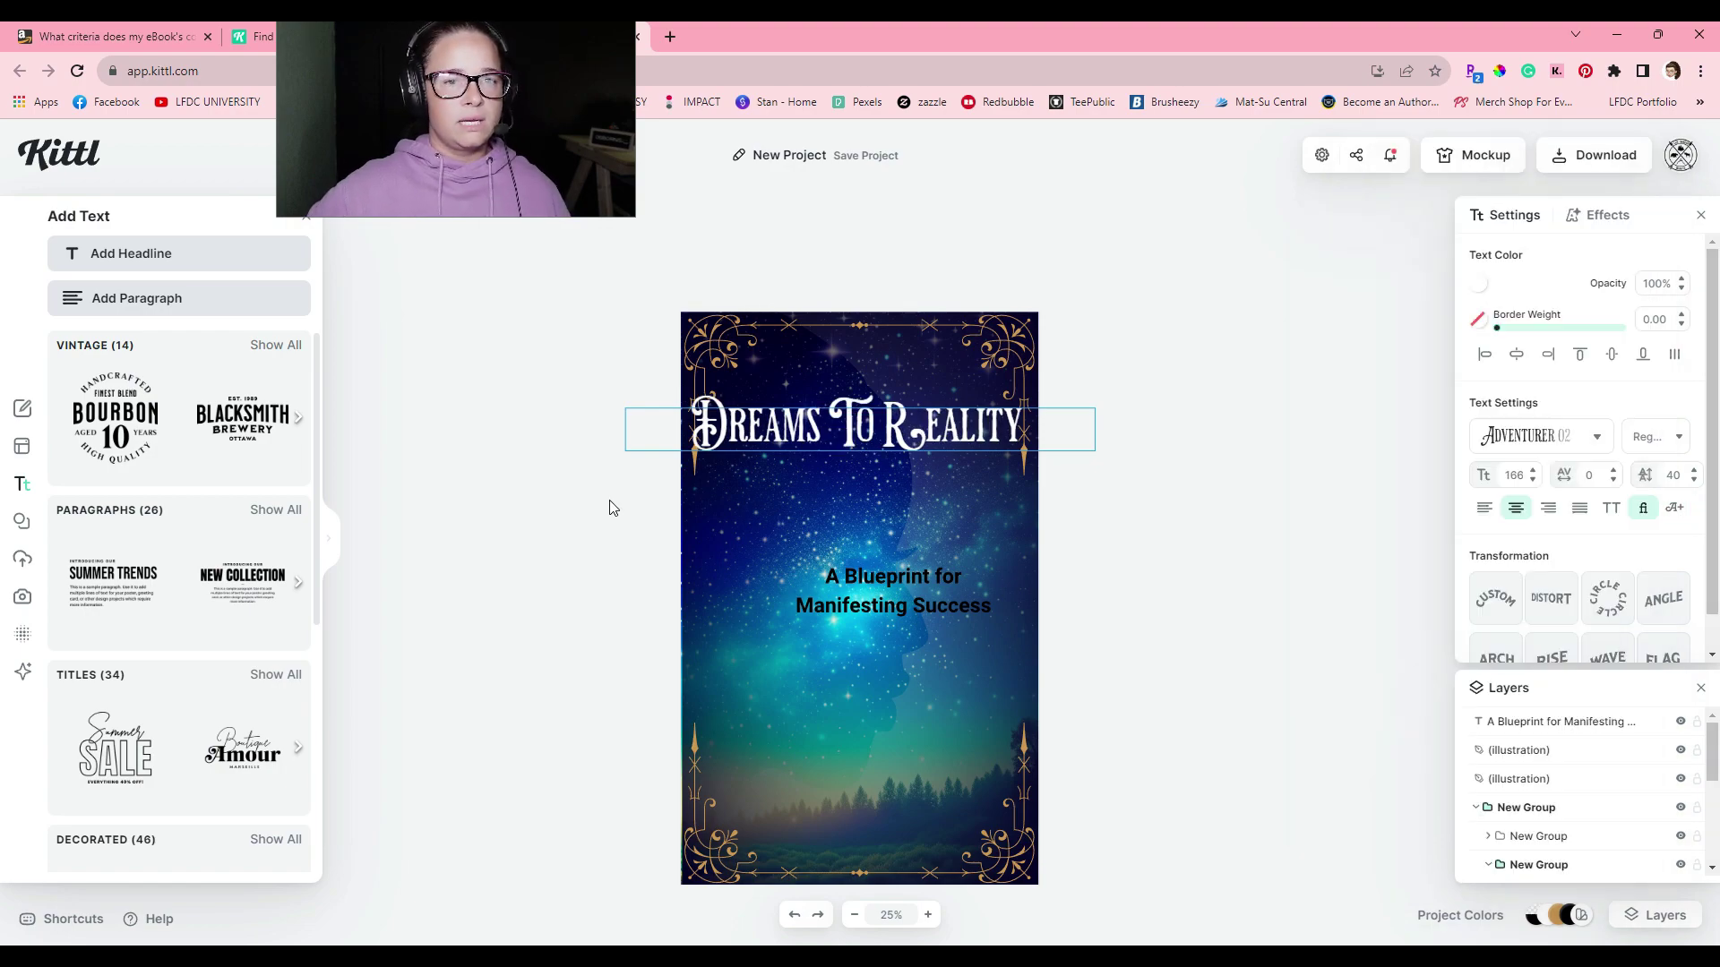
key("Escape")
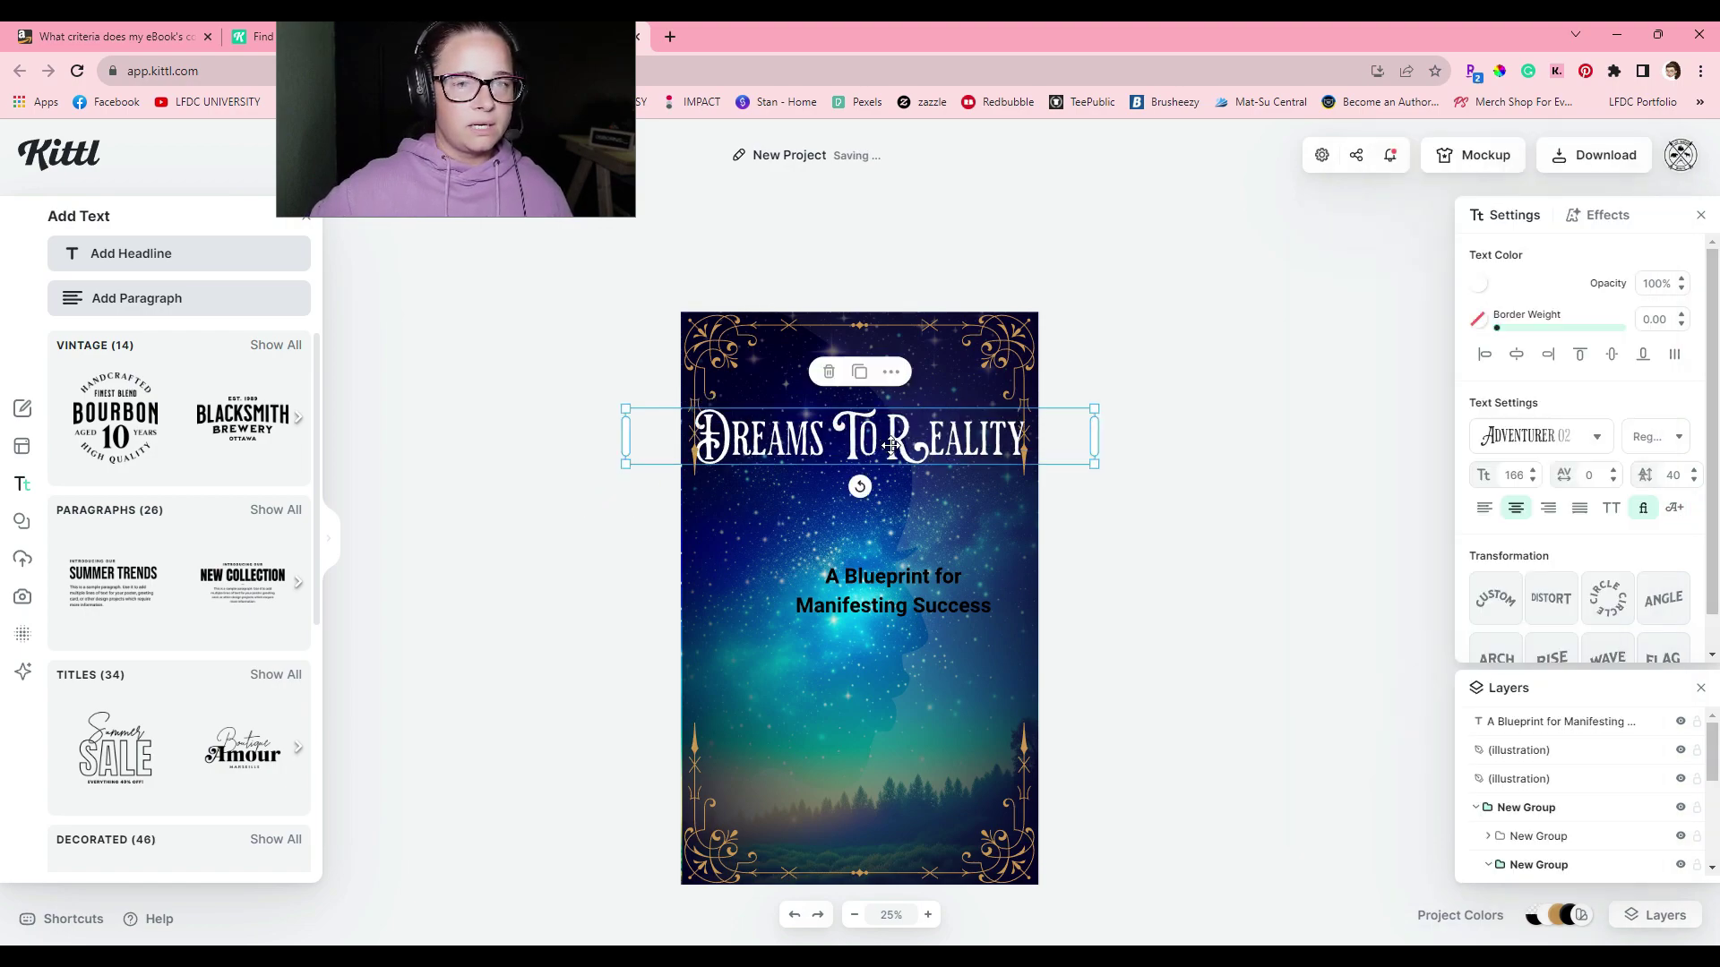
Replace the e of "Reality" with the alternate straight E glyph, trying out the ornate capital E as well.
left_click_drag(891, 445, 890, 432)
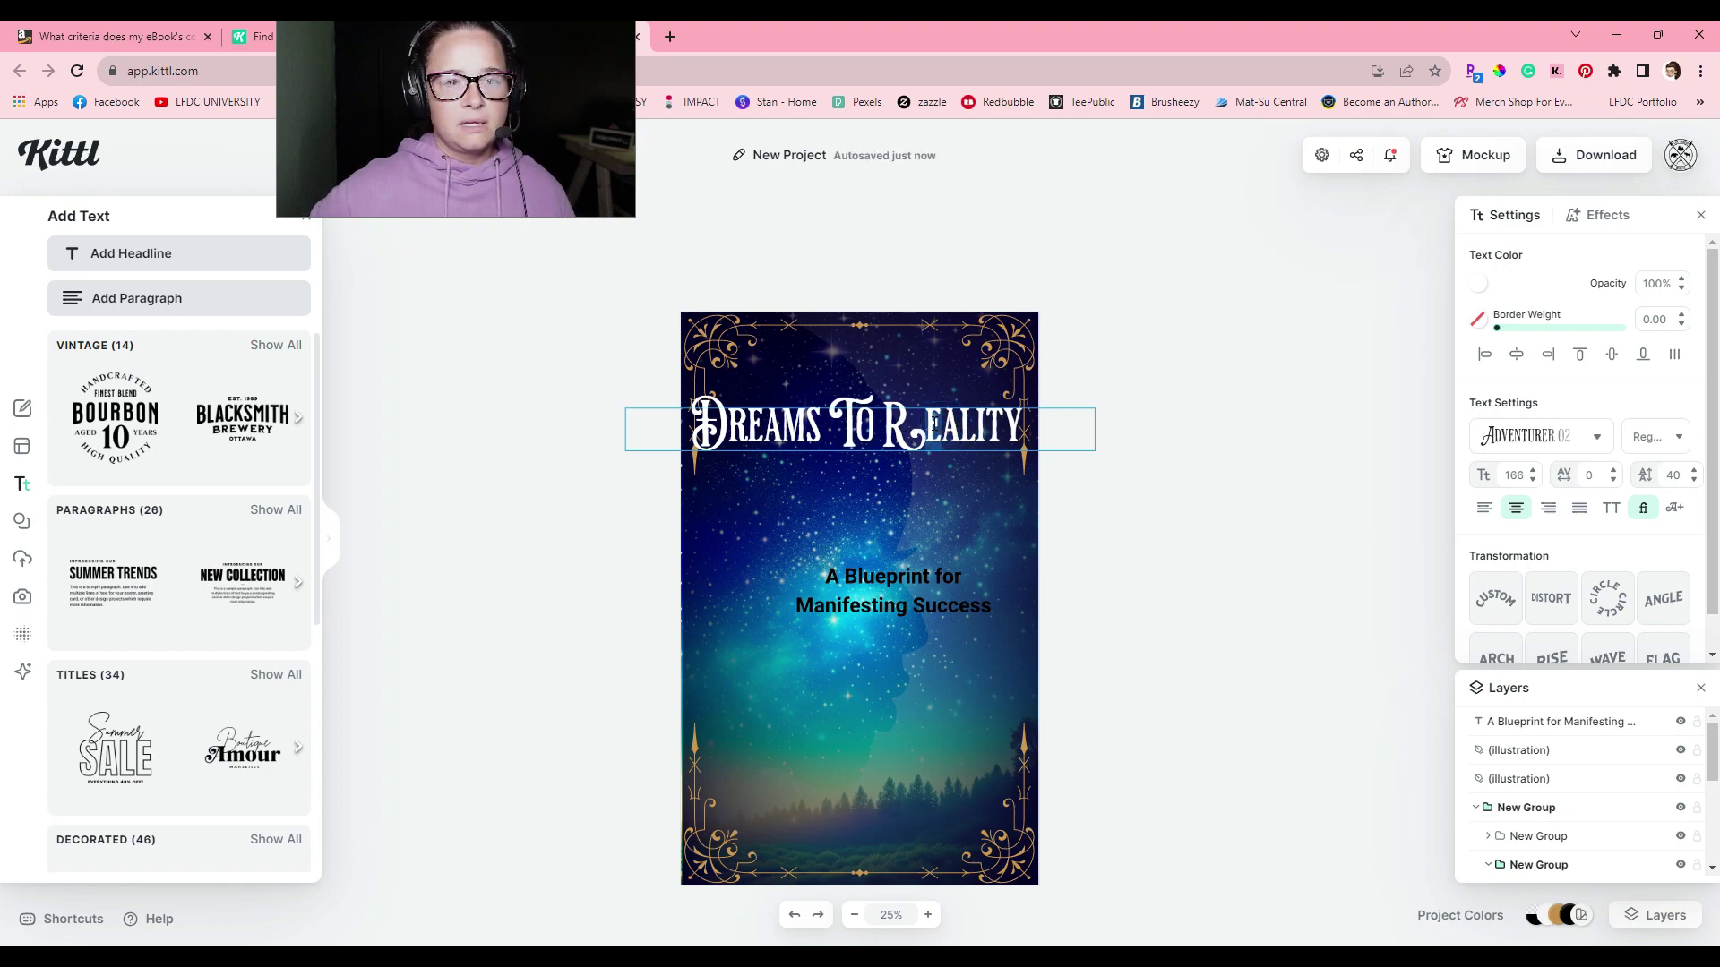
left_click(1674, 507)
left_click(935, 439)
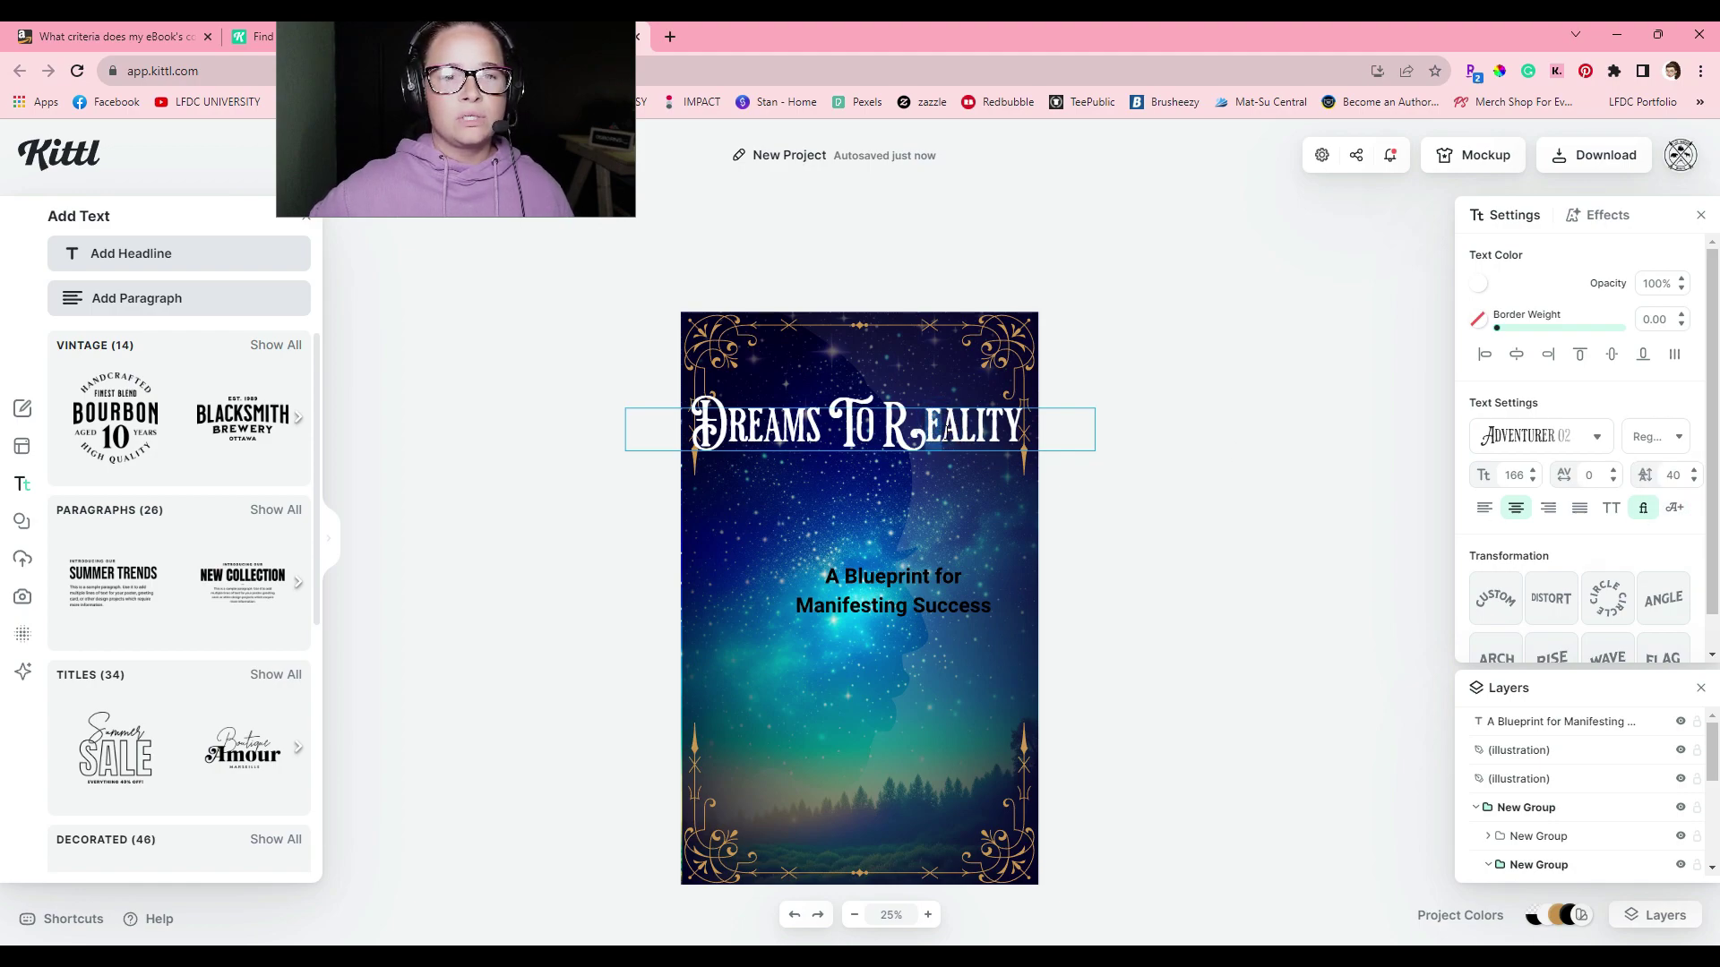
left_click(1681, 510)
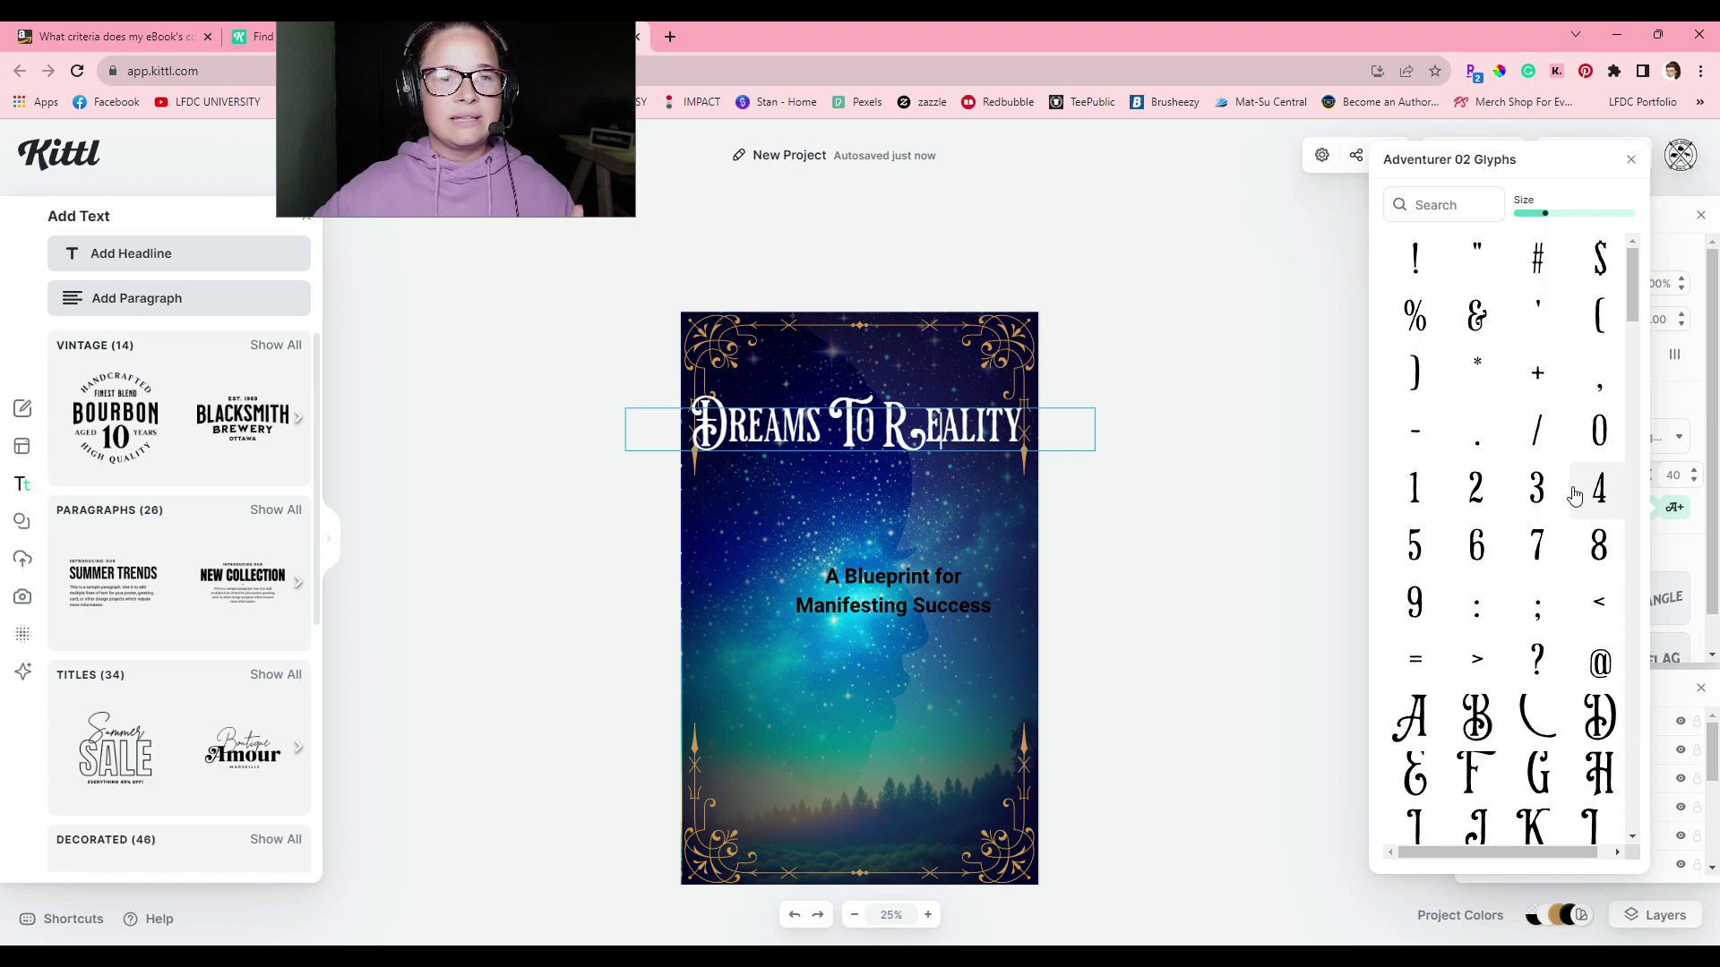
left_click(1452, 207)
left_click(1453, 207)
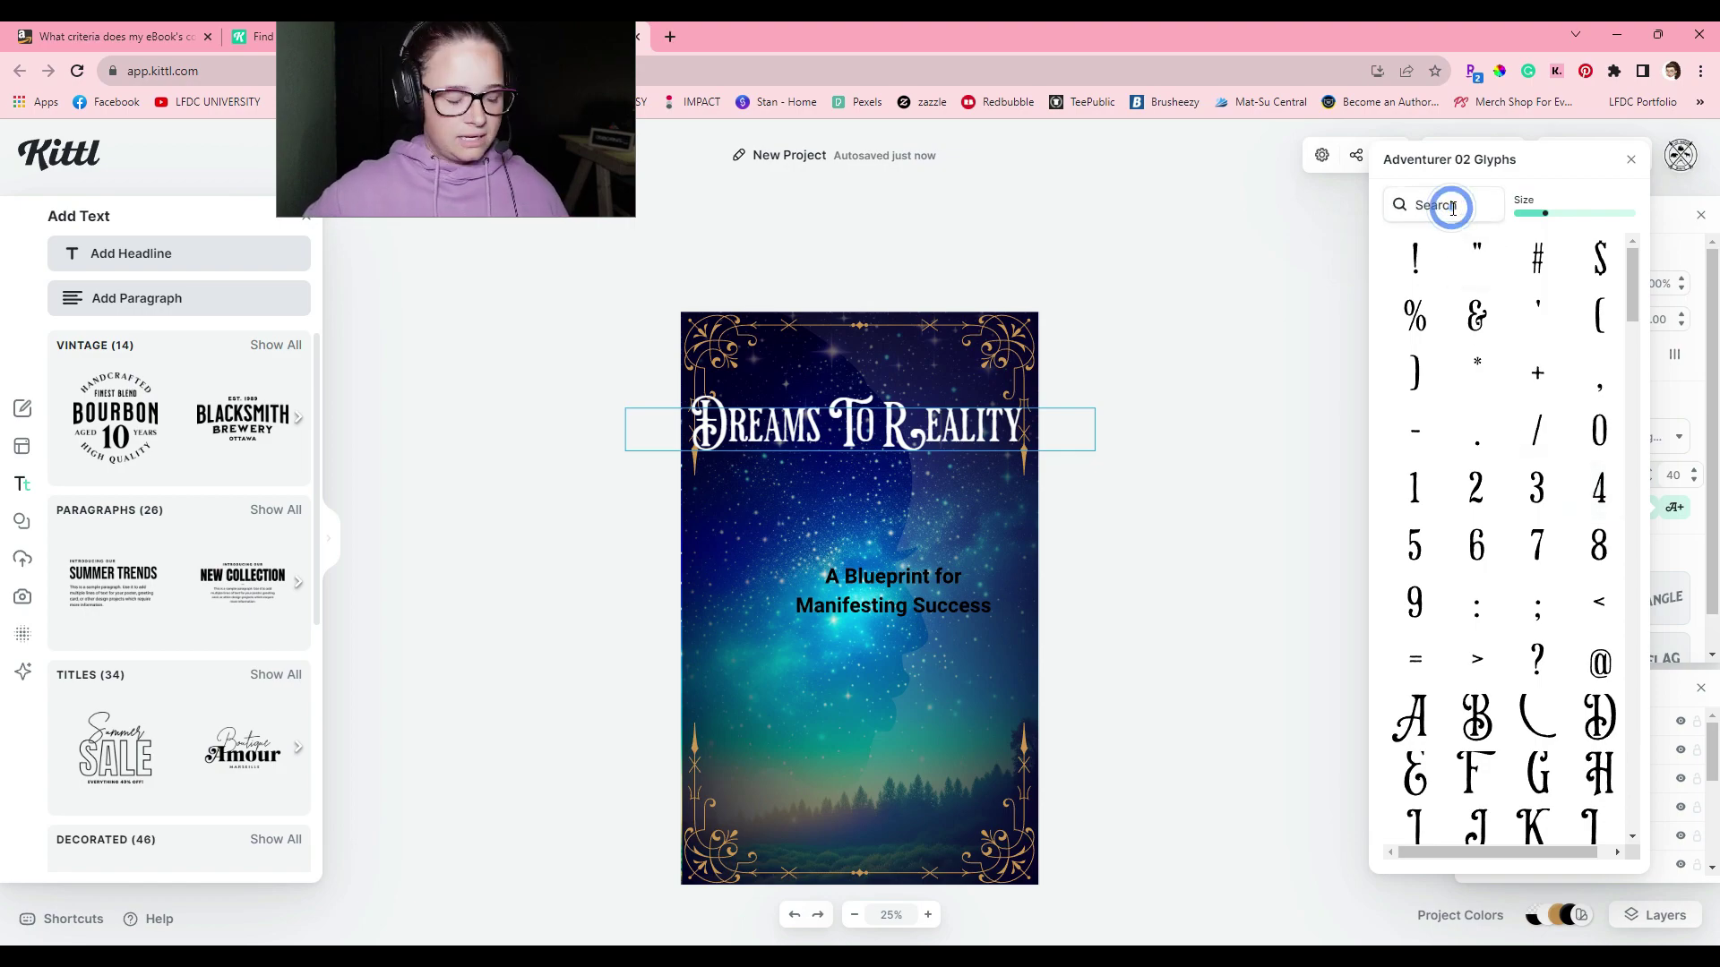
type("E")
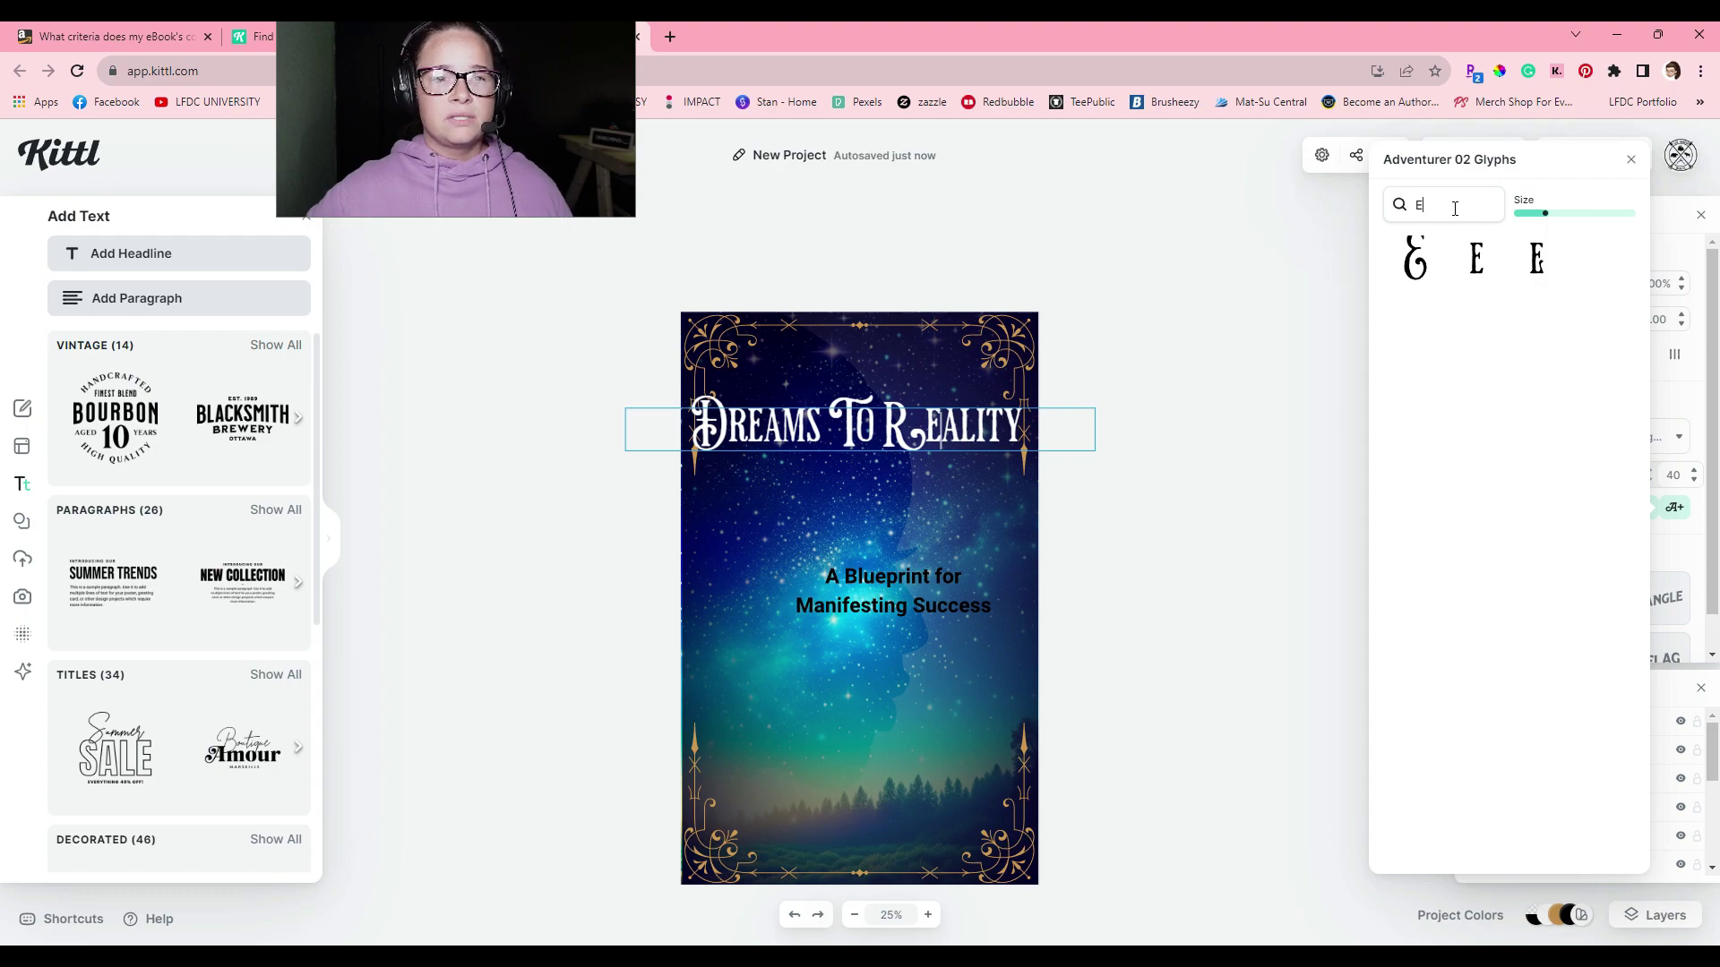
left_click(1534, 269)
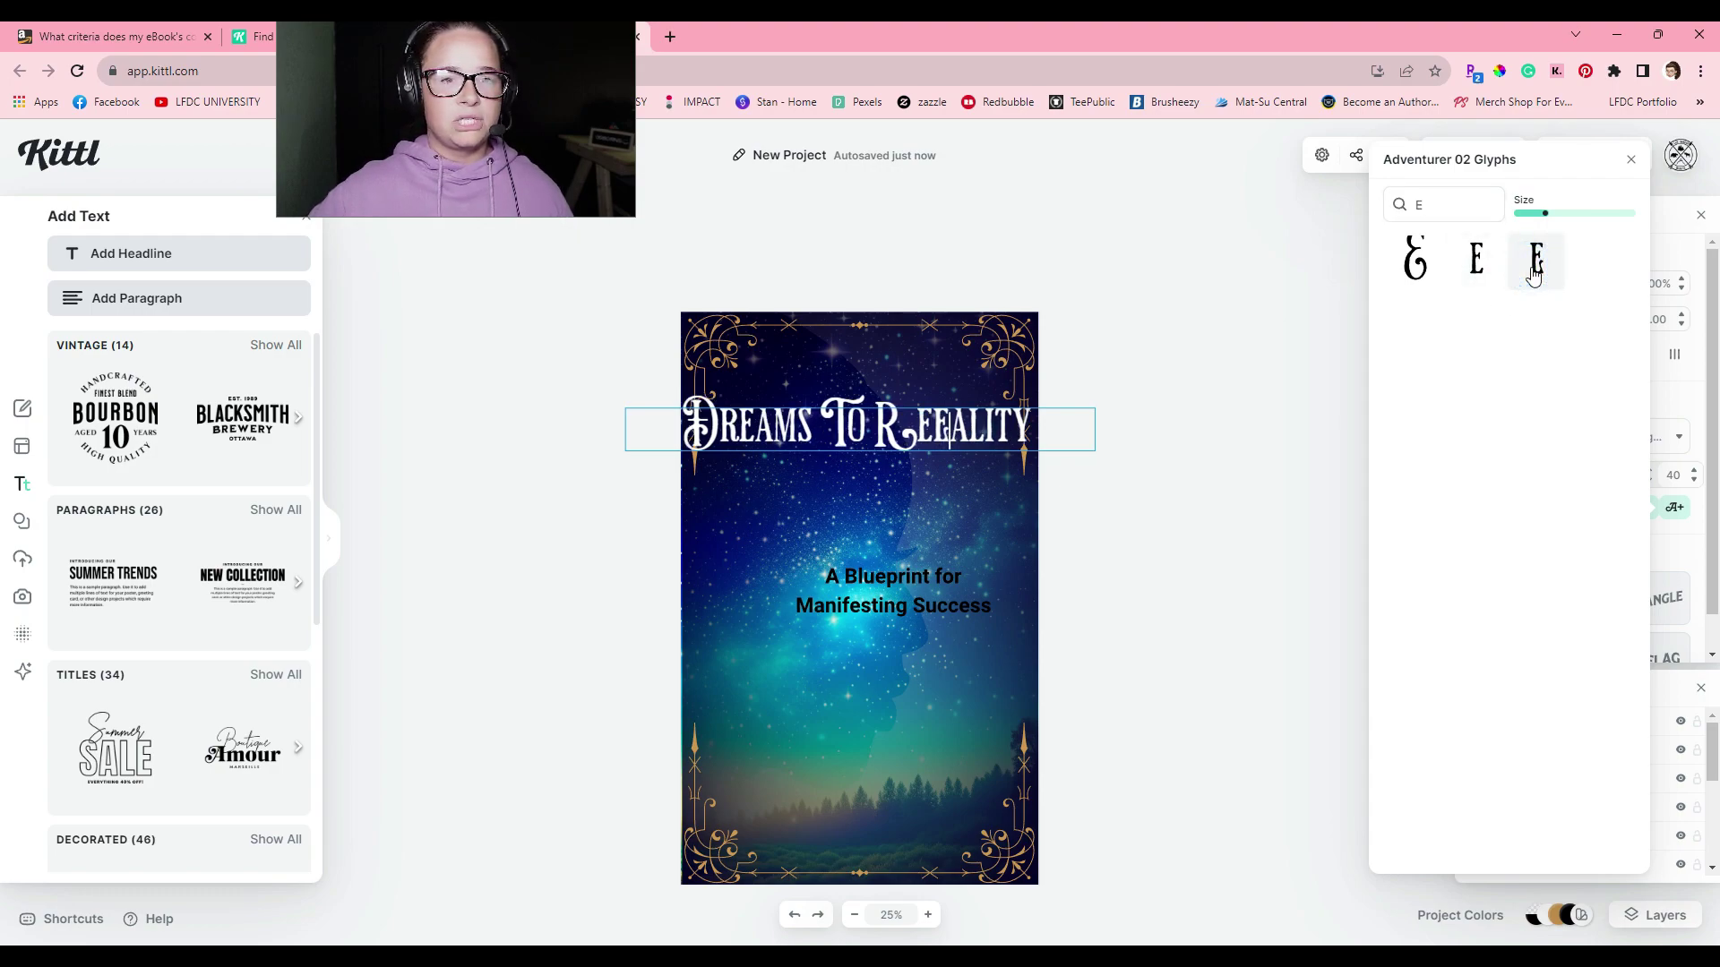
left_click(1426, 279)
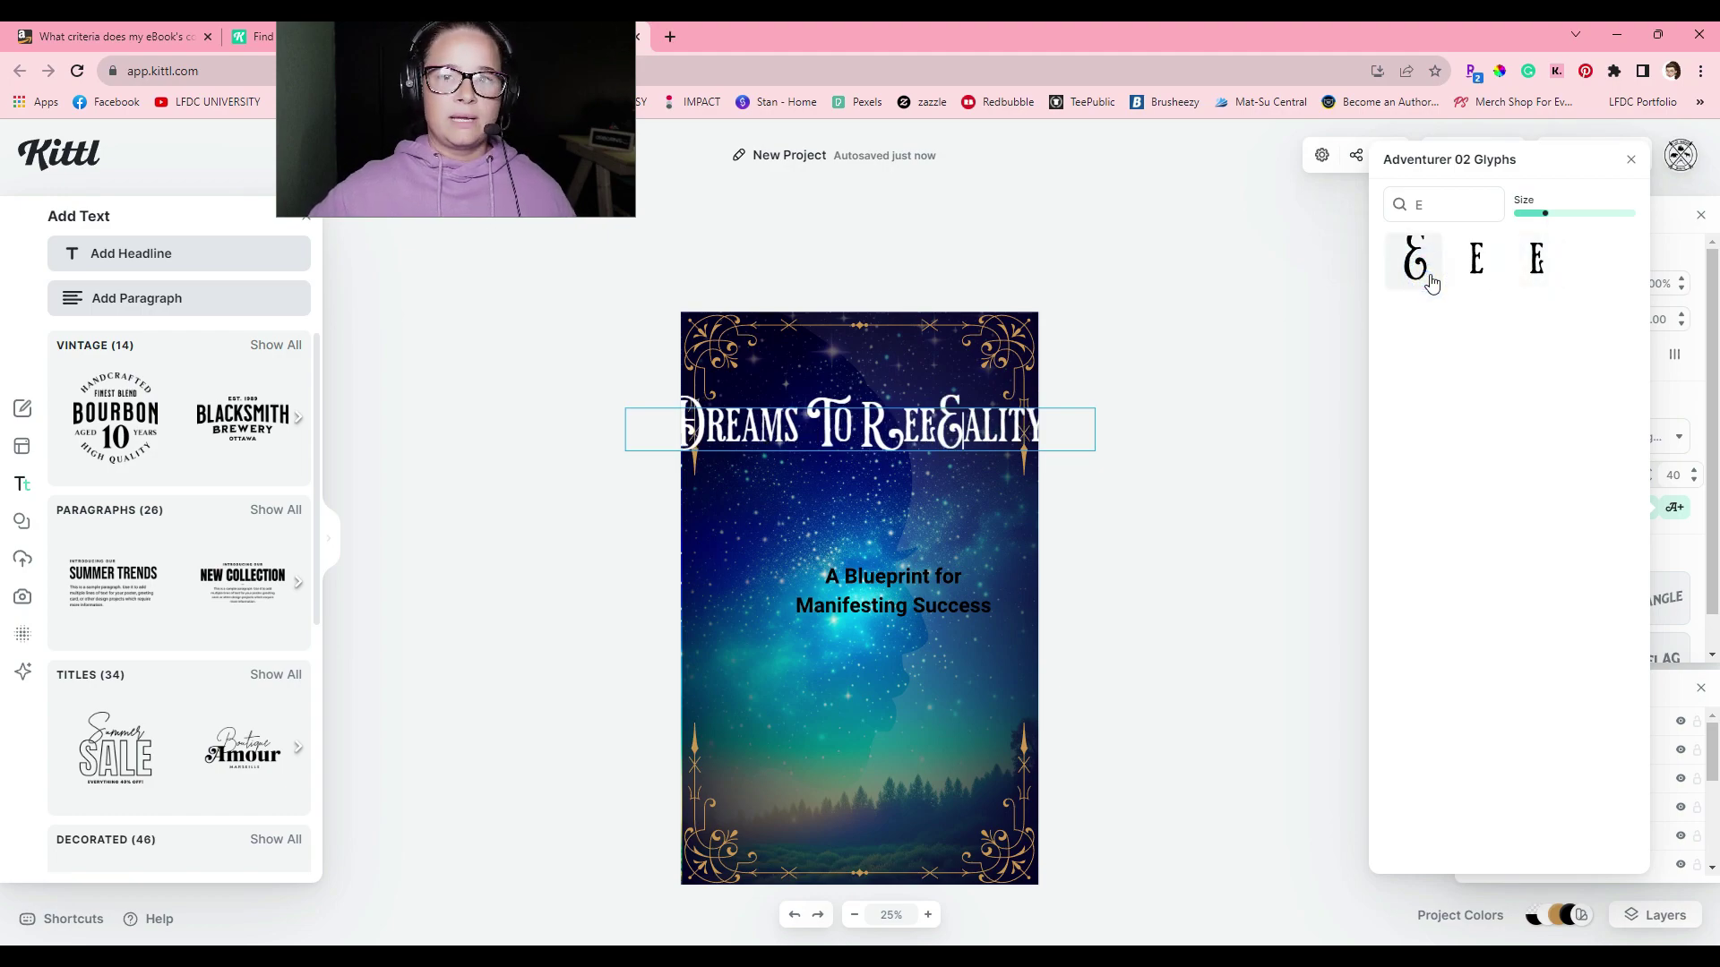
key("BackSpace")
key("BackSpace")
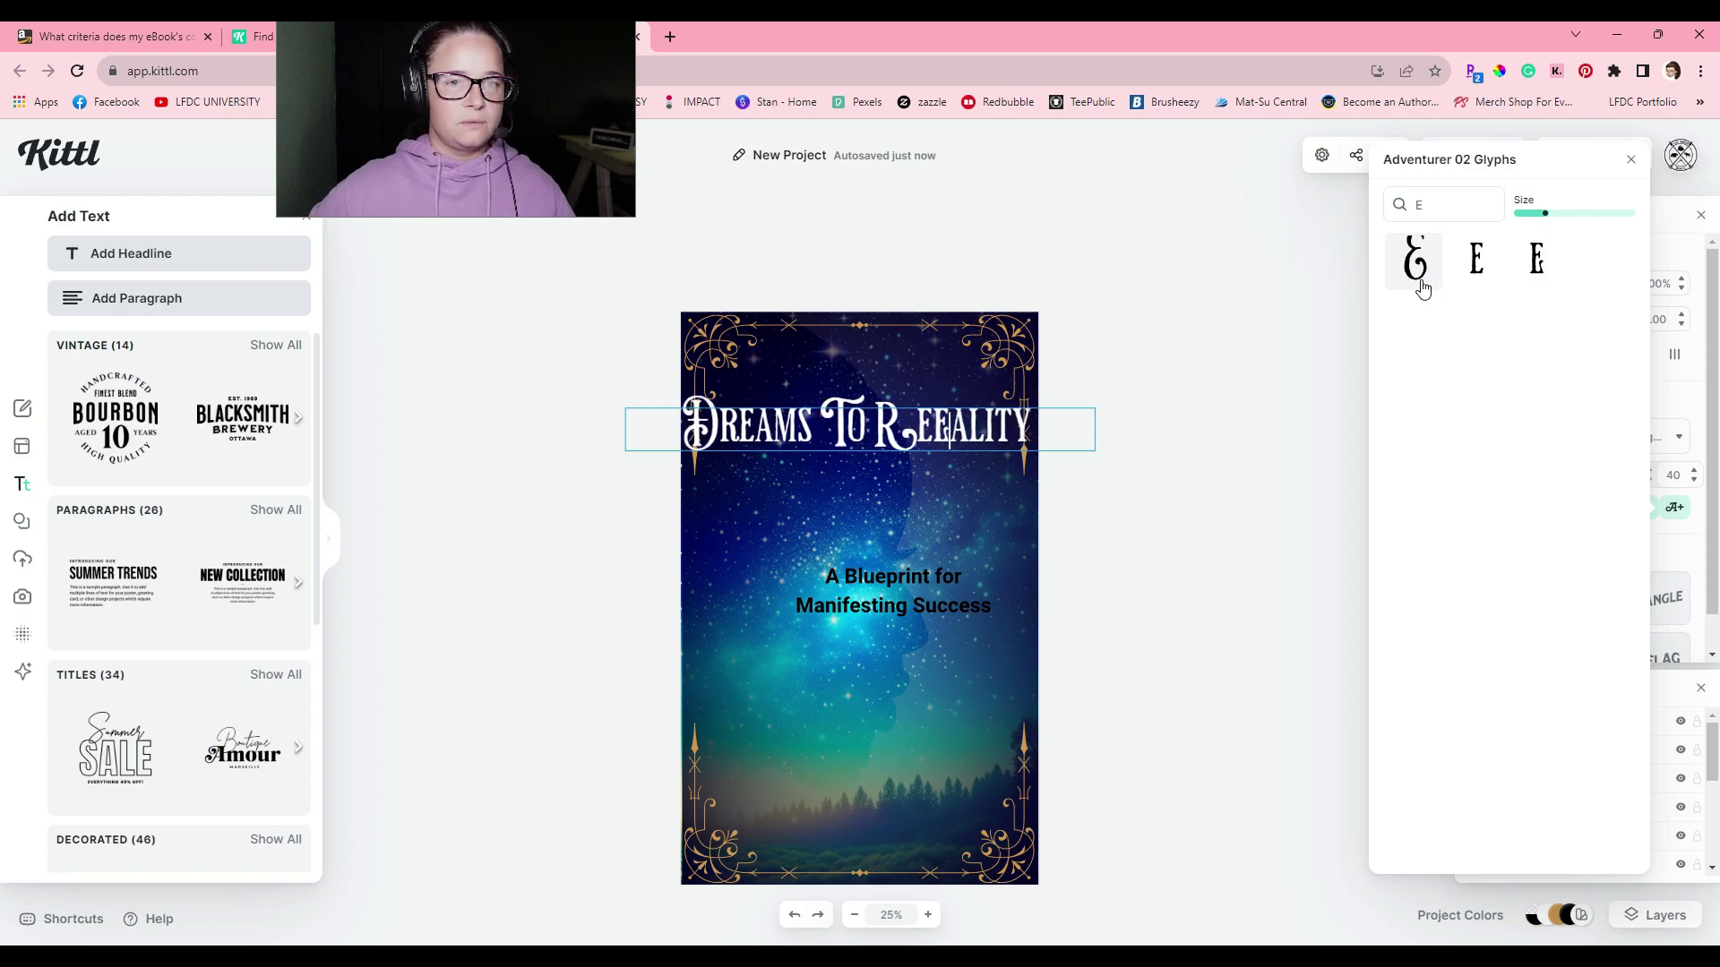
left_click(923, 434)
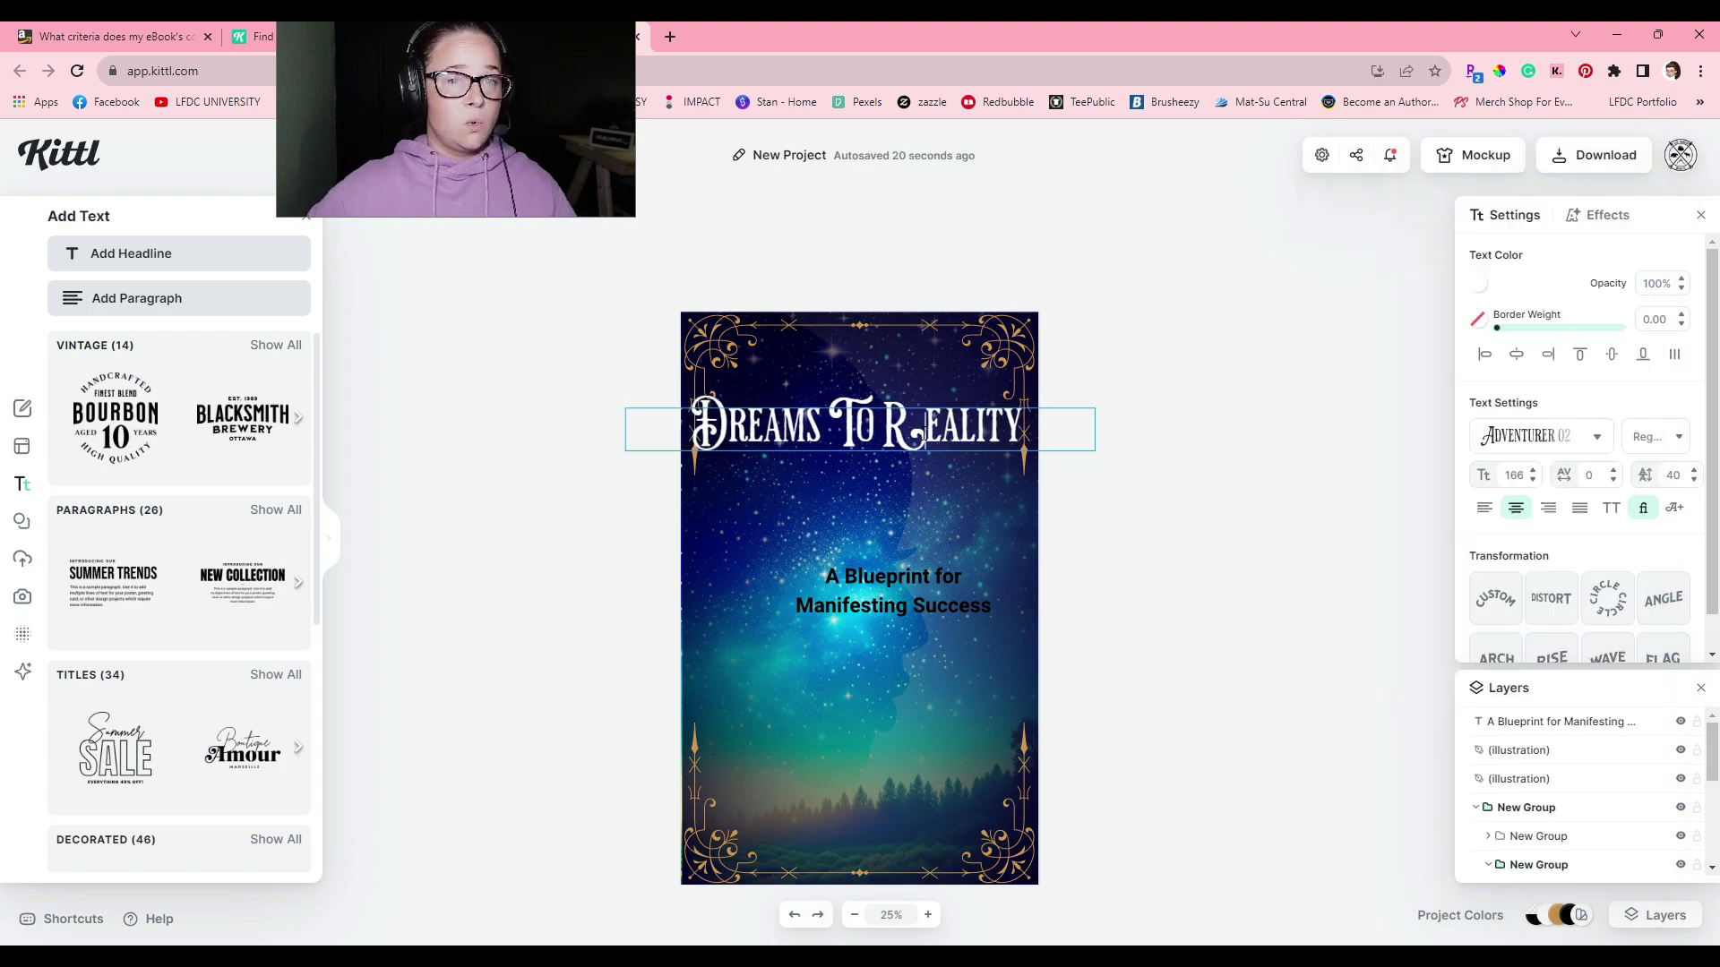
left_click(523, 685)
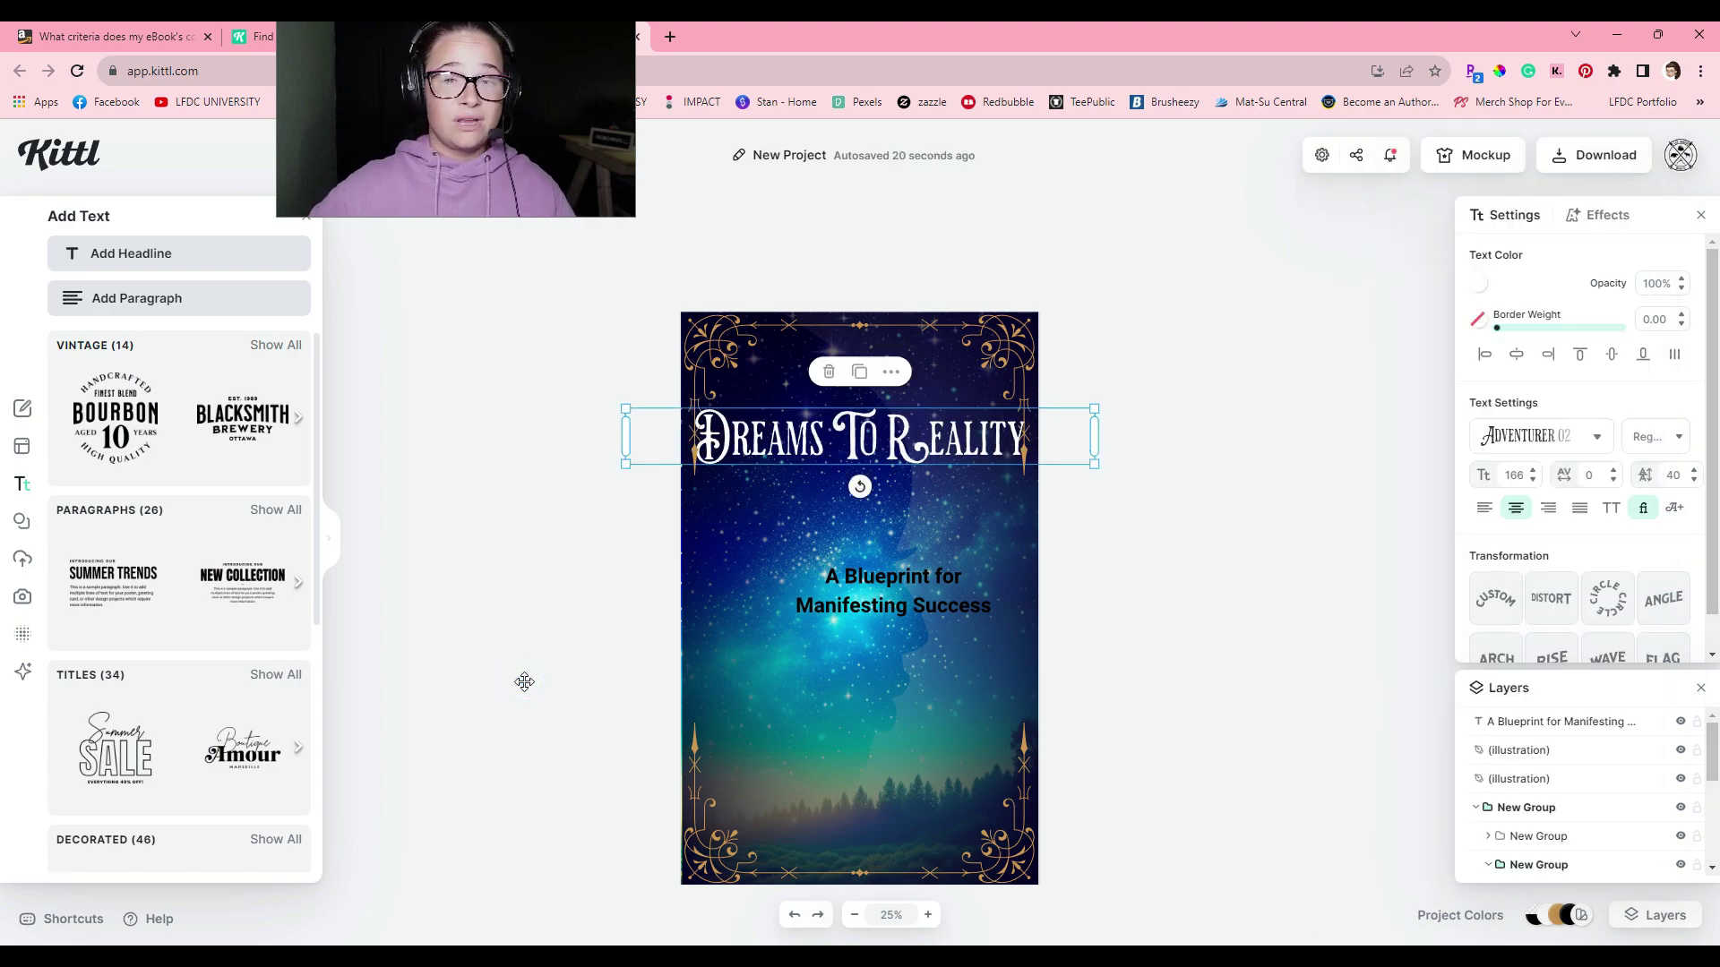
Shift the title slightly up and right, and move the word "Reality" out of it into a separate headline.
left_click_drag(776, 419, 803, 416)
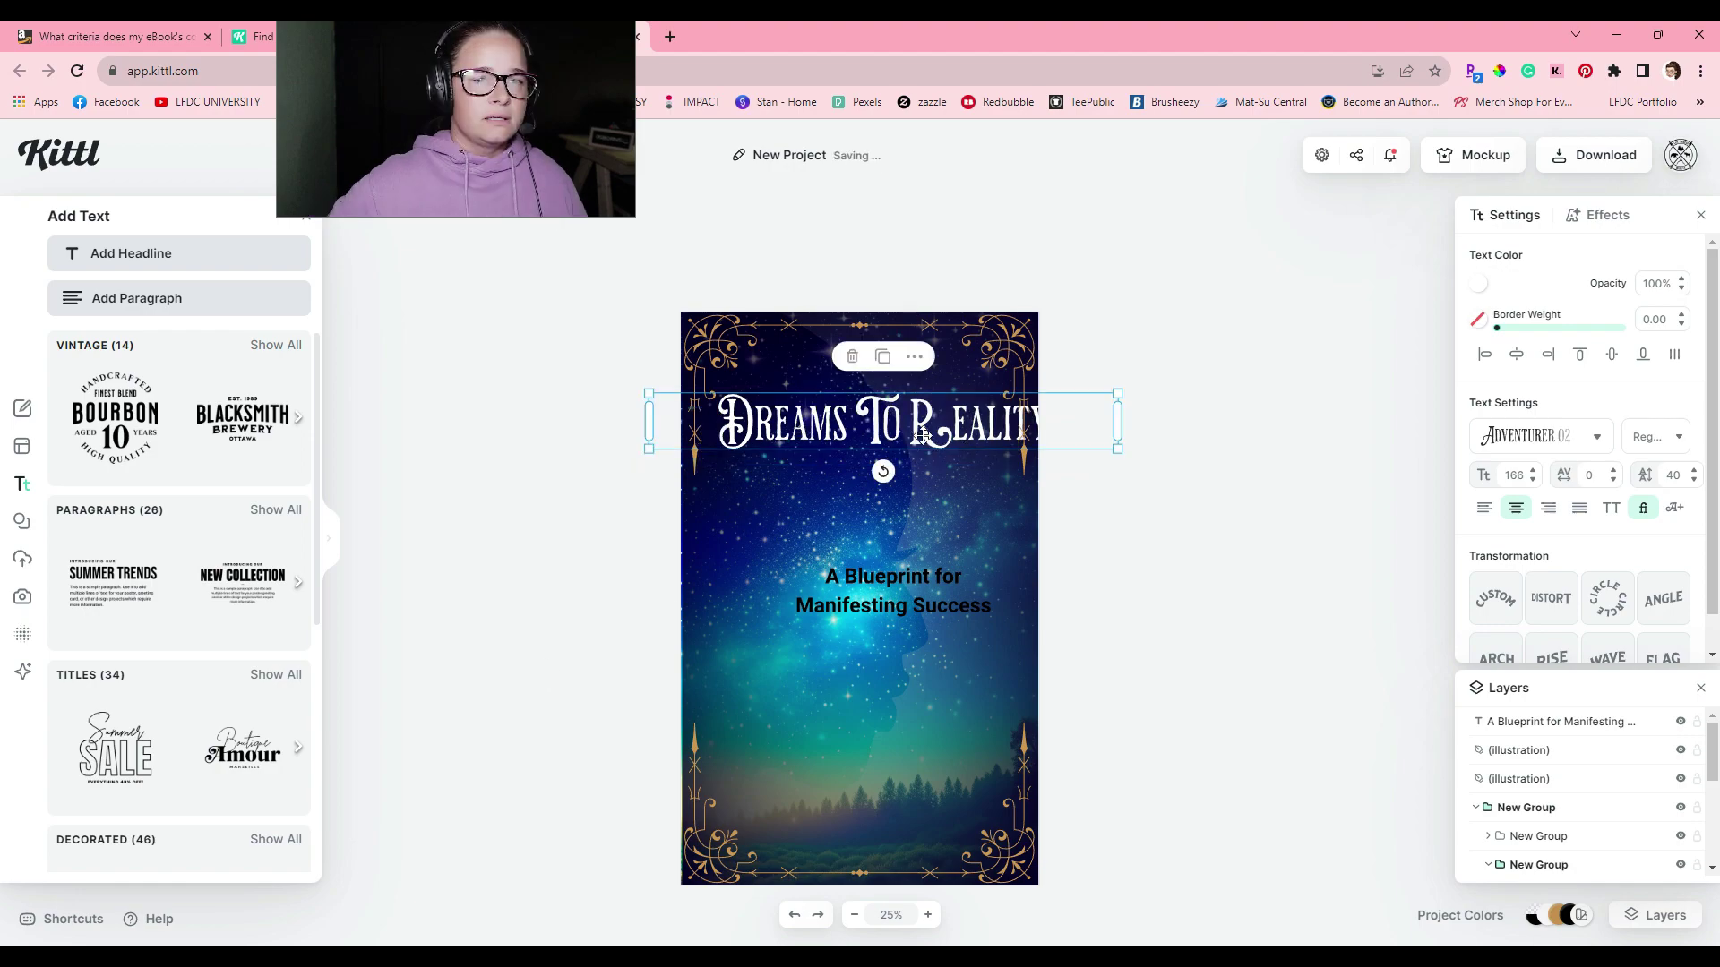
left_click_drag(922, 447, 920, 434)
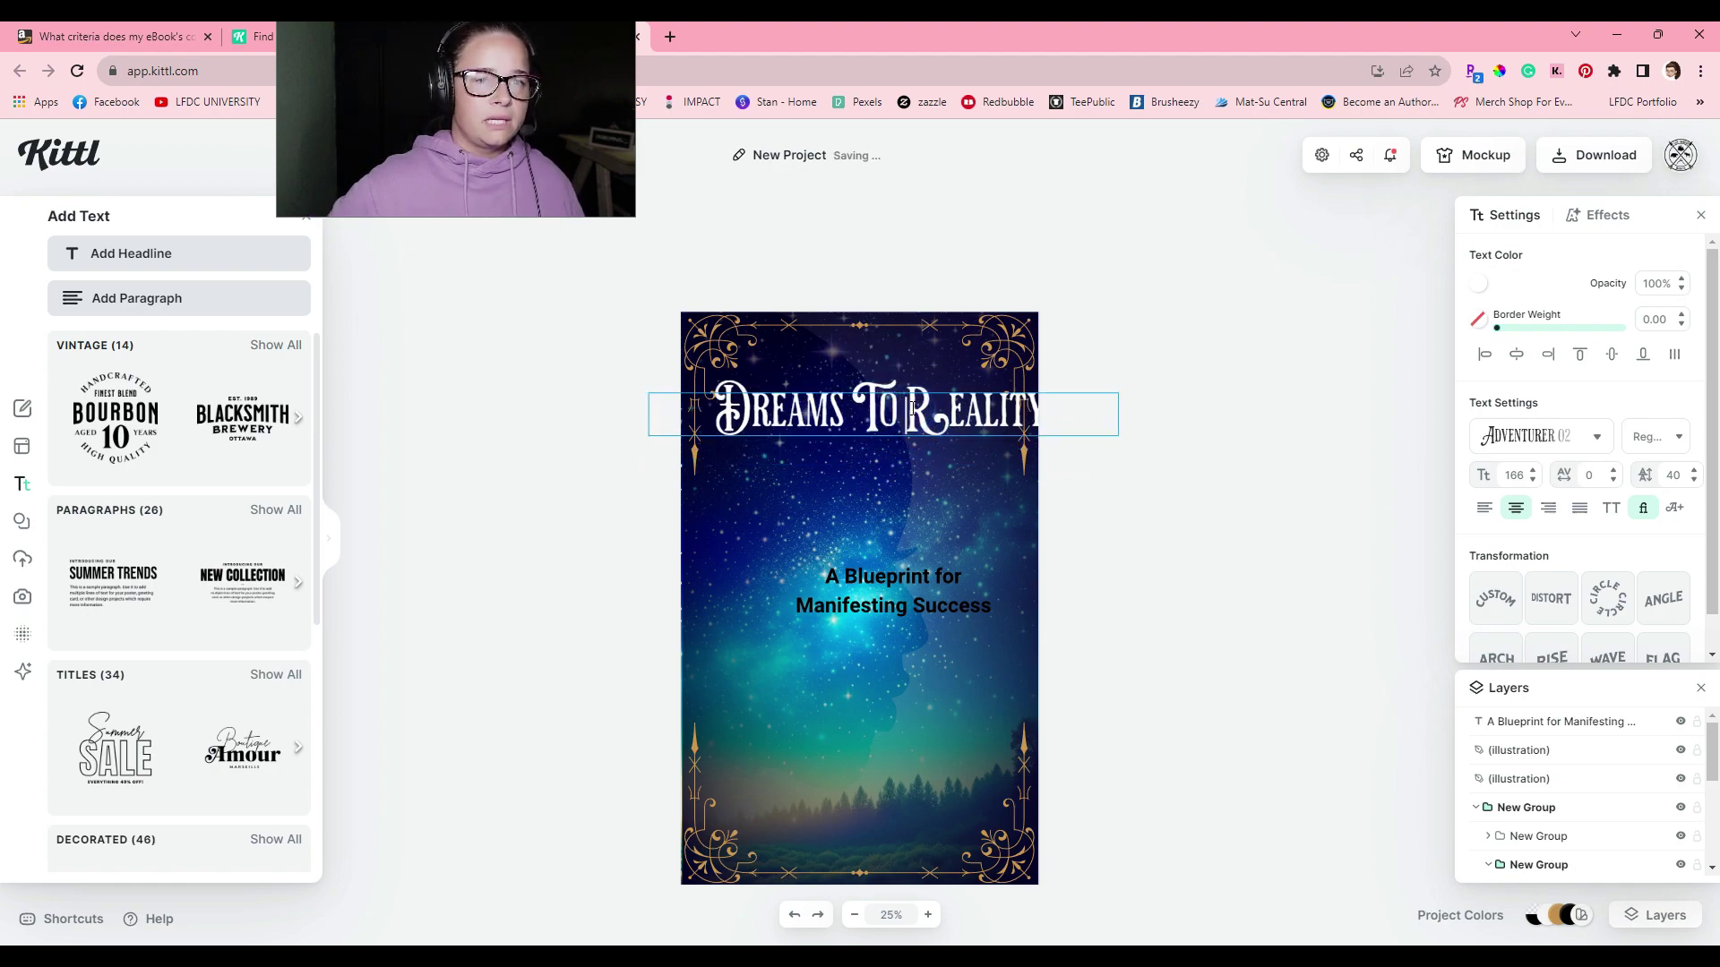
double_click(912, 410)
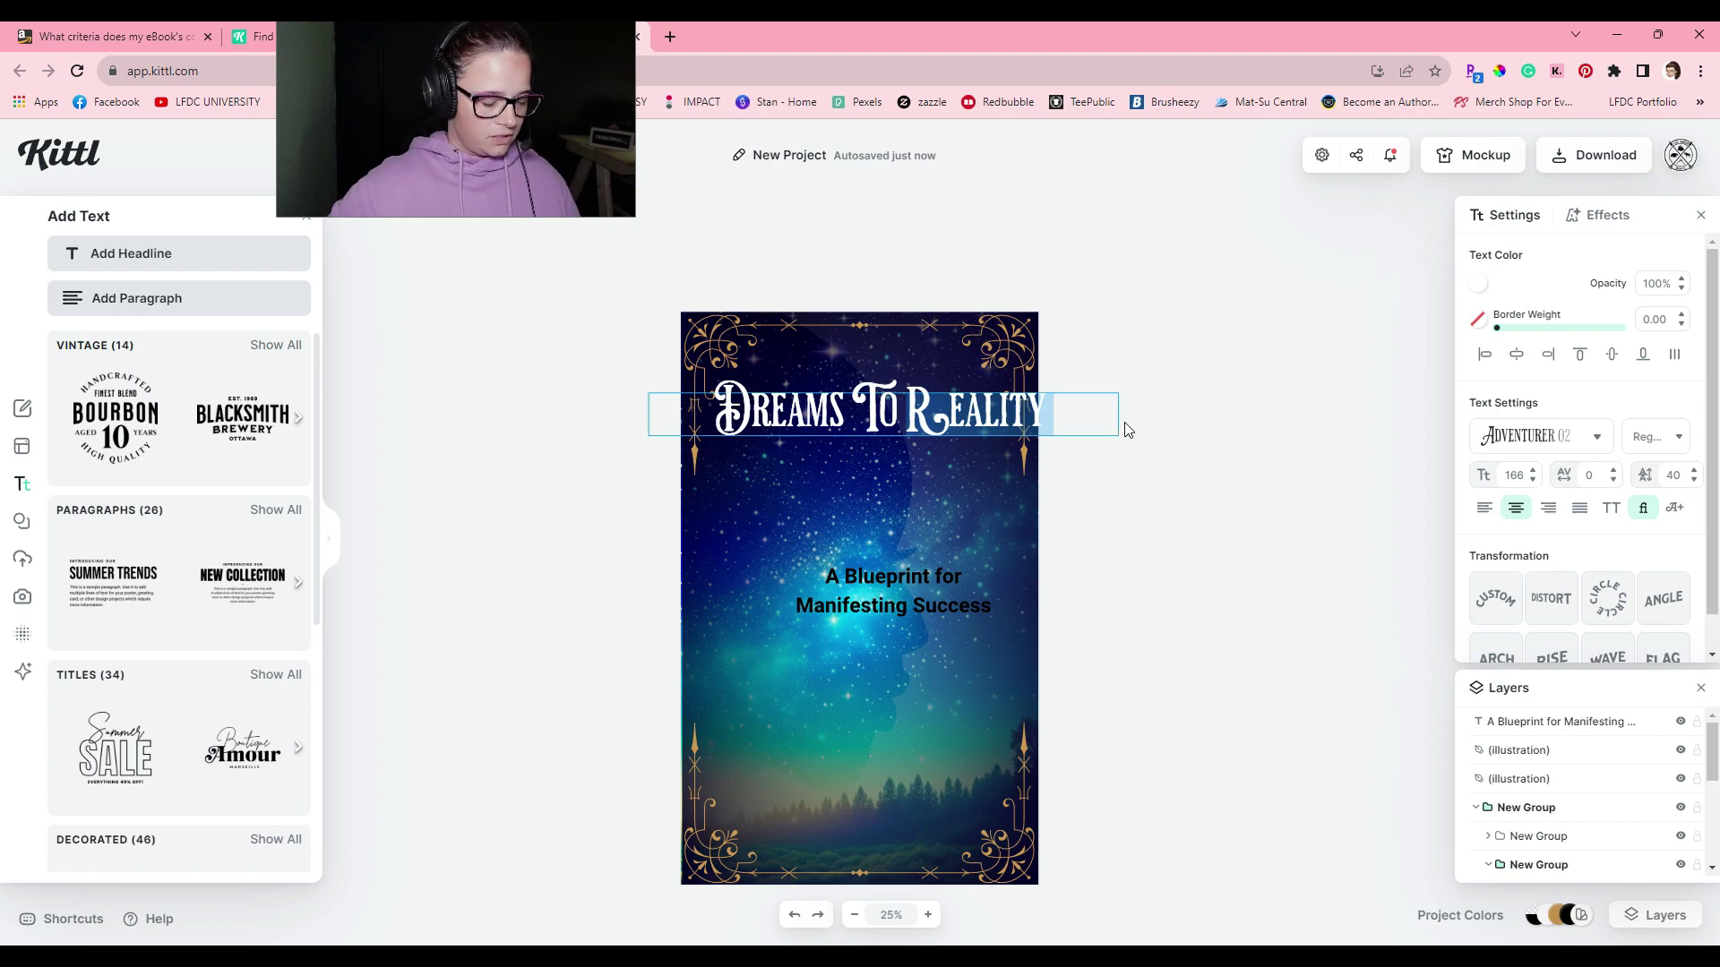
key("BackSpace")
type("Reality")
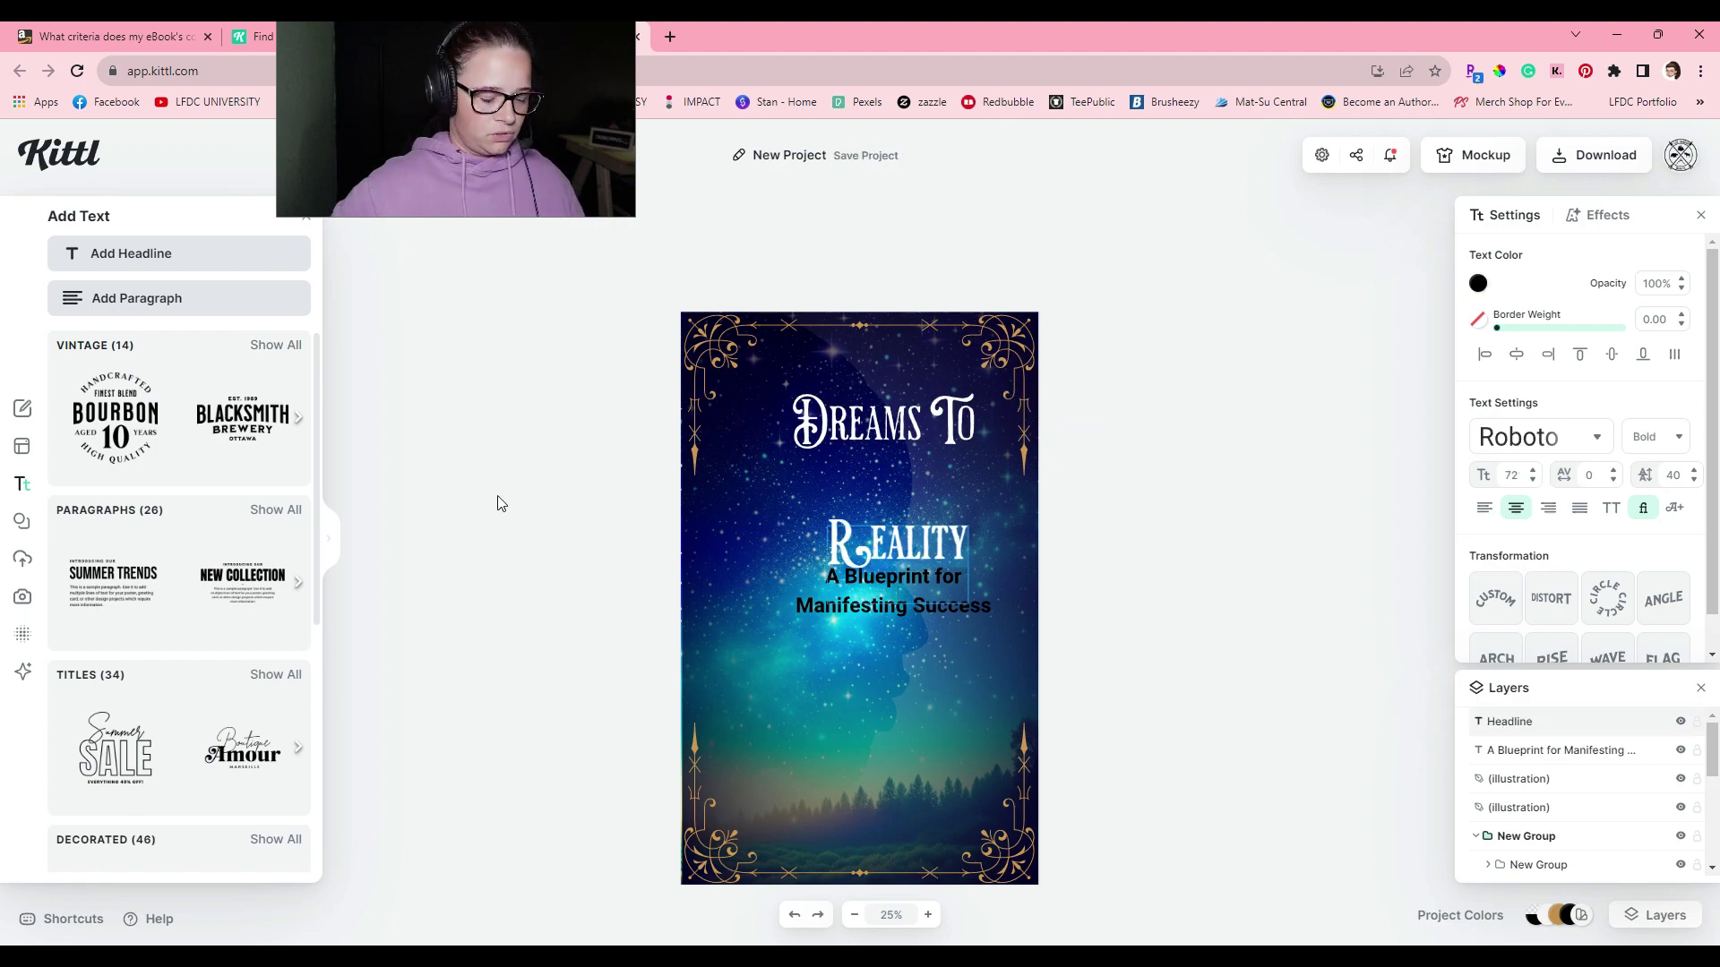
Add another headline reading "eality" and place it just right of the text holding the R.
left_click(146, 253)
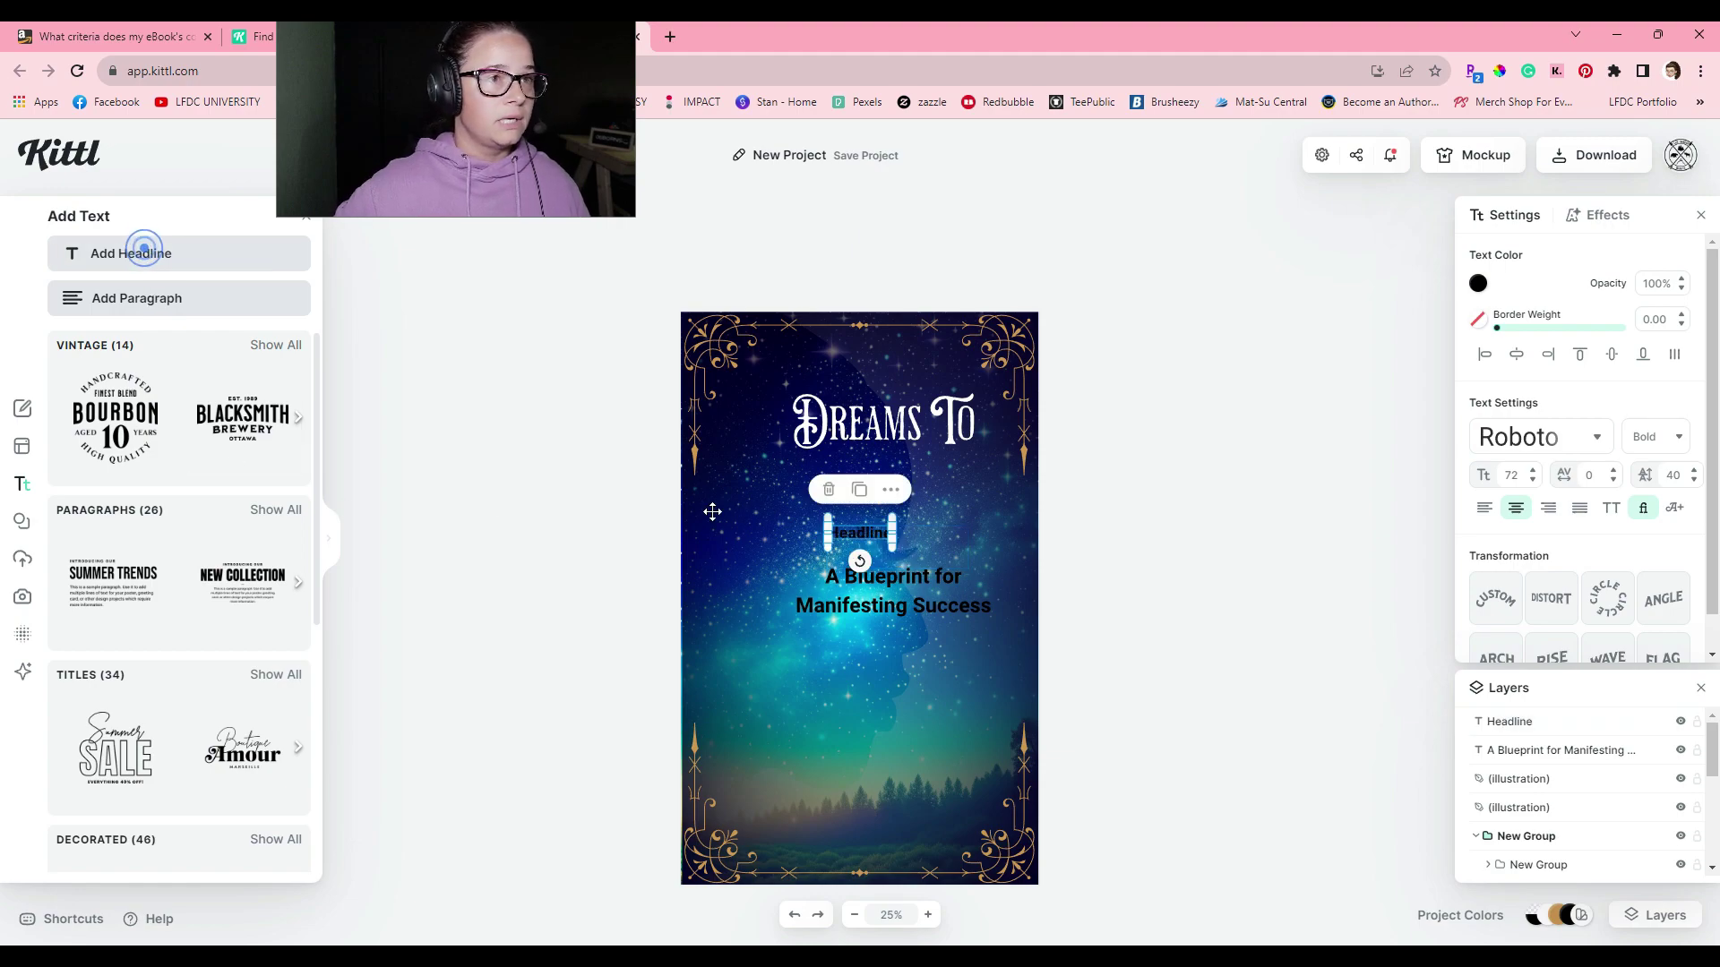
double_click(856, 532)
key("ctrl+v")
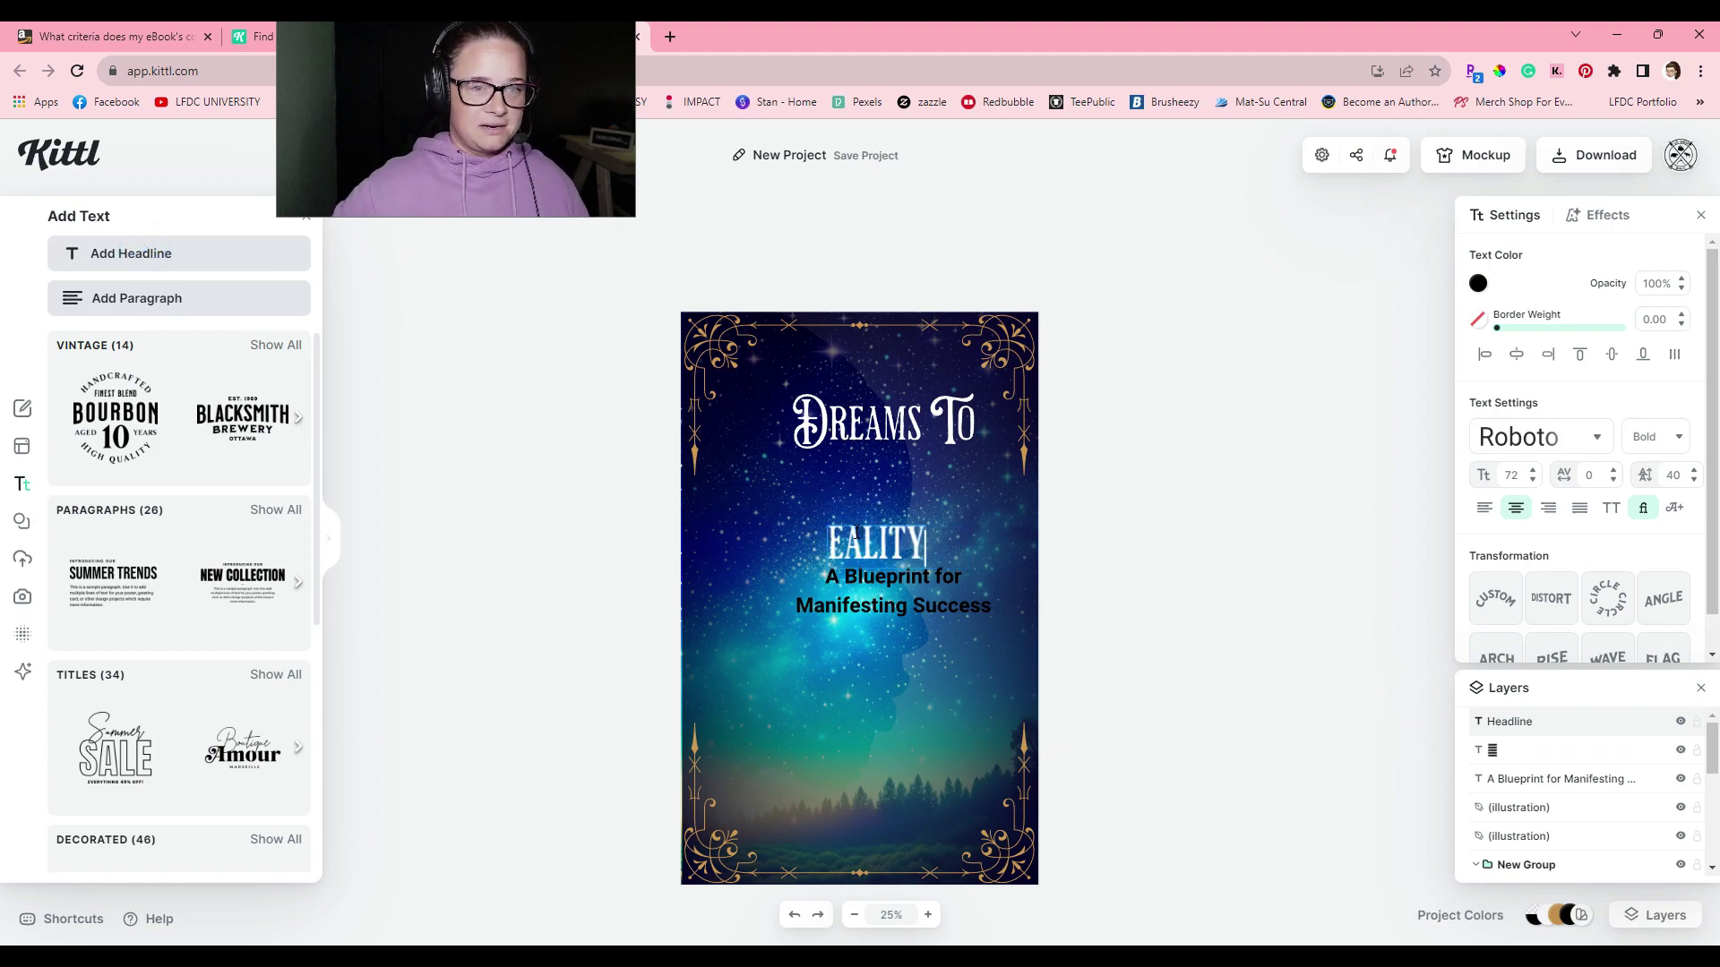
key("Escape")
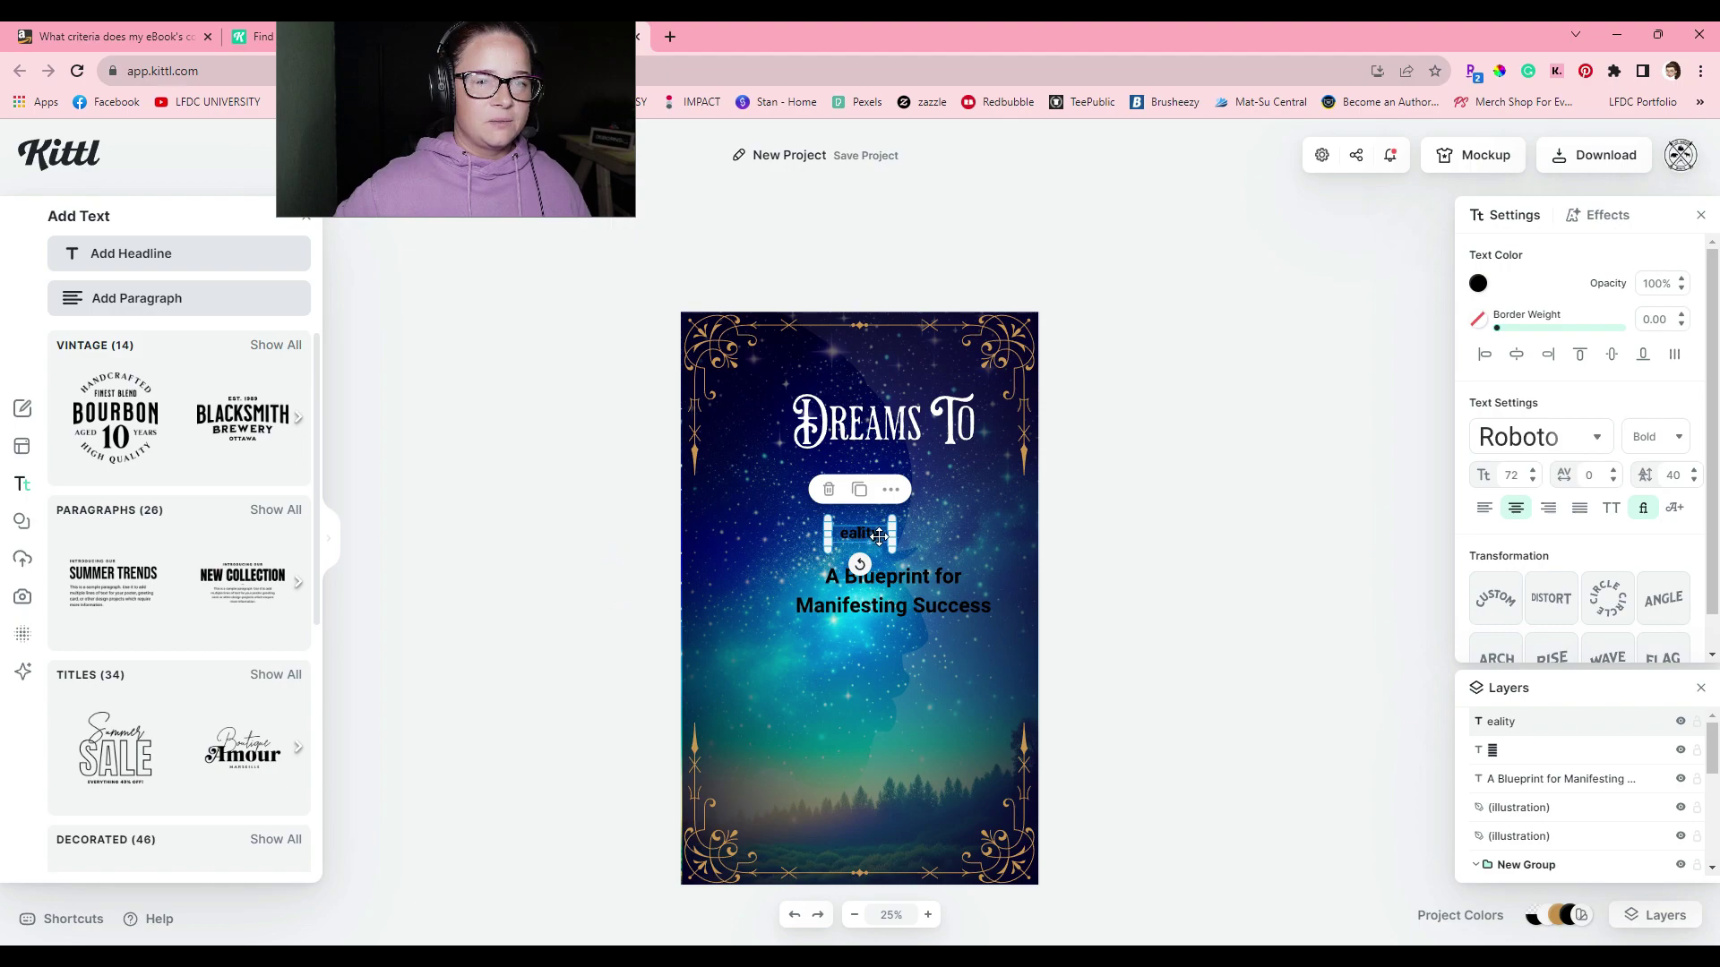
left_click_drag(878, 536, 932, 535)
left_click(858, 534)
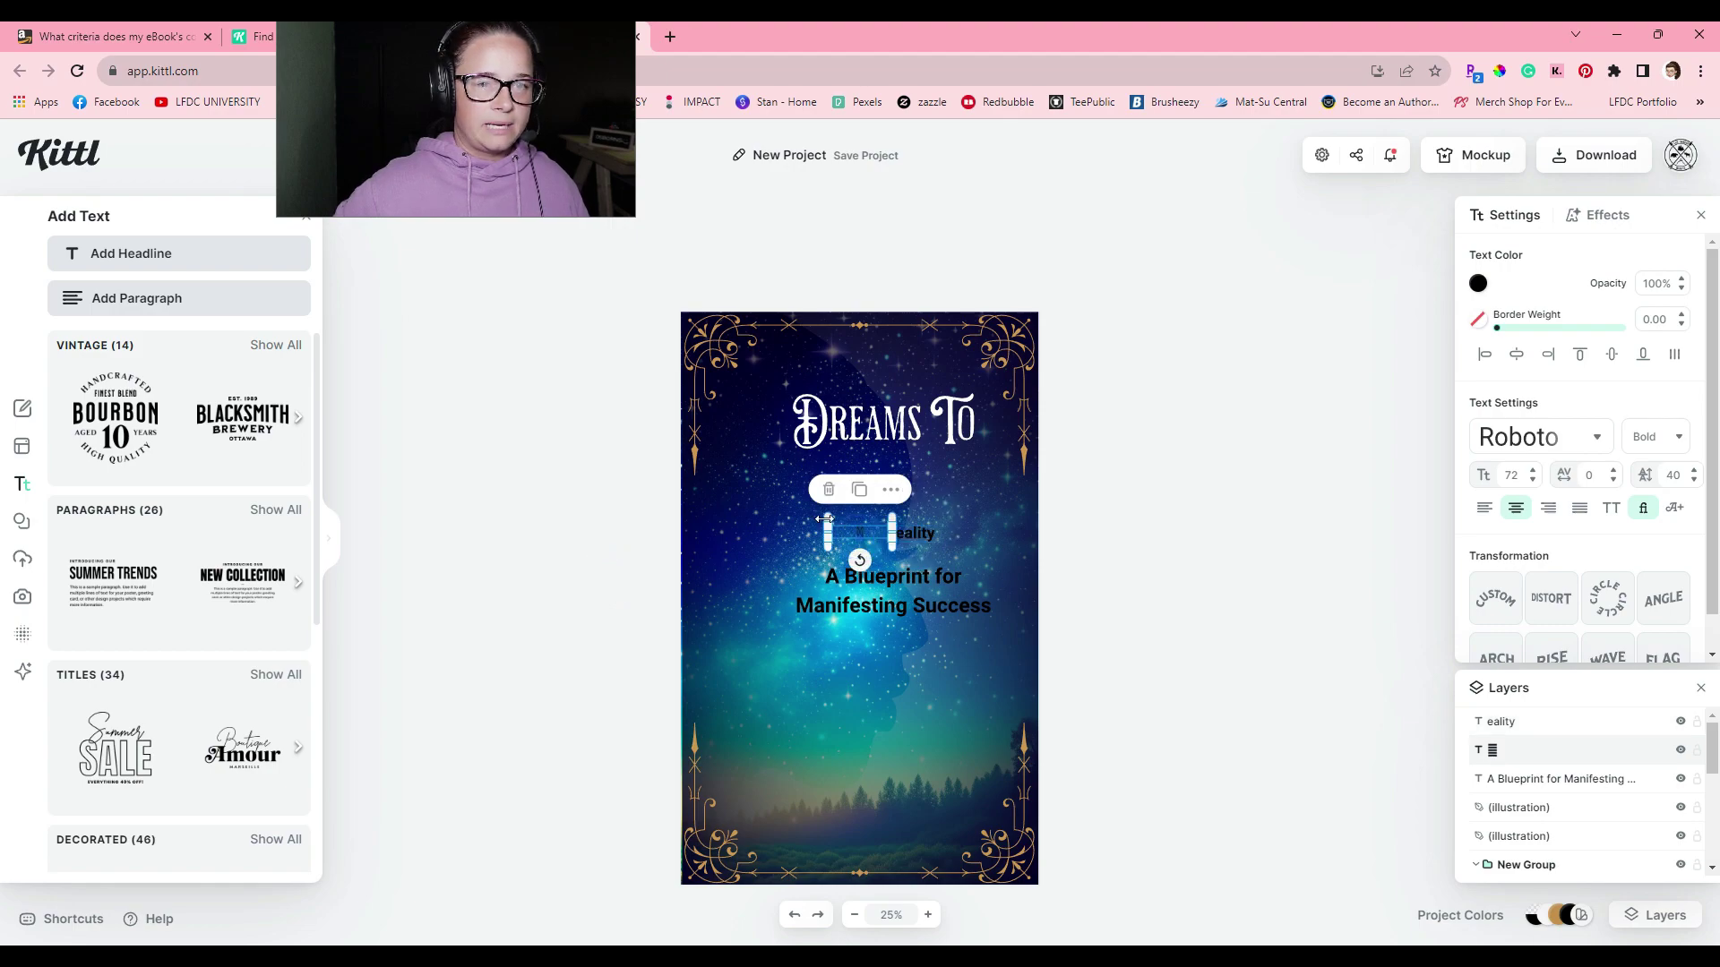
key("ctrl+z")
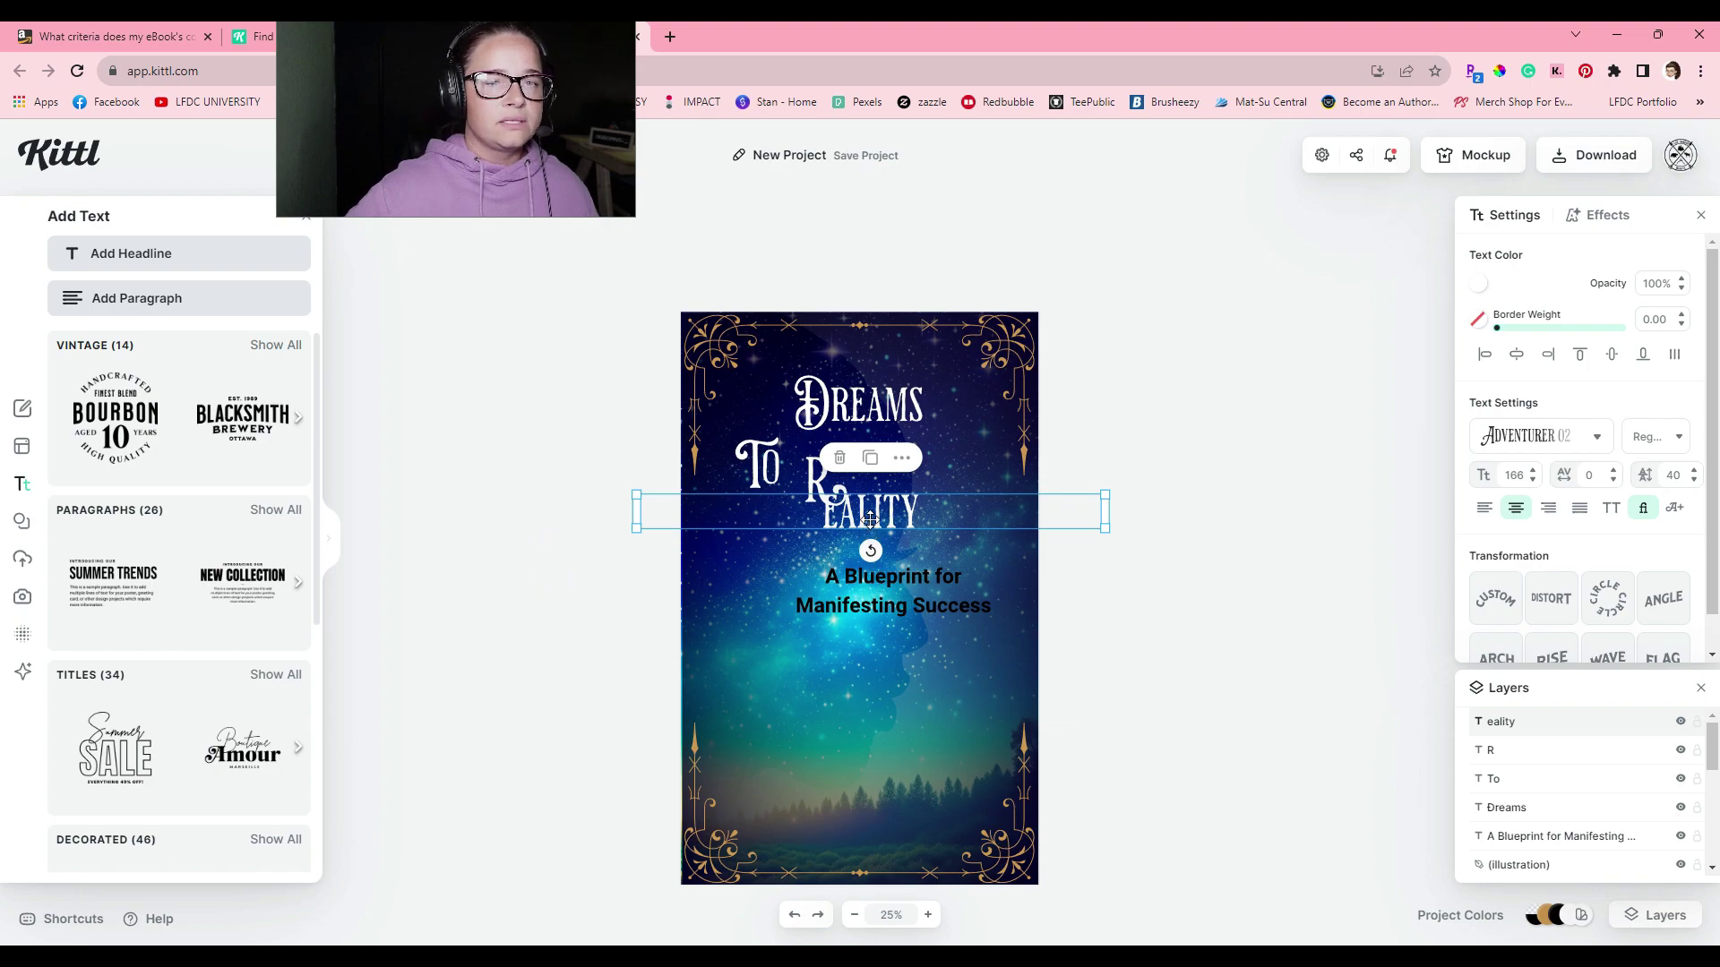
Move the "eality" text up beneath "Dreams" and apply the Distort transformation to the separate R.
left_click_drag(870, 520, 918, 450)
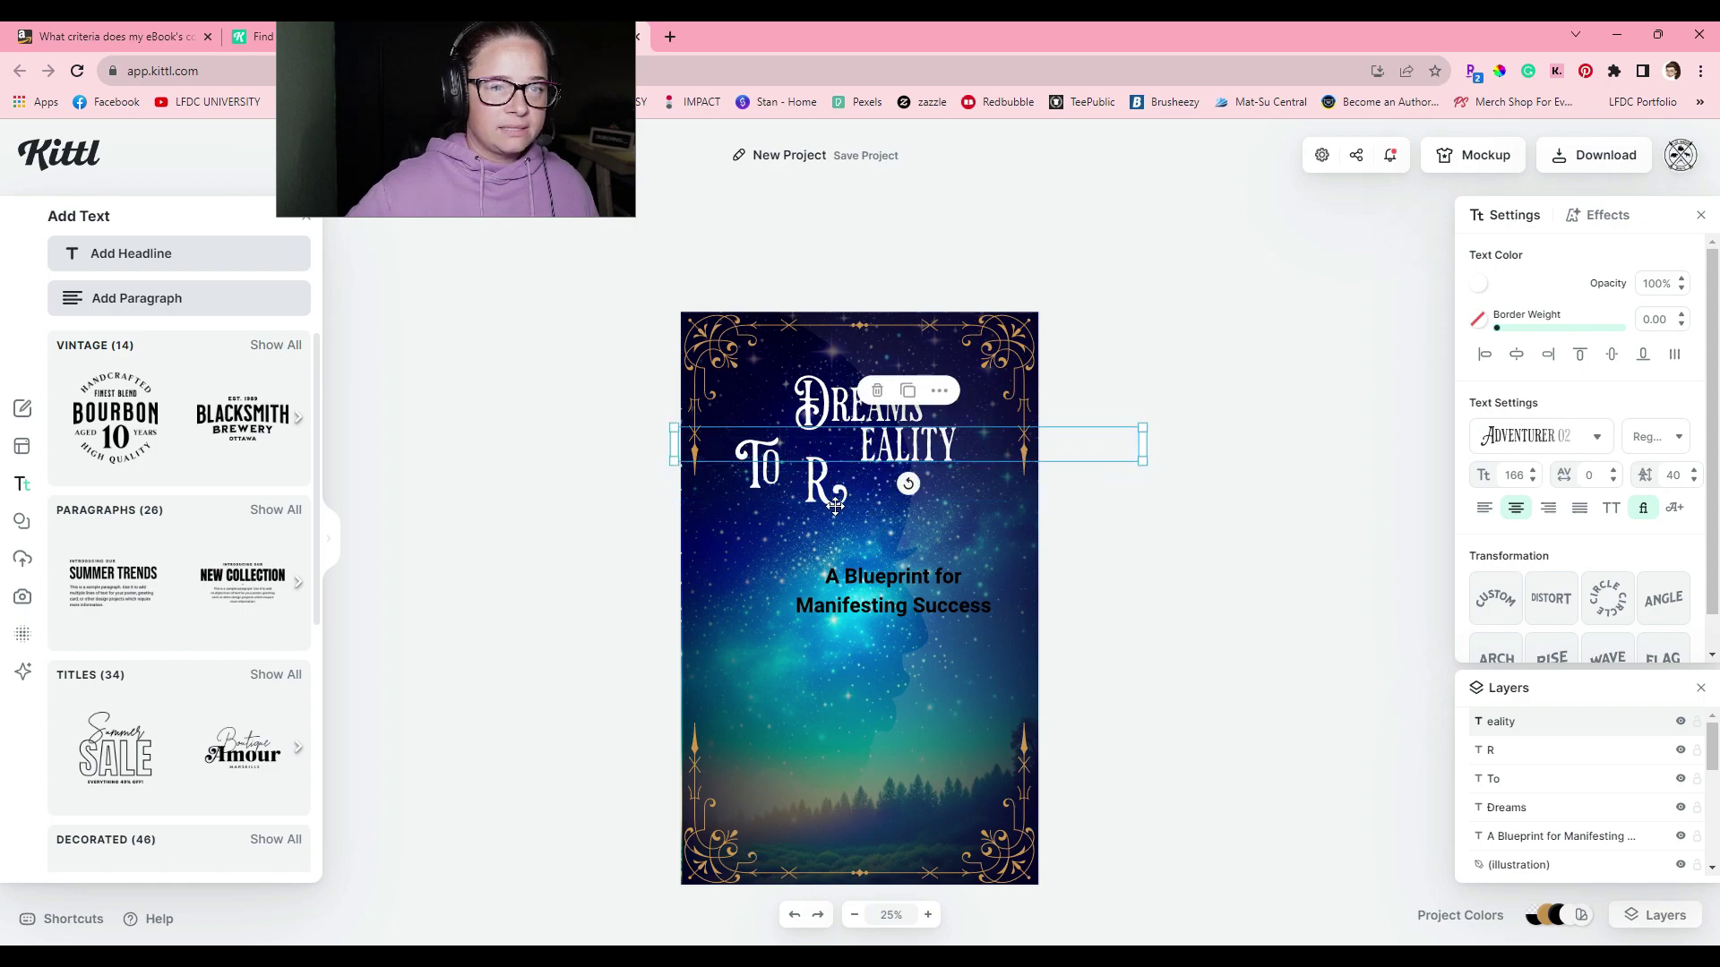
left_click(827, 503)
double_click(823, 480)
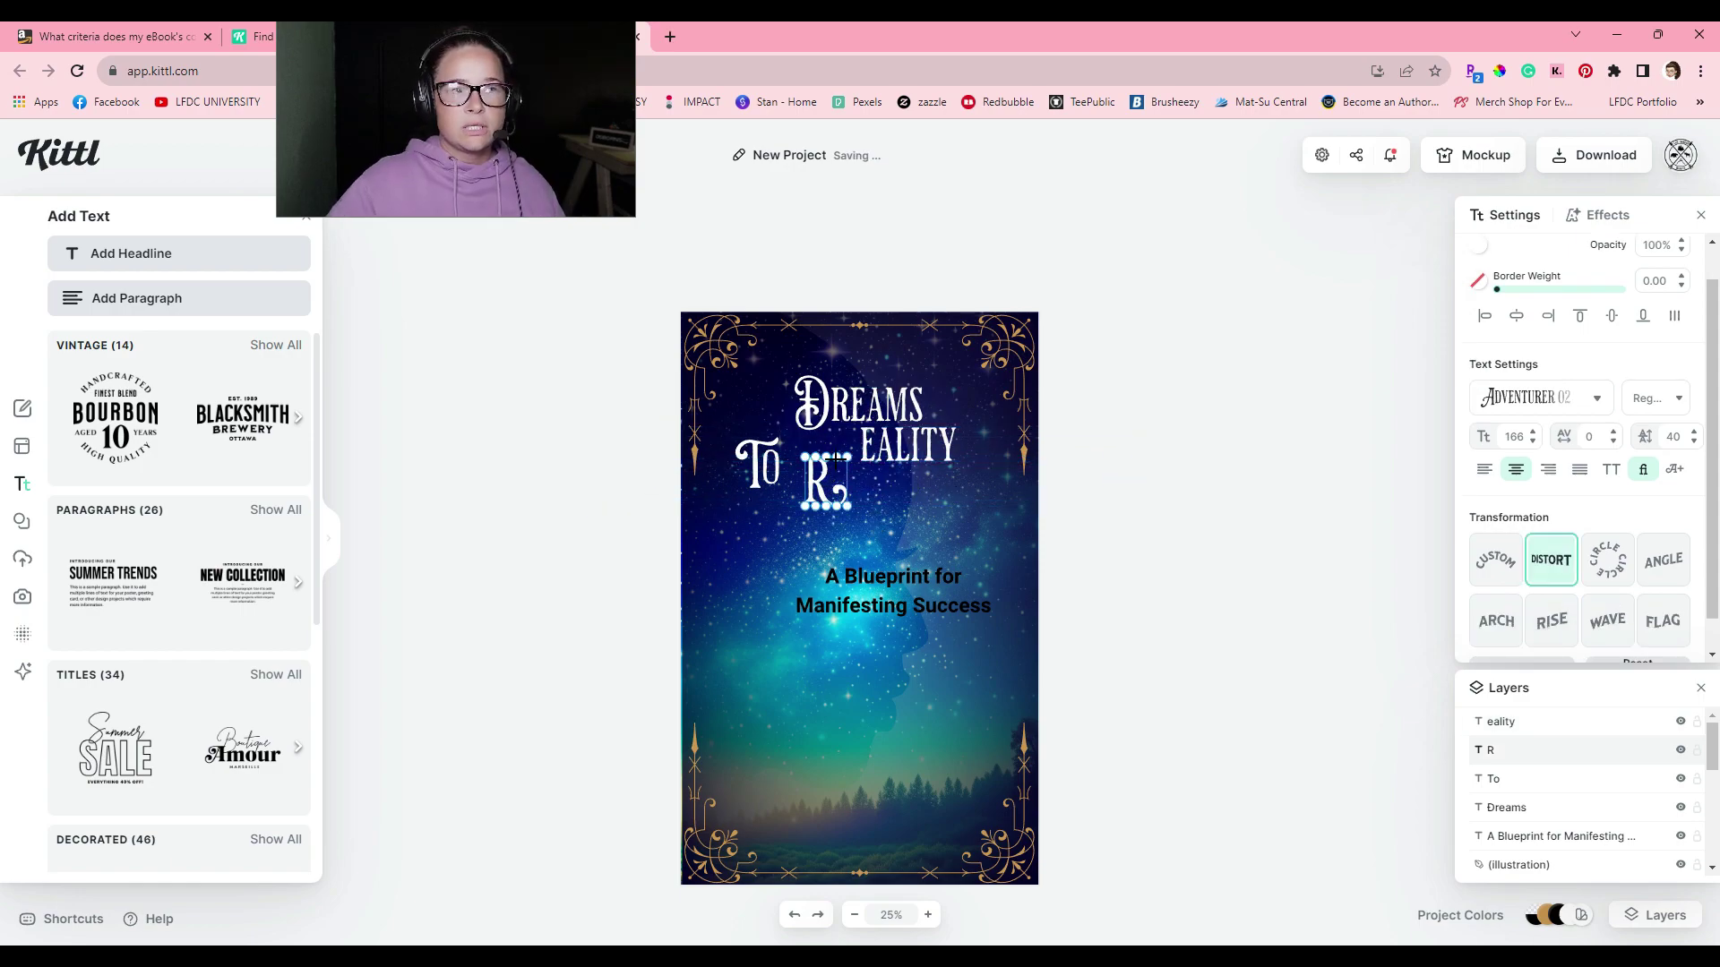
left_click(821, 479)
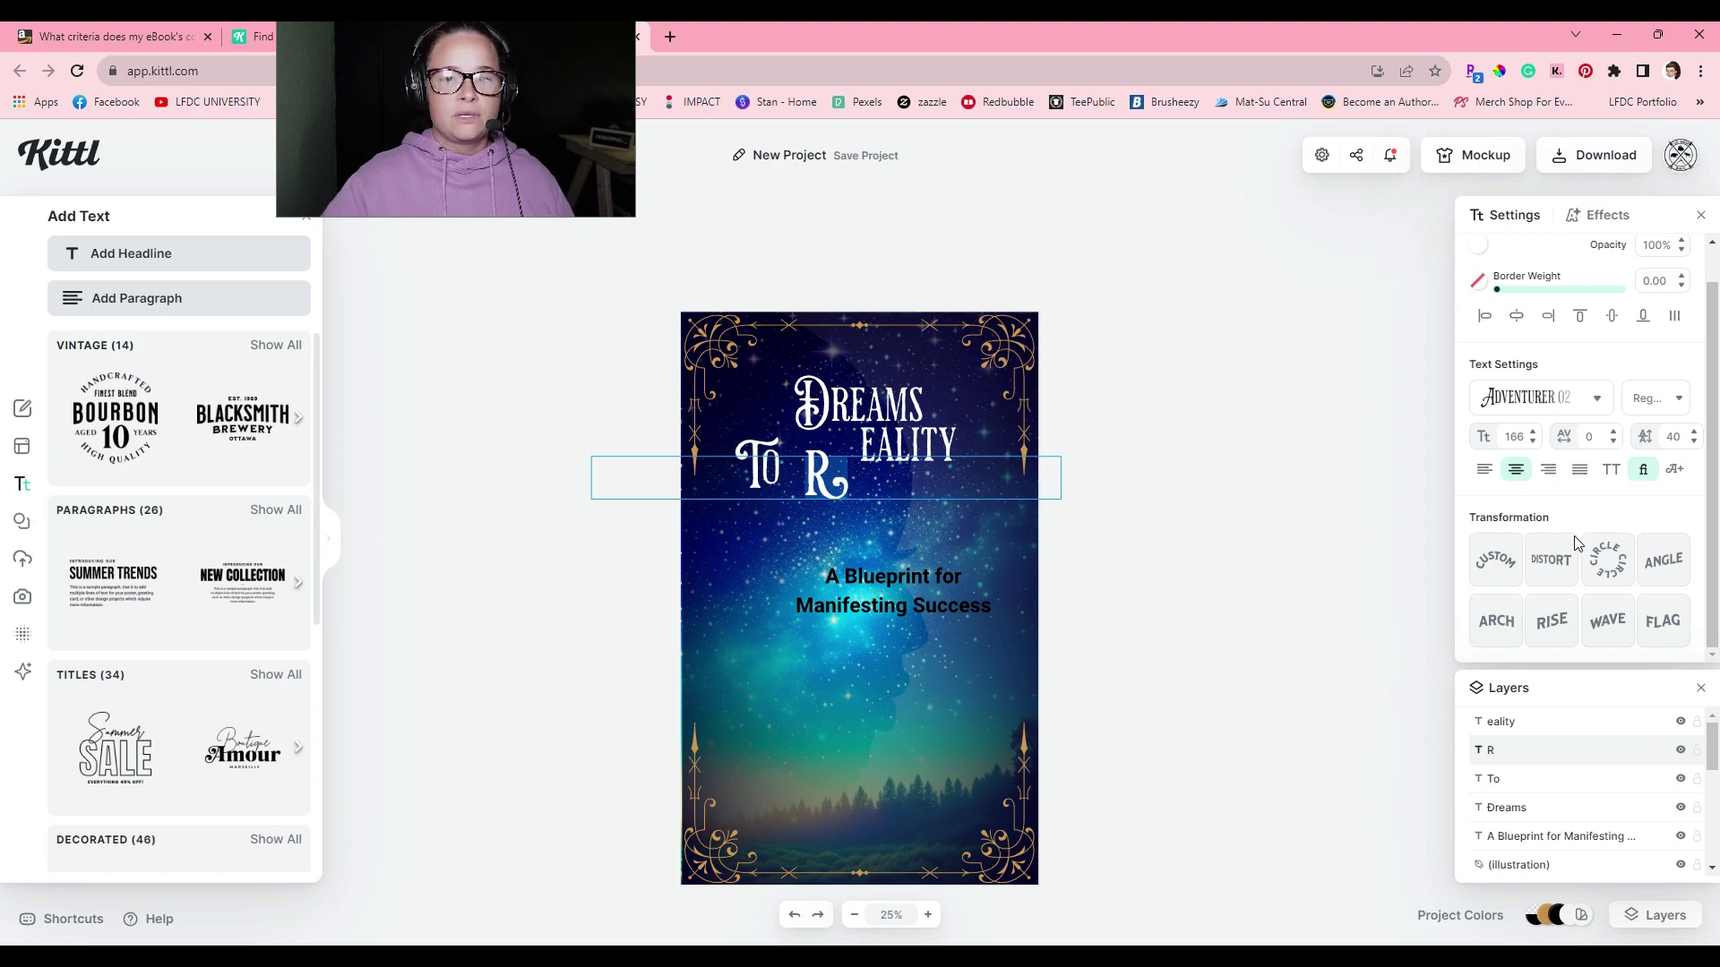
left_click(1551, 560)
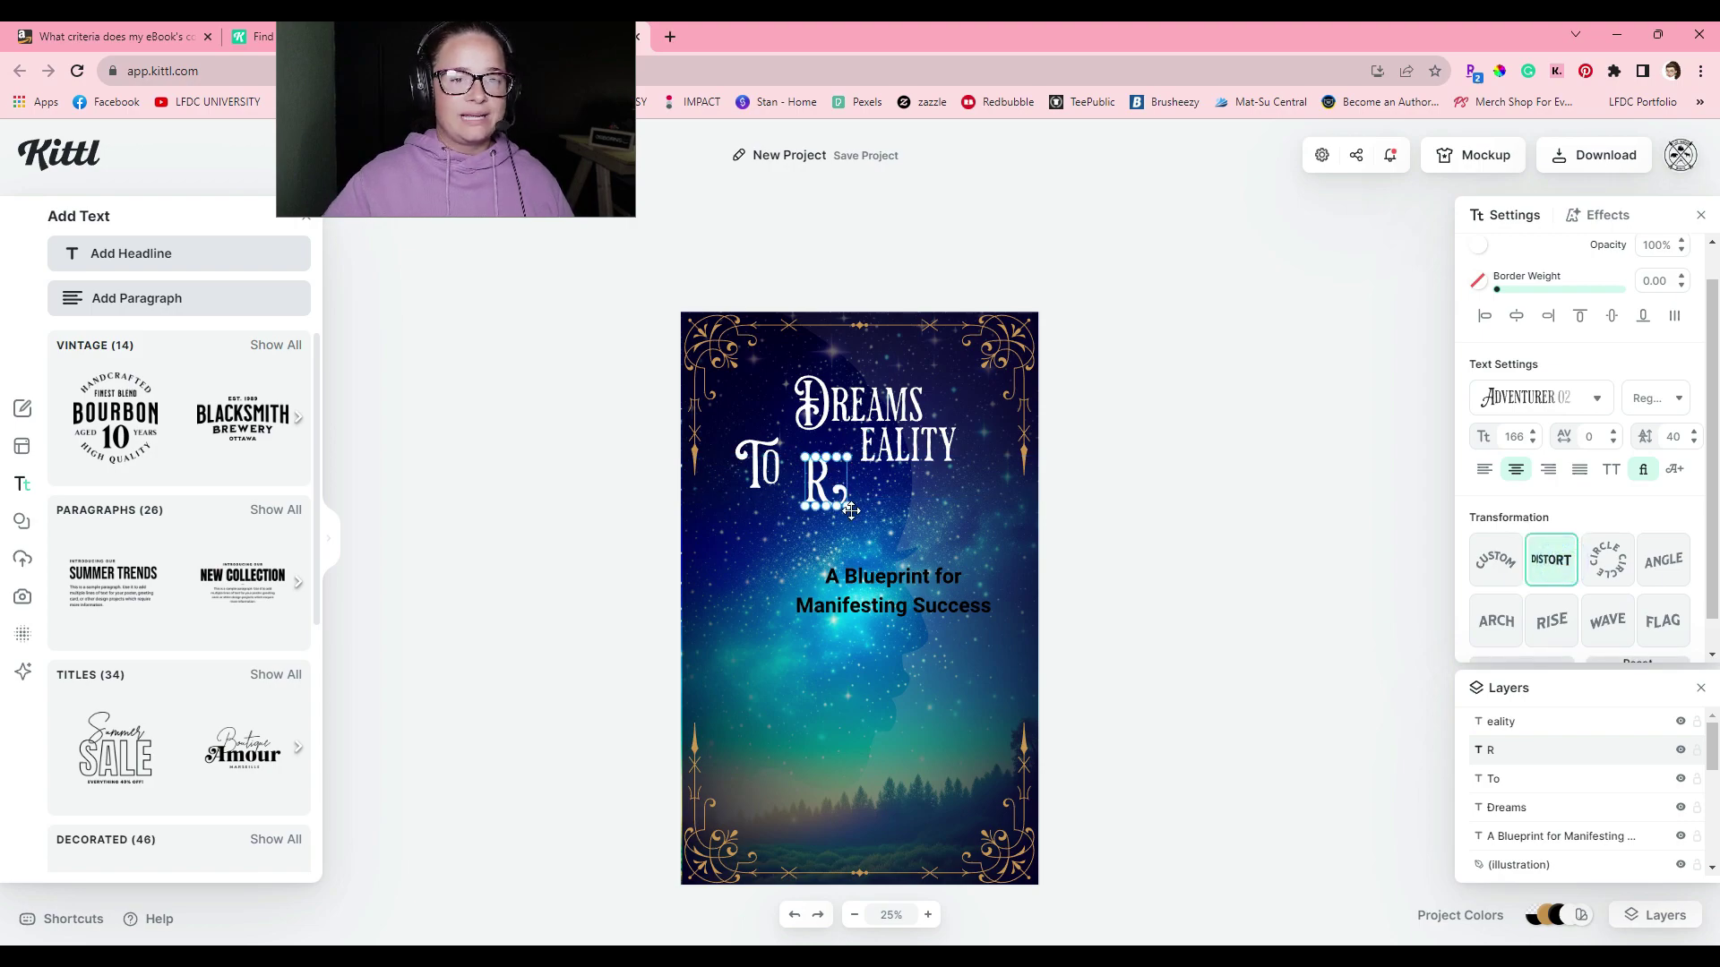
Stretch the R's lower-right corner slightly outward so its tail enlarges, and fit "eality" against the R.
left_click(928, 915)
left_click(928, 916)
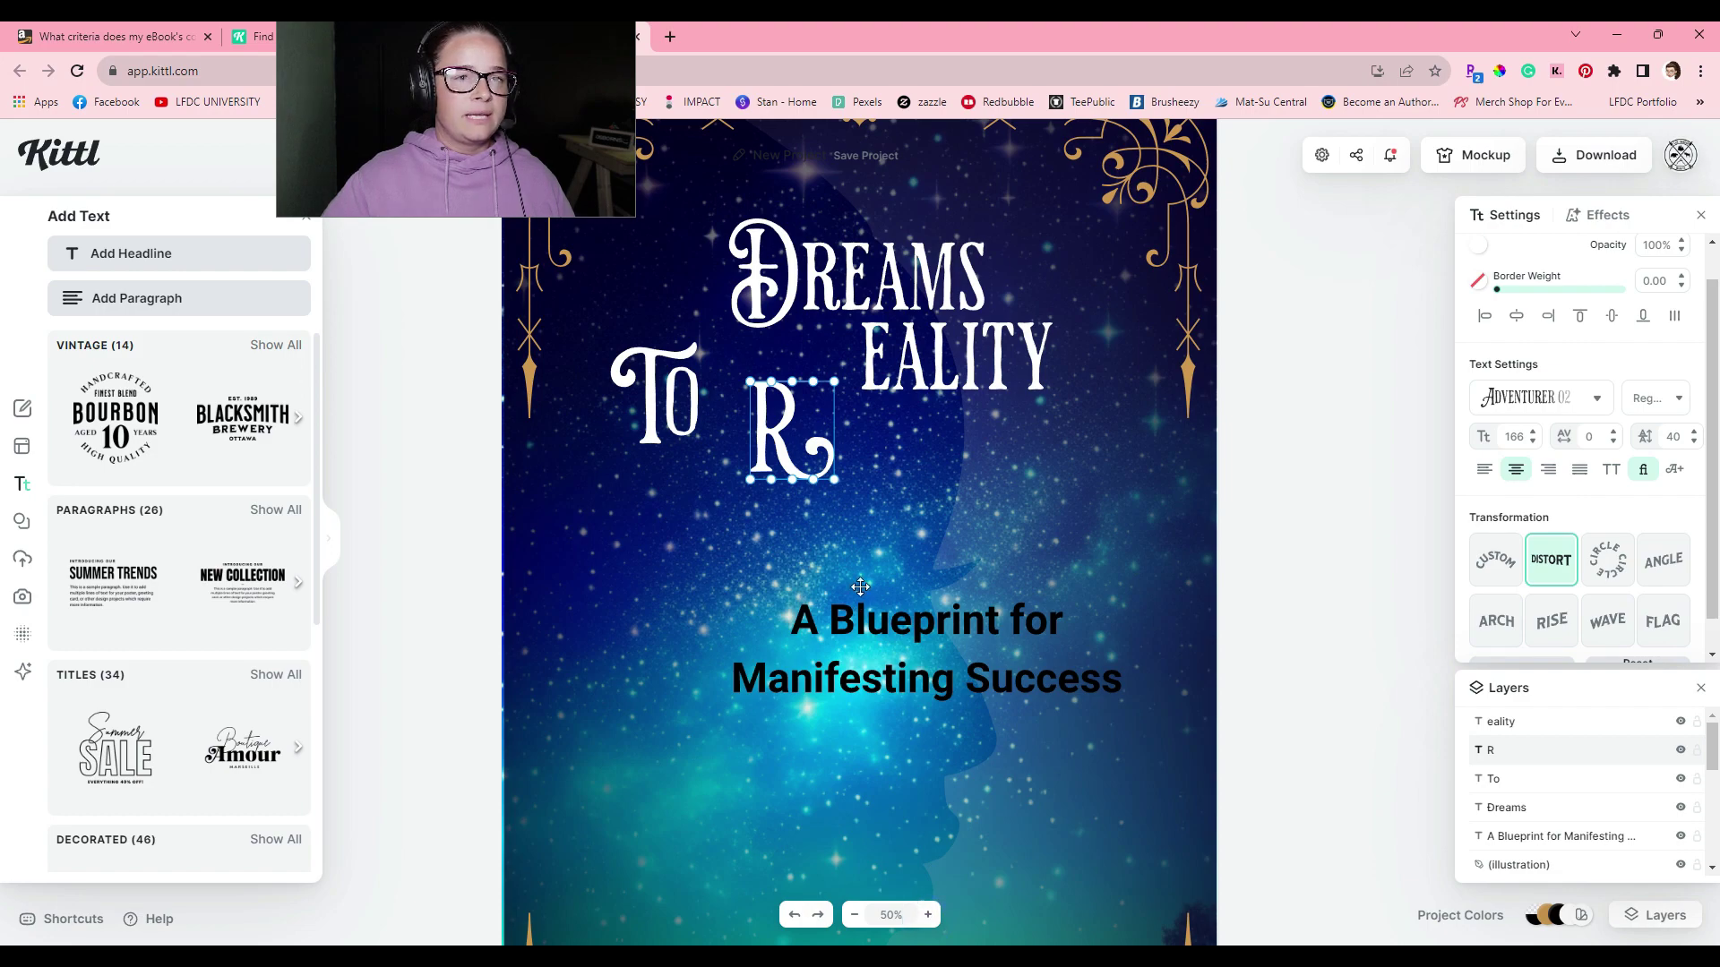
mouse_move(834, 481)
left_mouse_down()
mouse_move(855, 500)
mouse_move(845, 489)
left_mouse_up()
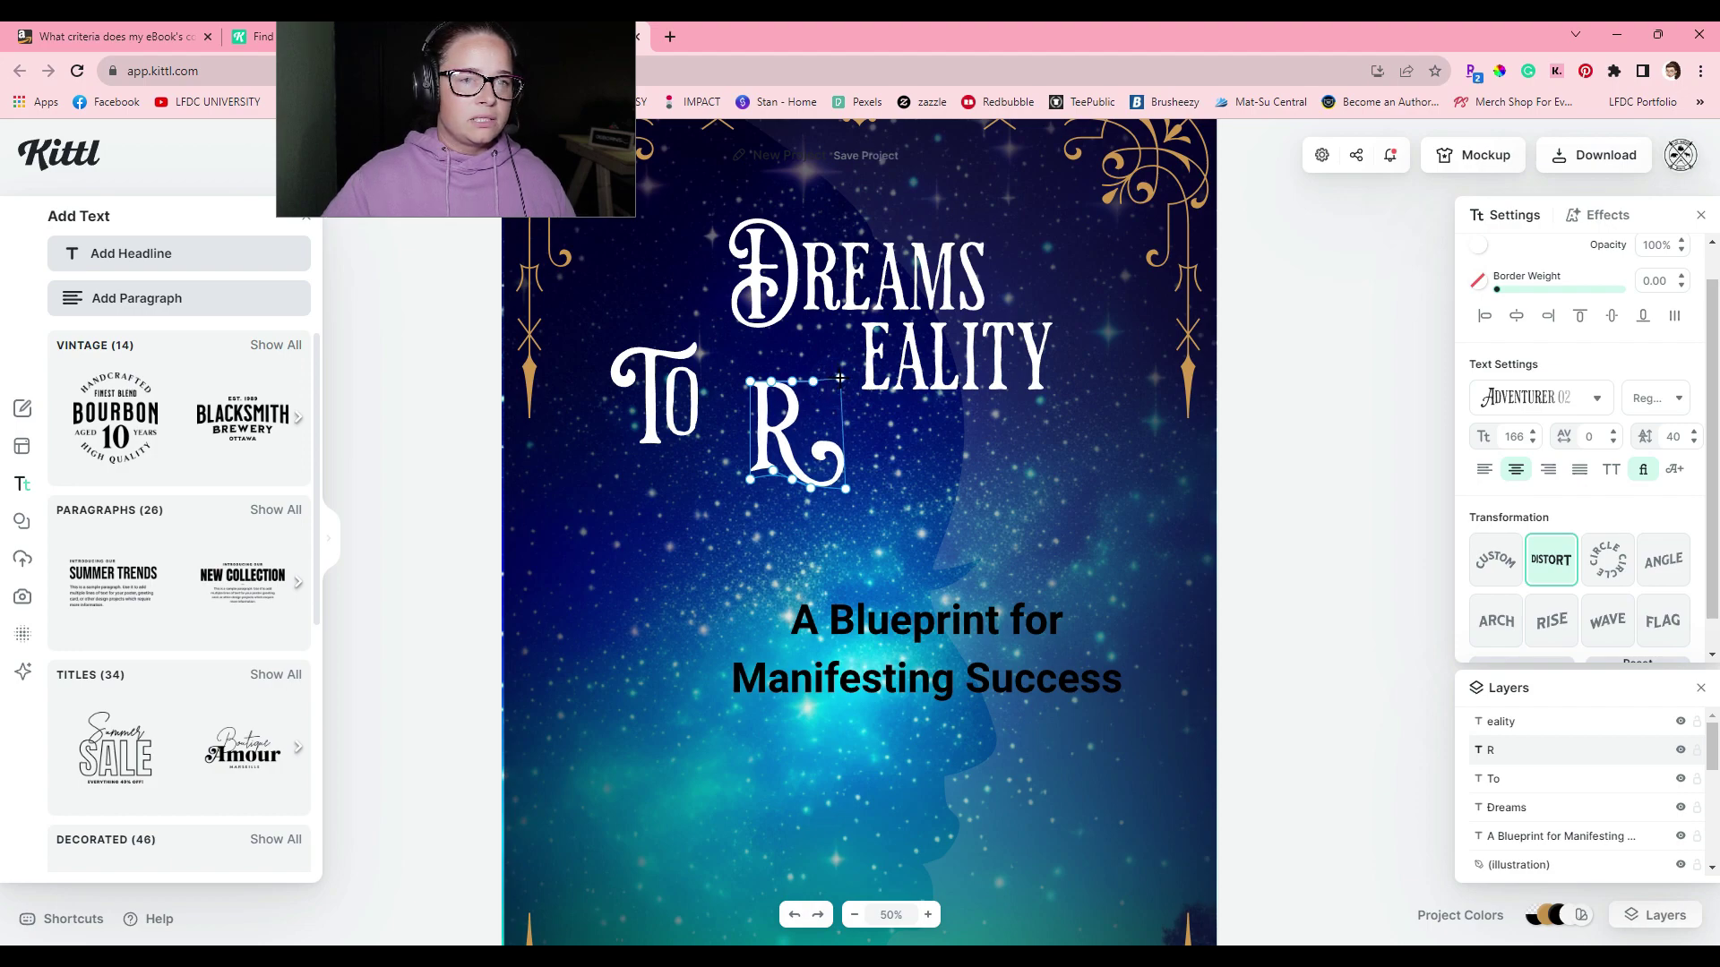
left_click(411, 715)
key("ctrl+z")
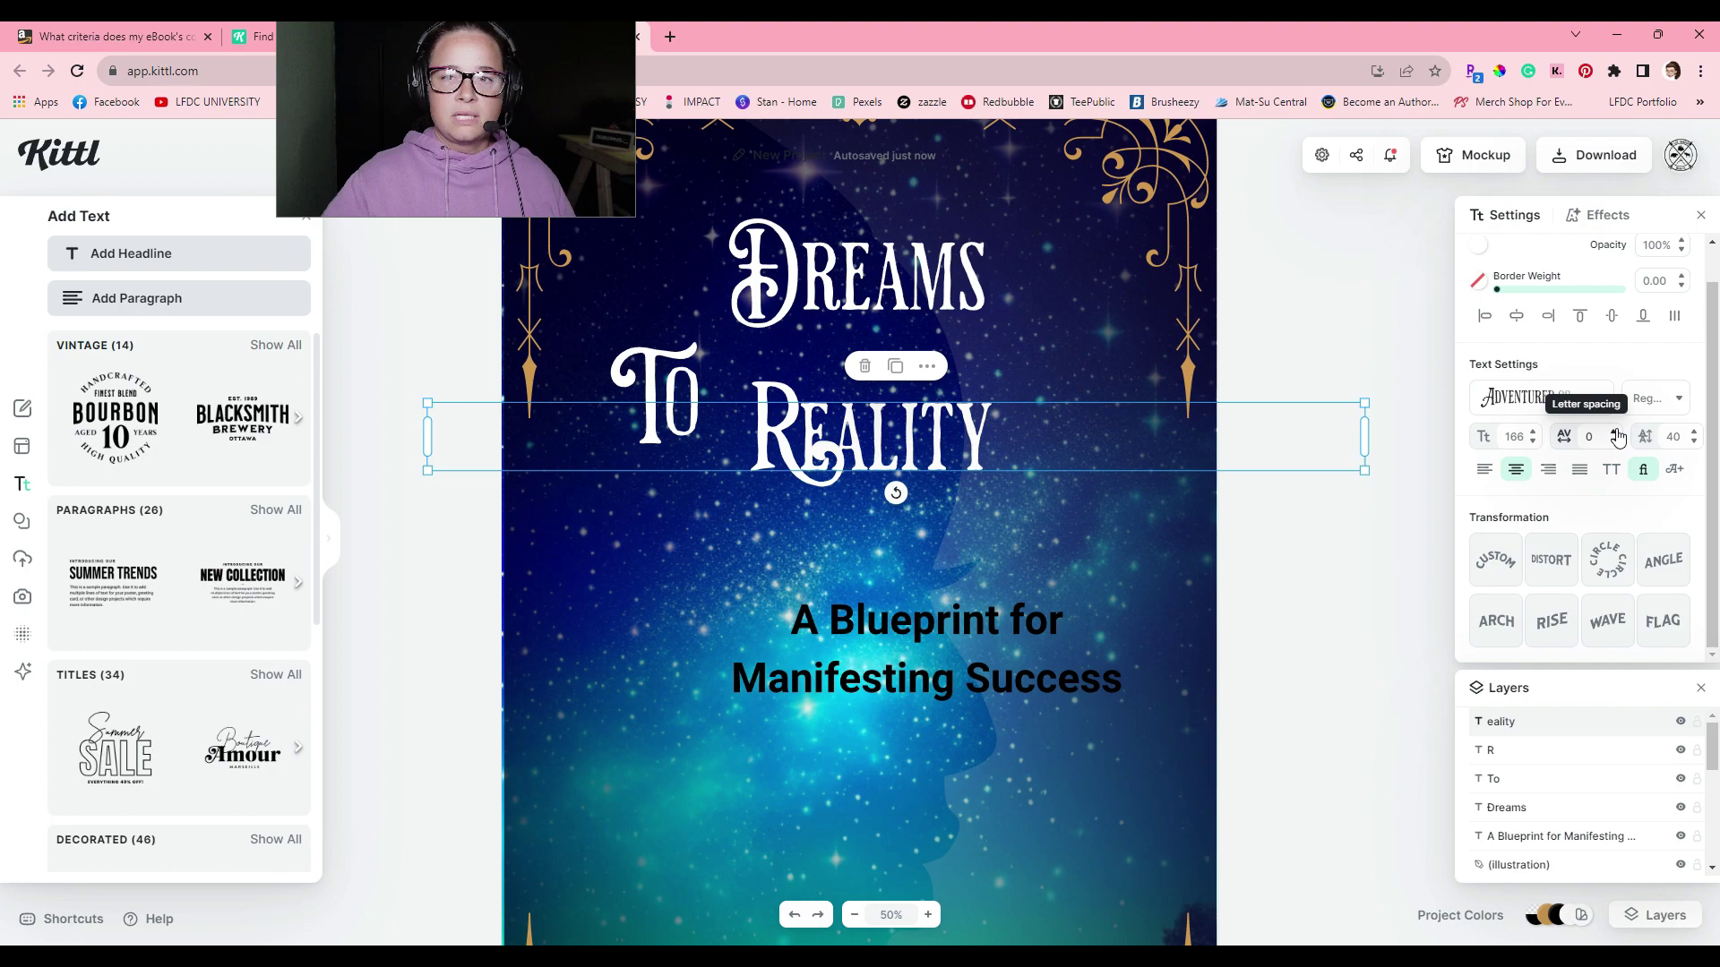
Set the letter spacing of "eality" to 79 and shift the text slightly right, clear of the R's stem.
left_click(1617, 437)
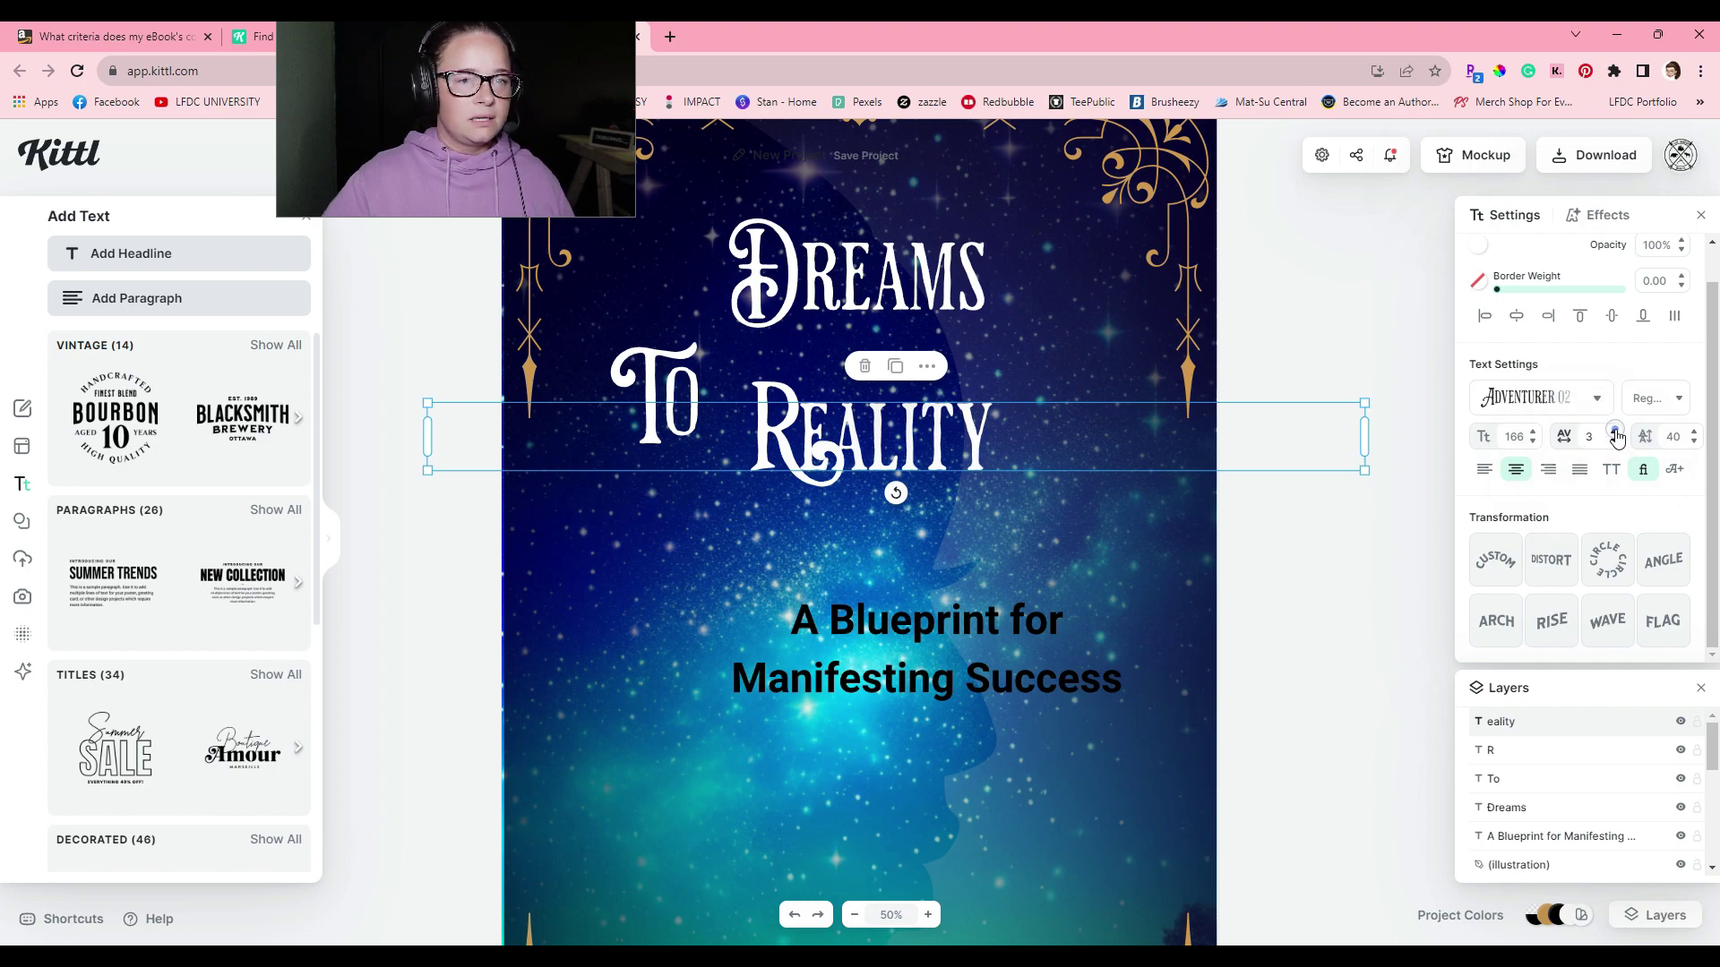
left_click(1617, 436)
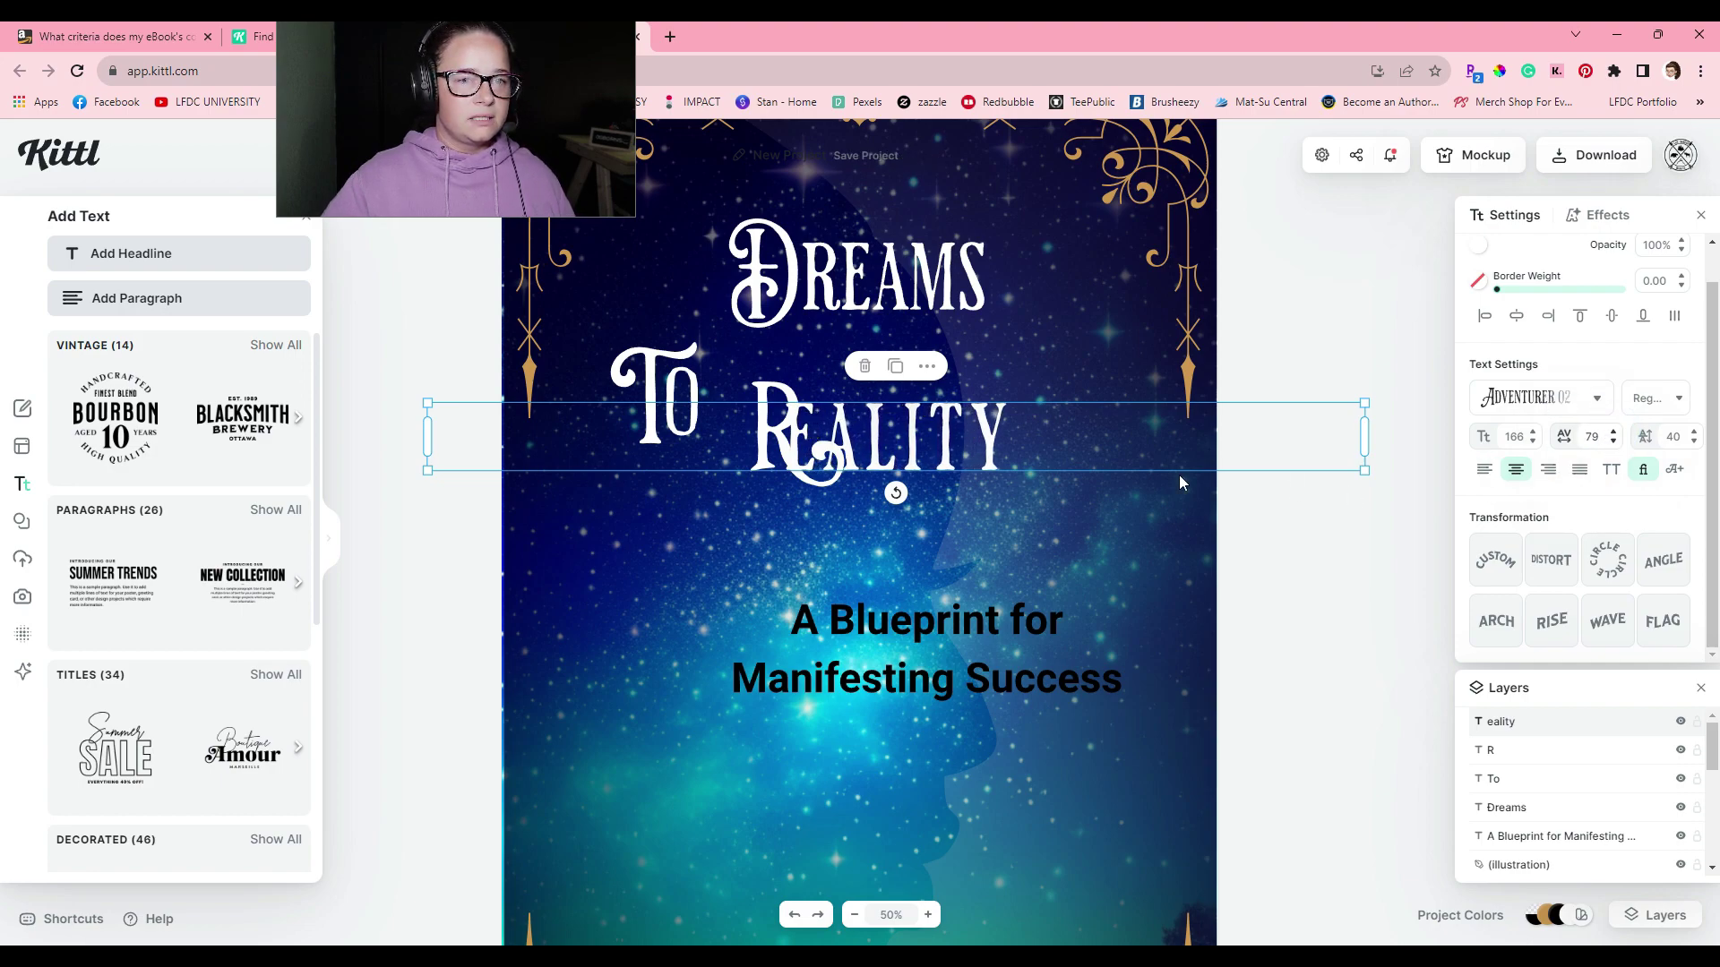
left_click_drag(884, 463, 896, 466)
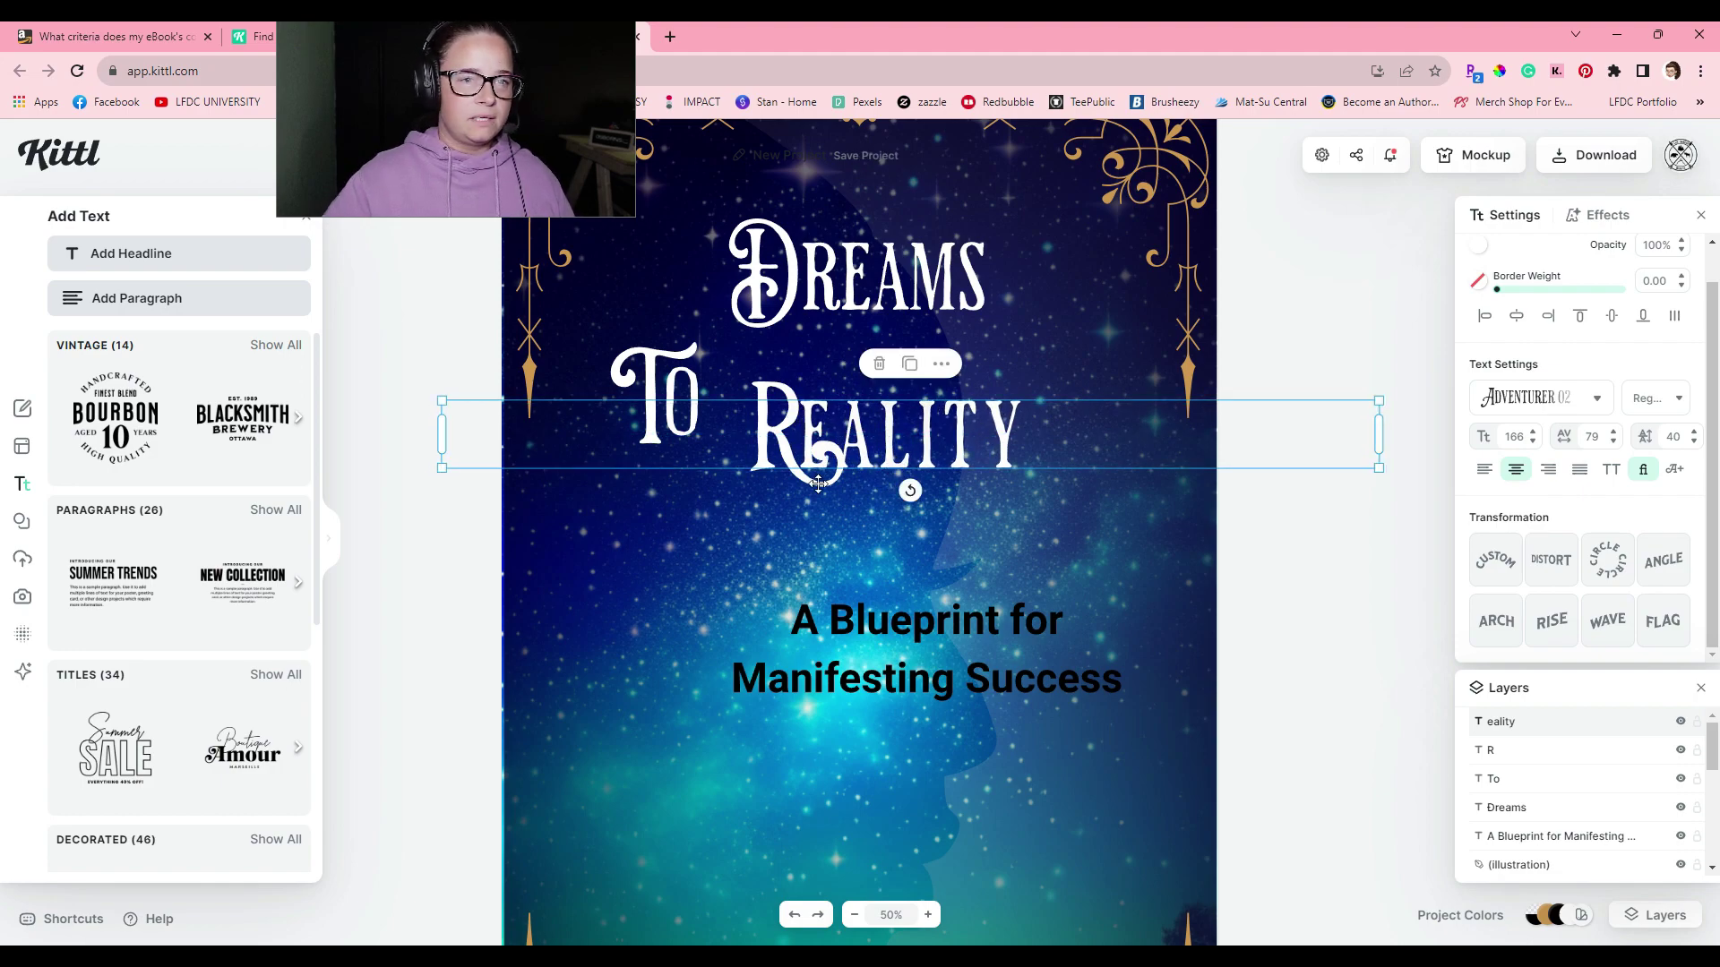
Nudge the R against "eality", shrink "To" to font size 126 and raise the line closer under "Dreams".
left_click(759, 371)
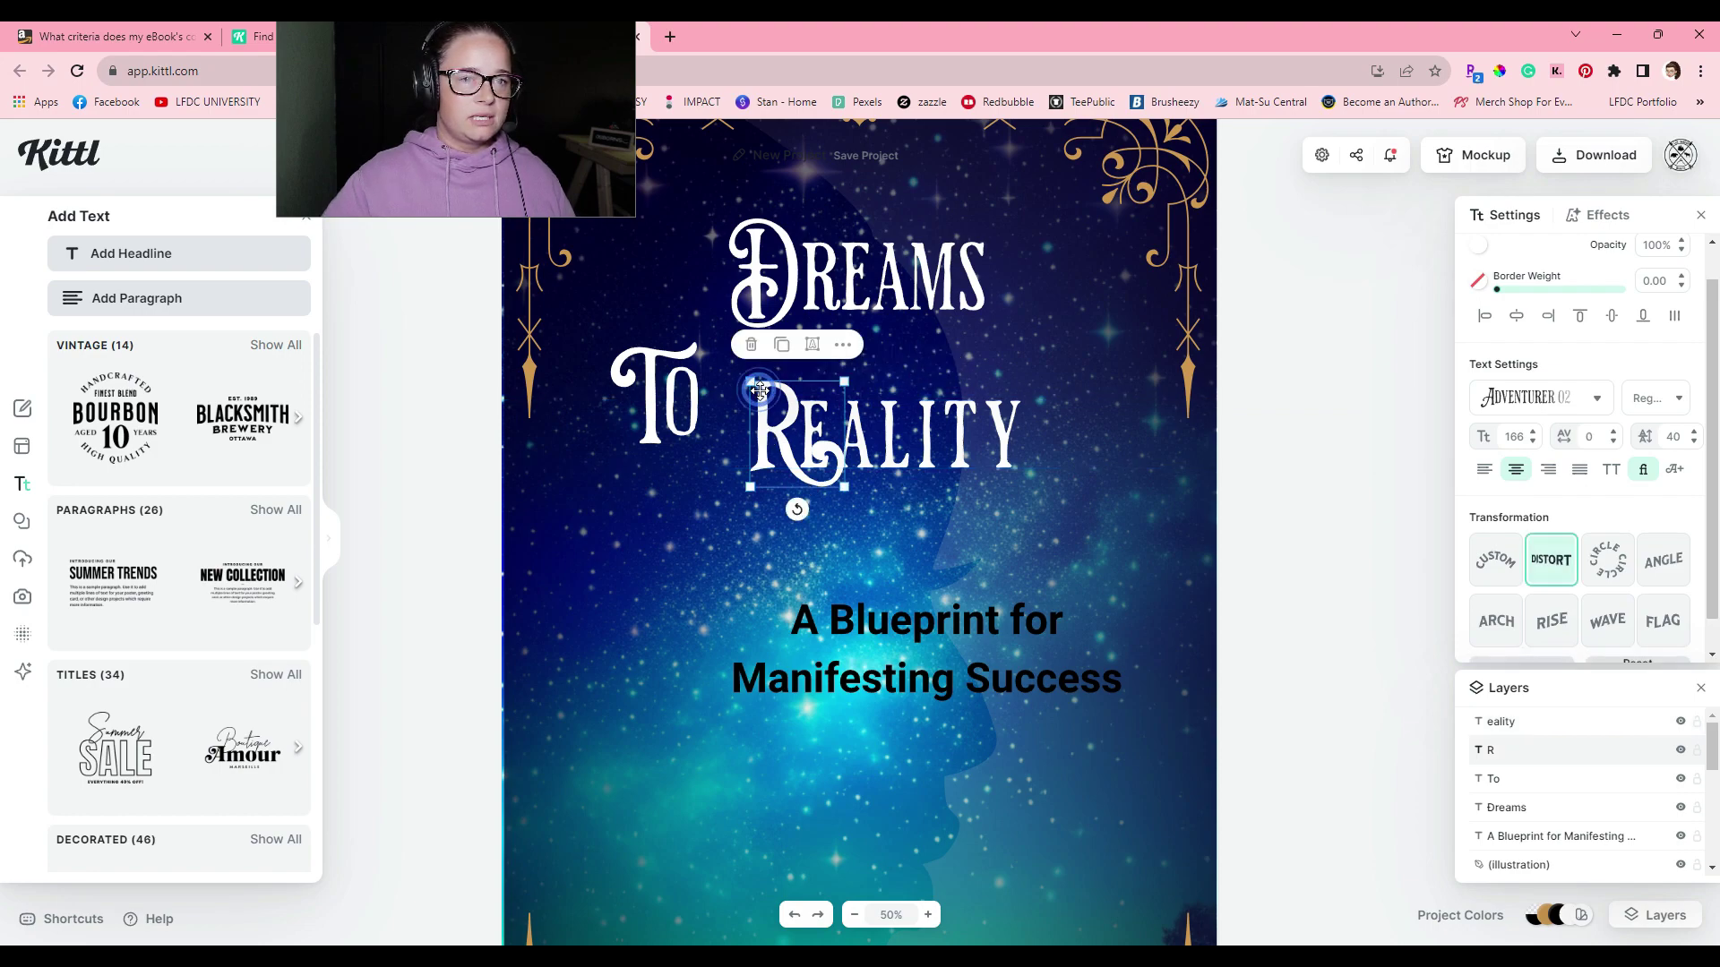
double_click(808, 474)
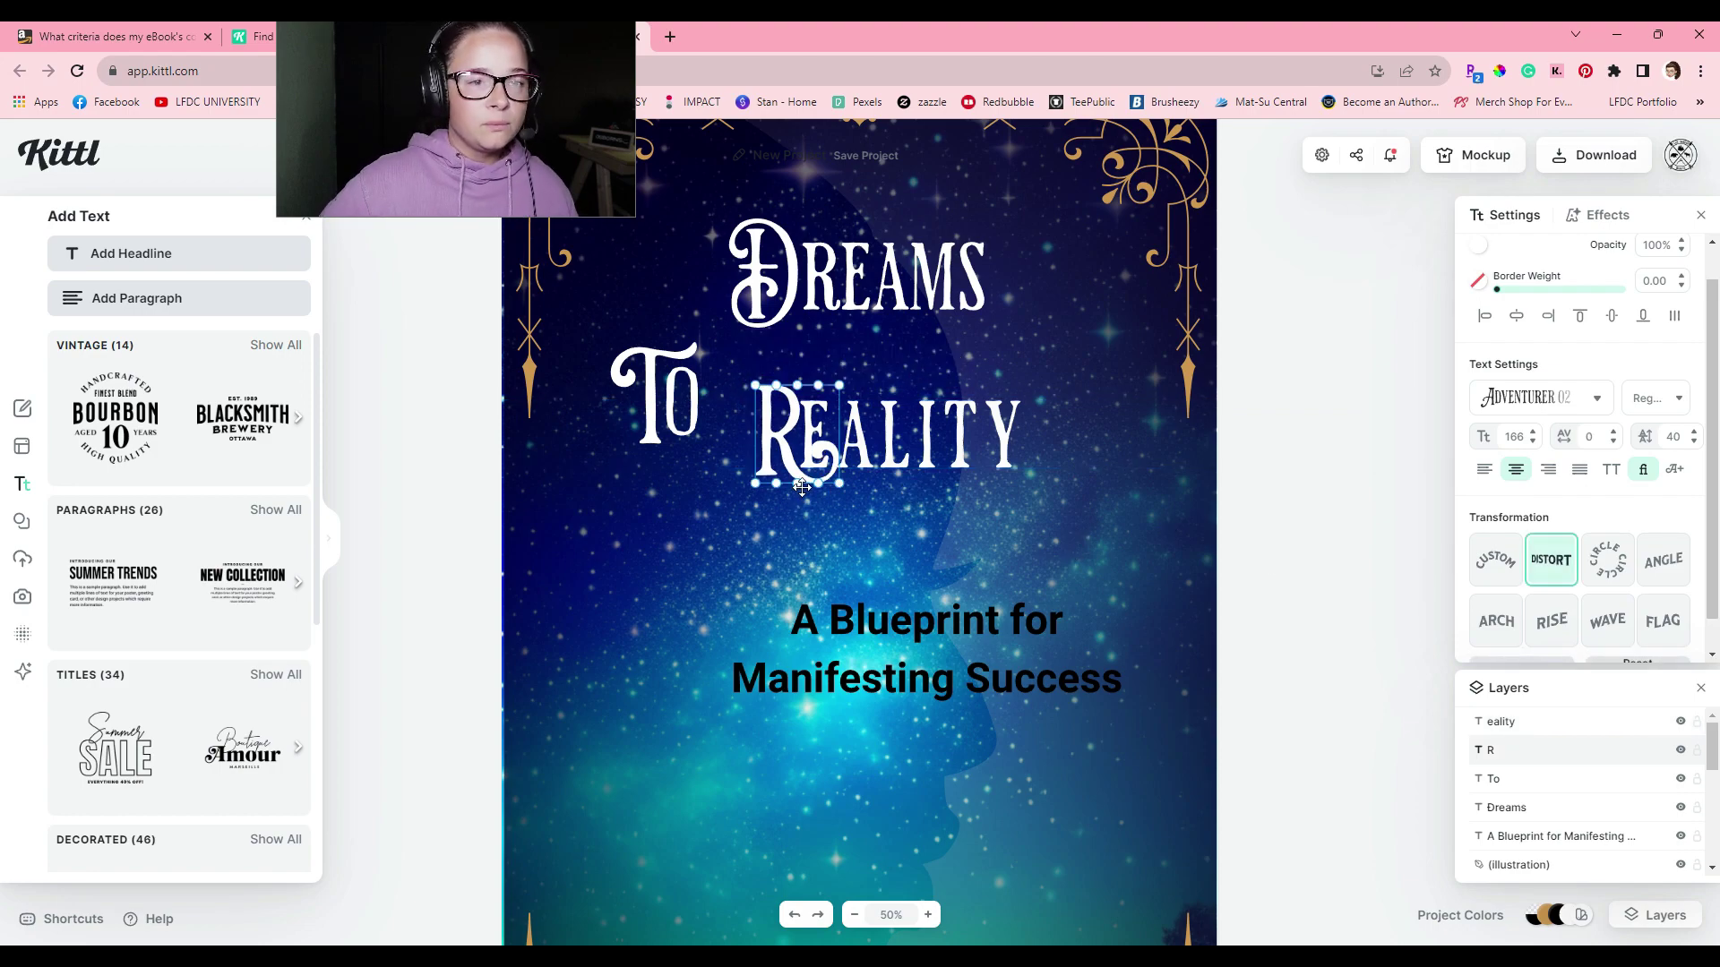
left_click_drag(797, 484, 824, 445)
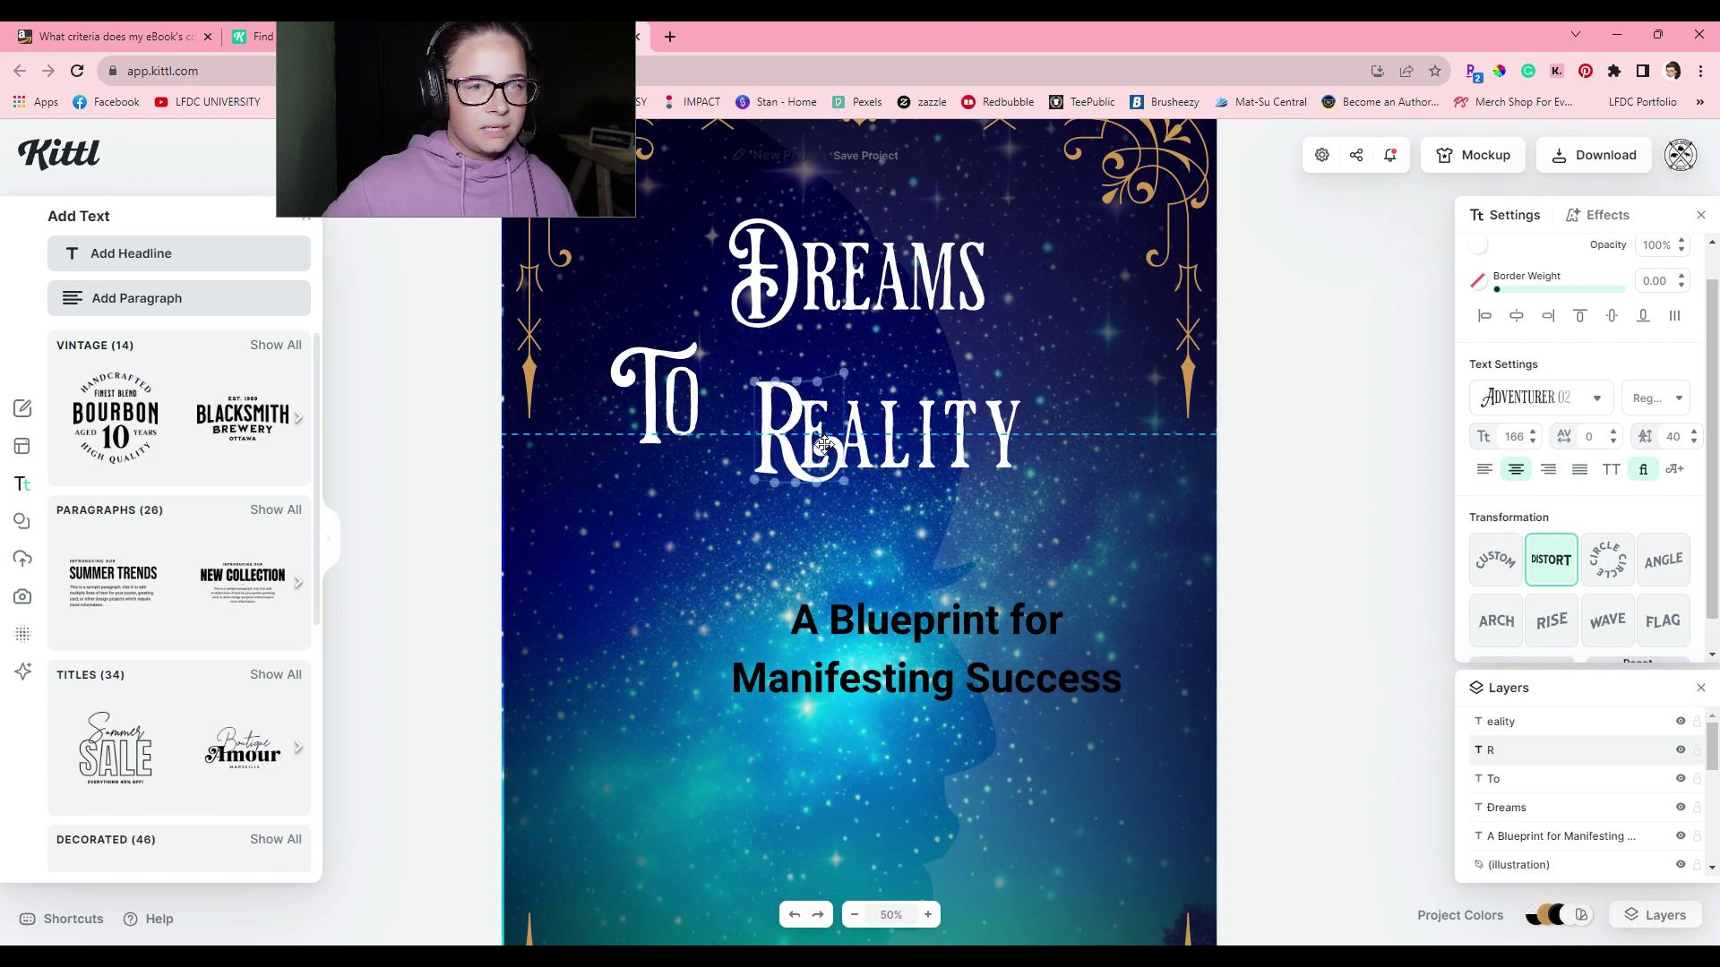
left_click(440, 621)
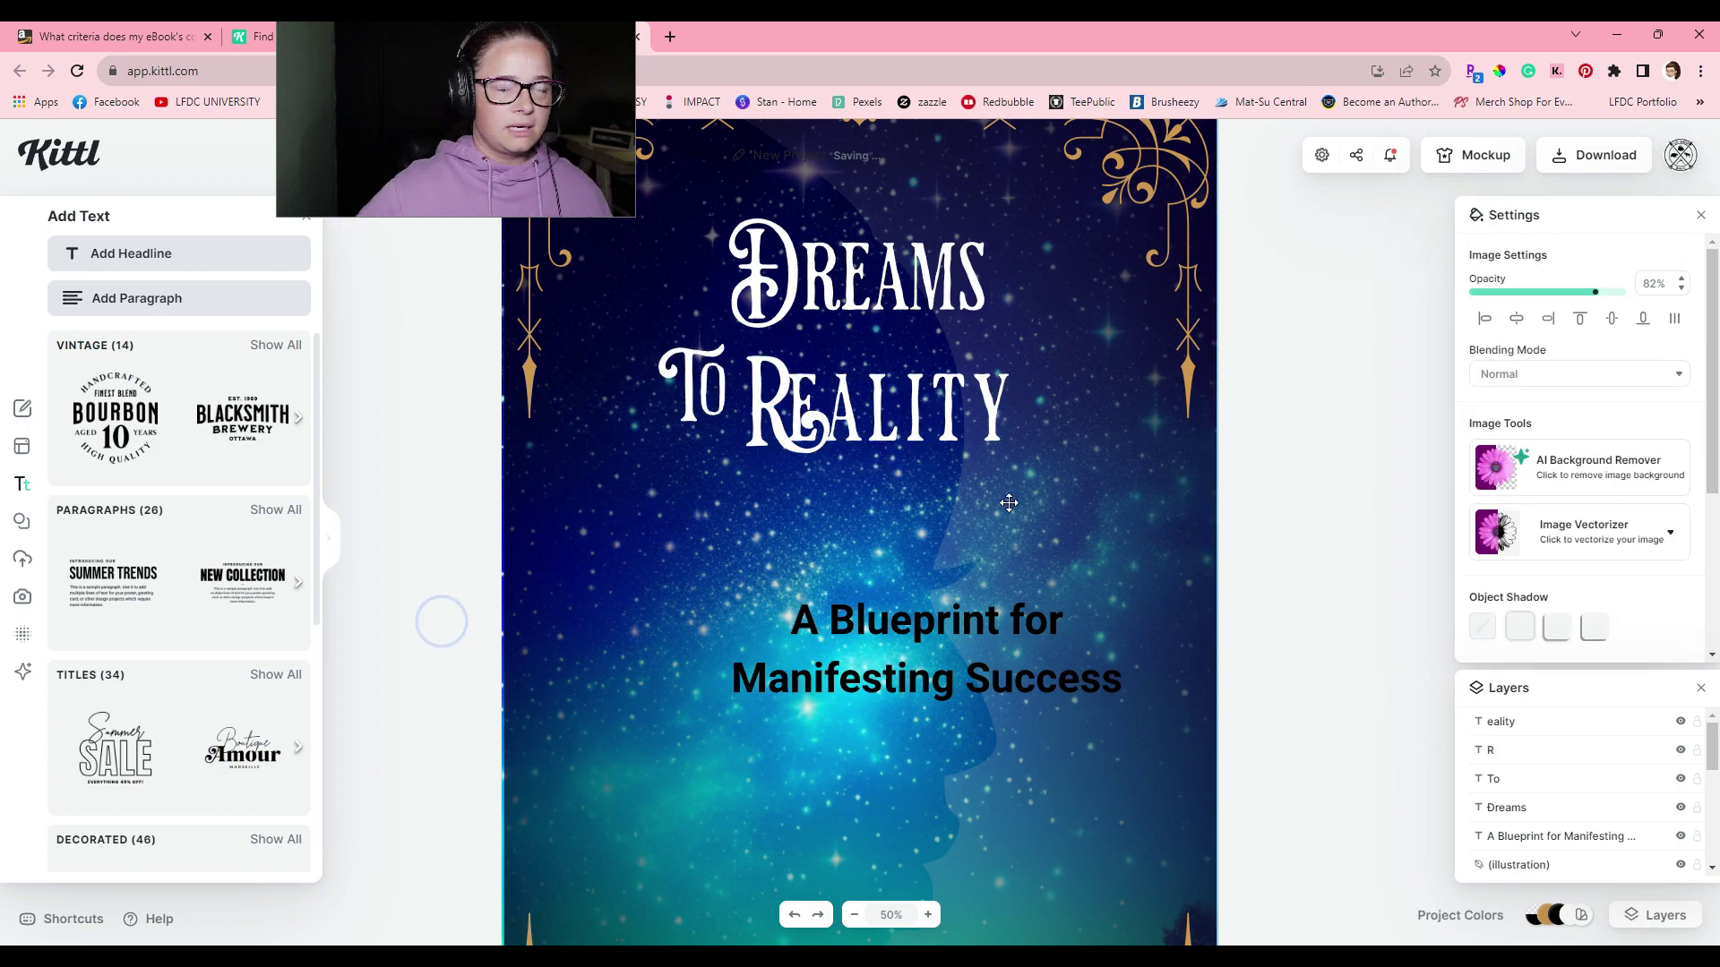
Move the R and "eality" together slightly up and right, leaving room for "To" in front of them.
left_click(922, 419)
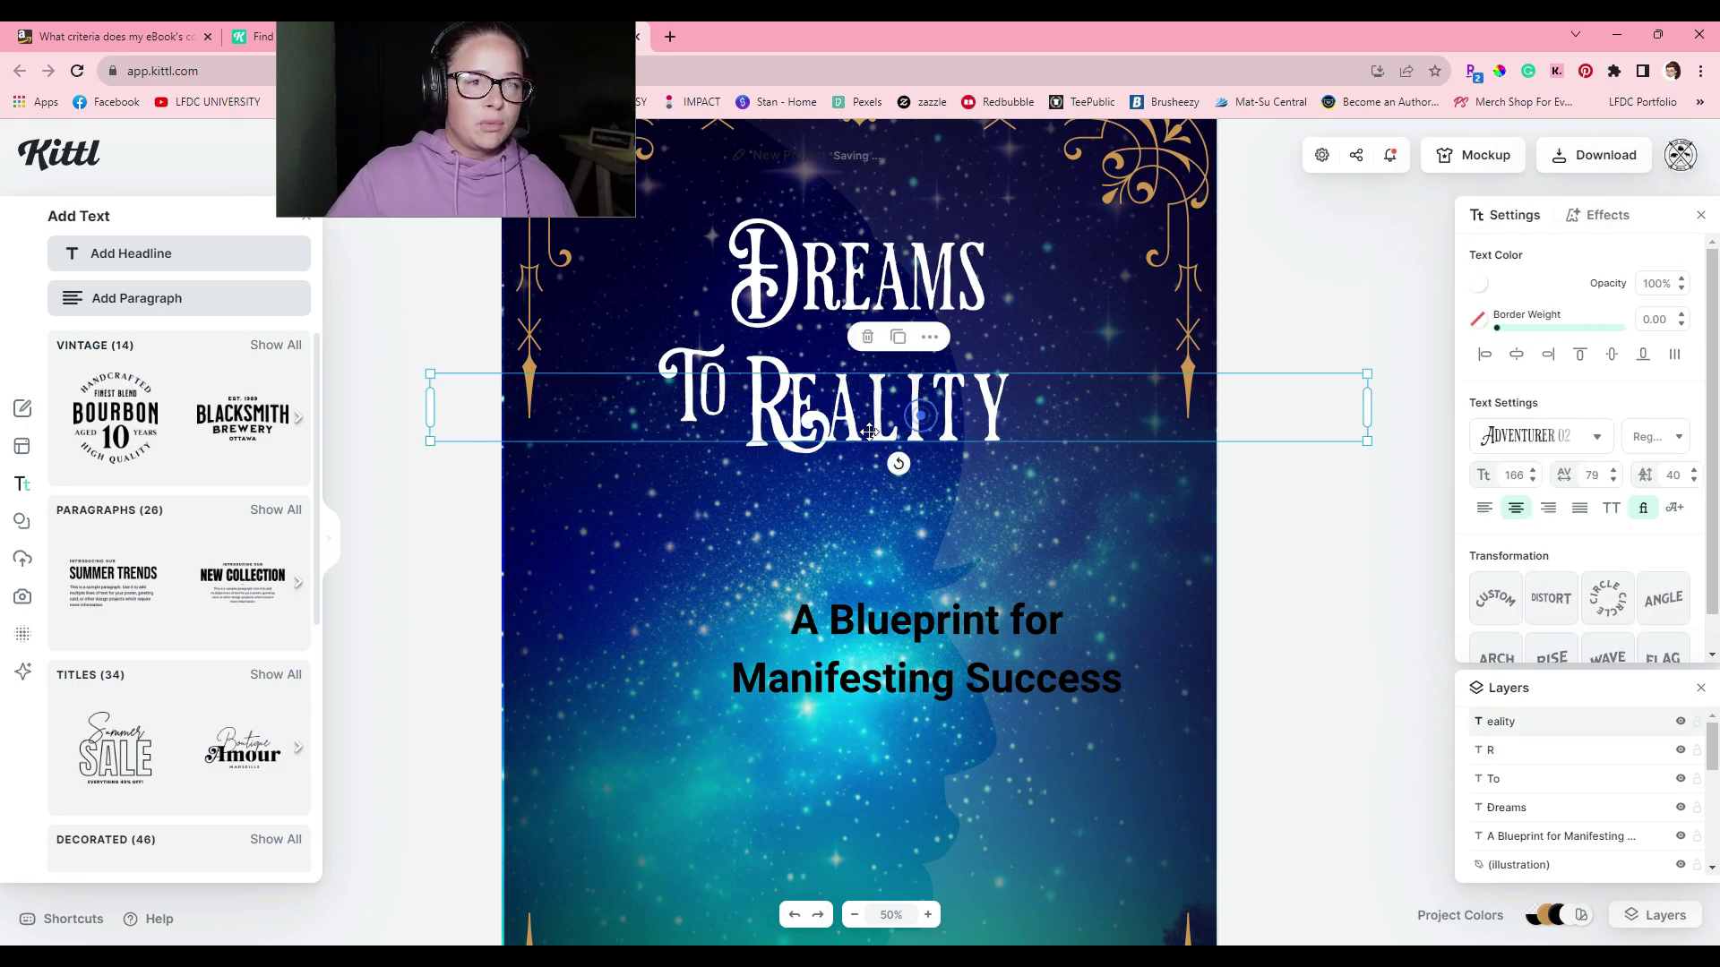
left_click(757, 358, "shift")
left_click_drag(844, 411, 876, 390)
Shift the subtitle "A Blueprint for Manifesting Success" left so it sits centred beneath the title.
left_click(938, 680)
left_click_drag(1029, 677, 970, 676)
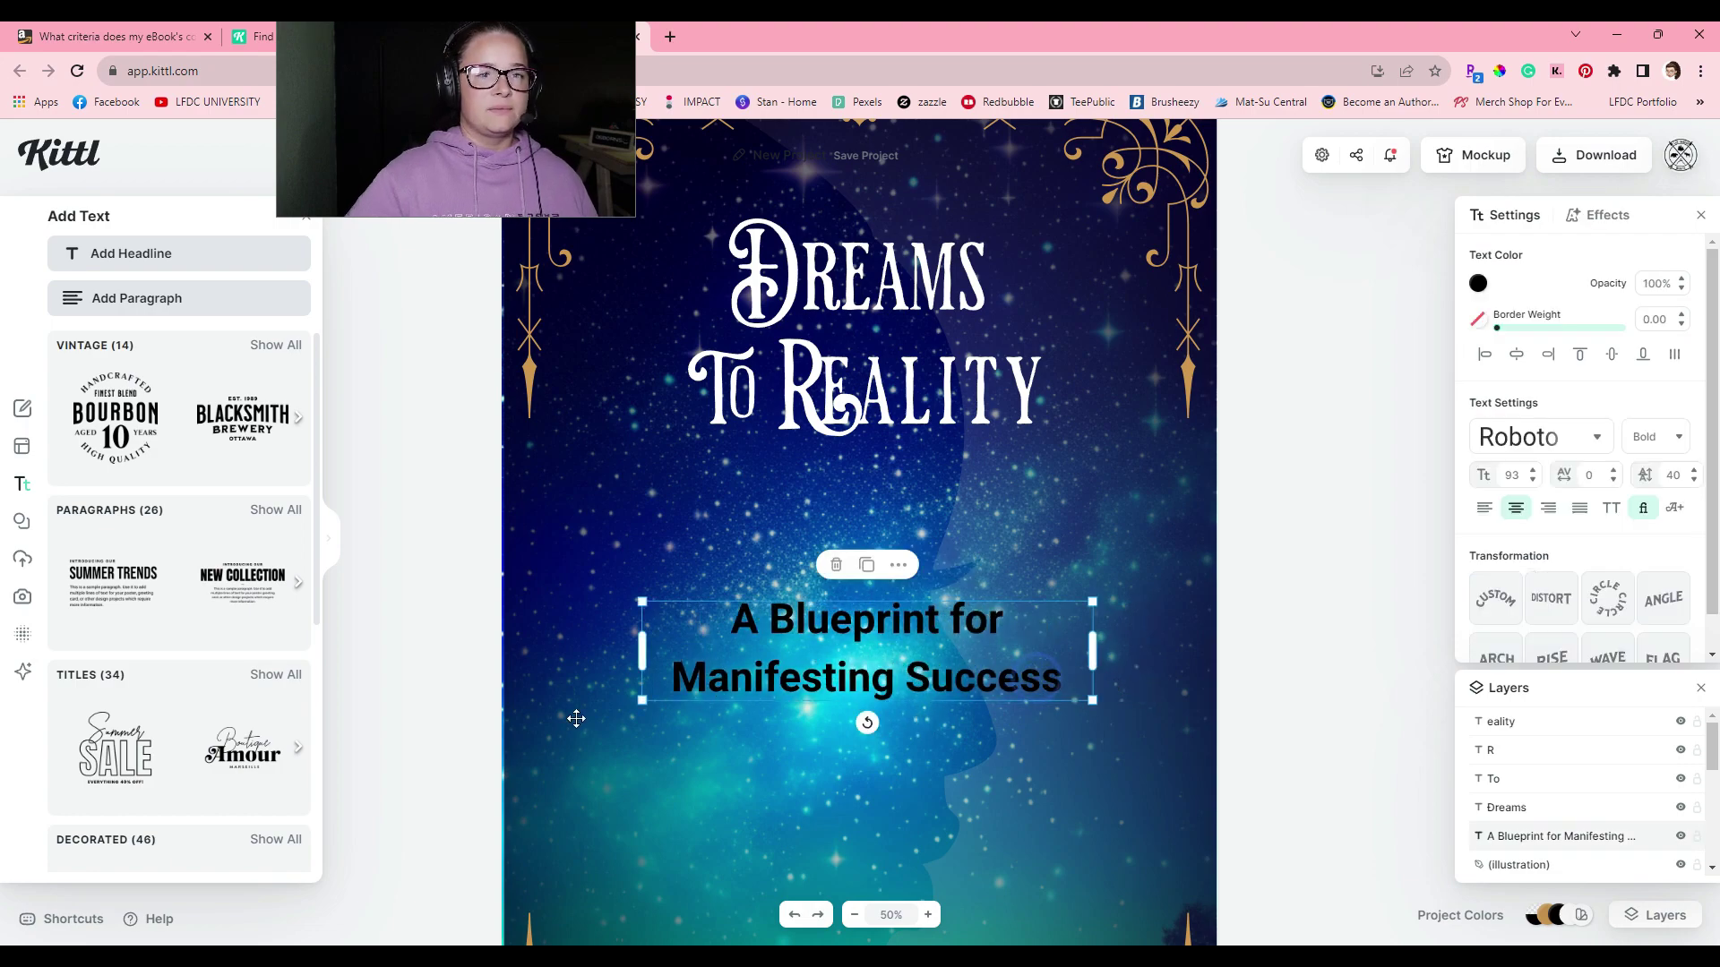
left_click(438, 725)
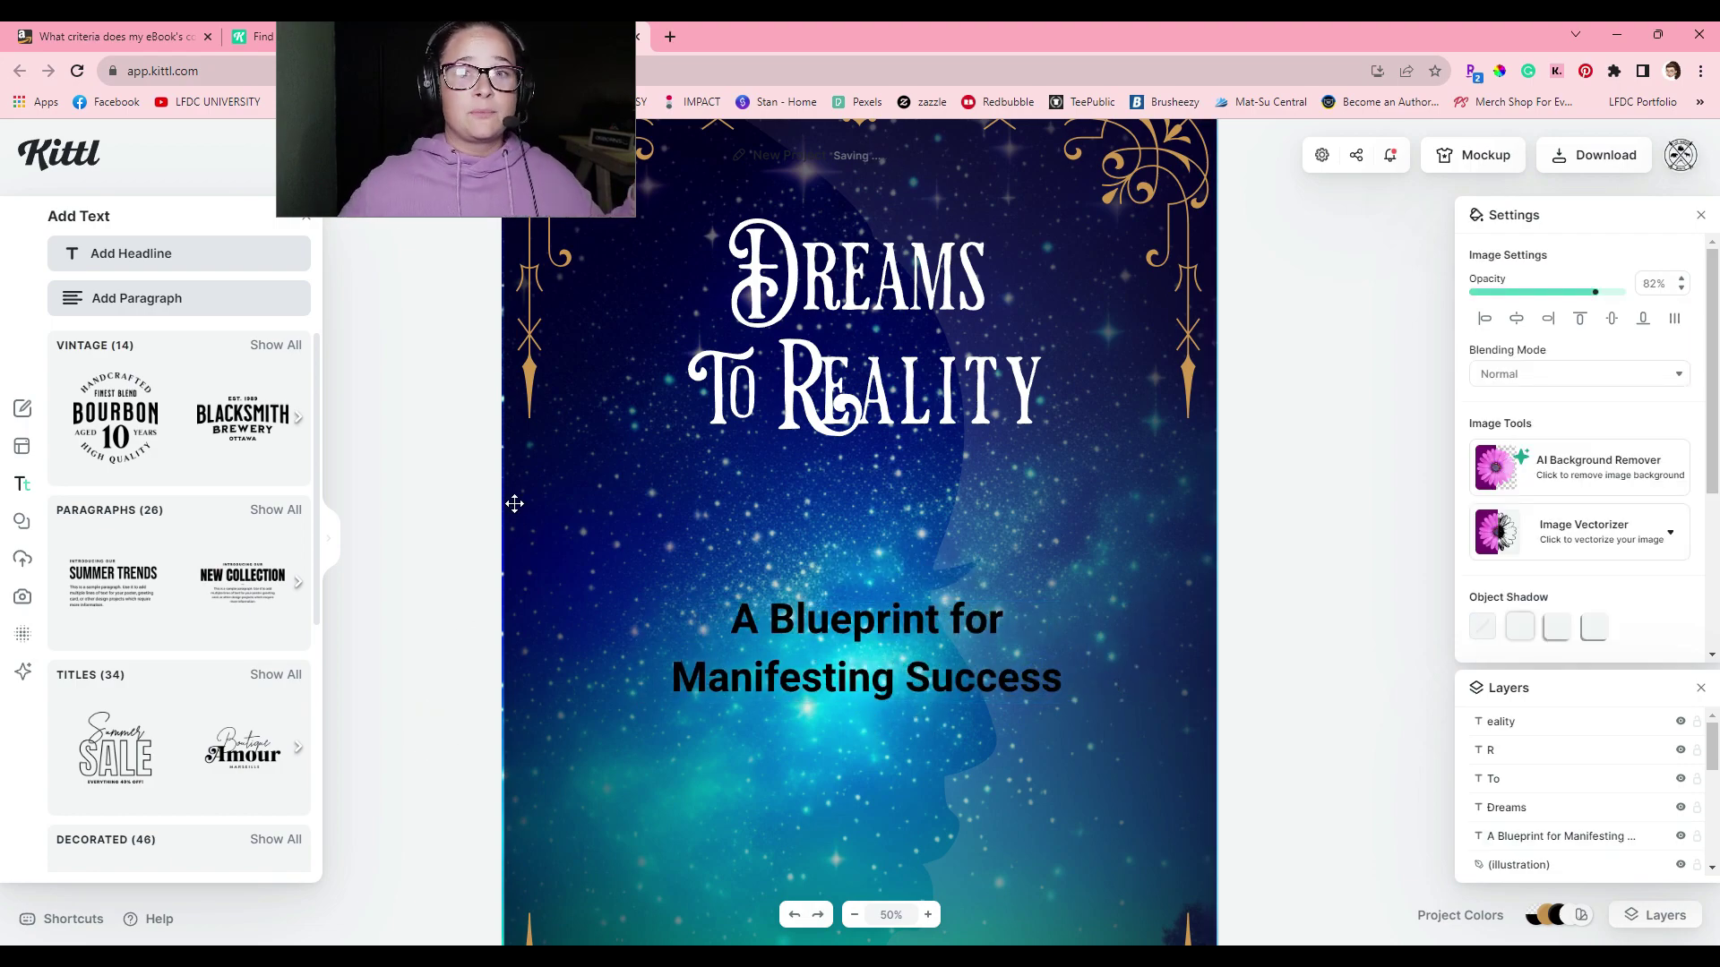
Recolour the words "Dreams" and "To" with the gold document colour ce964c.
left_click(860, 278)
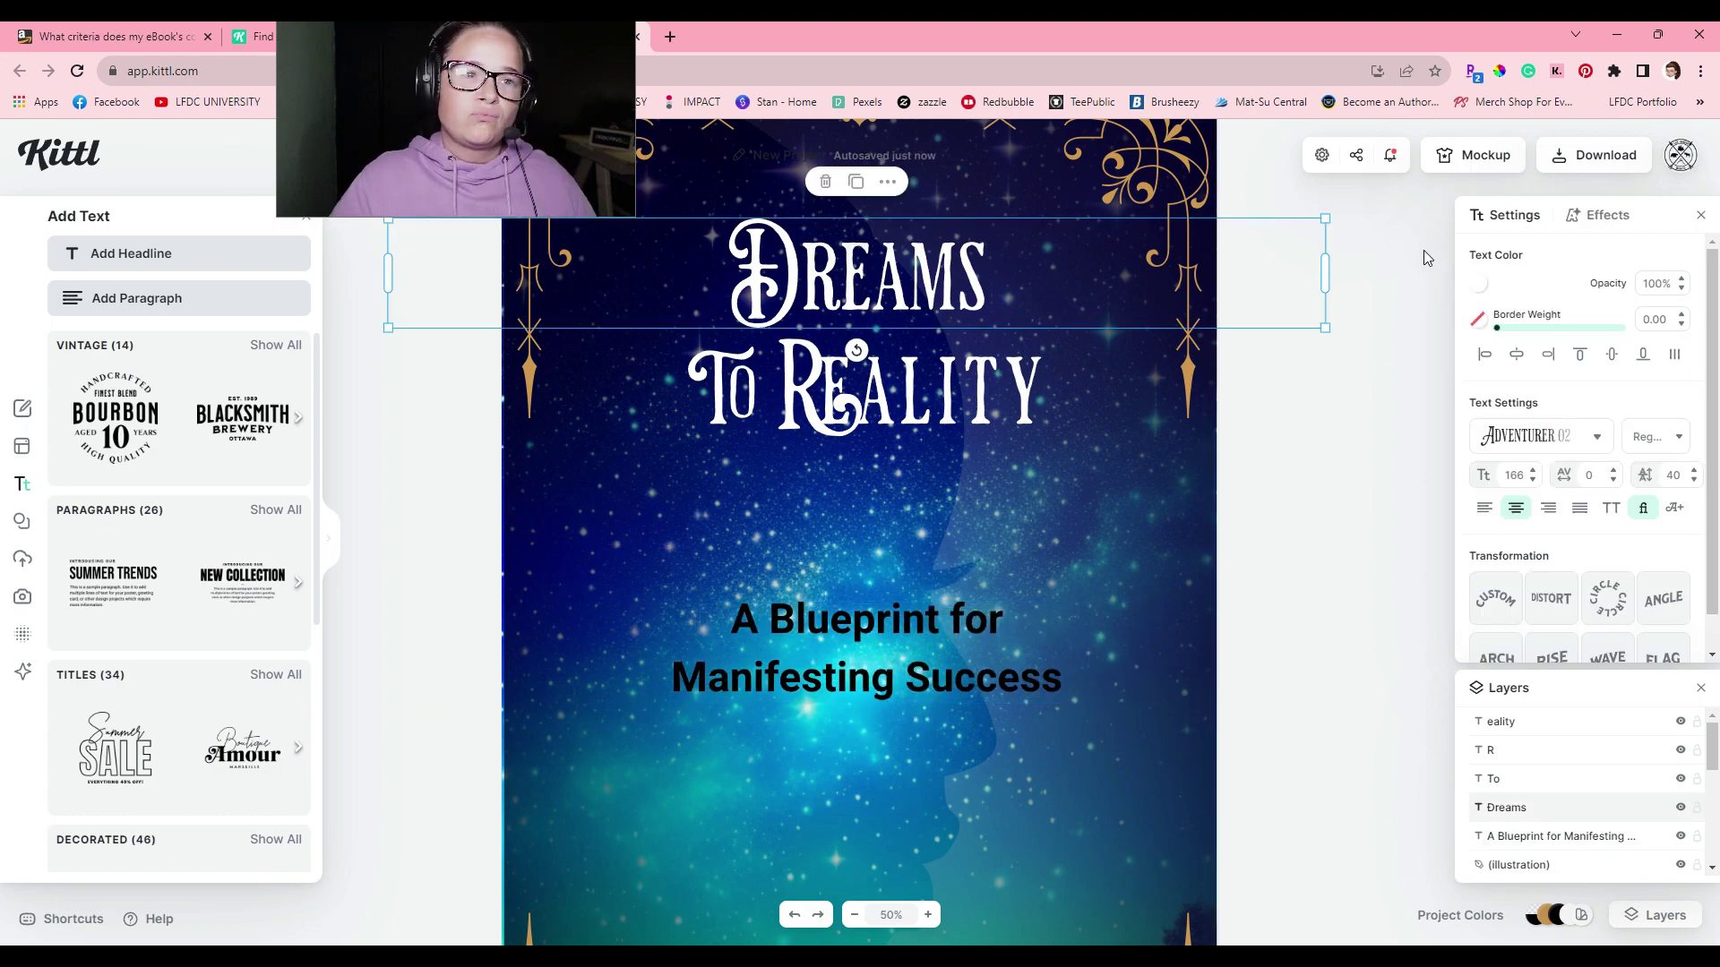
left_click(1478, 285)
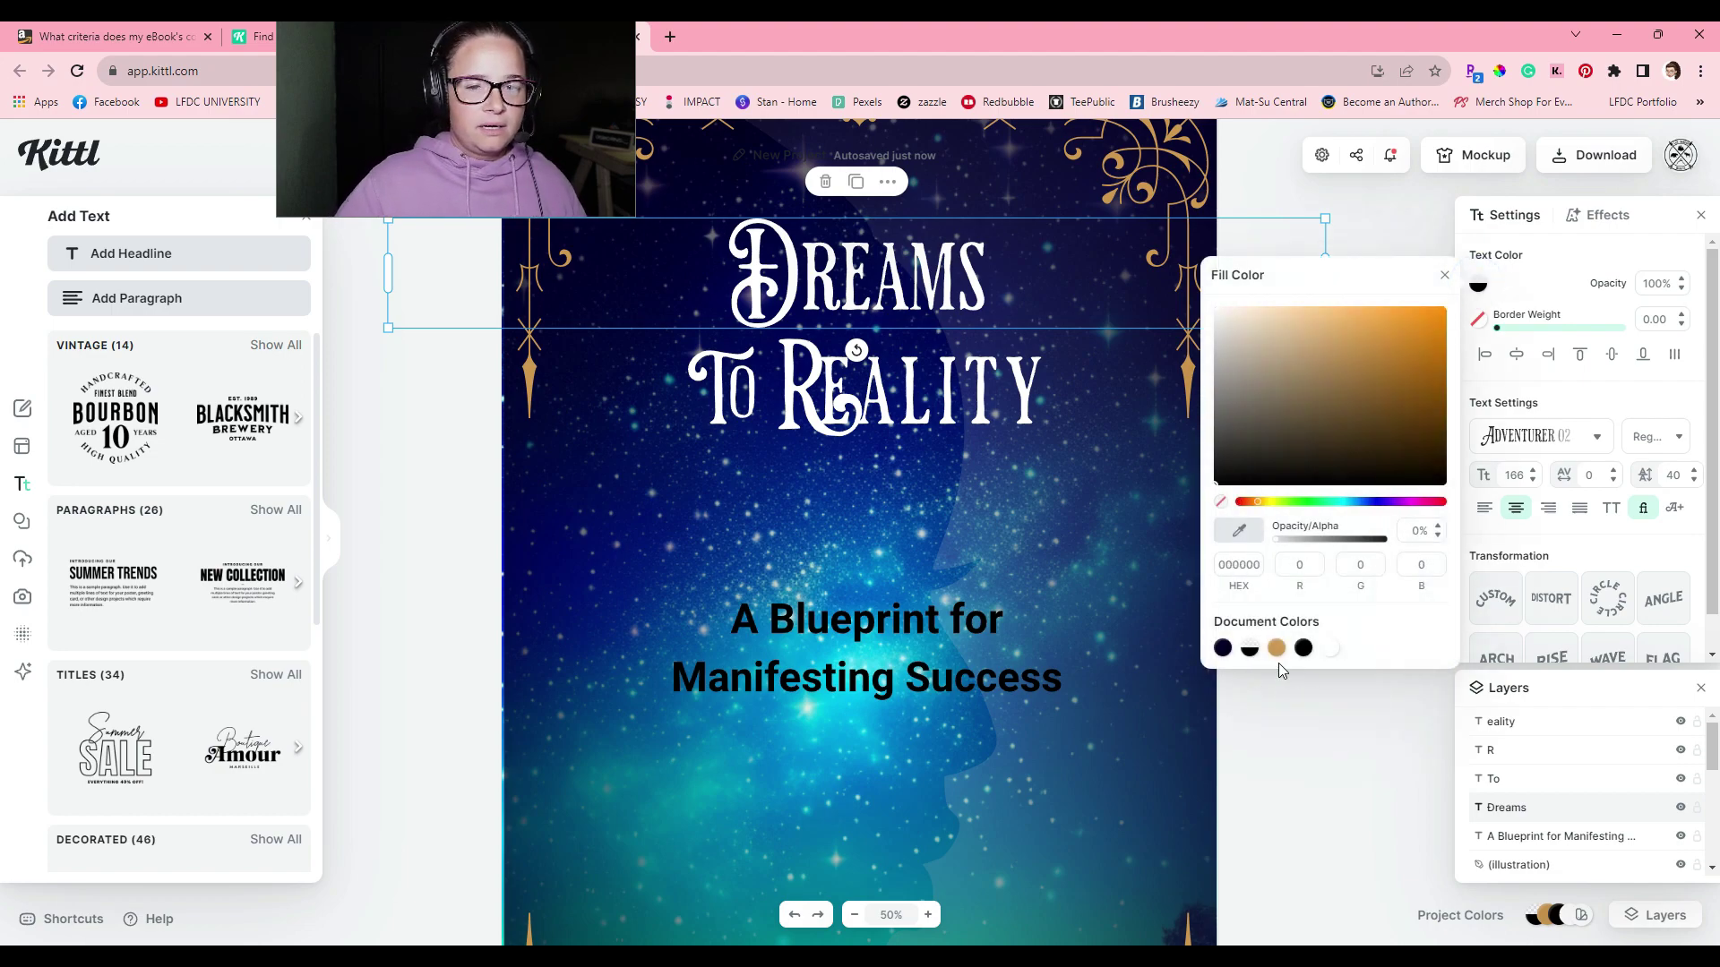
left_click(1276, 650)
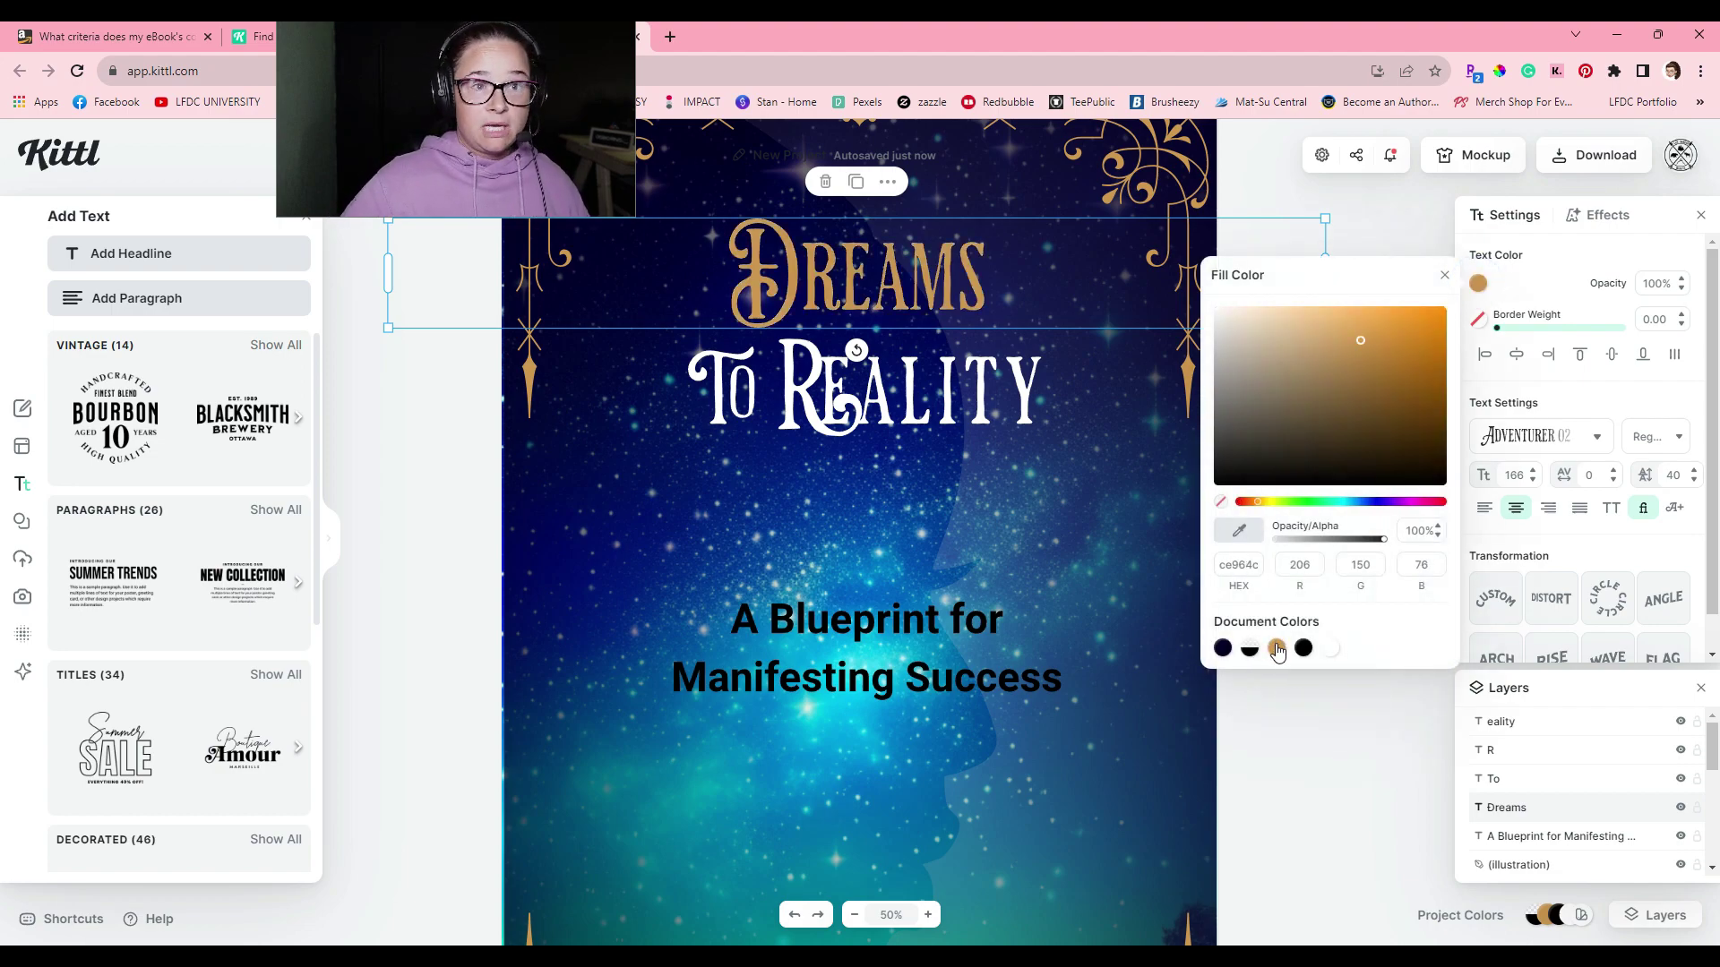
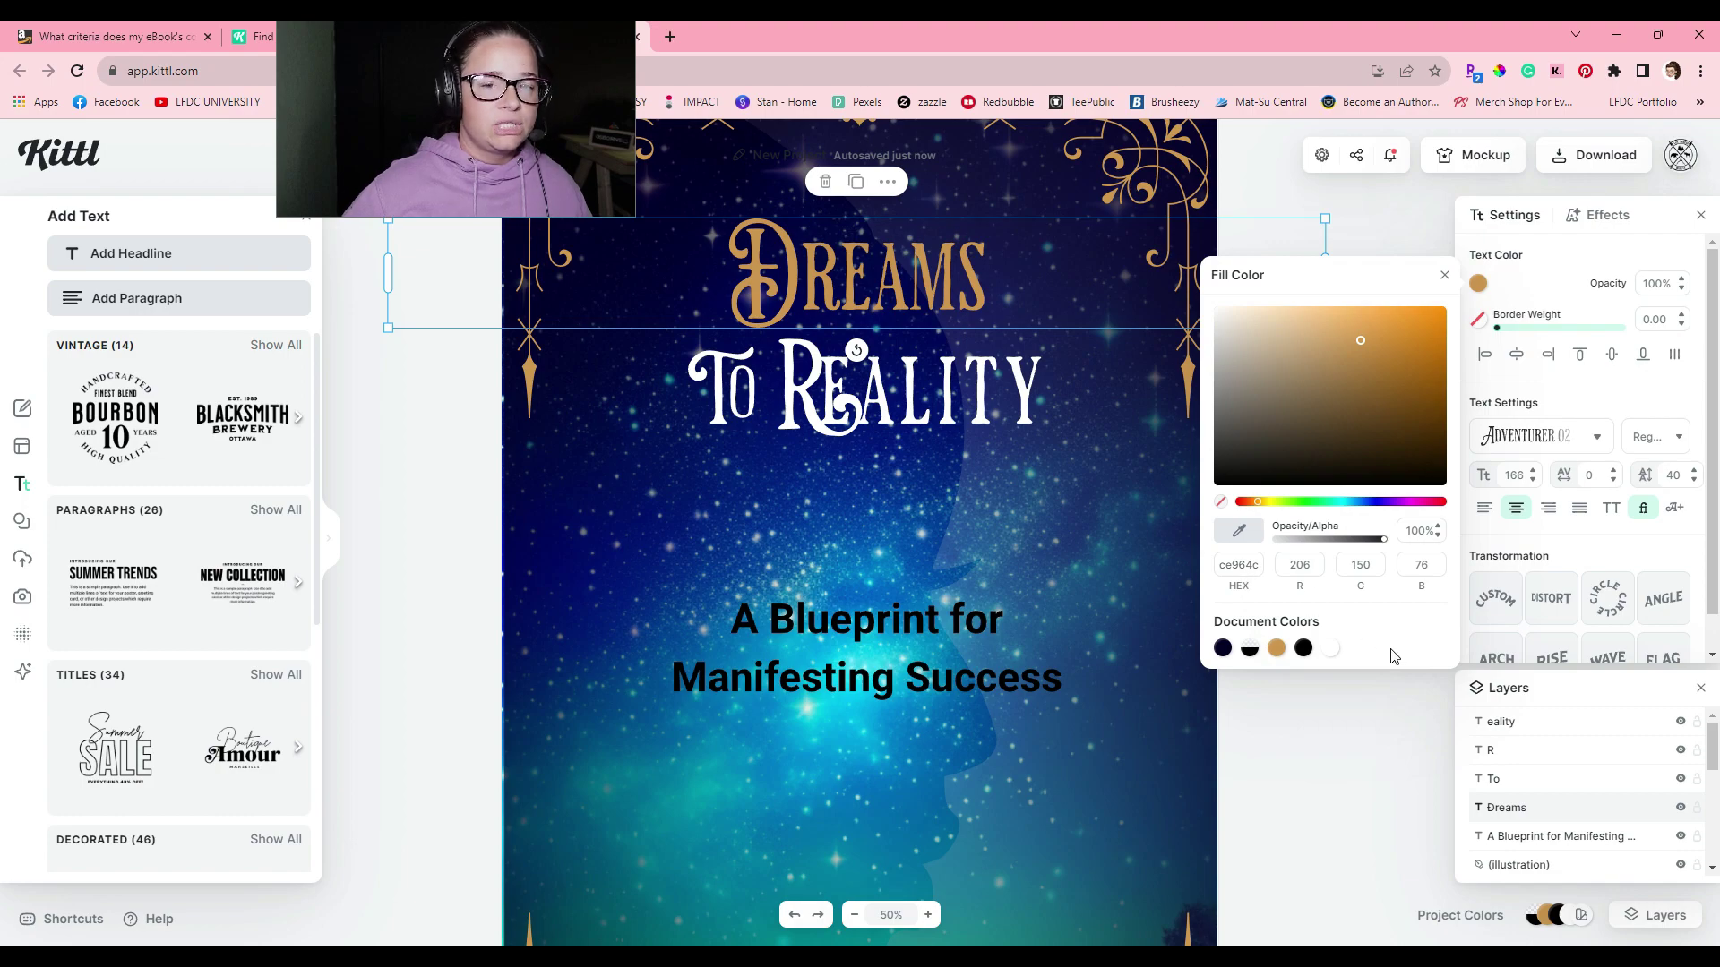
left_click(743, 397)
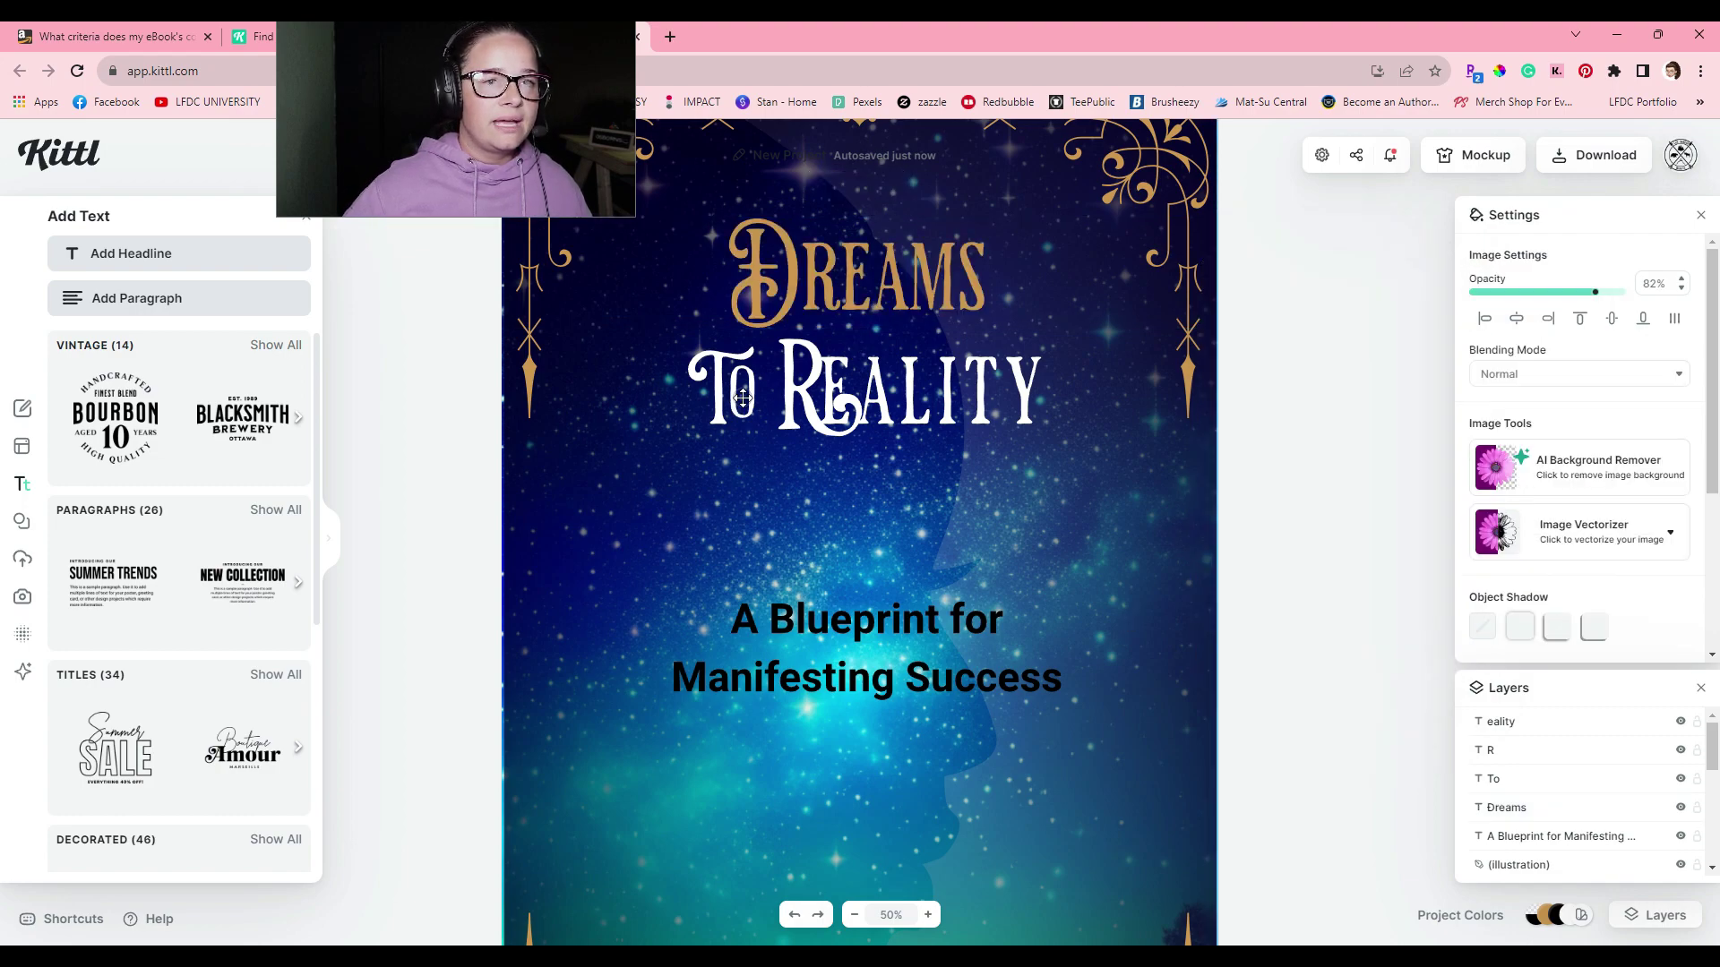
left_click(743, 397)
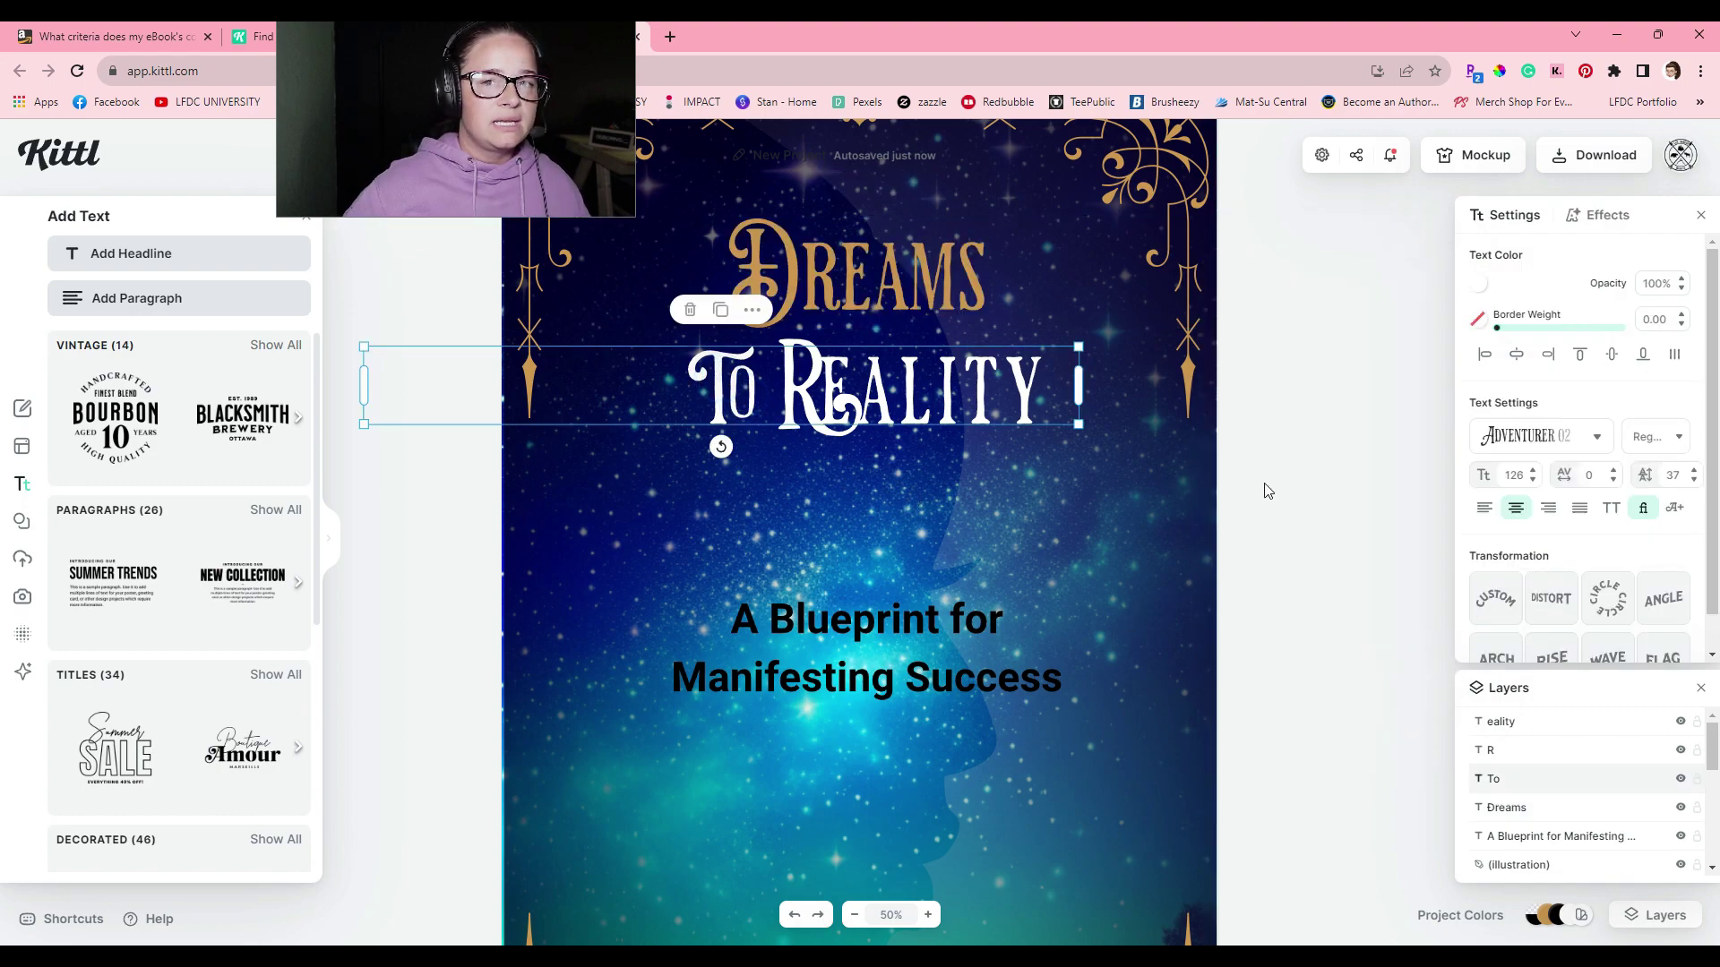
left_click(1478, 283)
left_click(1301, 646)
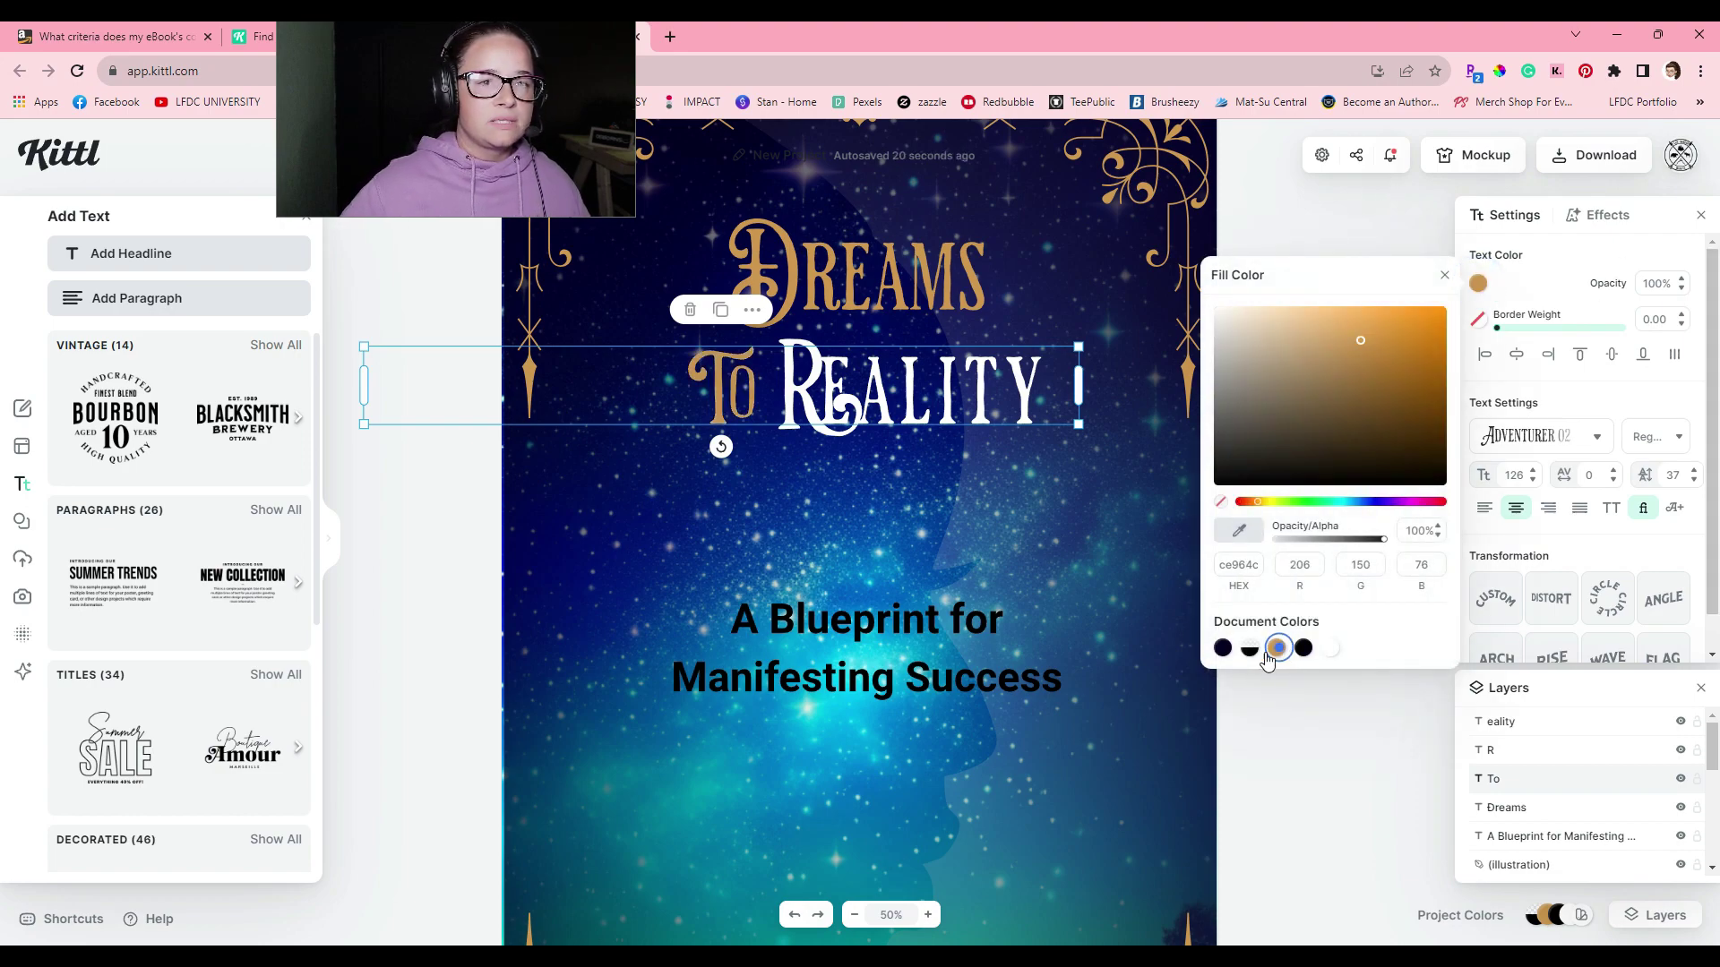
Pull the separate R away, extend "eality" to "Reality" by adding its own R, and delete the detached R.
left_click(833, 395)
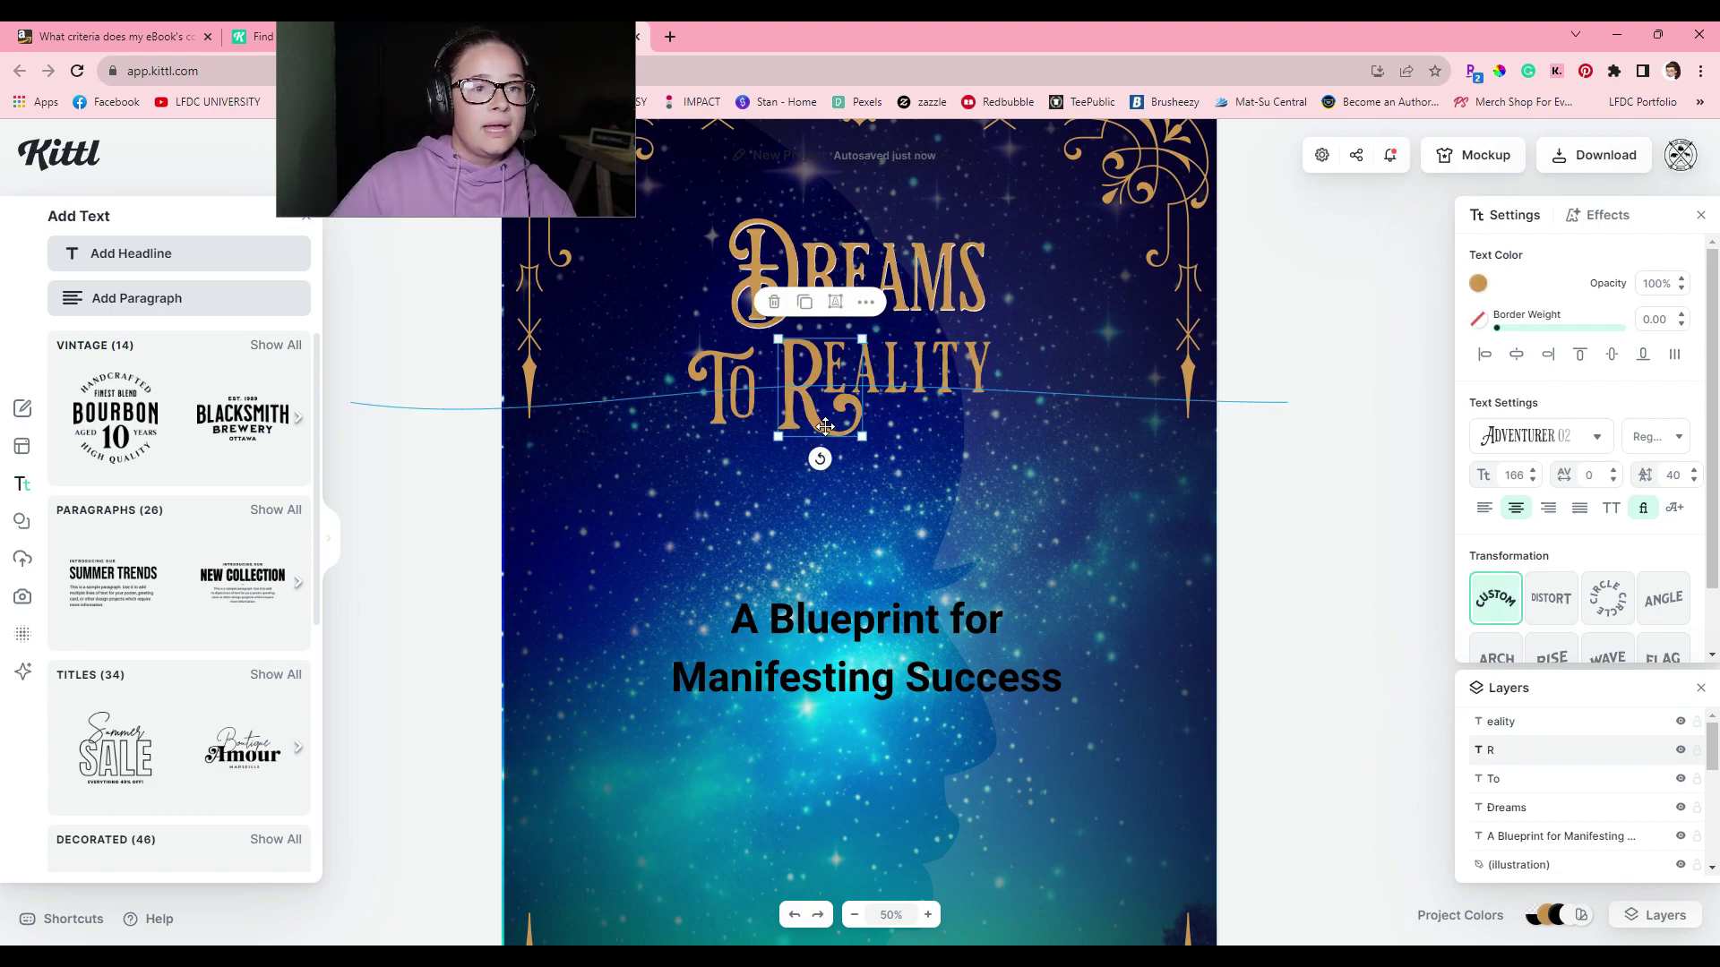
left_click_drag(825, 426, 594, 635)
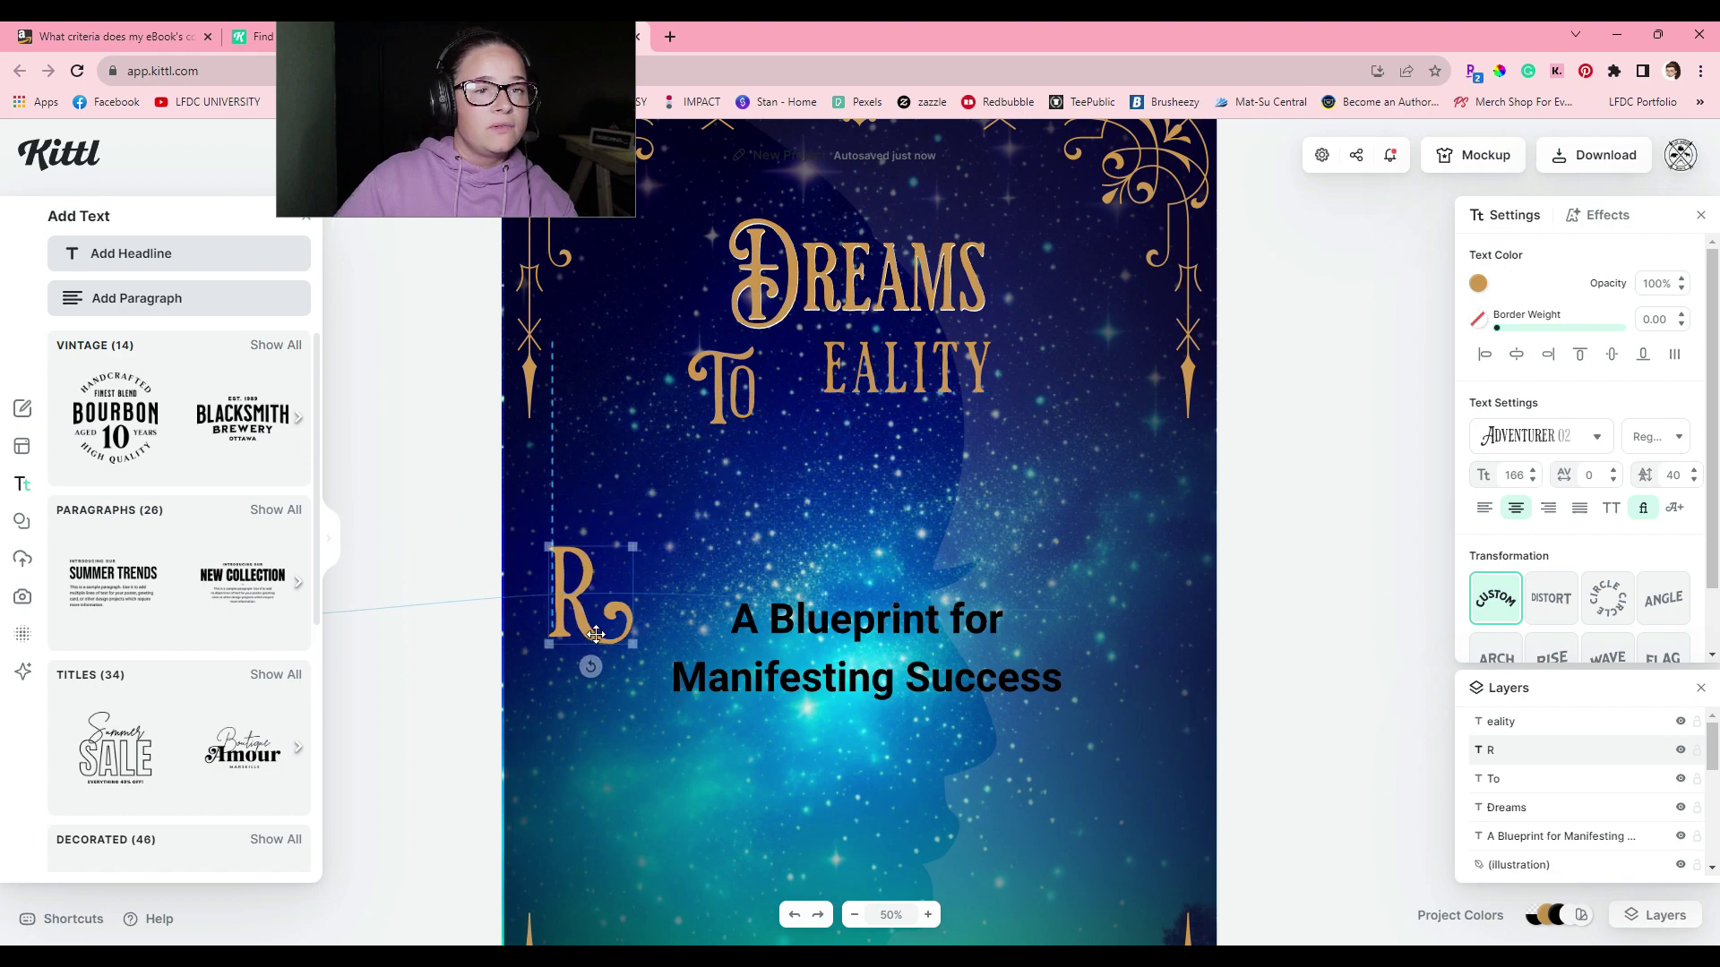
left_click(844, 370)
double_click(843, 369)
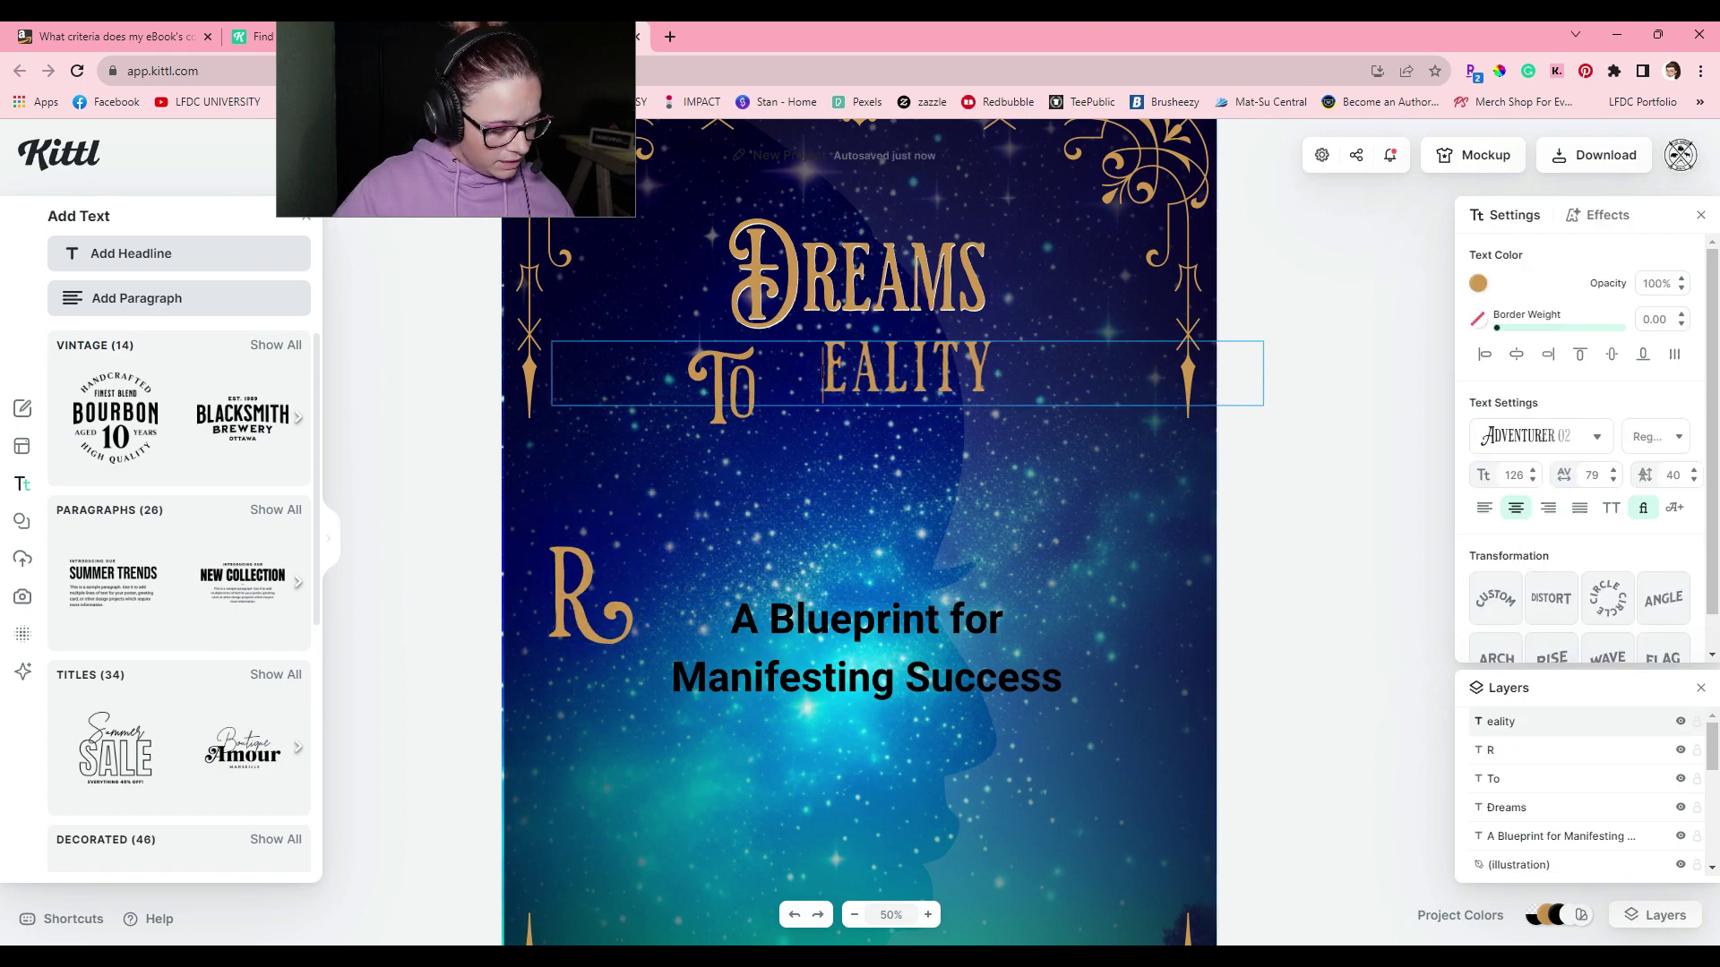
type("R")
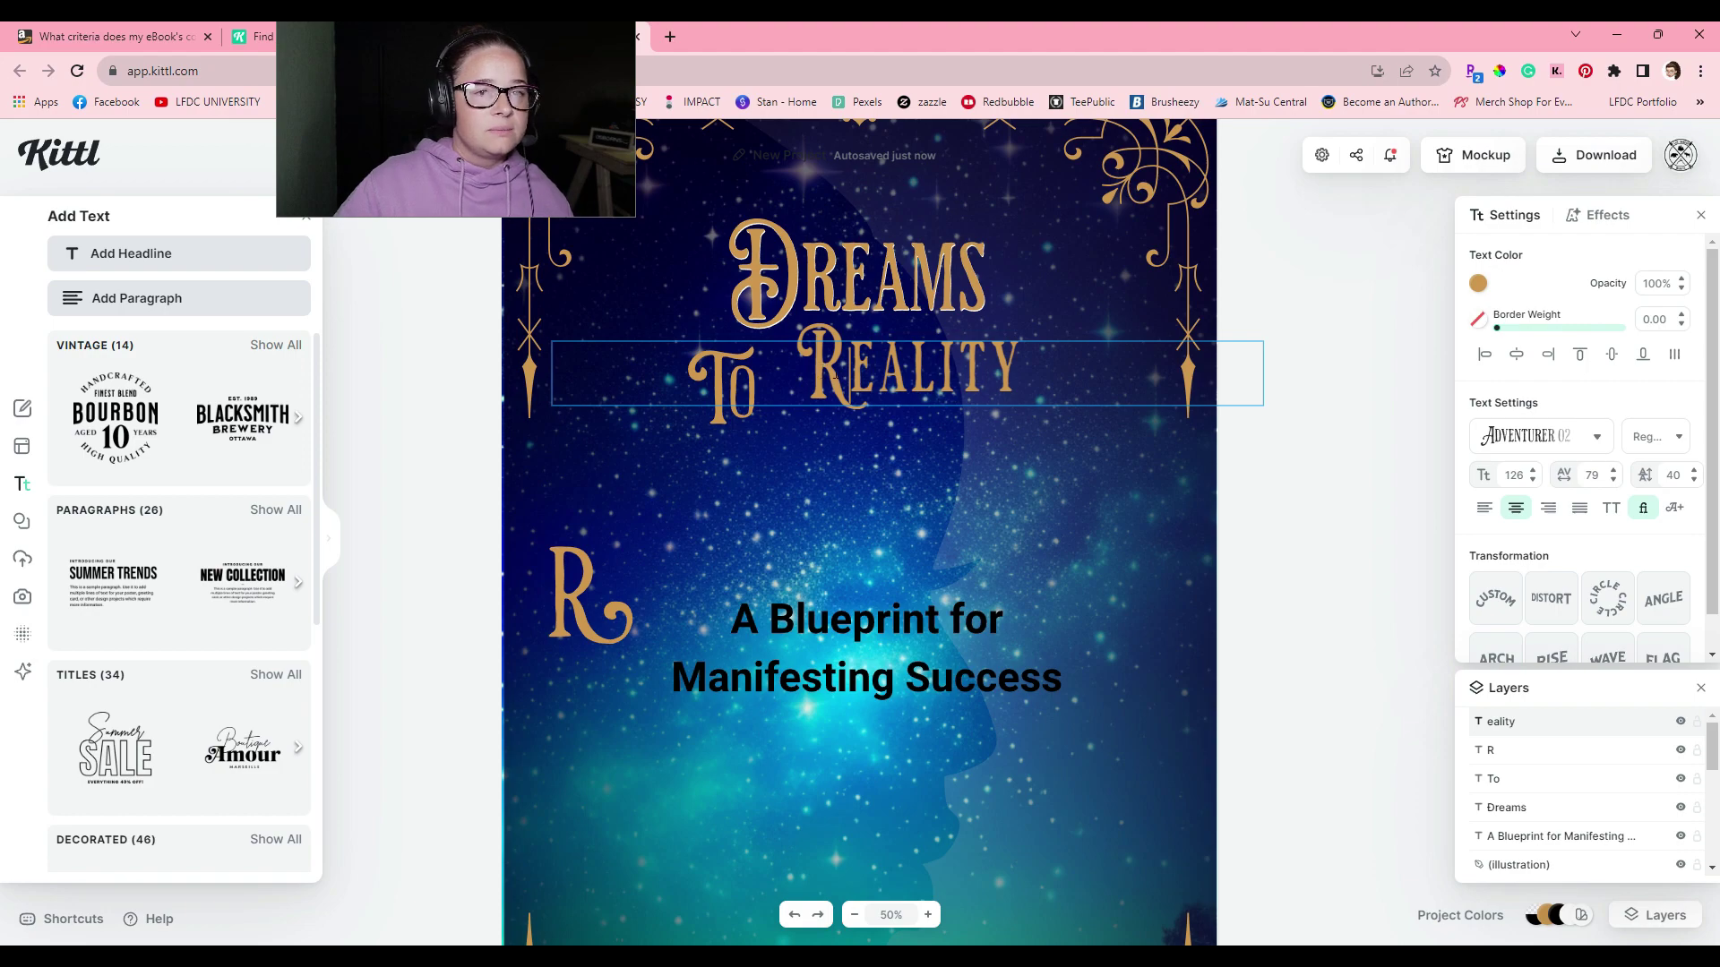
key("Escape")
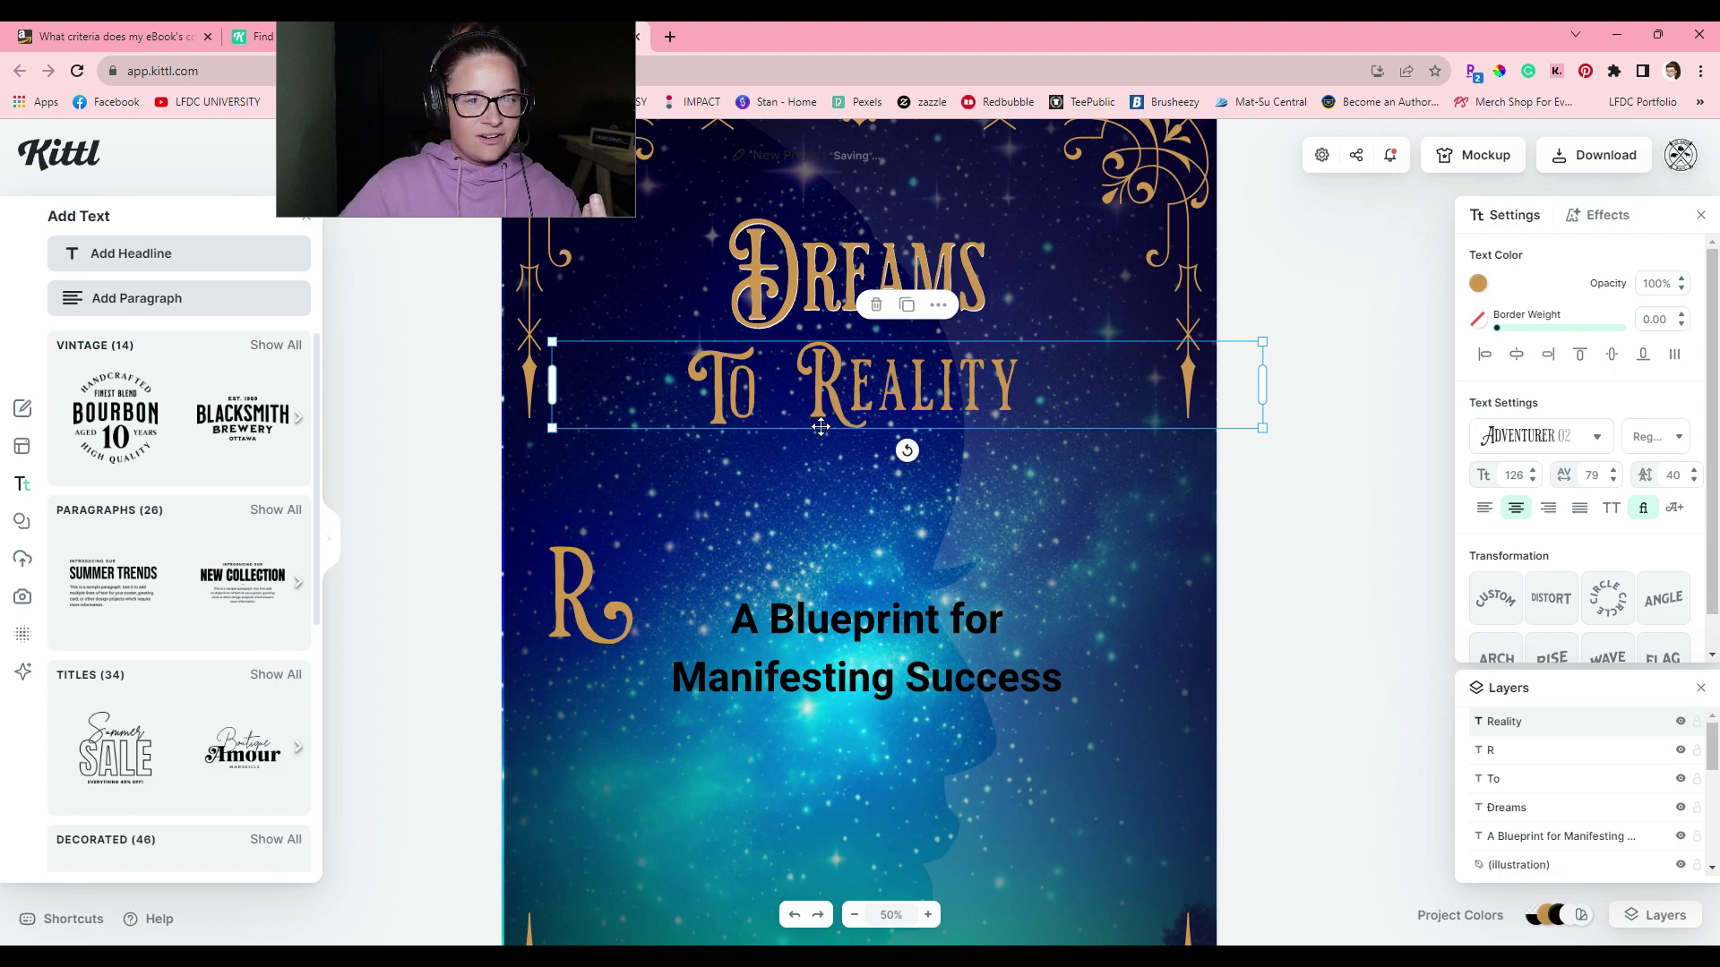
left_click(565, 601)
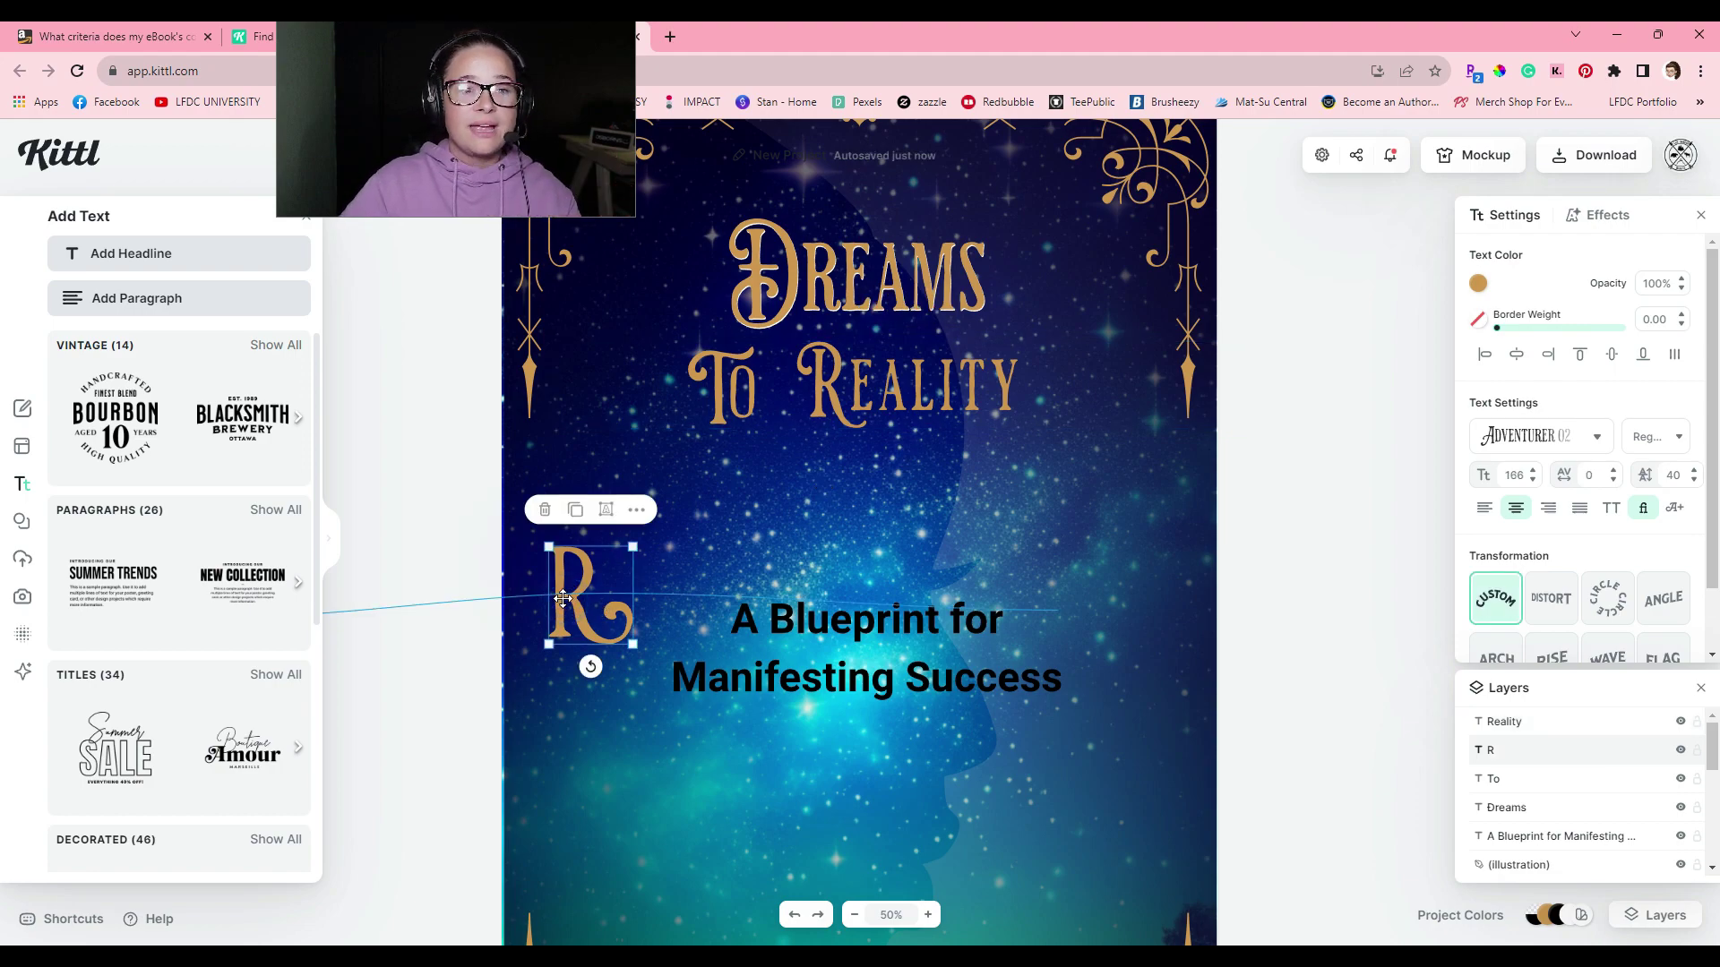
key("Delete")
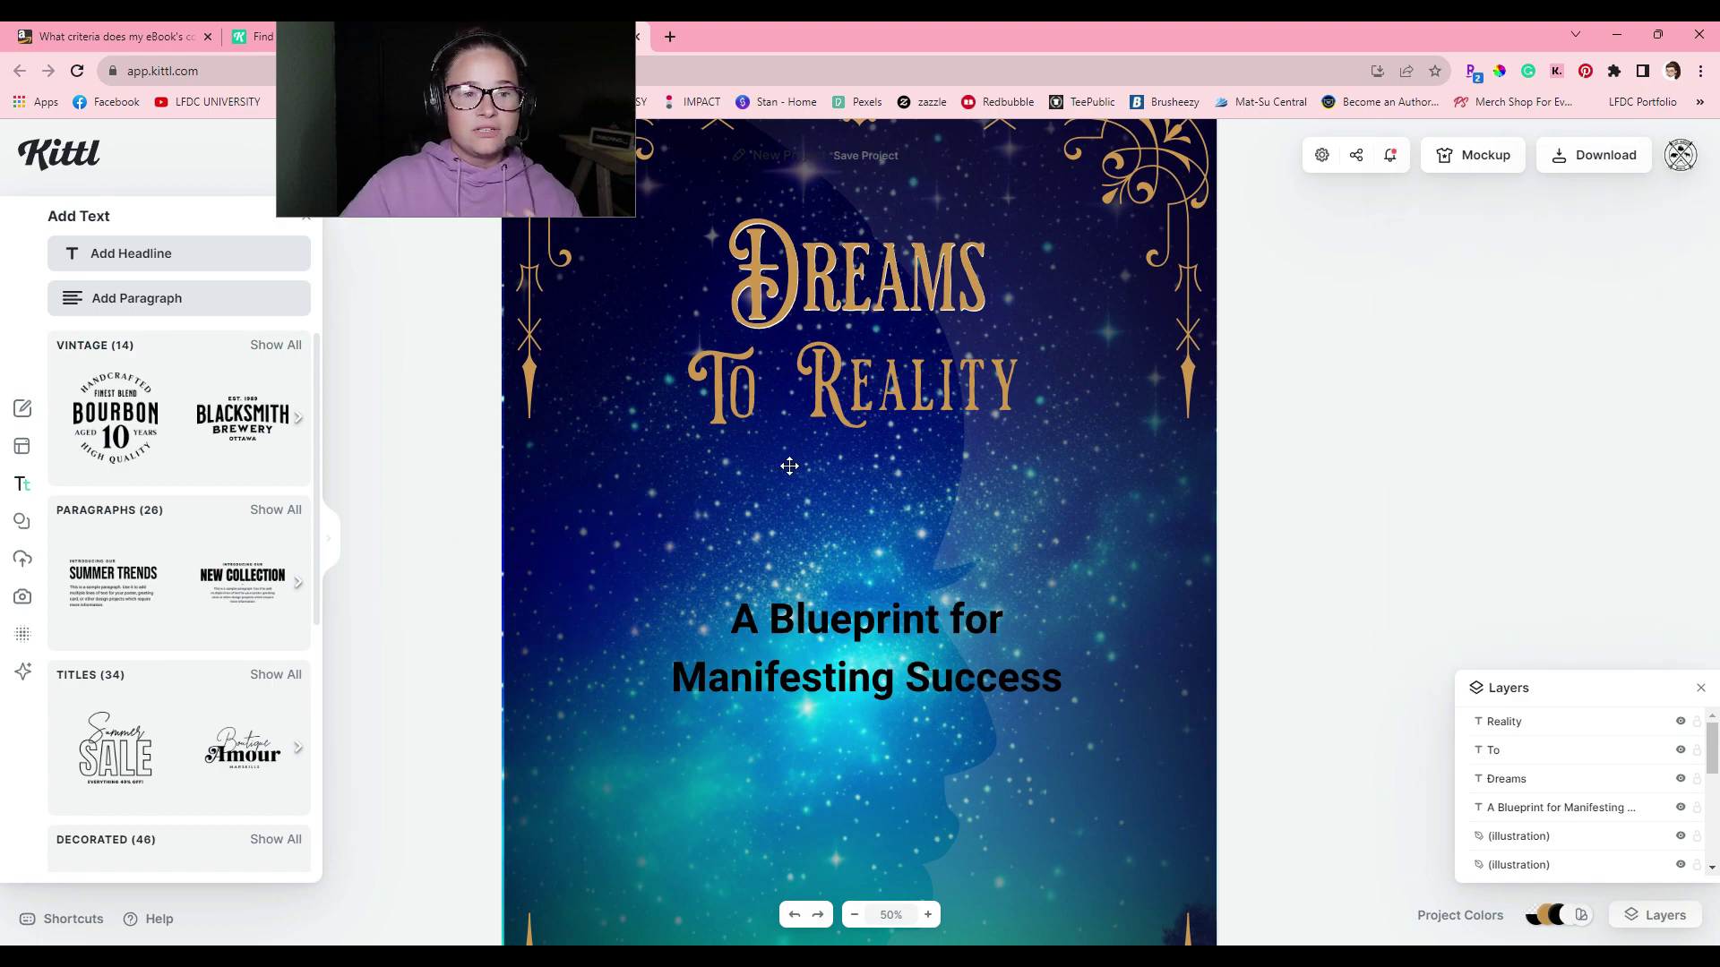
Move "Reality" left up against "To" and enlarge it slightly to font size 132.
left_click(834, 411)
left_click_drag(833, 411, 852, 400)
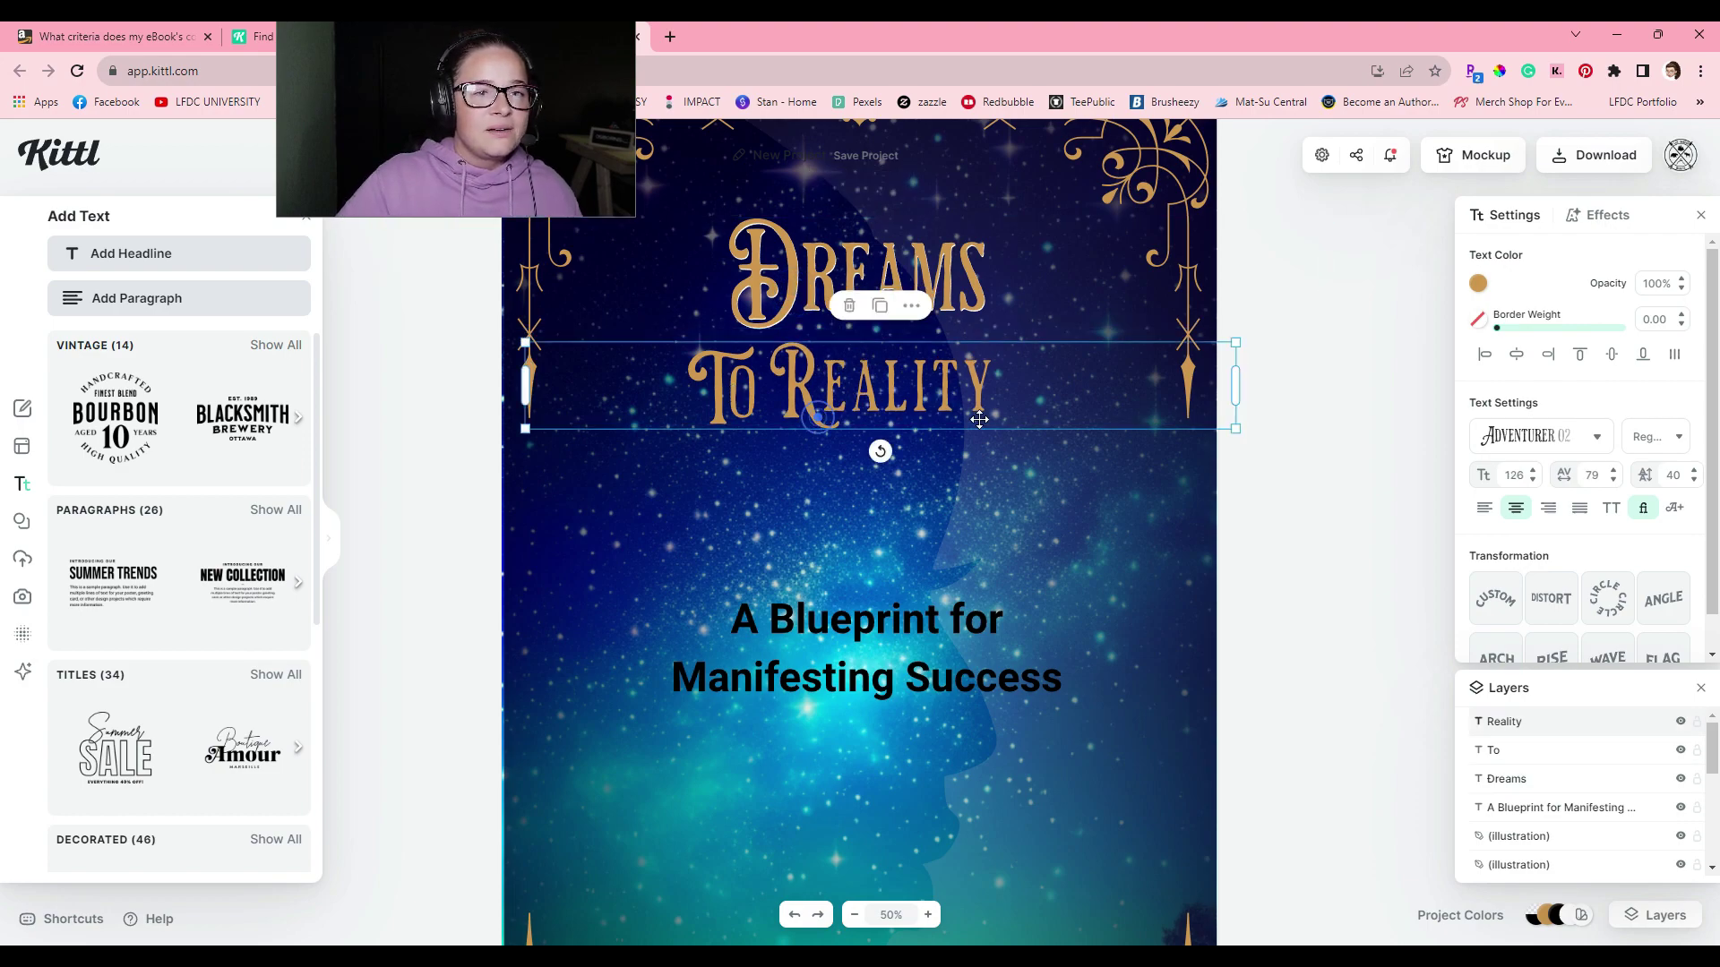
left_click_drag(527, 344, 506, 316)
Match "Reality" to "Dreams" with font size 166 and move it right, clear of "To".
left_click(815, 277)
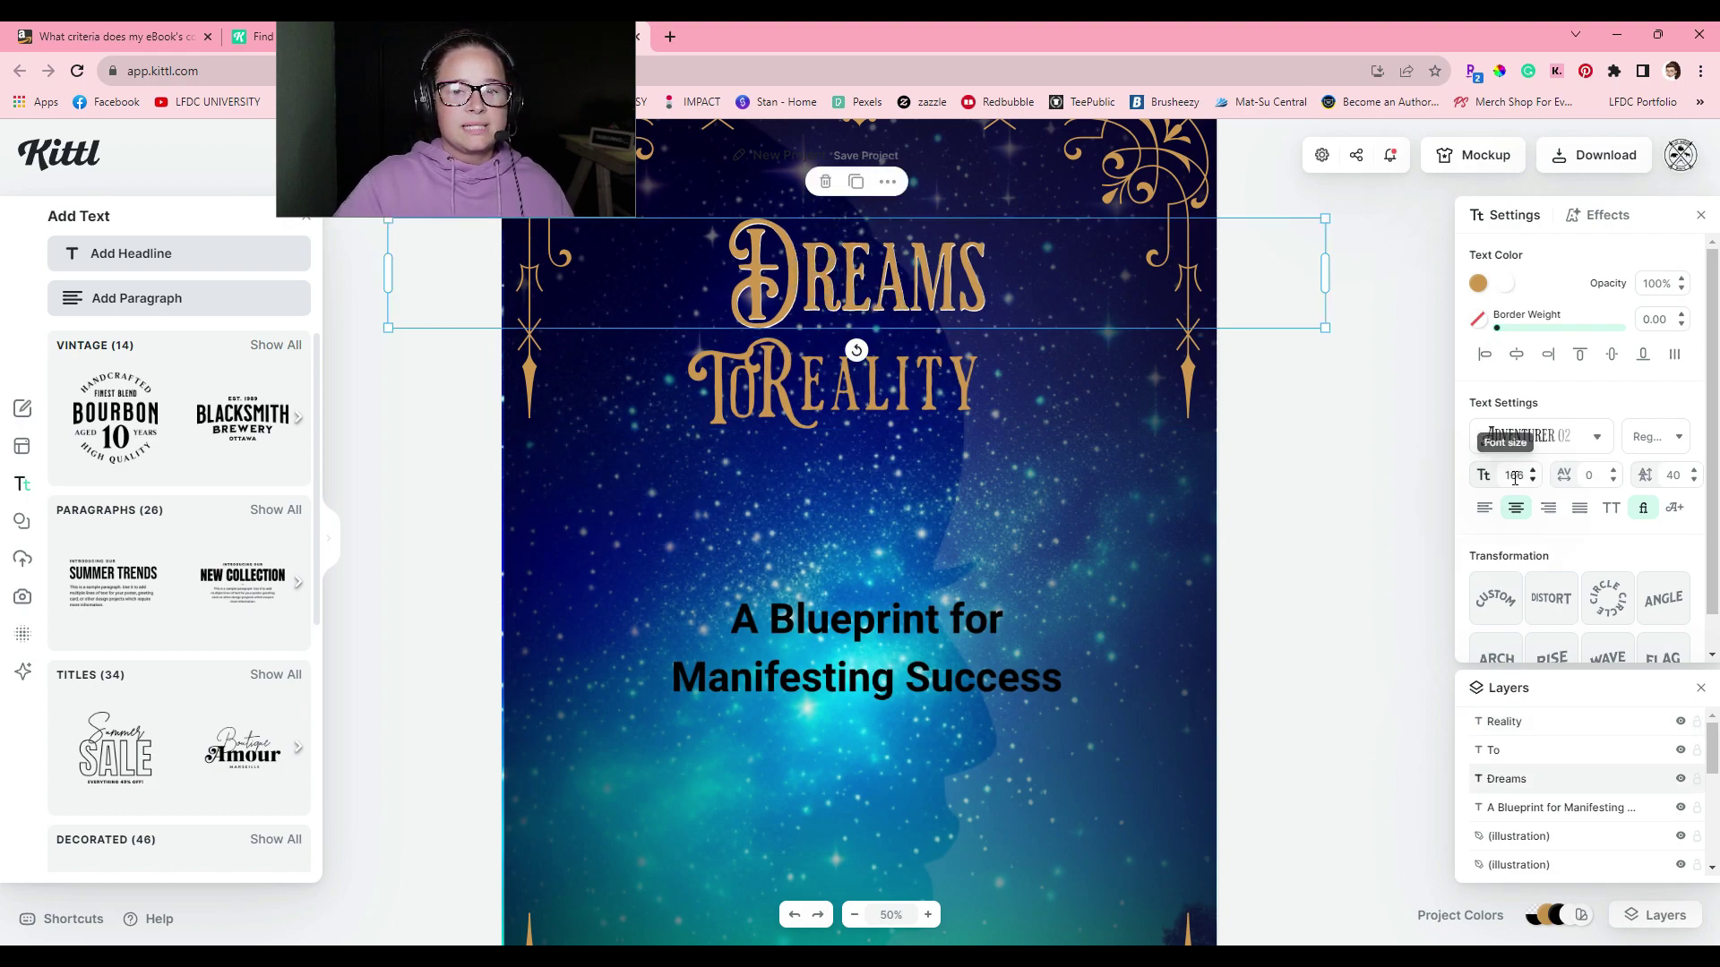
left_click(946, 384)
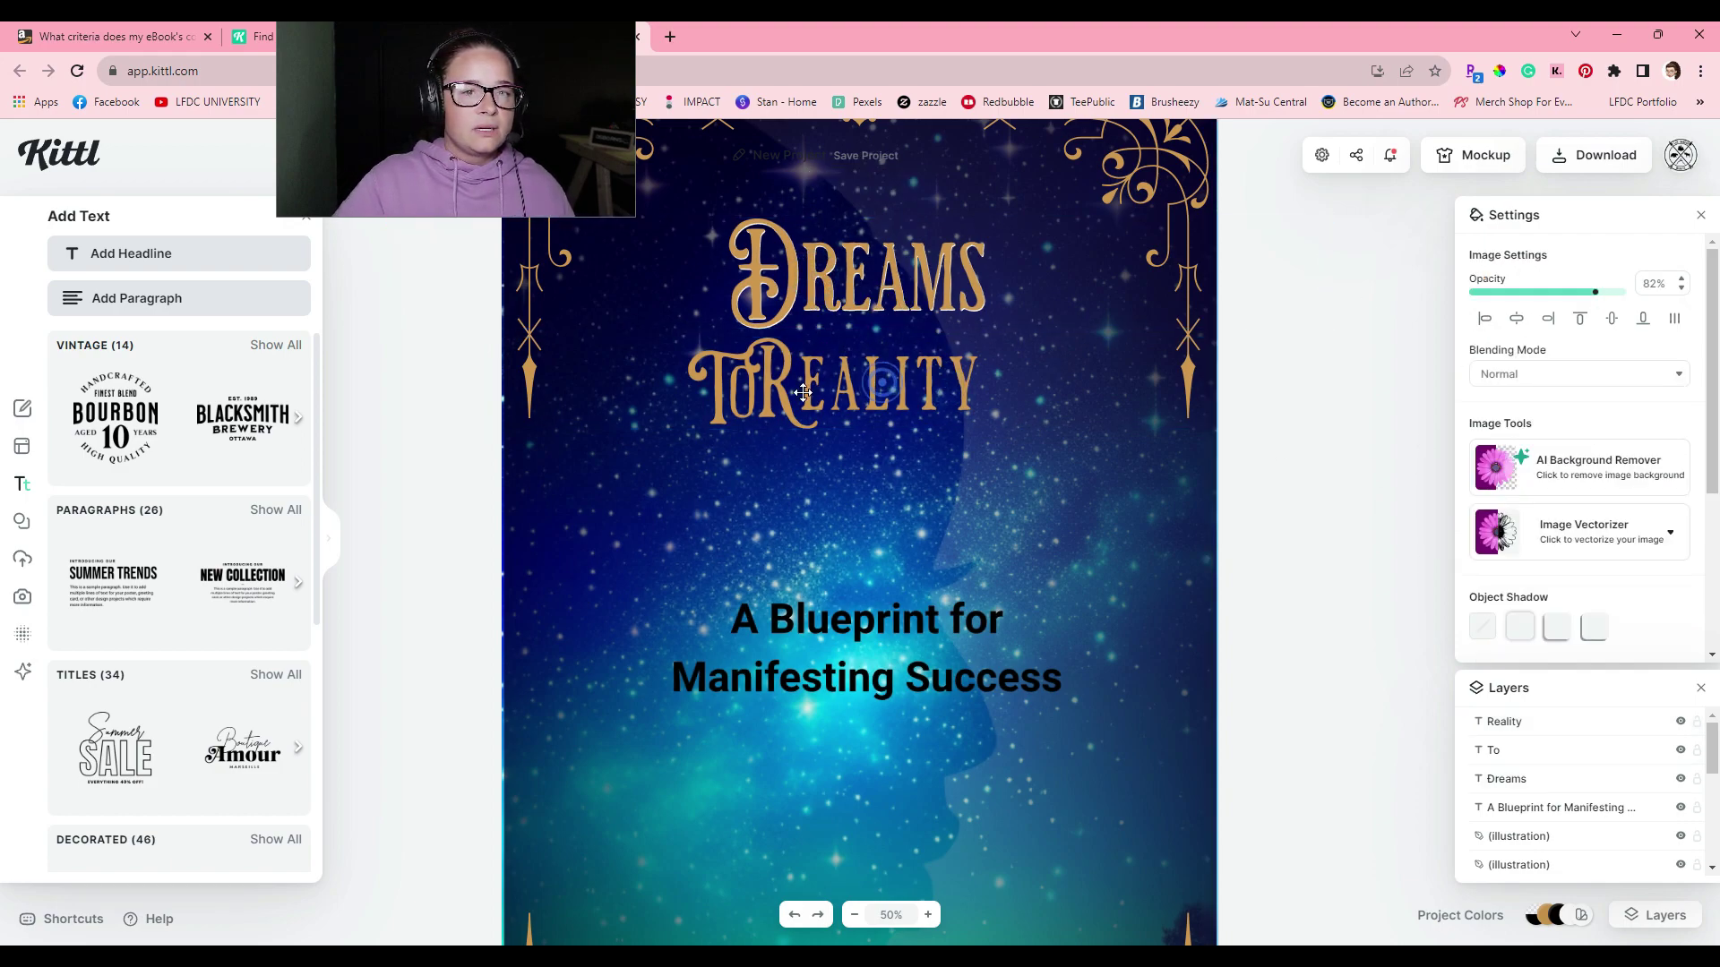
left_click(882, 383)
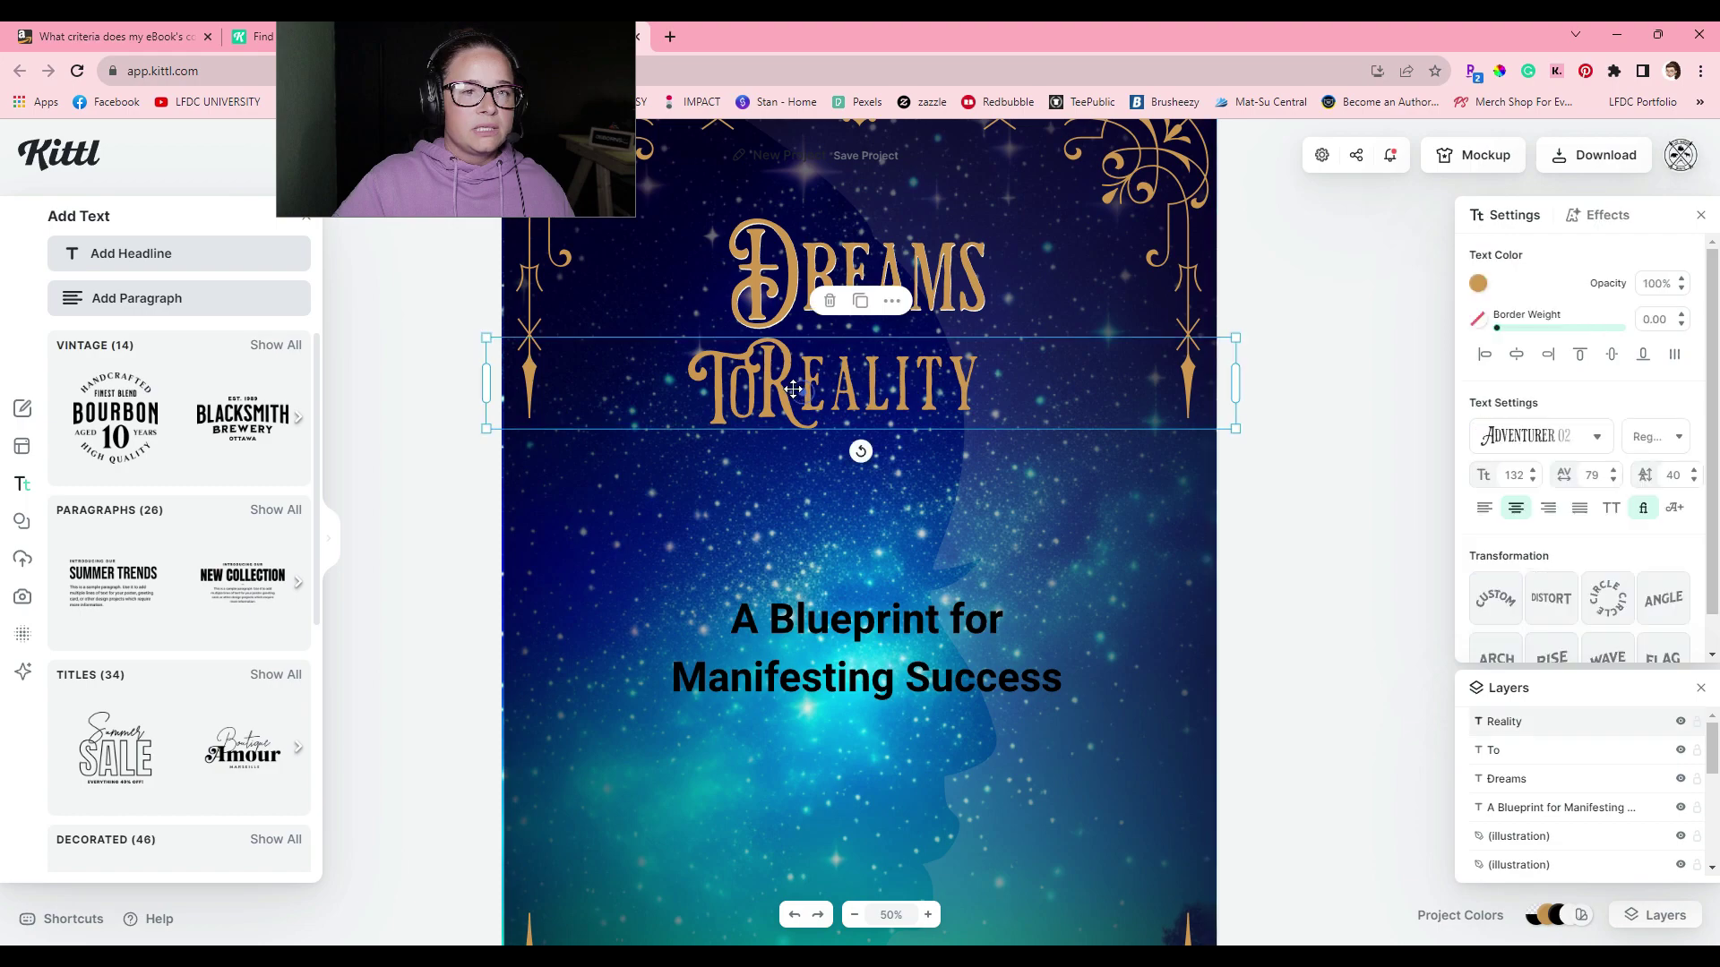
left_click(1514, 476)
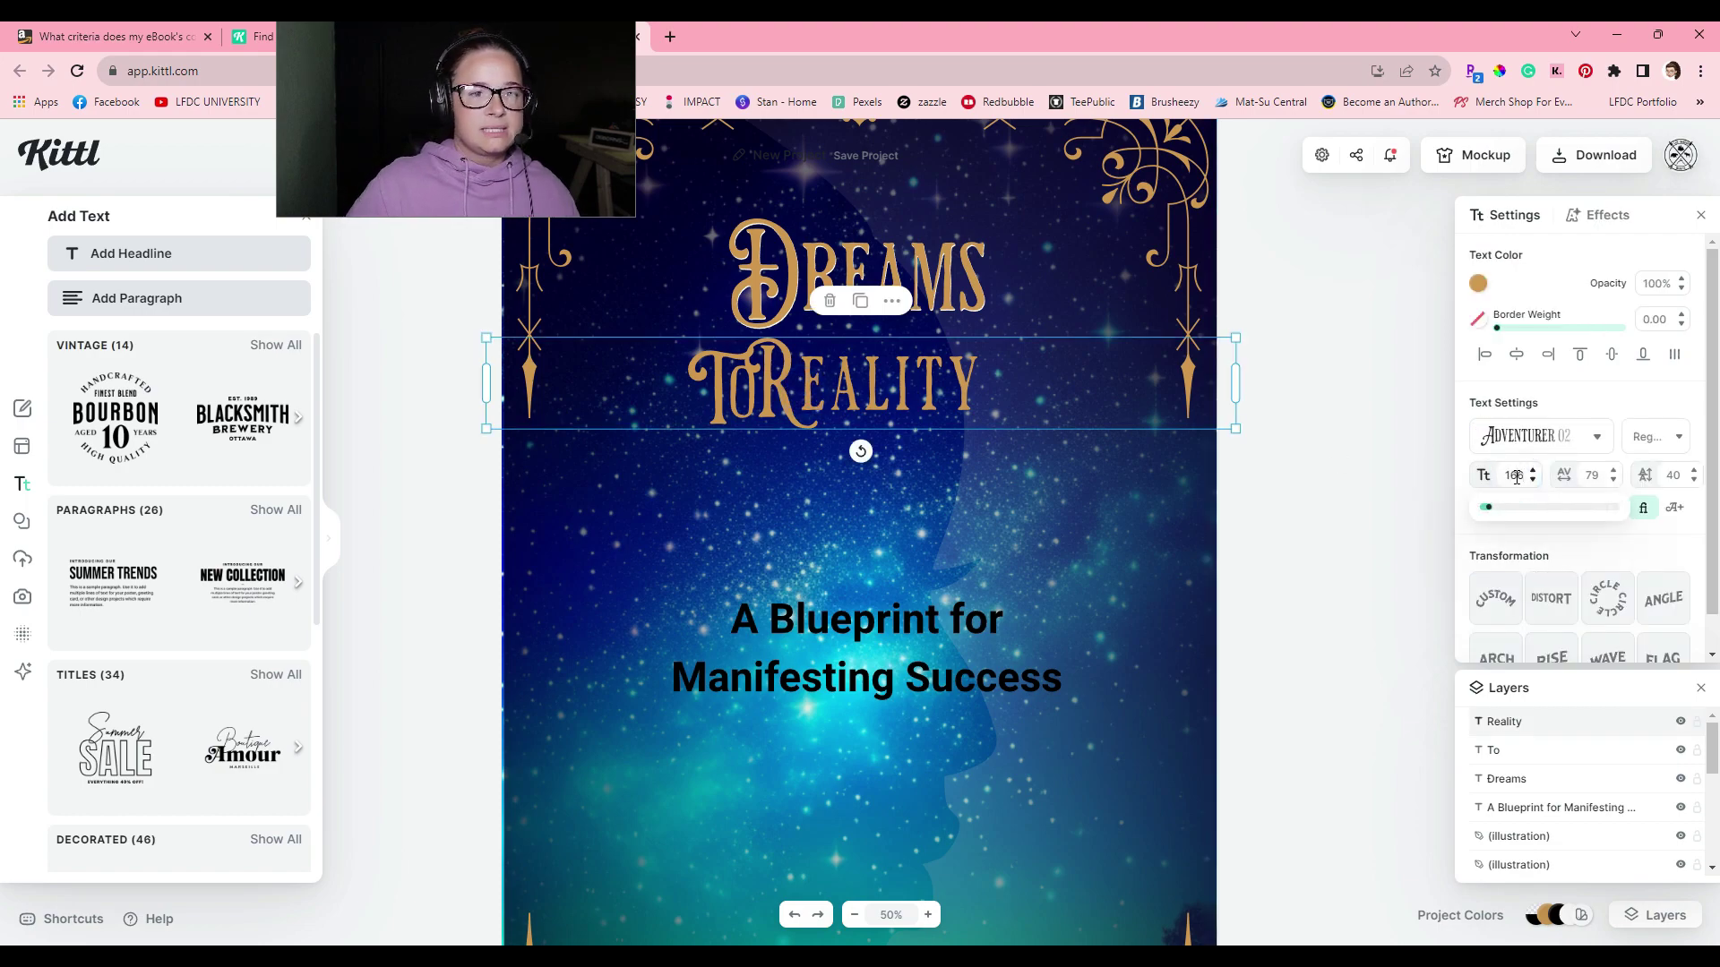
key("Return")
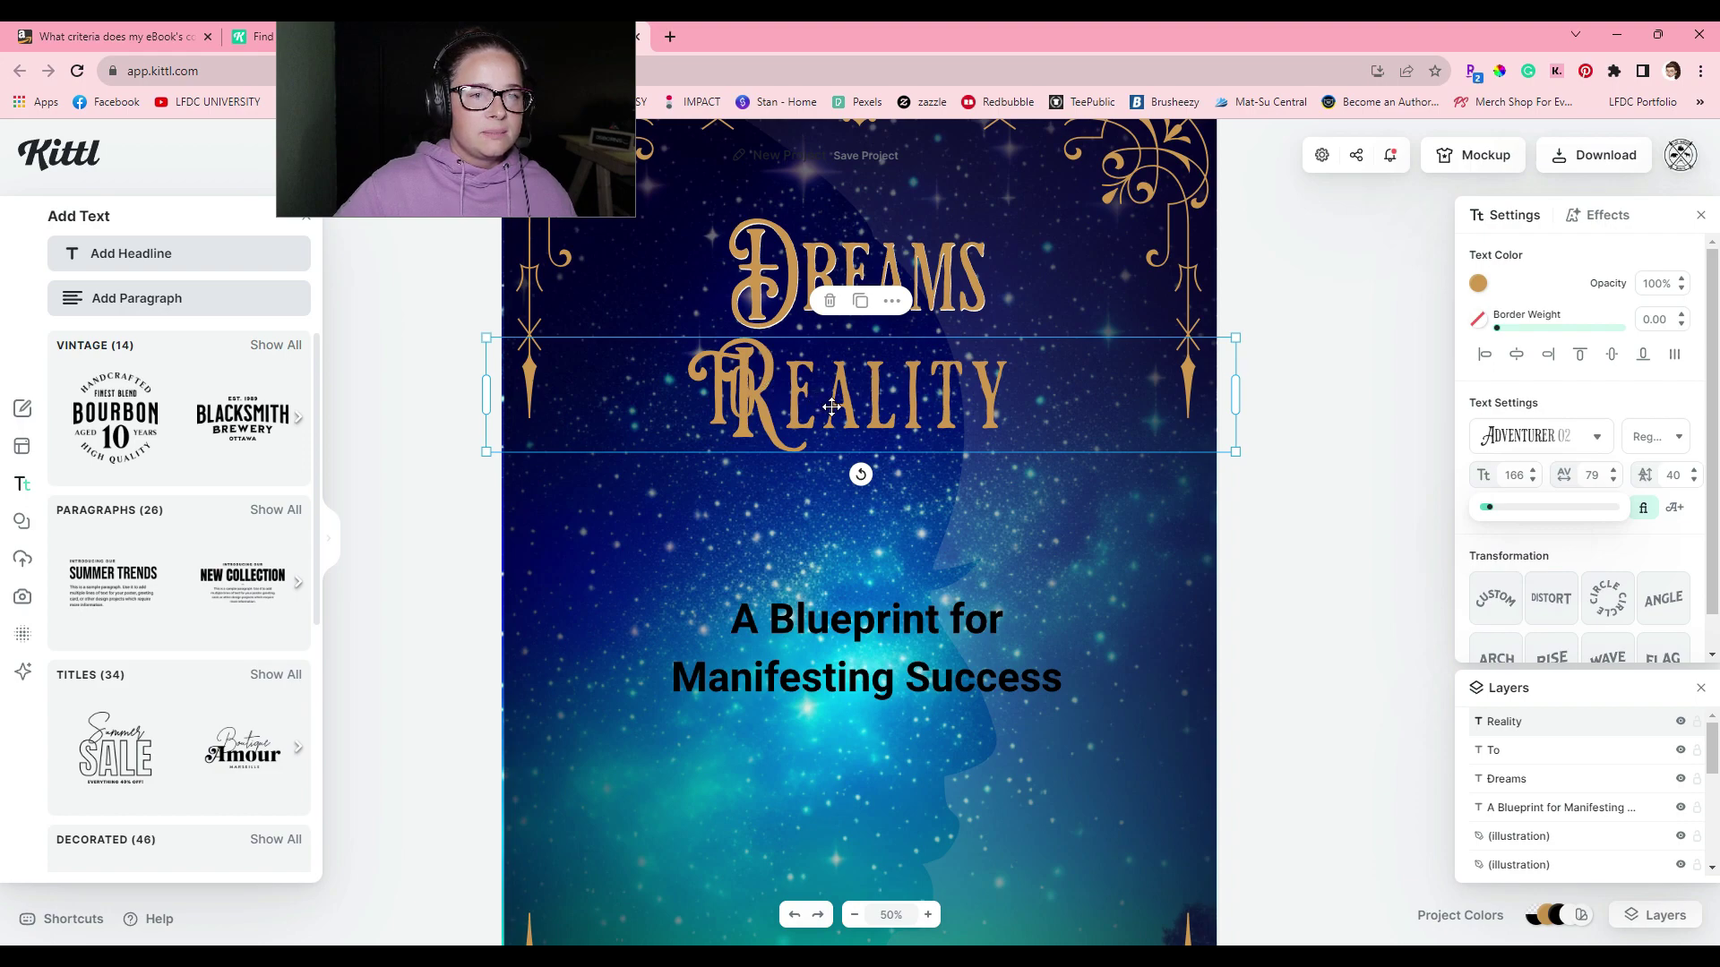
left_click_drag(831, 406, 883, 404)
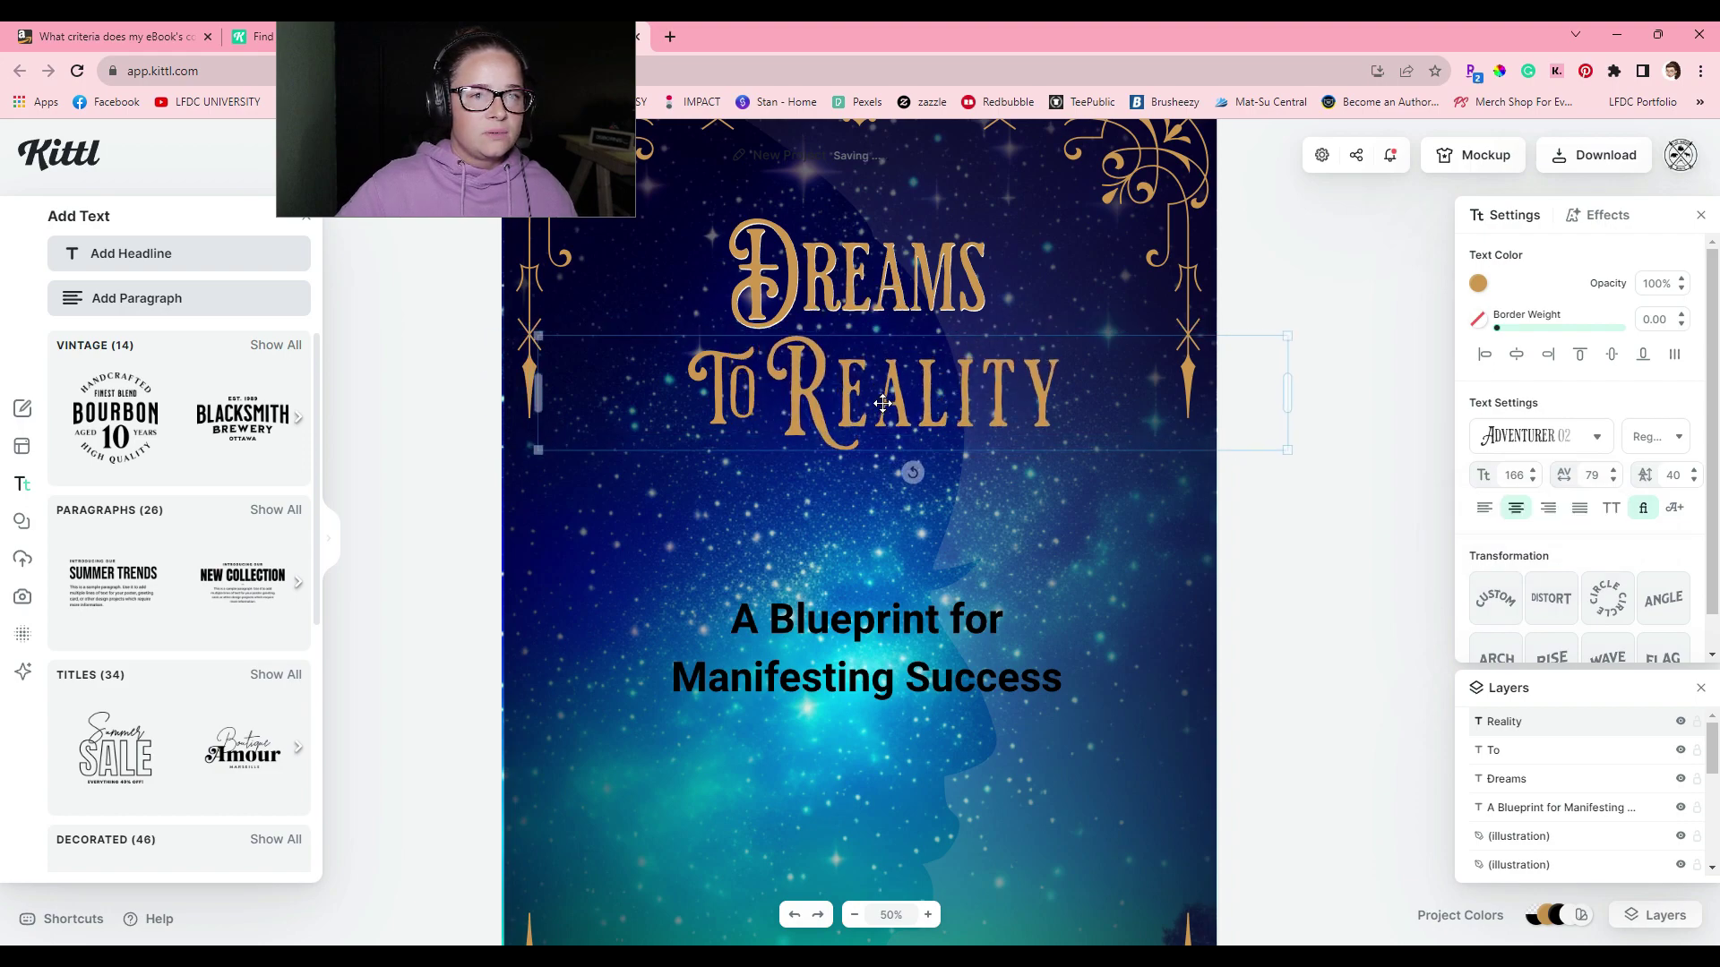
Apply a white Drop Shadow to "Reality" and set its blur to 0.
left_click(1605, 215)
left_click(1490, 300)
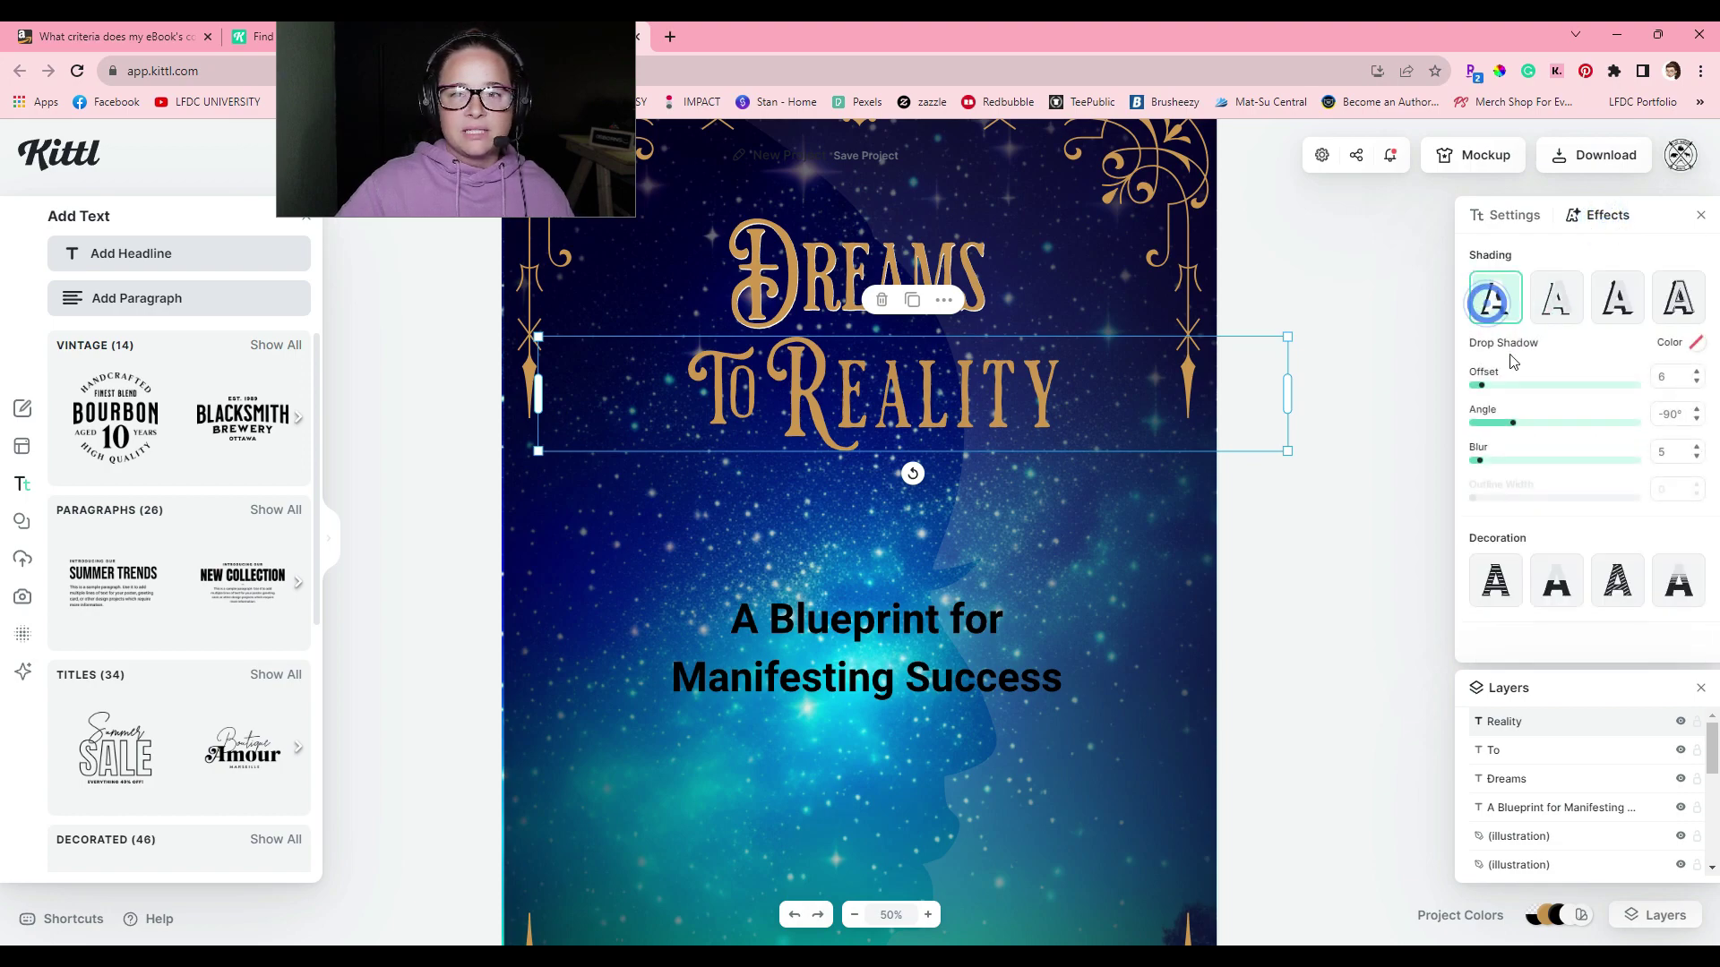
left_click(1696, 345)
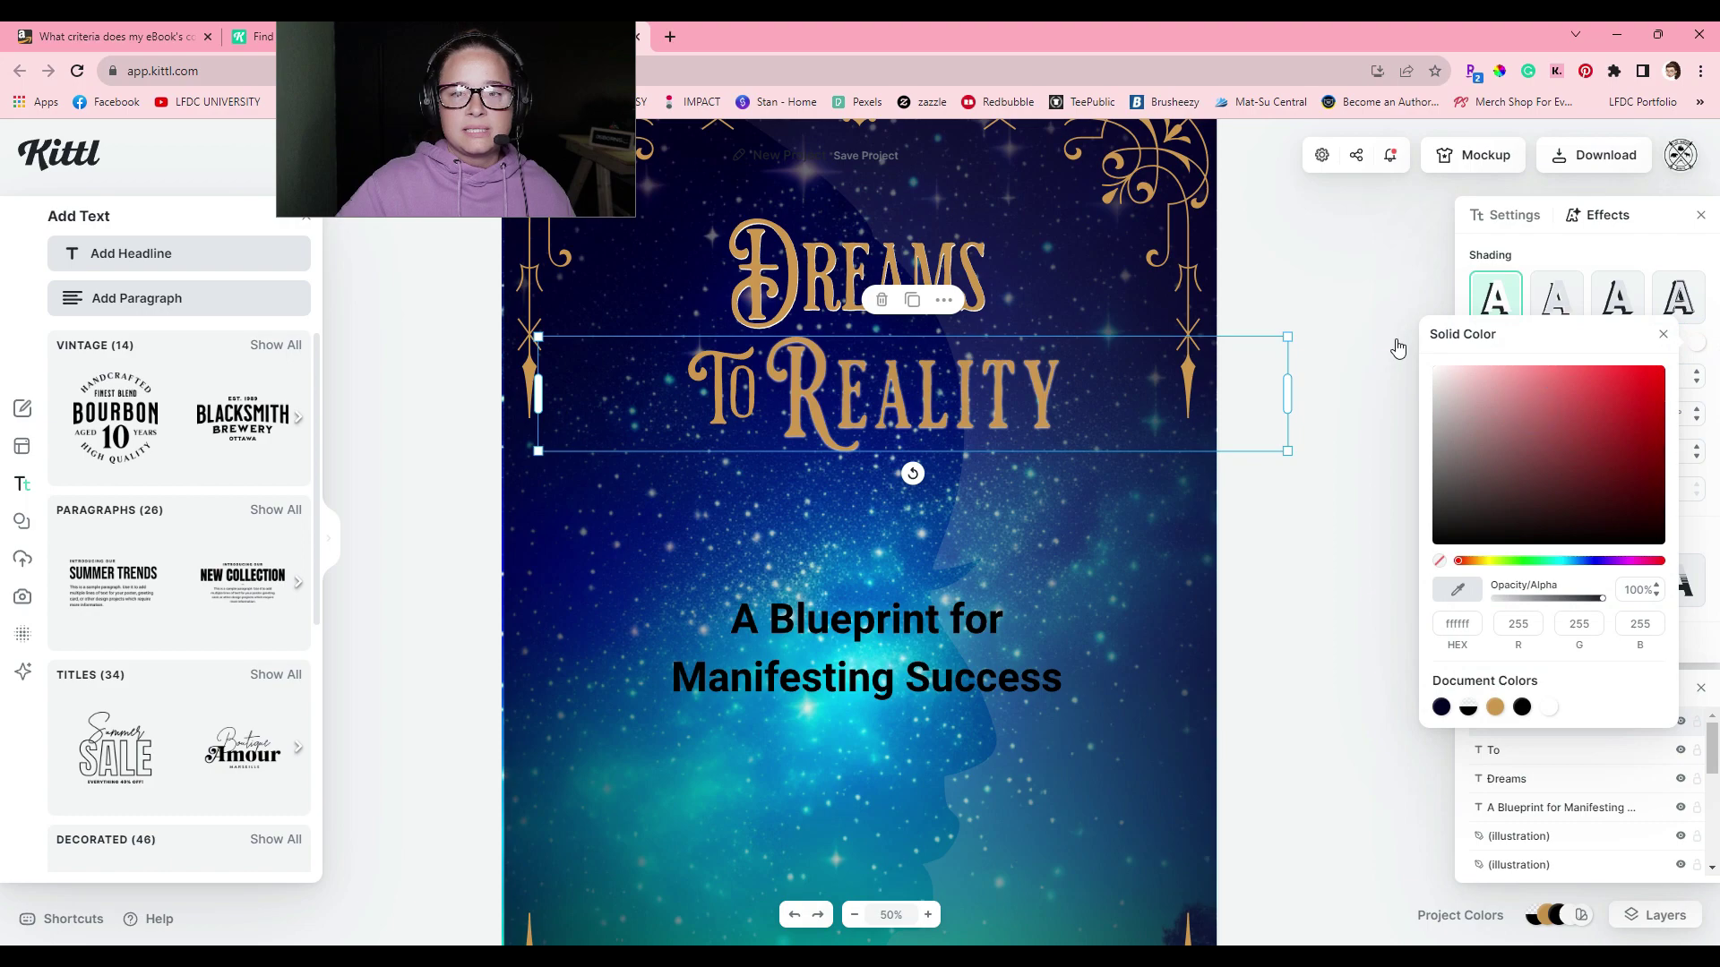
left_click(1479, 291)
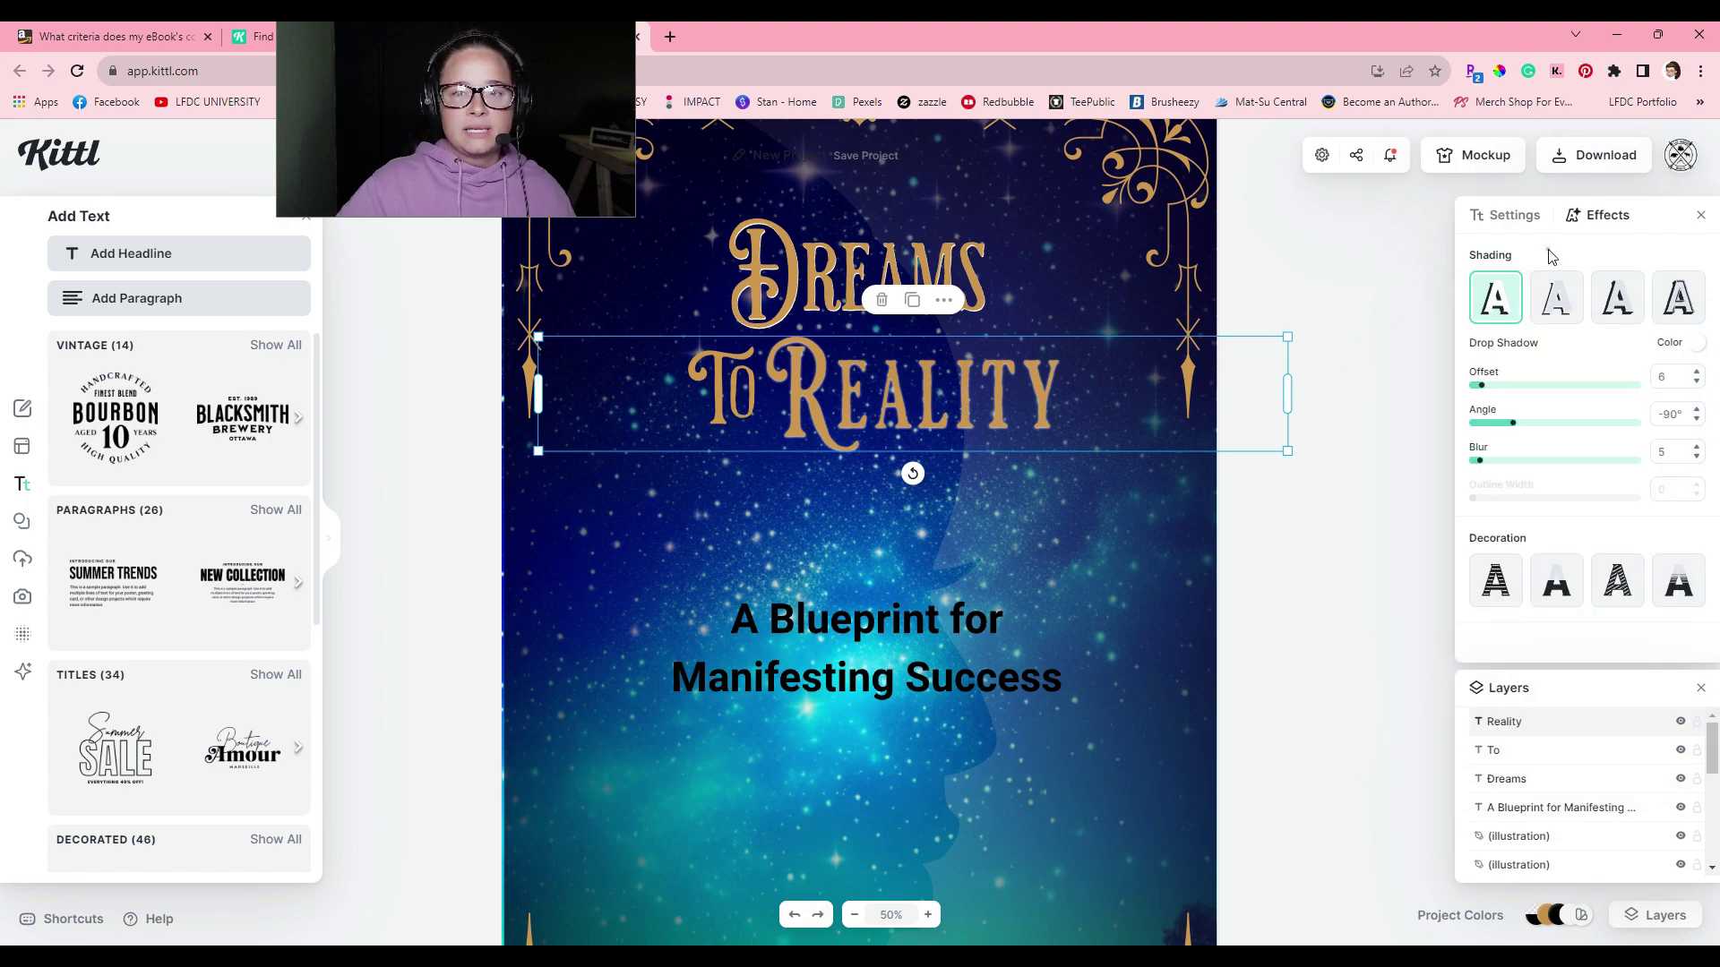
left_click(1478, 456)
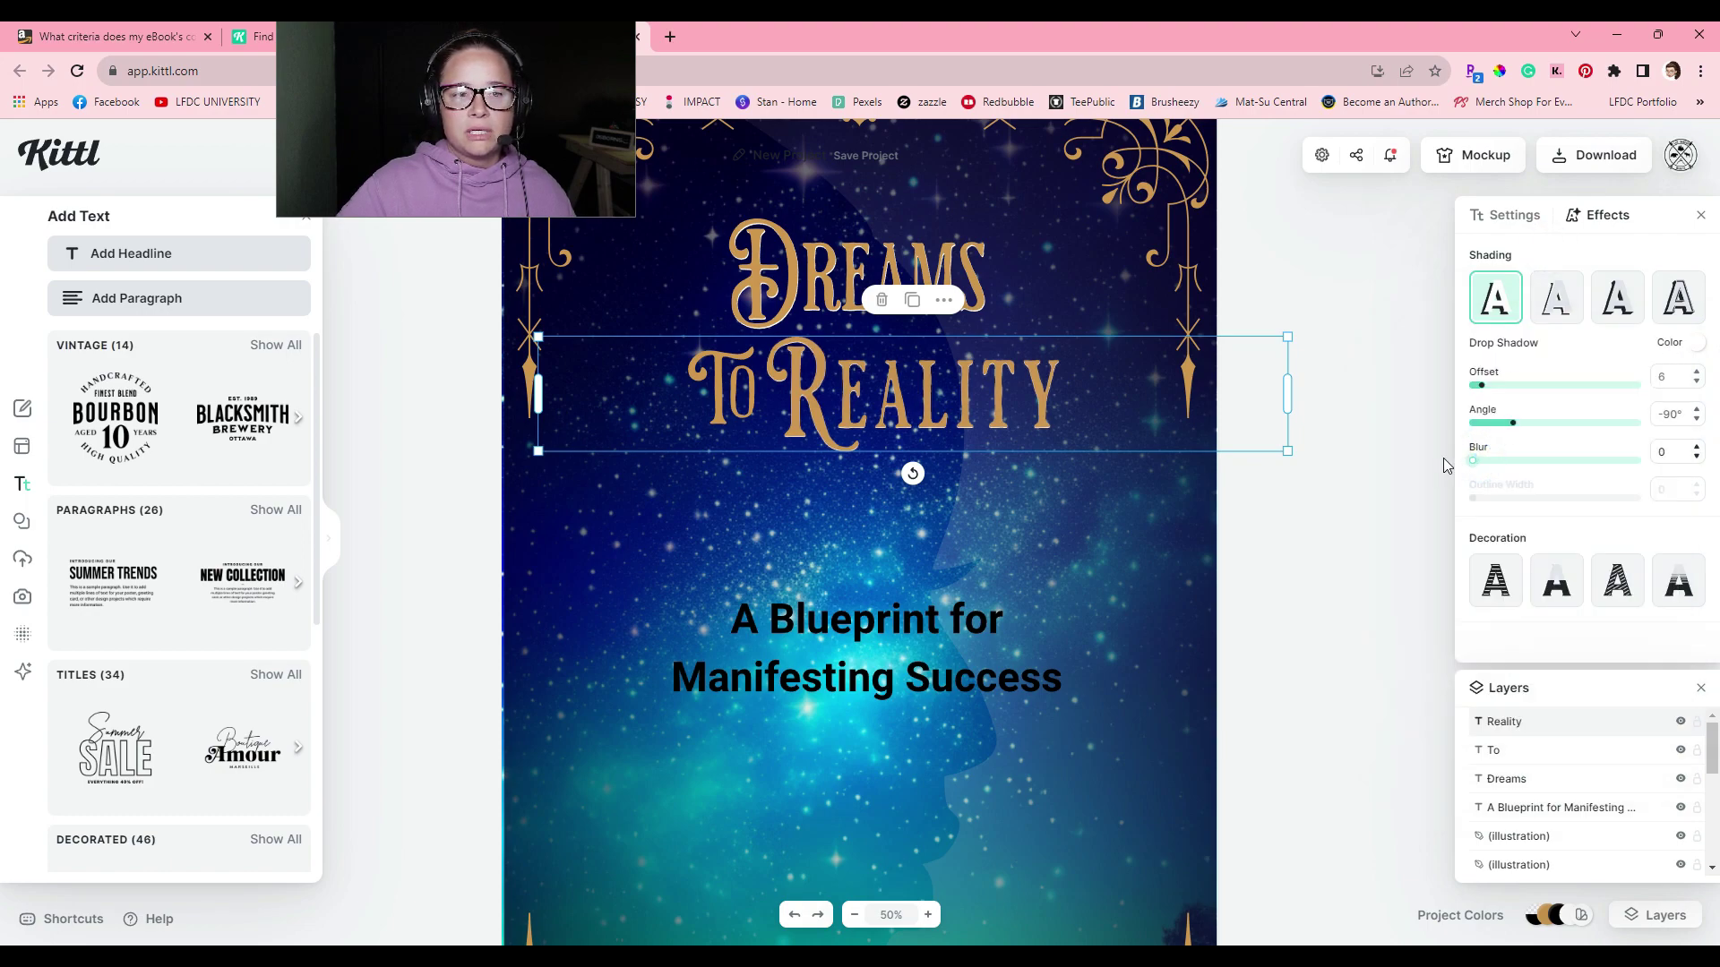
Set the drop shadow offset of "Reality" to 8 and shift "To" slightly left to open space before "Reality".
left_click_drag(1481, 395, 1490, 396)
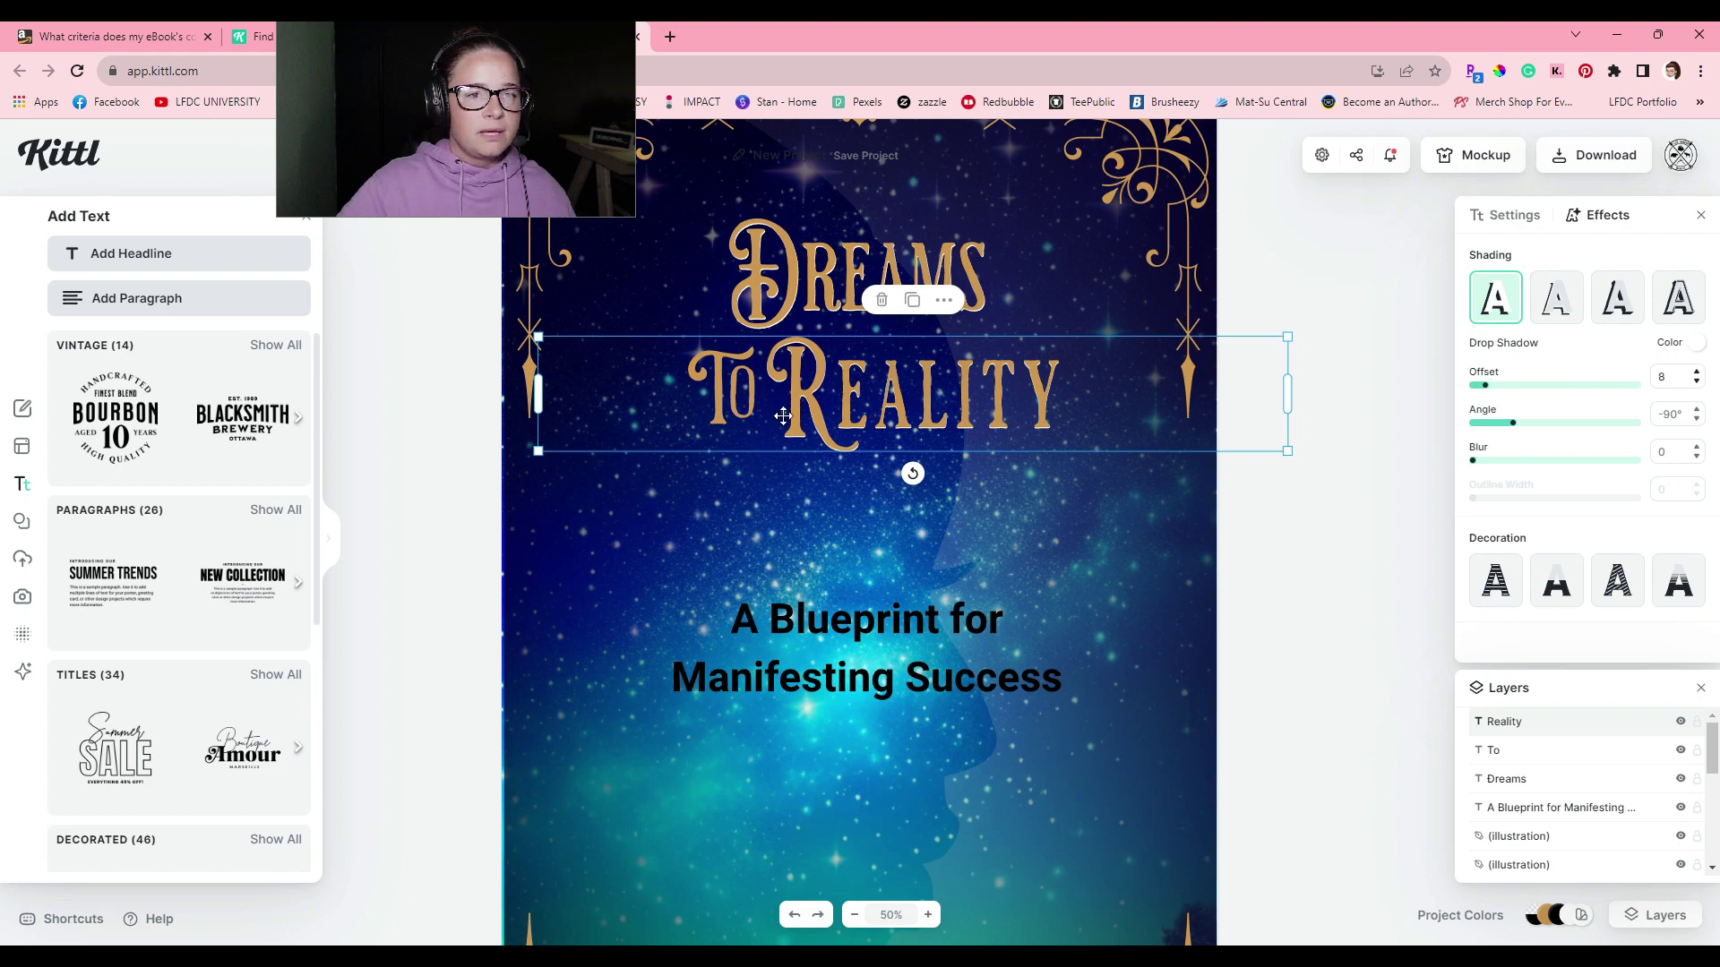
left_click(1283, 287)
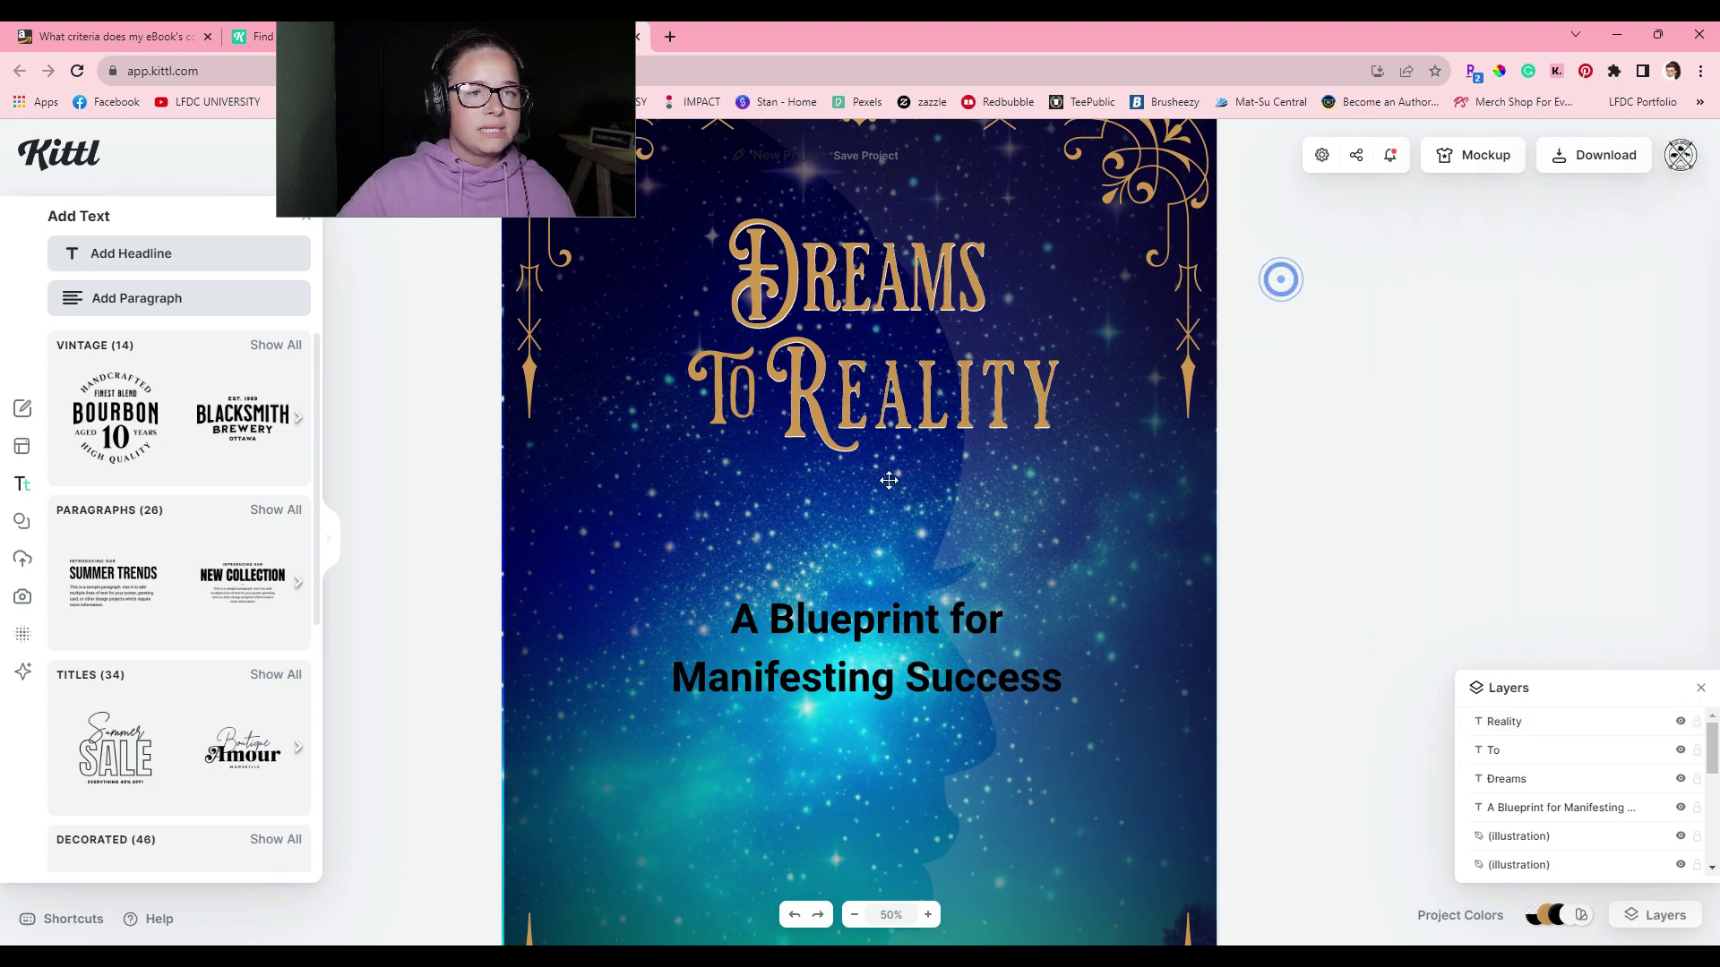
left_click_drag(722, 388, 720, 388)
left_click(462, 696)
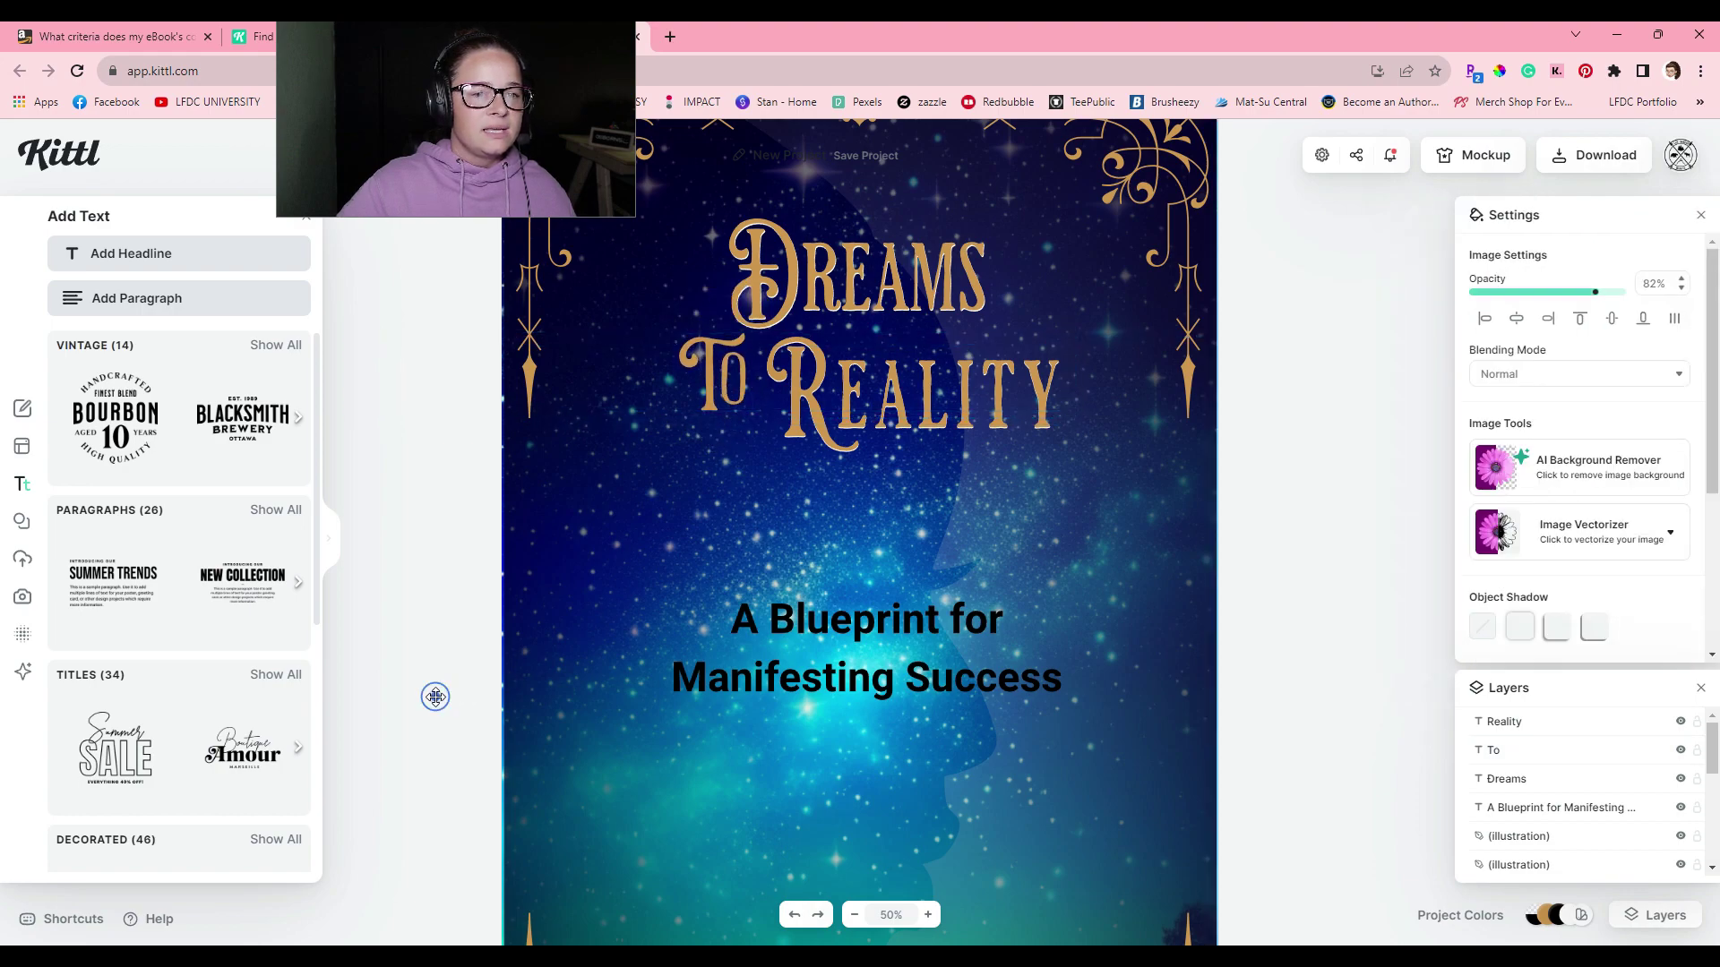
left_click(853, 921)
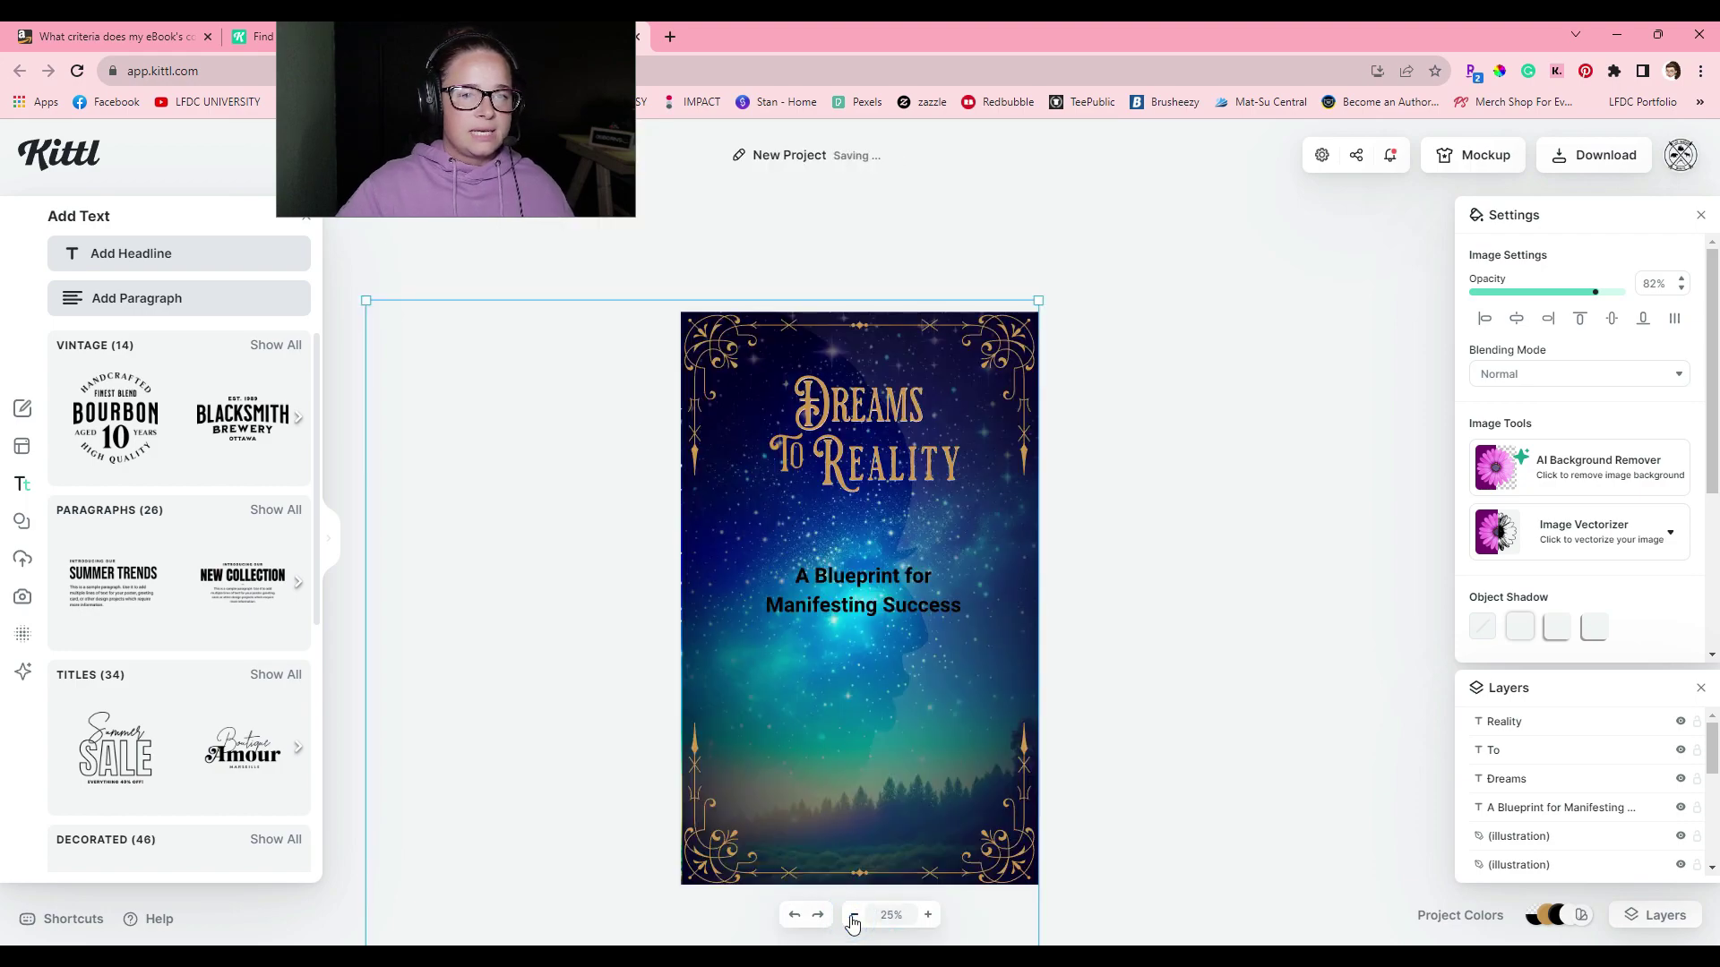
left_click(928, 914)
Move the subtitle "A Blueprint for Manifesting Success" up beneath the title and set it in the outlined variable typeface starting with "LINEM".
left_click(954, 628)
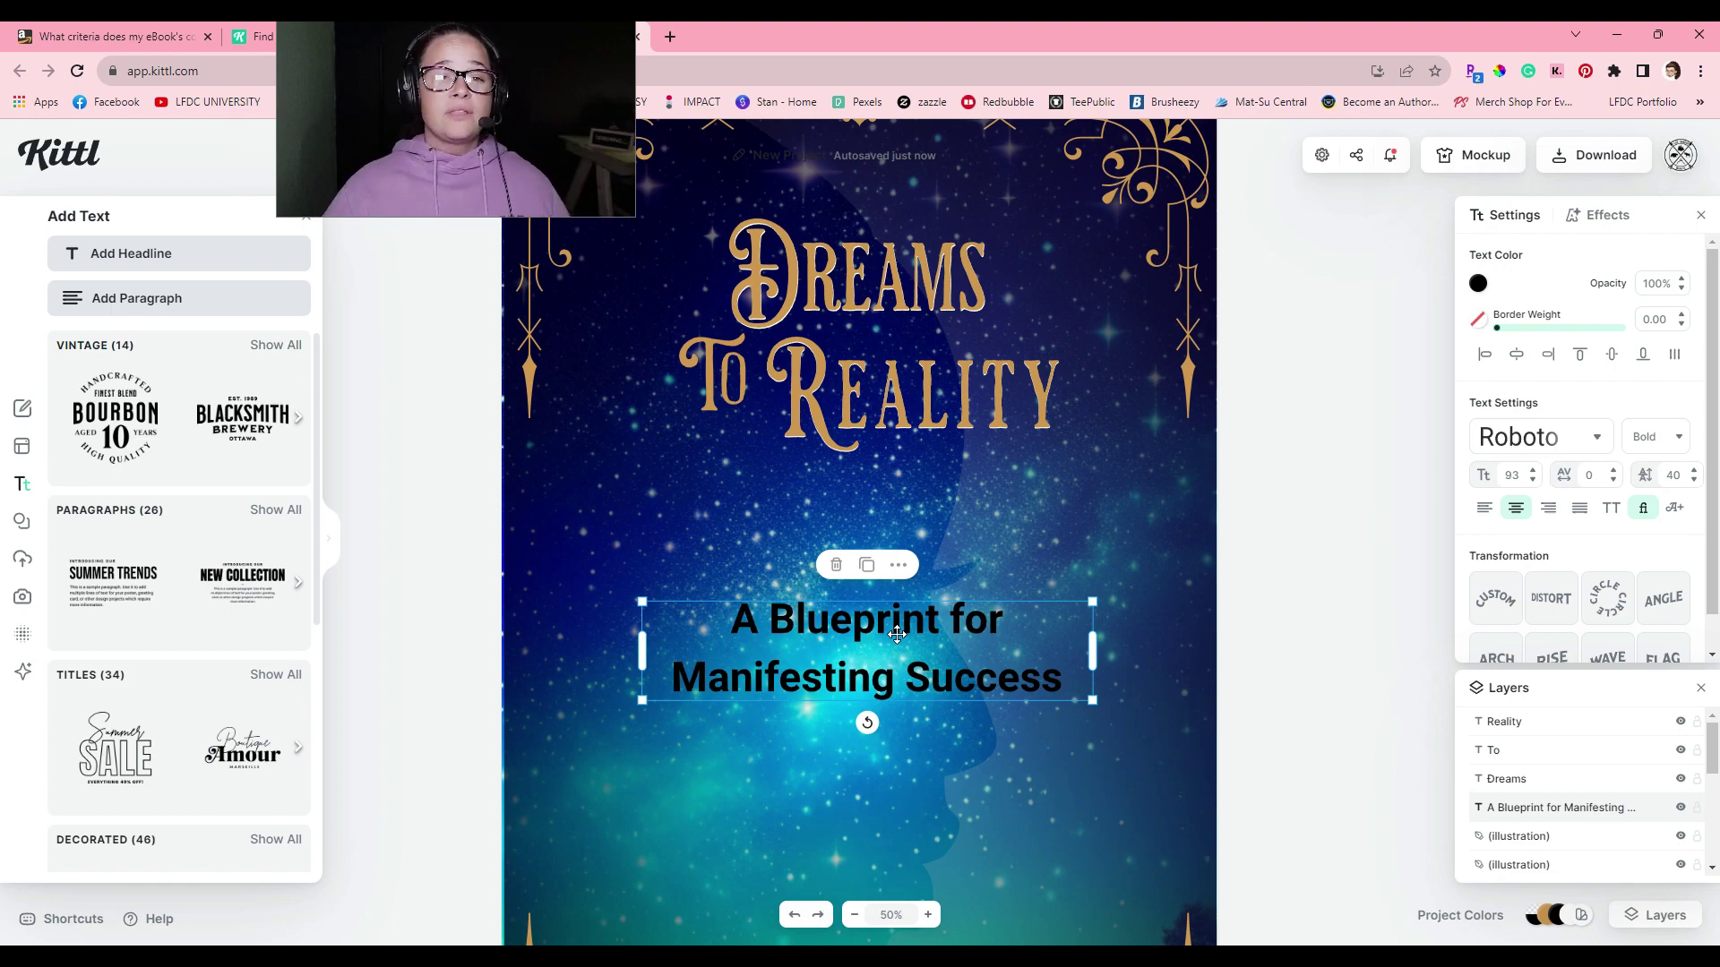
left_click_drag(874, 676, 885, 547)
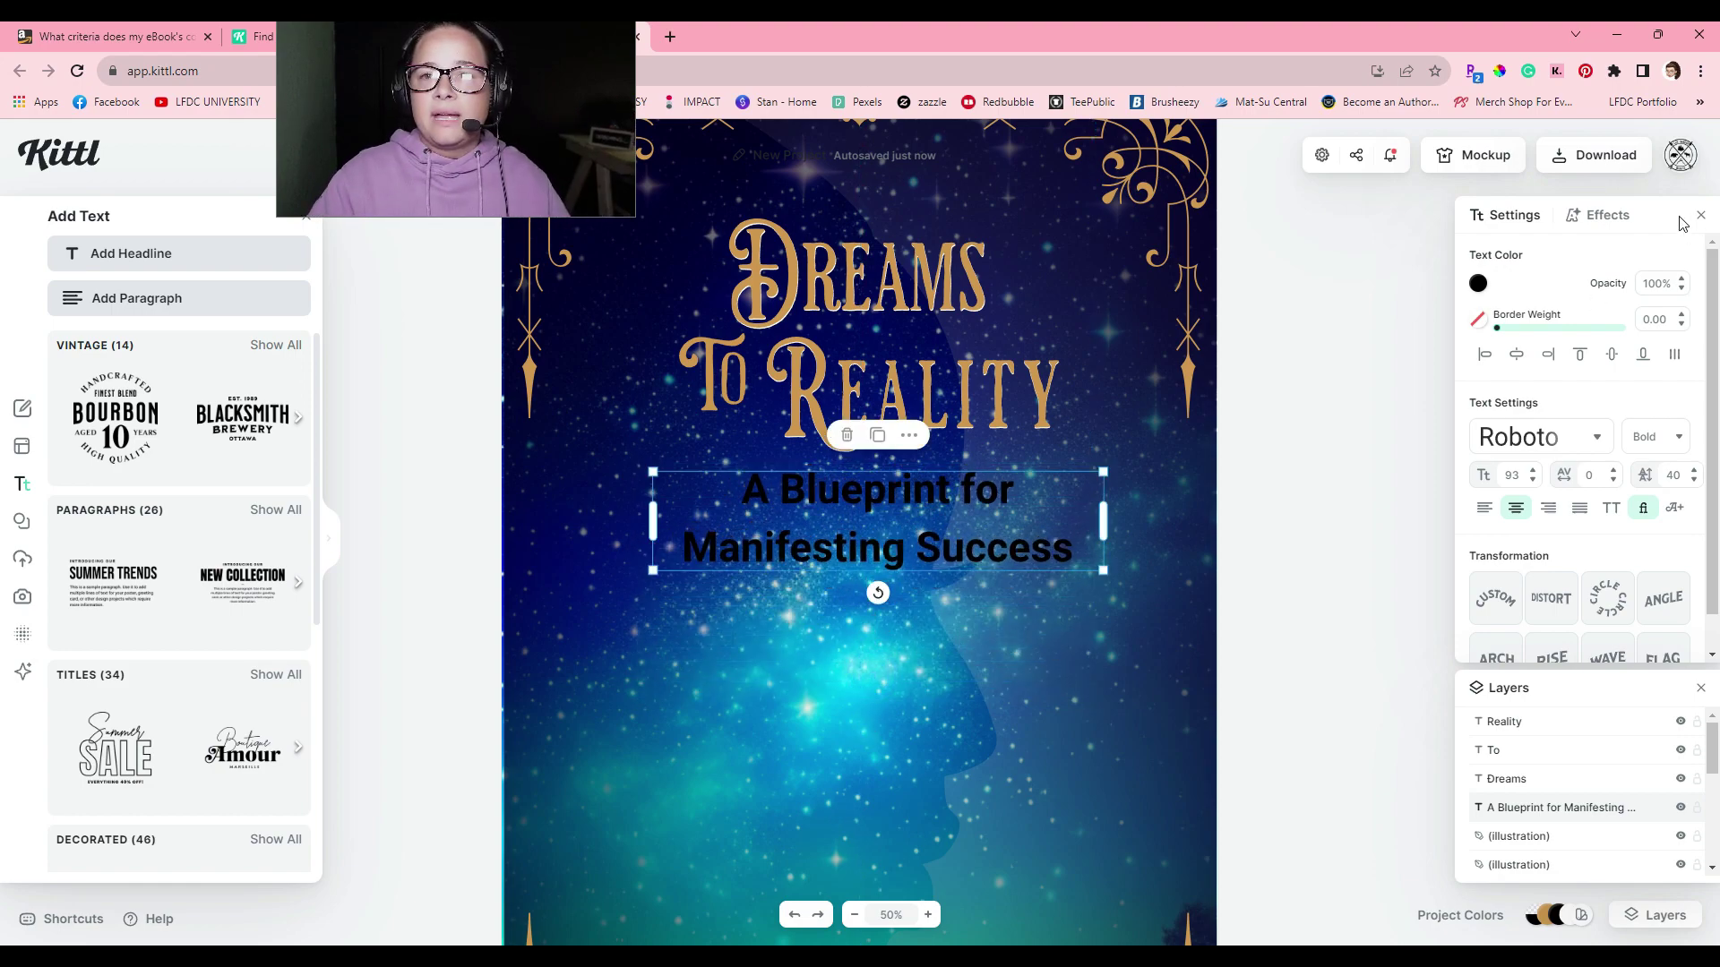
left_click(1595, 433)
scroll(1397, 586, "down", 3)
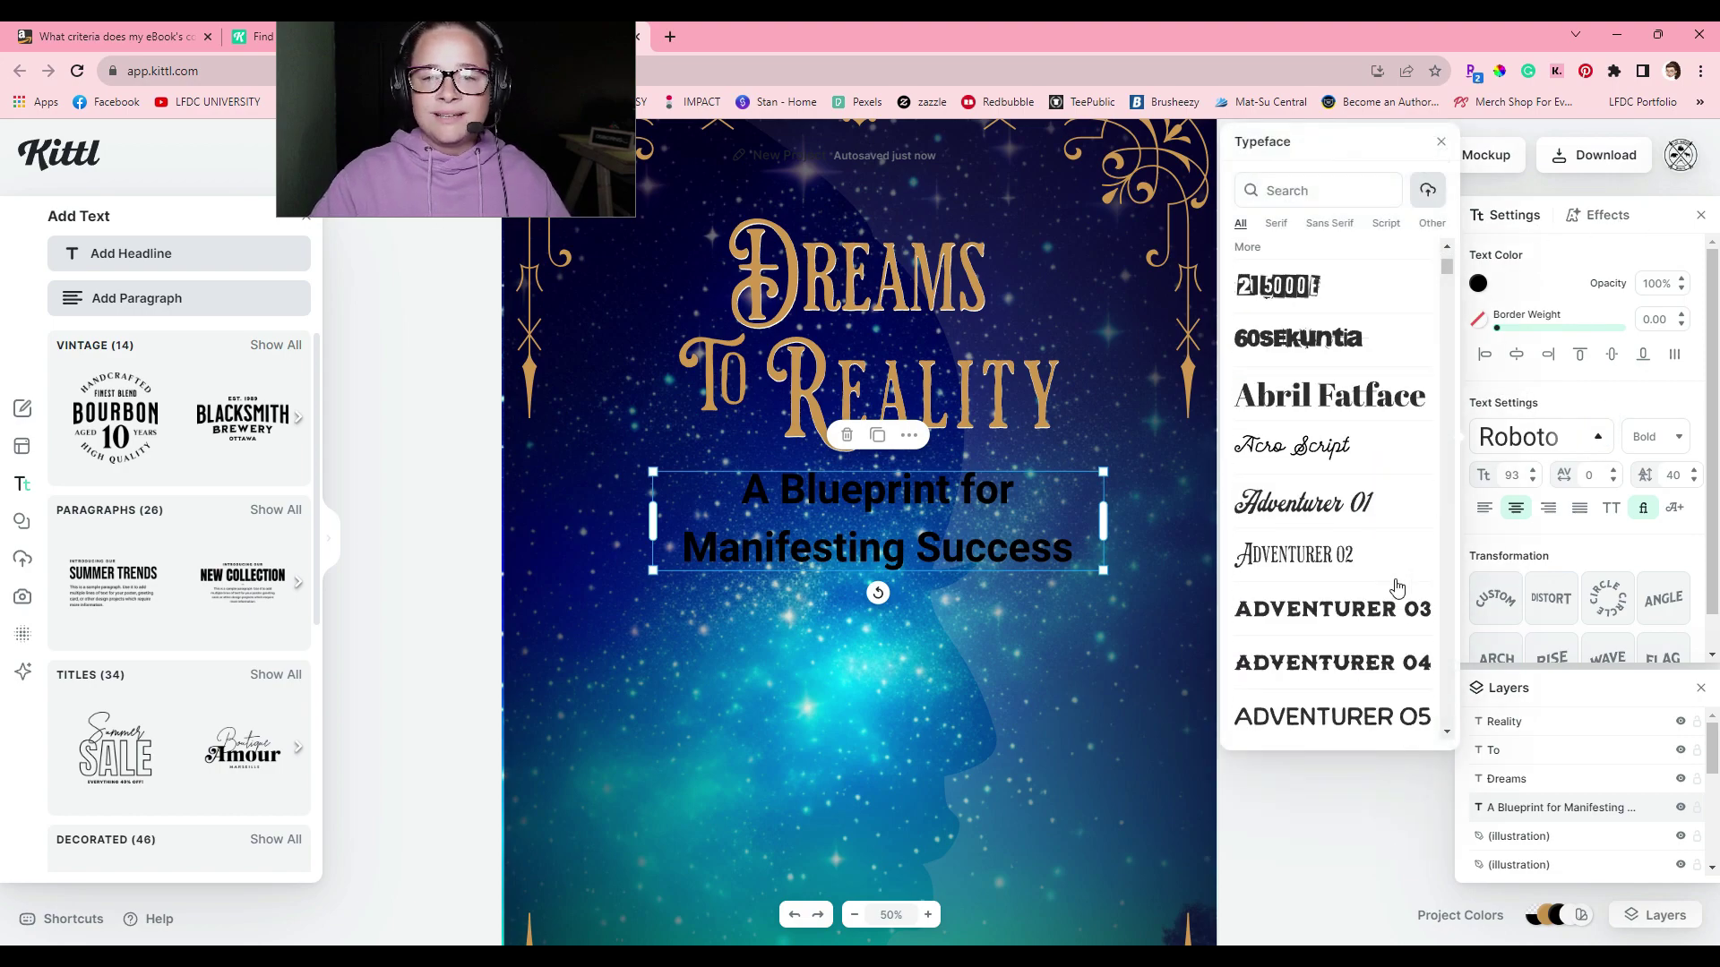
scroll(1395, 584, "down", 10)
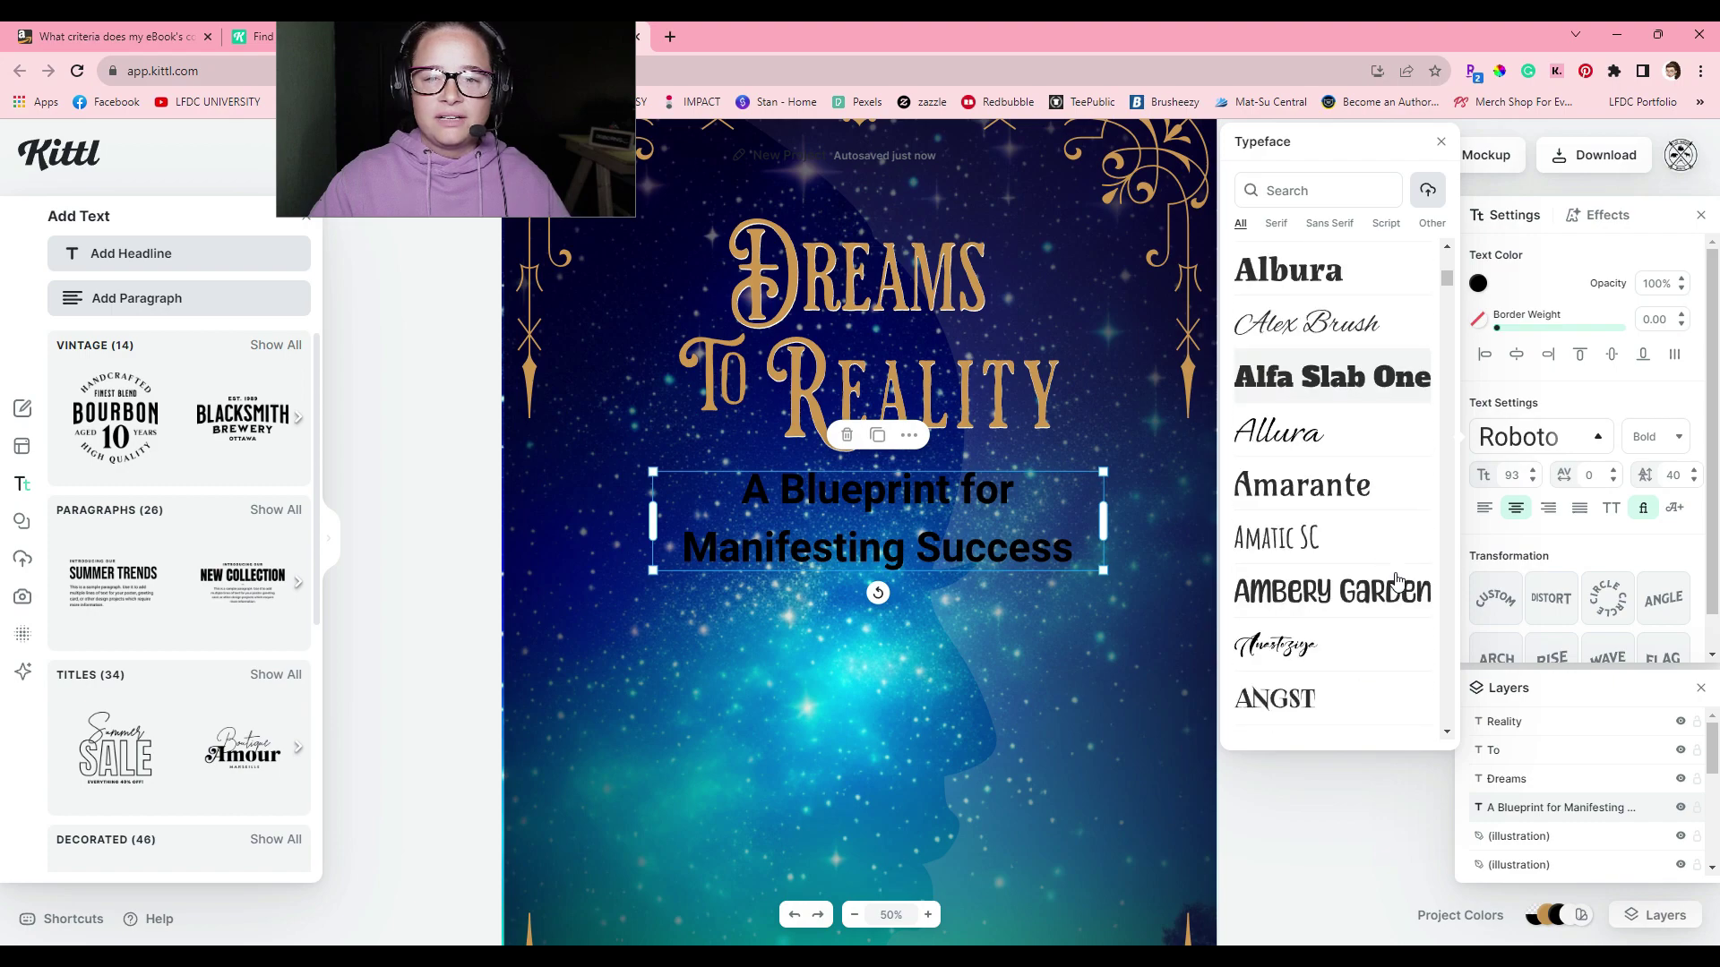
scroll(1379, 572, "down", 5)
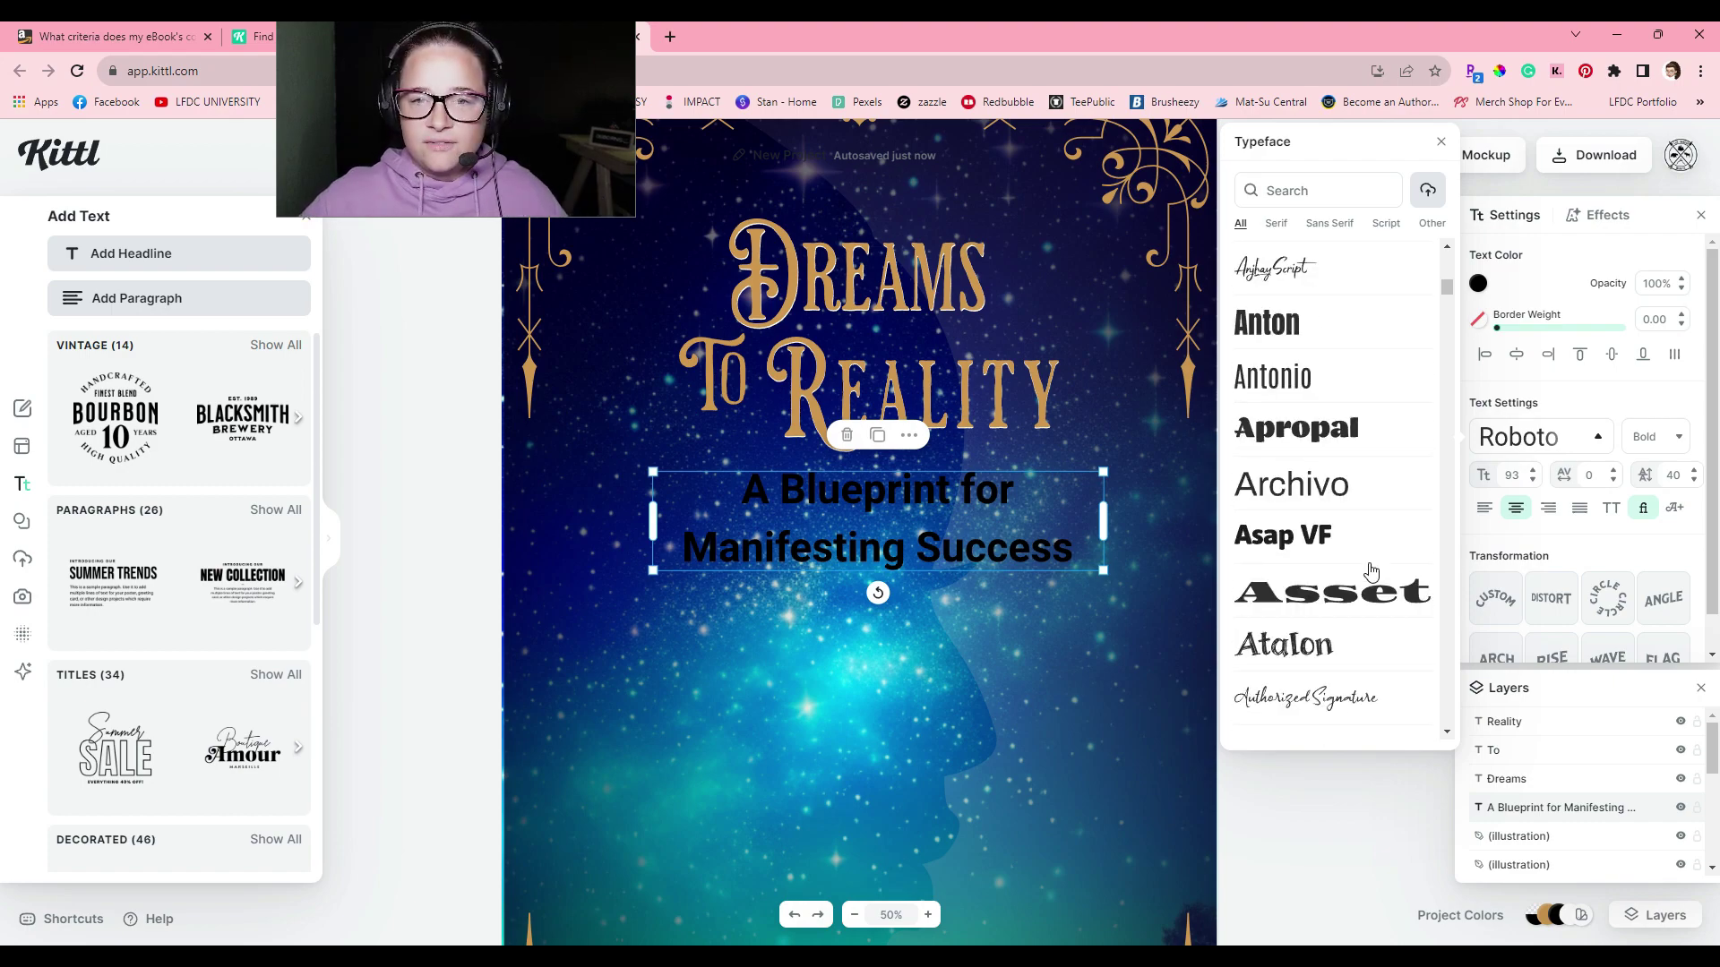
scroll(1350, 505, "down", 8)
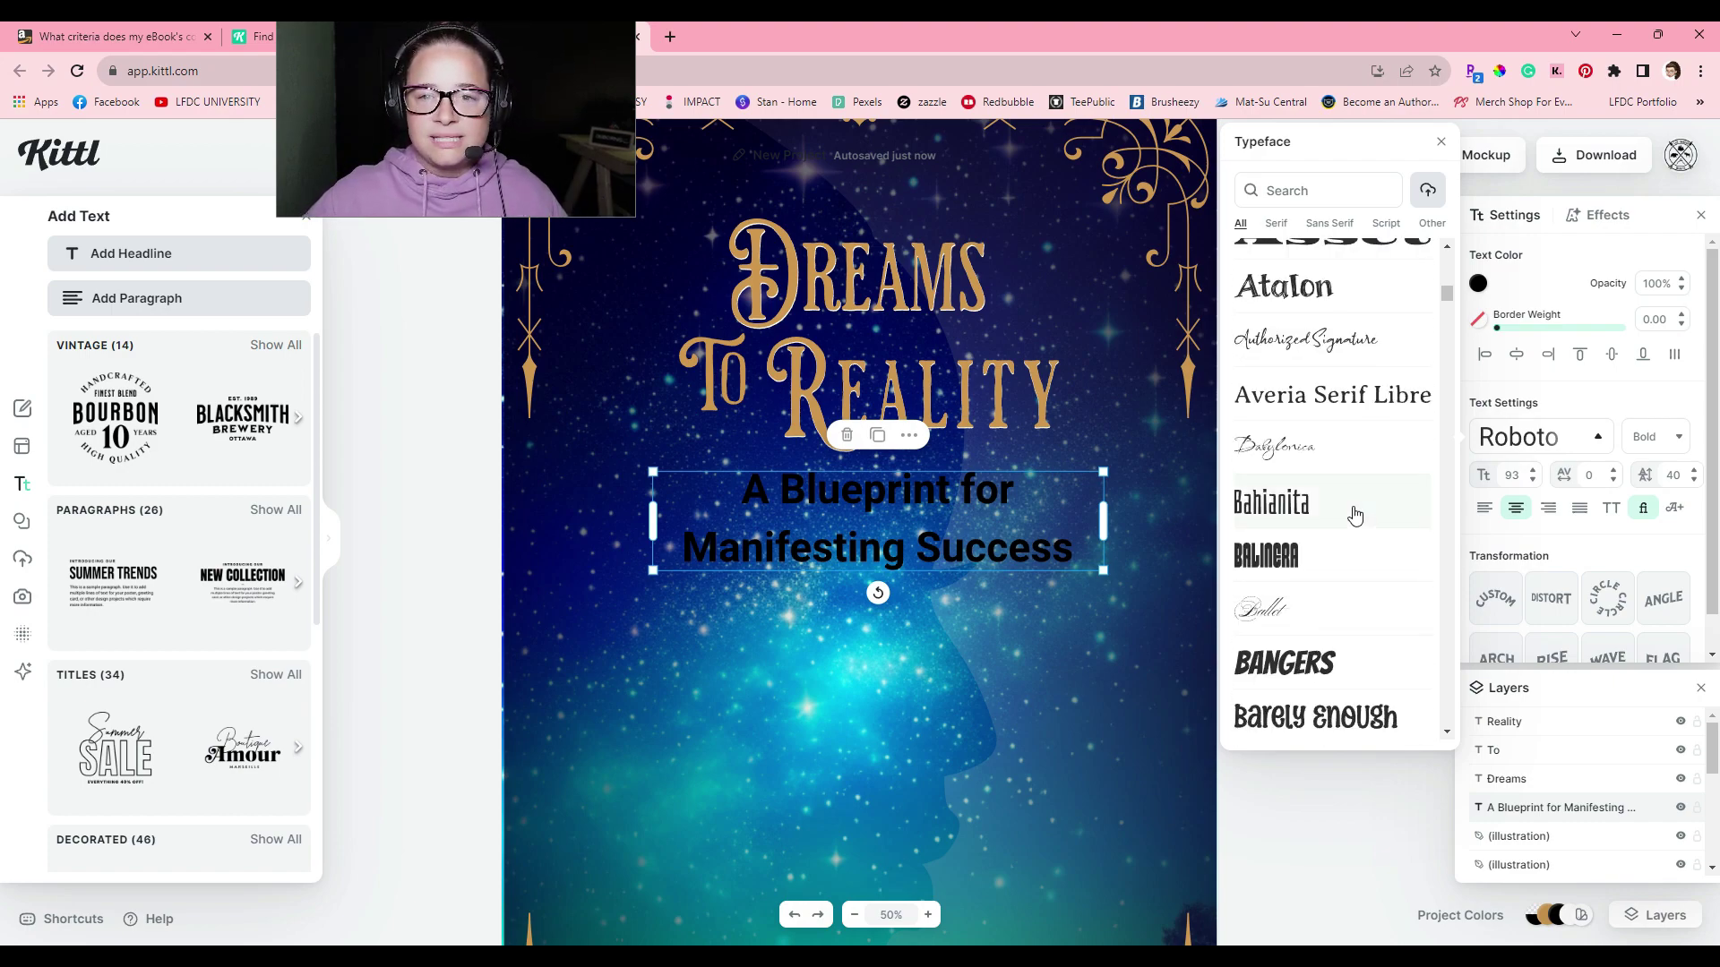
scroll(1363, 542, "down", 15)
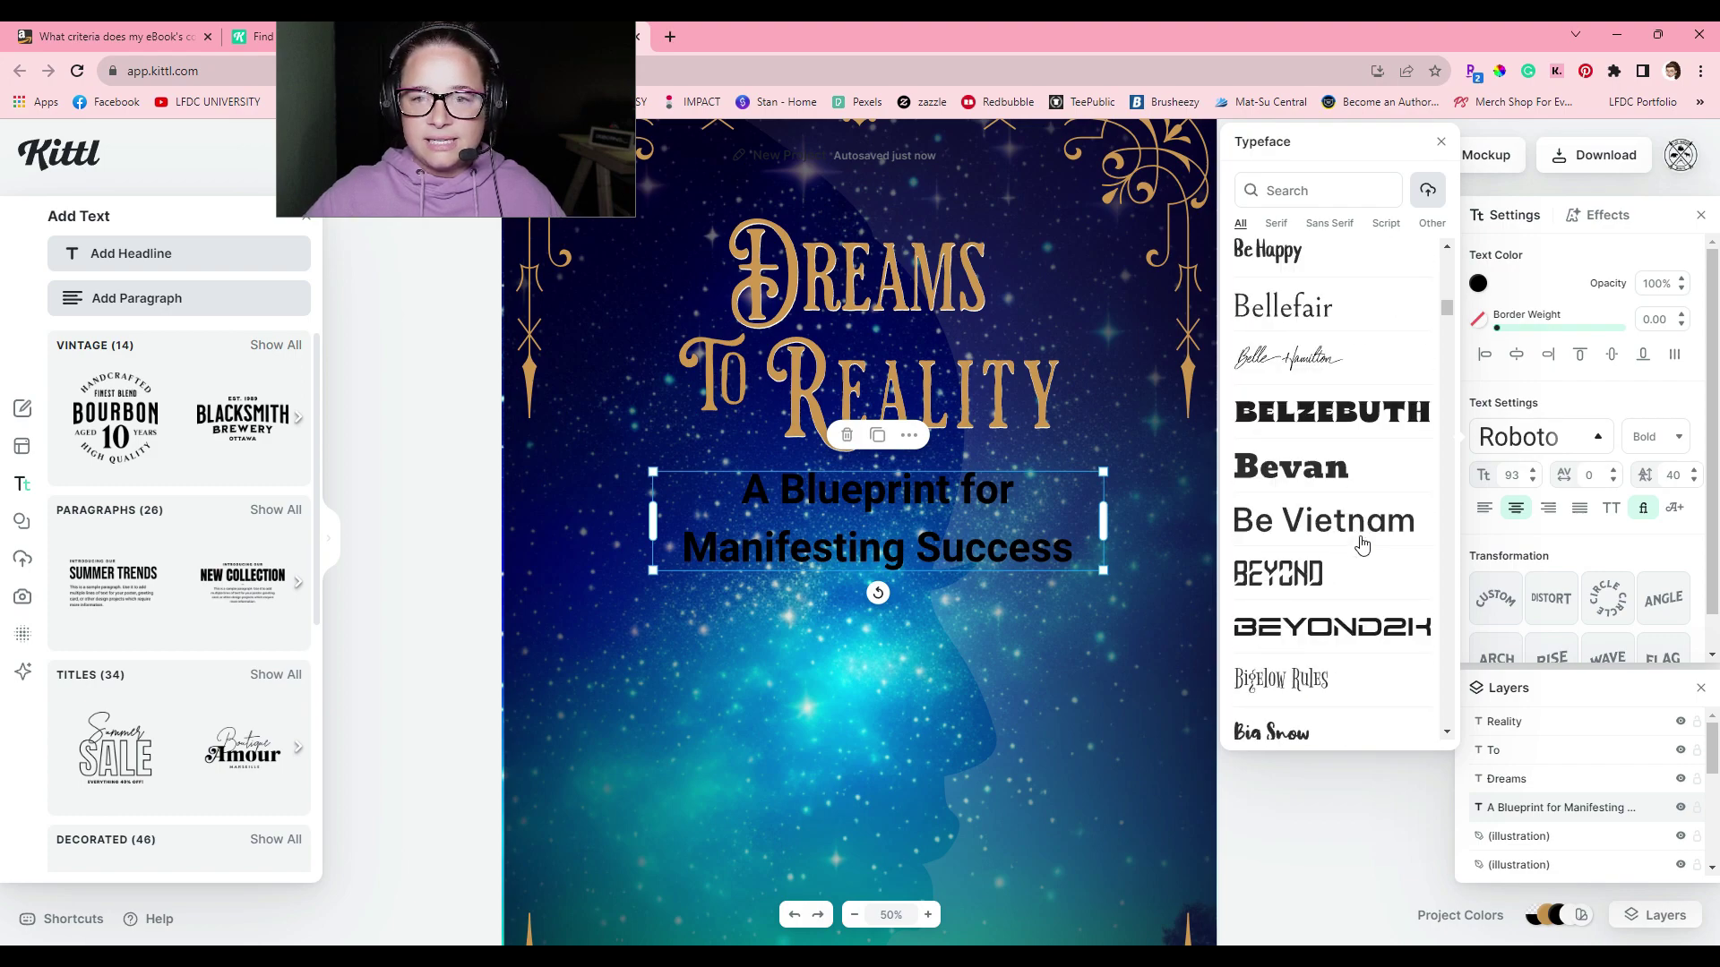
left_click(1362, 545)
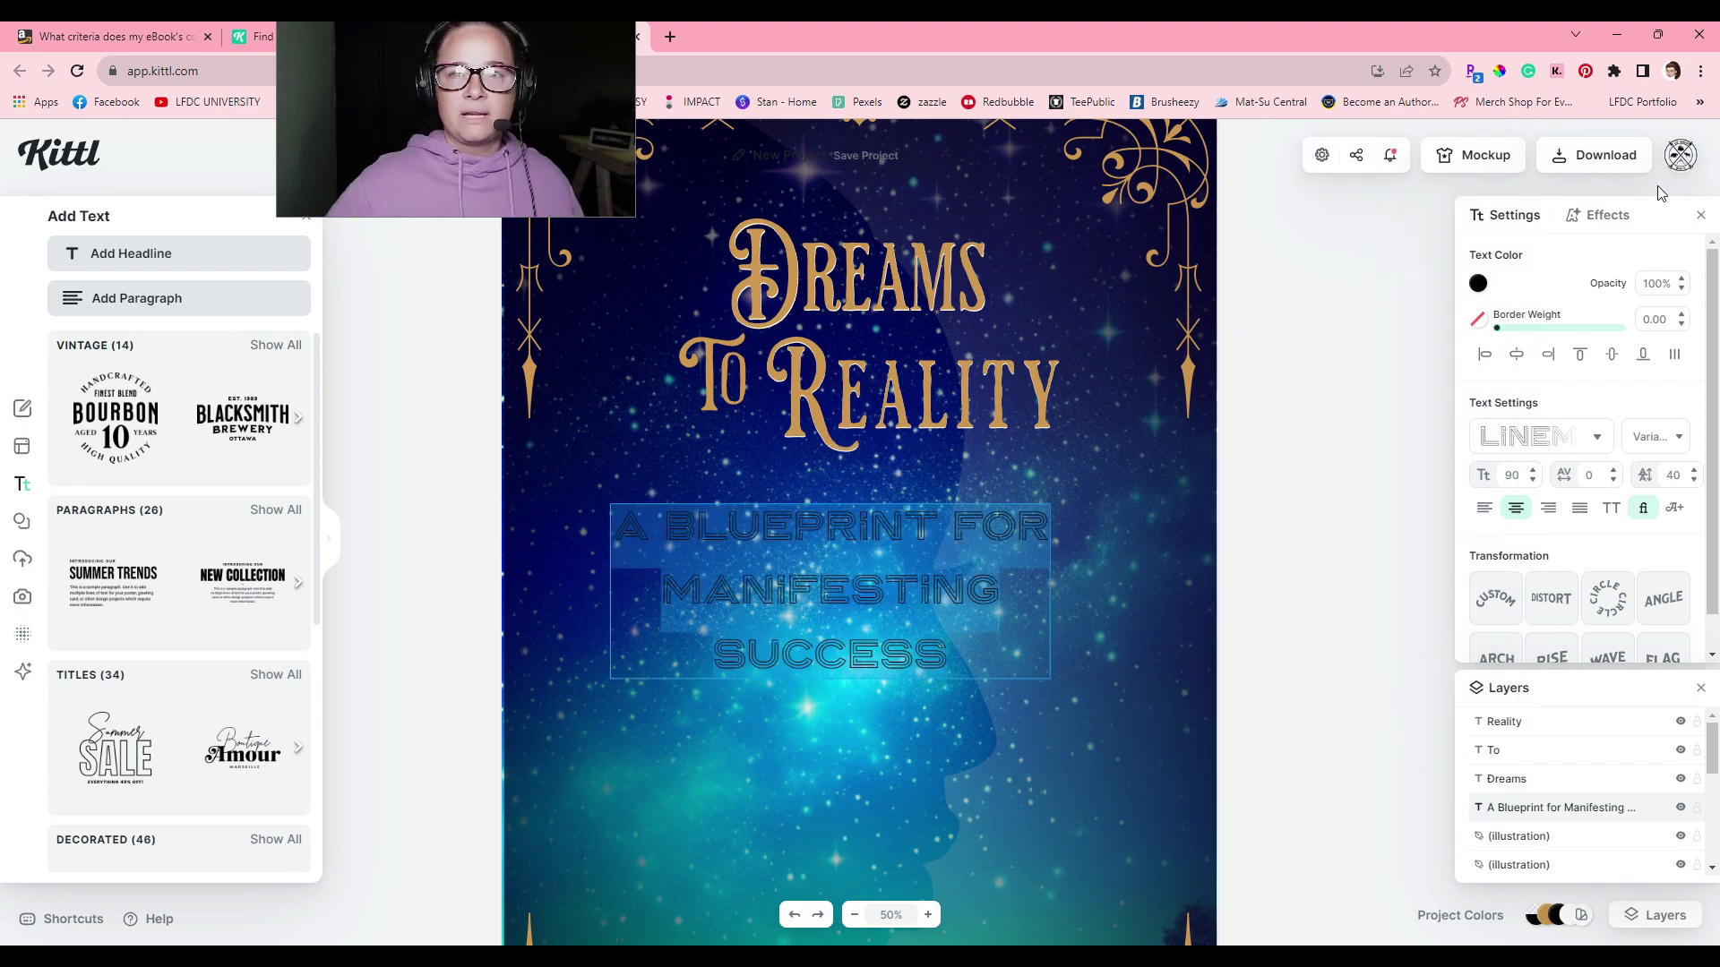
Change the subtitle's text colour from black to light blue.
left_click(1612, 217)
left_click(1503, 215)
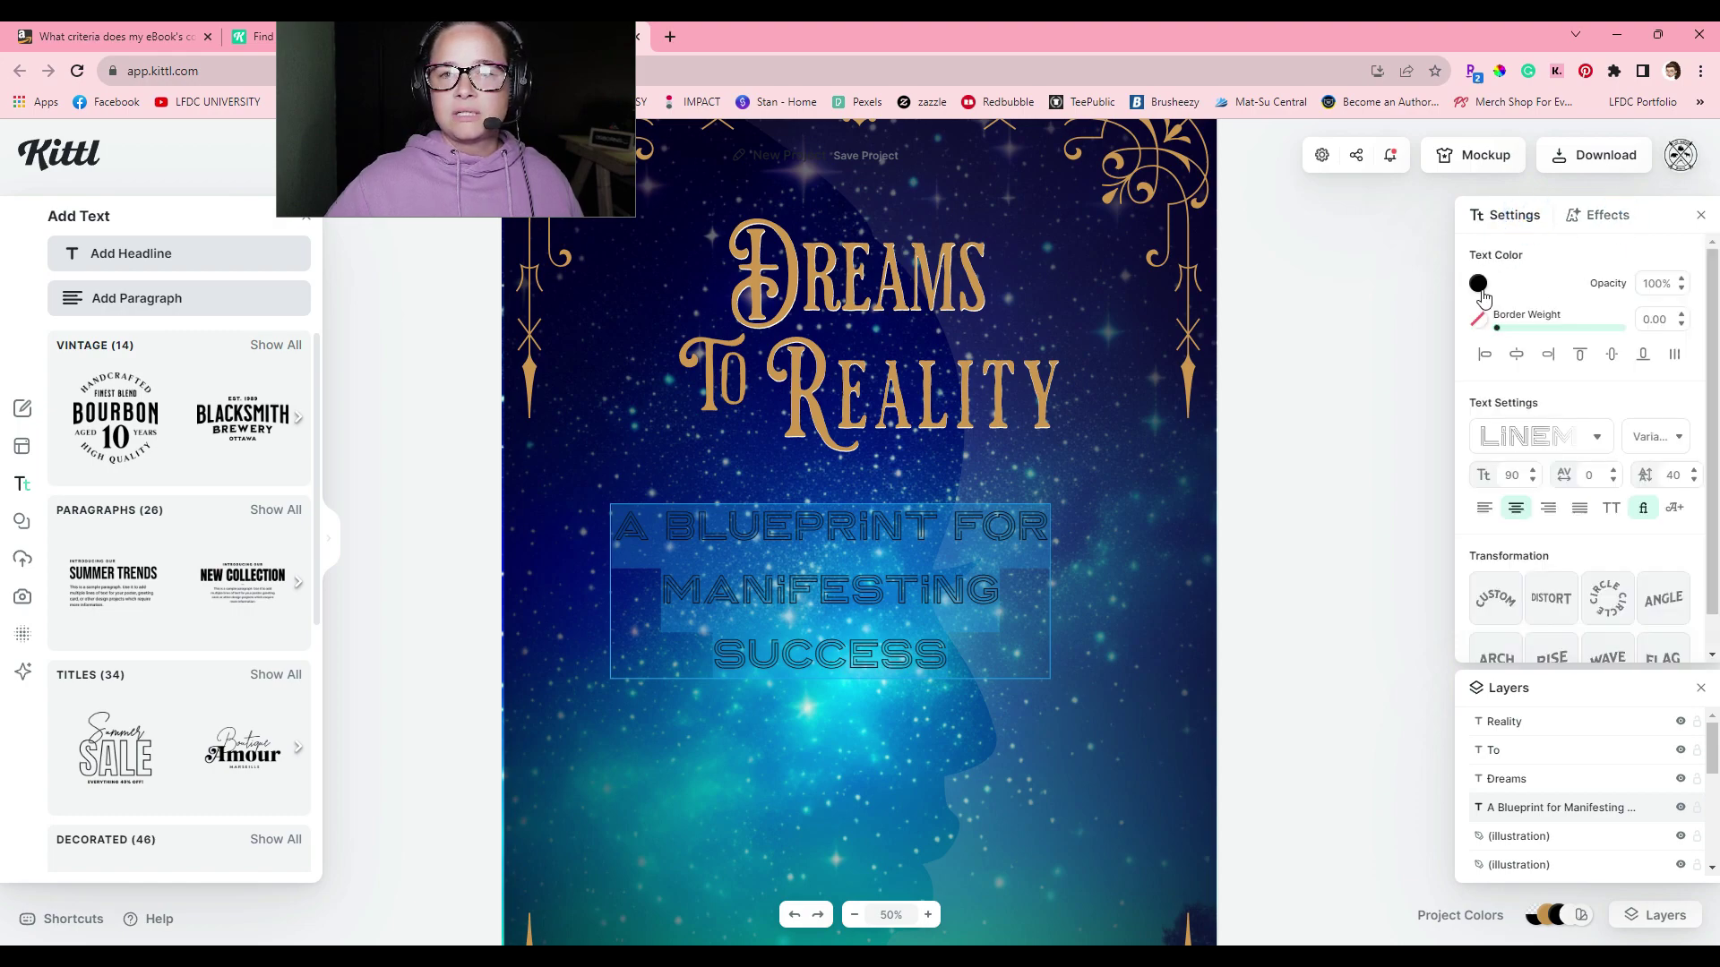
left_click(1478, 284)
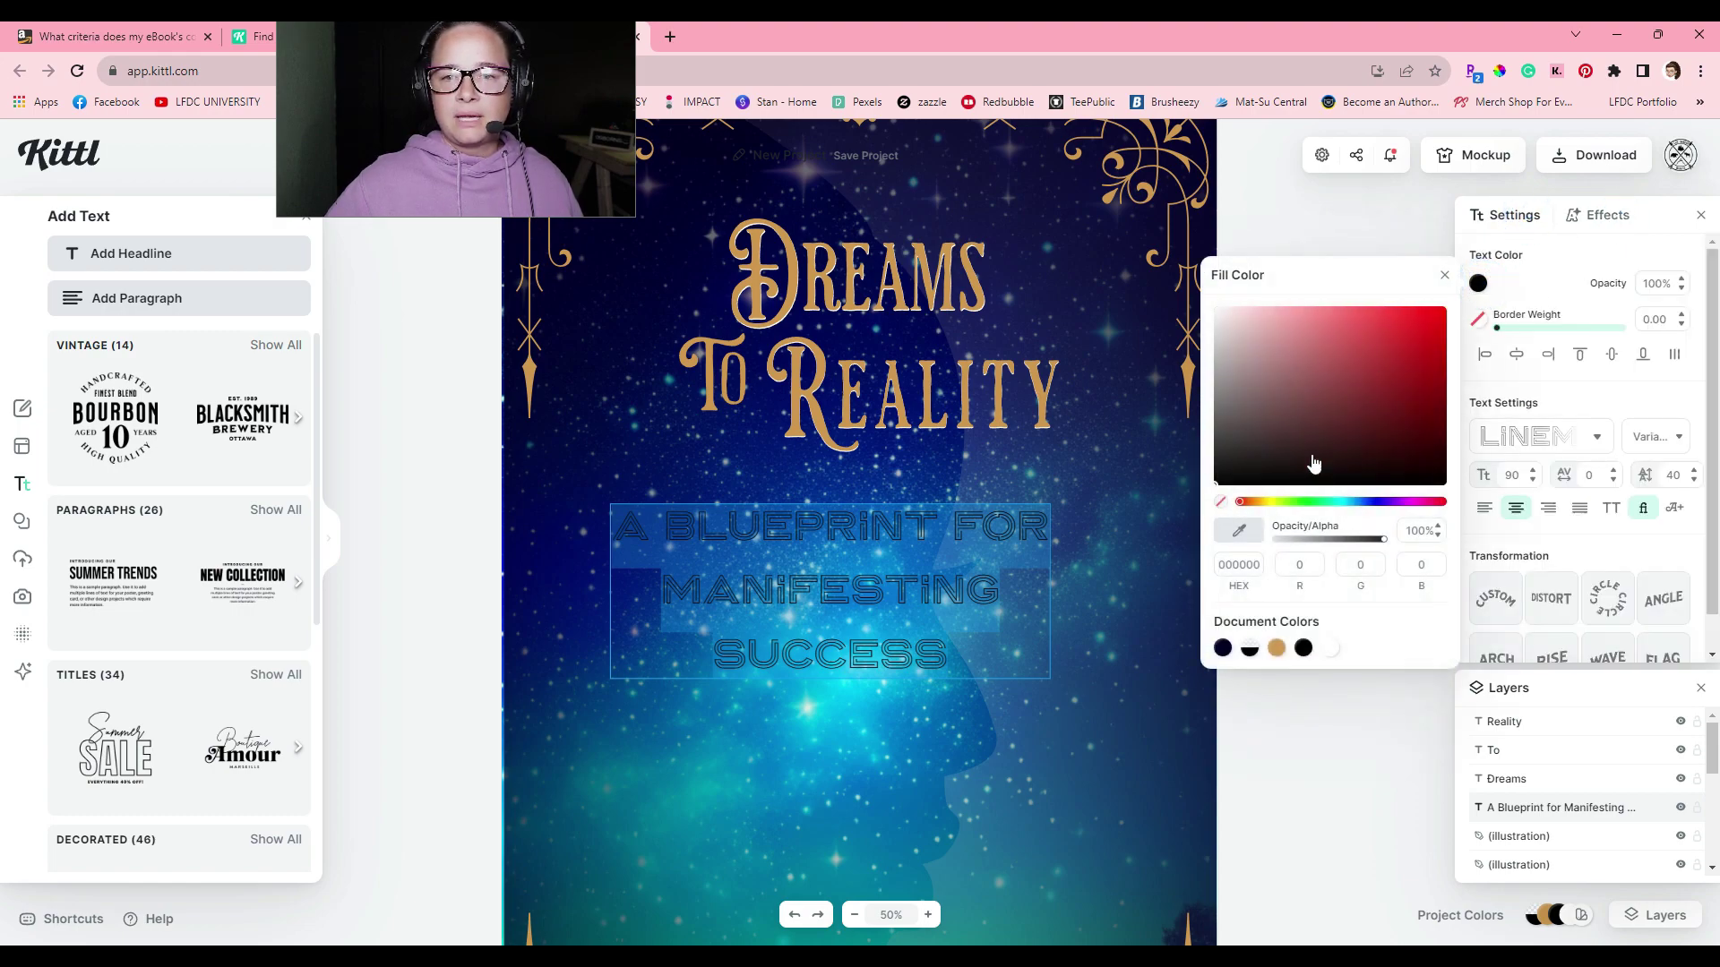
key("Escape")
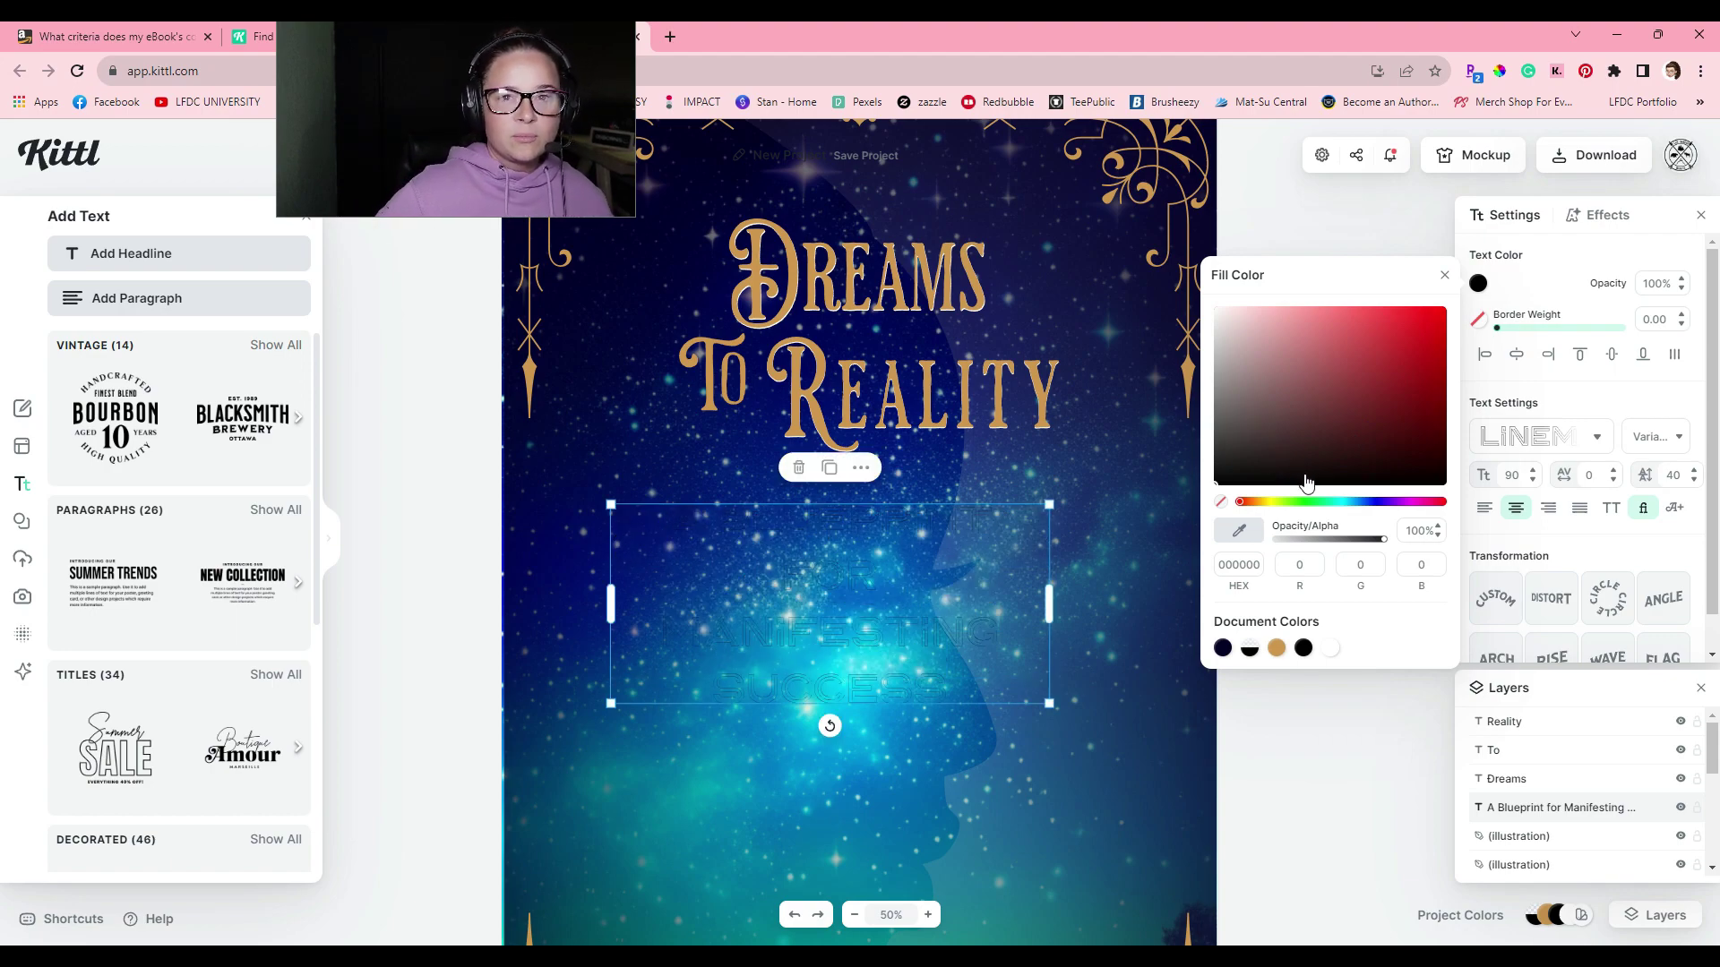
left_click(1356, 503)
Set the subtitle's variable font weight to 752 and move the subtitle down to the lower part of the cover, clear of the title.
left_click(1657, 436)
left_click(1678, 439)
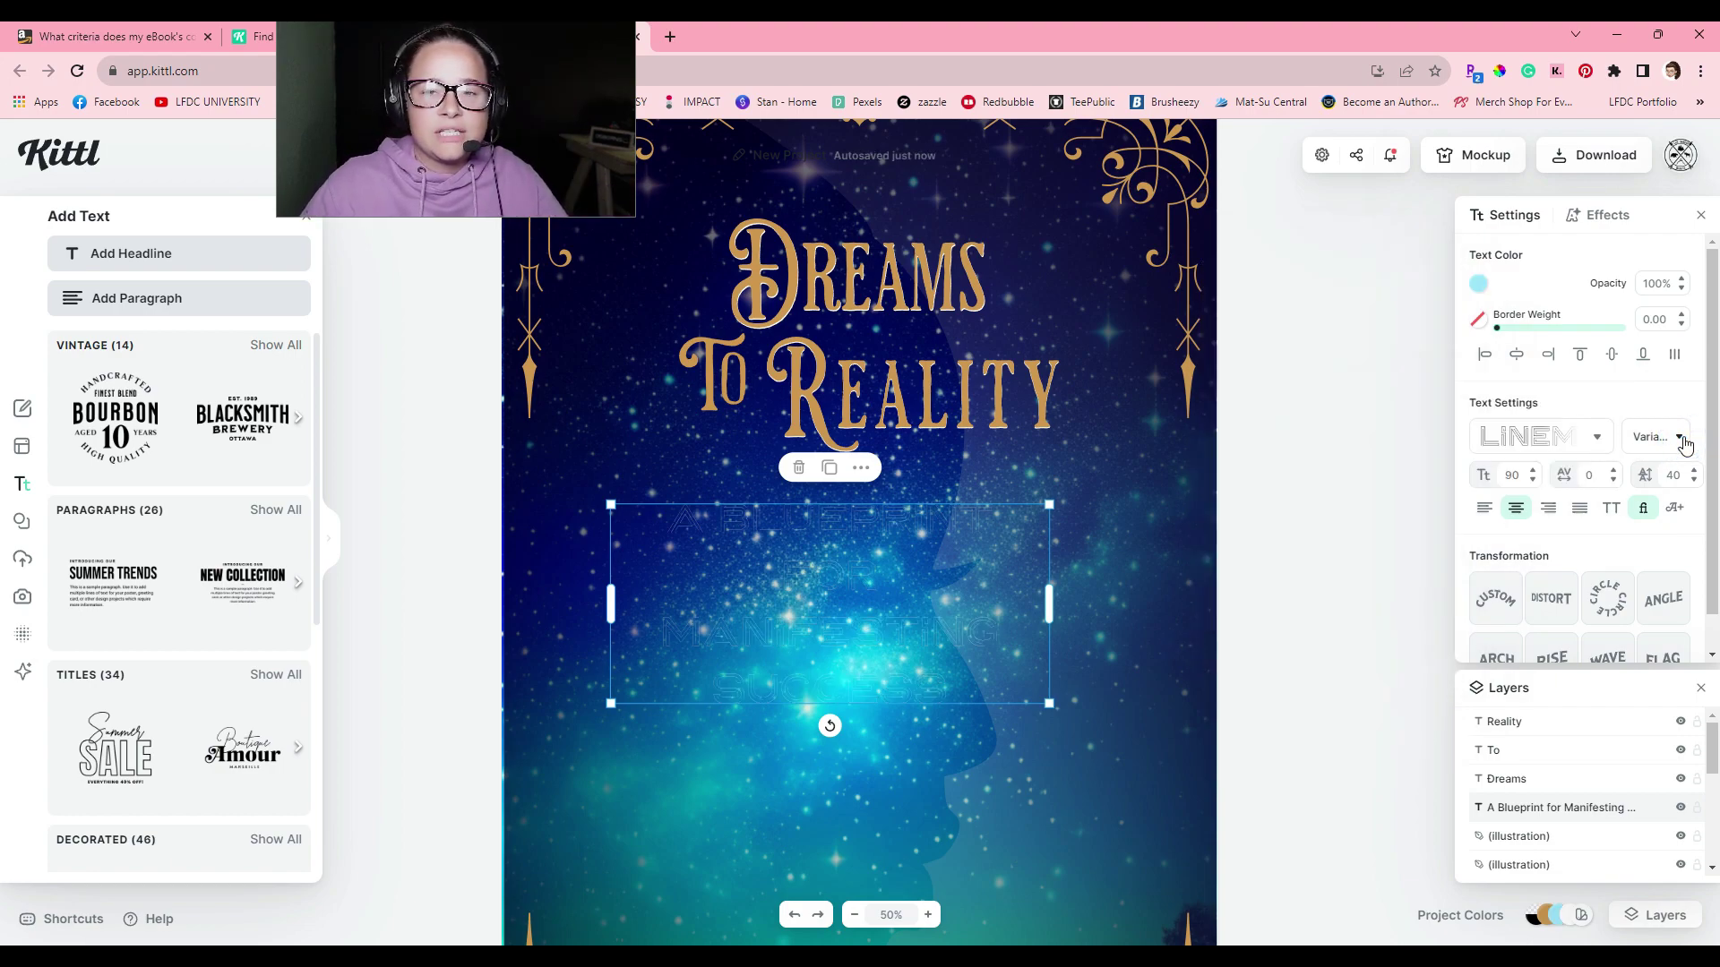
left_click(1682, 439)
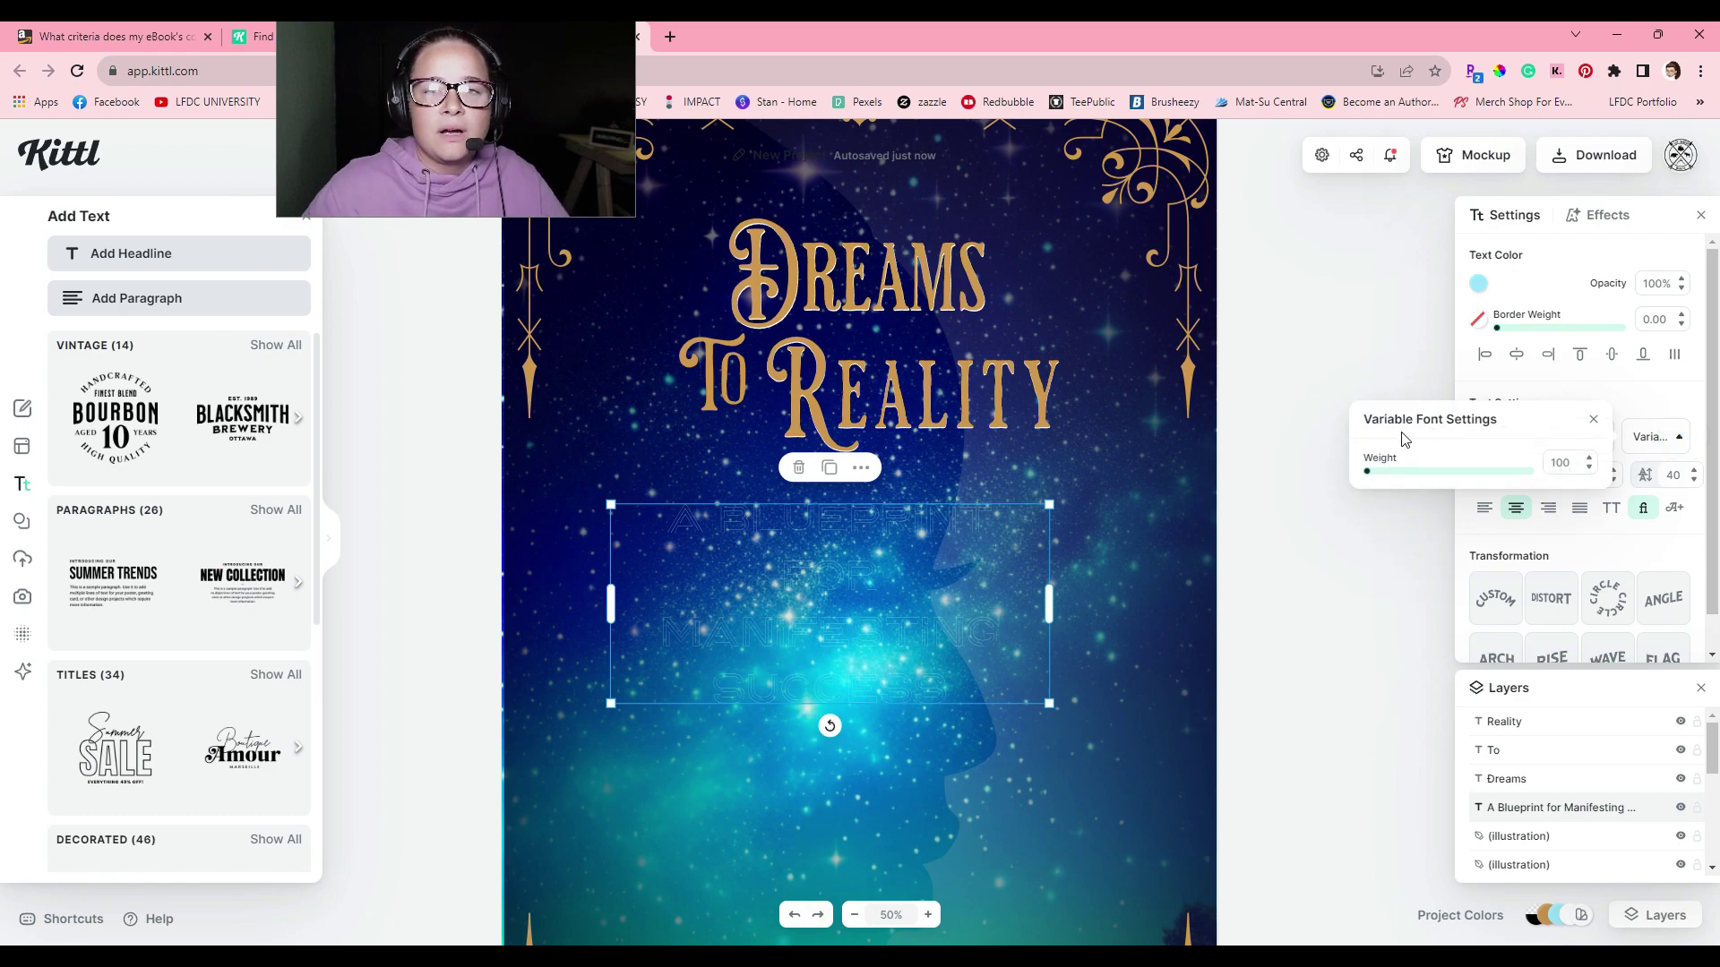
left_click_drag(1369, 481, 1502, 472)
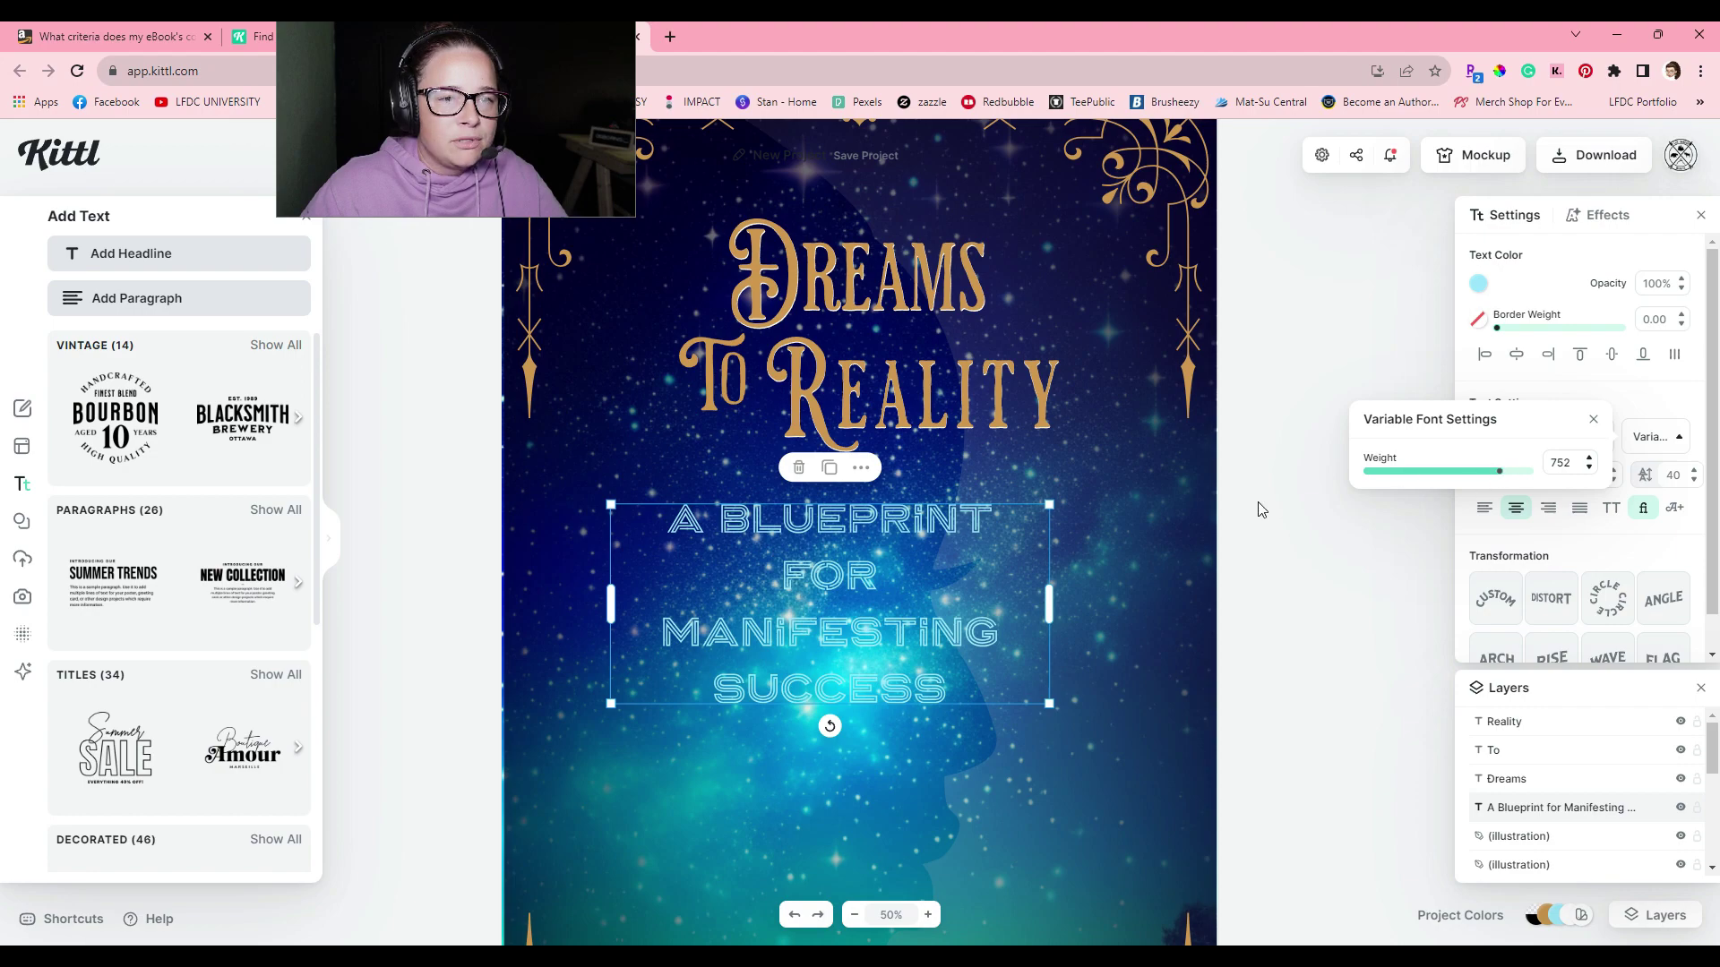
left_click_drag(853, 645, 898, 645)
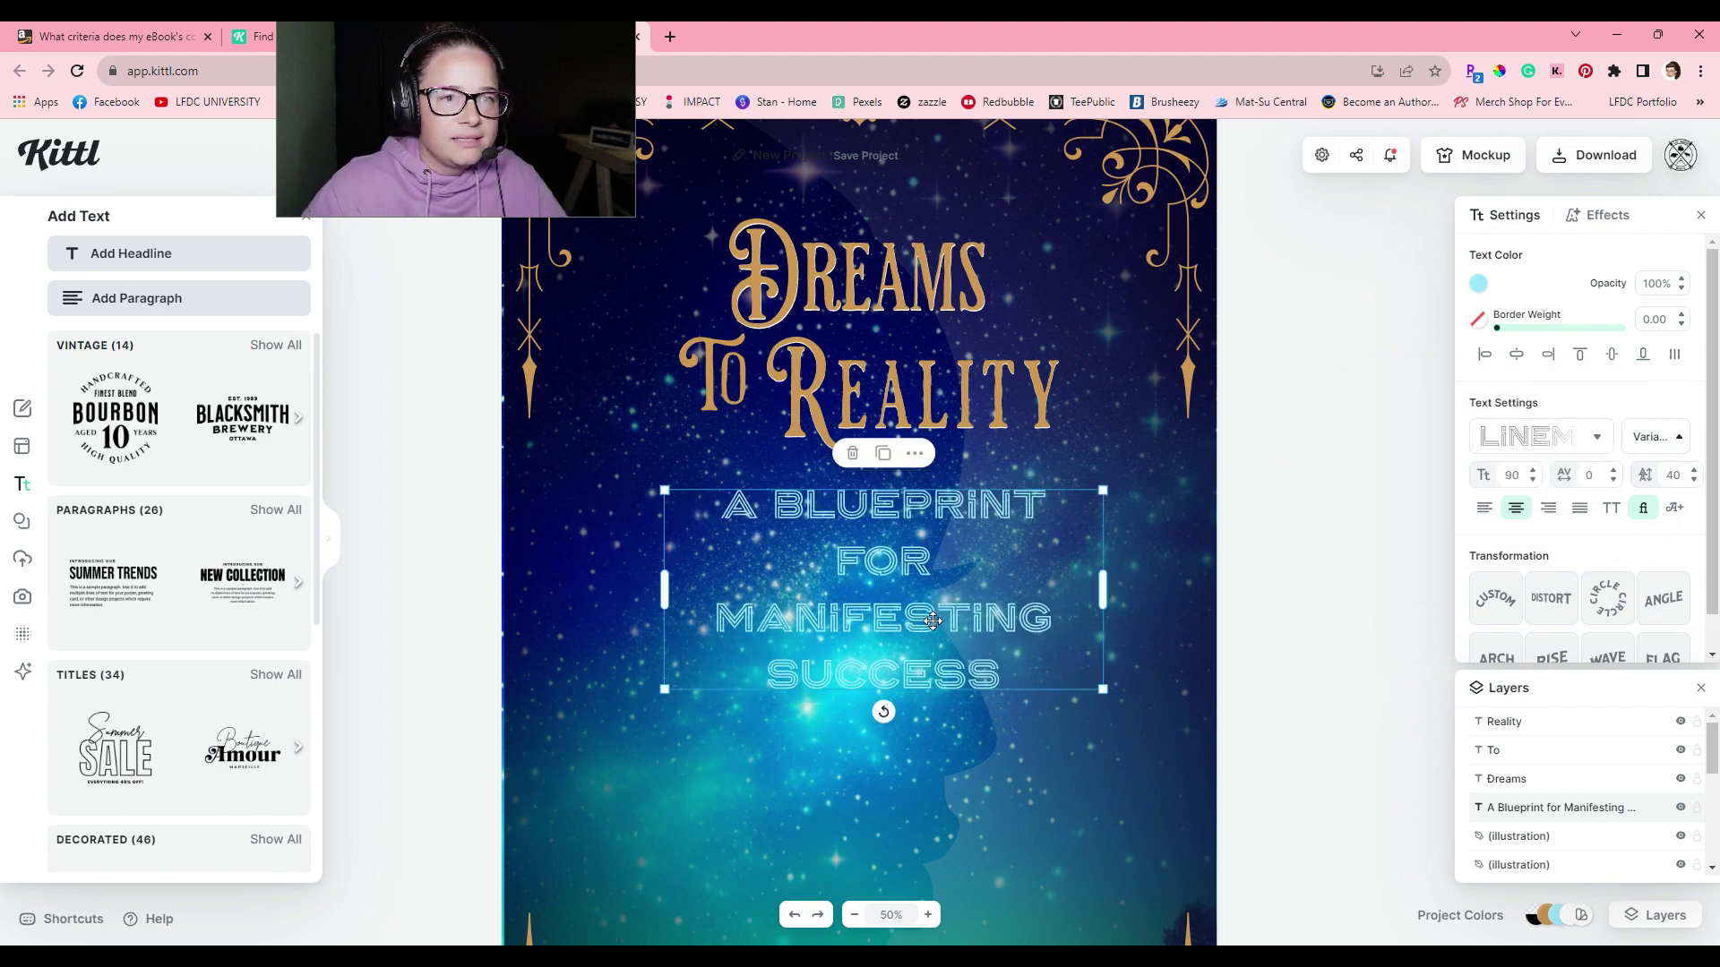
key("ctrl+minus")
Enlarge "Dreams", "To" and "Reality" together, reposition them within the gold border, and group them as one title block.
left_click(859, 403)
left_click(795, 460, "shift")
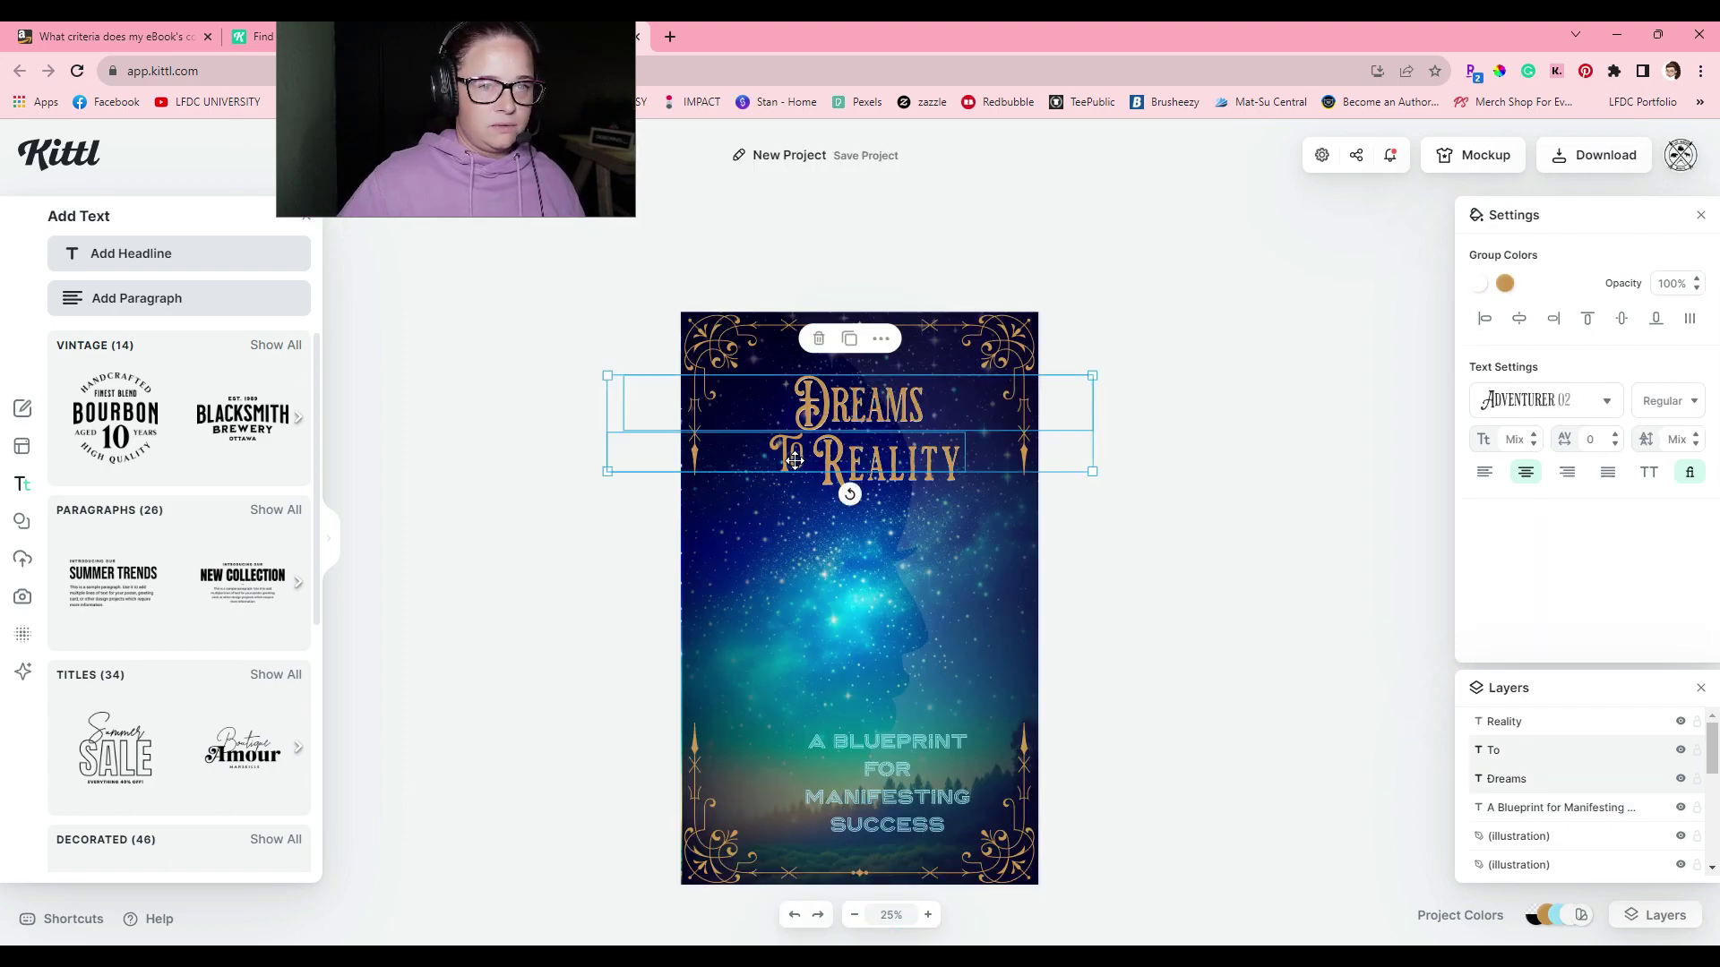
left_click(898, 482, "shift")
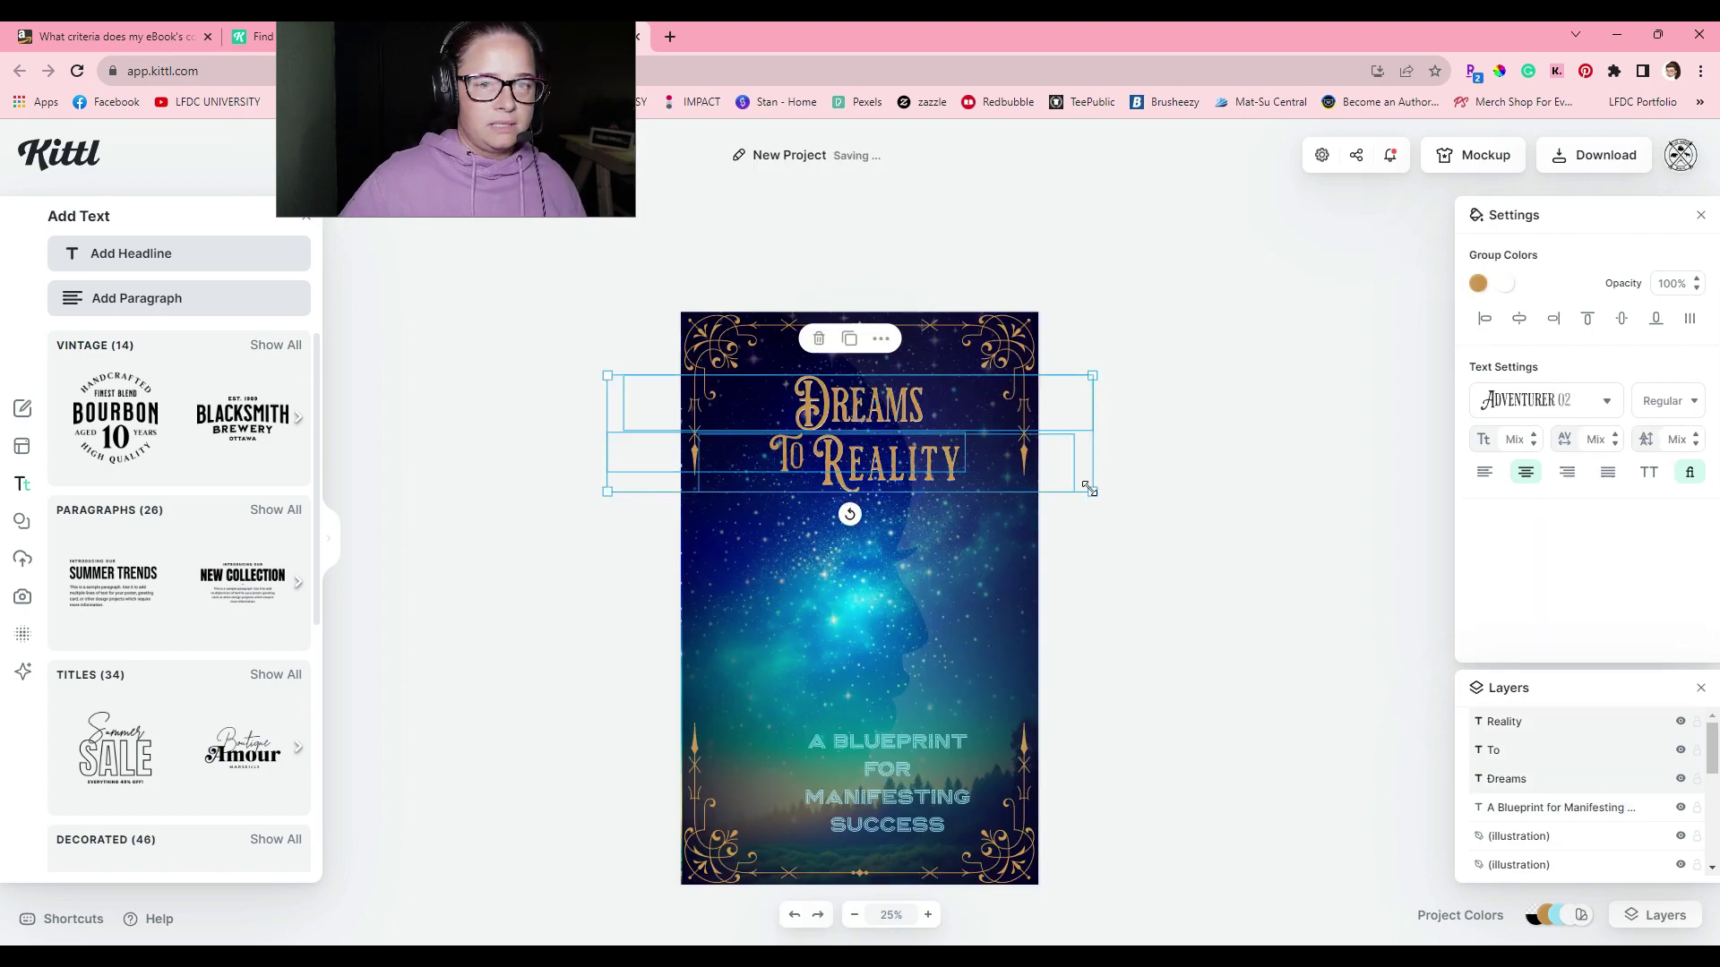
left_click_drag(1090, 490, 1209, 556)
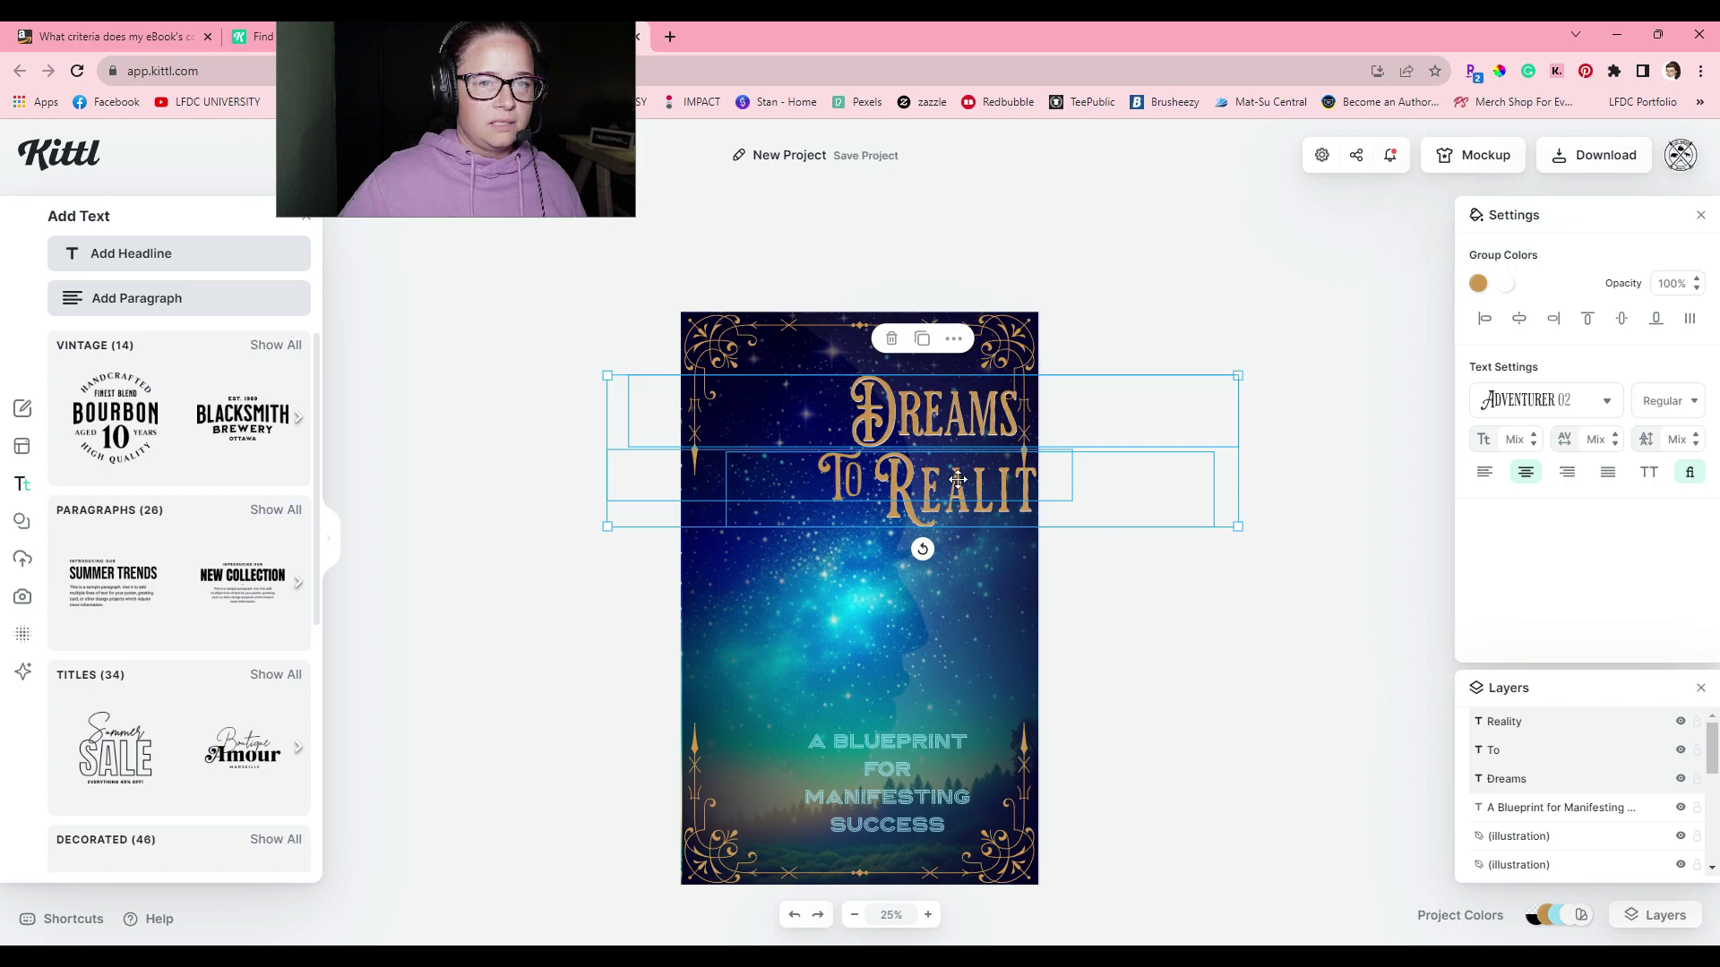
left_click_drag(965, 508, 886, 516)
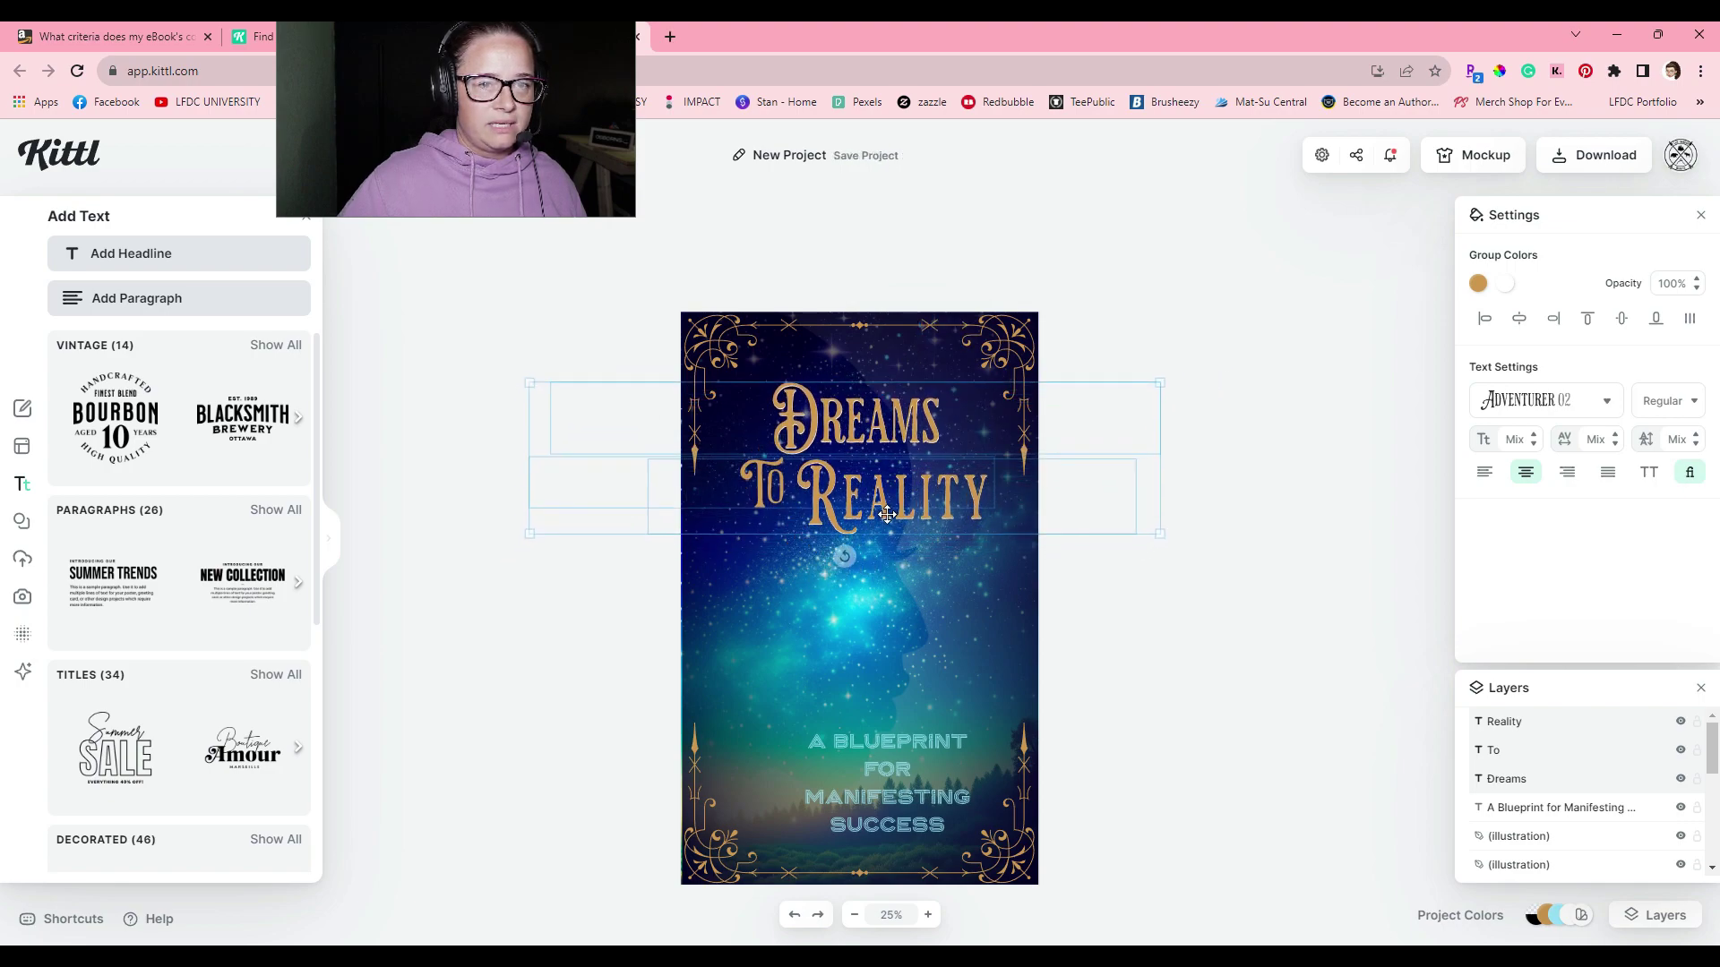
key("ctrl+g")
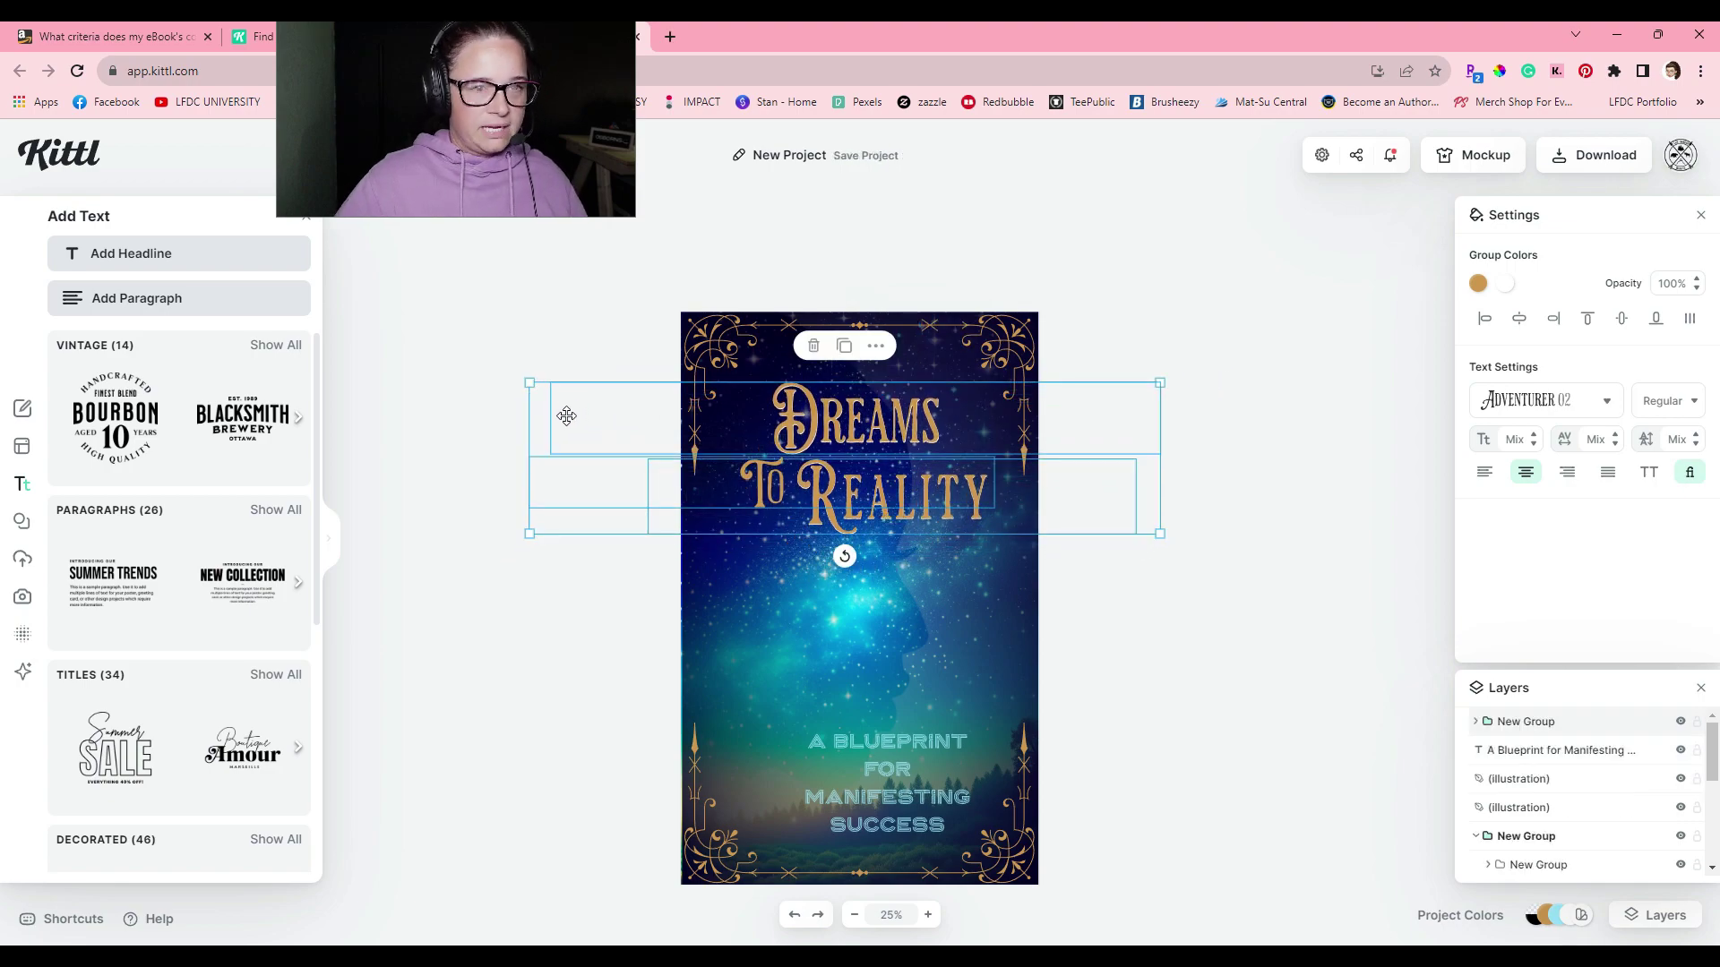
left_click_drag(530, 383, 460, 357)
Resize the subtitle to font size 96 and centre it just below the title block.
left_click(1024, 724)
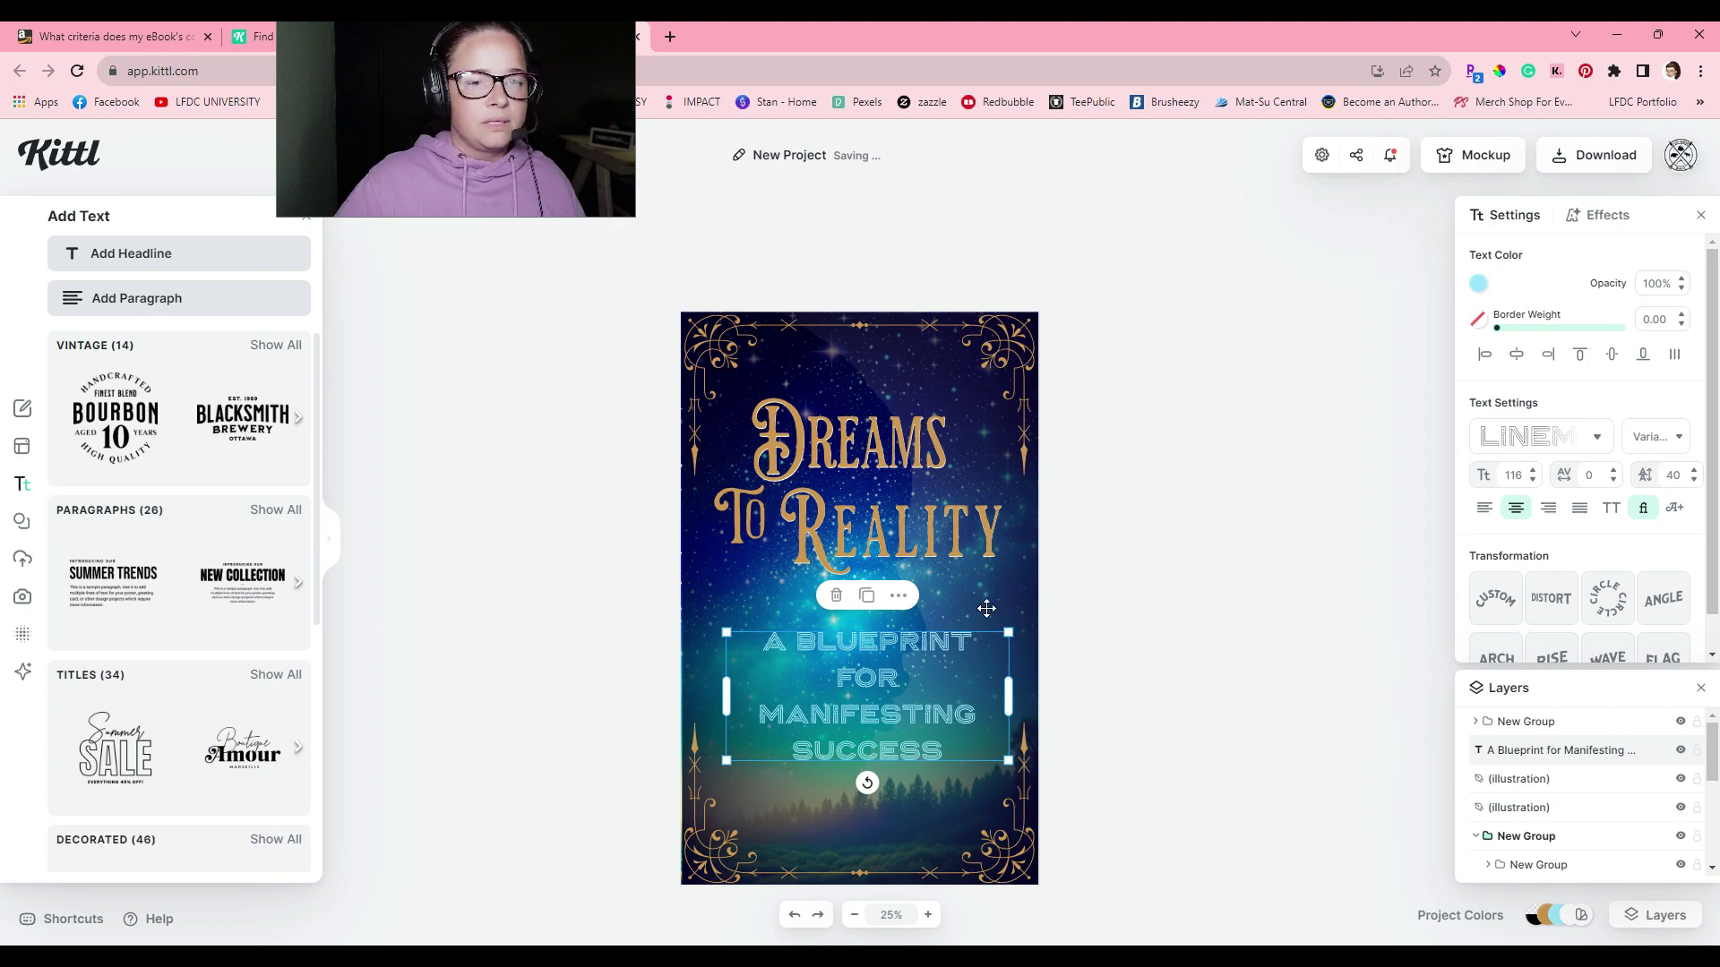
left_click_drag(1008, 634, 958, 656)
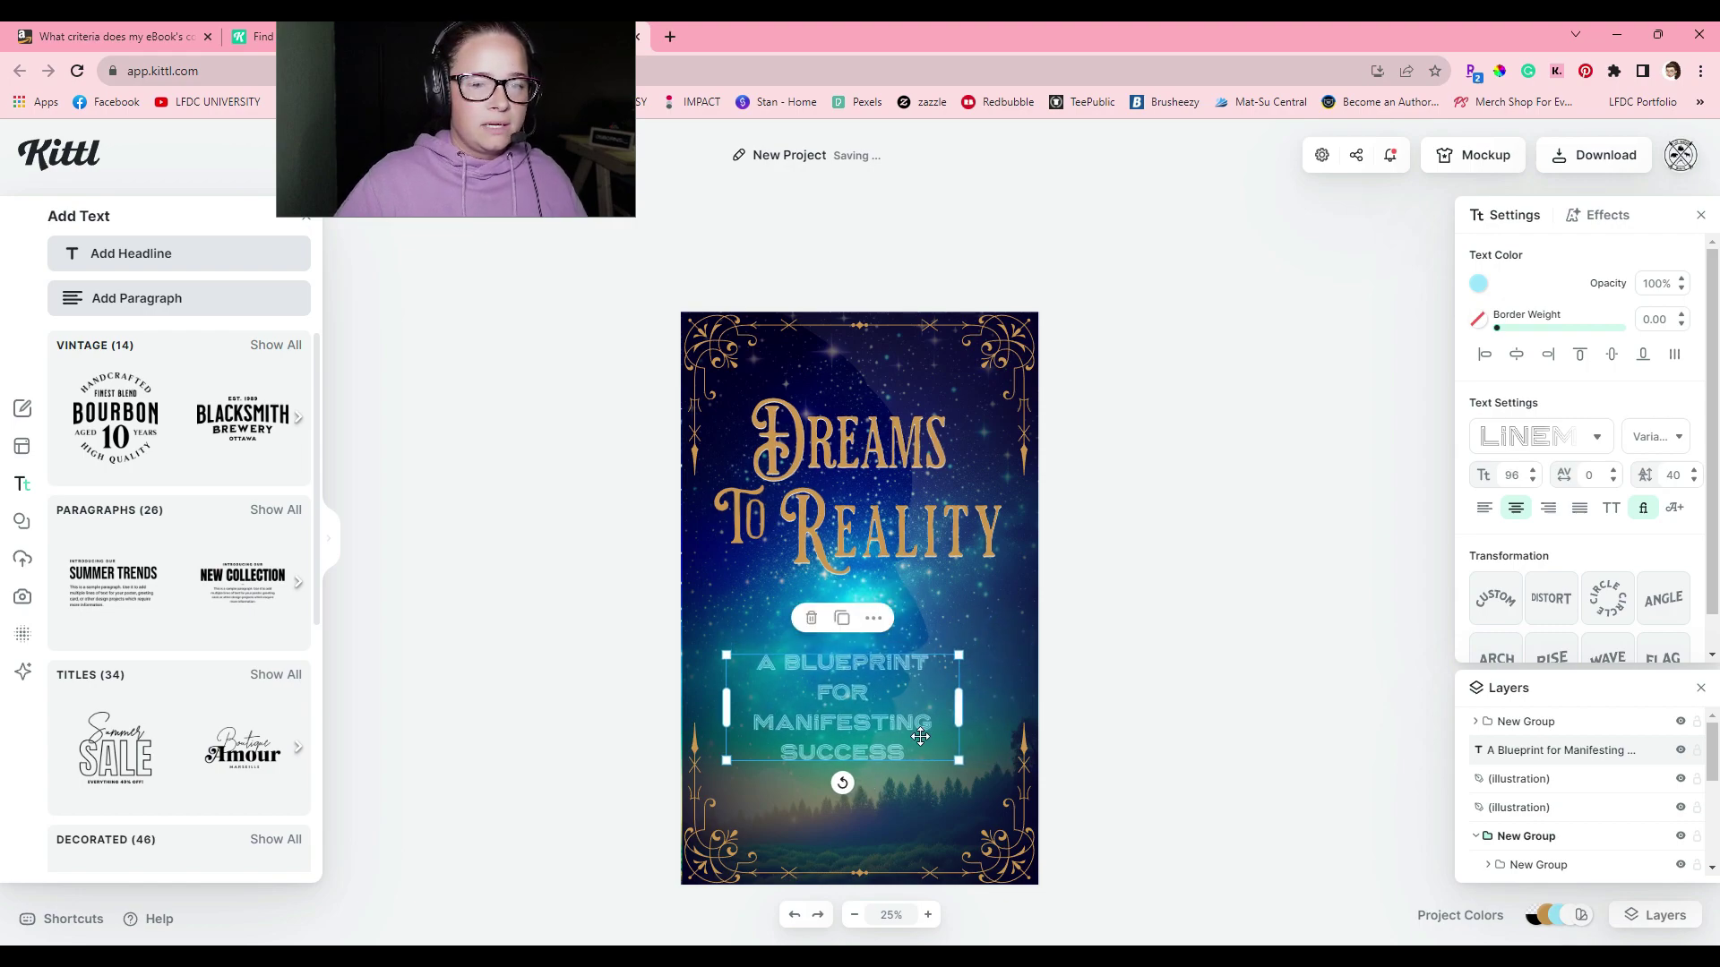
left_click_drag(898, 748, 919, 714)
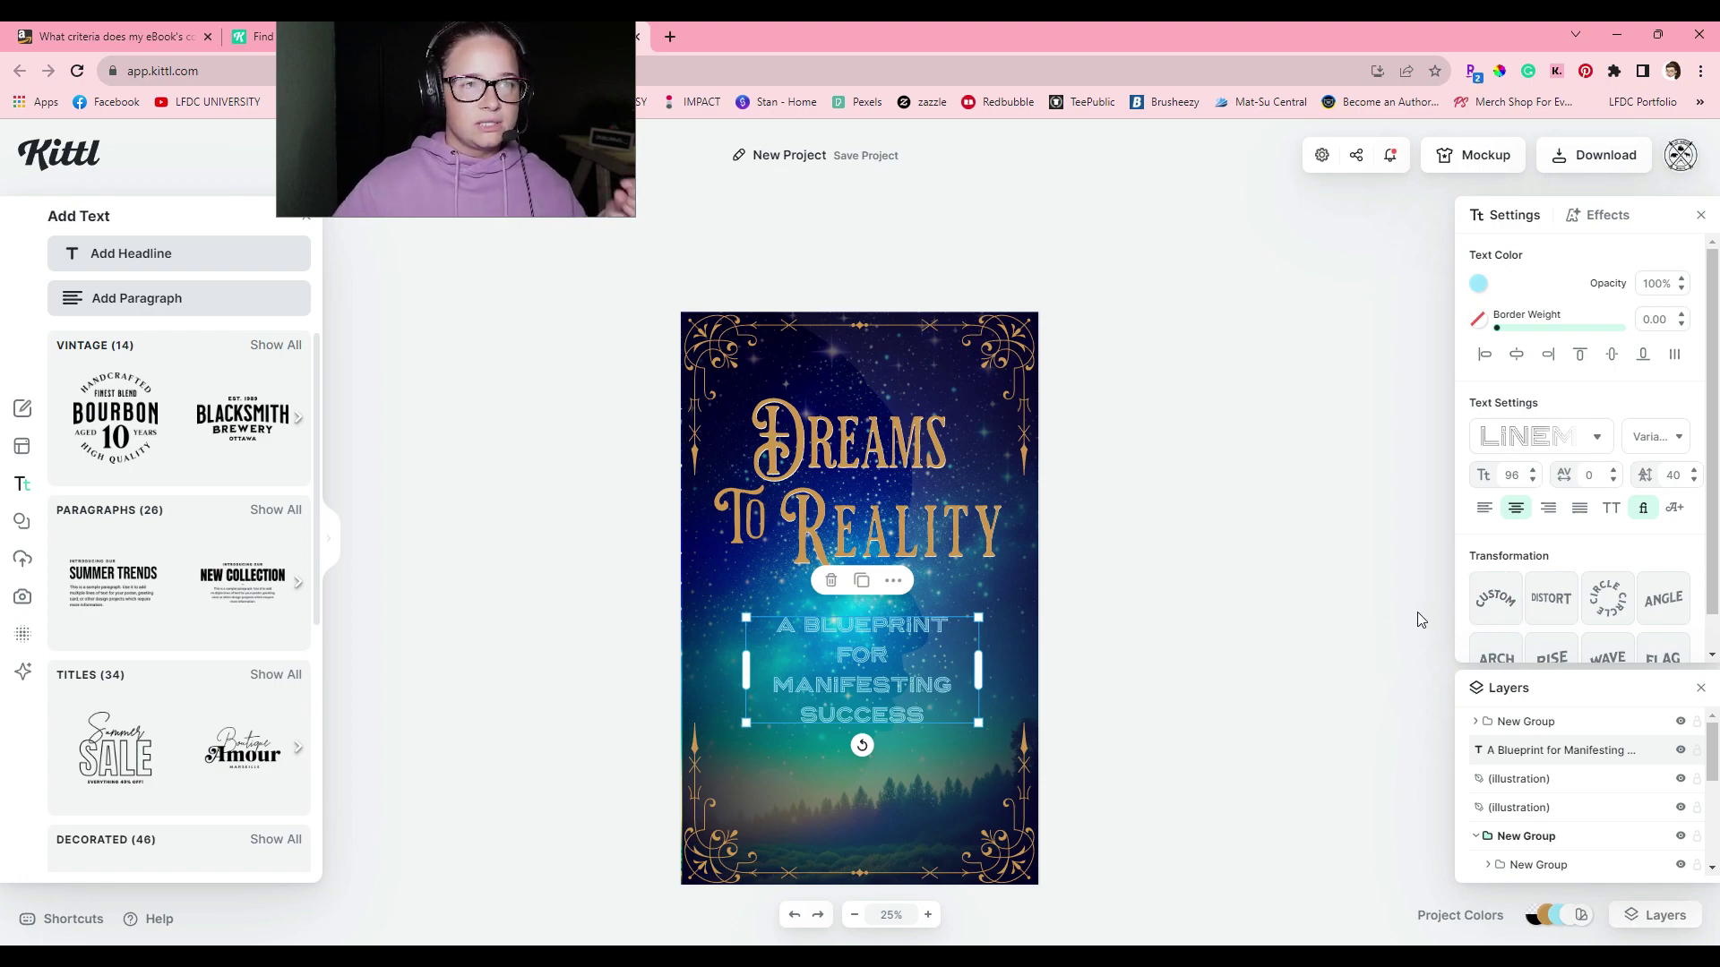
left_click(1132, 760)
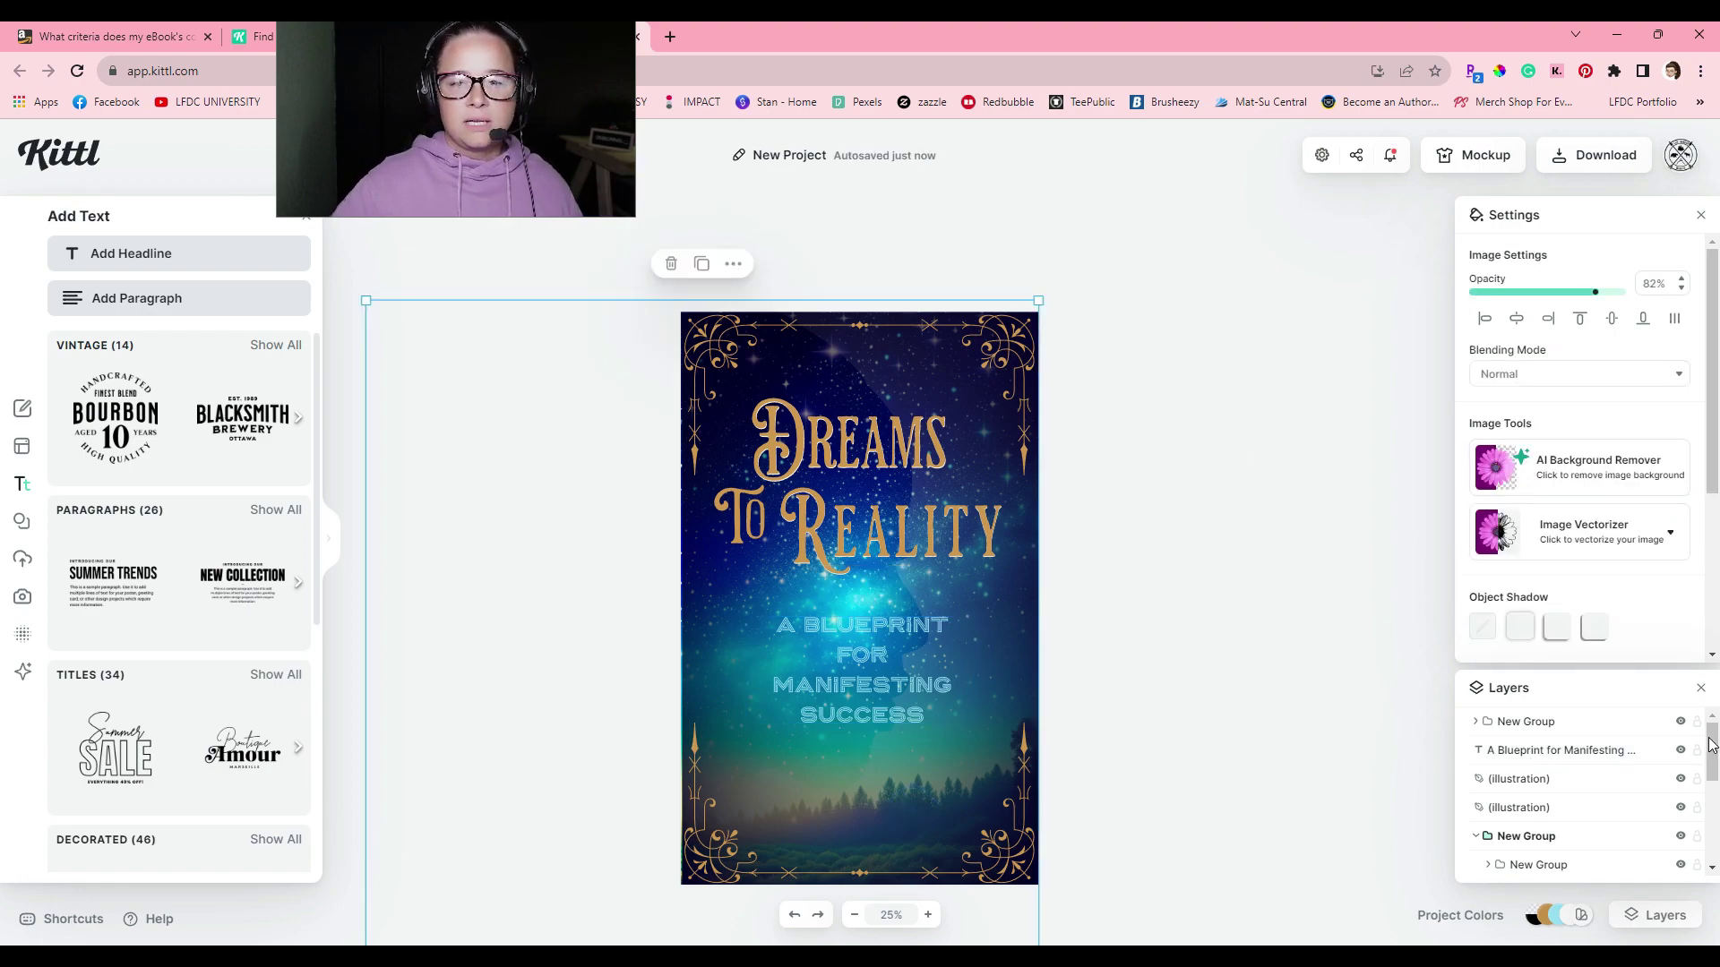
left_click(1549, 489)
scroll(1549, 489, "down", 2)
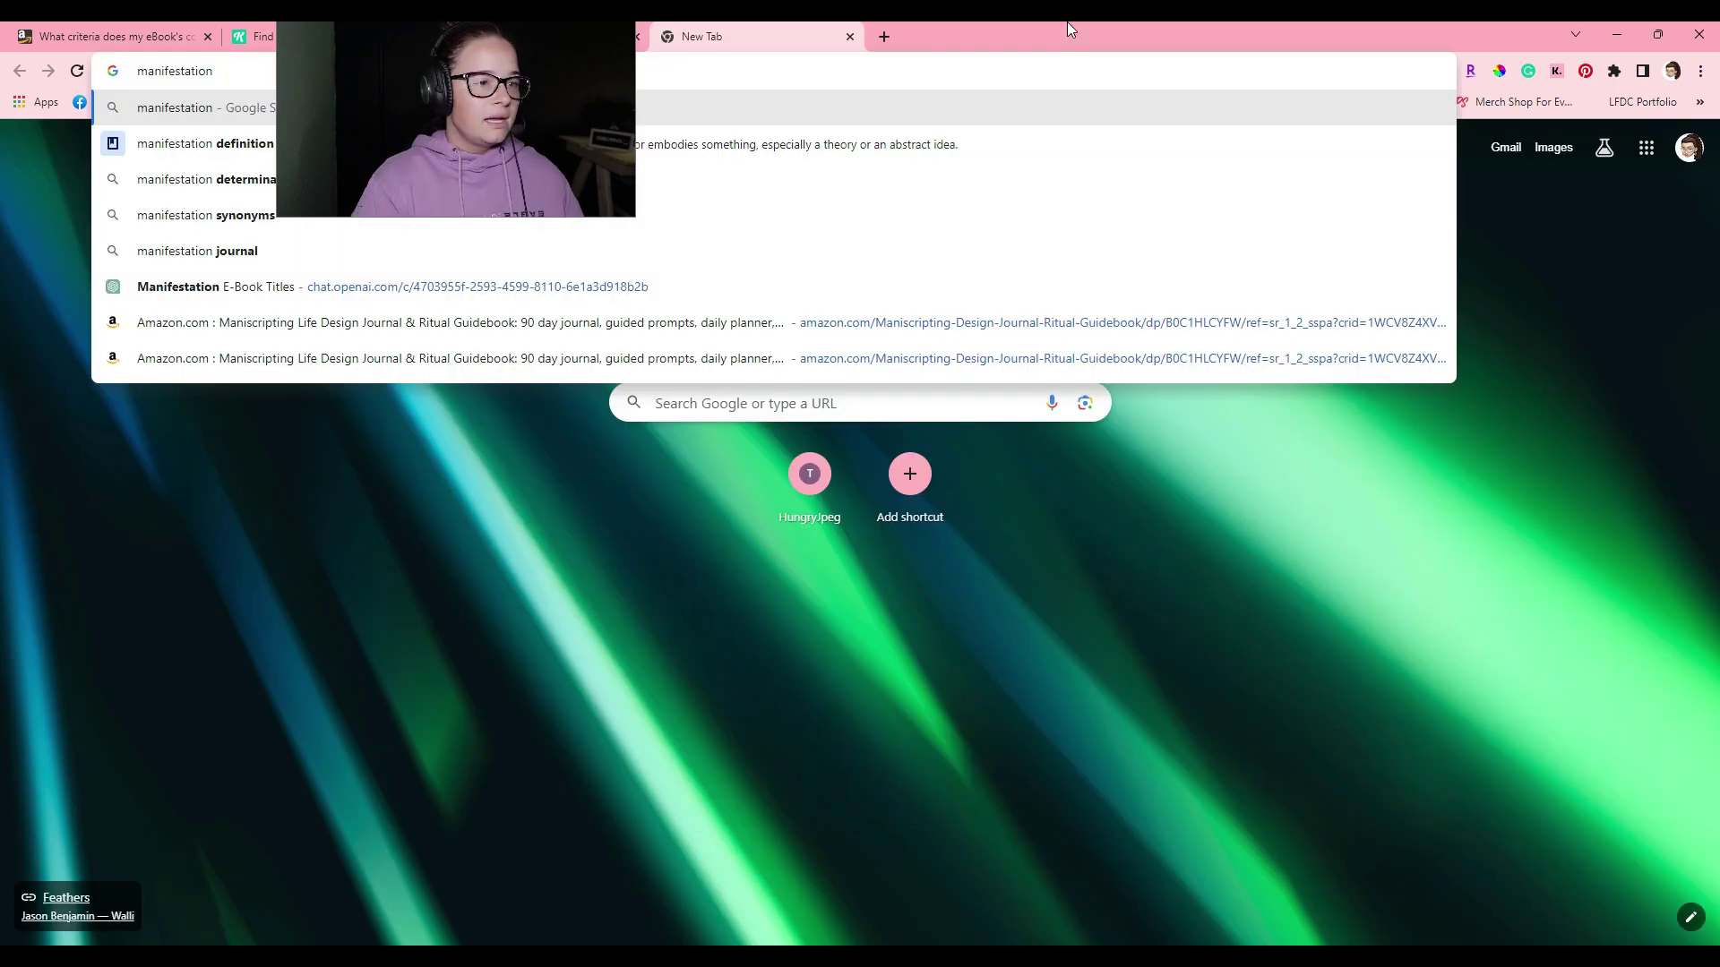
Search the web in a new browser tab for "manifestation symbols" and examine the chart of symbols for inner peace for a cover motif.
type("symbopls")
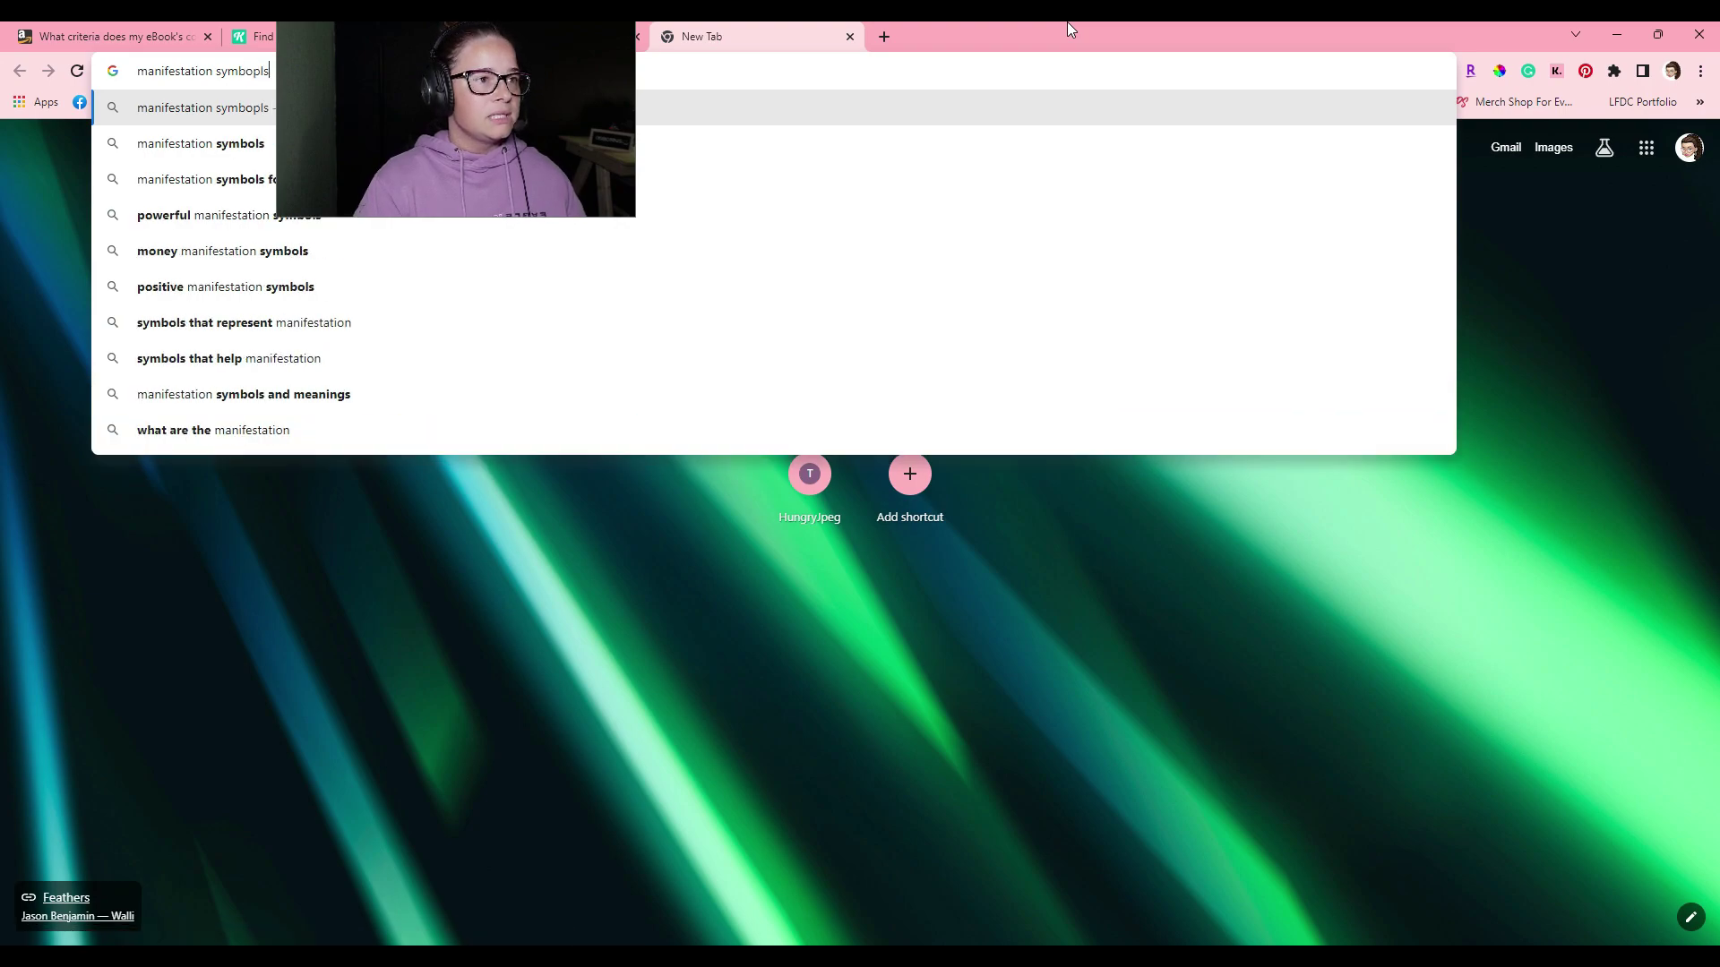
key("BackSpace")
key("BackSpace")
key("BackSpace")
type("ls")
key("Return")
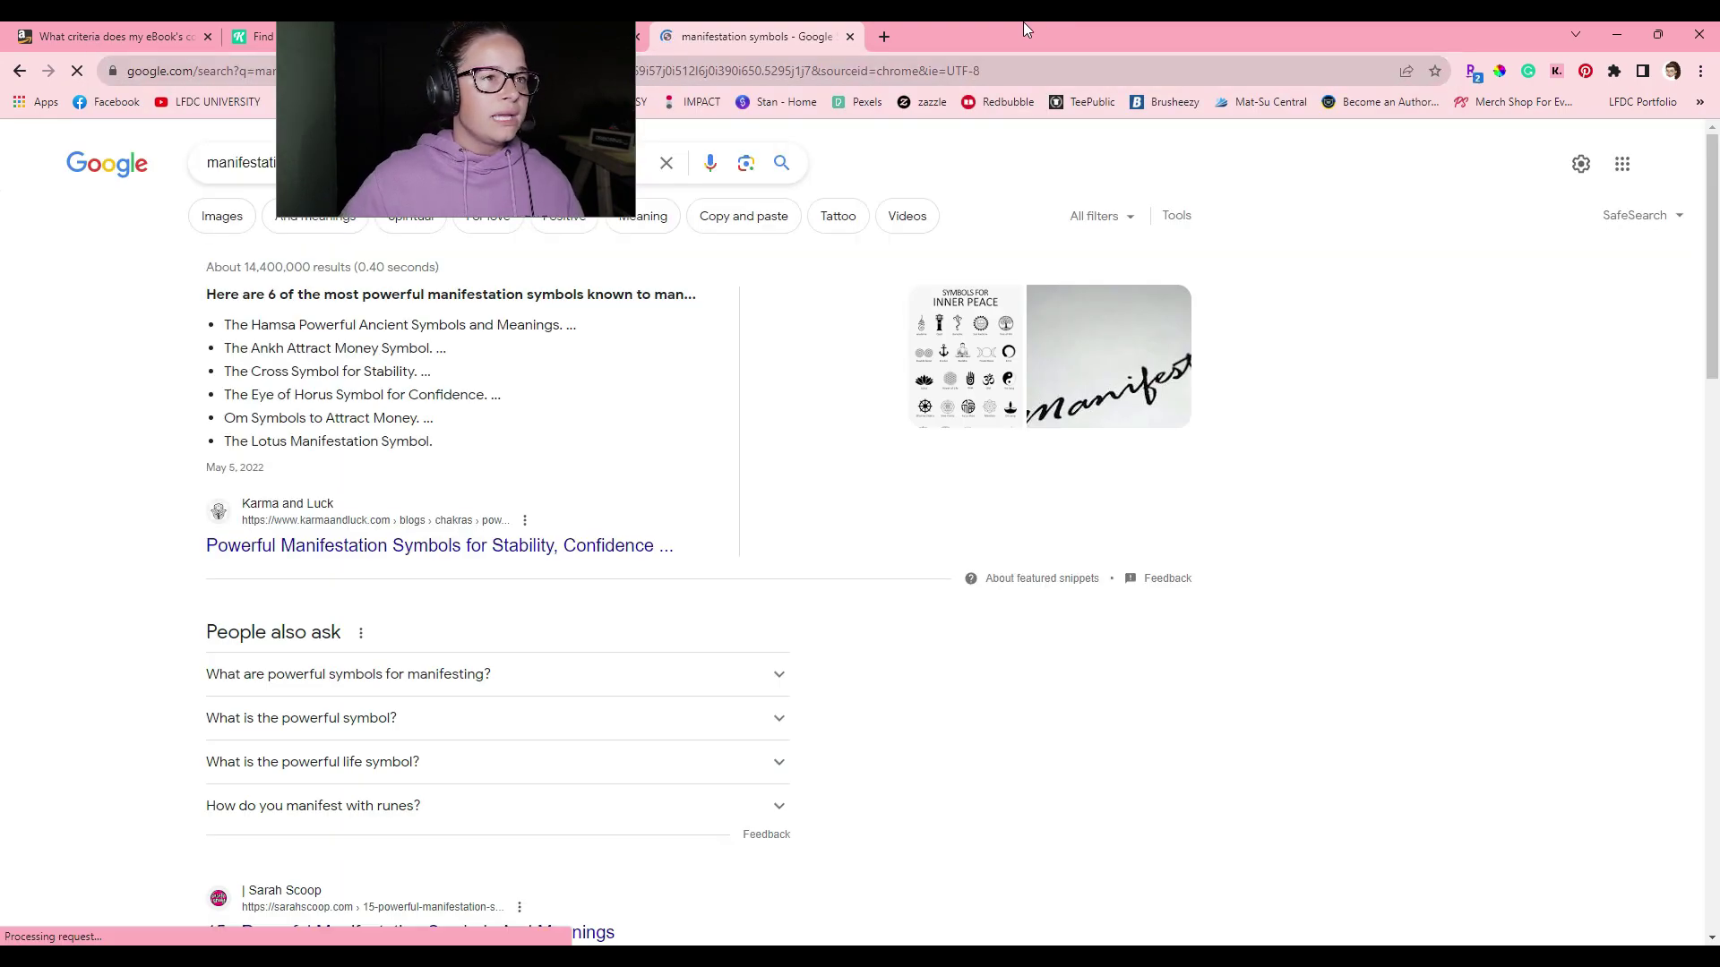
left_click(966, 358)
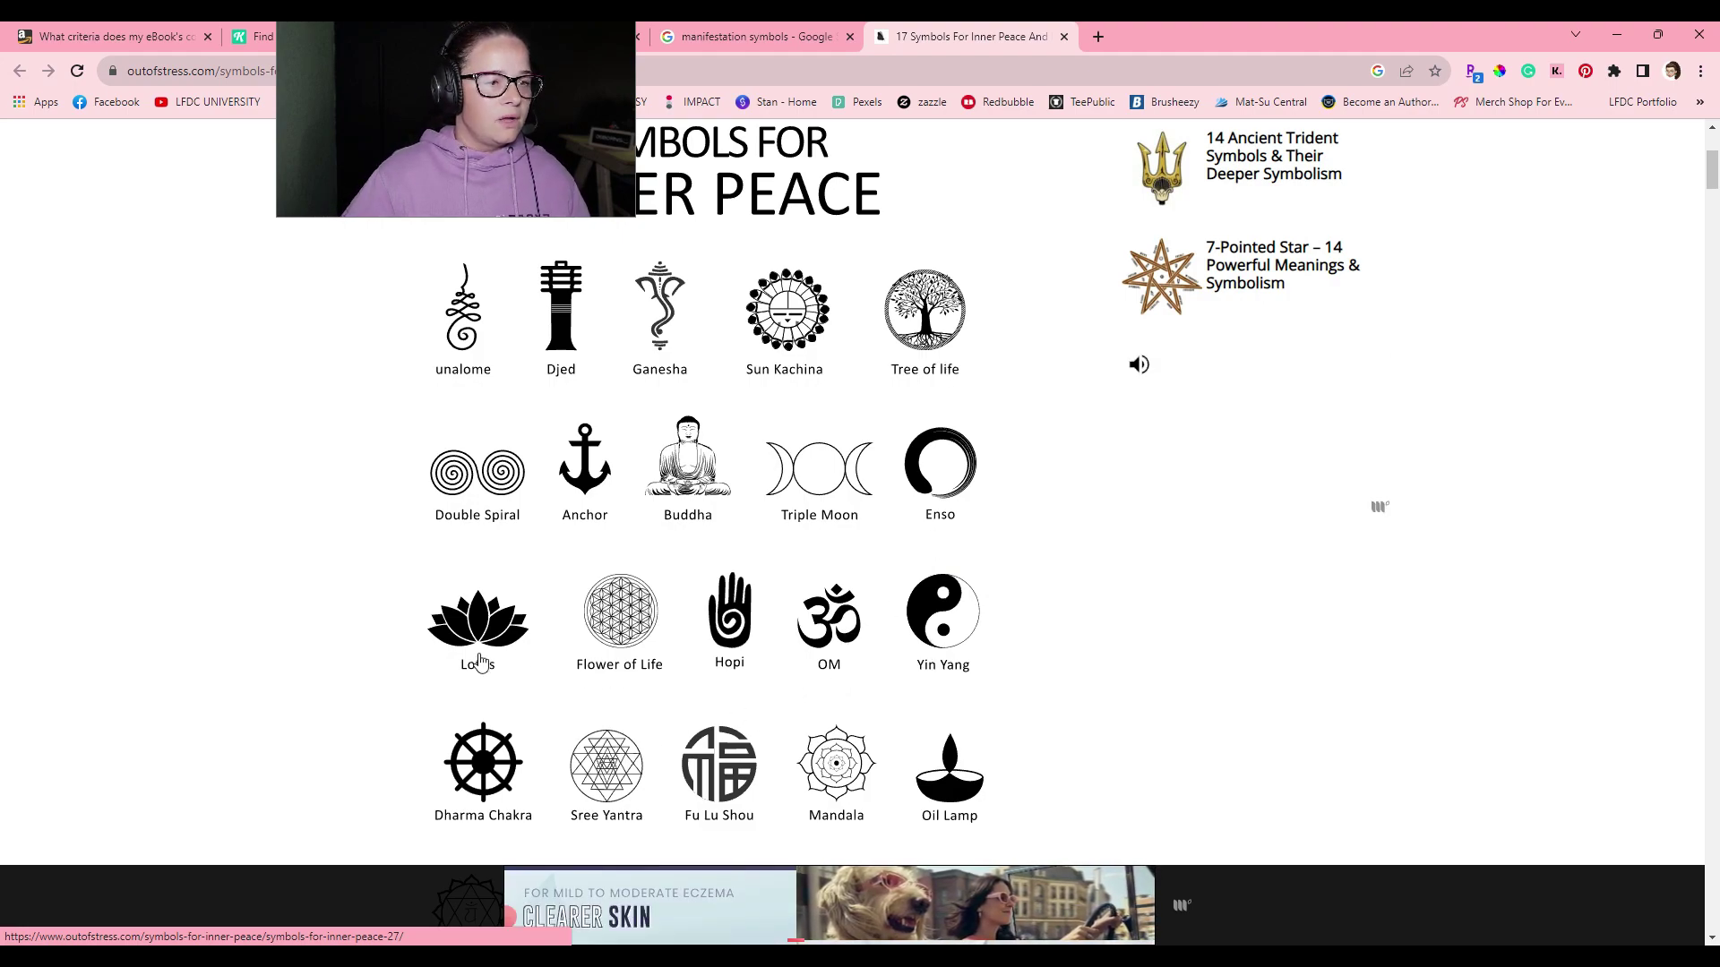
scroll(479, 661, "down", 2)
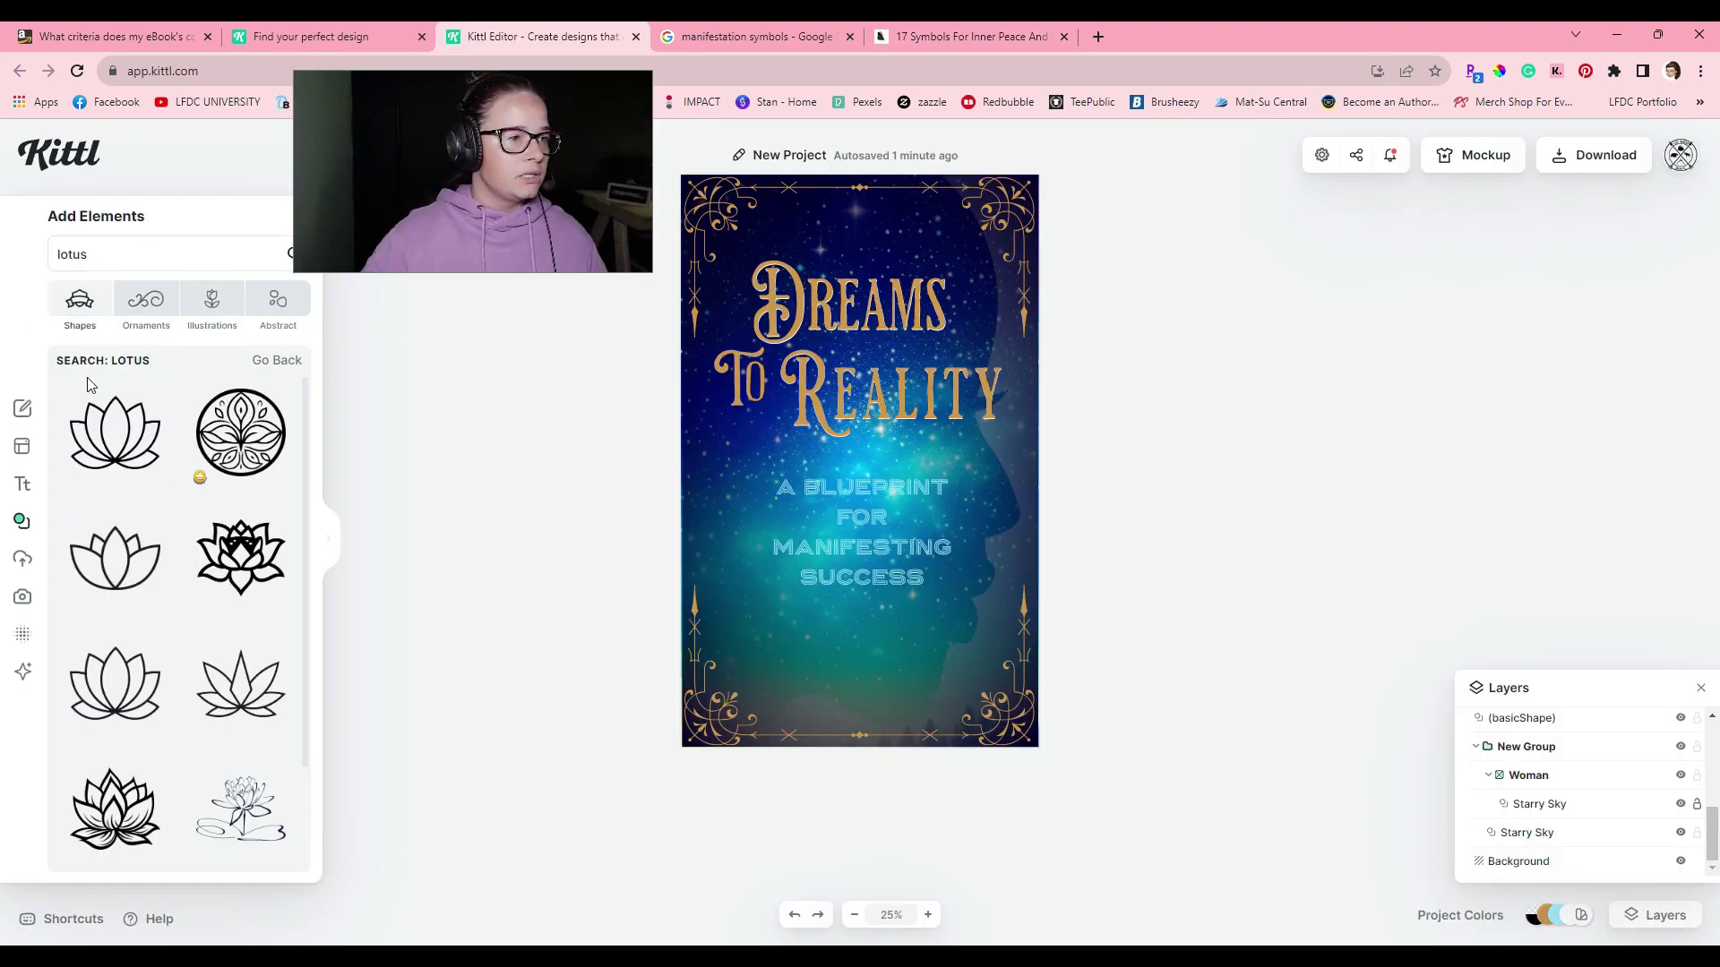
Add the circular lotus emblem from the "lotus" elements in Kittl, shrink it, and place it centred below the subtitle.
left_click(244, 433)
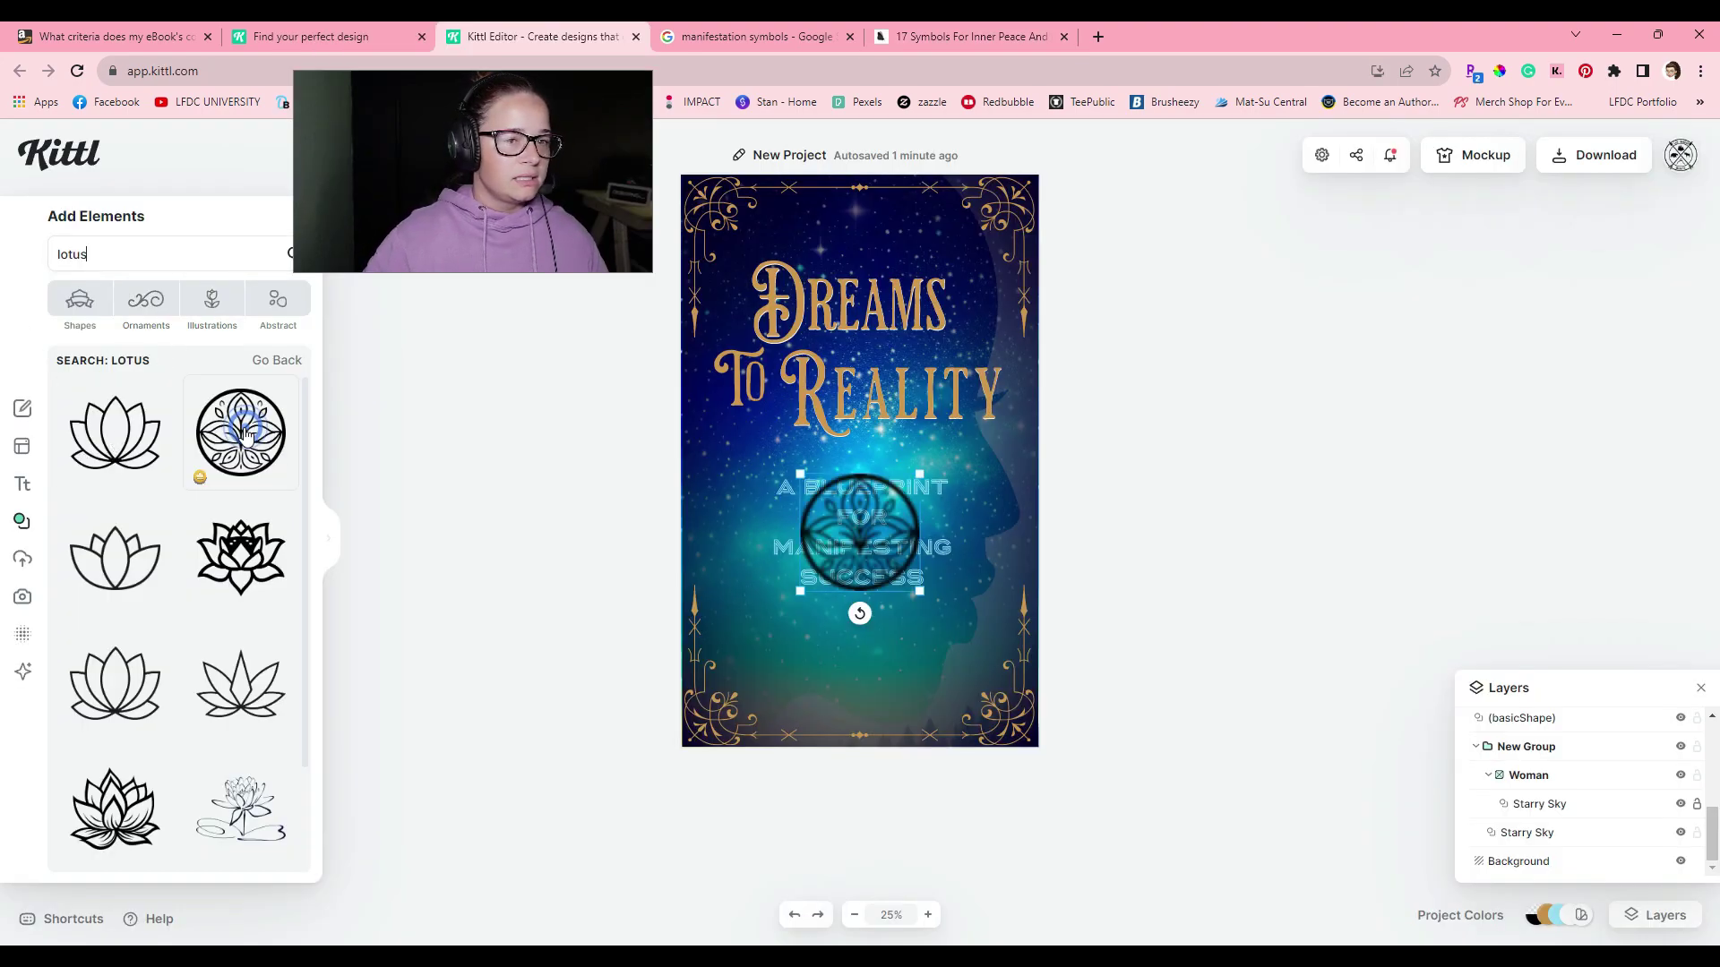
left_click_drag(884, 541, 887, 674)
left_click_drag(923, 609, 867, 657)
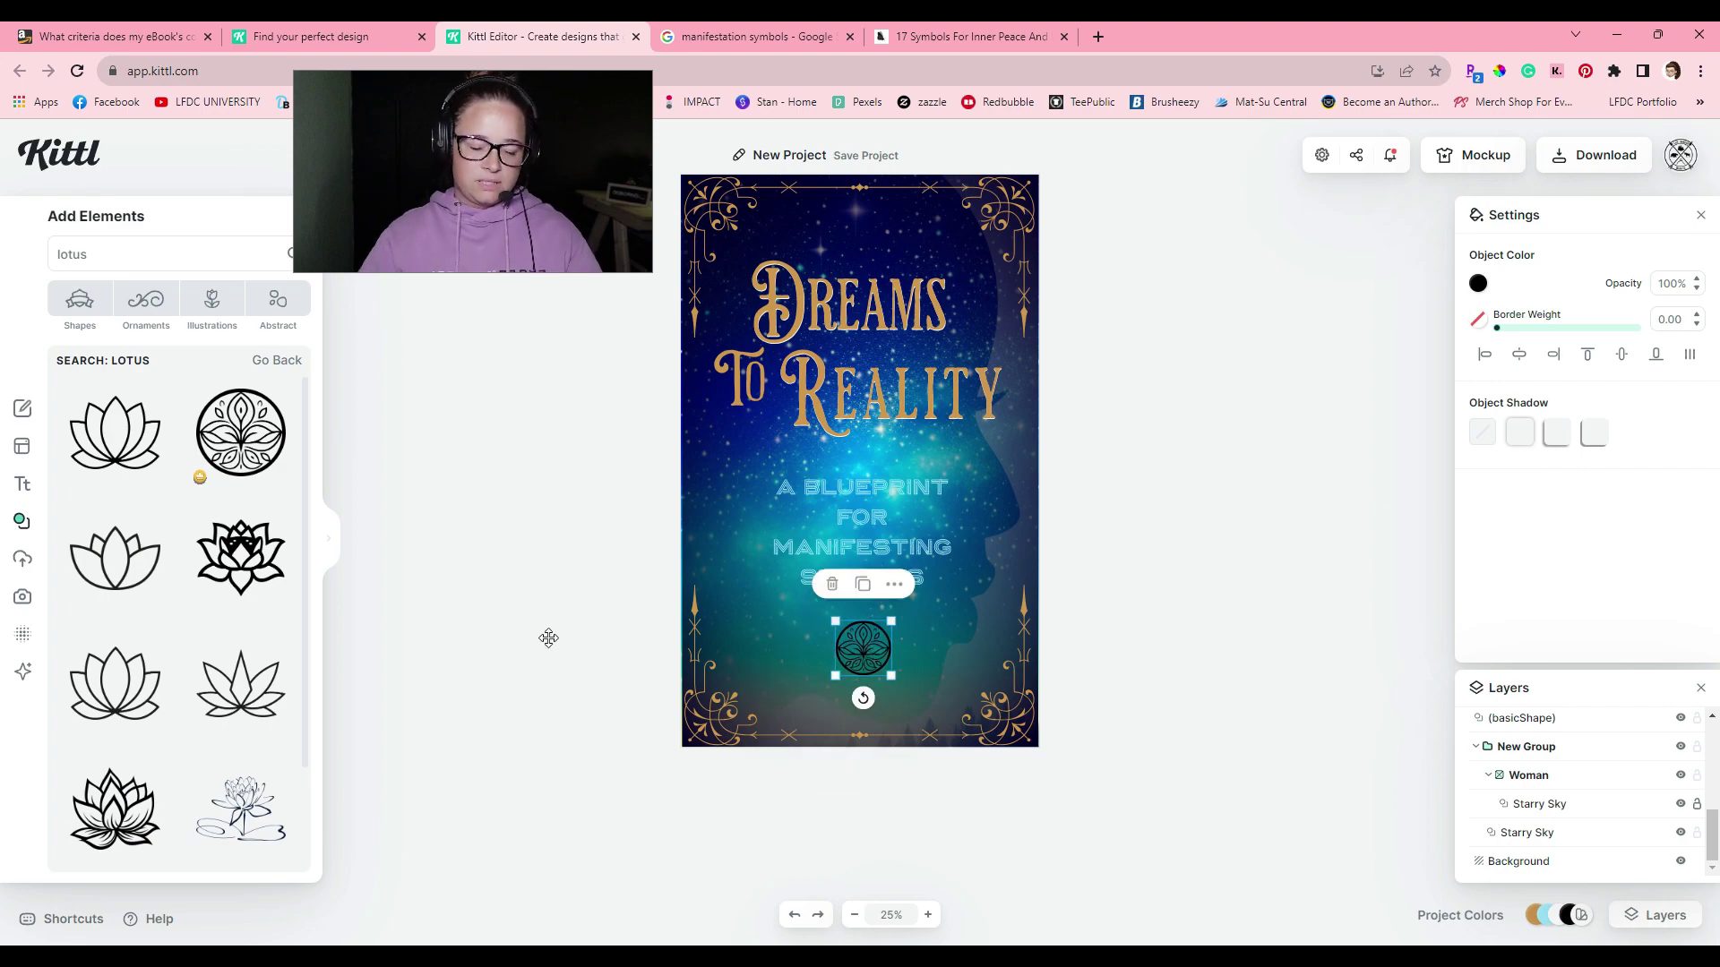
Delete the circular lotus emblem below the subtitle, and try the pointed-petal lotus outline as a replacement before removing it too.
key("Delete")
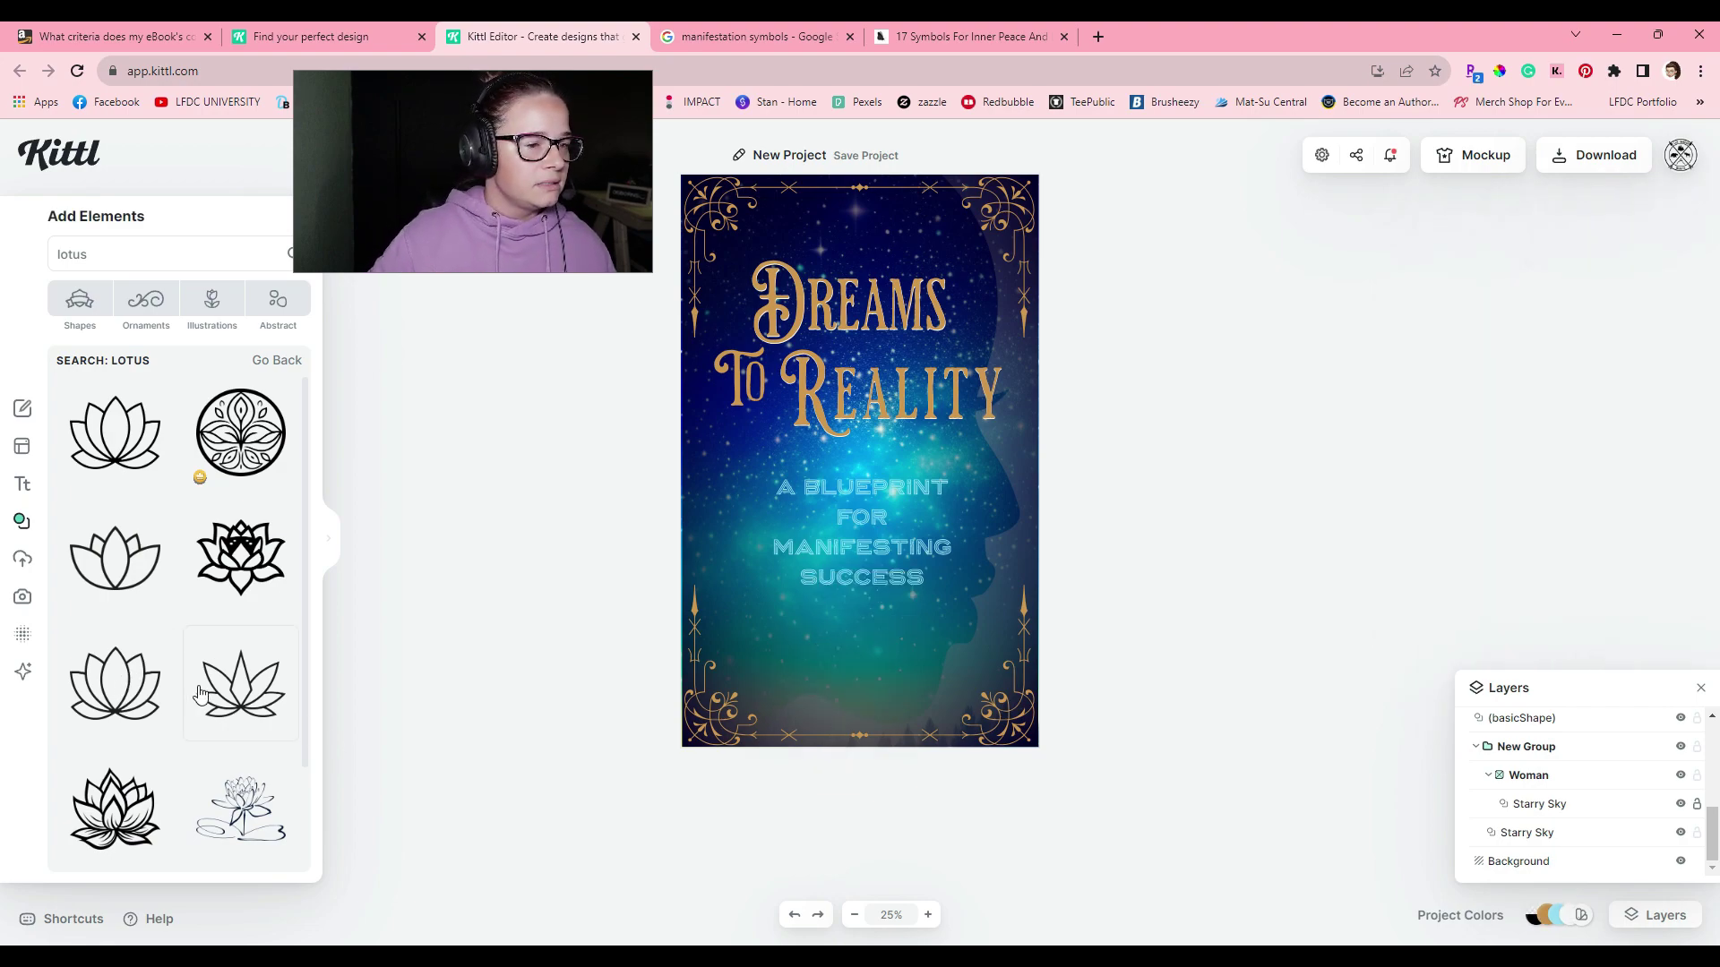
left_click(200, 694)
key("Delete")
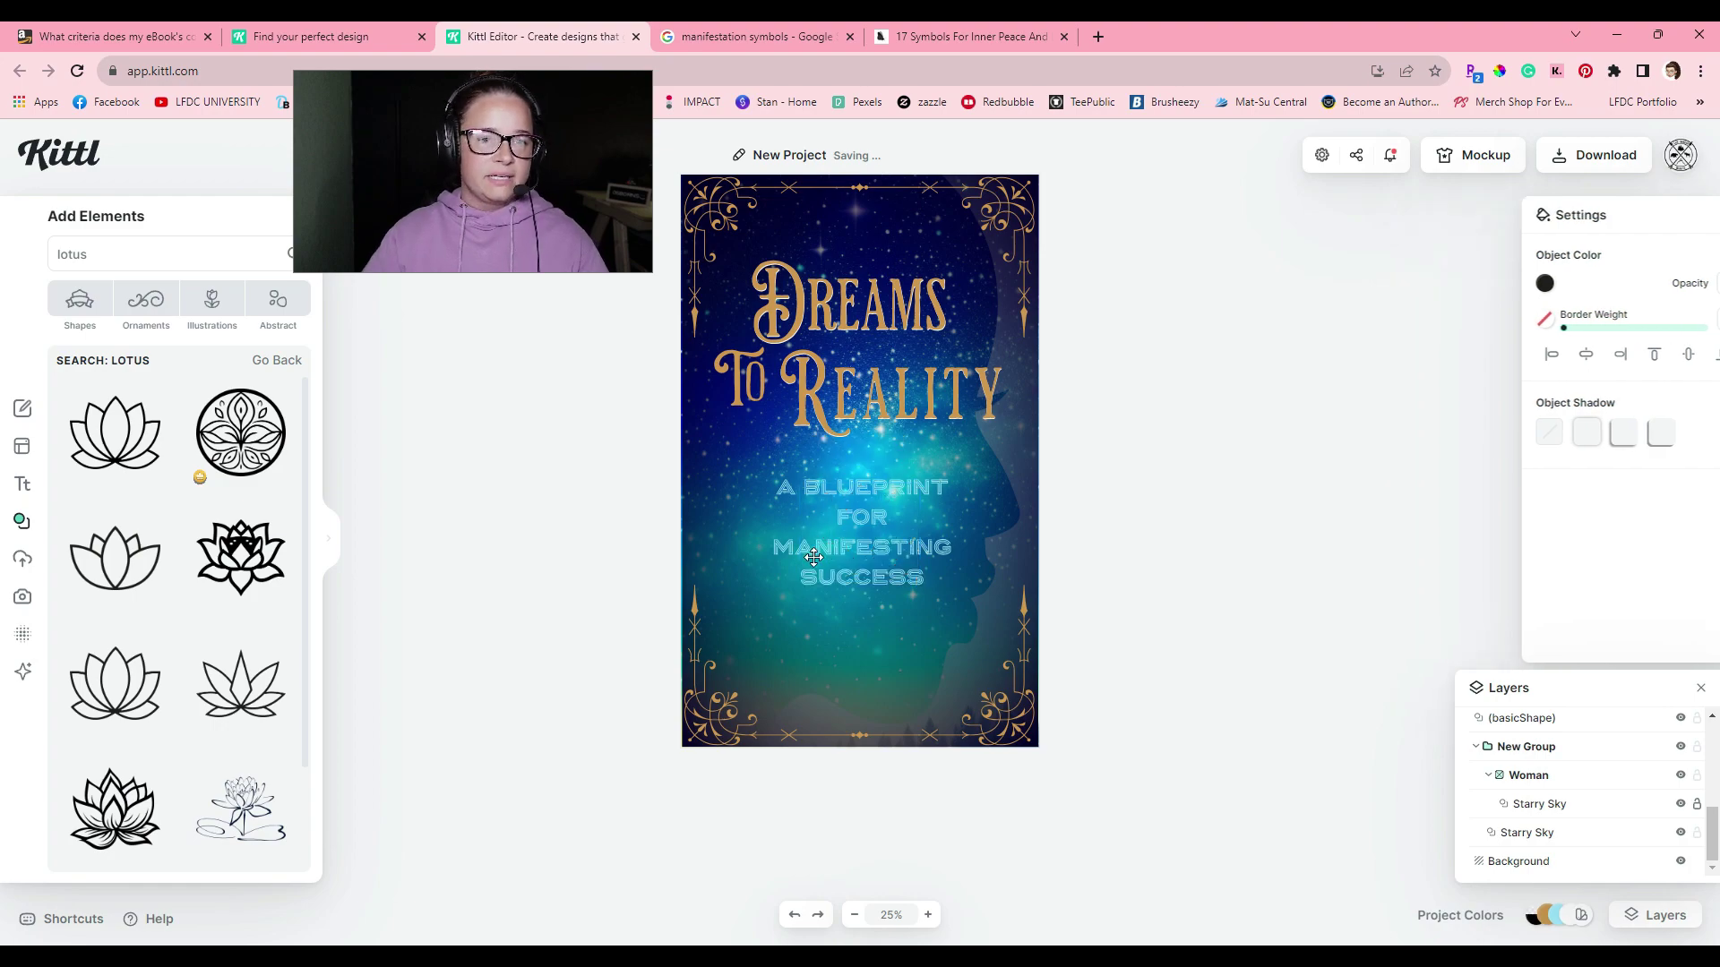
Add the bold, layered-petal lotus to the cover, shrink it to a small emblem, and centre it just below the subtitle.
scroll(224, 680, "down", 1)
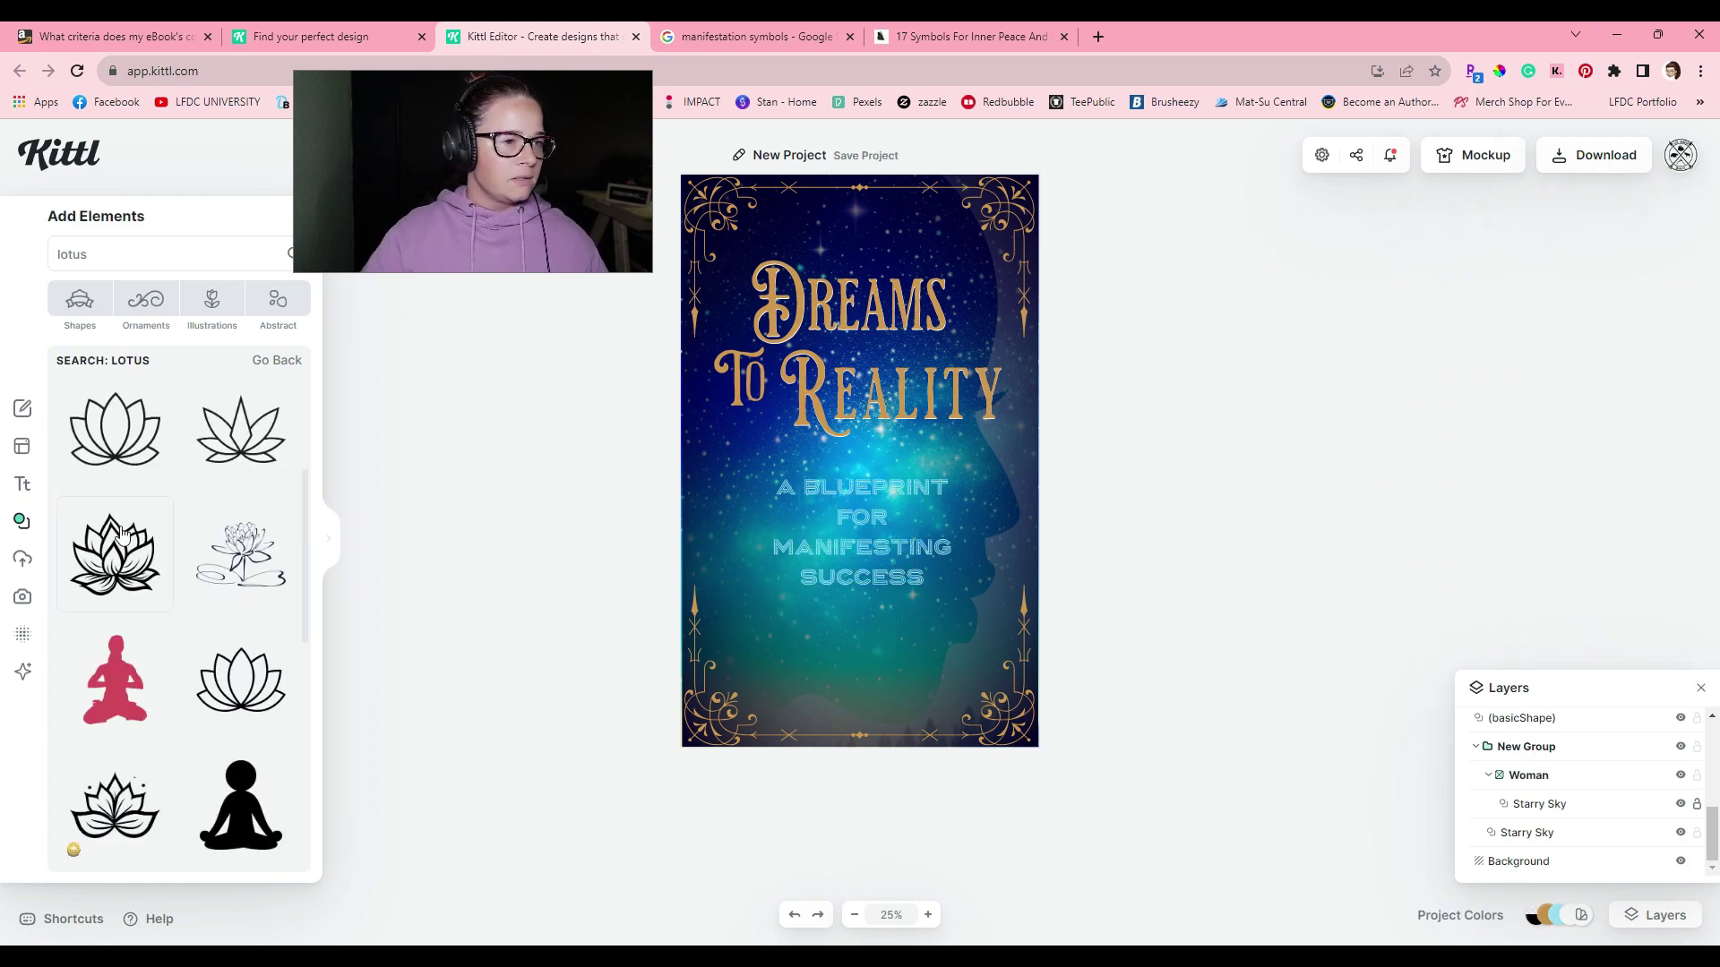
left_click(112, 551)
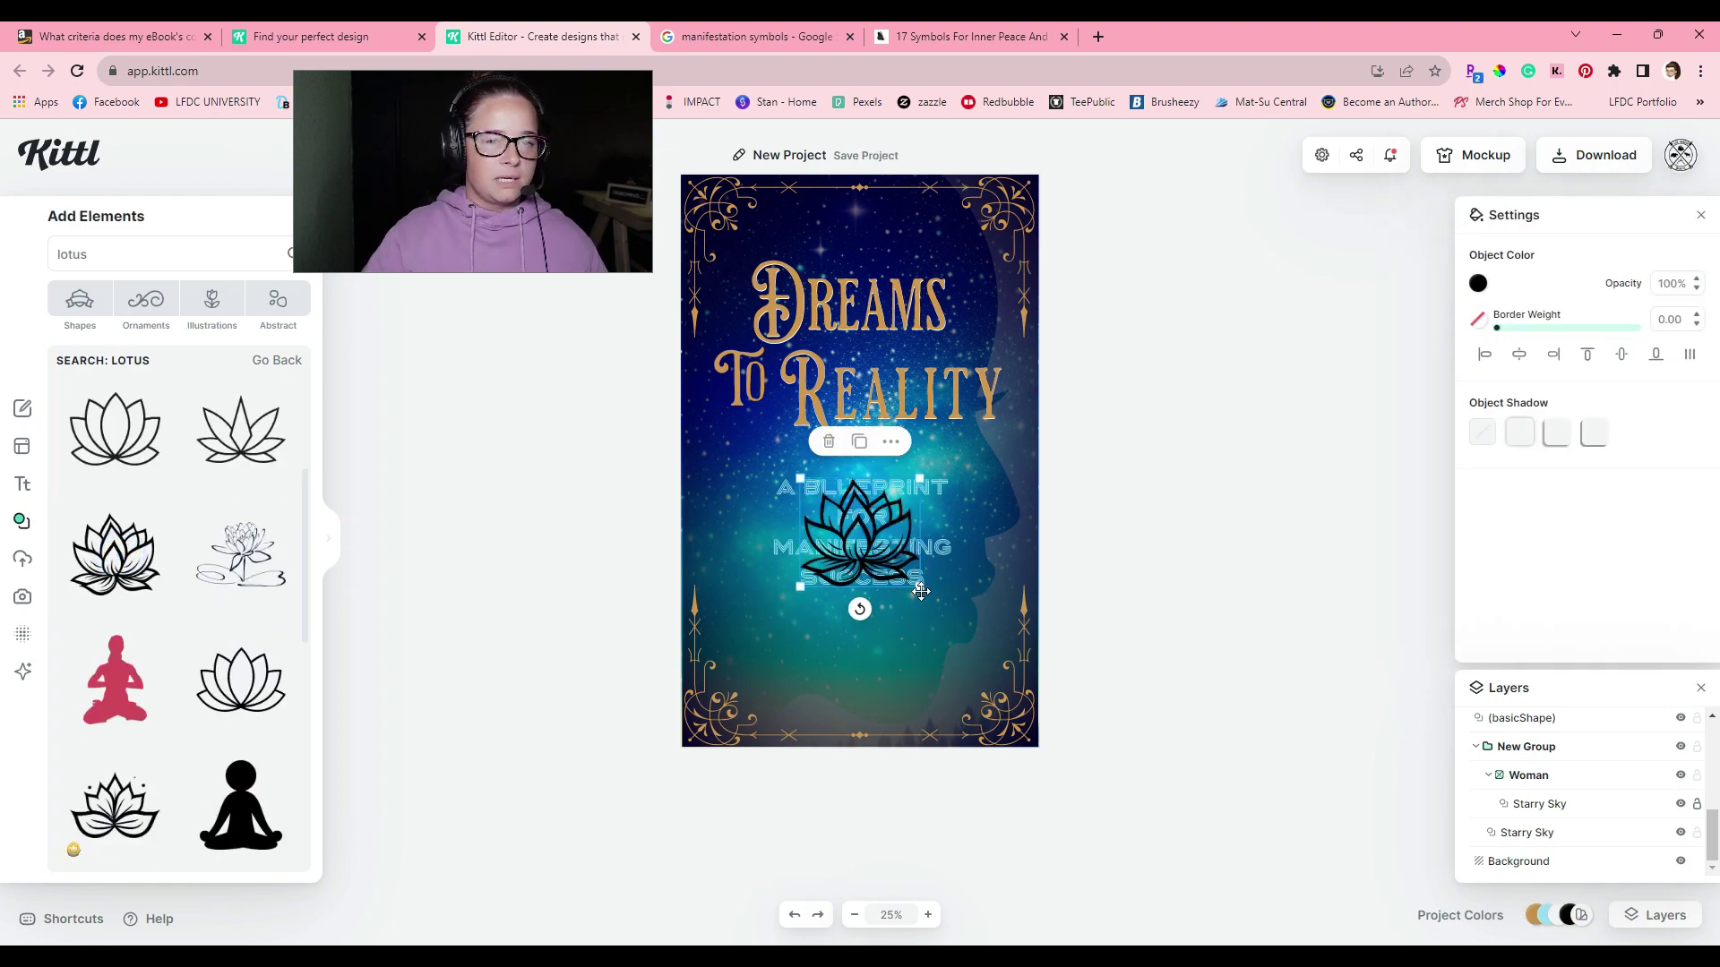
left_click_drag(920, 587, 971, 636)
left_click_drag(946, 537, 927, 603)
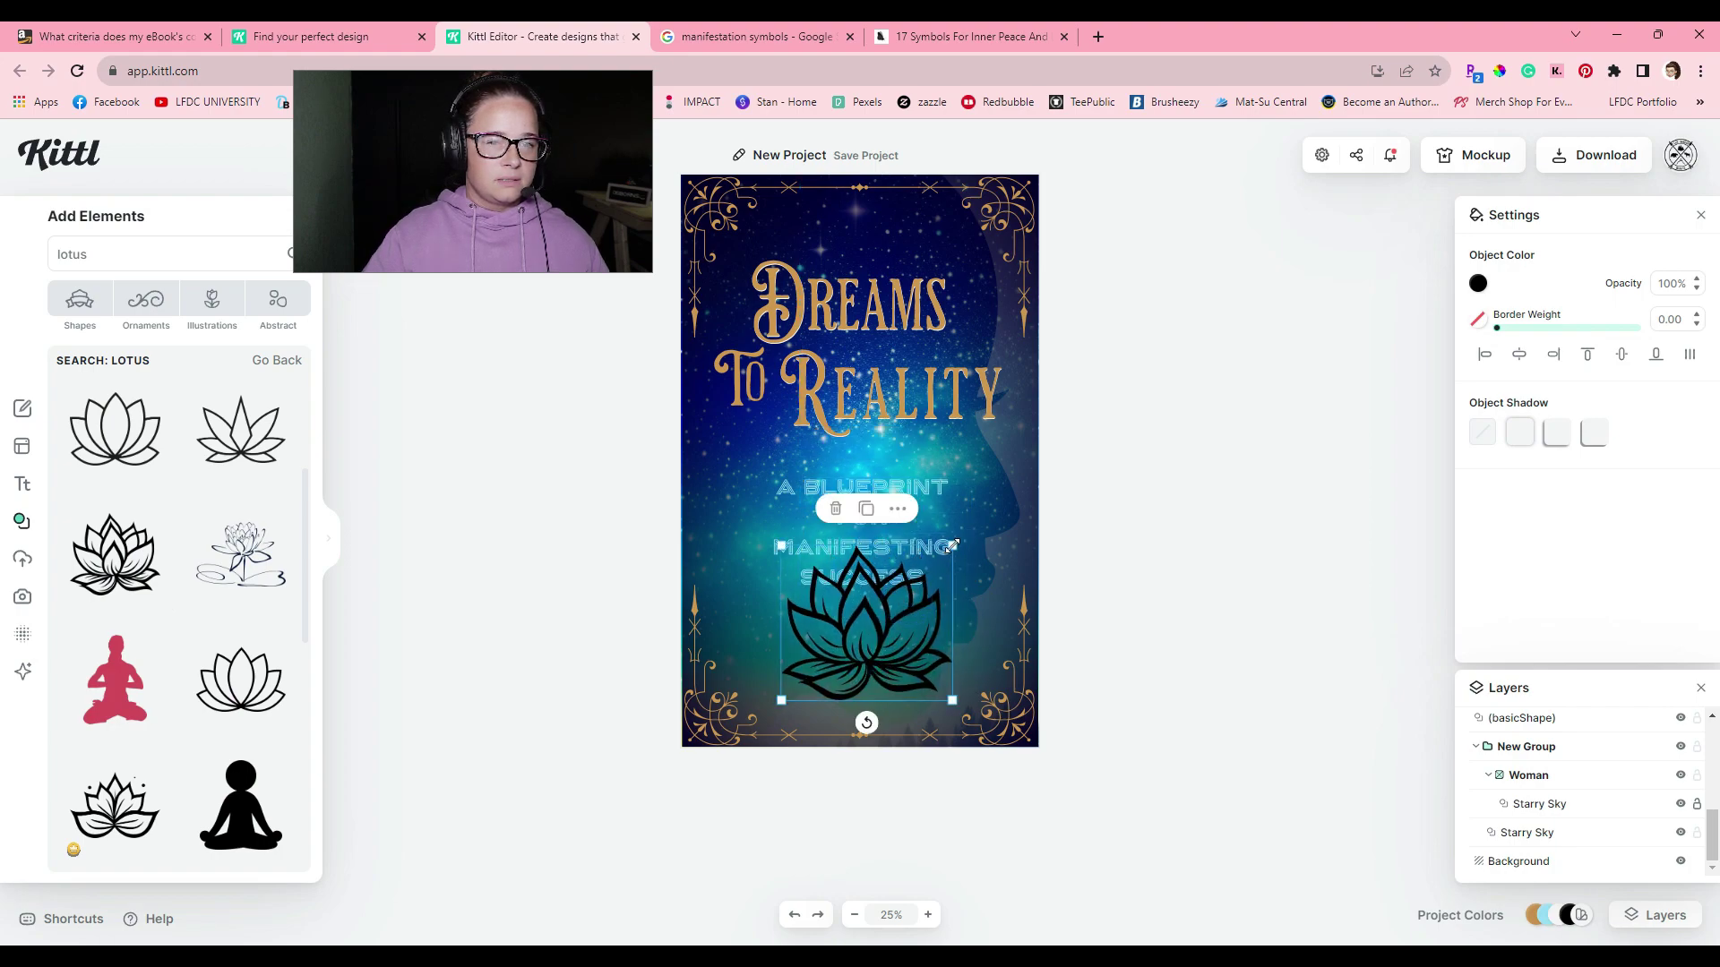
left_click_drag(953, 545, 868, 636)
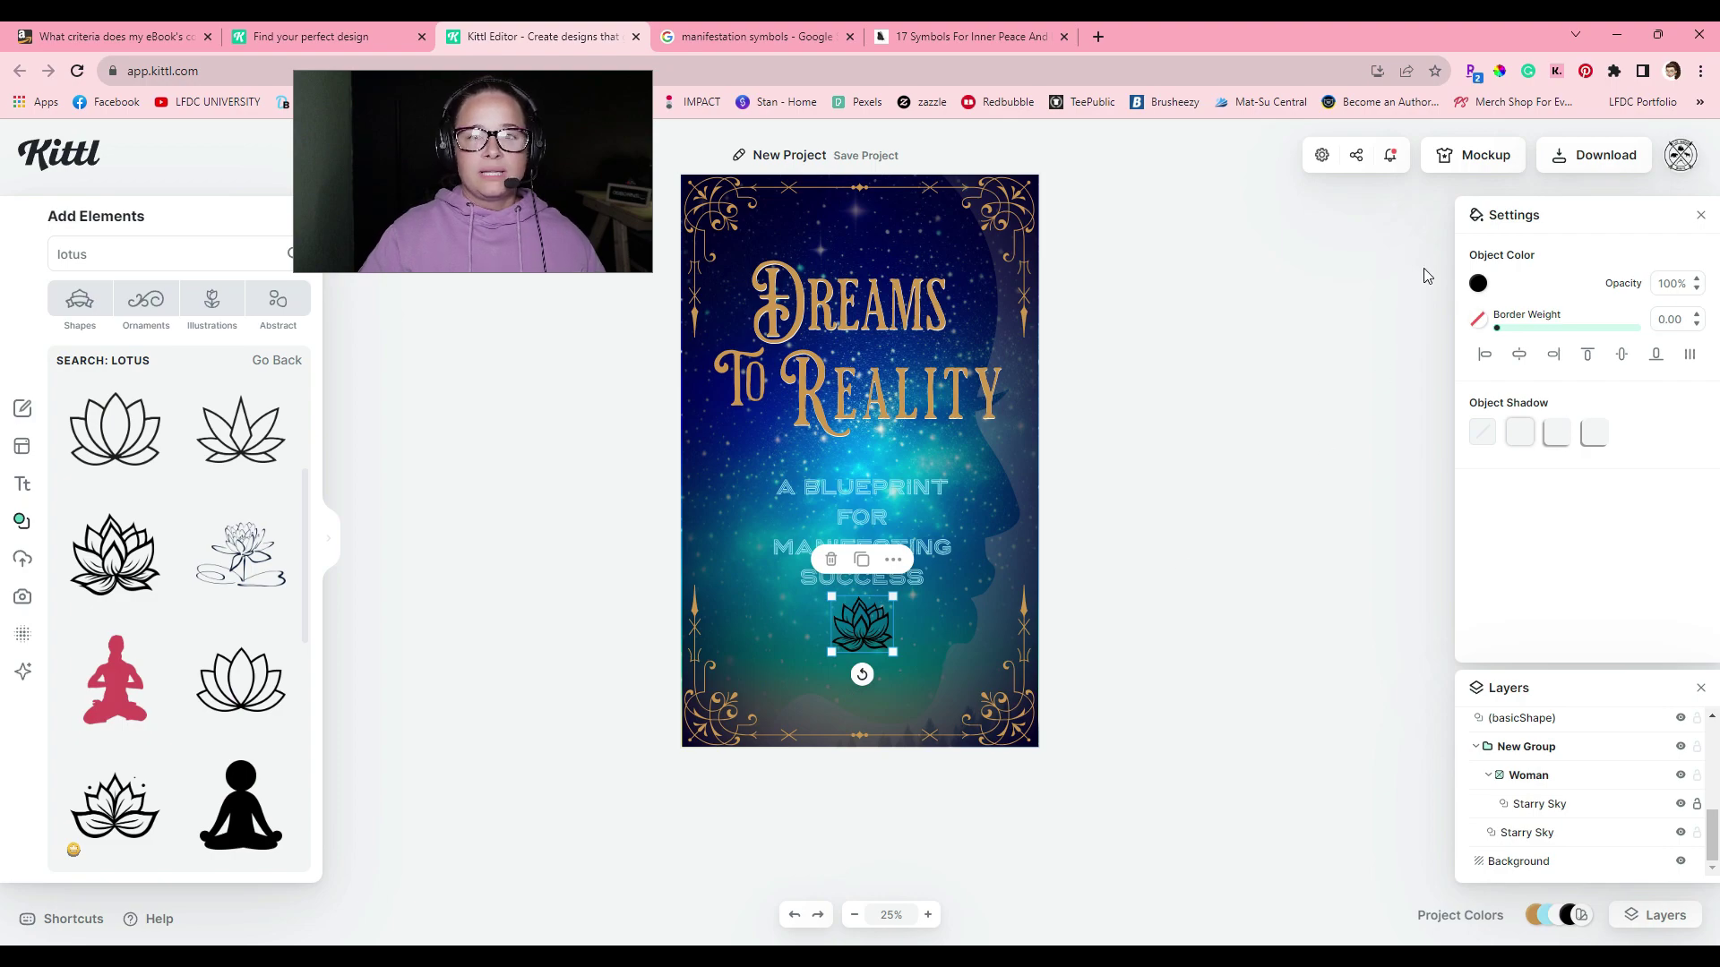
Recolour the lotus emblem with the gold document colour ce964c and deselect it.
left_click(1478, 285)
left_click(1274, 647)
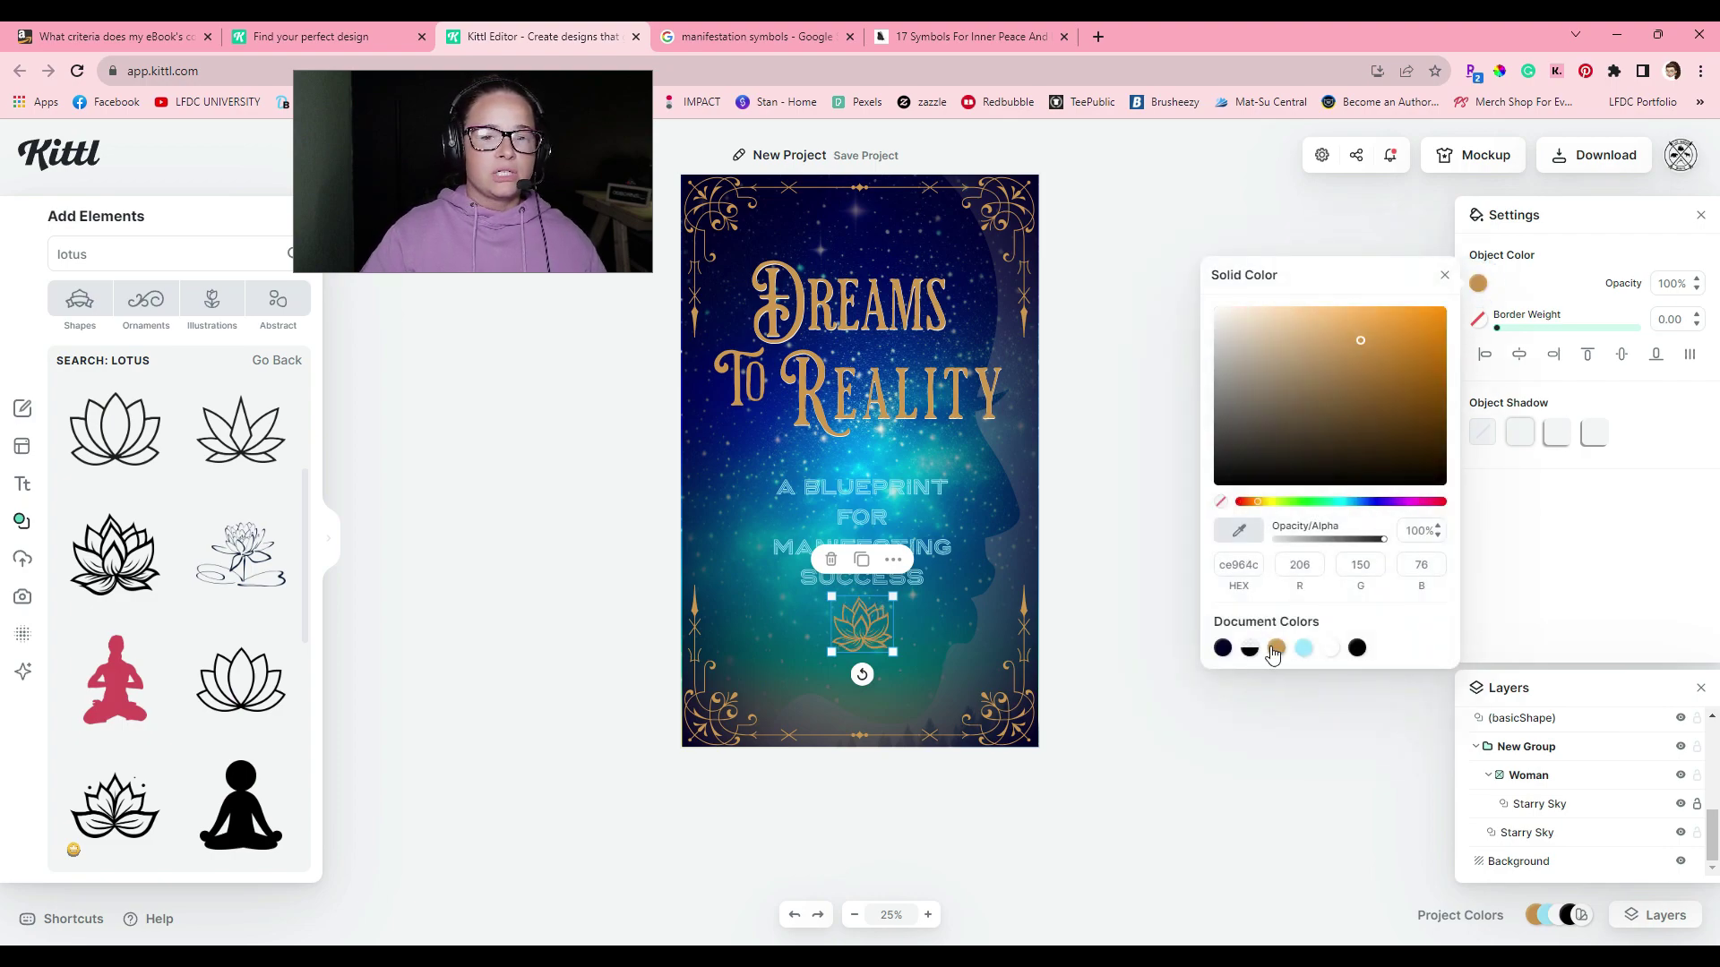
left_click(1171, 753)
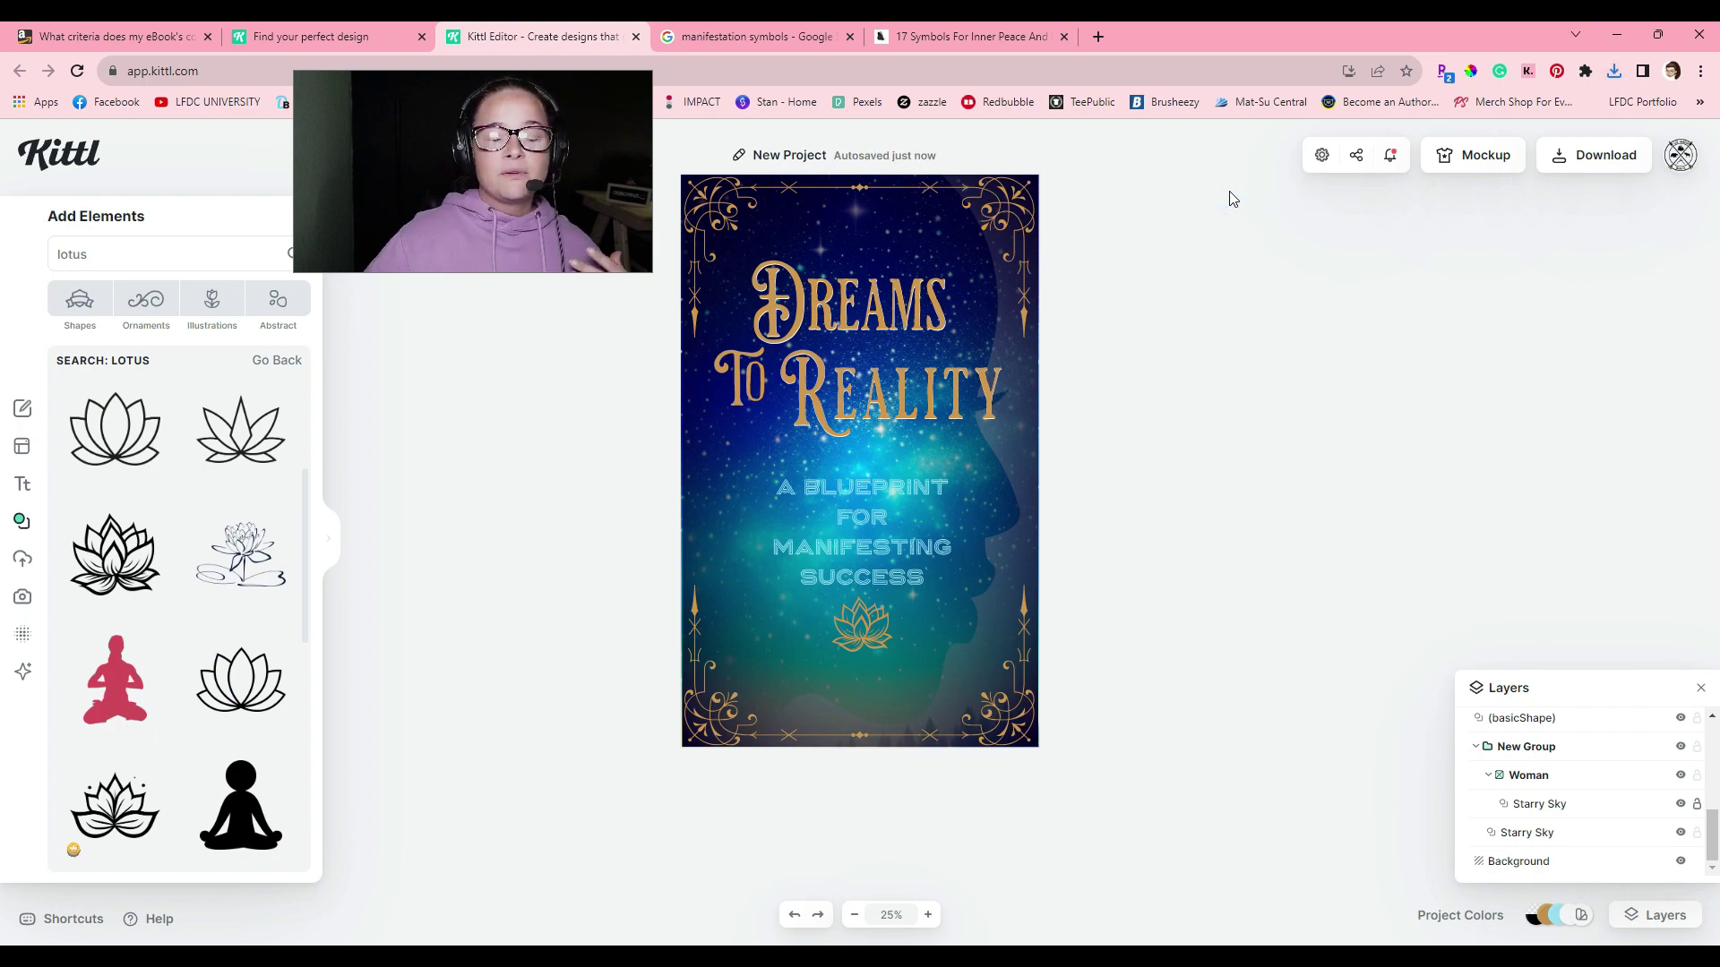
Open the mockup options for the finished cover design.
left_click(1461, 158)
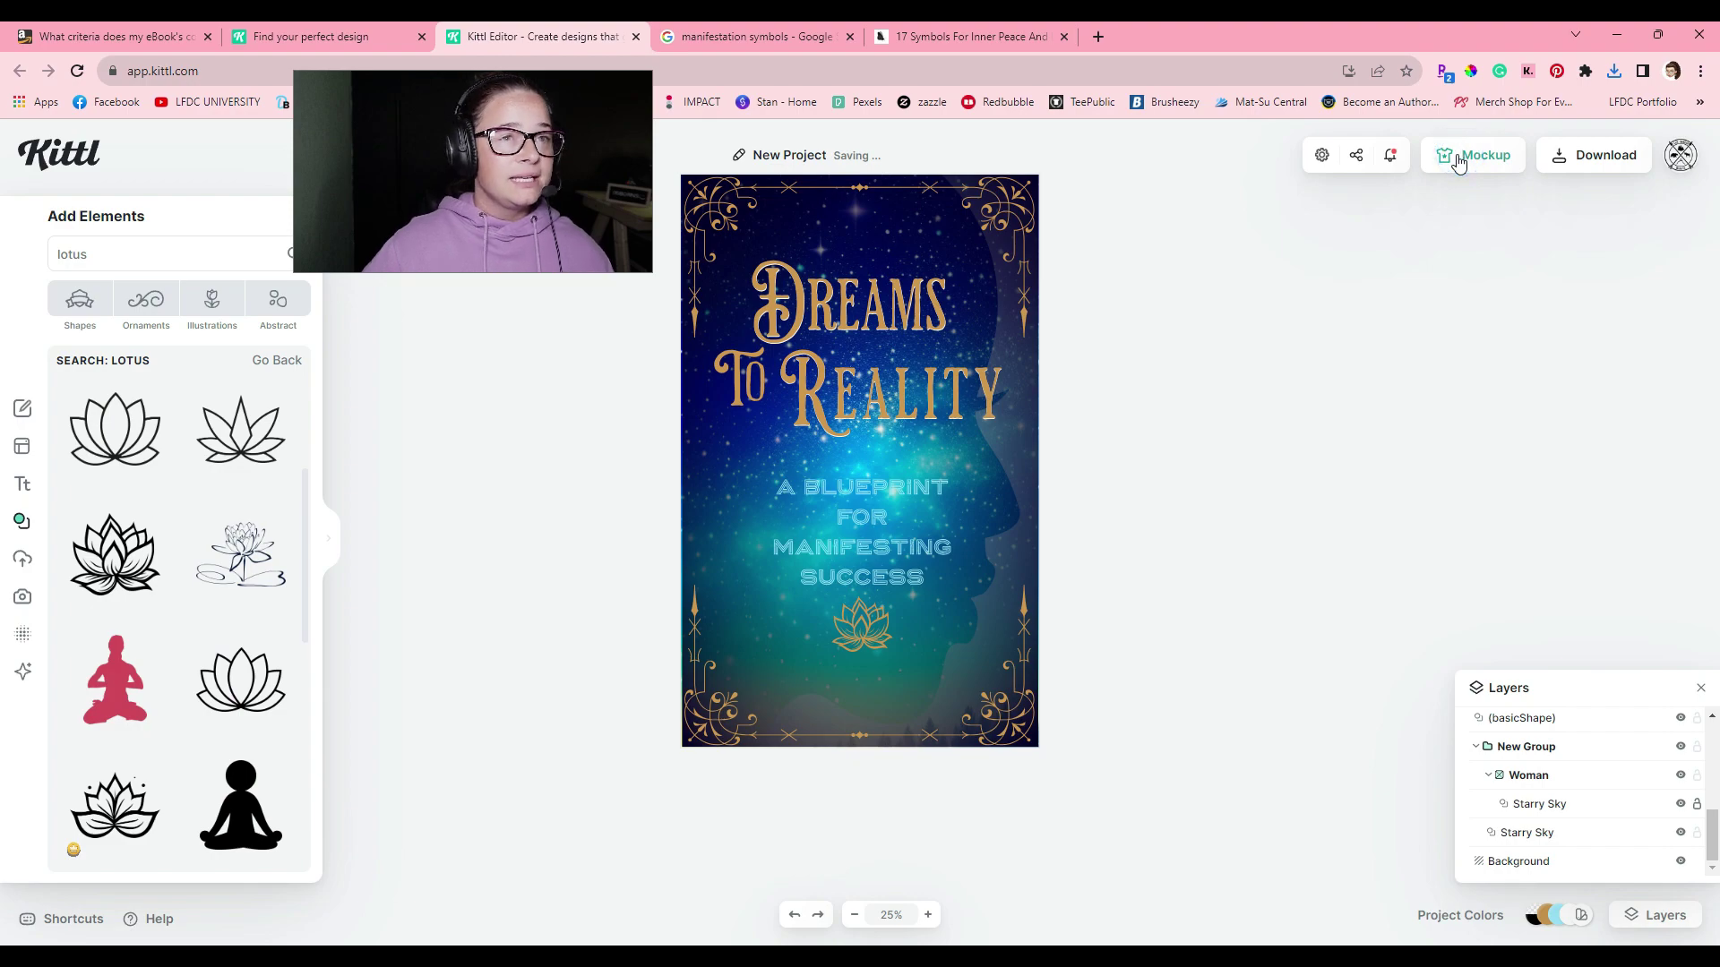